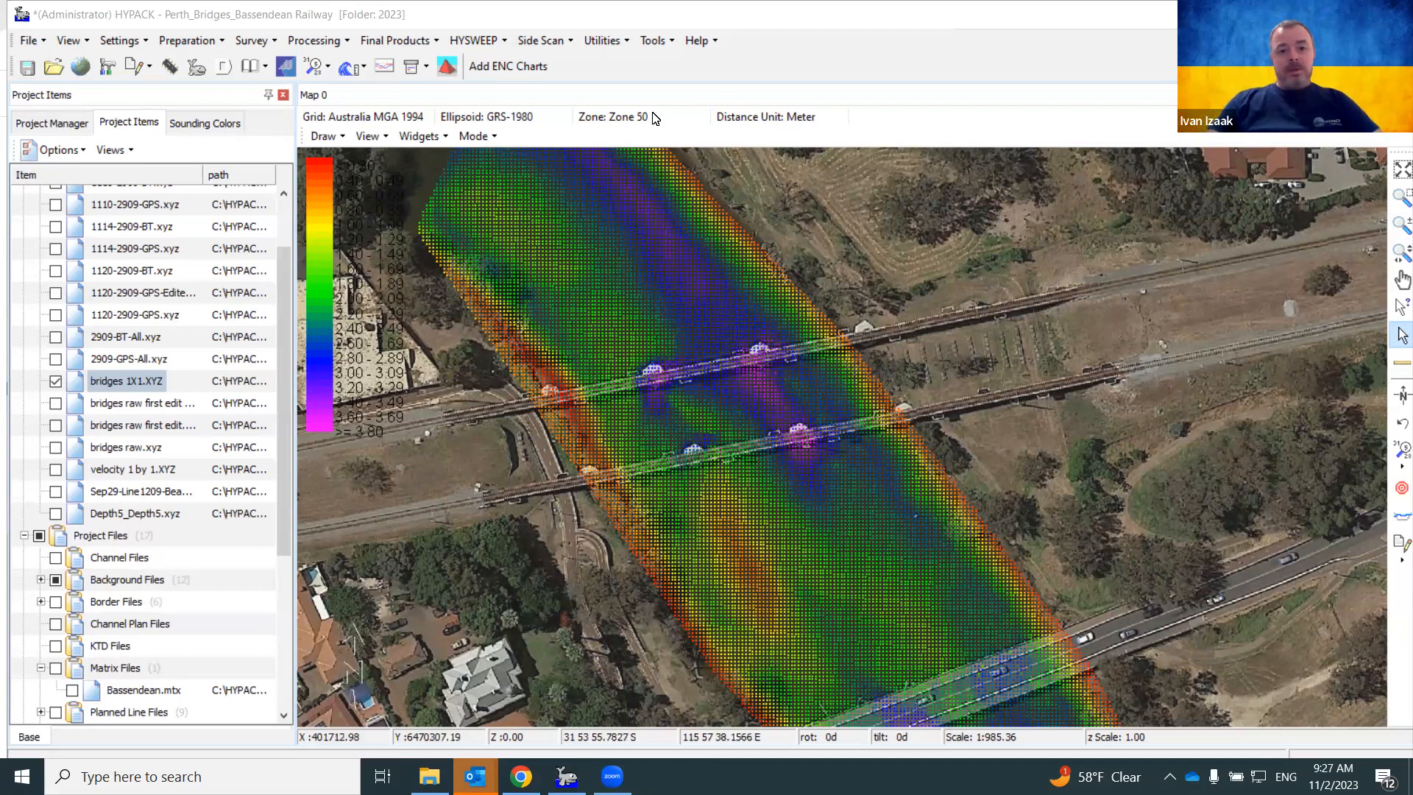
Zoom the survey map in on the railway bridges crossing the river
{"action": "left_click", "coordinate": [410, 42]}
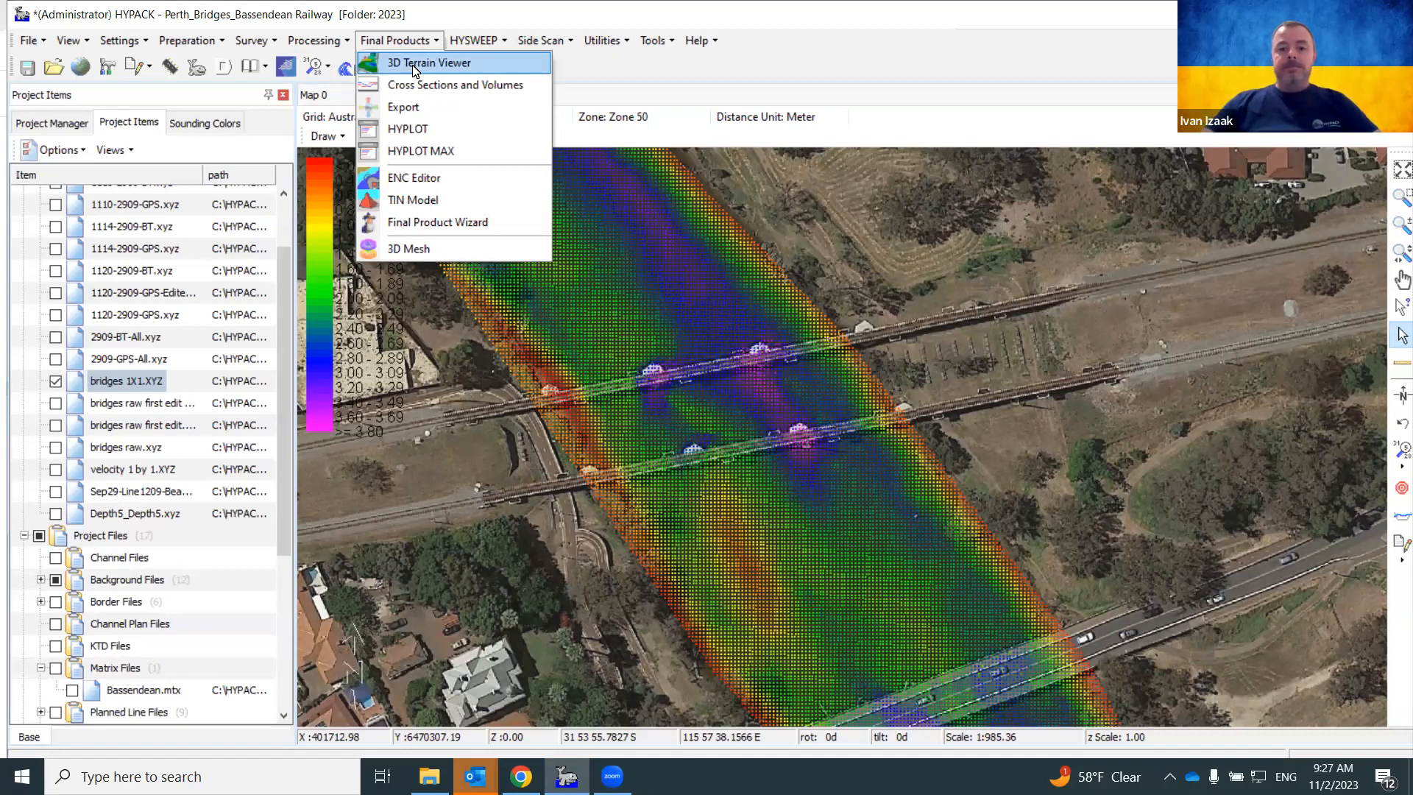
{"action": "left_click", "coordinate": [718, 325]}
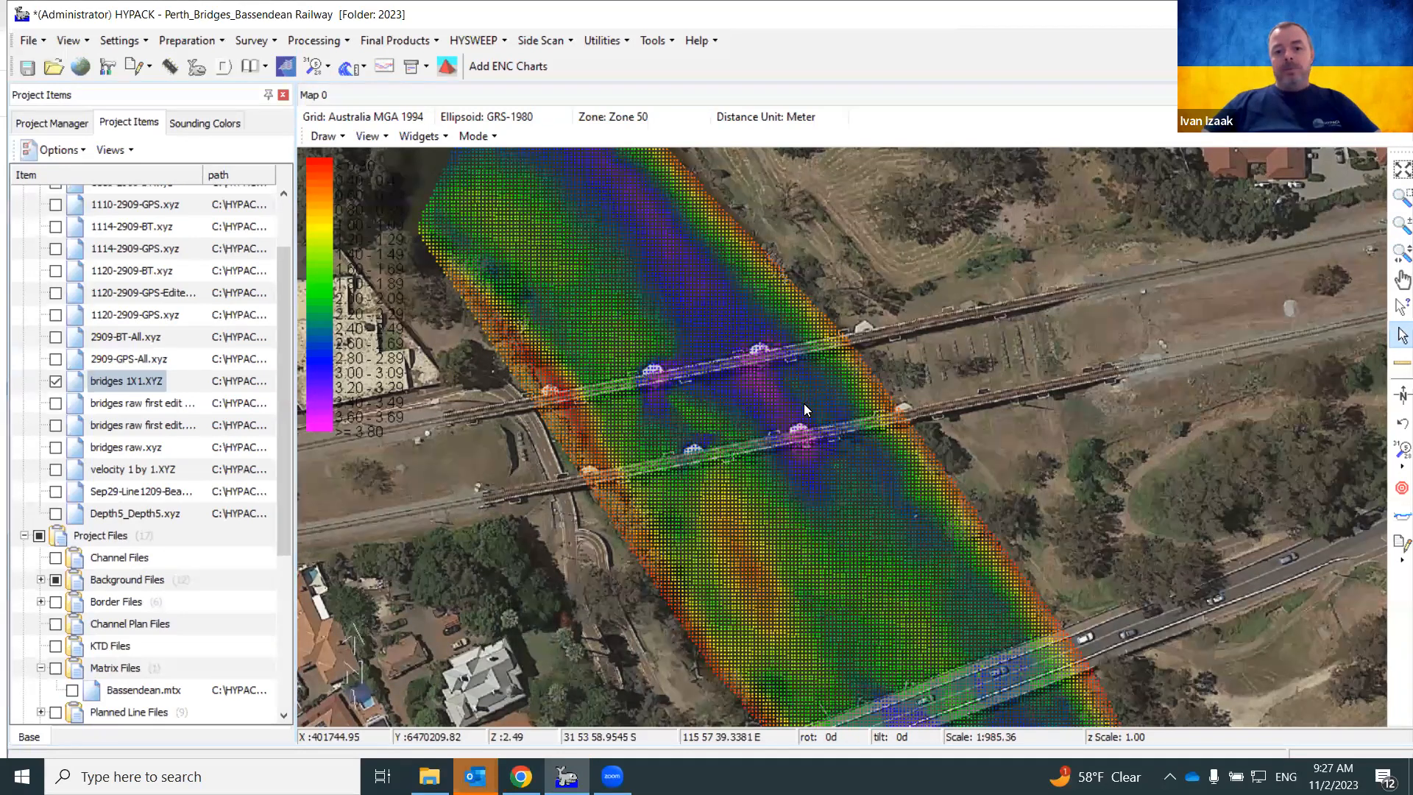
{"action": "scroll", "coordinate": [803, 404], "scroll_direction": "up", "scroll_amount": 2}
{"action": "scroll", "coordinate": [803, 406], "scroll_direction": "up", "scroll_amount": 1}
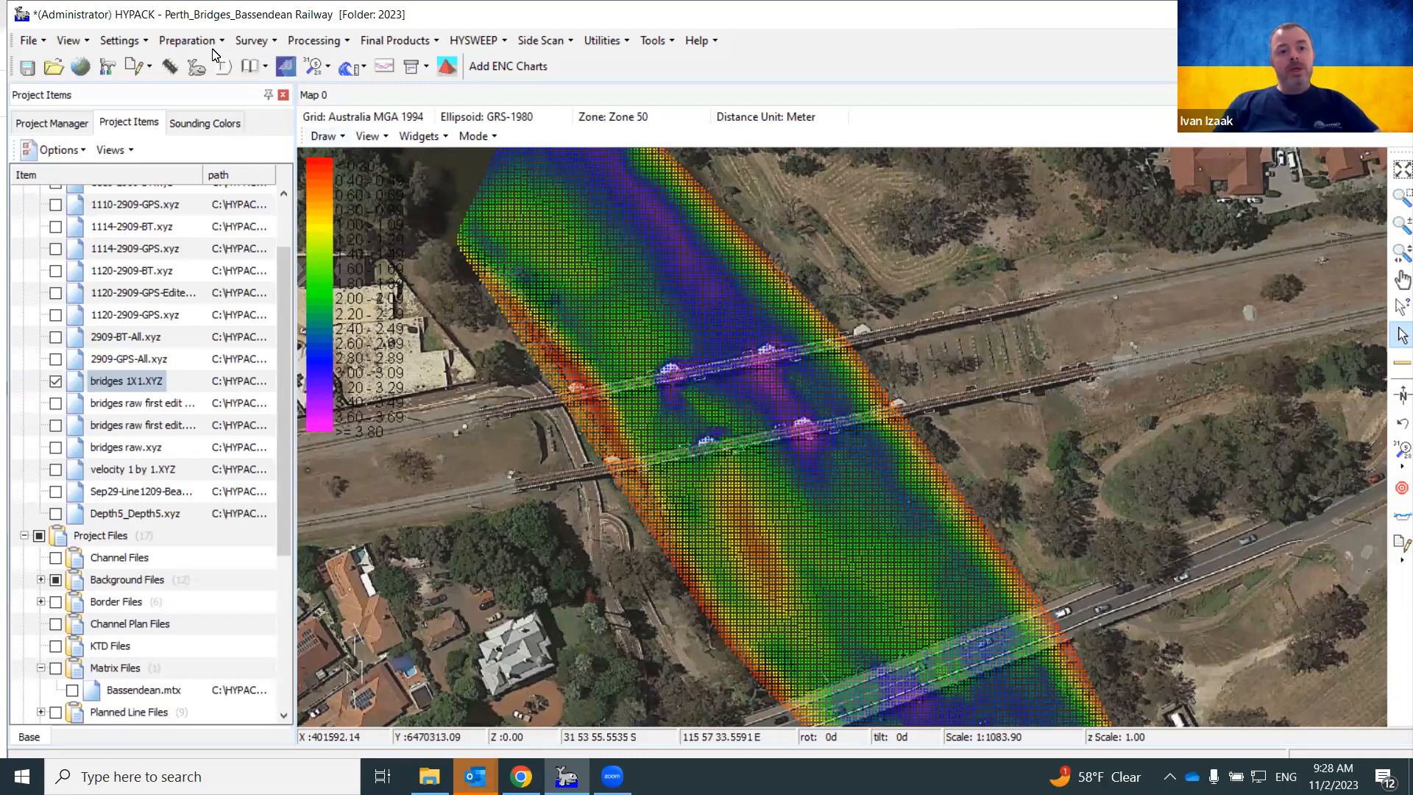
Start the 3D Shape Editor from Preparation > Editors with a new empty document
{"action": "left_click", "coordinate": [171, 38]}
{"action": "mouse_move", "coordinate": [185, 70]}
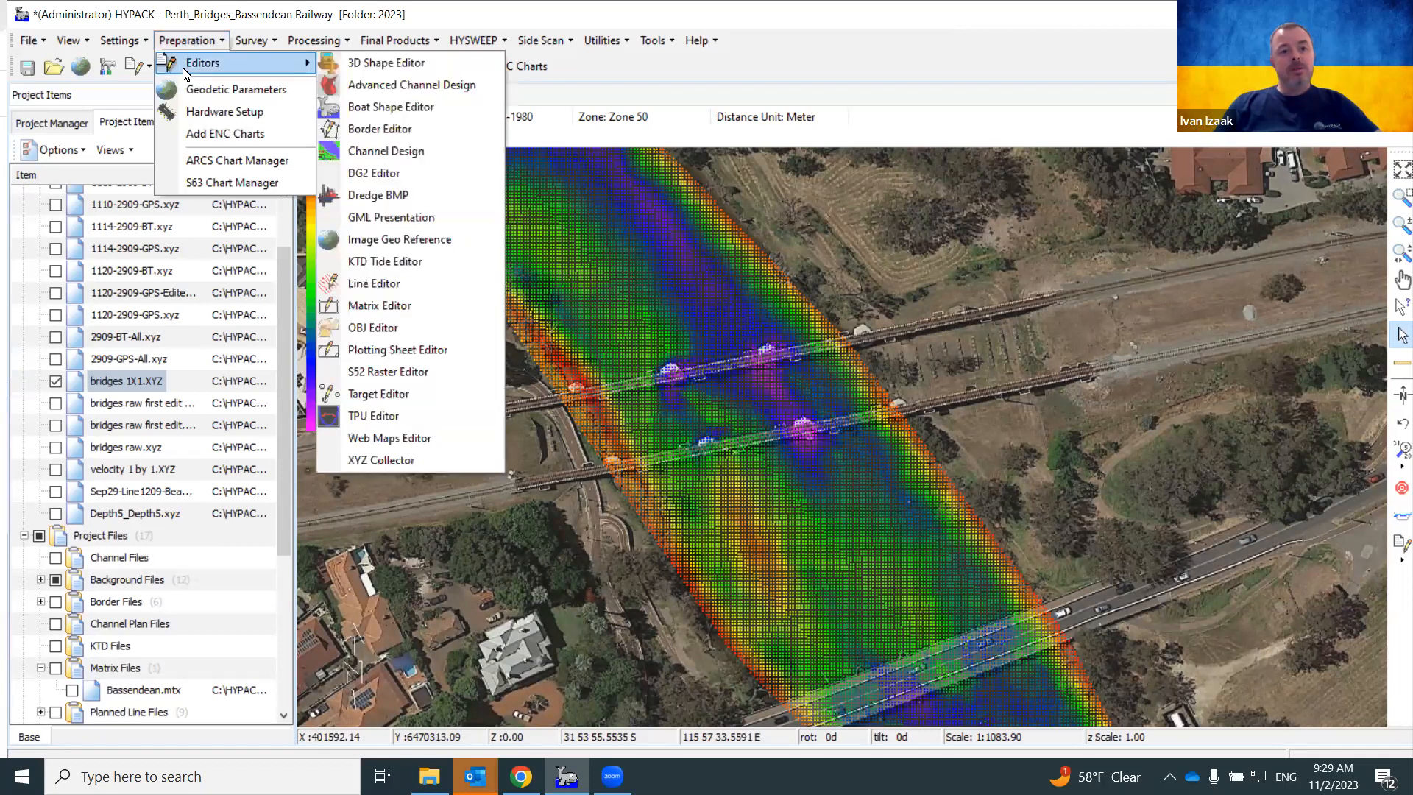
{"action": "left_click", "coordinate": [391, 65]}
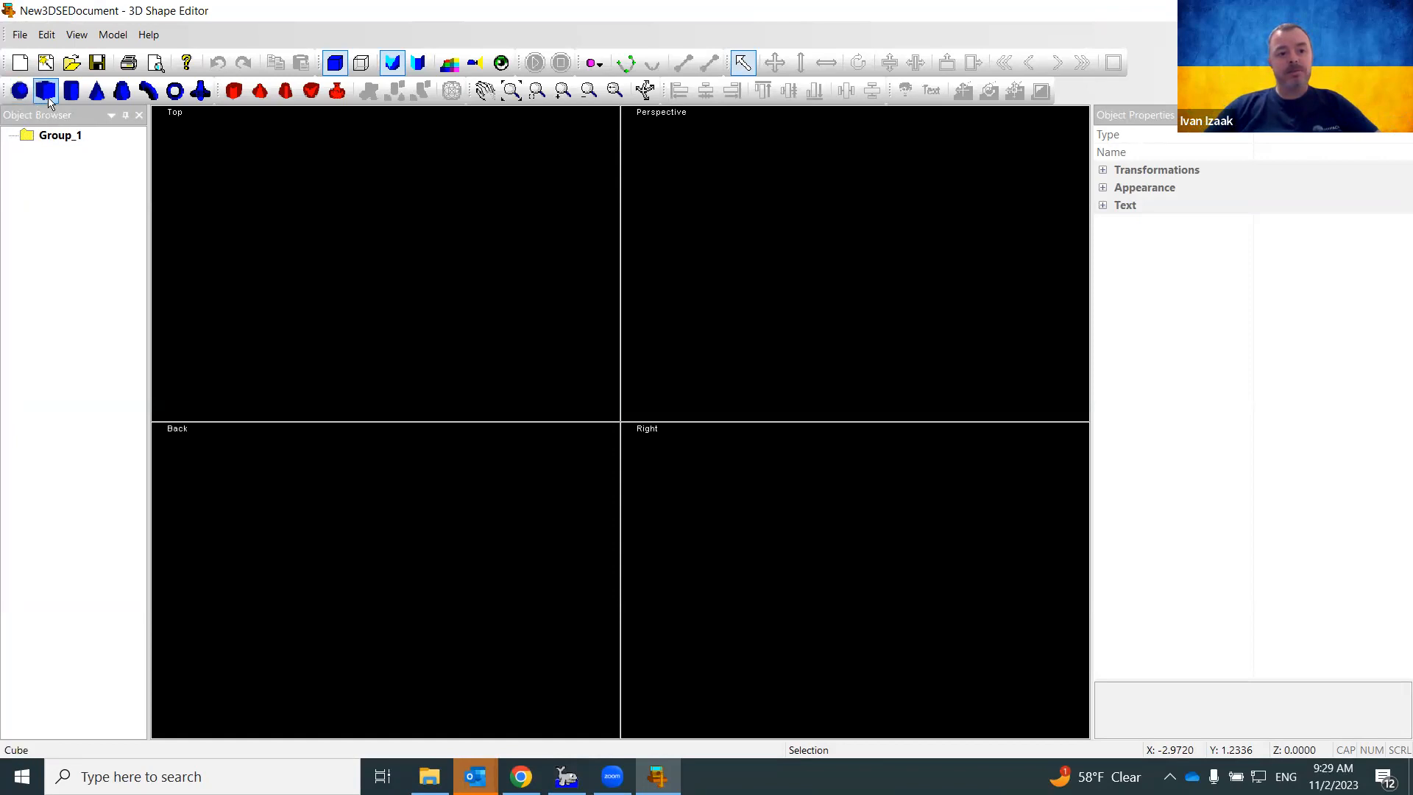
Add a 2.0-edge cube to Group_1 and name it Road
{"action": "left_click_drag", "start_coordinate": [47, 101], "coordinate": [395, 584]}
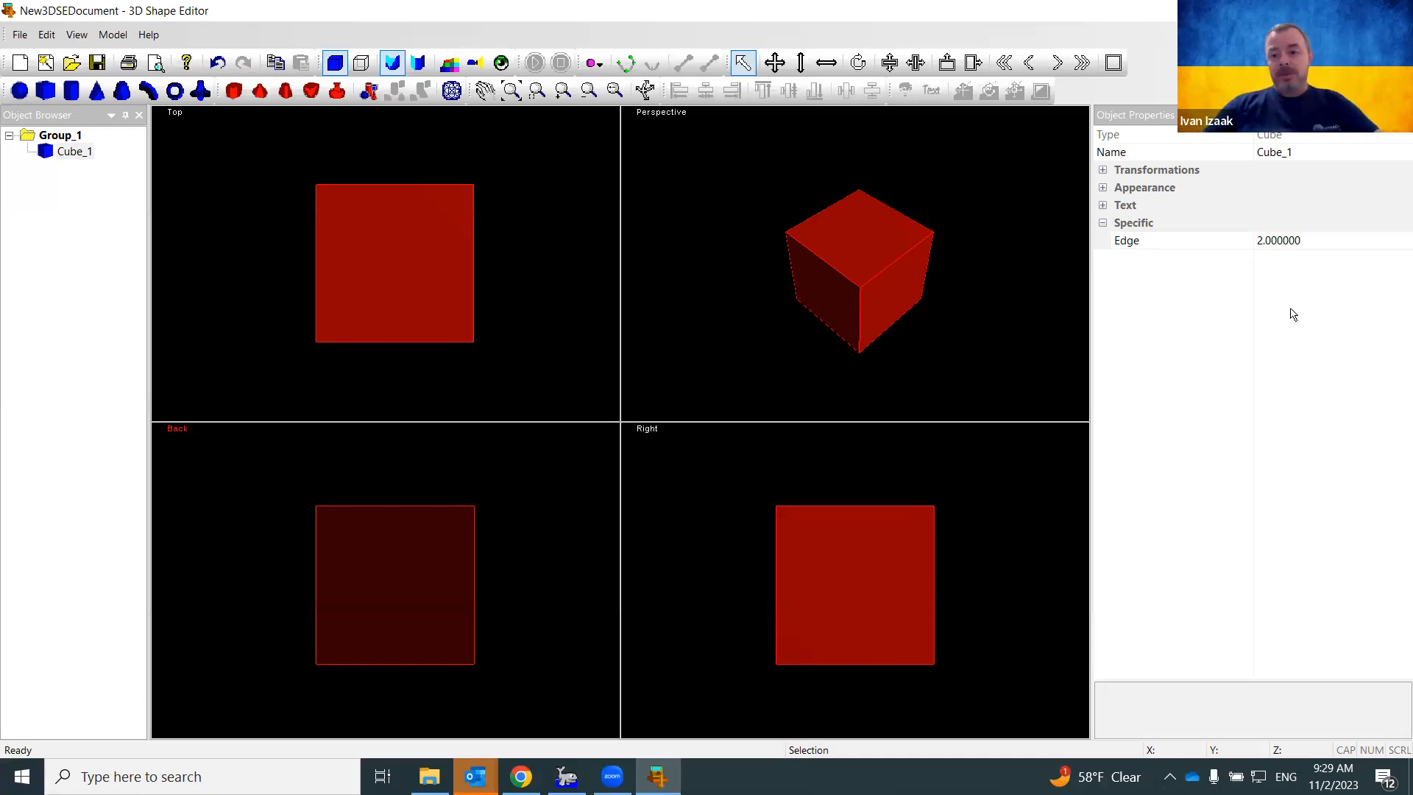
{"action": "left_click", "coordinate": [1305, 156]}
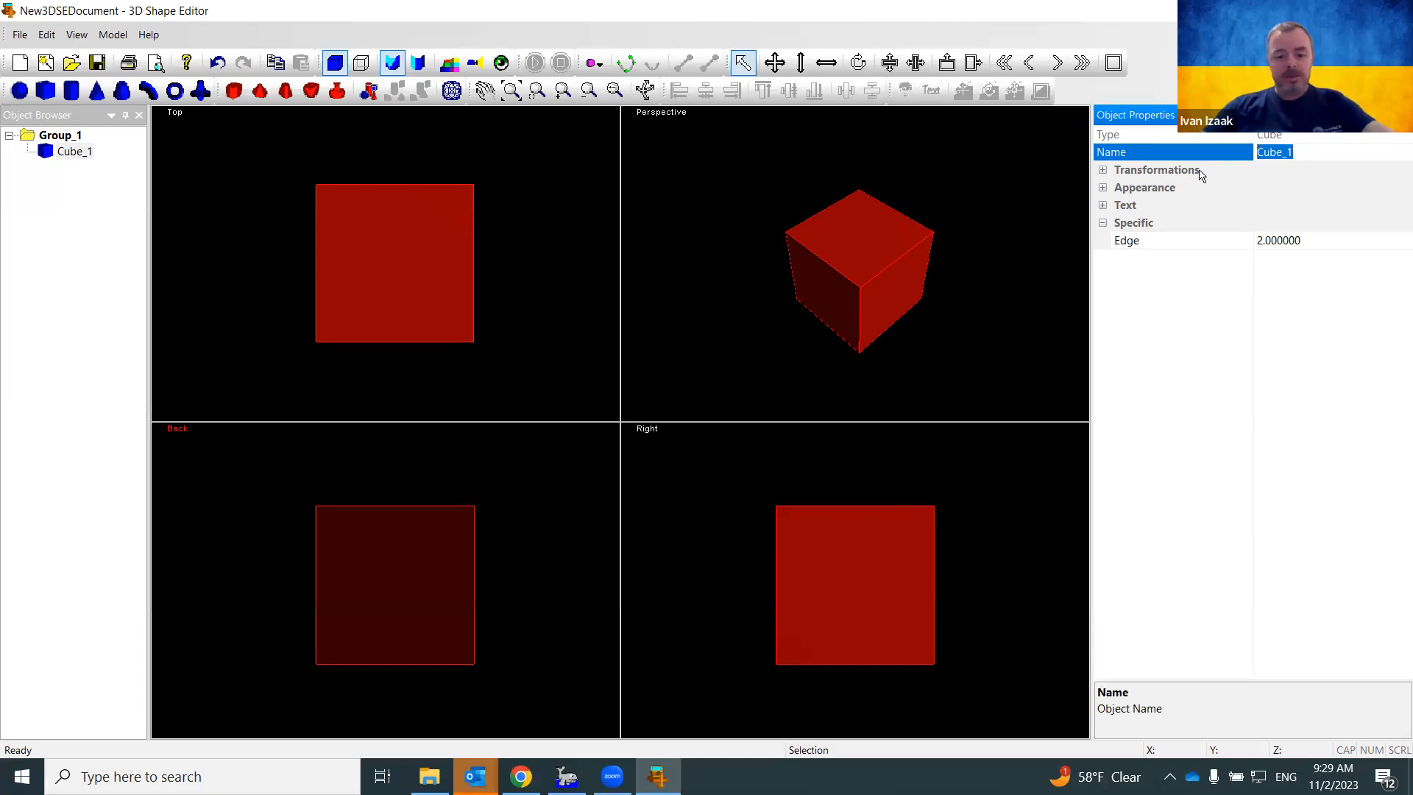
{"action": "type", "text": "Road"}
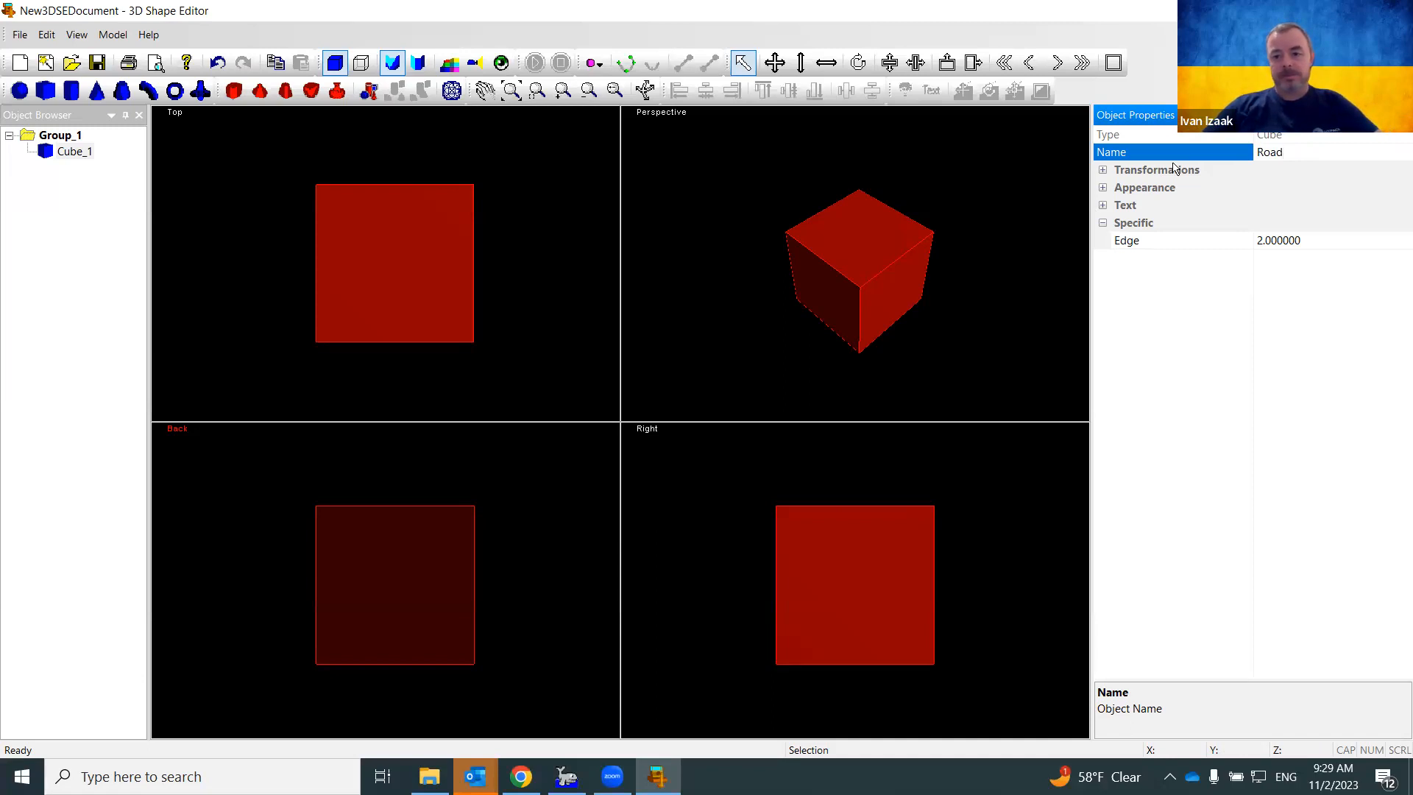
{"action": "left_click", "coordinate": [1102, 170]}
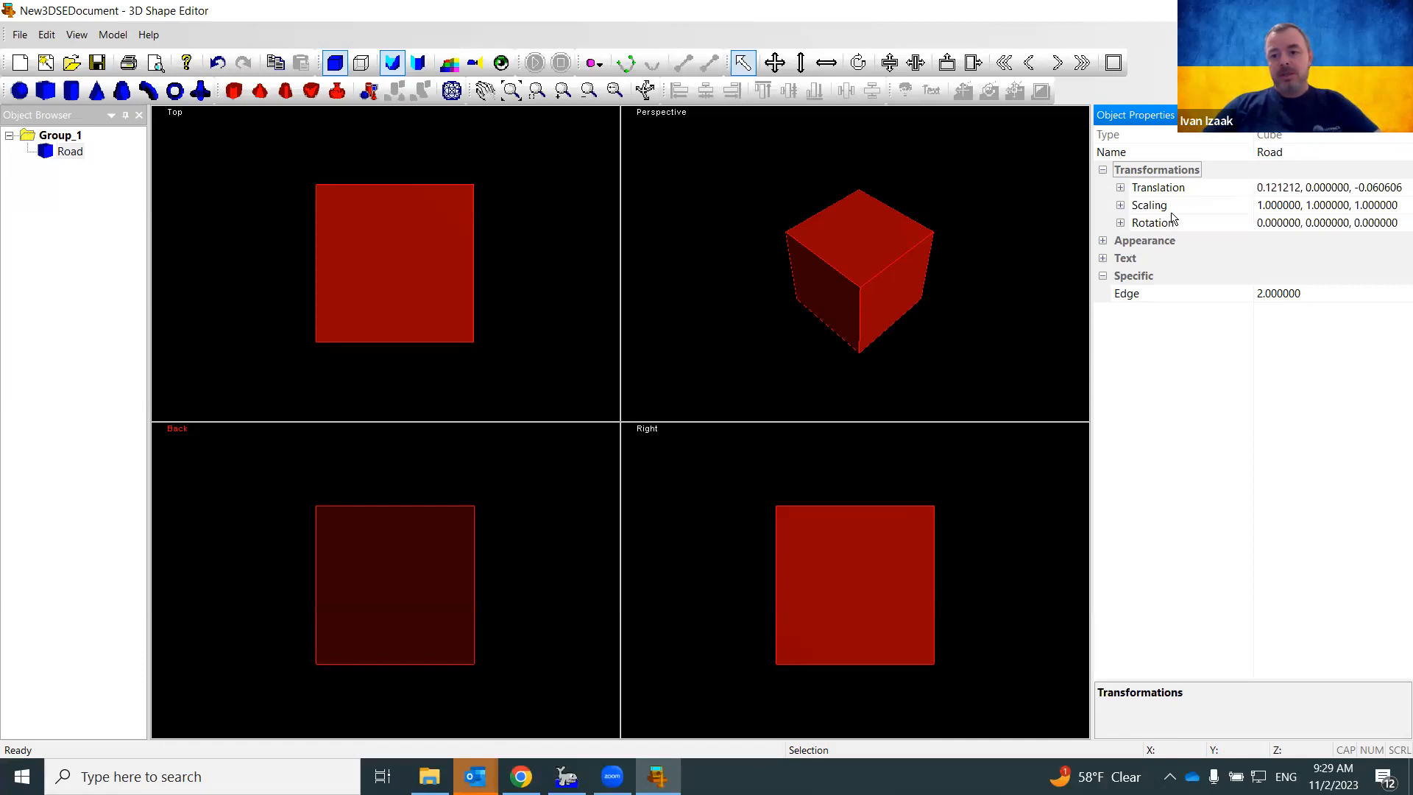
Set the Road cube's TransX and TransZ to 0, placing it at the origin
{"action": "left_click", "coordinate": [1130, 193]}
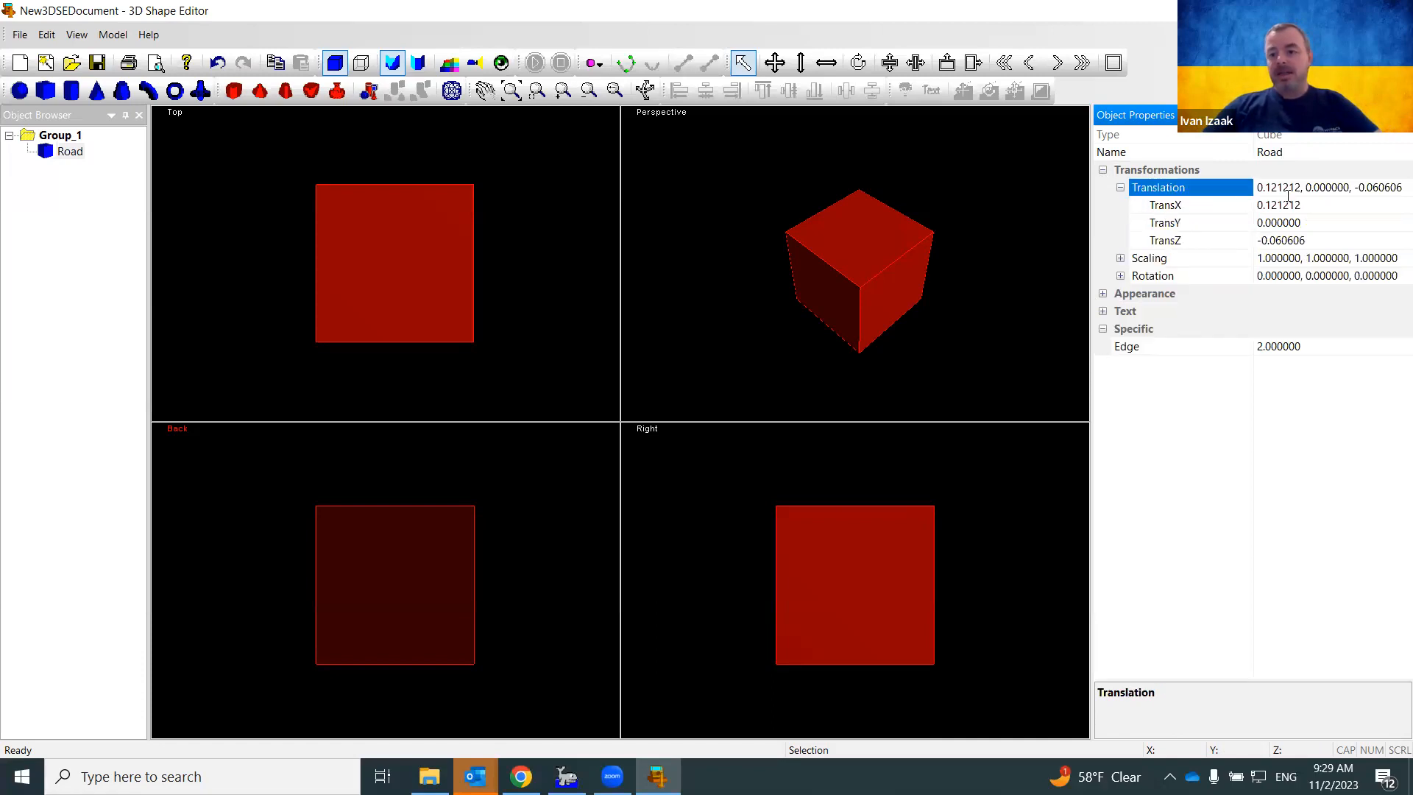
{"action": "left_click", "coordinate": [1312, 210]}
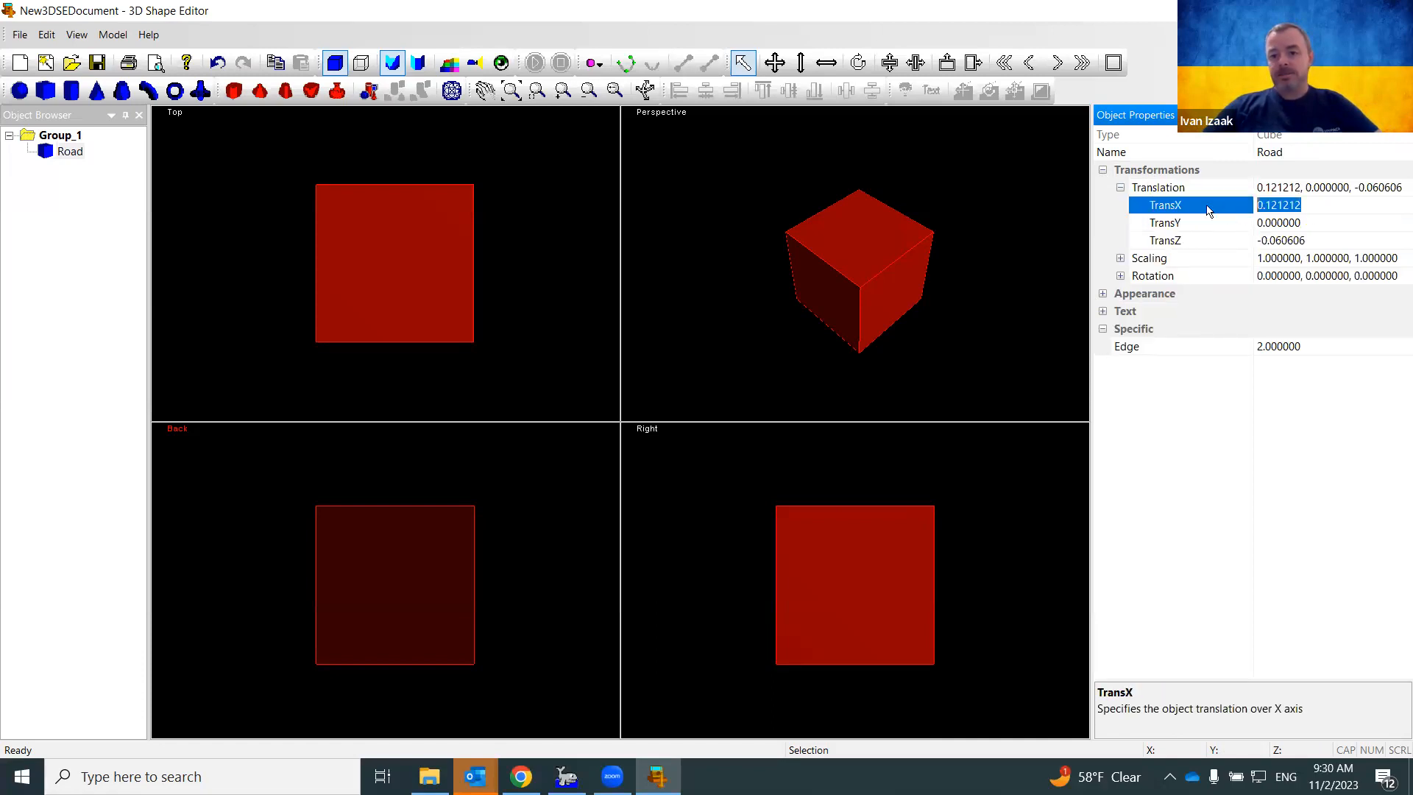
{"action": "type", "text": "0"}
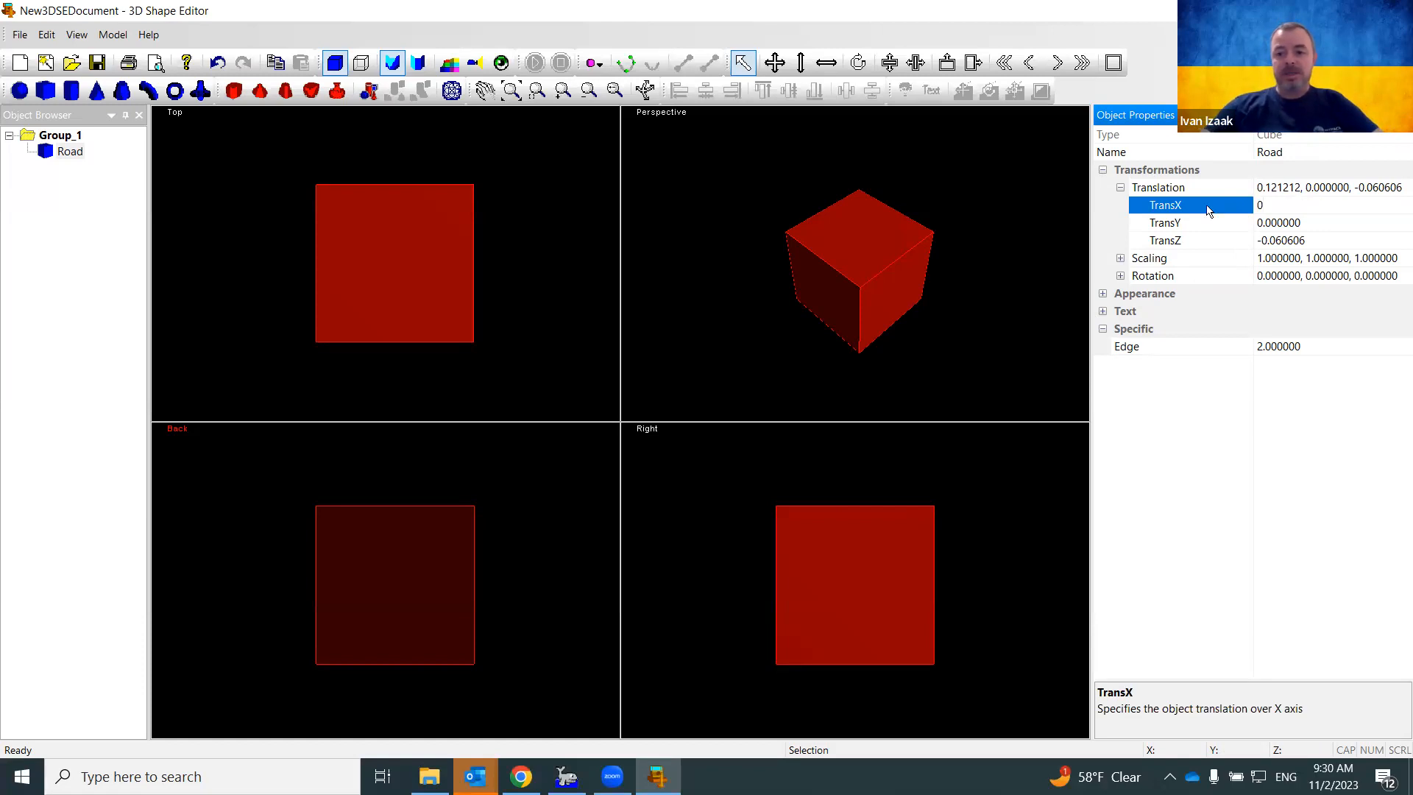
{"action": "key", "text": "Return"}
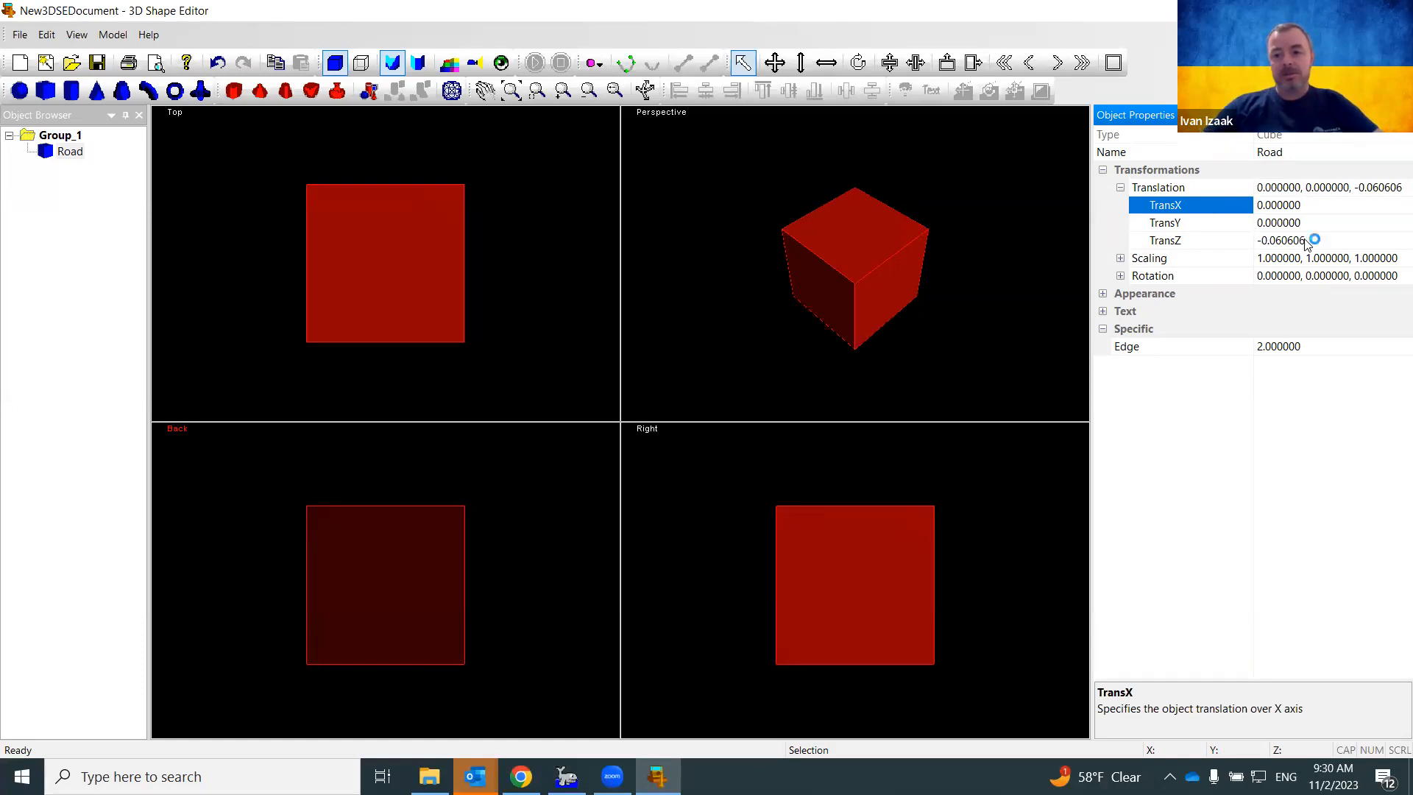
{"action": "left_click", "coordinate": [1239, 240]}
{"action": "type", "text": "0"}
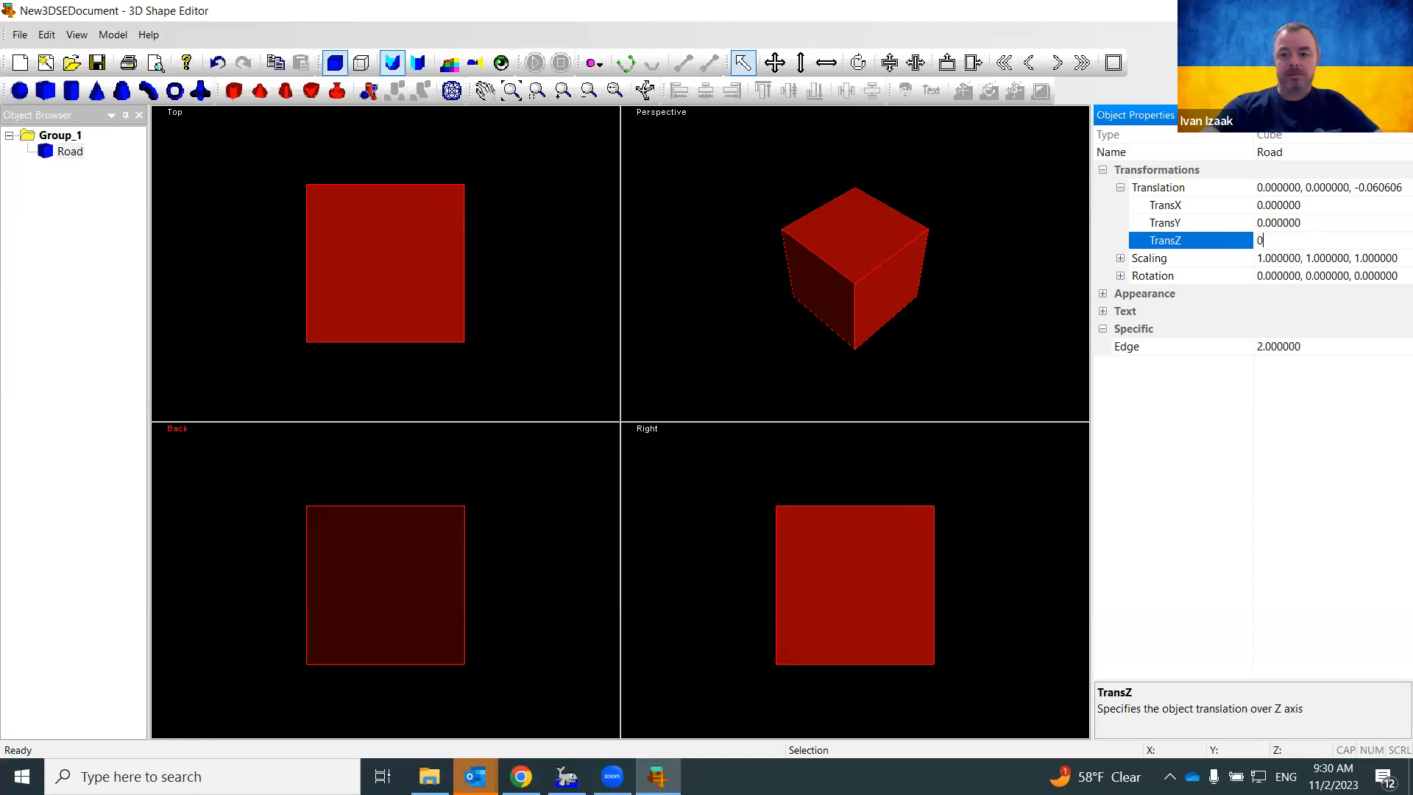
{"action": "key", "text": "Return"}
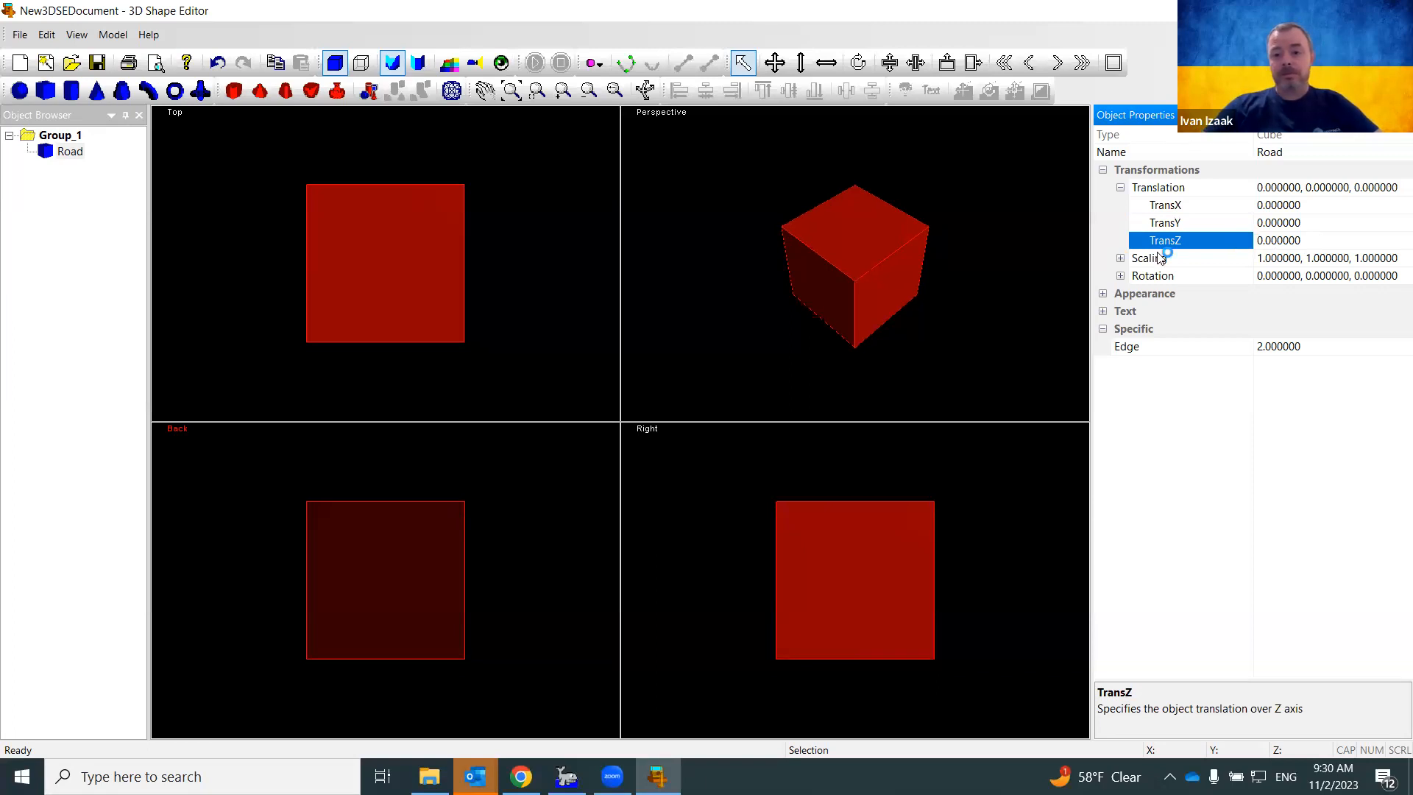
{"action": "left_click", "coordinate": [1120, 258]}
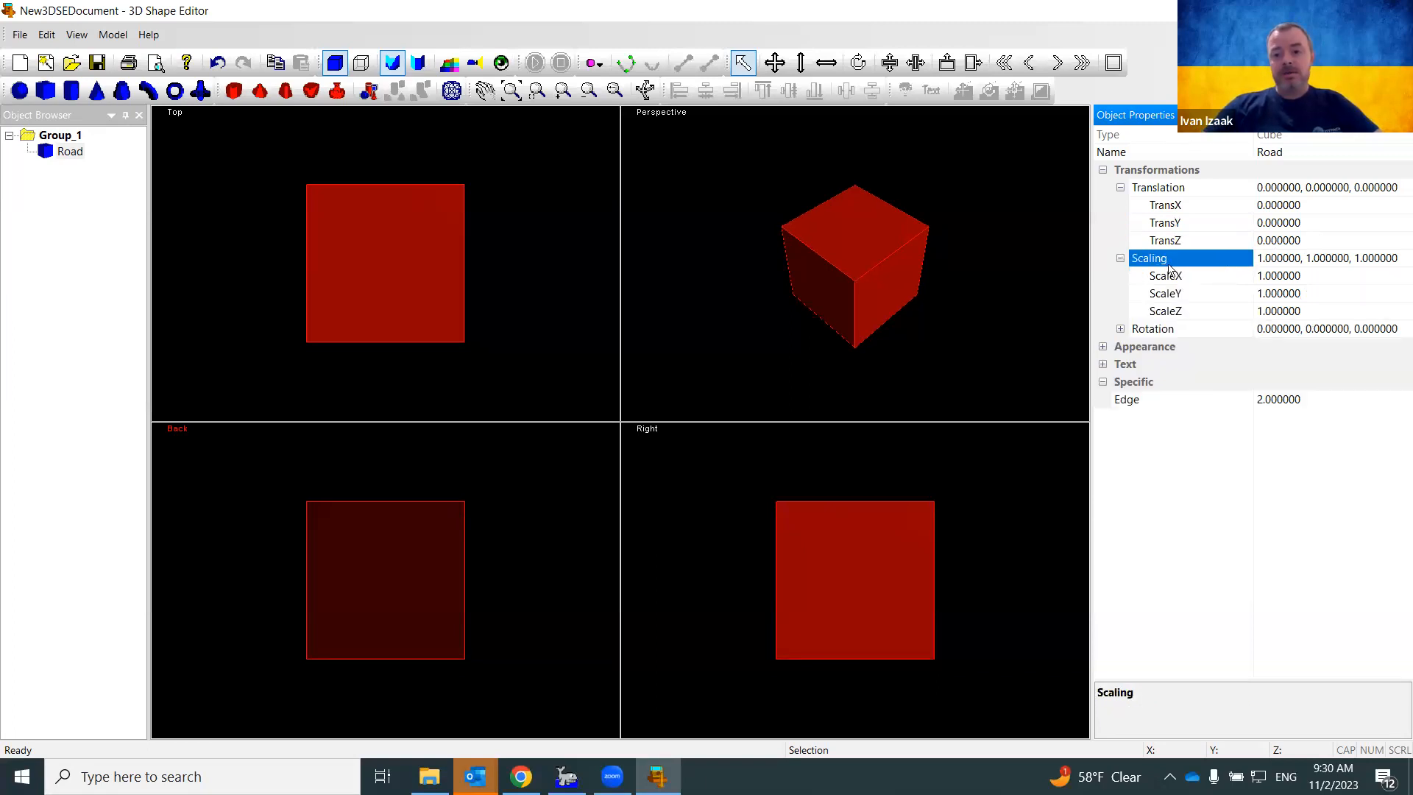
{"action": "left_click", "coordinate": [1293, 280]}
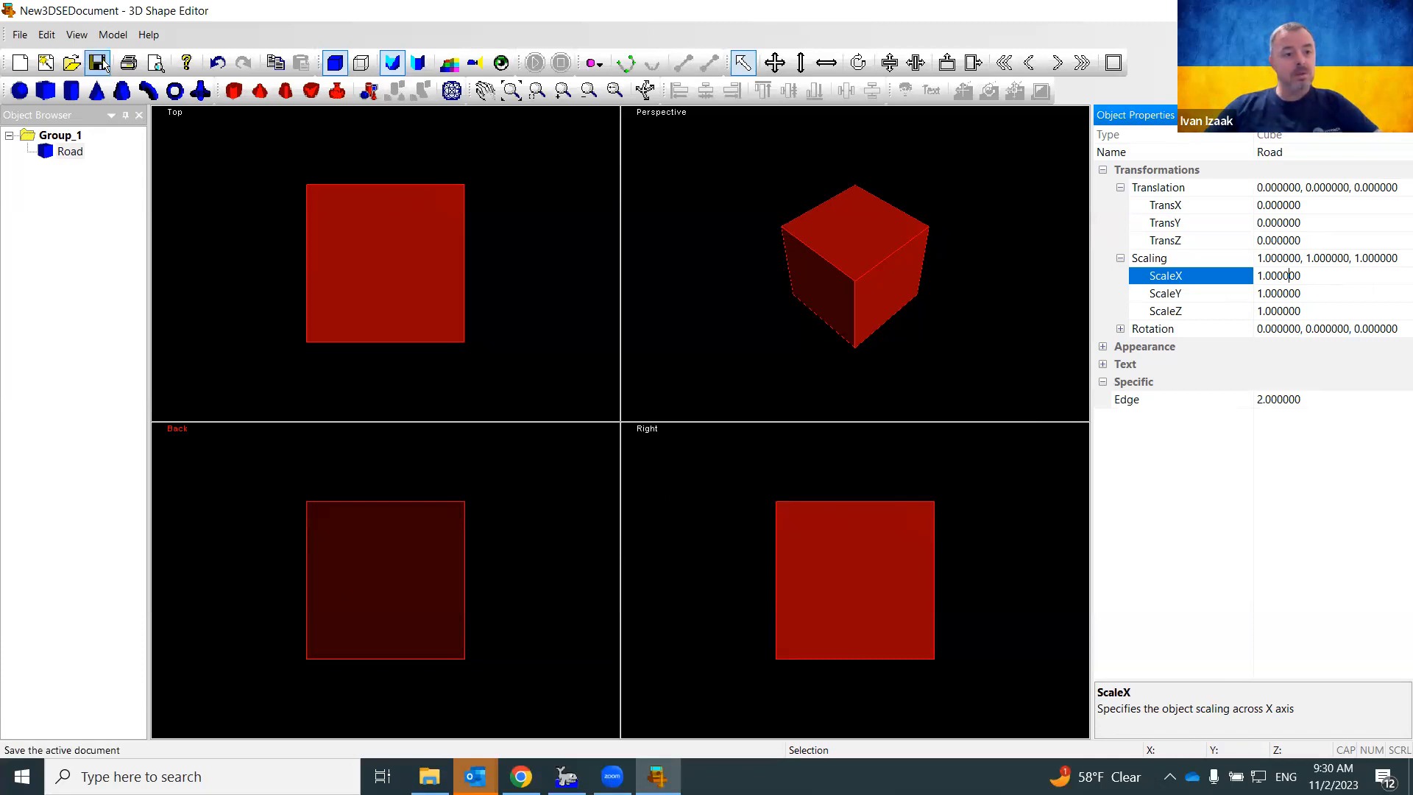
Turn on the Ortho Tools grid and rulers in the Top, Back and Right views
{"action": "left_click", "coordinate": [77, 35]}
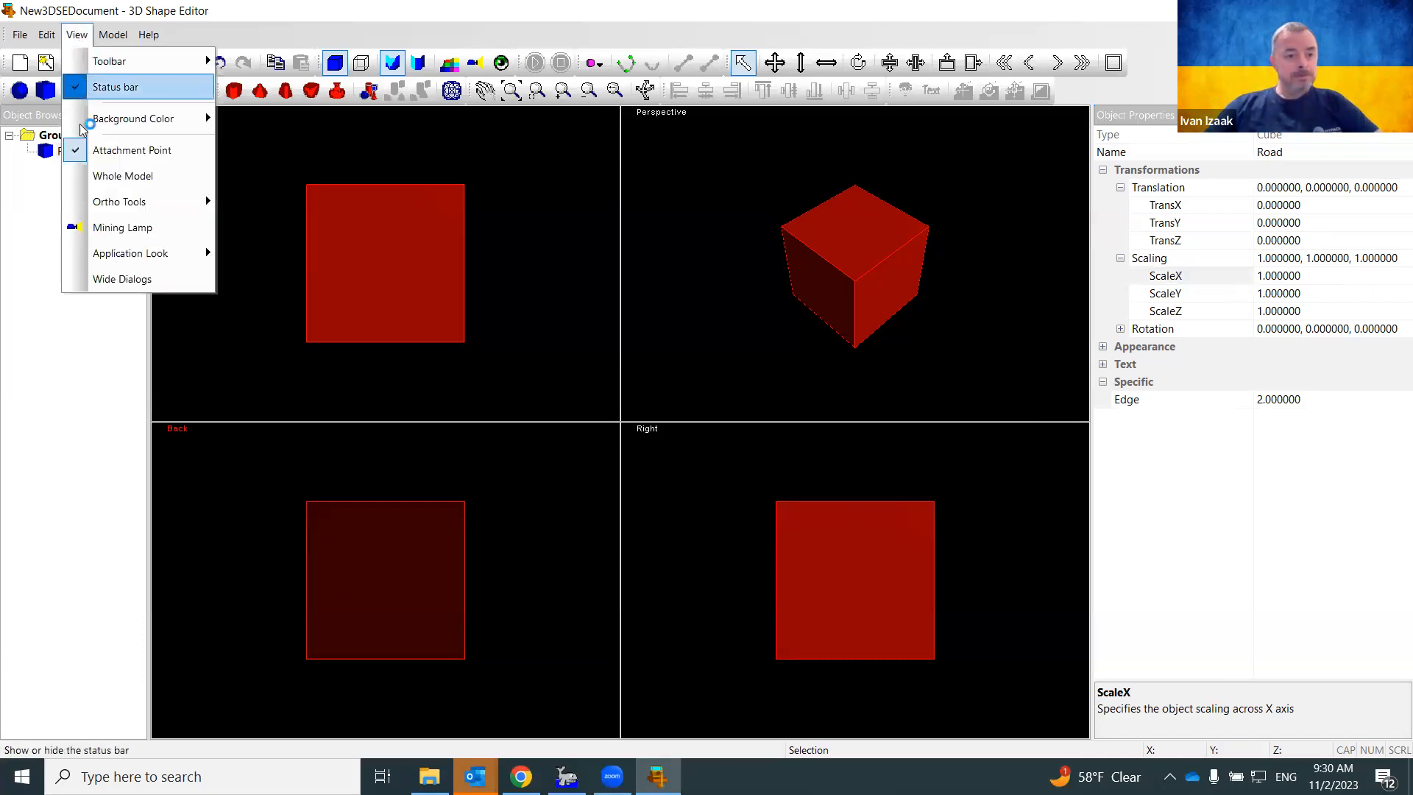
{"action": "mouse_move", "coordinate": [133, 265]}
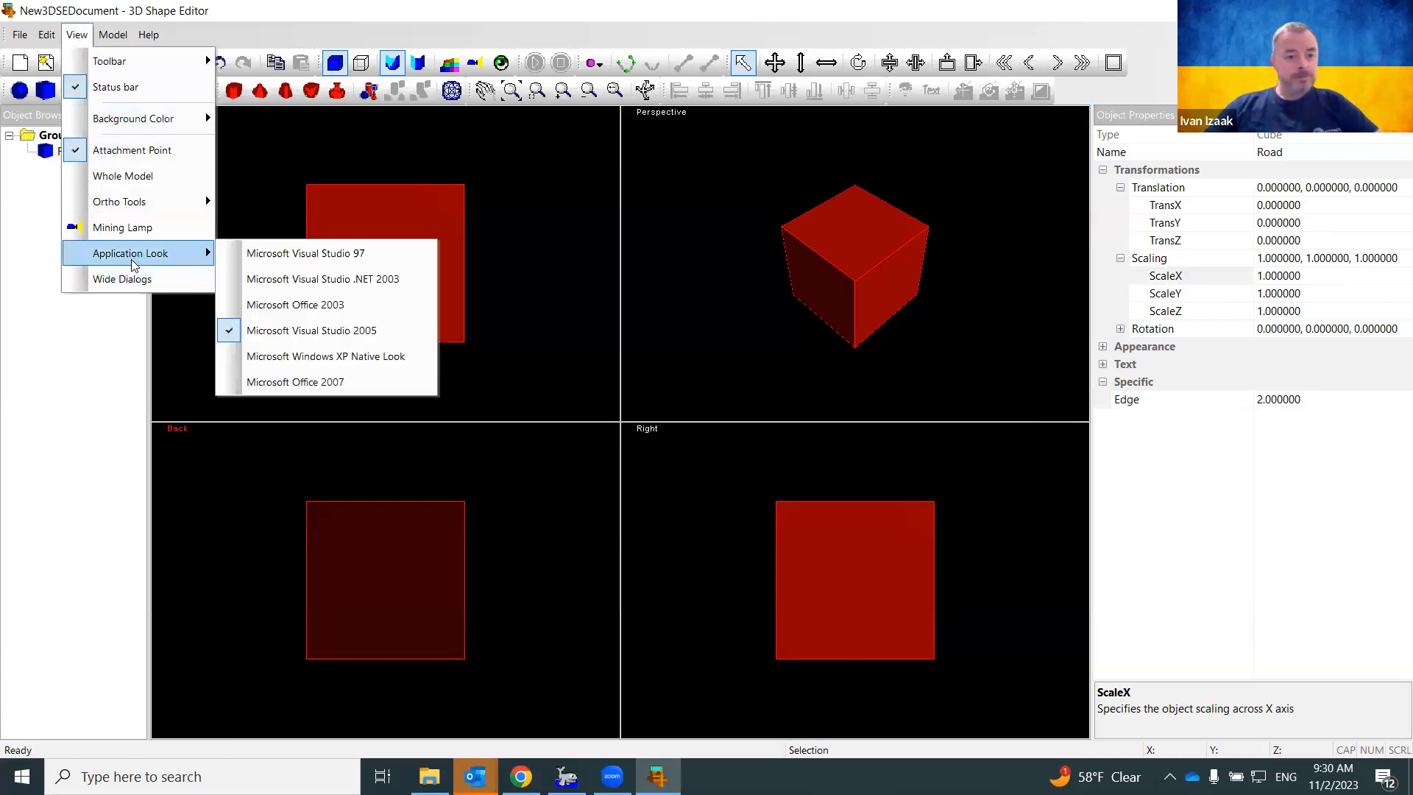
{"action": "mouse_move", "coordinate": [213, 210]}
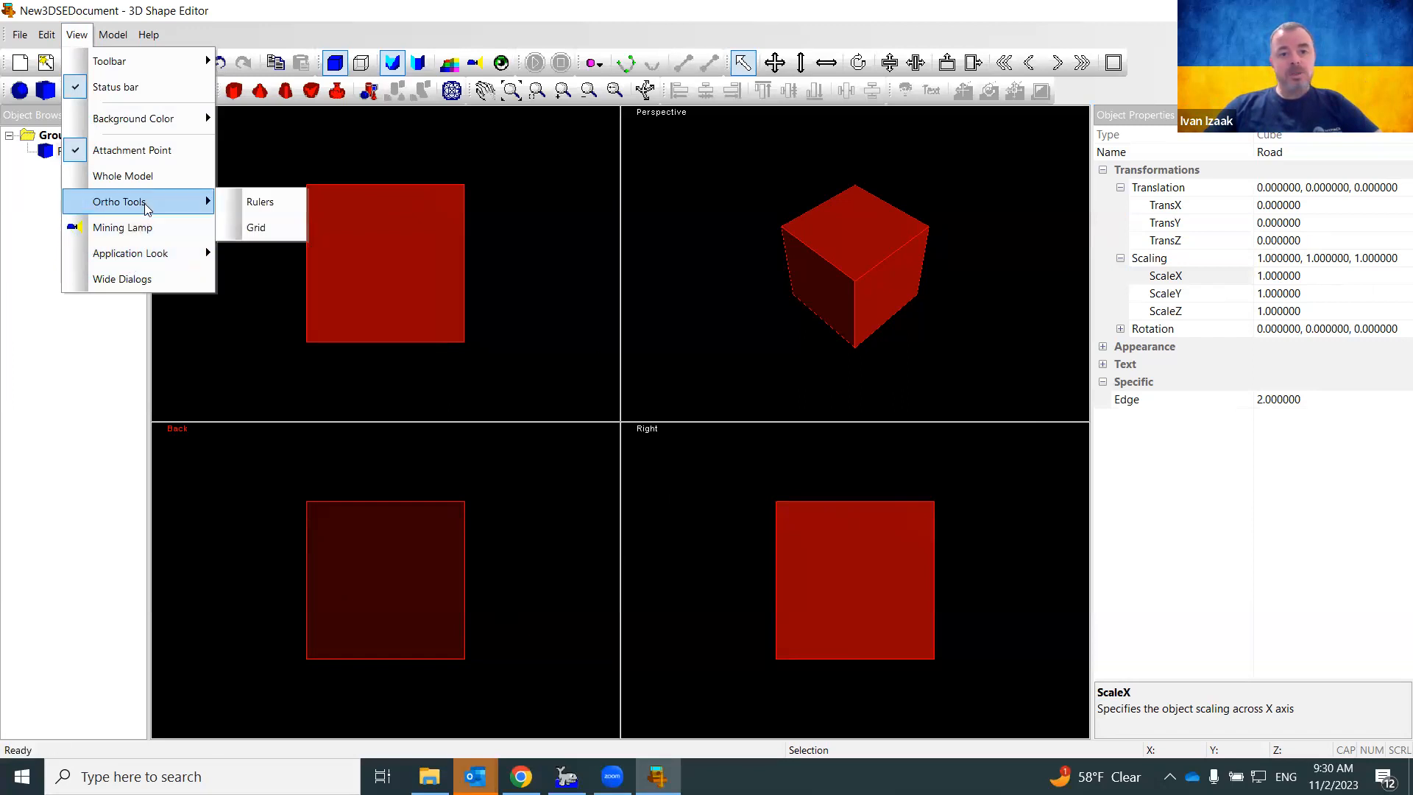
{"action": "left_click", "coordinate": [257, 229]}
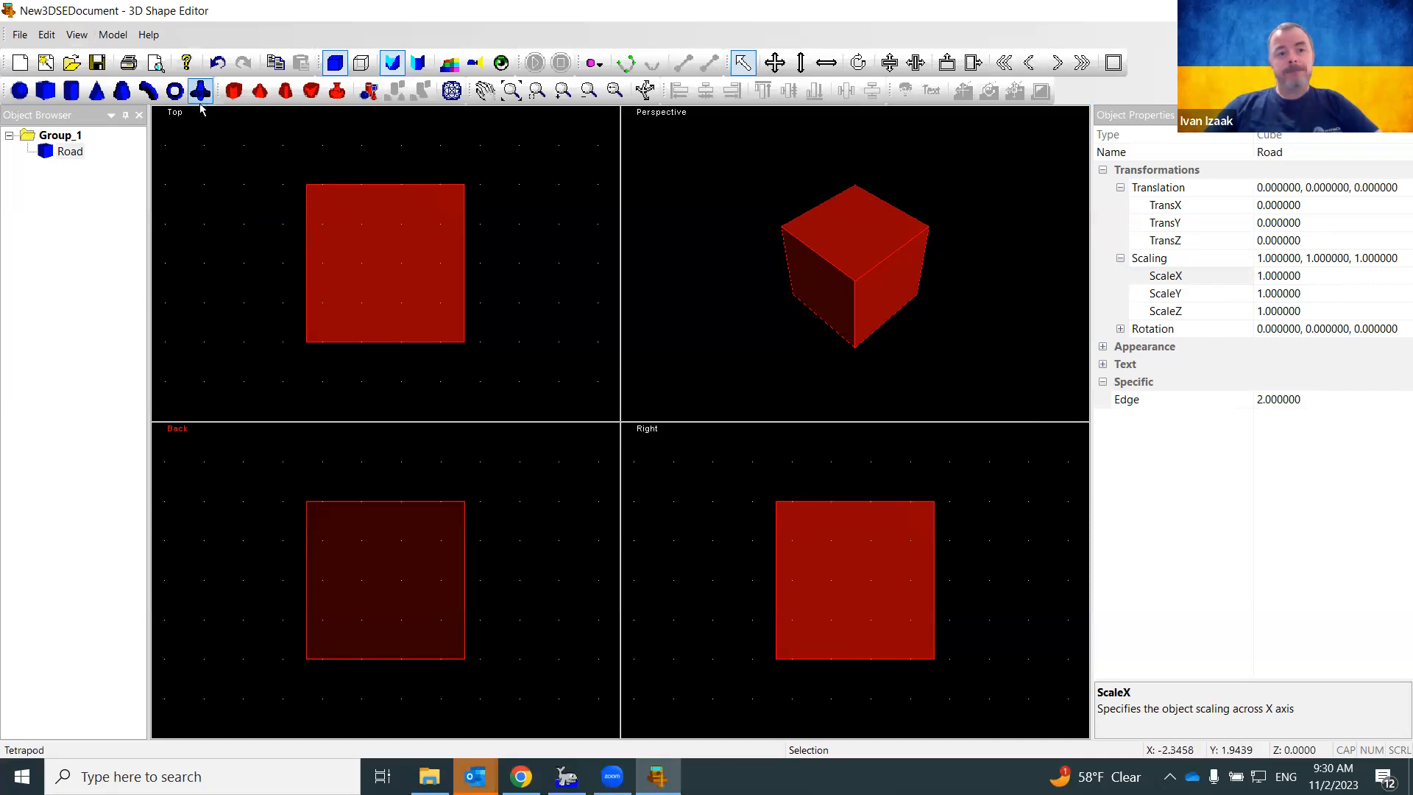
{"action": "left_click", "coordinate": [80, 37]}
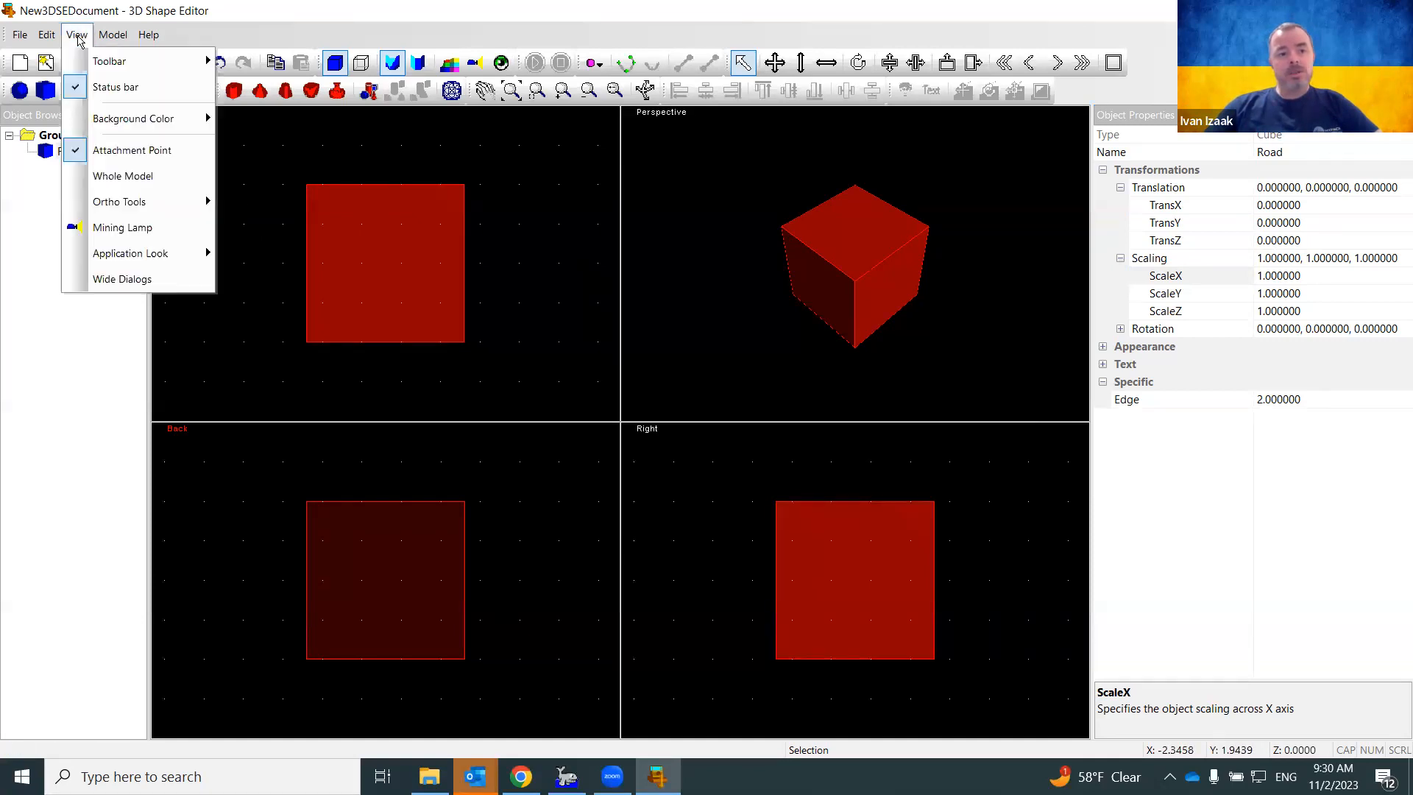
{"action": "mouse_move", "coordinate": [117, 201]}
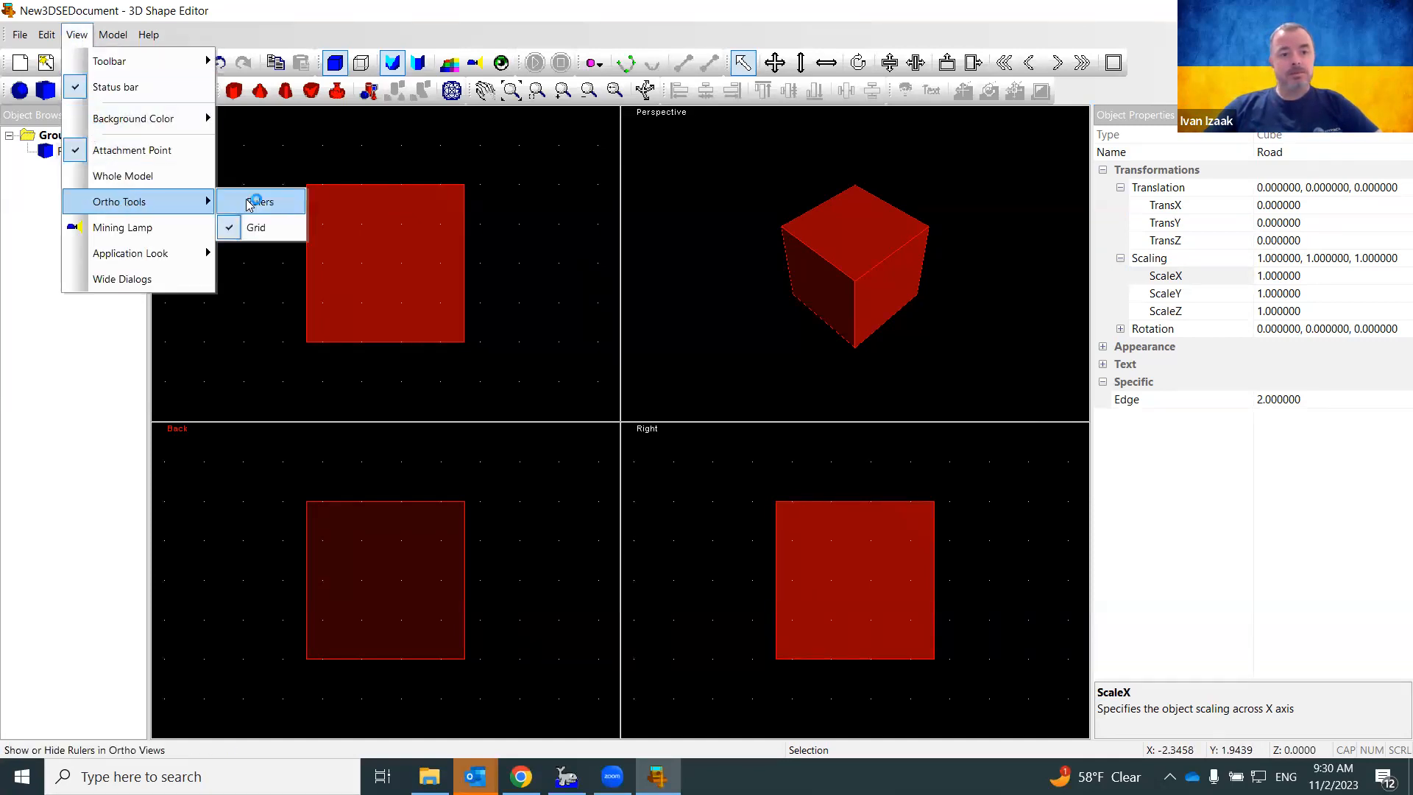
{"action": "left_click", "coordinate": [280, 213]}
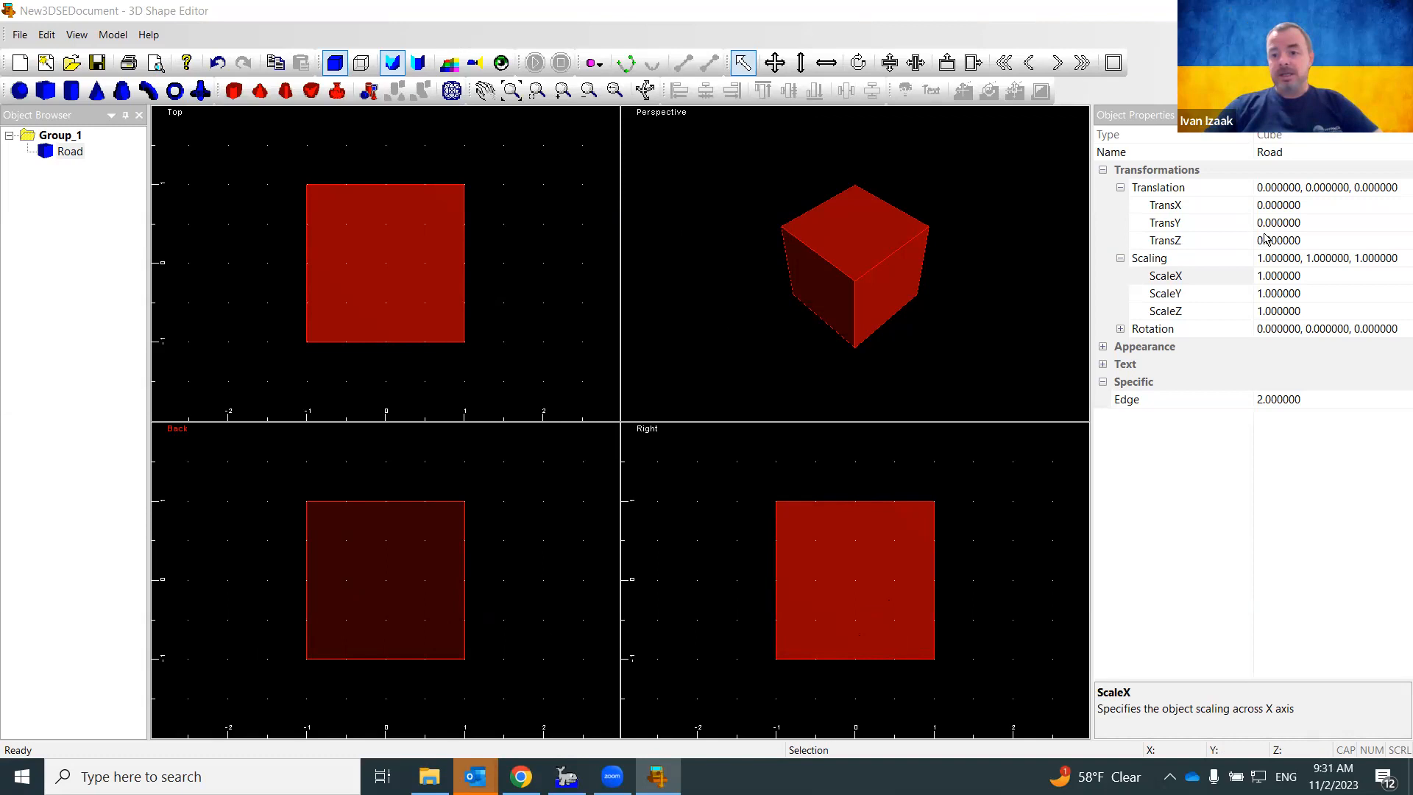
Stretch Road to an X scale of 1.5, then measure across the bridge on the HYPACK map
{"action": "left_click", "coordinate": [1308, 279]}
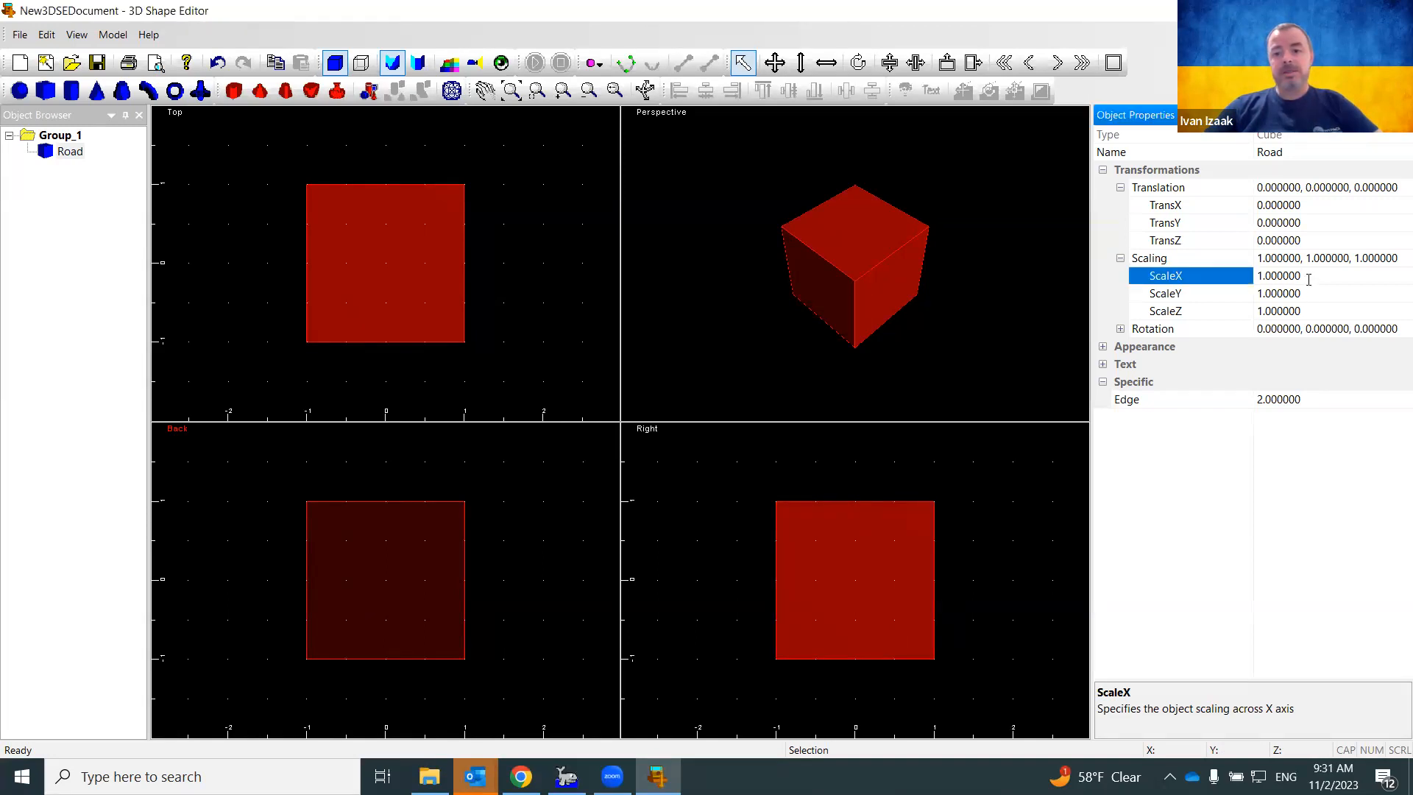
{"action": "left_click", "coordinate": [1216, 278]}
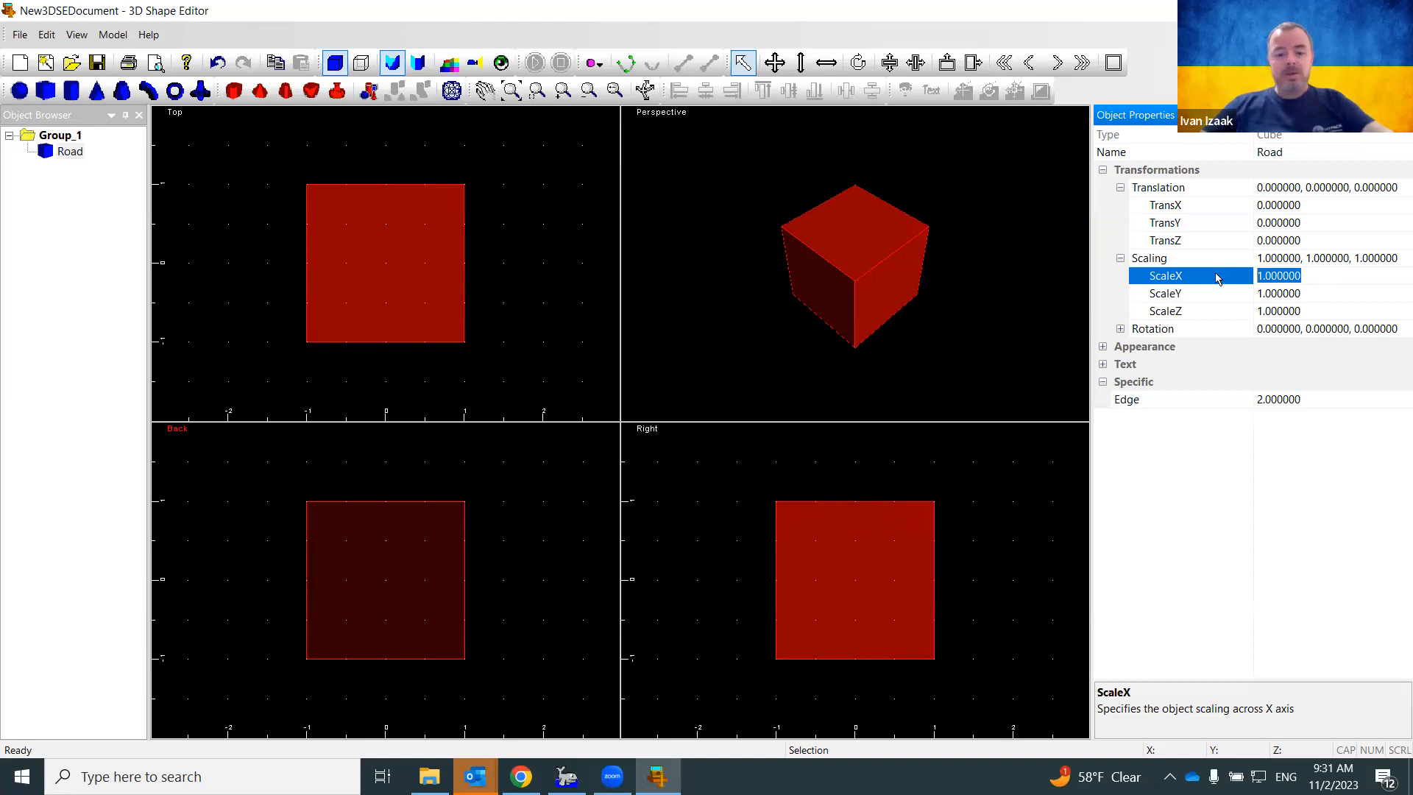
{"action": "type", "text": "1.5"}
{"action": "key", "text": "Return"}
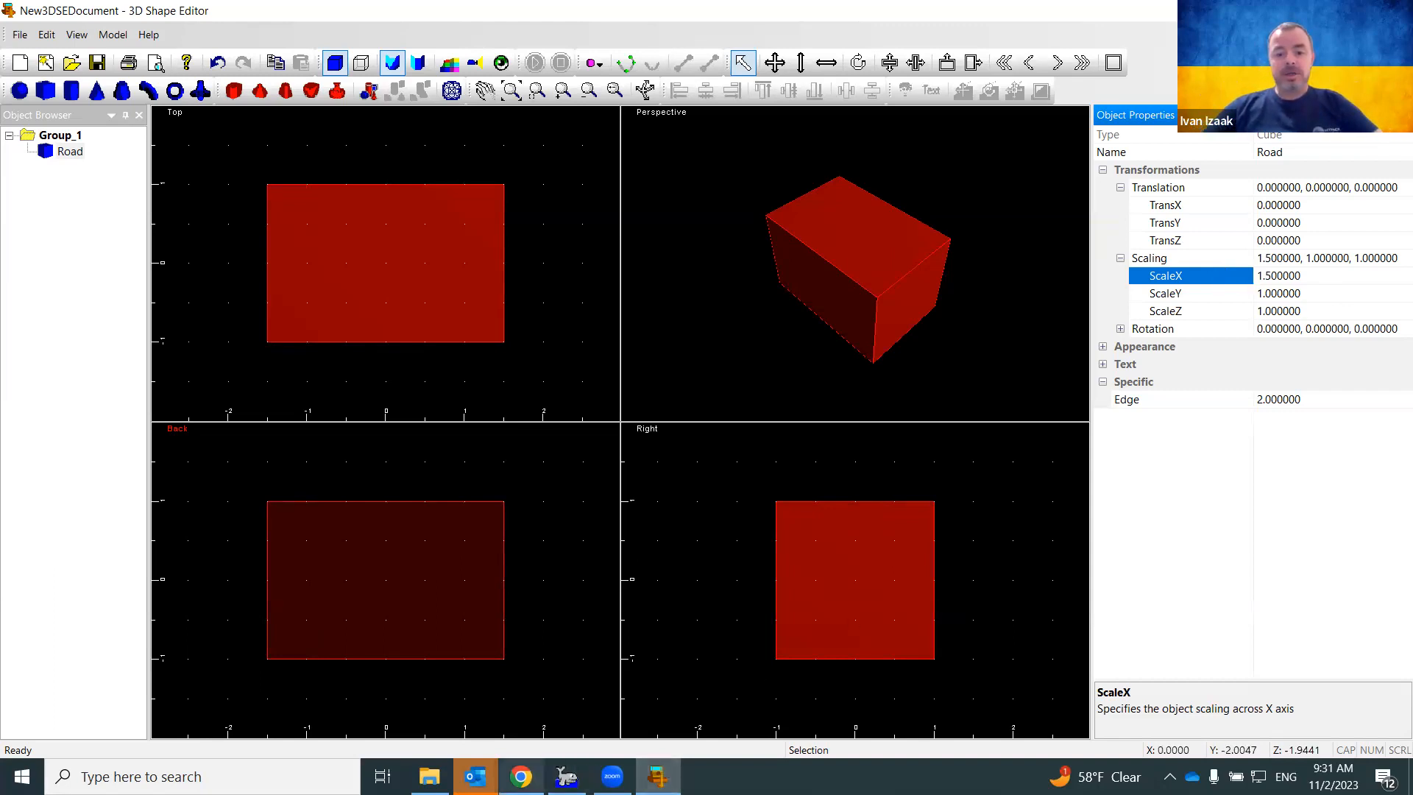
{"action": "left_click", "coordinate": [565, 777]}
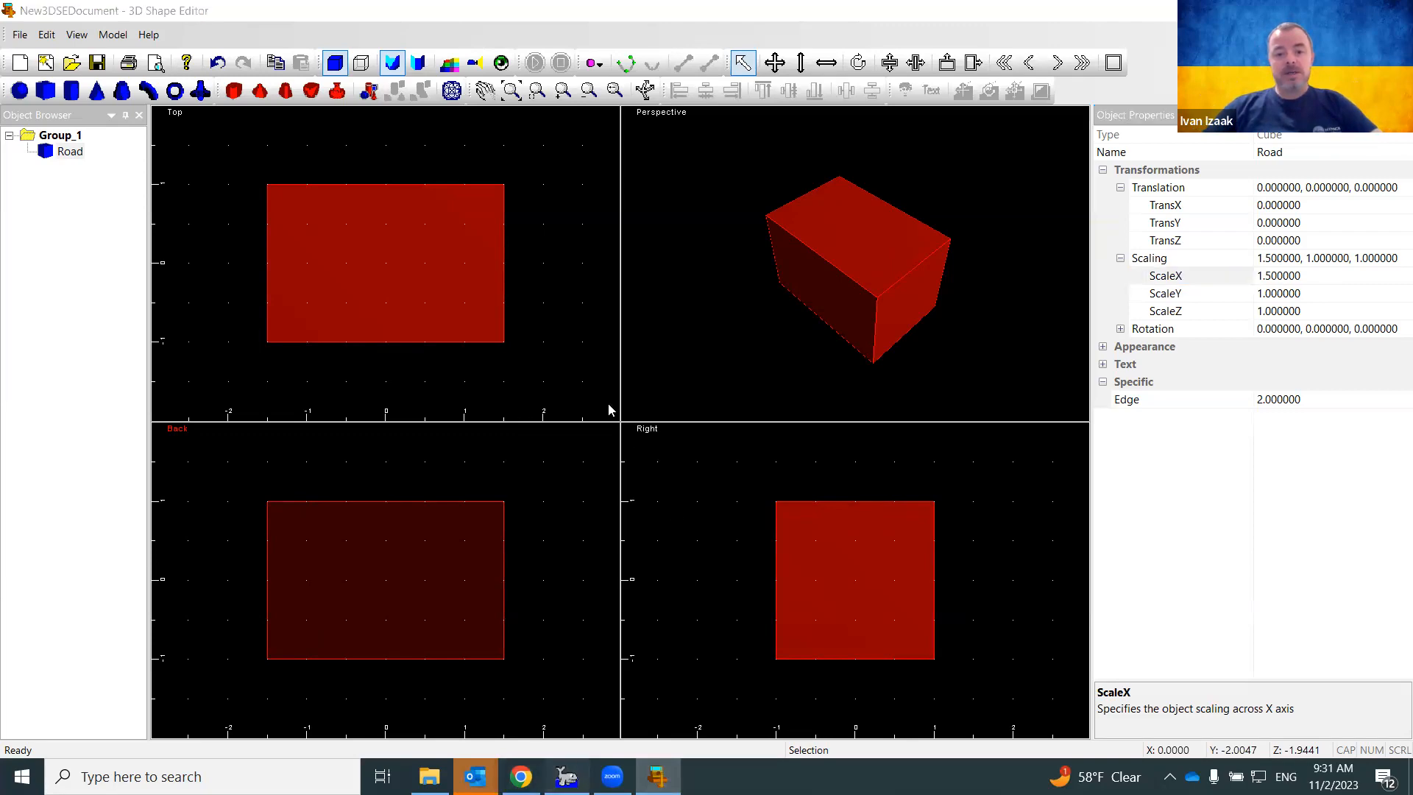
{"action": "left_click_drag", "start_coordinate": [557, 398], "coordinate": [853, 340]}
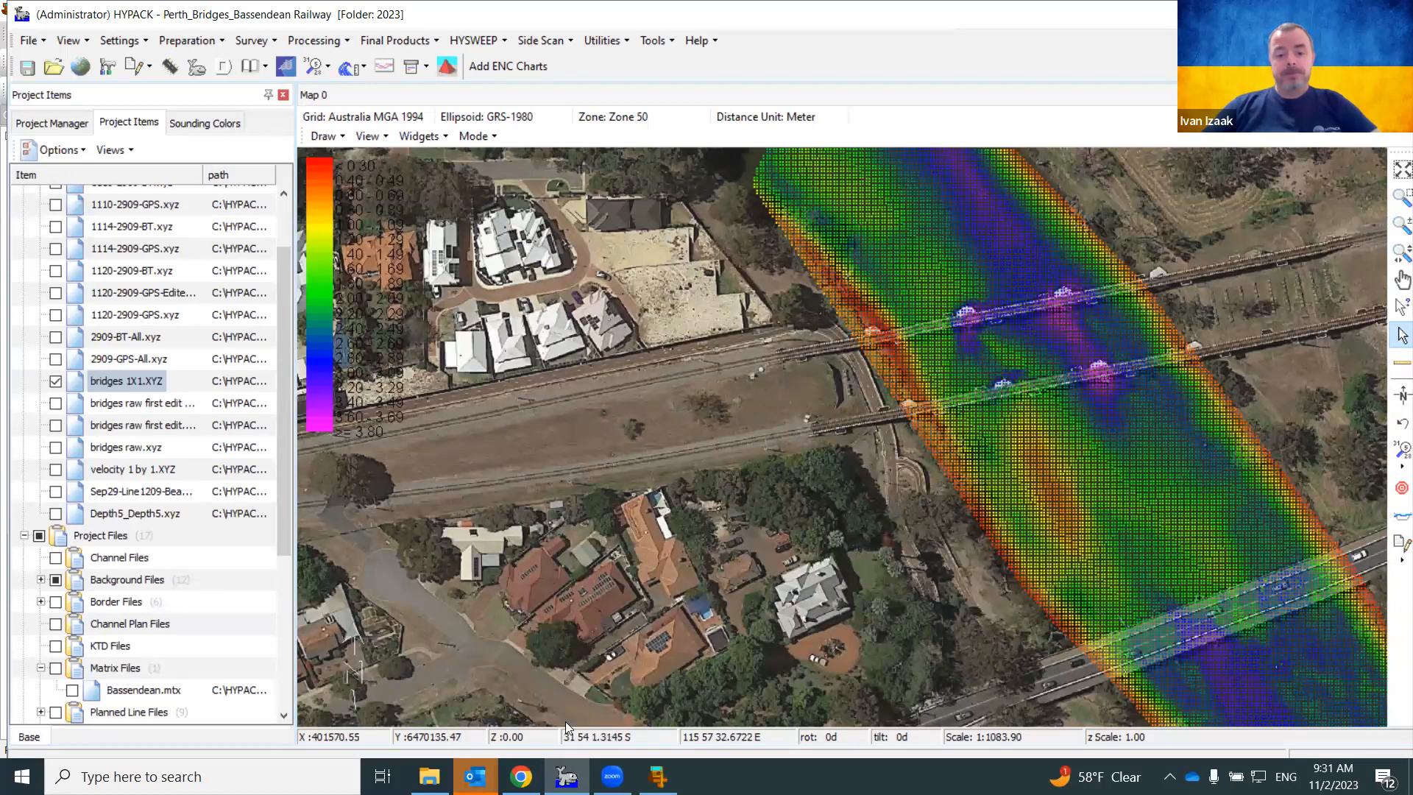
Switch back to the 3D Shape Editor after the 41.84 m measurement
{"action": "left_click", "coordinate": [657, 776]}
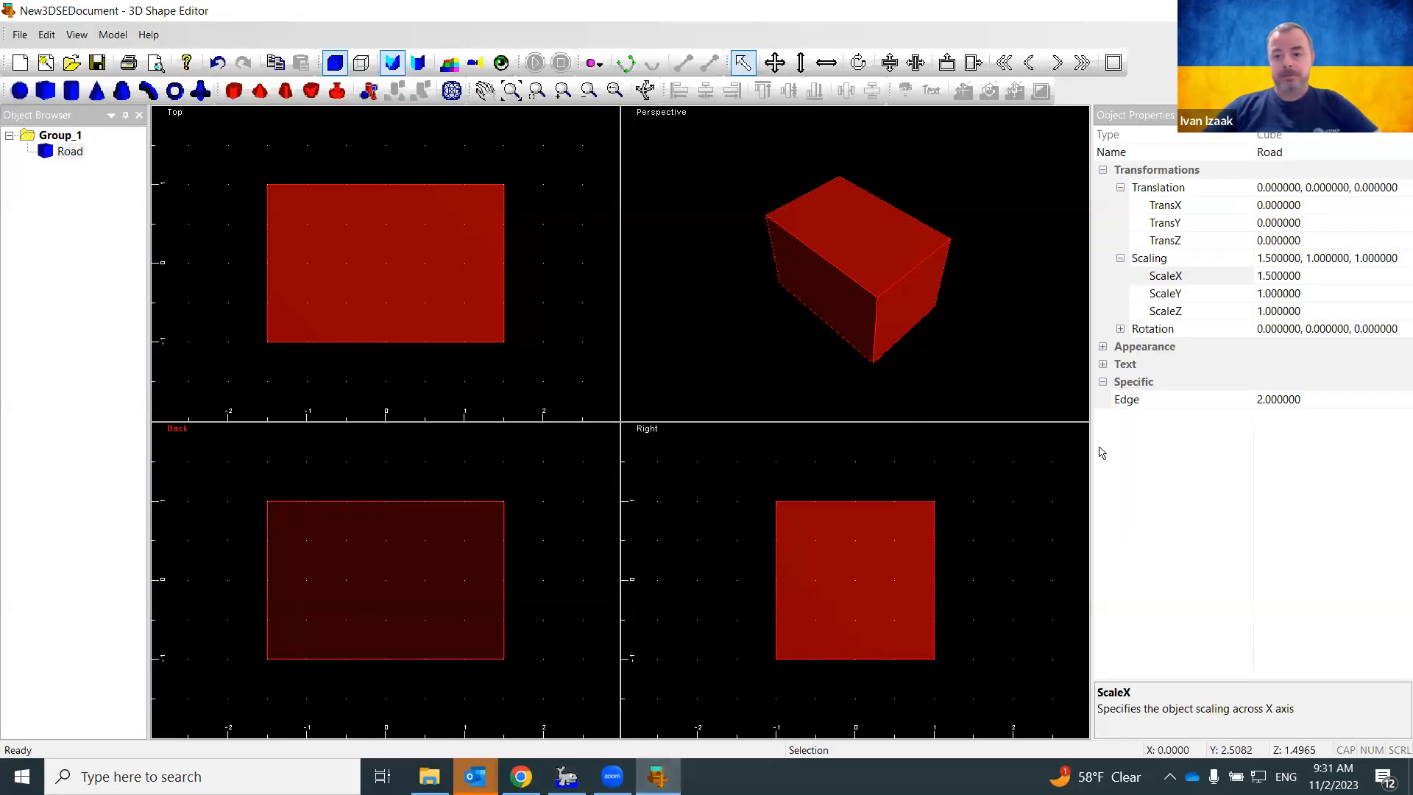
Lengthen the Road cube to a Y scale of 50 and zoom to its extents
{"action": "left_click", "coordinate": [1306, 294]}
{"action": "type", "text": "50"}
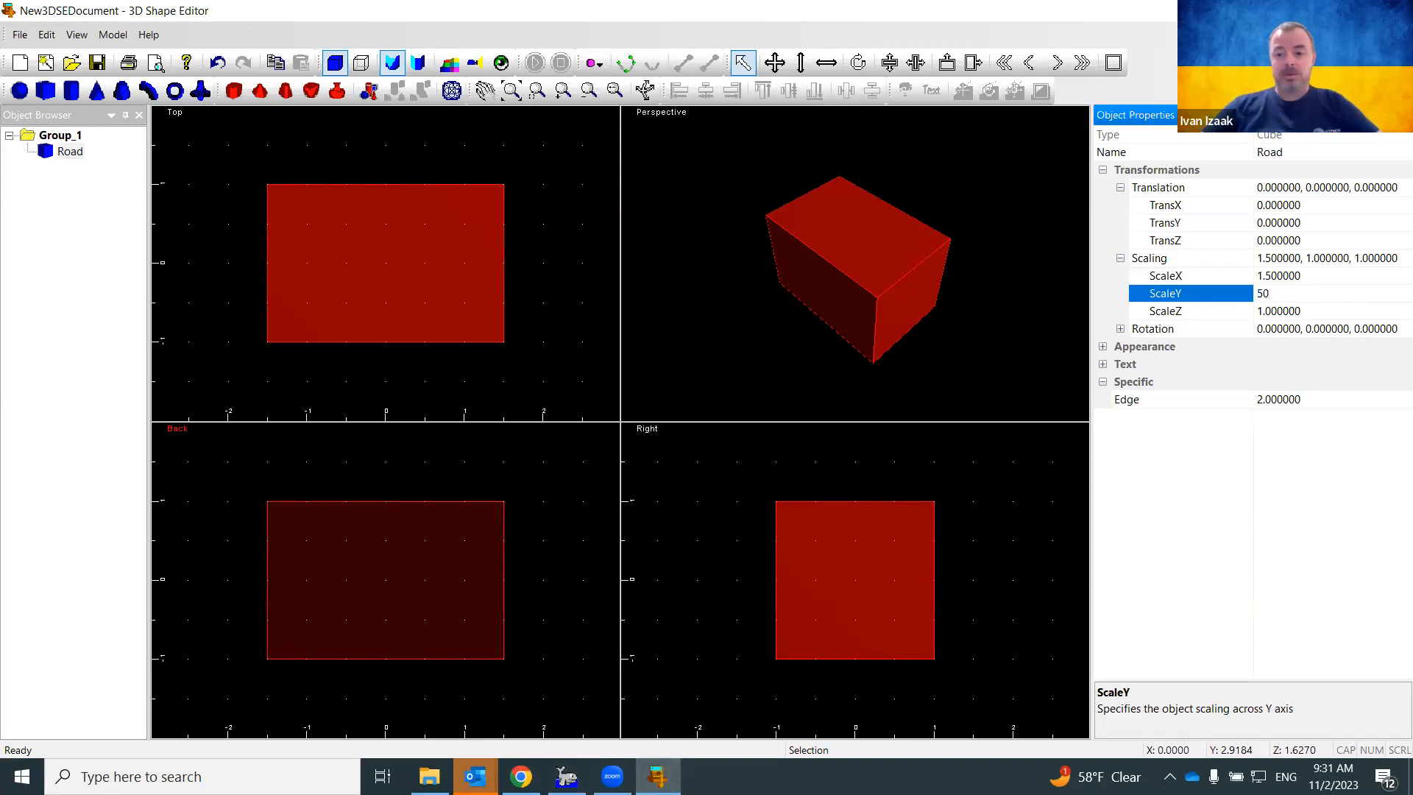
{"action": "key", "text": "Return"}
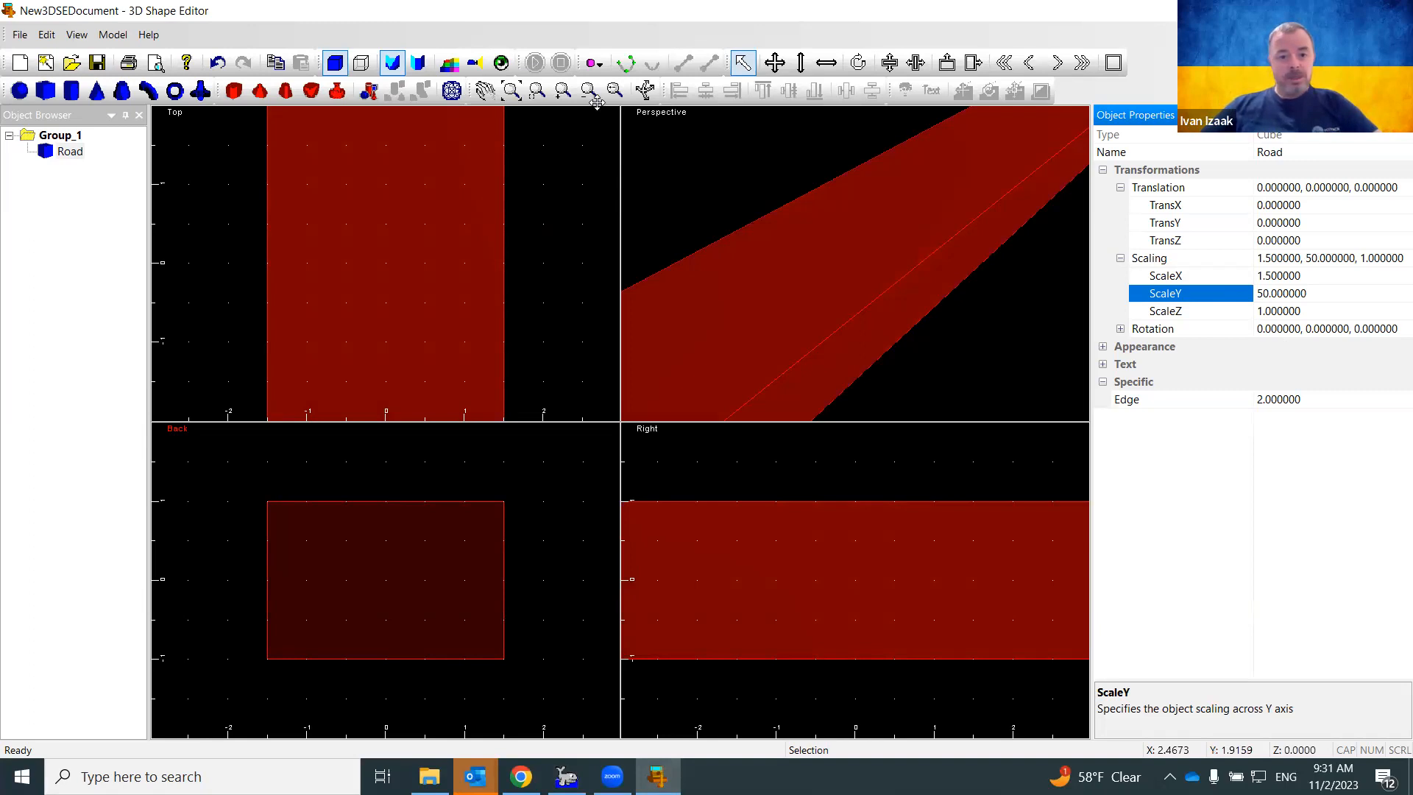
{"action": "left_click", "coordinate": [511, 90]}
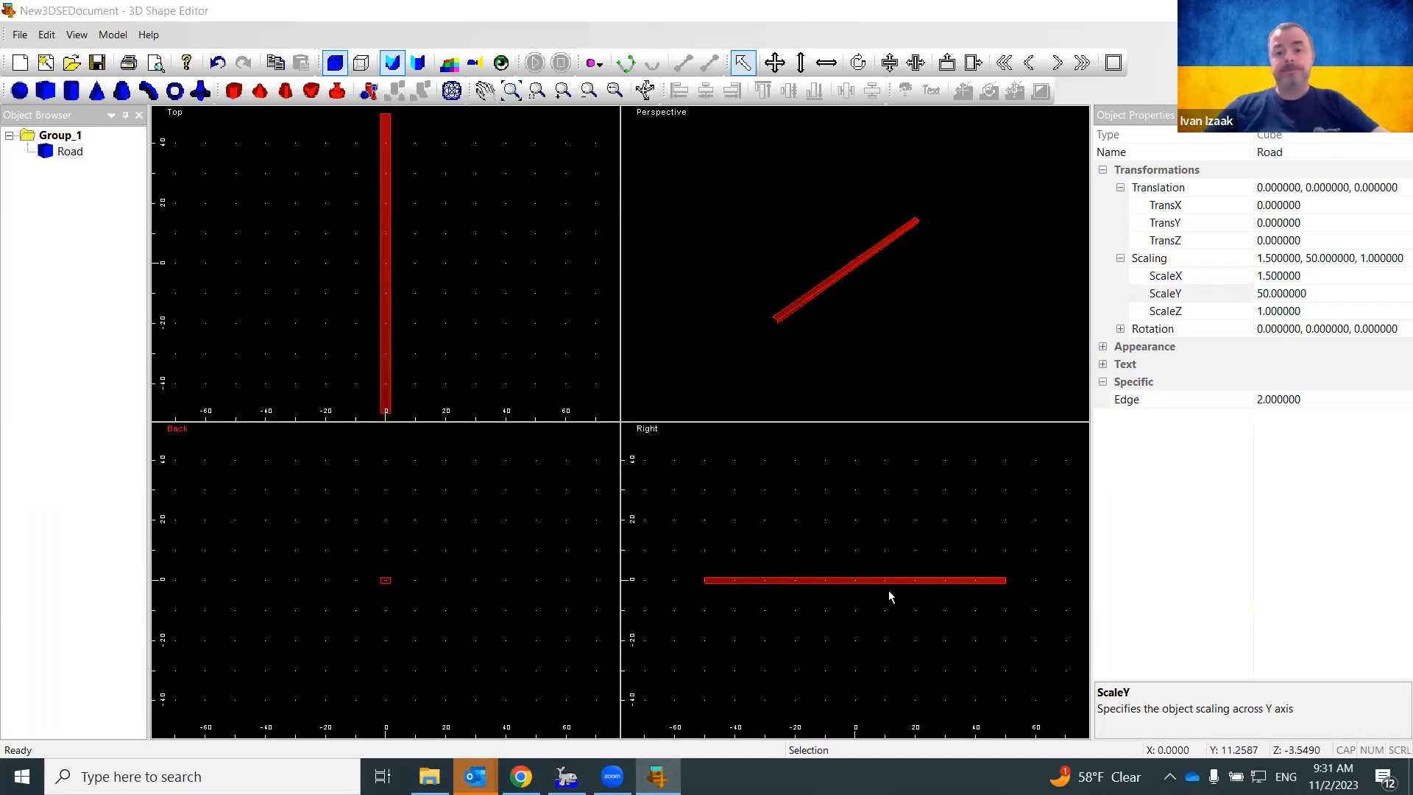
Flatten the road to a Z scale of 0.175 for a thin deck
{"action": "left_click", "coordinate": [1313, 312]}
{"action": "left_click_drag", "start_coordinate": [1314, 311], "coordinate": [1248, 317]}
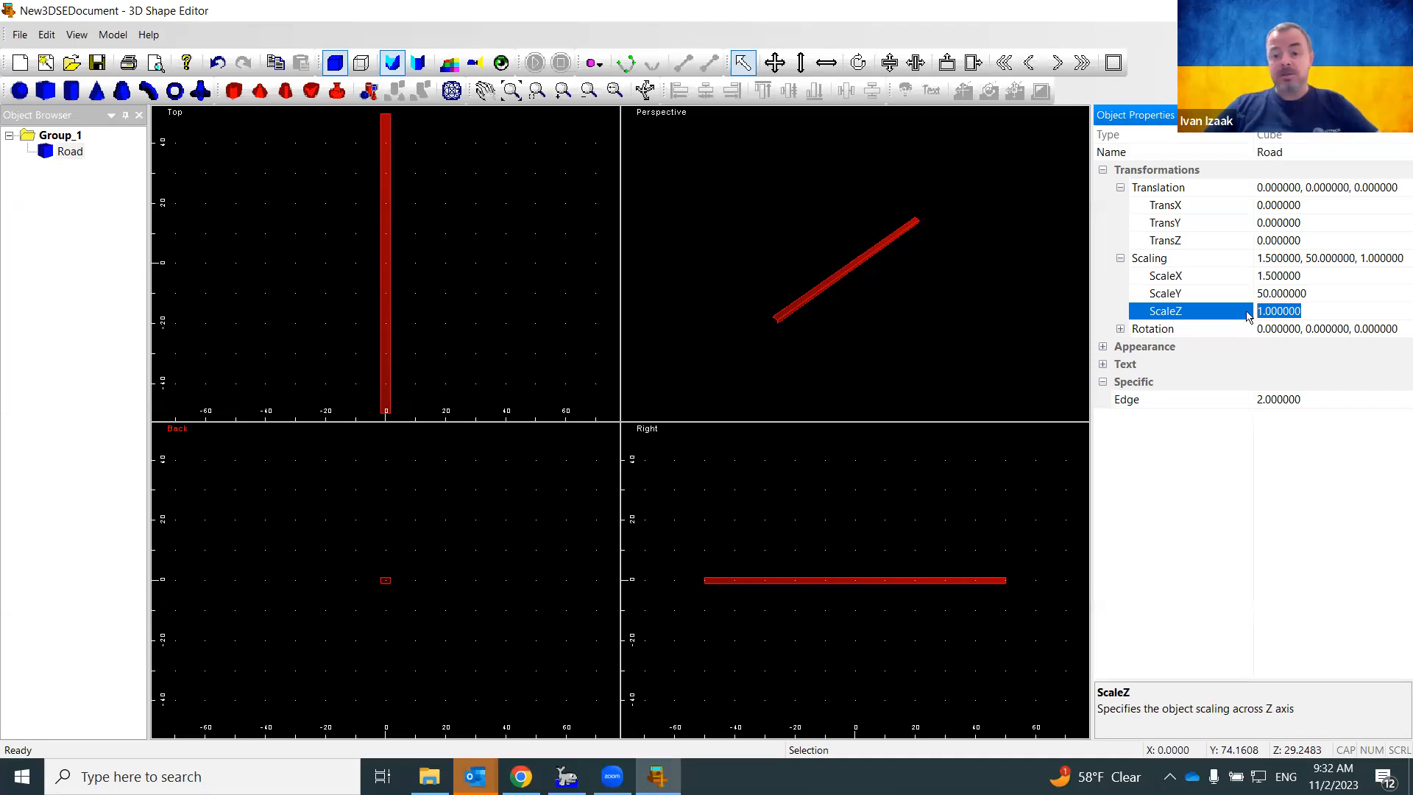
{"action": "type", "text": "0.175"}
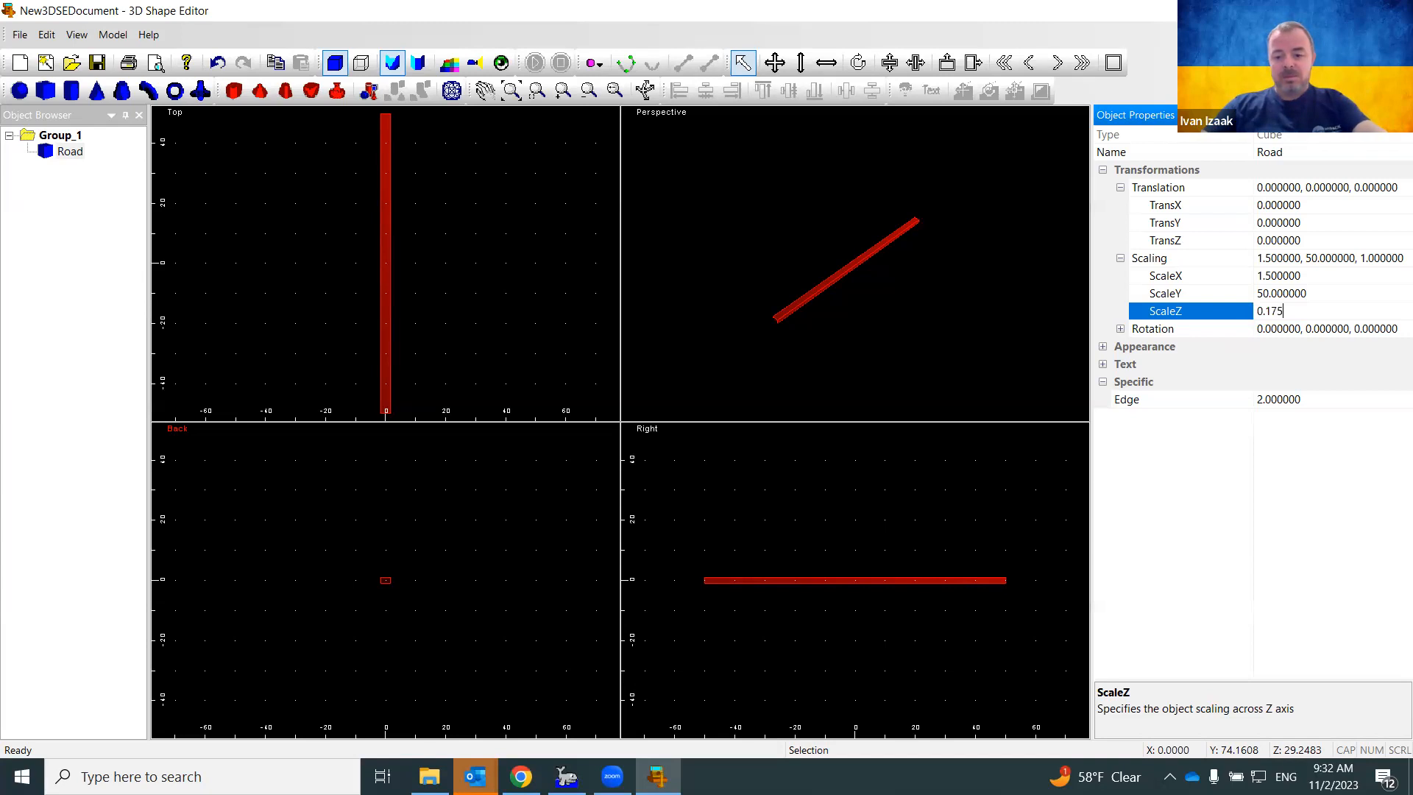
{"action": "key", "text": "Return"}
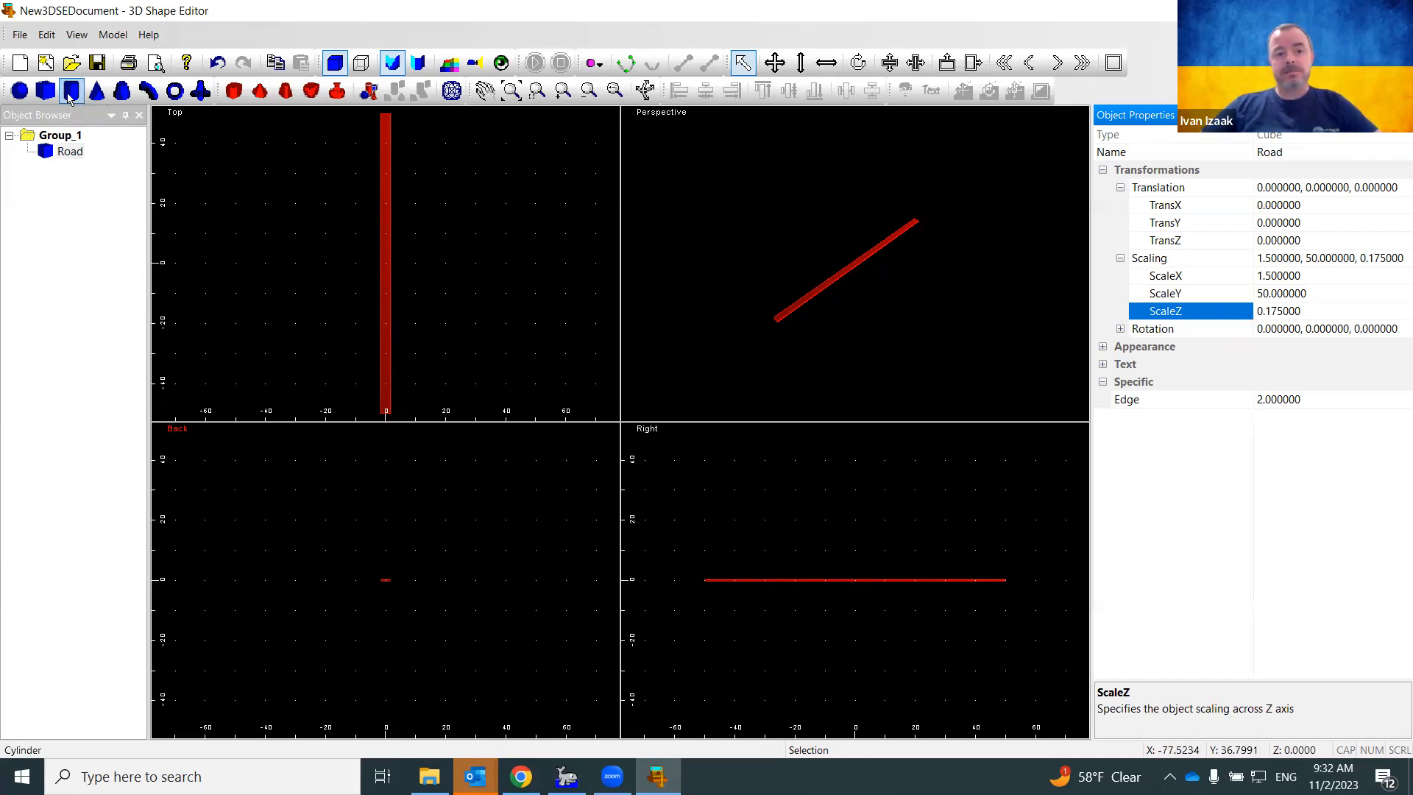
Add a cylinder to the model centred at TransX 0 and TransZ 0
{"action": "left_click_drag", "start_coordinate": [68, 98], "coordinate": [392, 594]}
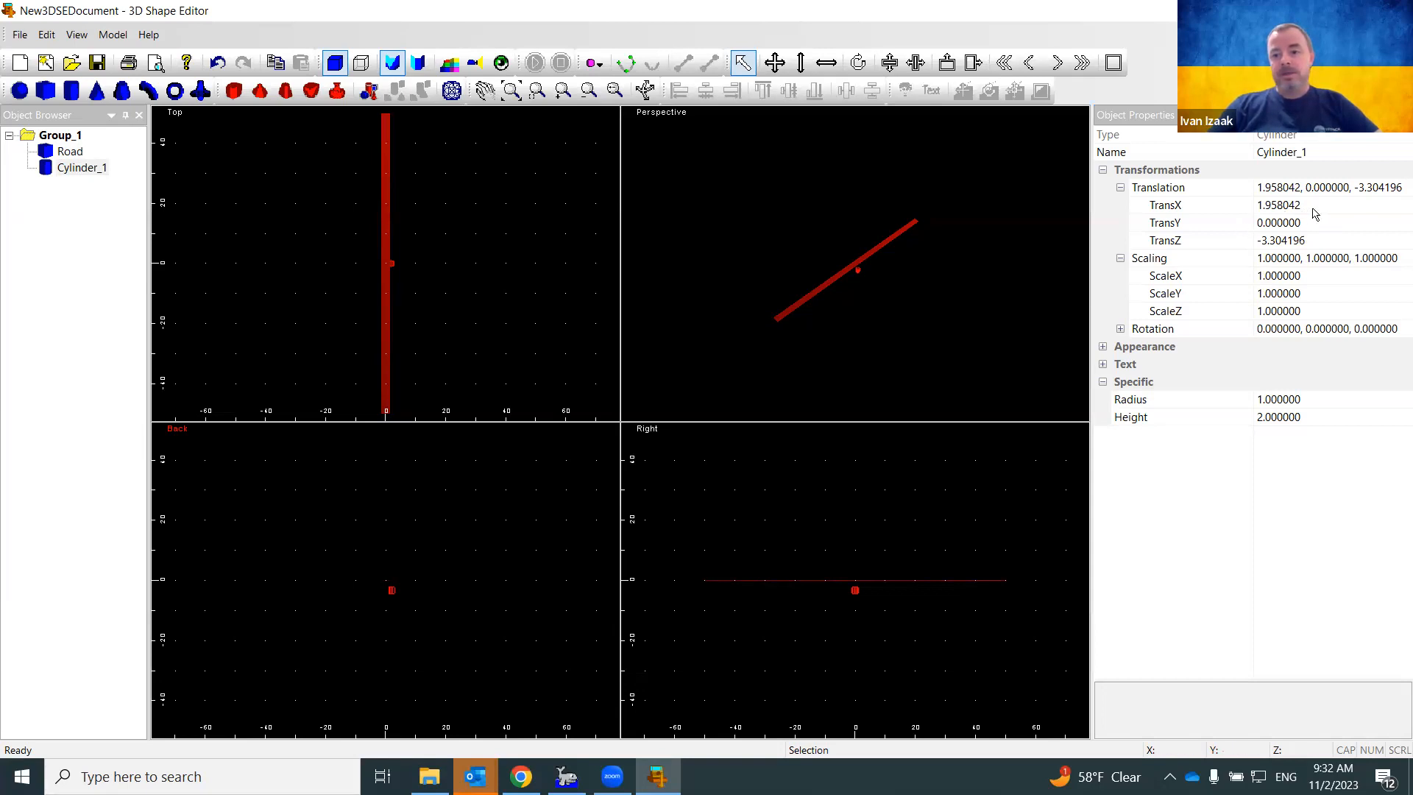
{"action": "left_click", "coordinate": [1234, 209]}
{"action": "type", "text": "0"}
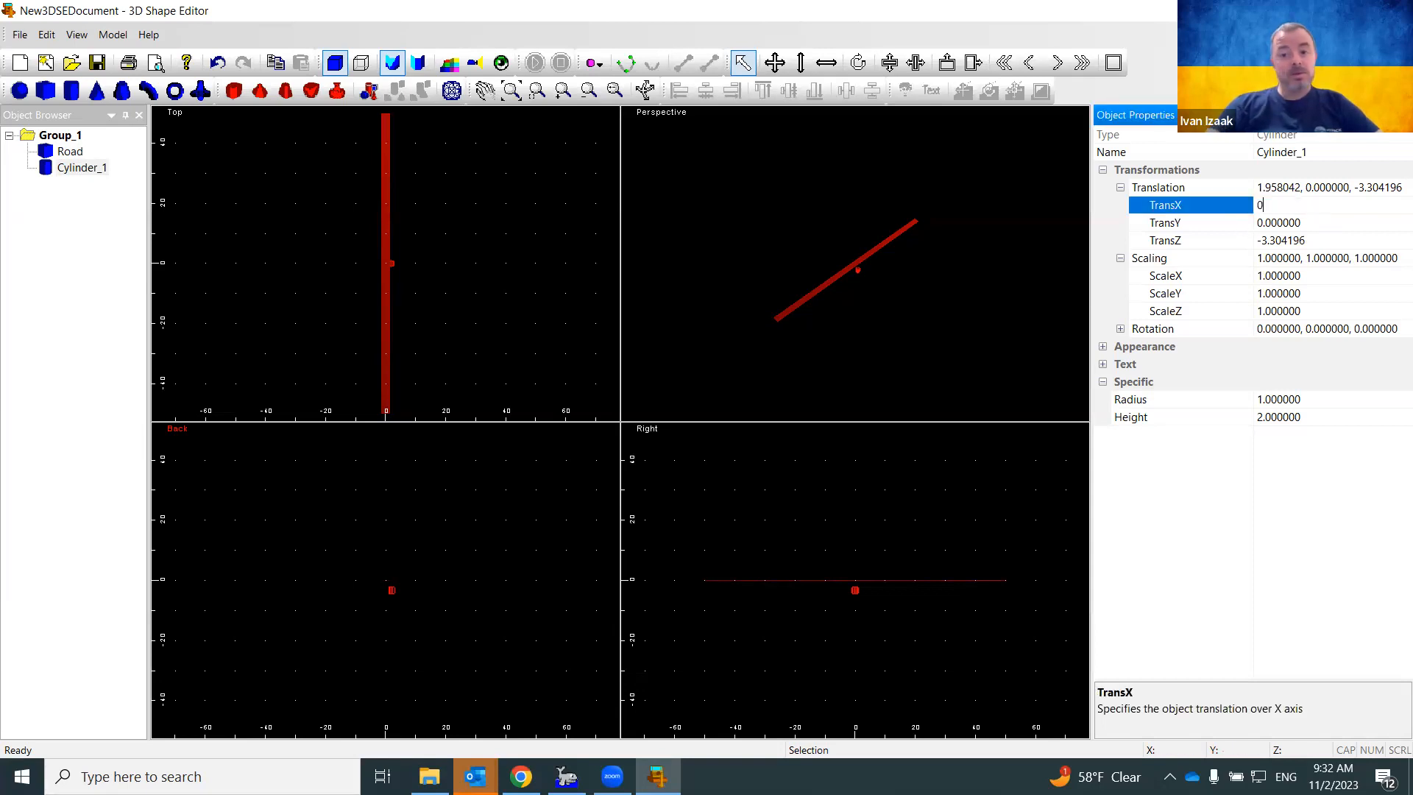
{"action": "left_click", "coordinate": [1250, 240]}
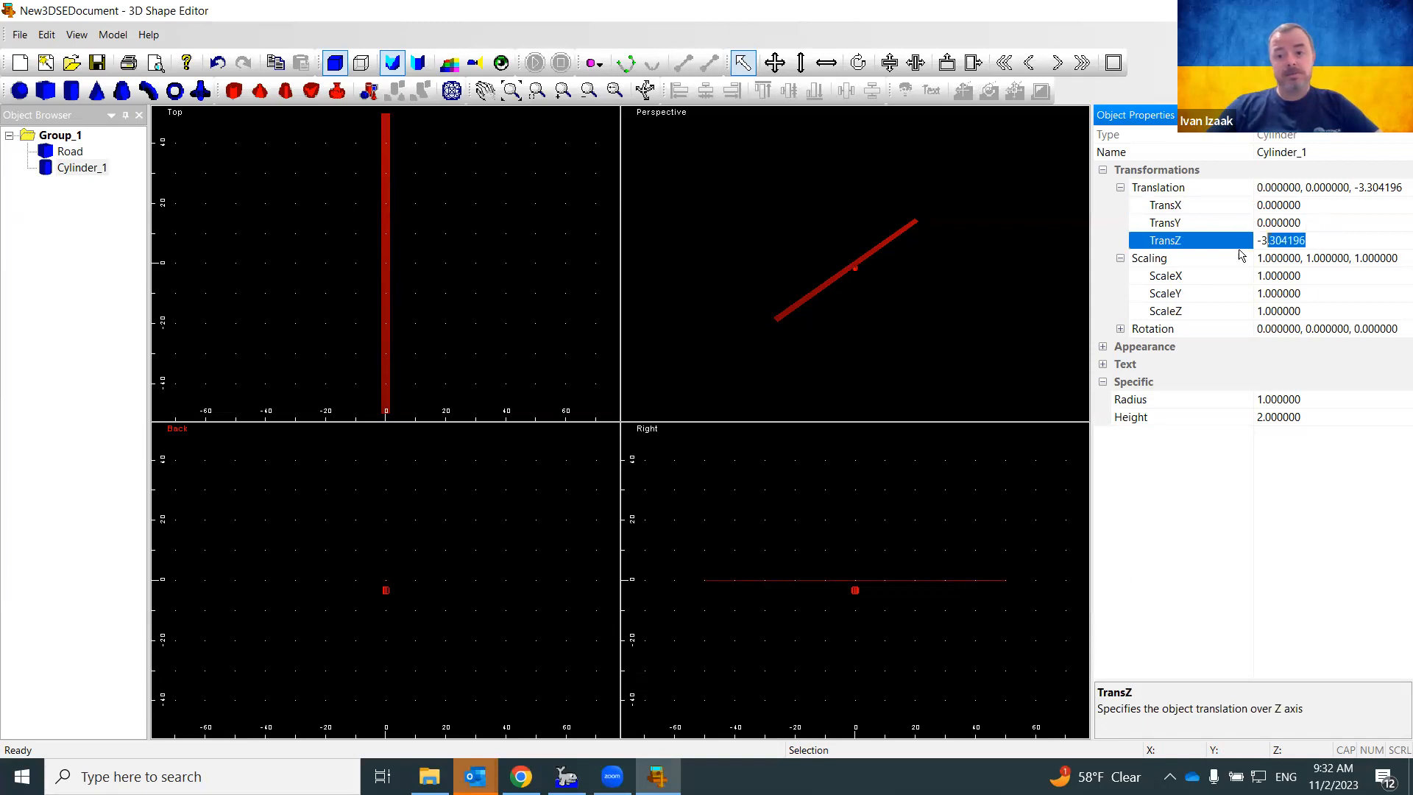
{"action": "type", "text": "0"}
{"action": "key", "text": "Return"}
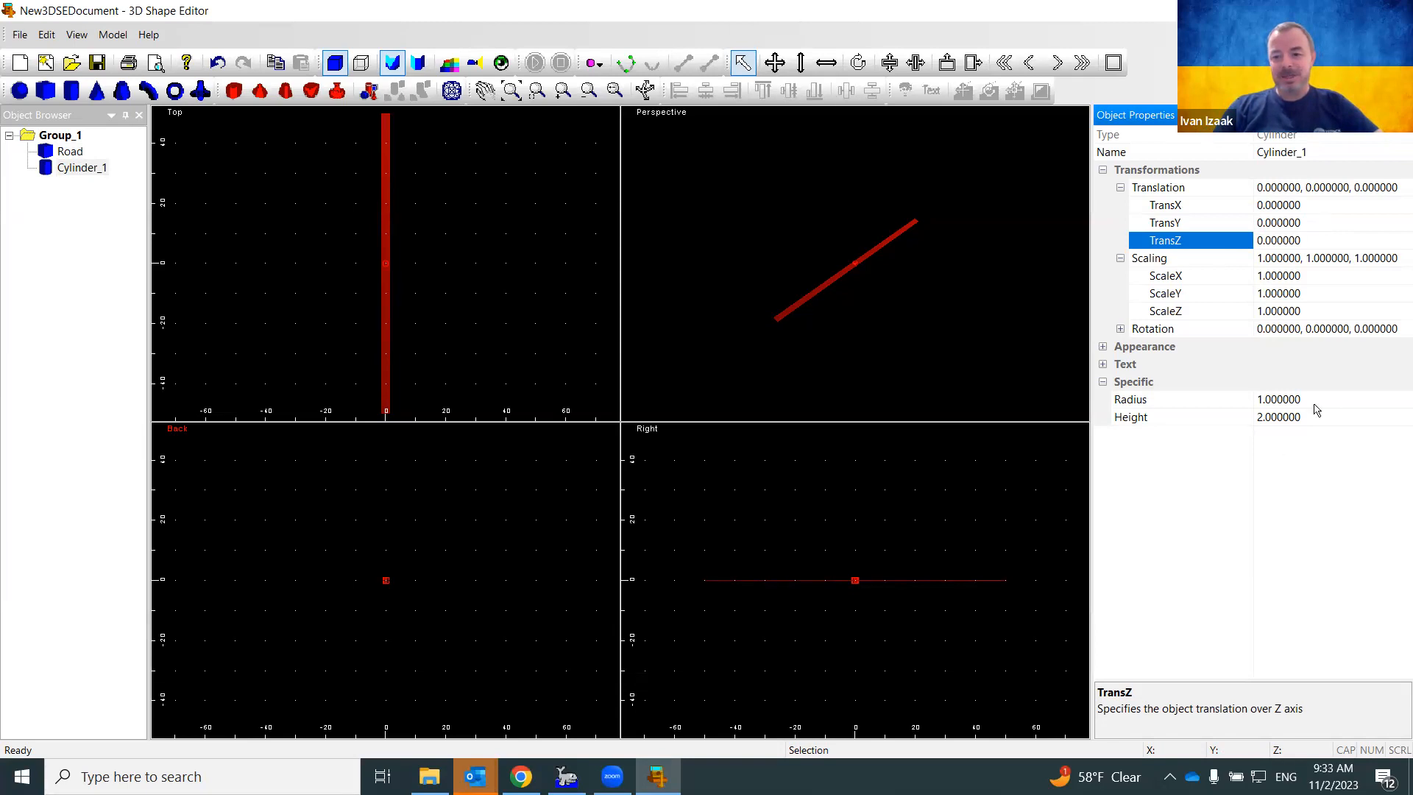
Give the cylinder a radius of 2.5 and a height of 10
{"action": "left_click", "coordinate": [1202, 404]}
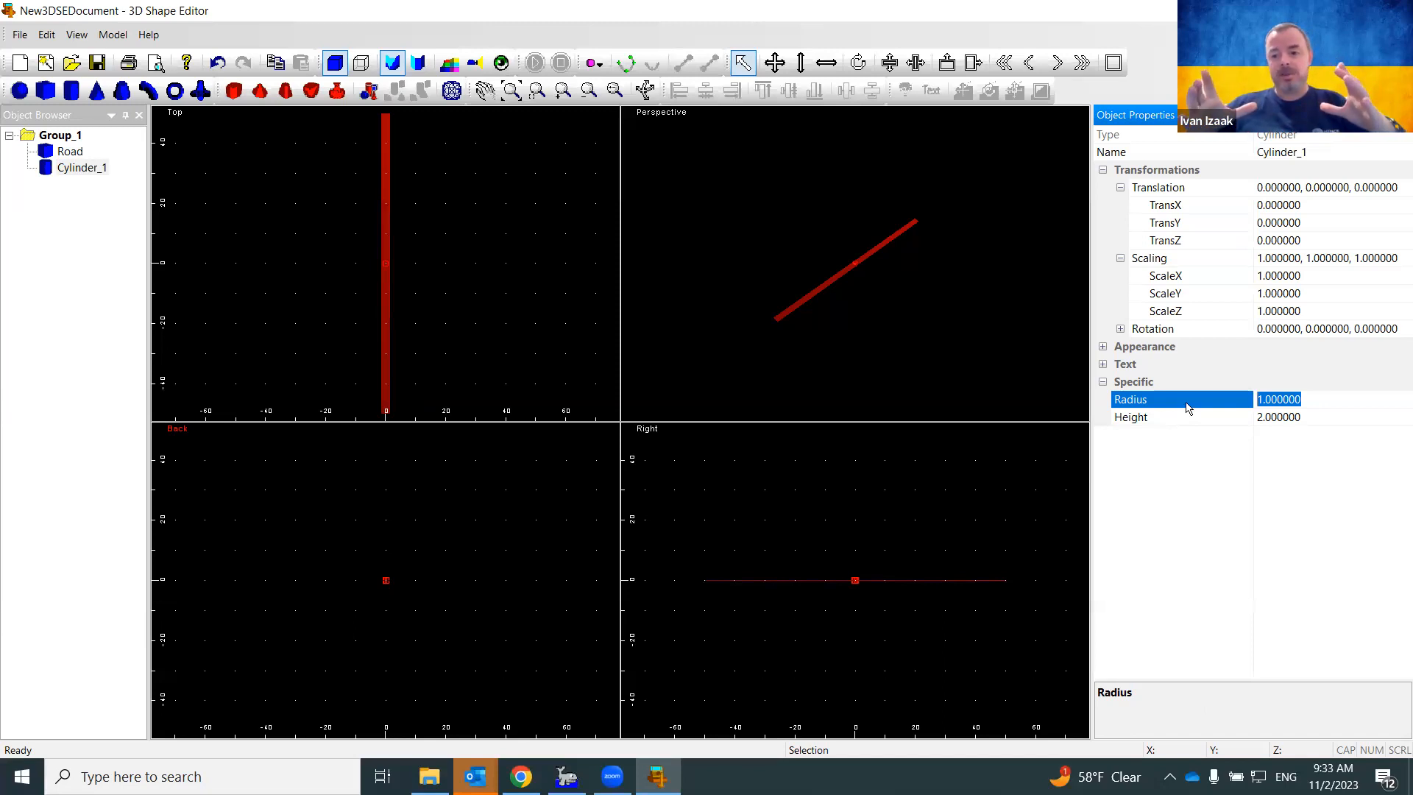
{"action": "type", "text": "2.5"}
{"action": "key", "text": "Return"}
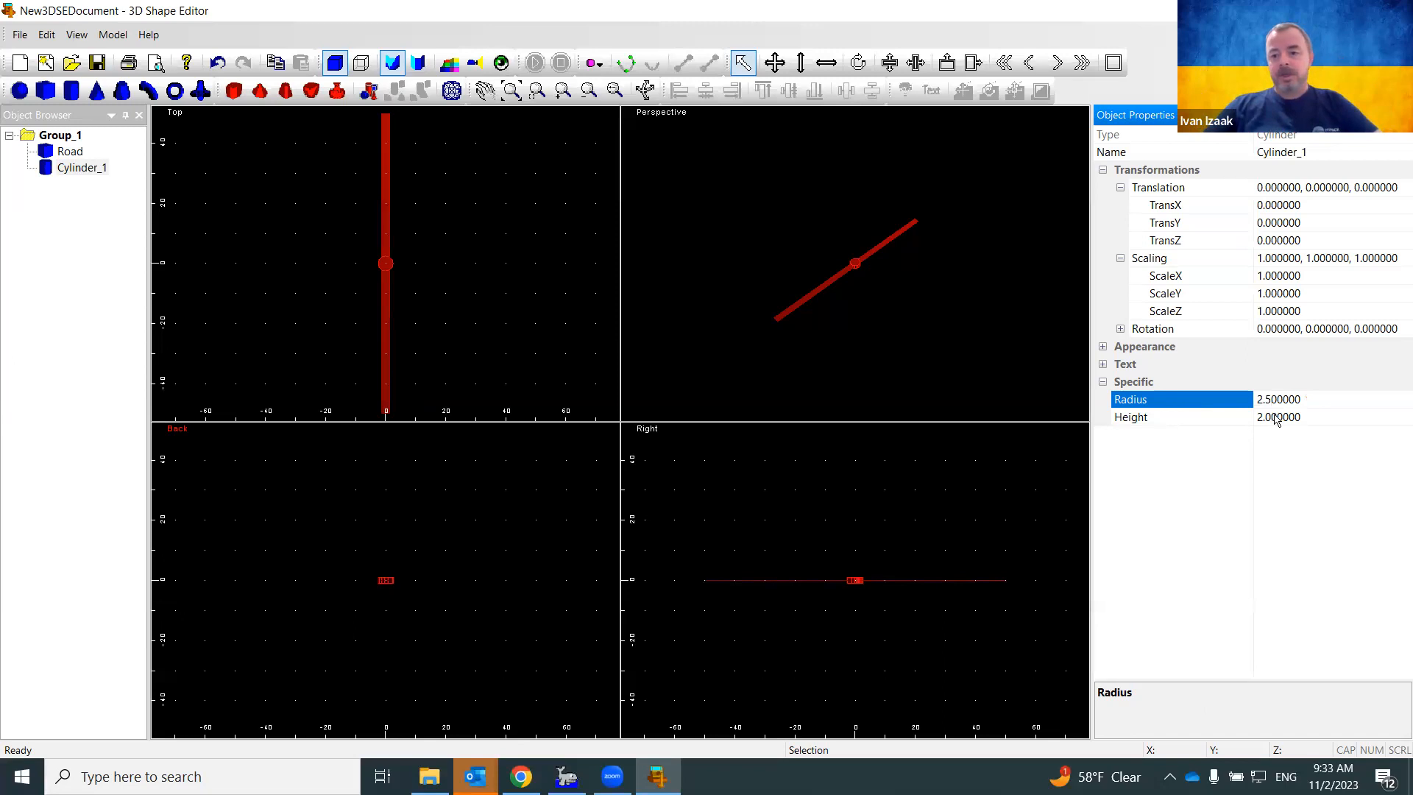
{"action": "left_click", "coordinate": [1314, 417]}
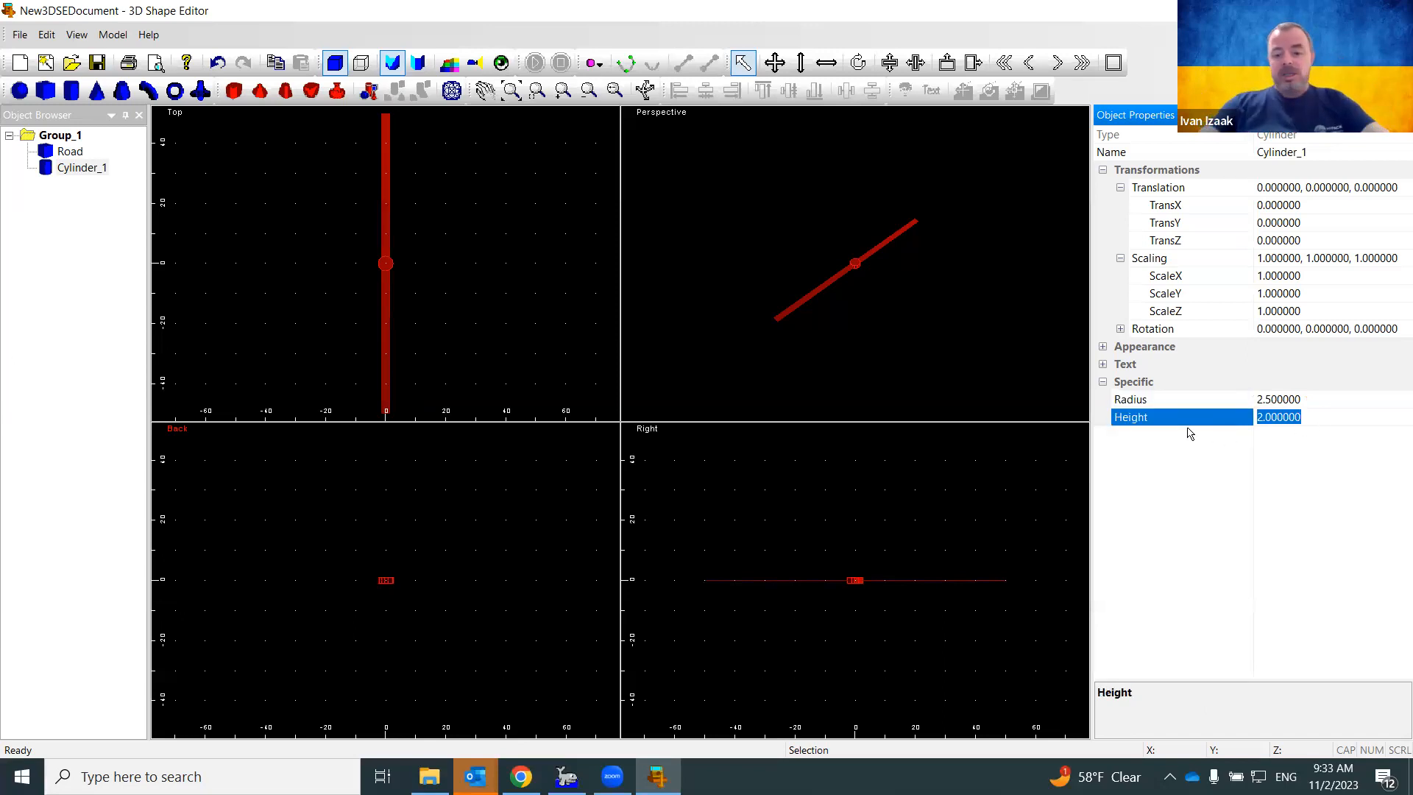
{"action": "type", "text": "10"}
{"action": "key", "text": "Return"}
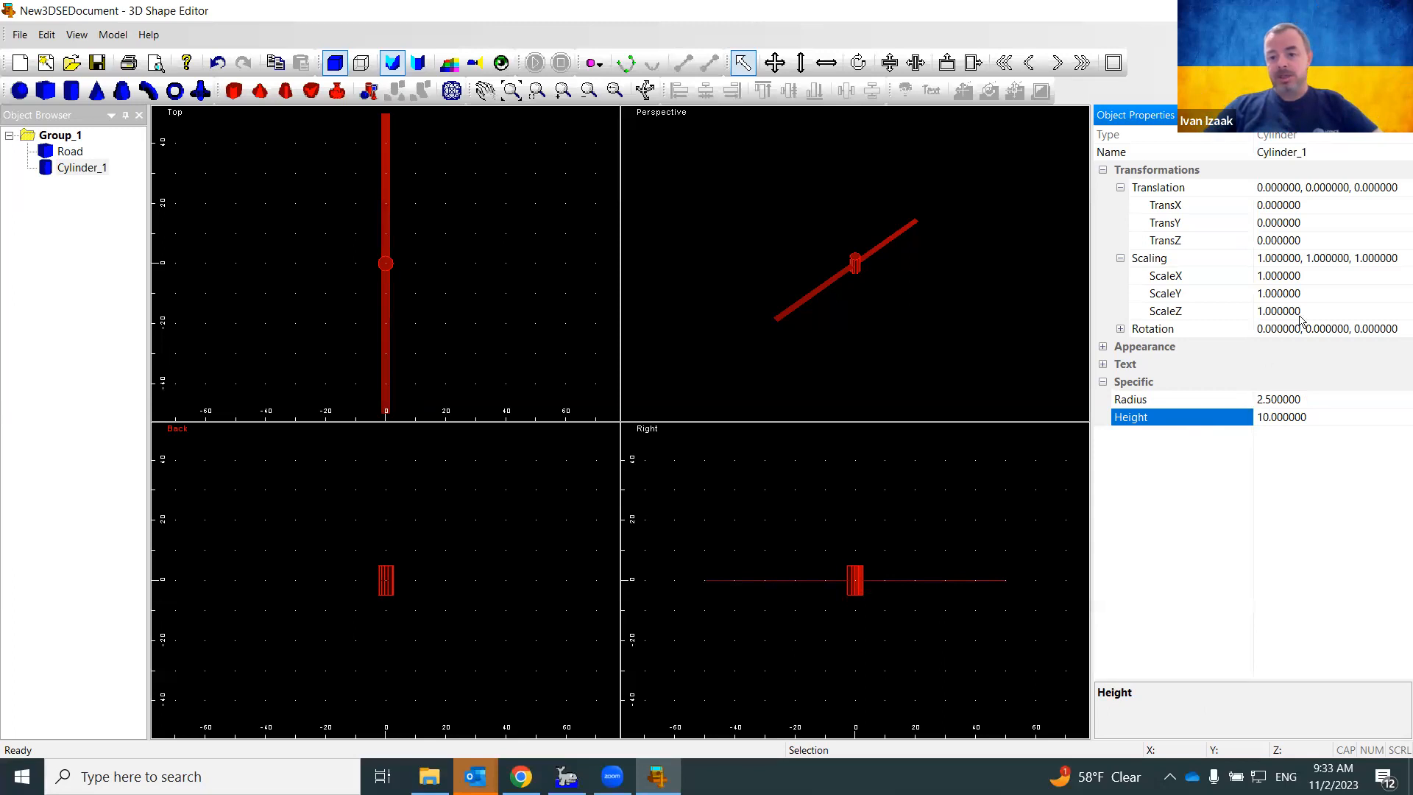
Lower the cylinder to TransZ -5 and compare it against the survey map
{"action": "left_click", "coordinate": [1269, 240]}
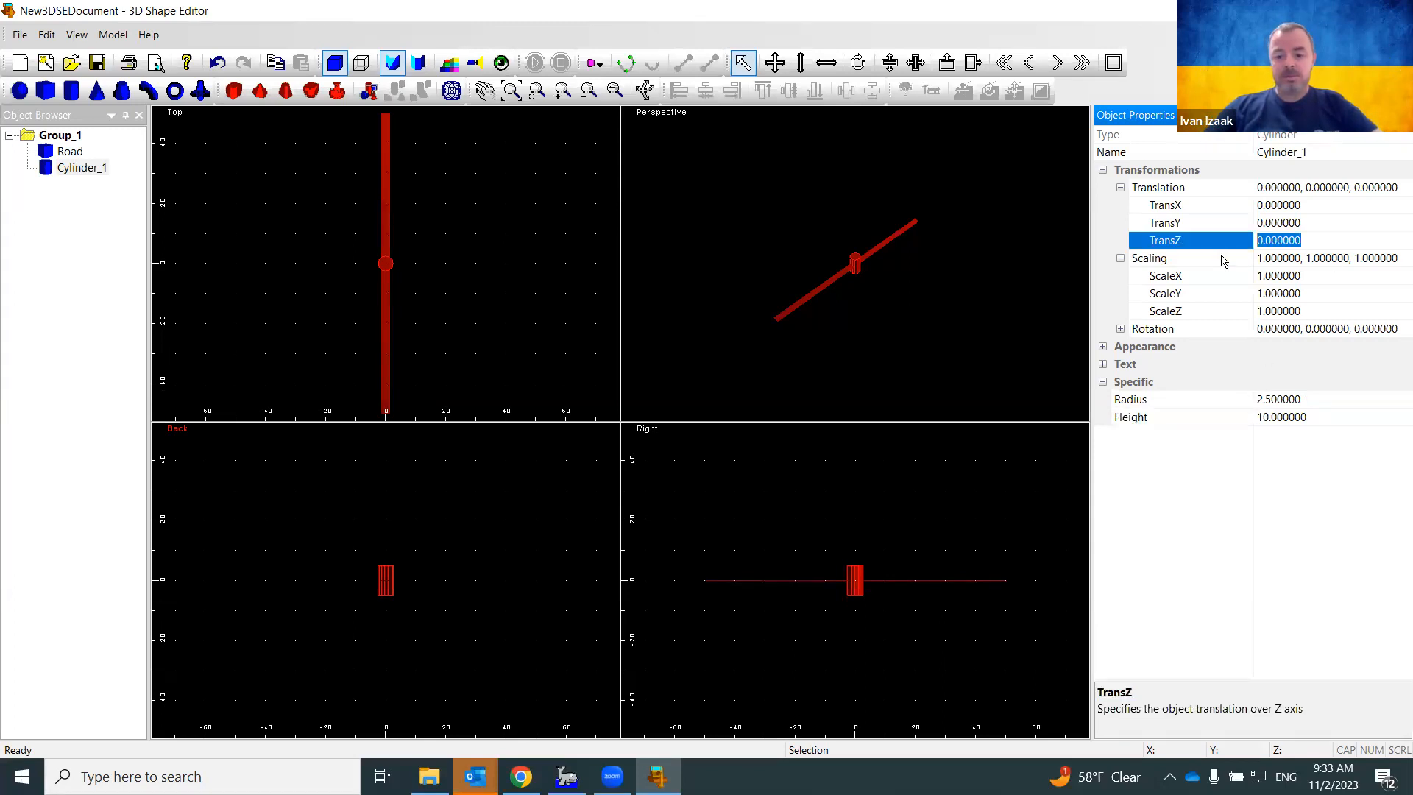
{"action": "type", "text": "-5"}
{"action": "key", "text": "Return"}
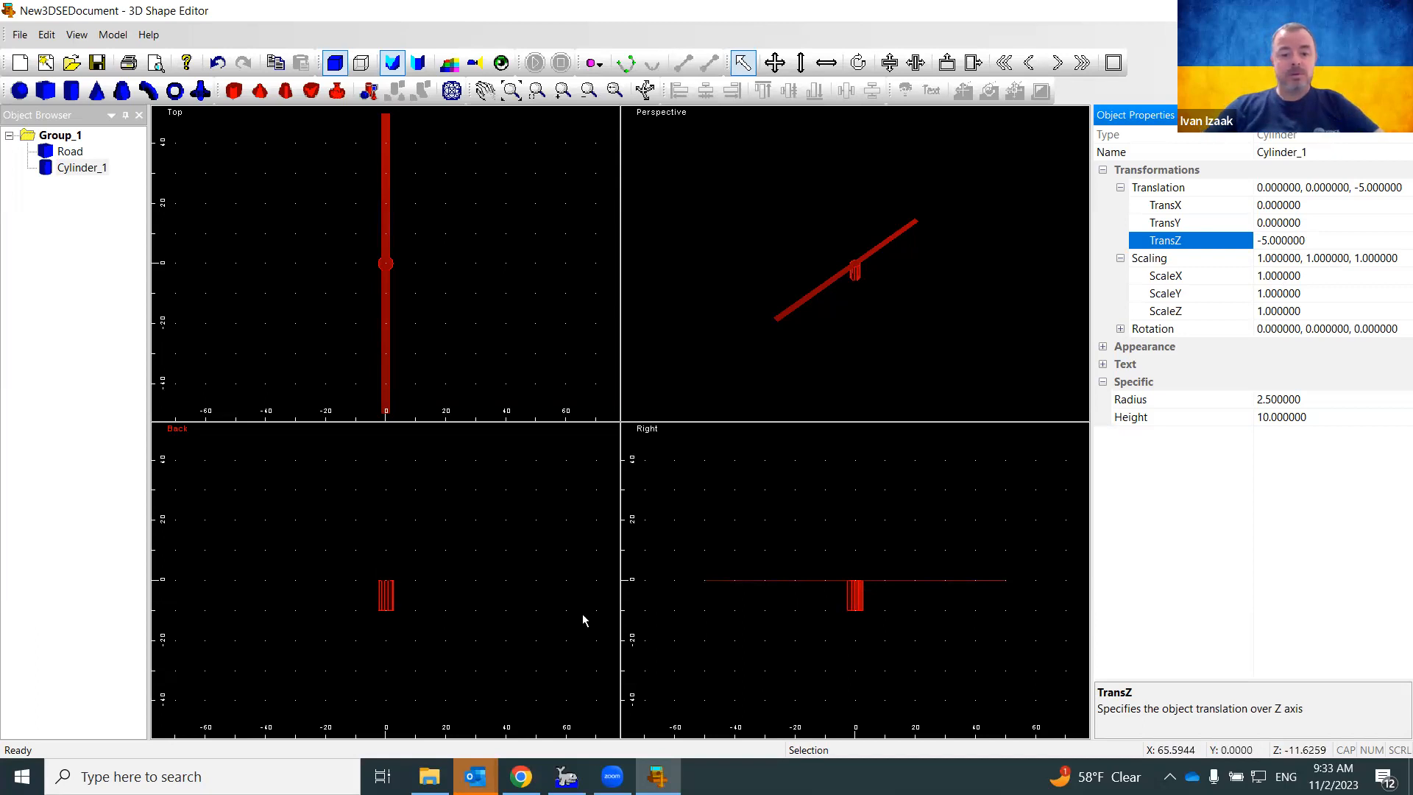
{"action": "left_click", "coordinate": [565, 777]}
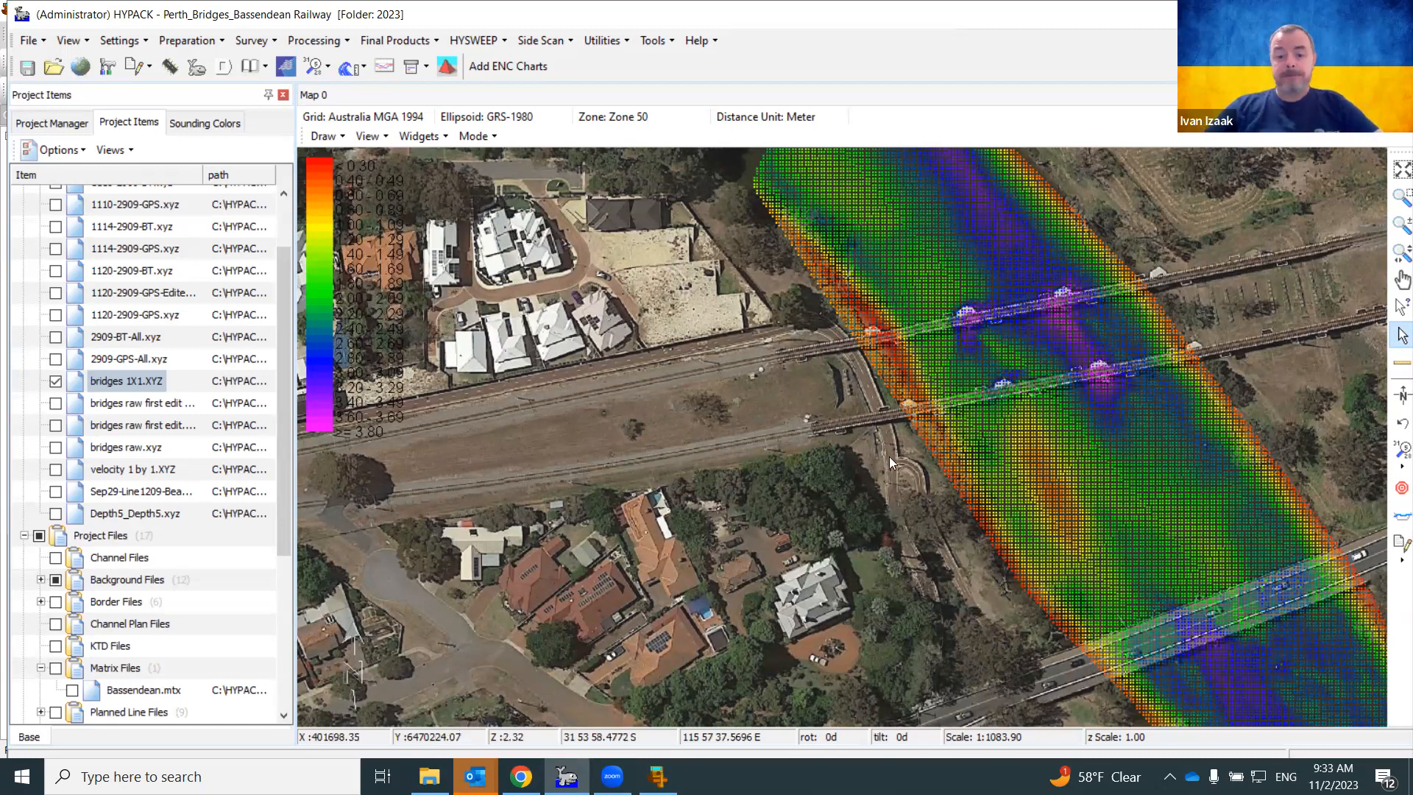
{"action": "left_click", "coordinate": [657, 776]}
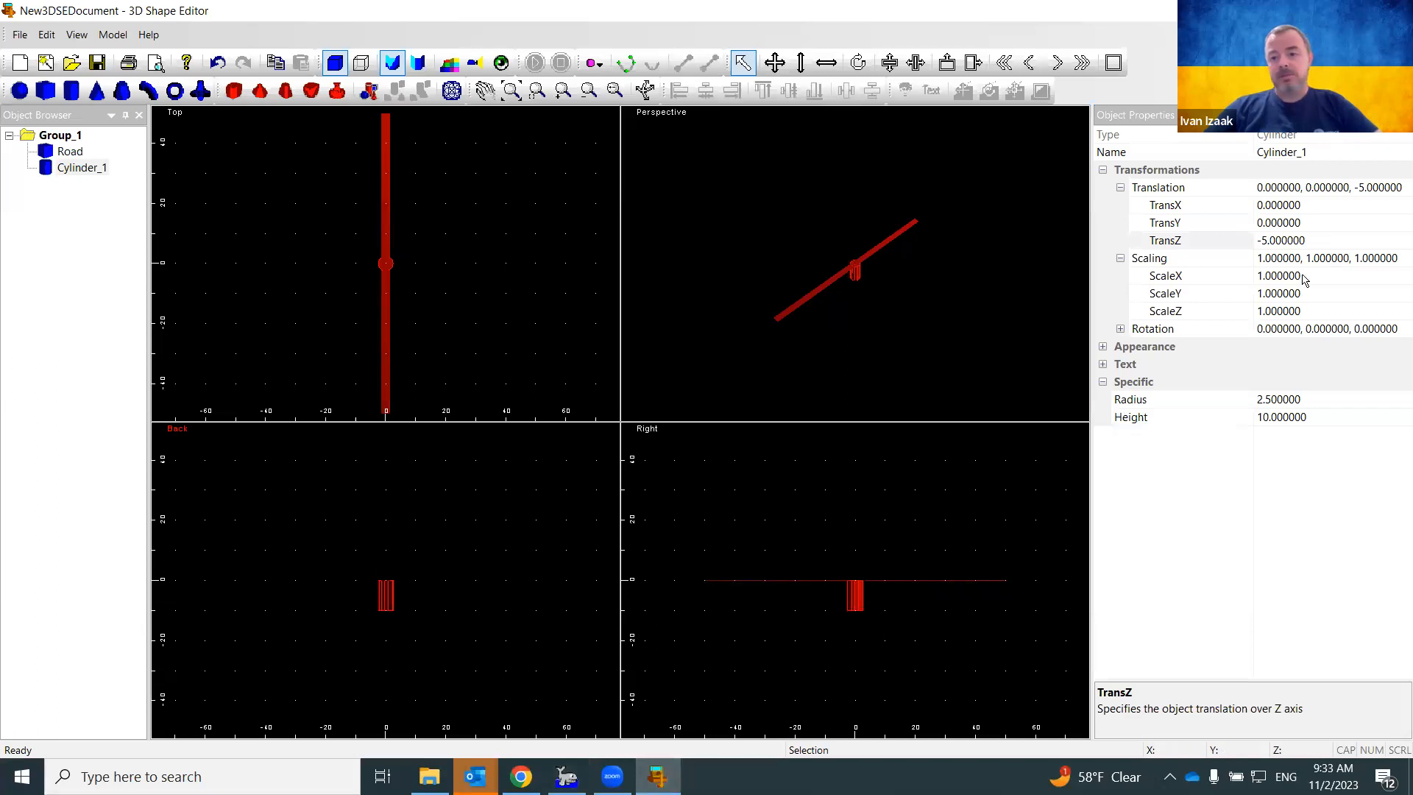
Set the cylinder's TransY to -47.5 and rename it Support1
{"action": "left_click", "coordinate": [1316, 223]}
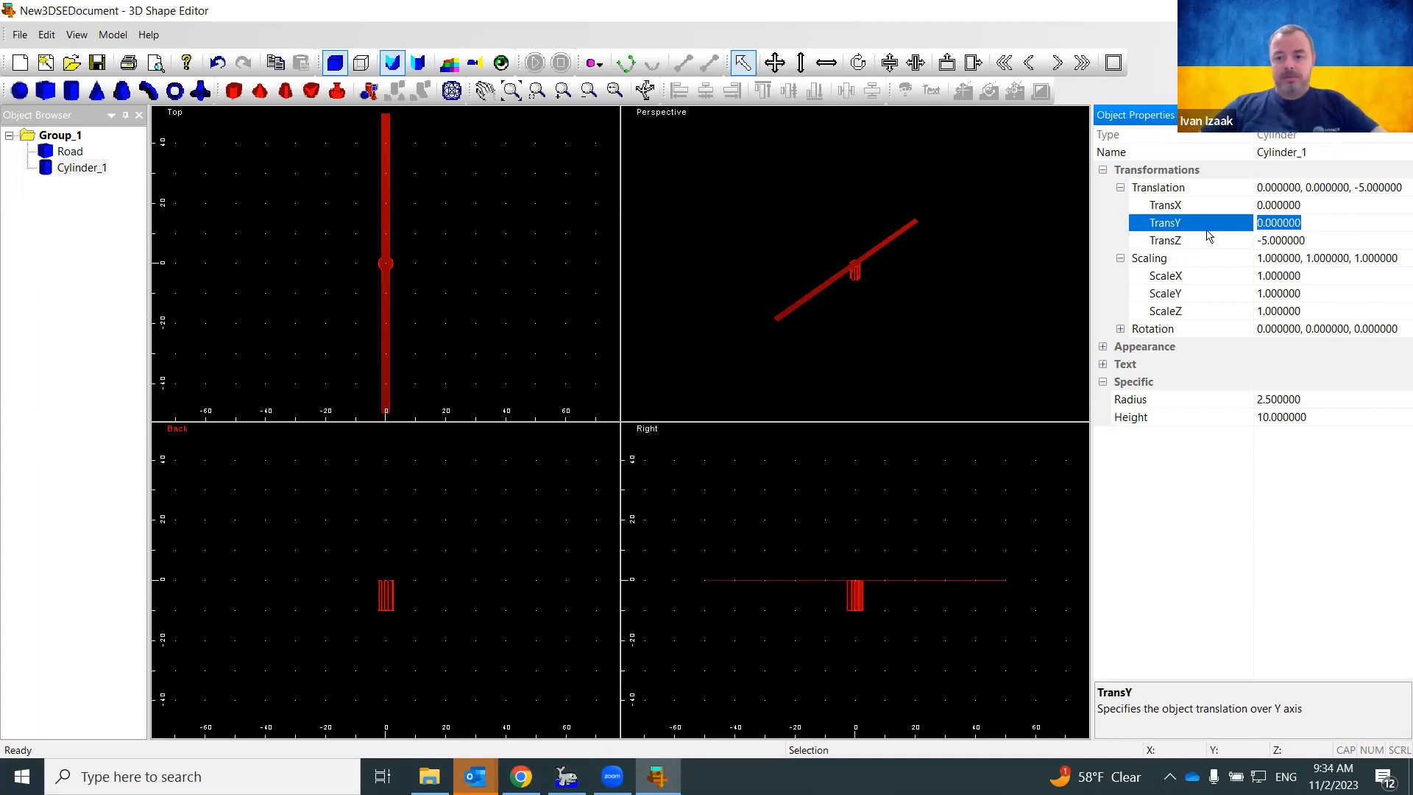
{"action": "type", "text": "-47.5"}
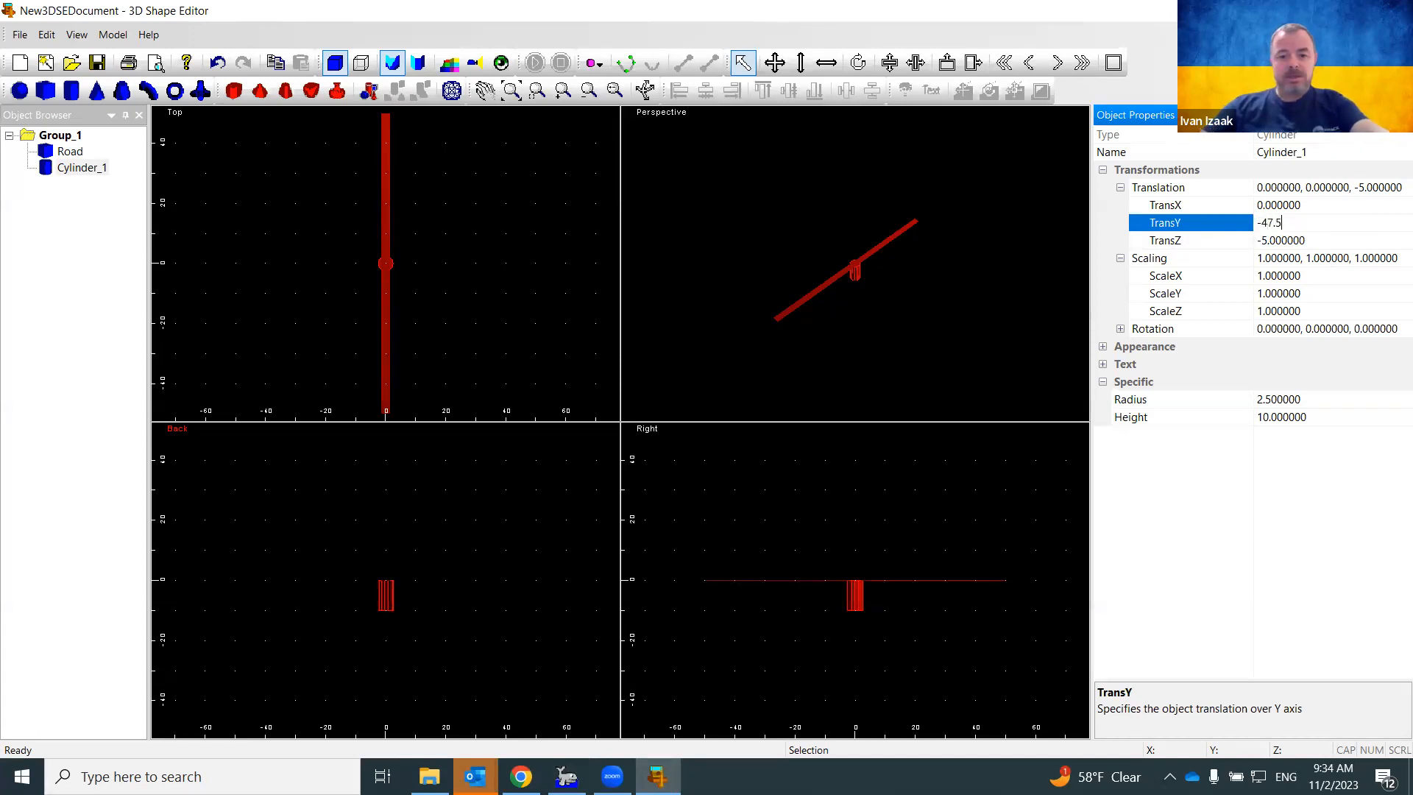
{"action": "key", "text": "Return"}
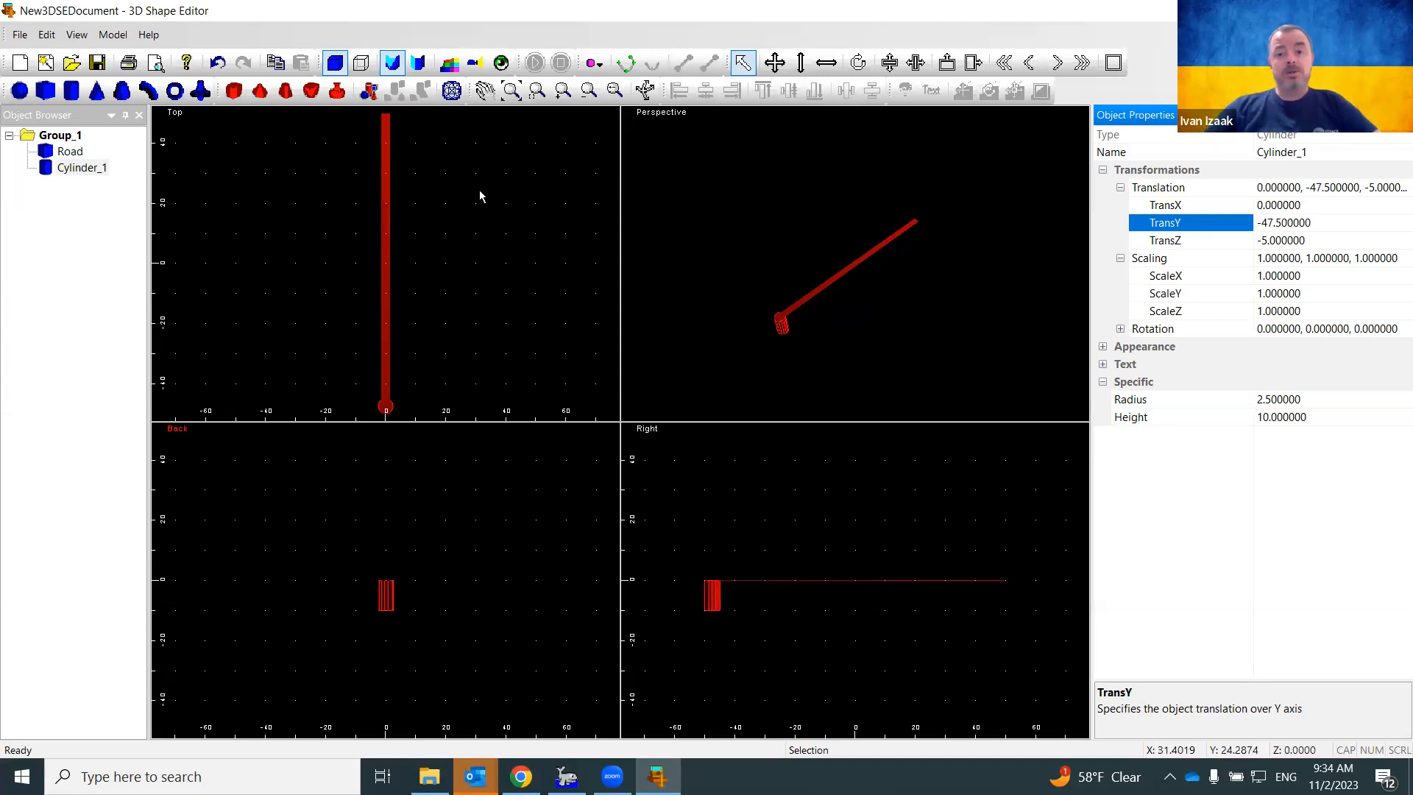
{"action": "left_click", "coordinate": [1326, 155]}
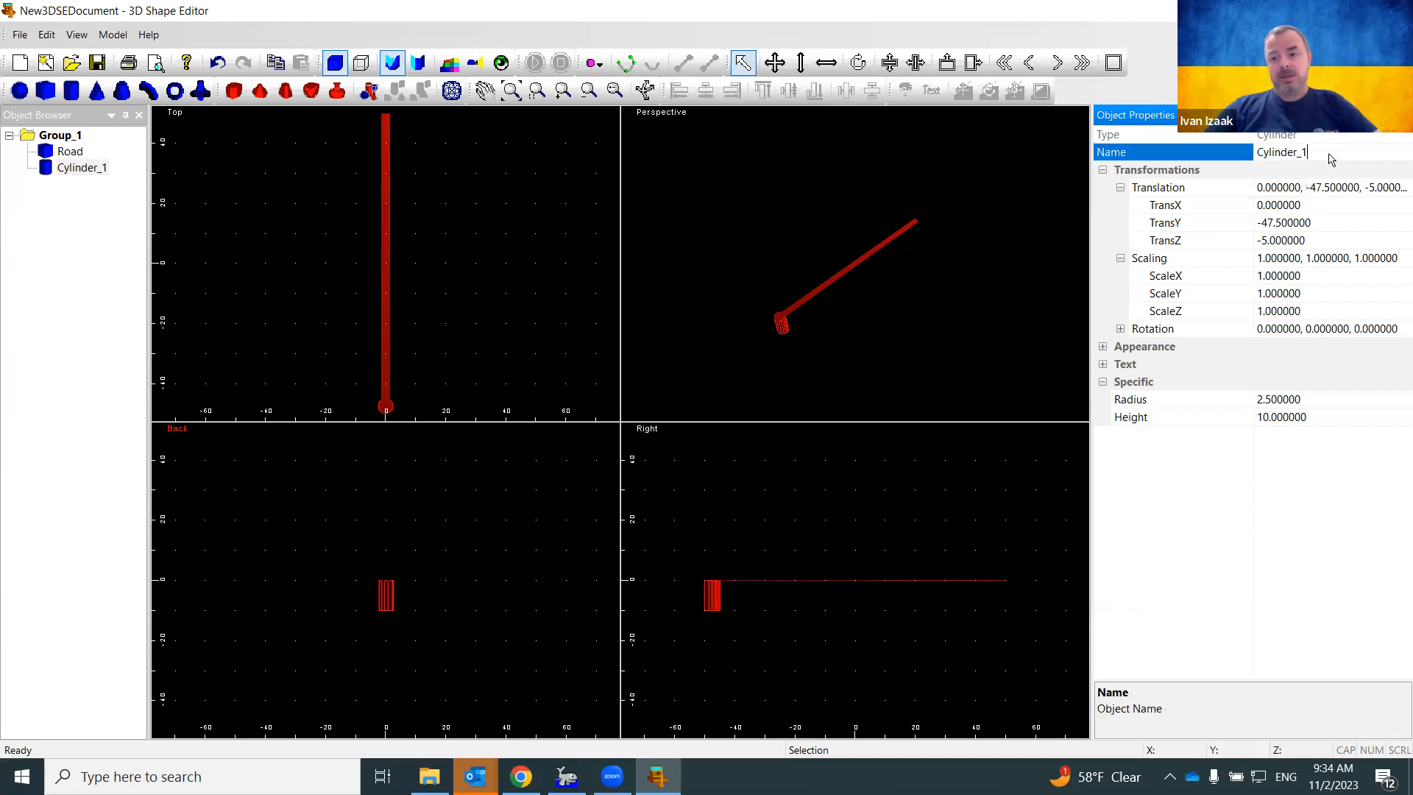
{"action": "type", "text": "Support1"}
{"action": "key", "text": "Return"}
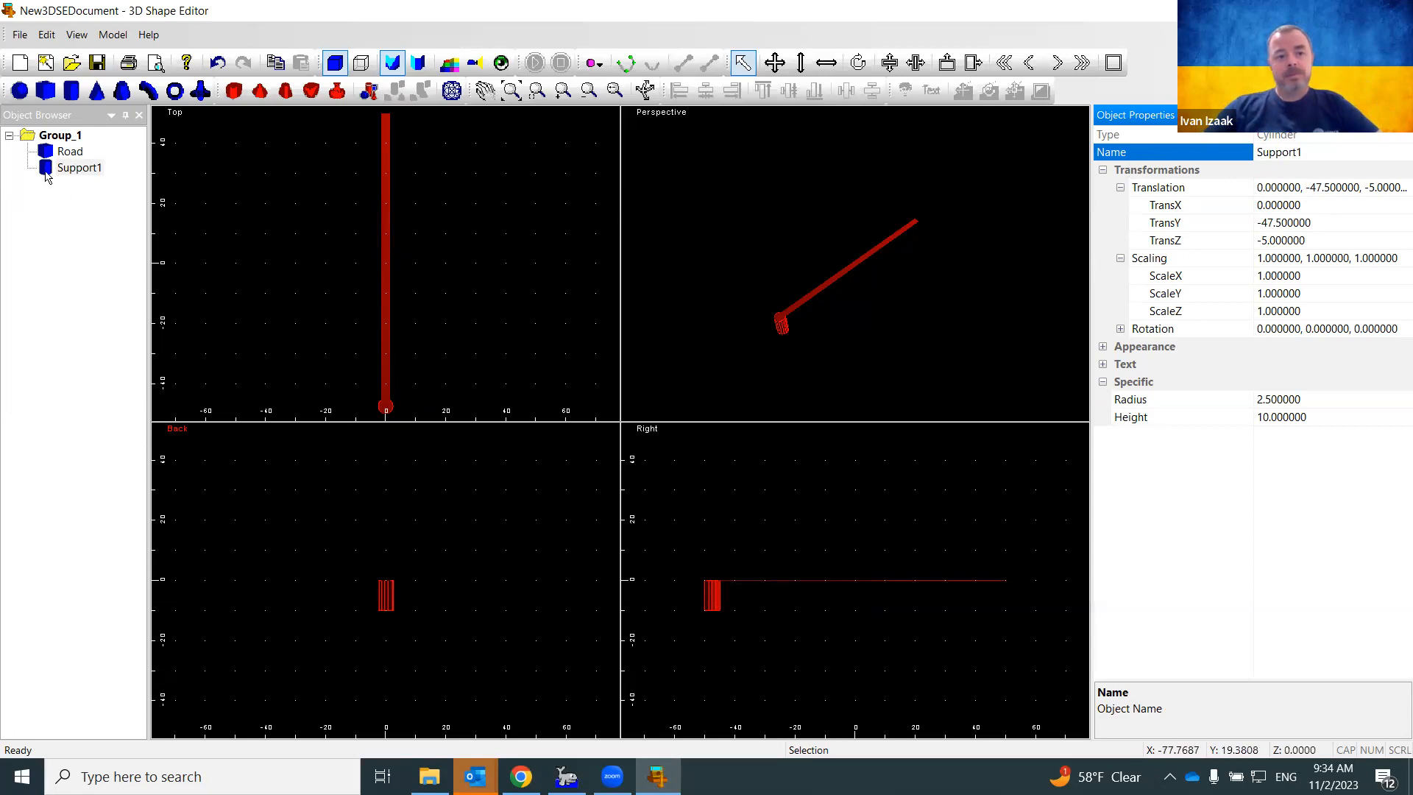
Copy the Support1 cylinder and rename Group_1 to Bridge
{"action": "right_click", "coordinate": [88, 170]}
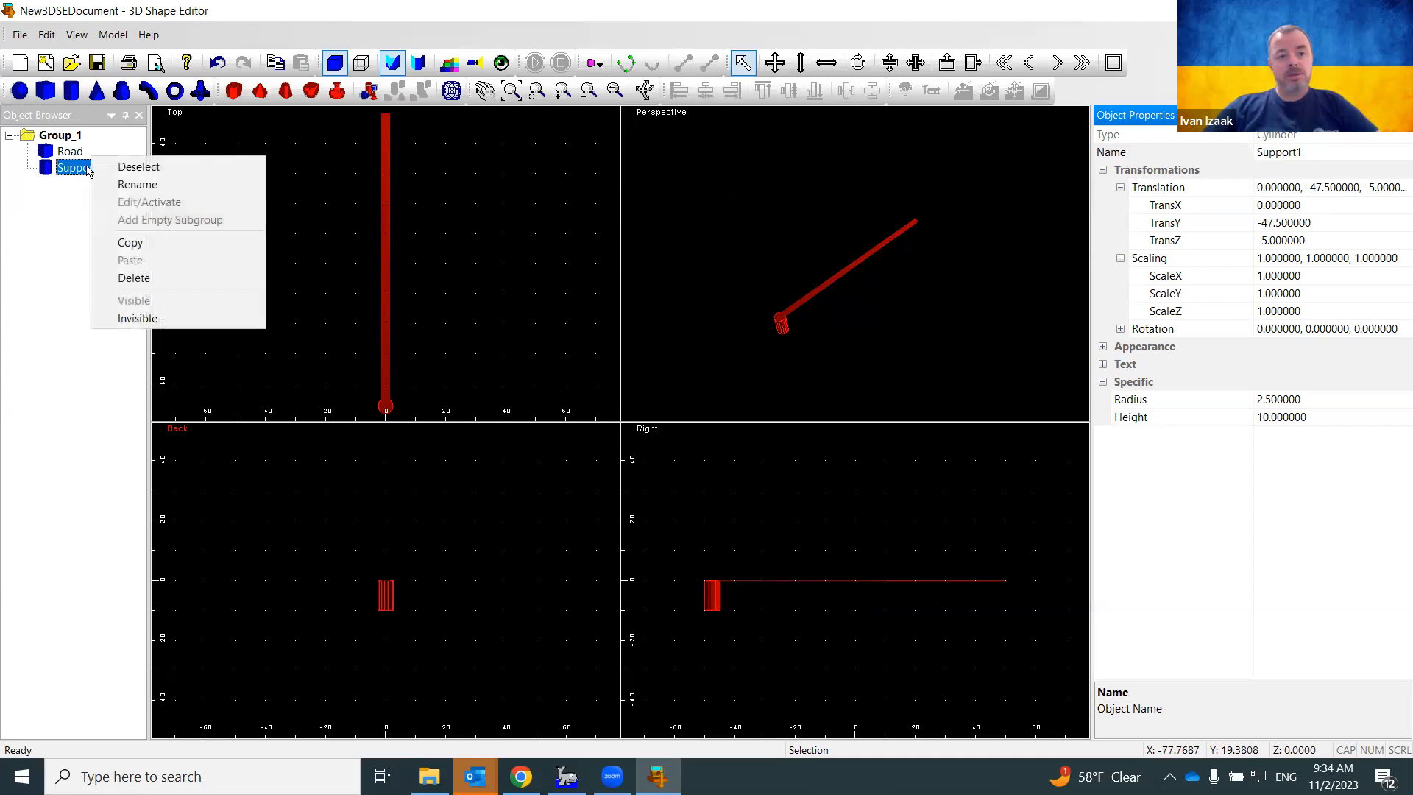
{"action": "left_click", "coordinate": [133, 243]}
{"action": "left_click", "coordinate": [66, 137]}
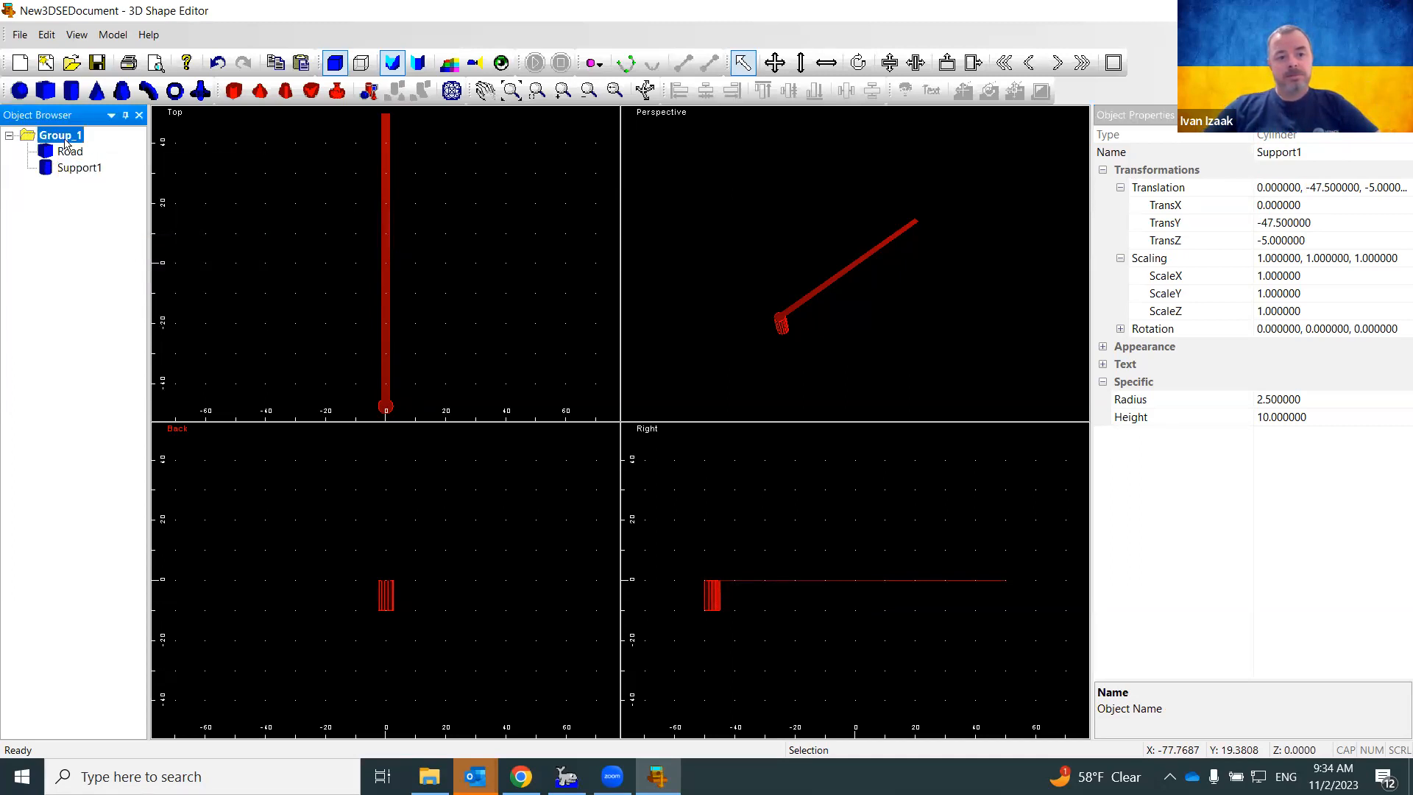
{"action": "right_click", "coordinate": [67, 137]}
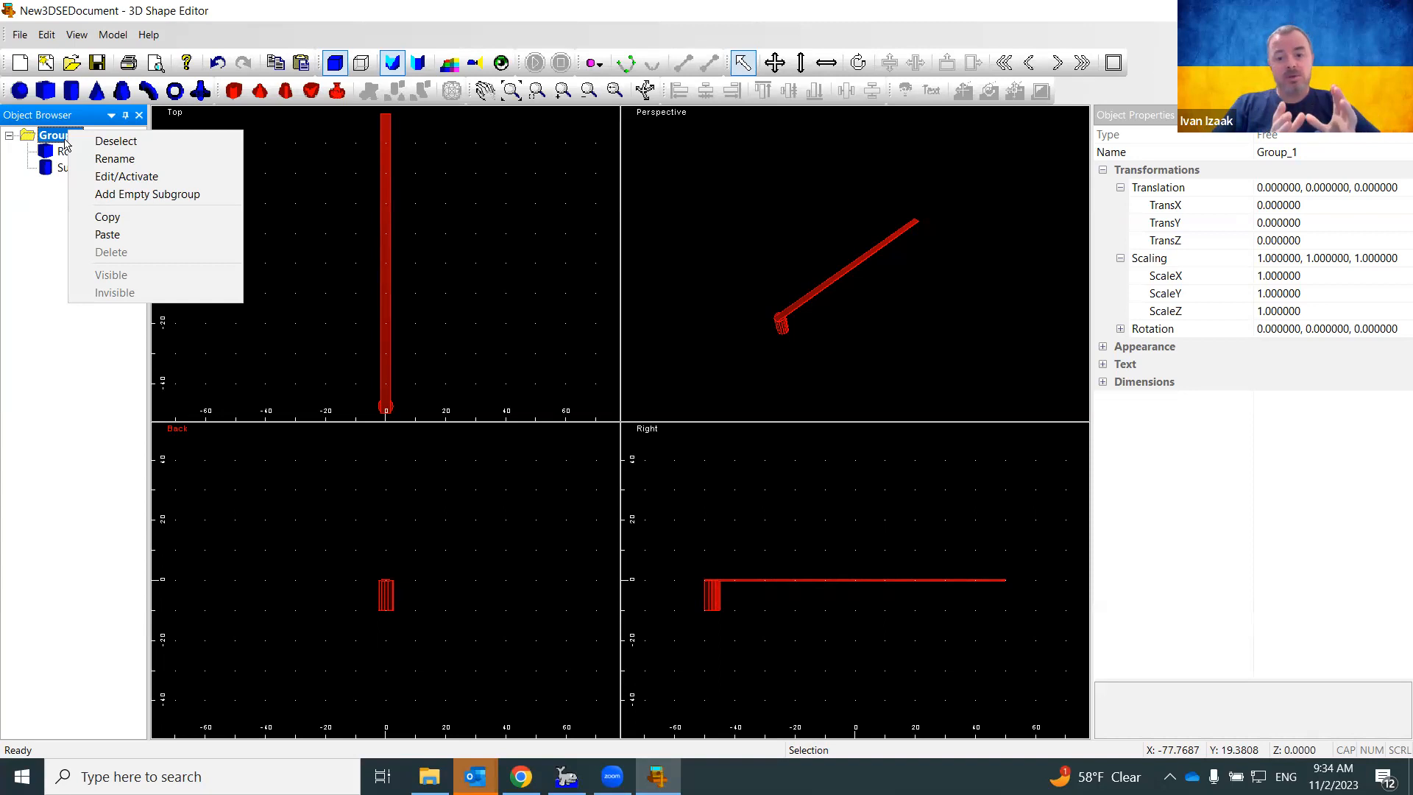
{"action": "left_click", "coordinate": [112, 159]}
{"action": "type", "text": "Bridge"}
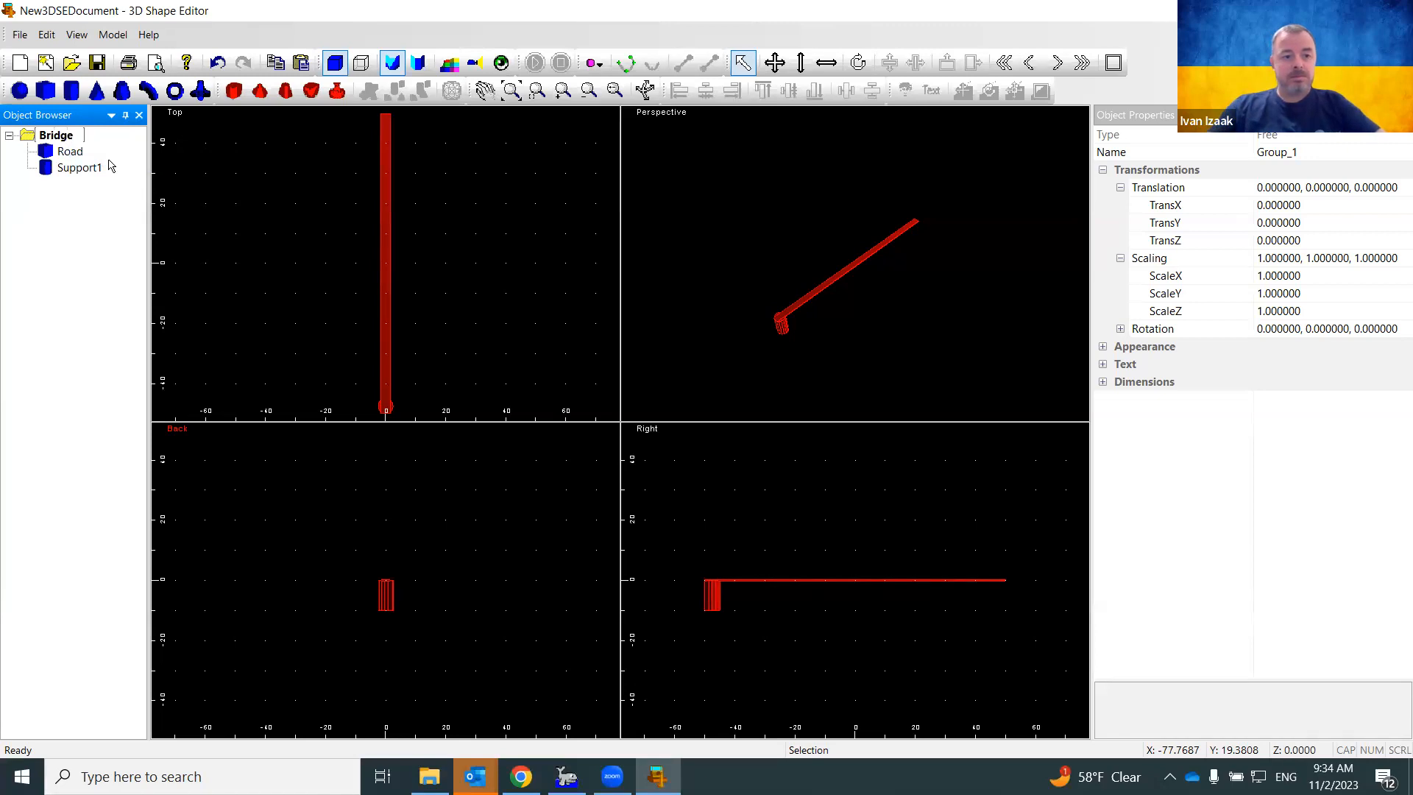
{"action": "key", "text": "Return"}
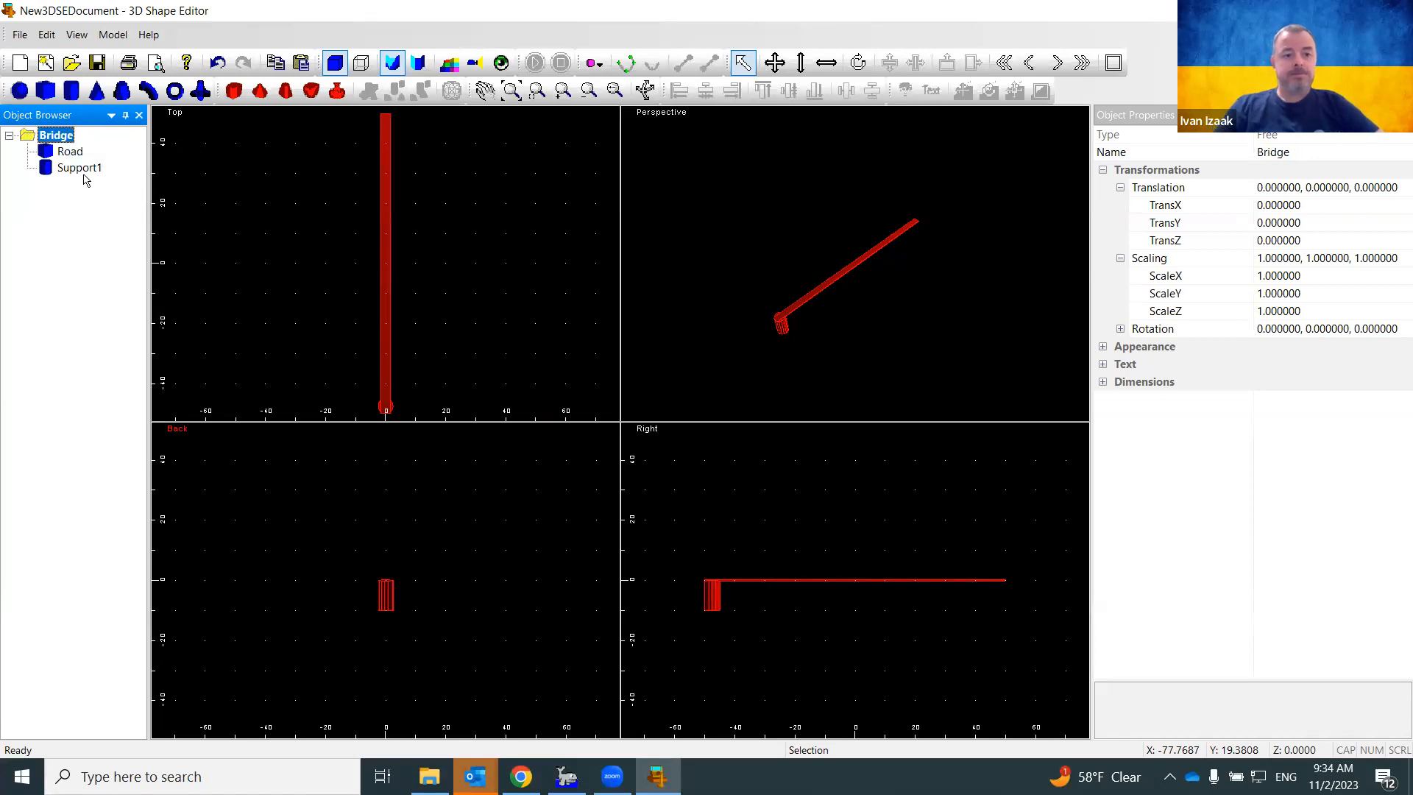
Paste the Support1 copy into Bridge as Cylinder_2 at the origin
{"action": "left_click", "coordinate": [81, 175]}
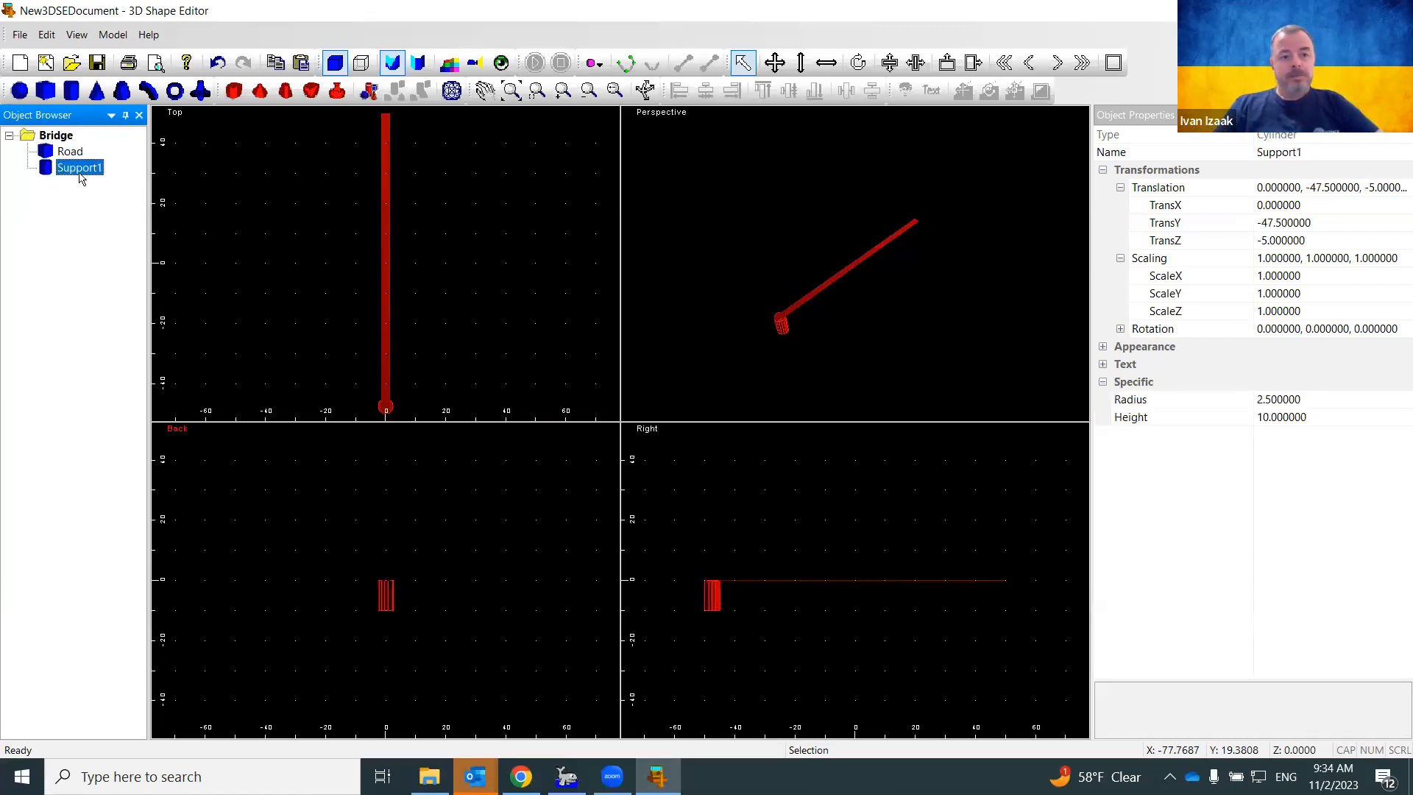
{"action": "left_click", "coordinate": [65, 138]}
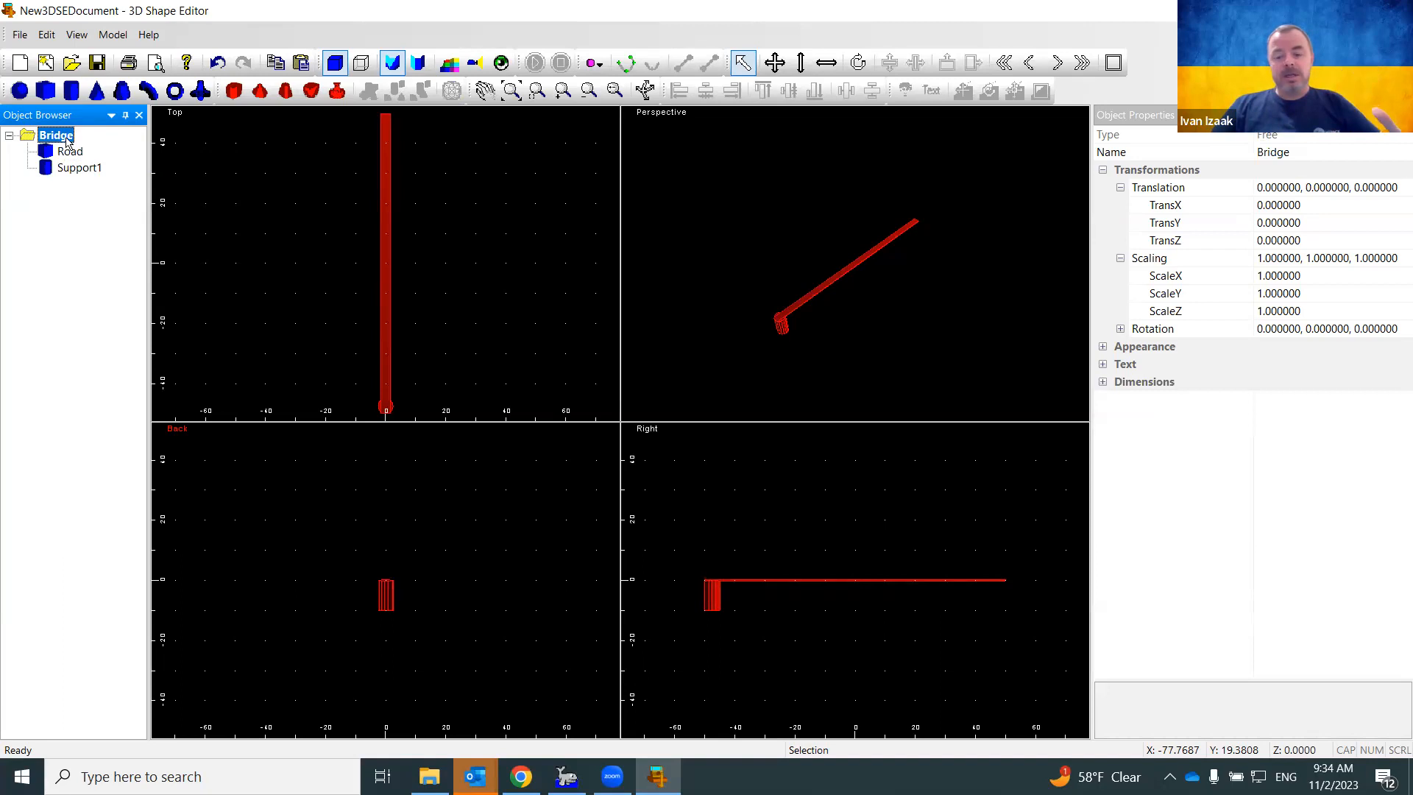
{"action": "right_click", "coordinate": [65, 140]}
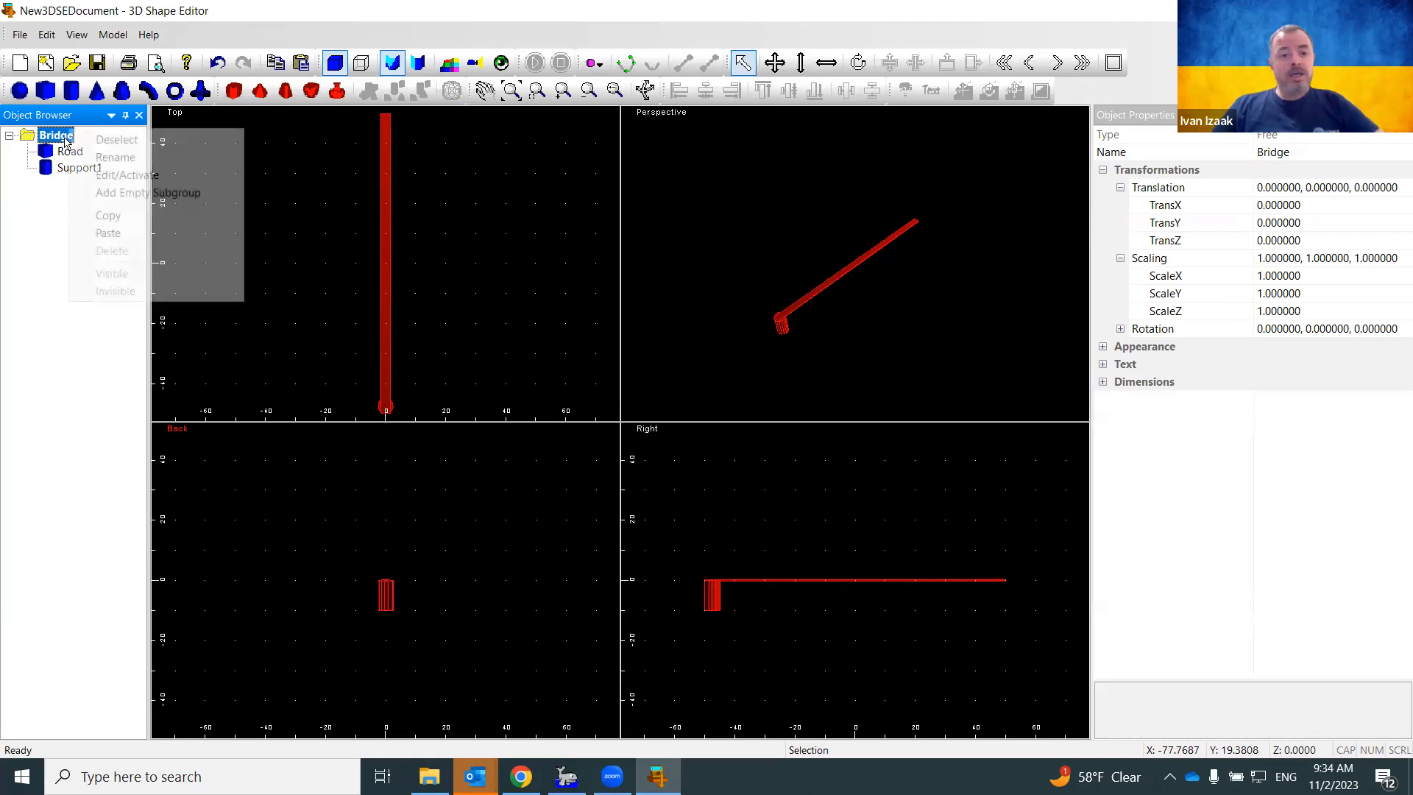
{"action": "left_click", "coordinate": [108, 233]}
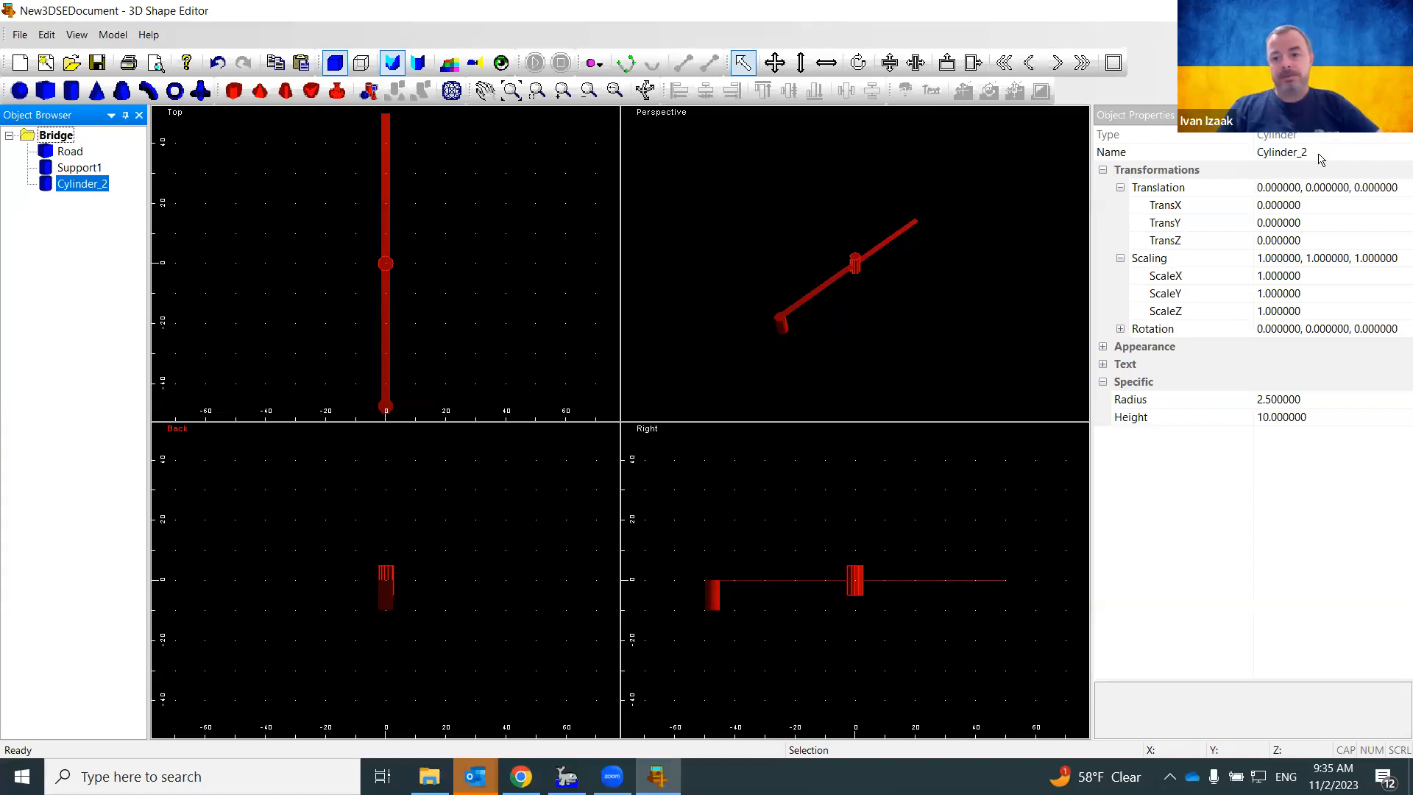
Rename the copied cylinder to Support2
{"action": "left_click", "coordinate": [1215, 157]}
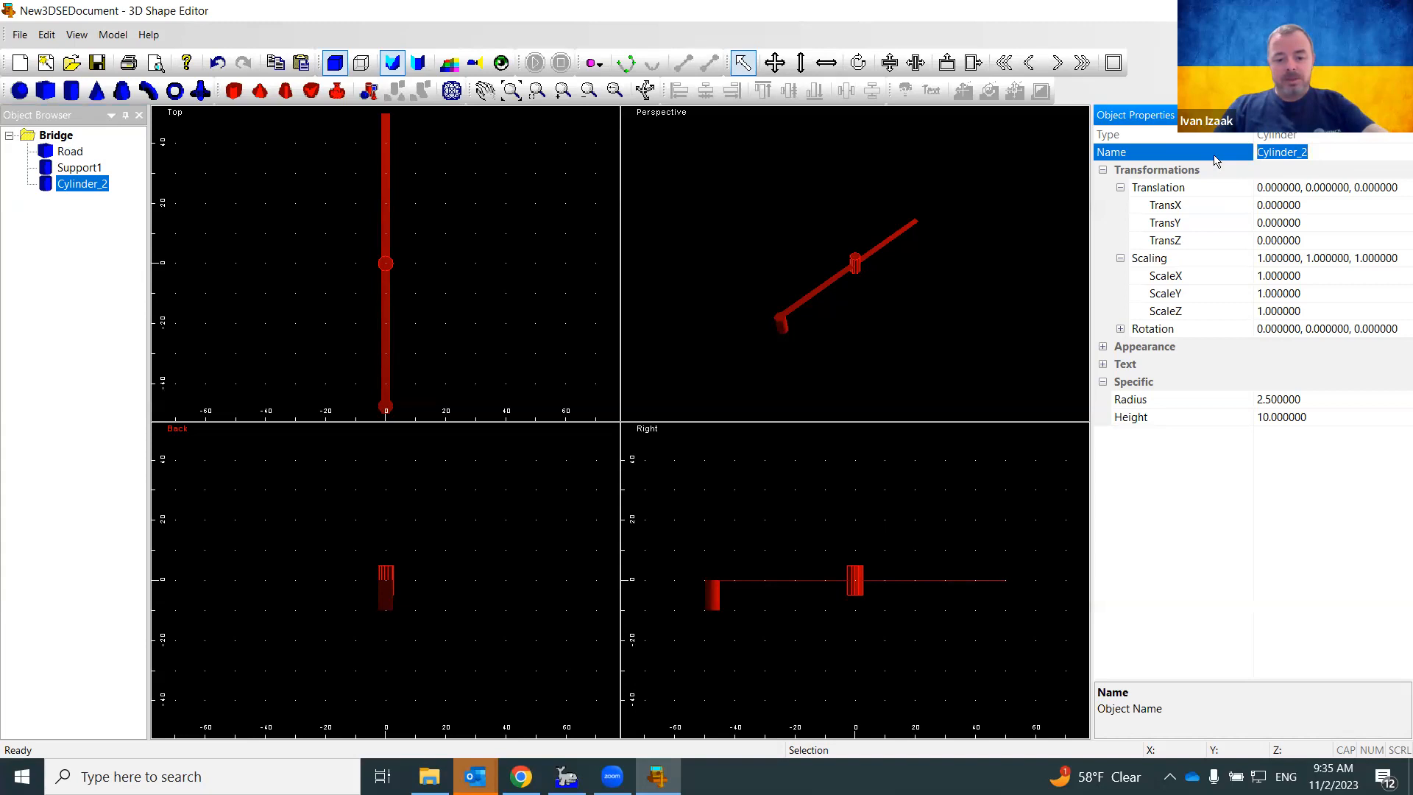
{"action": "type", "text": "Support"}
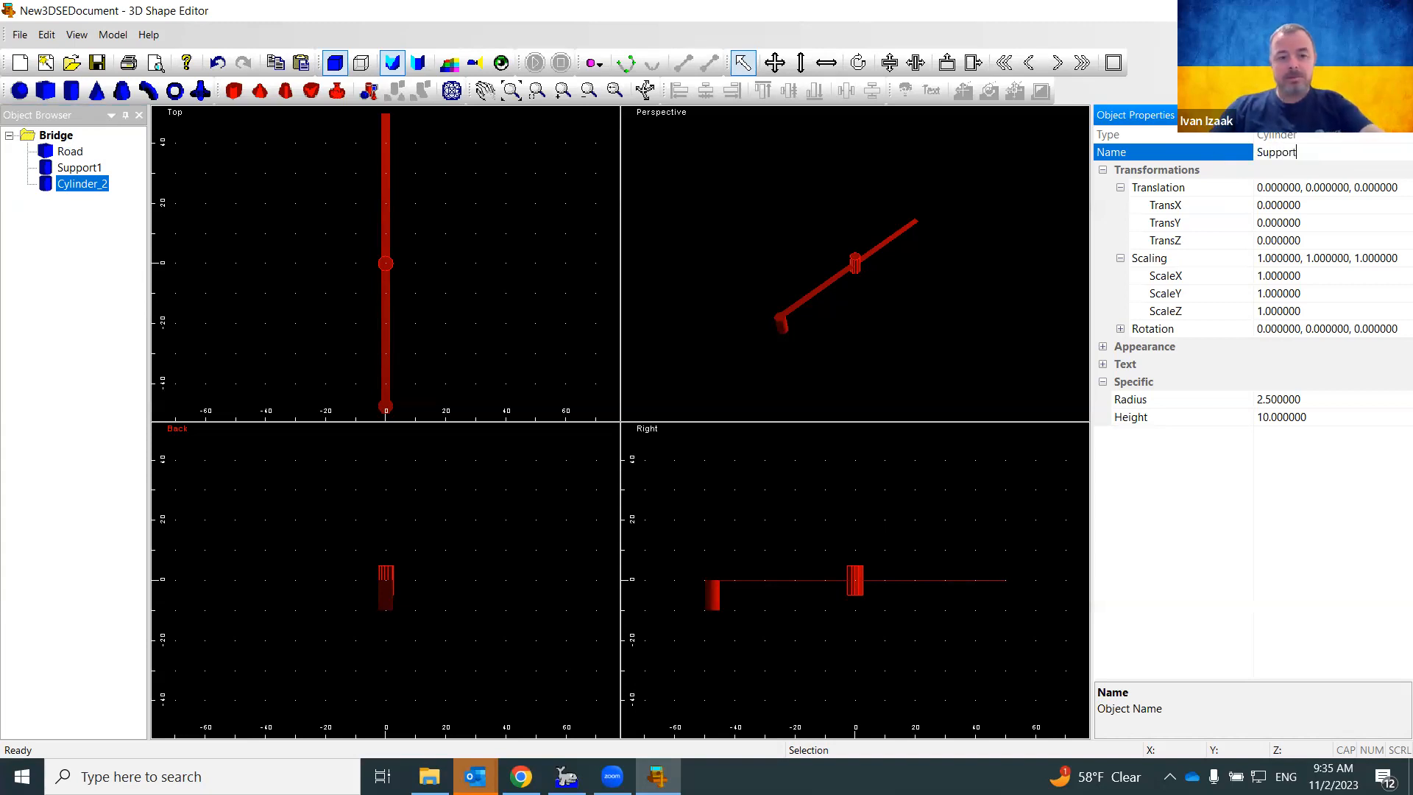
{"action": "type", "text": "2"}
{"action": "key", "text": "Return"}
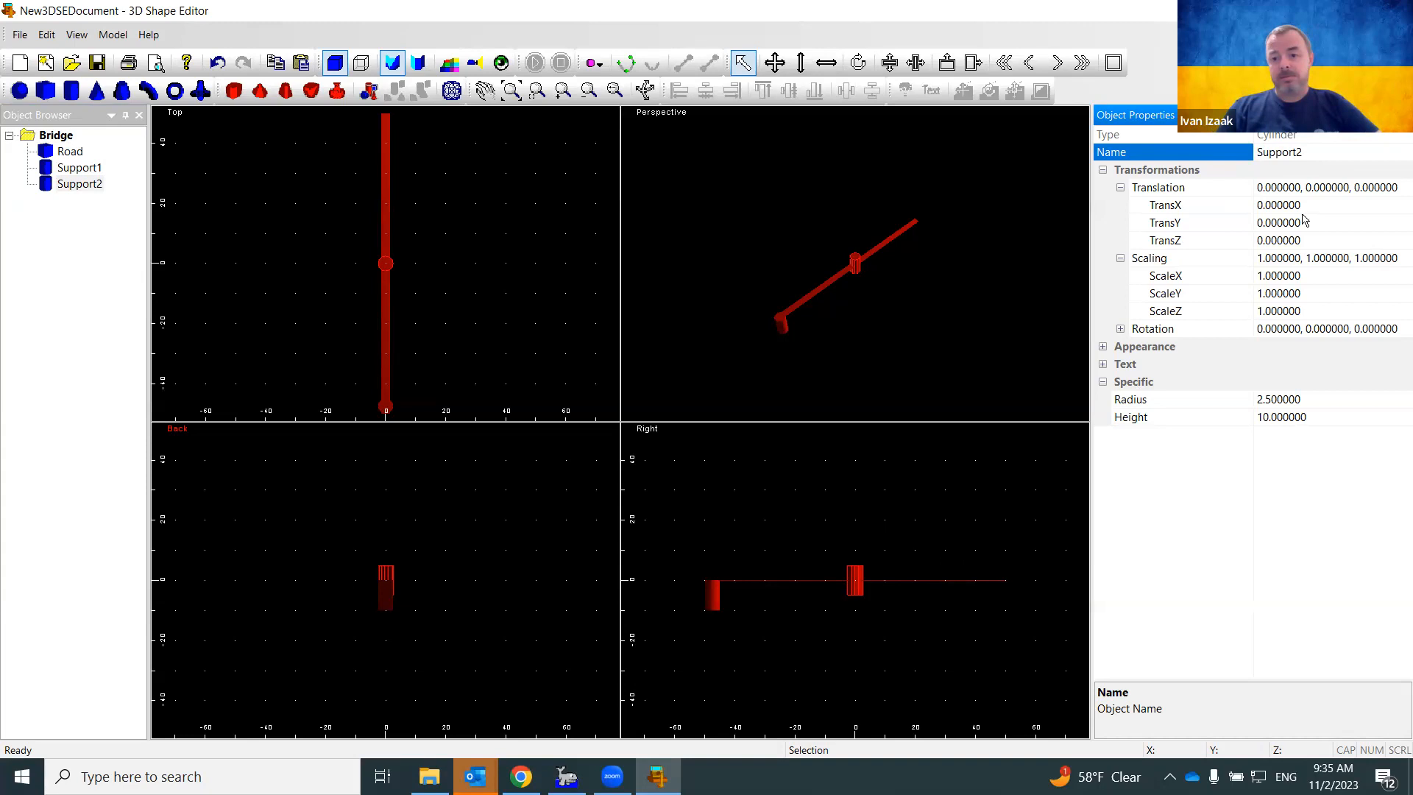
Position Support2 at Z -5 and Y -17.5 beneath the road
{"action": "left_click", "coordinate": [1219, 240]}
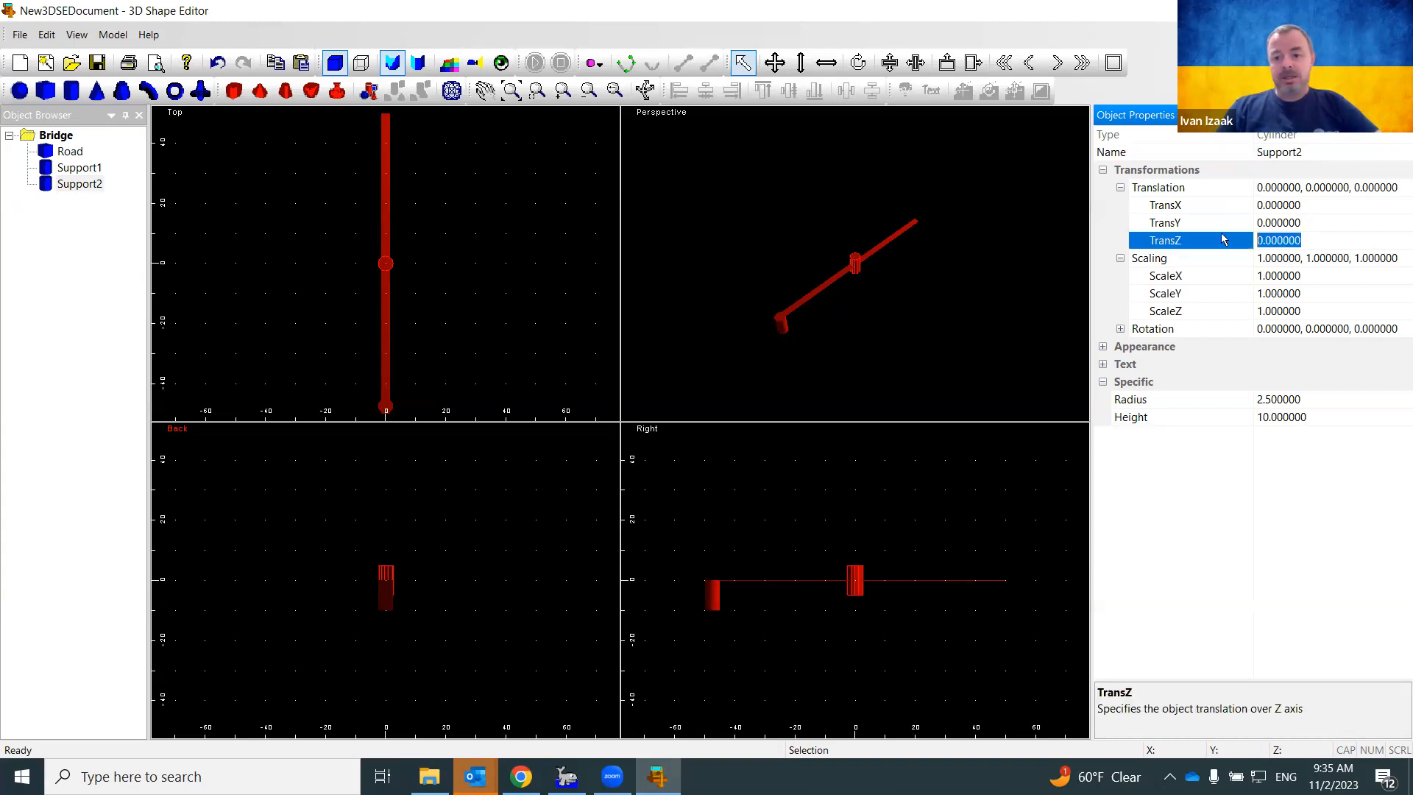
{"action": "type", "text": "-5"}
{"action": "key", "text": "Return"}
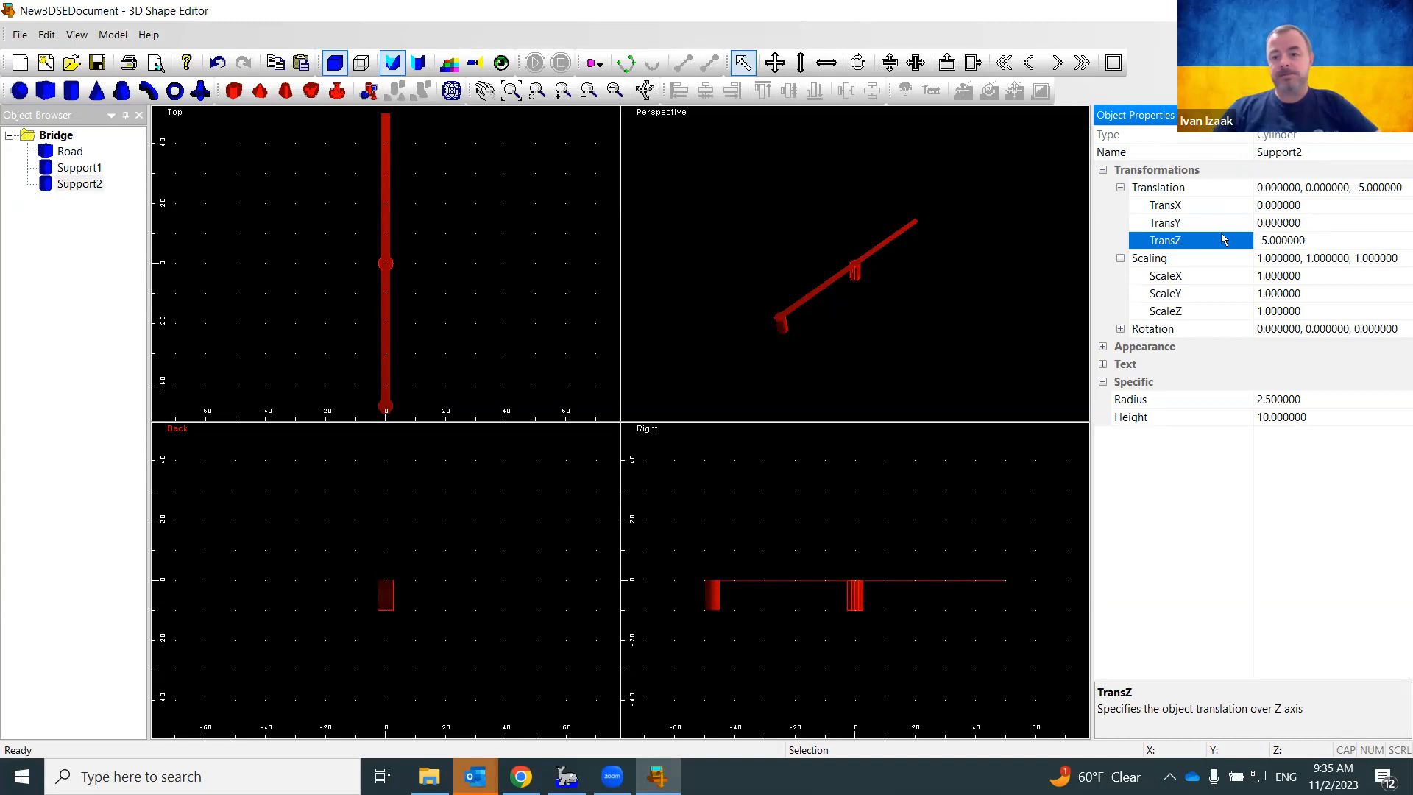
{"action": "left_click", "coordinate": [1302, 226]}
{"action": "left_click", "coordinate": [1231, 234]}
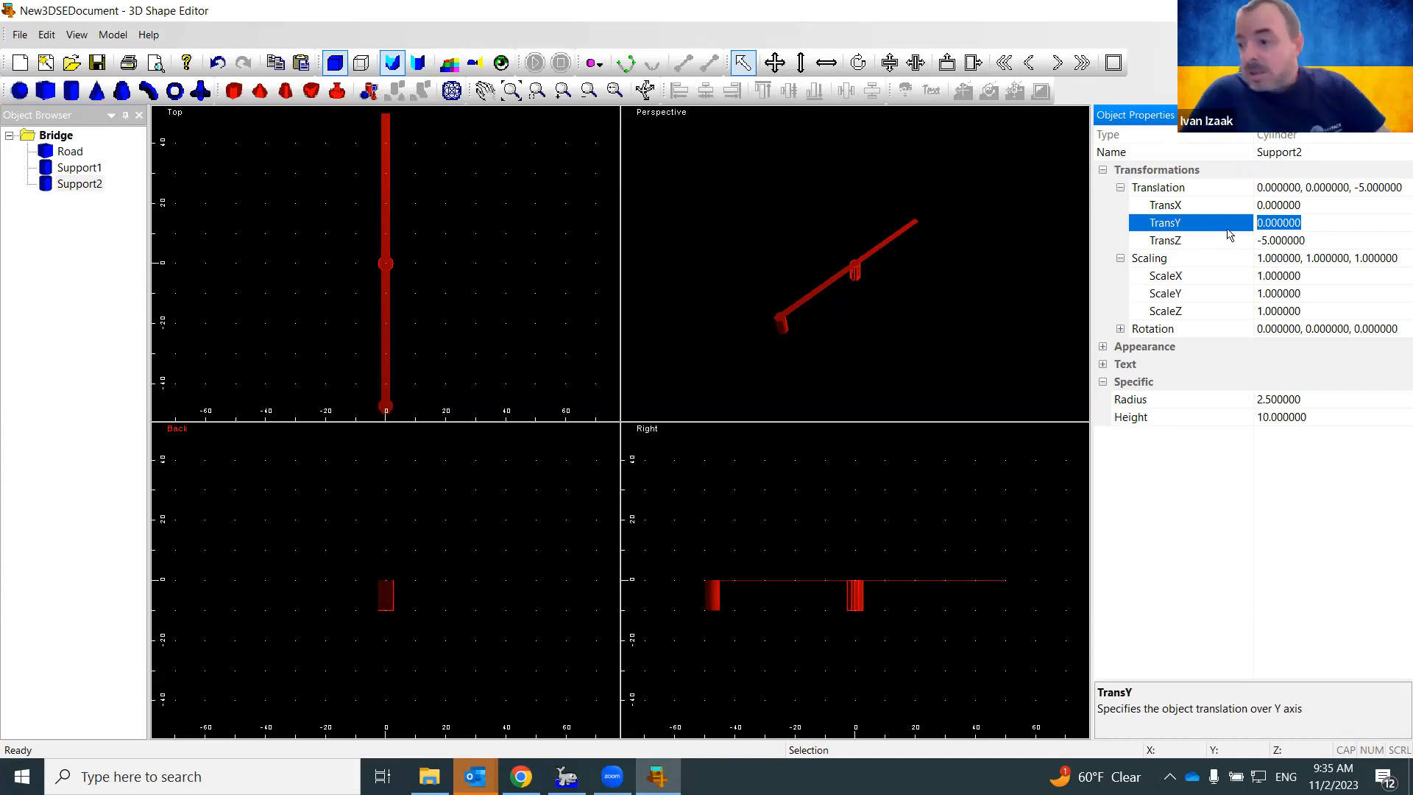
{"action": "type", "text": "-17.5"}
{"action": "key", "text": "Return"}
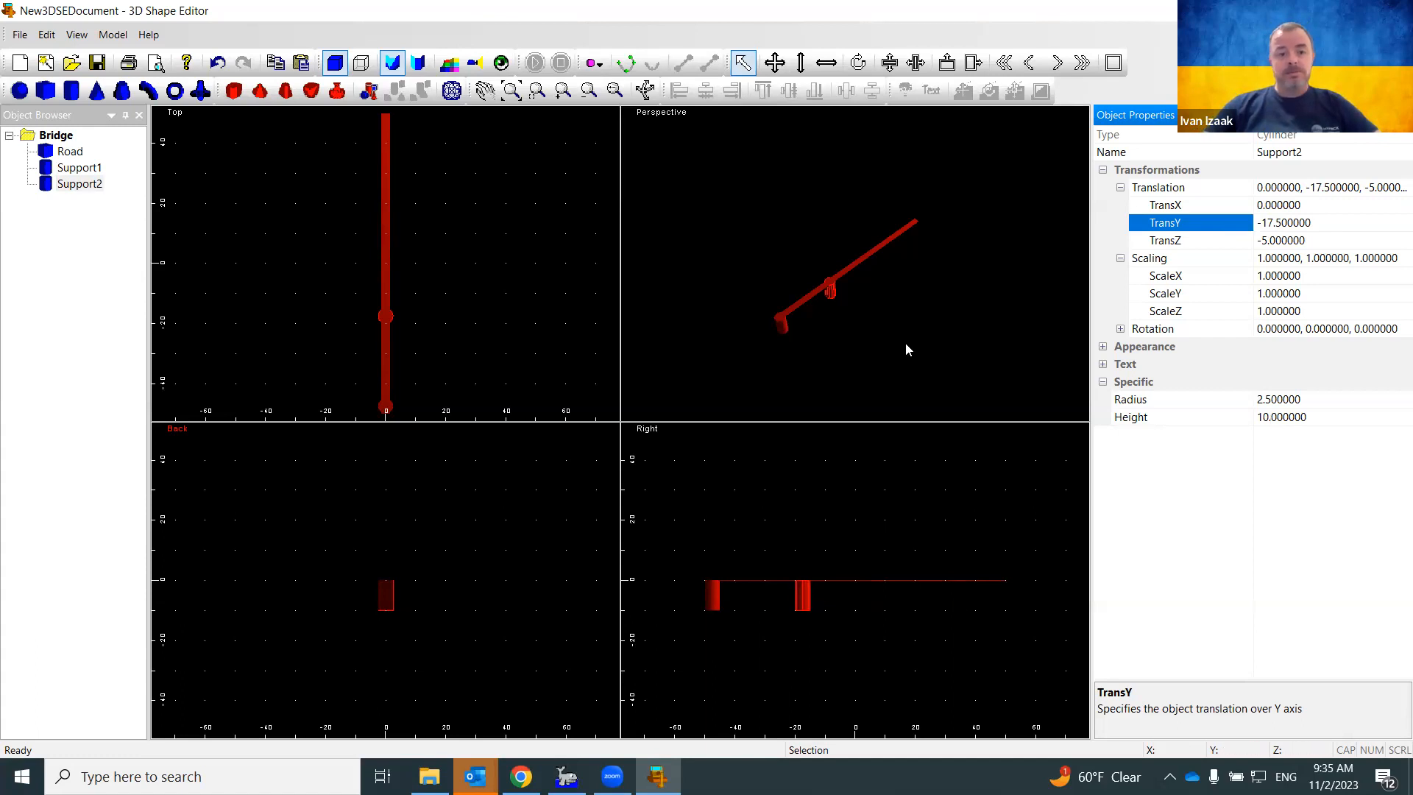
{"action": "left_click", "coordinate": [64, 137]}
Paste two more cylinder copies into the Bridge group
{"action": "right_click", "coordinate": [67, 132]}
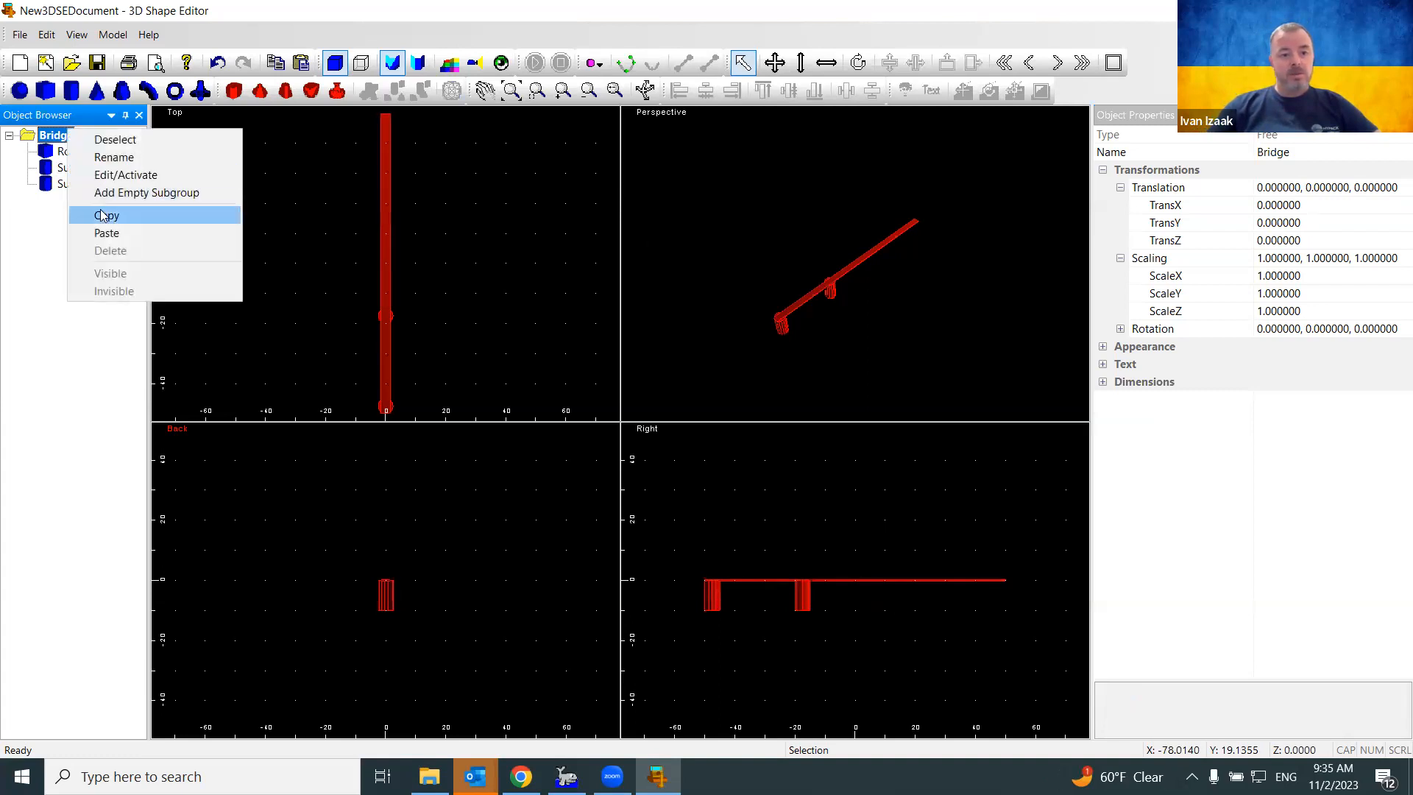
{"action": "left_click", "coordinate": [104, 233]}
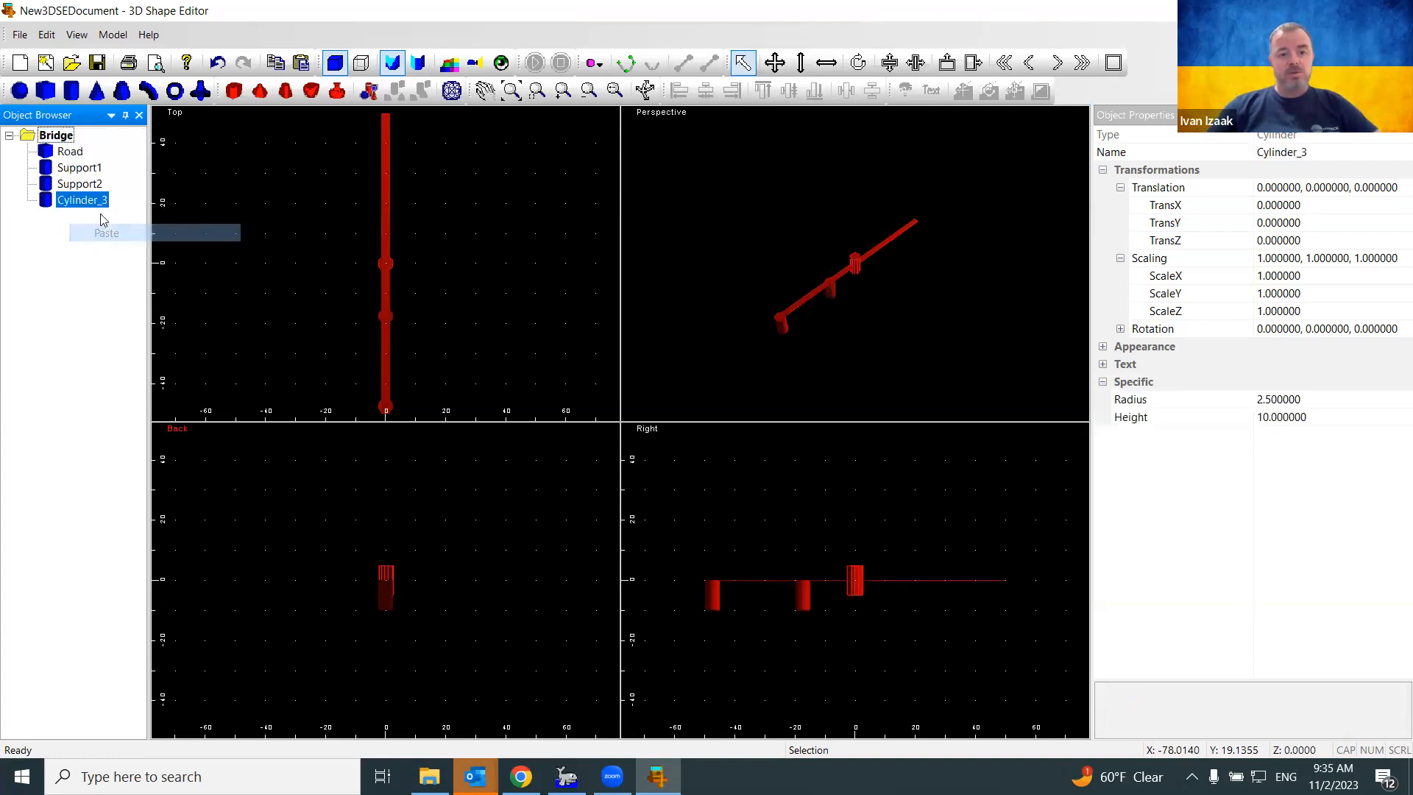
{"action": "right_click", "coordinate": [70, 132]}
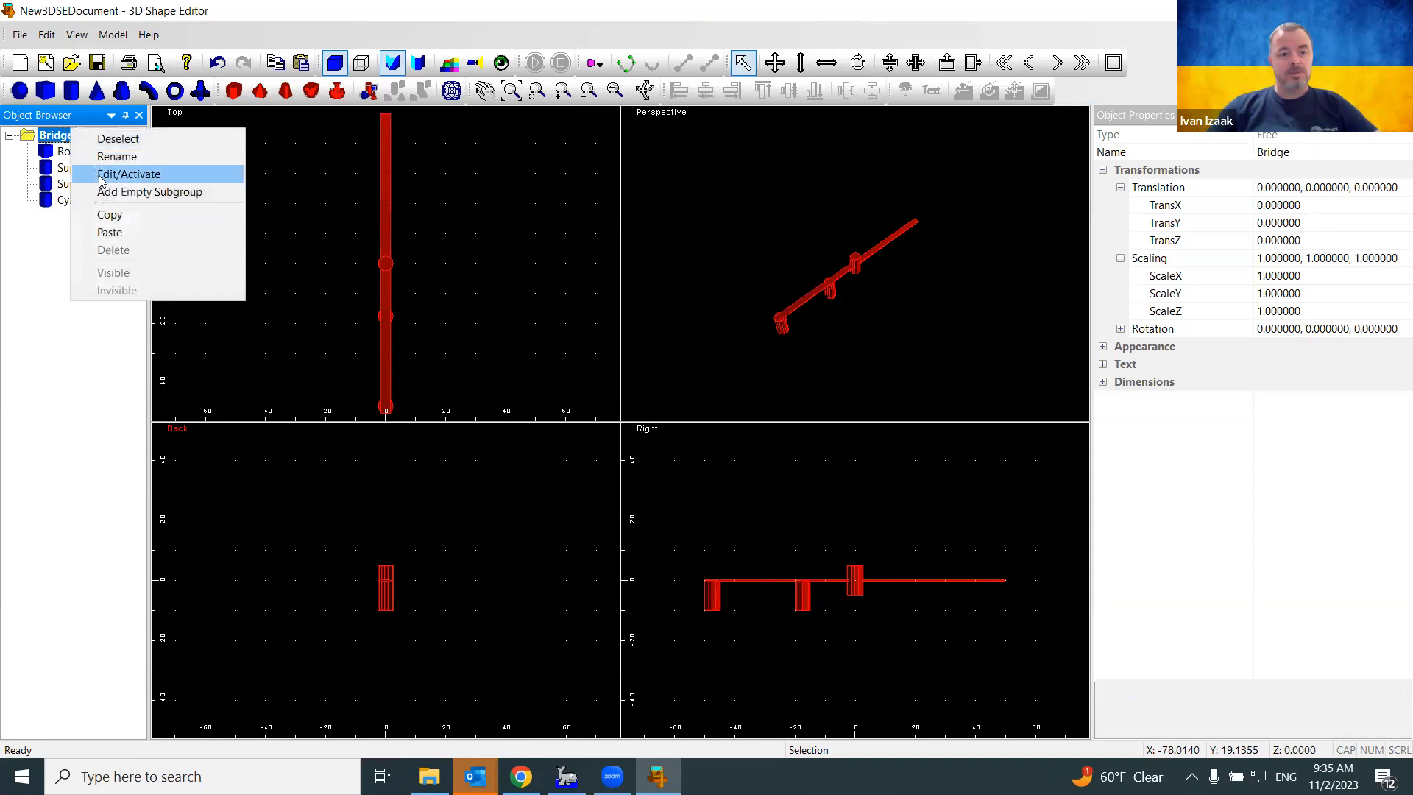
{"action": "left_click", "coordinate": [111, 232]}
Rename Cylinder_3 to Support3
{"action": "left_click", "coordinate": [104, 205]}
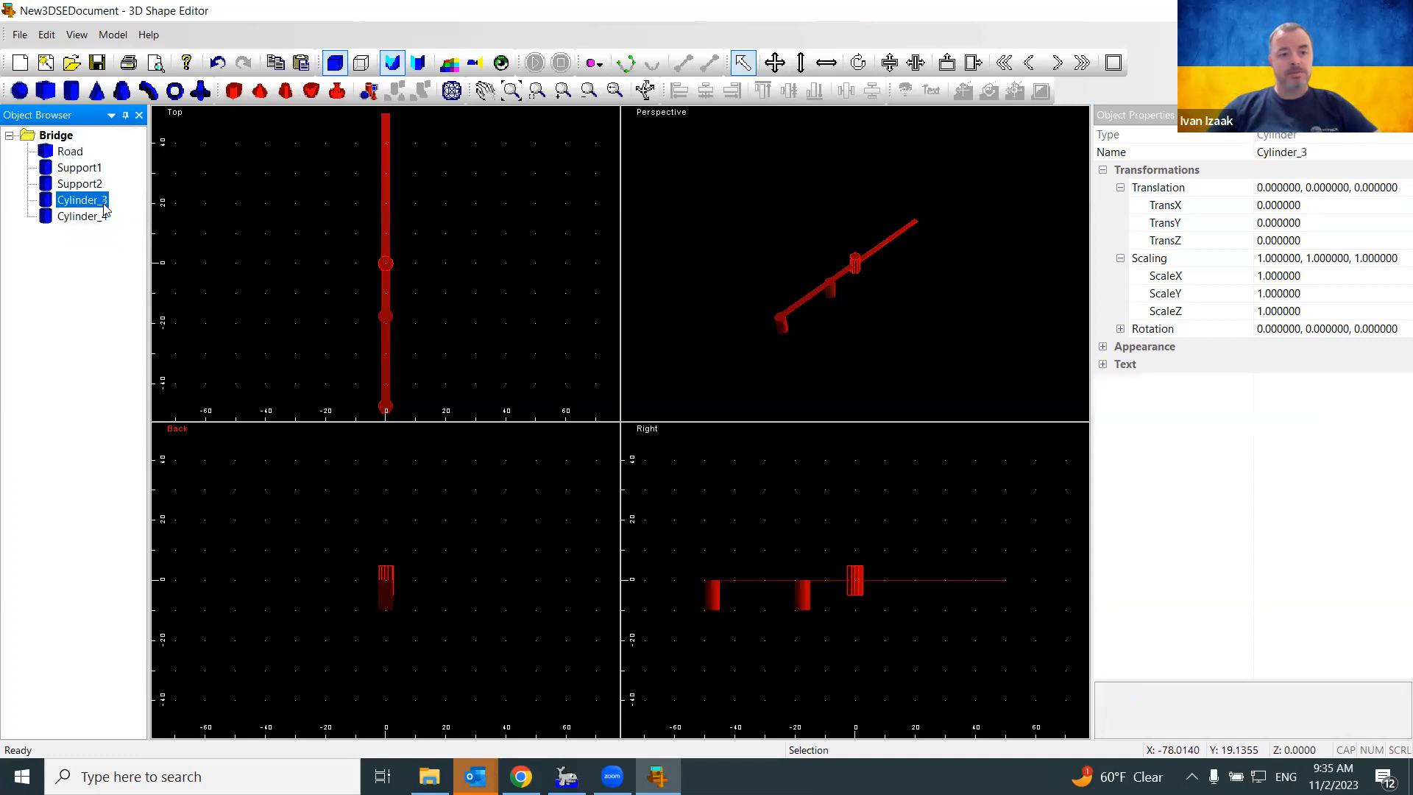
{"action": "left_click", "coordinate": [1315, 154]}
{"action": "type", "text": "Support3"}
{"action": "key", "text": "Return"}
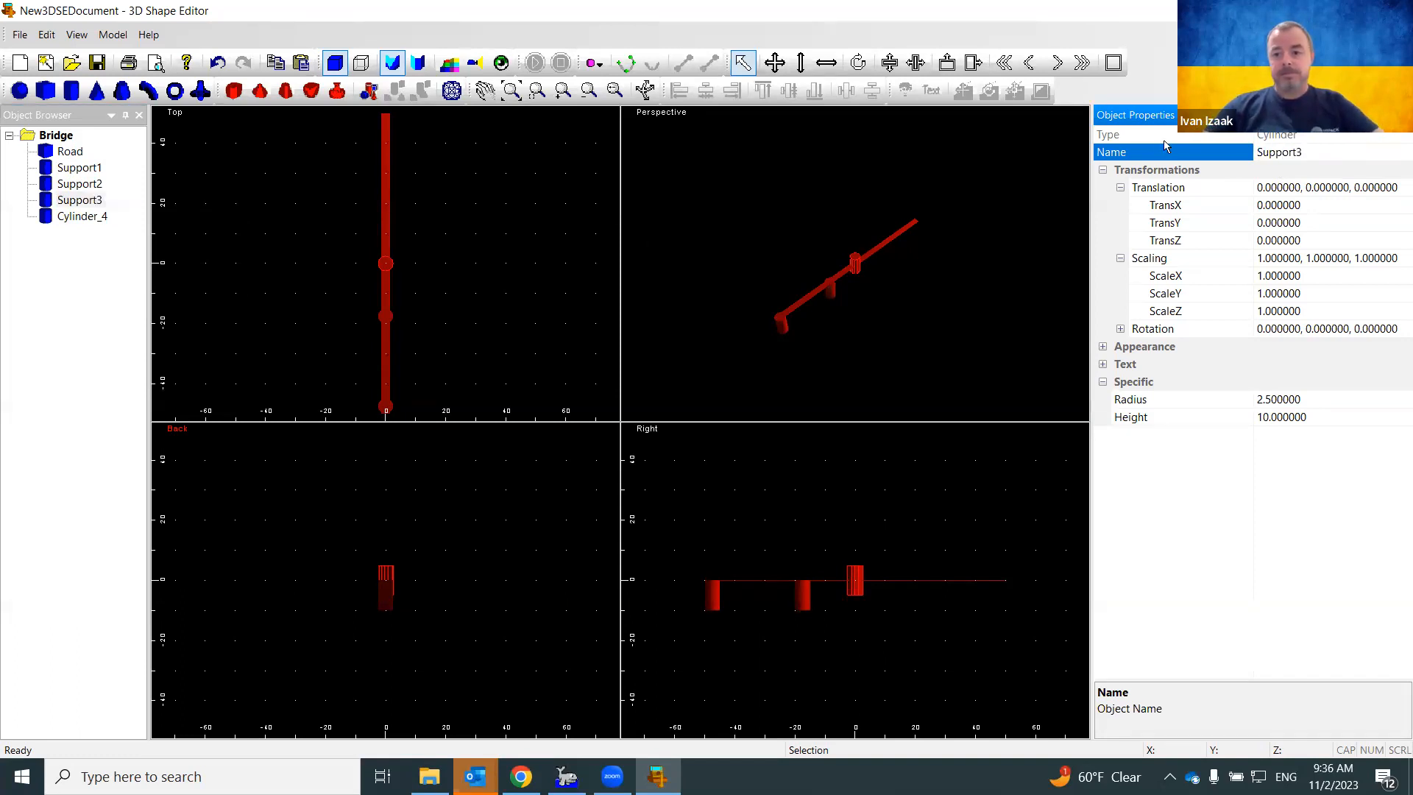
Place Support3 at Y 17.5 and Z -5
{"action": "left_click", "coordinate": [1305, 224]}
{"action": "left_click_drag", "start_coordinate": [1318, 224], "coordinate": [1253, 232]}
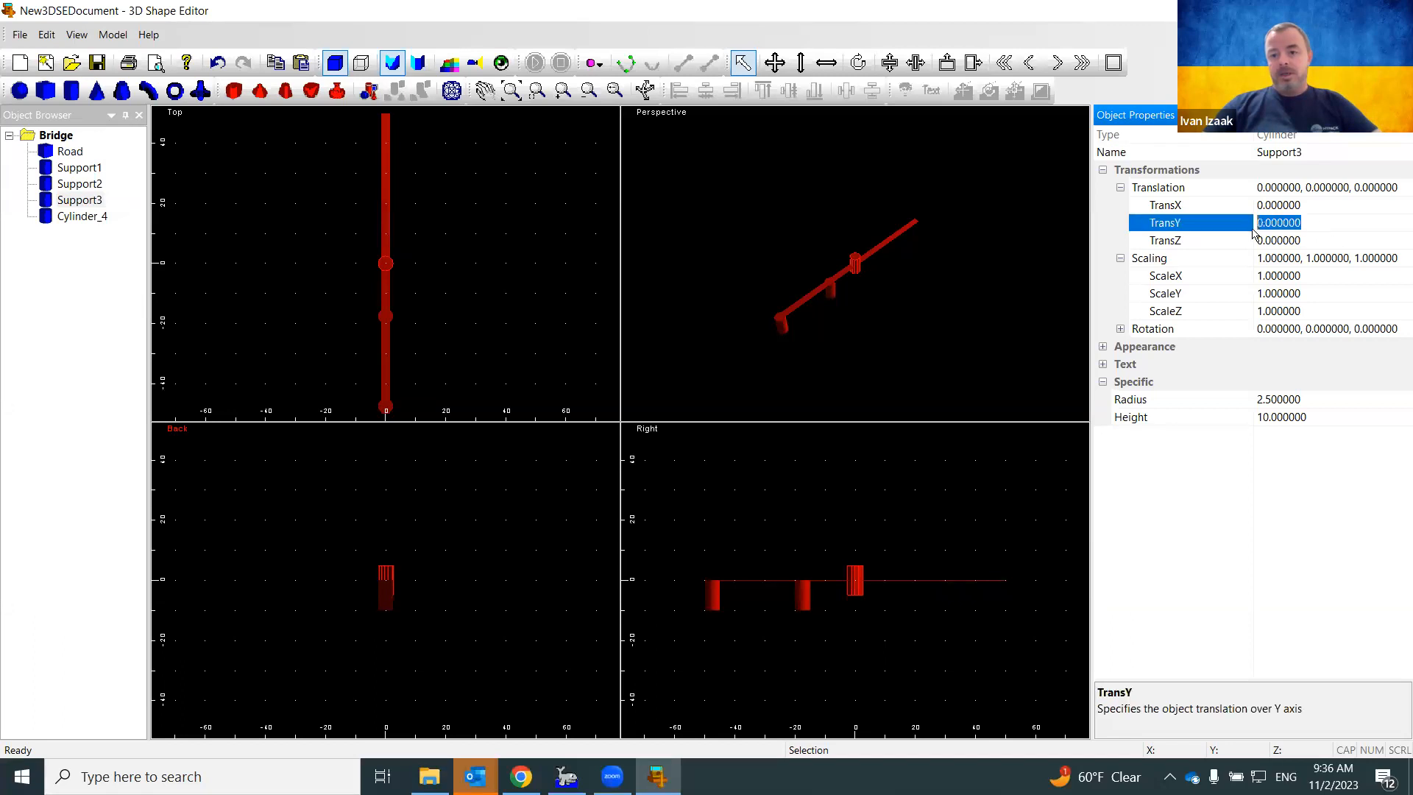
{"action": "type", "text": "17.5"}
{"action": "key", "text": "Return"}
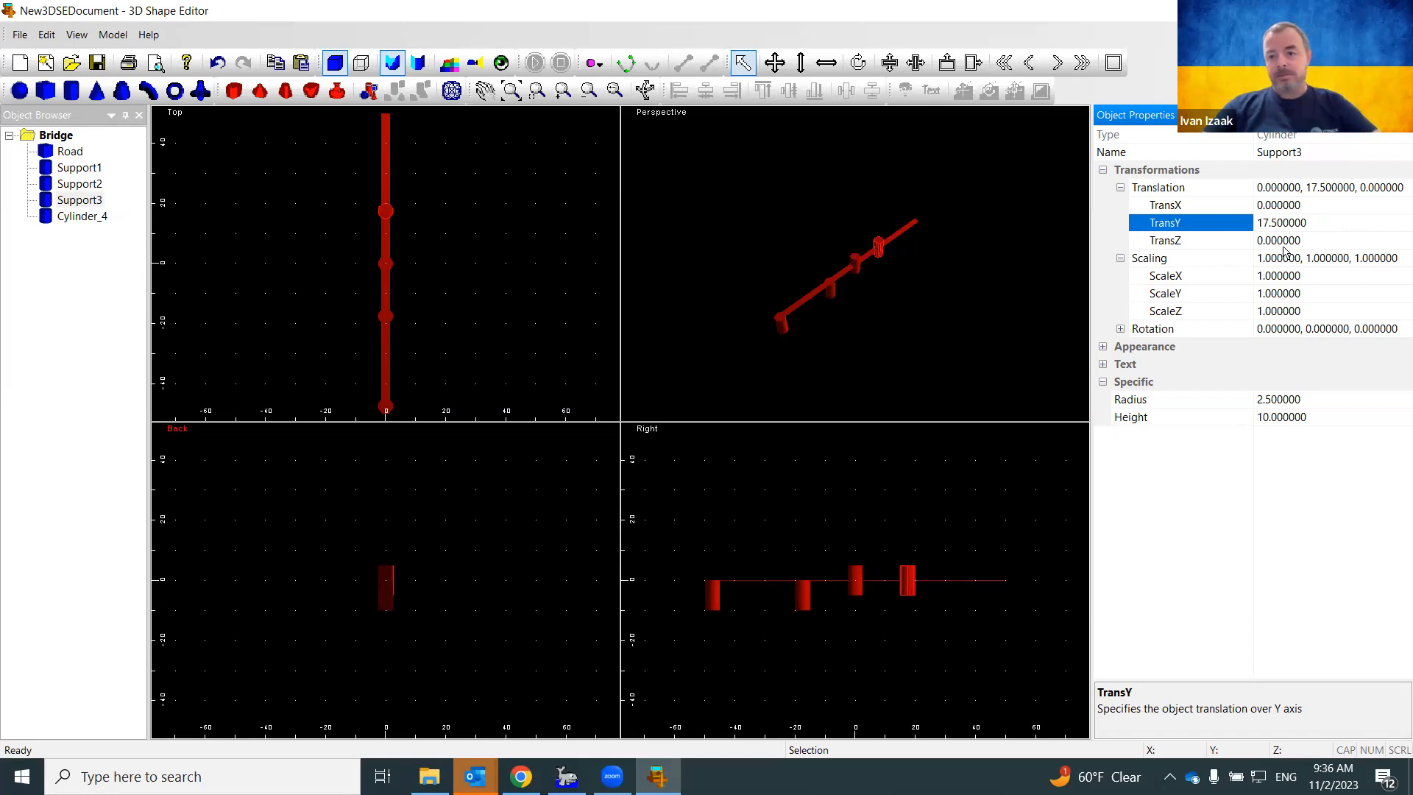
{"action": "left_click", "coordinate": [1183, 240]}
{"action": "type", "text": "-5"}
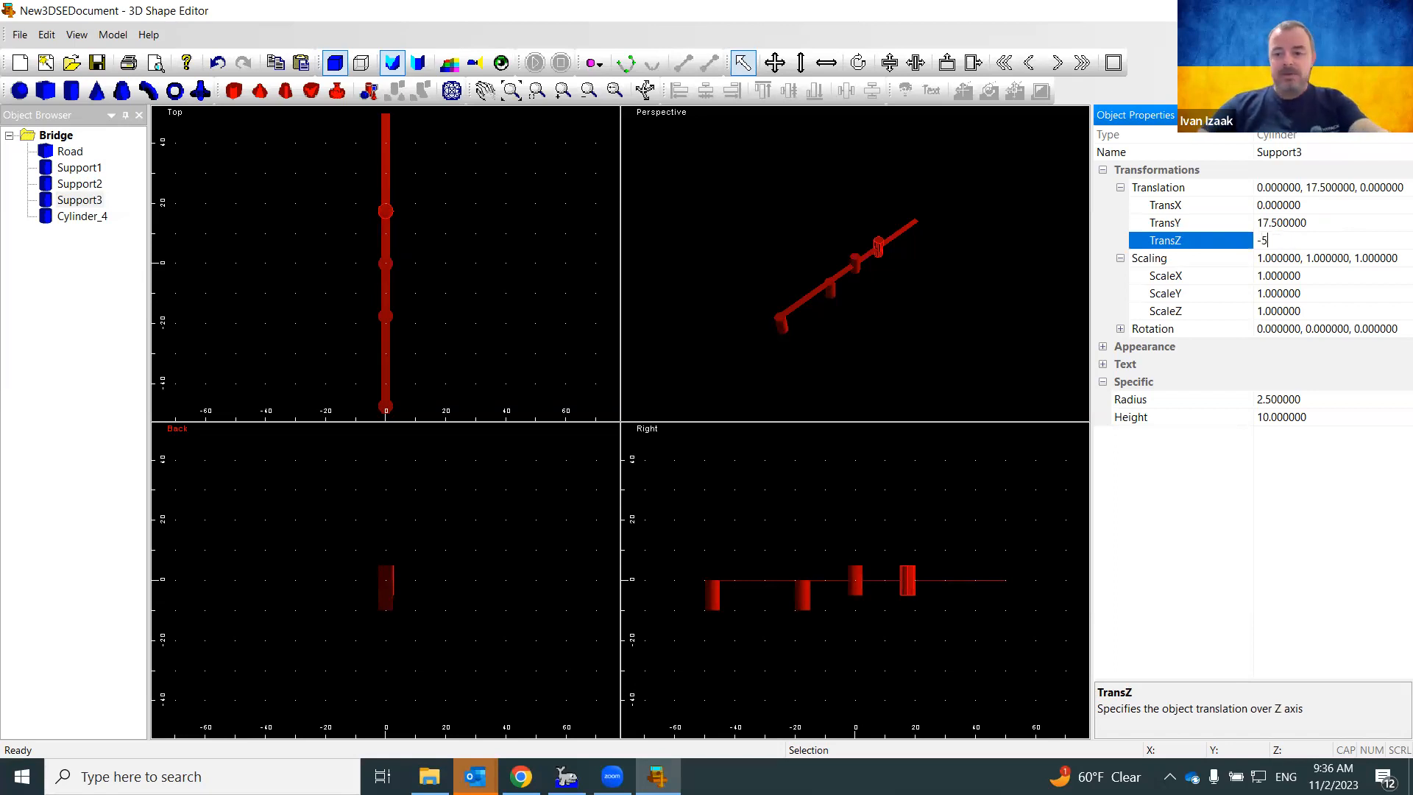
{"action": "key", "text": "Return"}
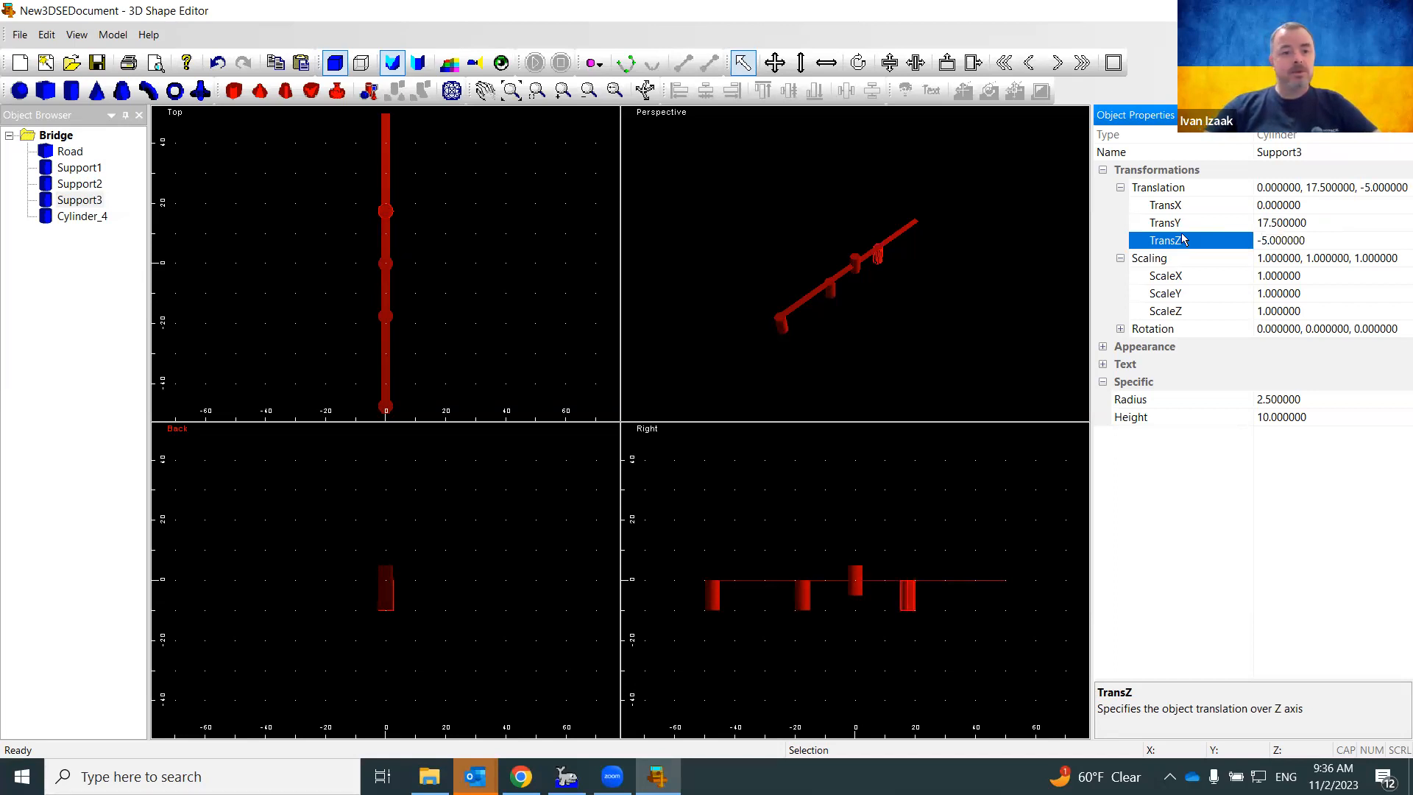
Rename Cylinder_4 to Support4
{"action": "left_click", "coordinate": [80, 217]}
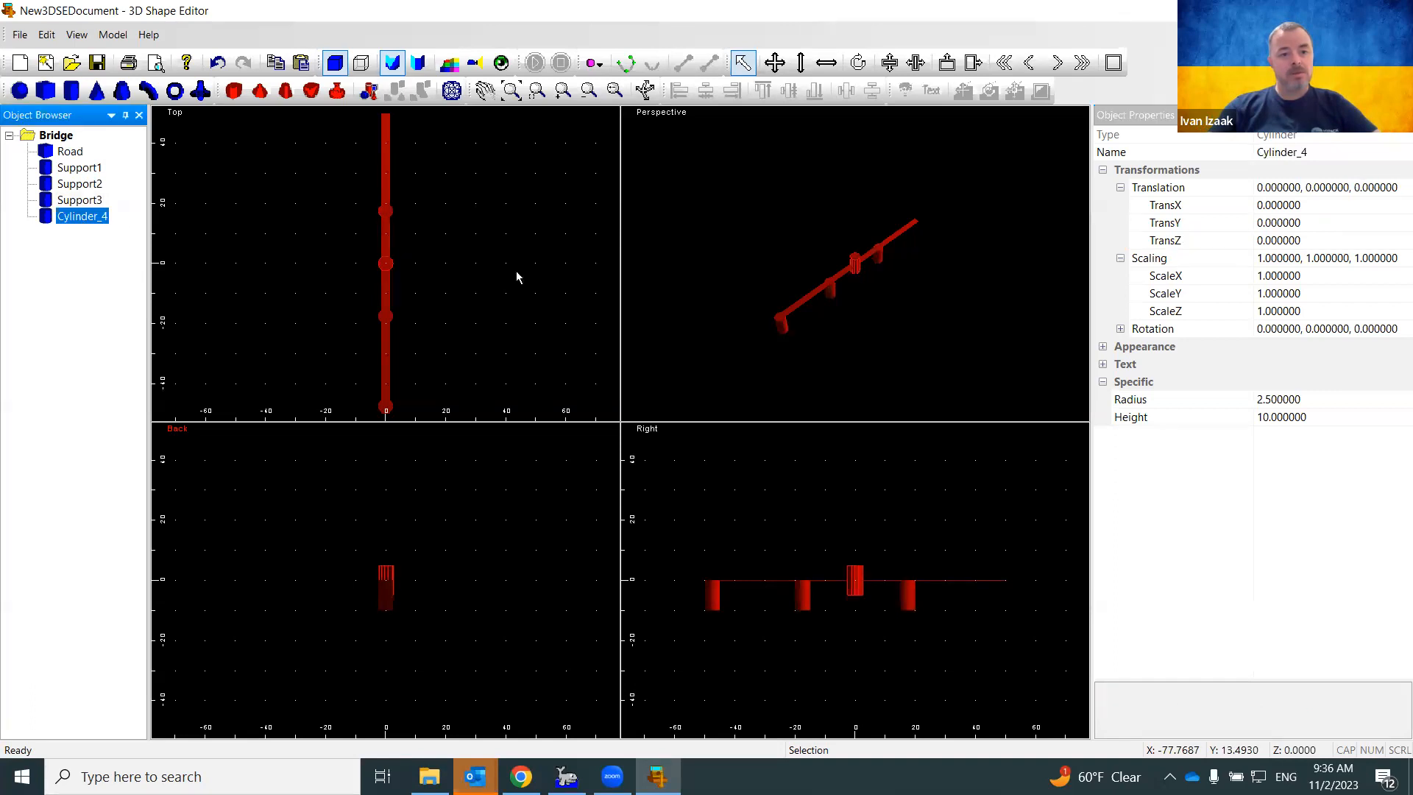
{"action": "left_click", "coordinate": [1383, 153]}
{"action": "type", "text": "Support4"}
{"action": "key", "text": "Return"}
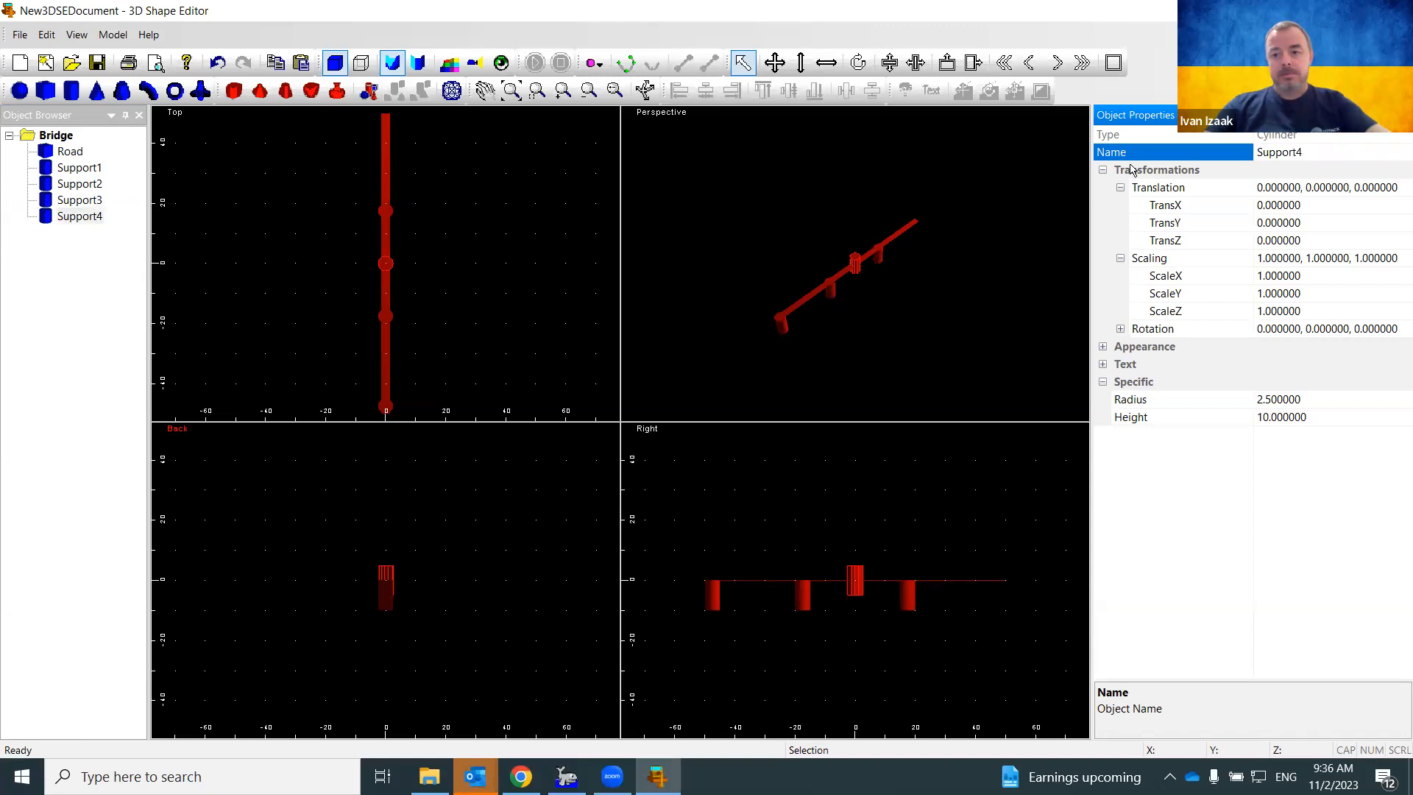
Place Support4 at Y 47.5 and Z -5 at the road's far end
{"action": "left_click", "coordinate": [1309, 238]}
{"action": "left_click", "coordinate": [1283, 223]}
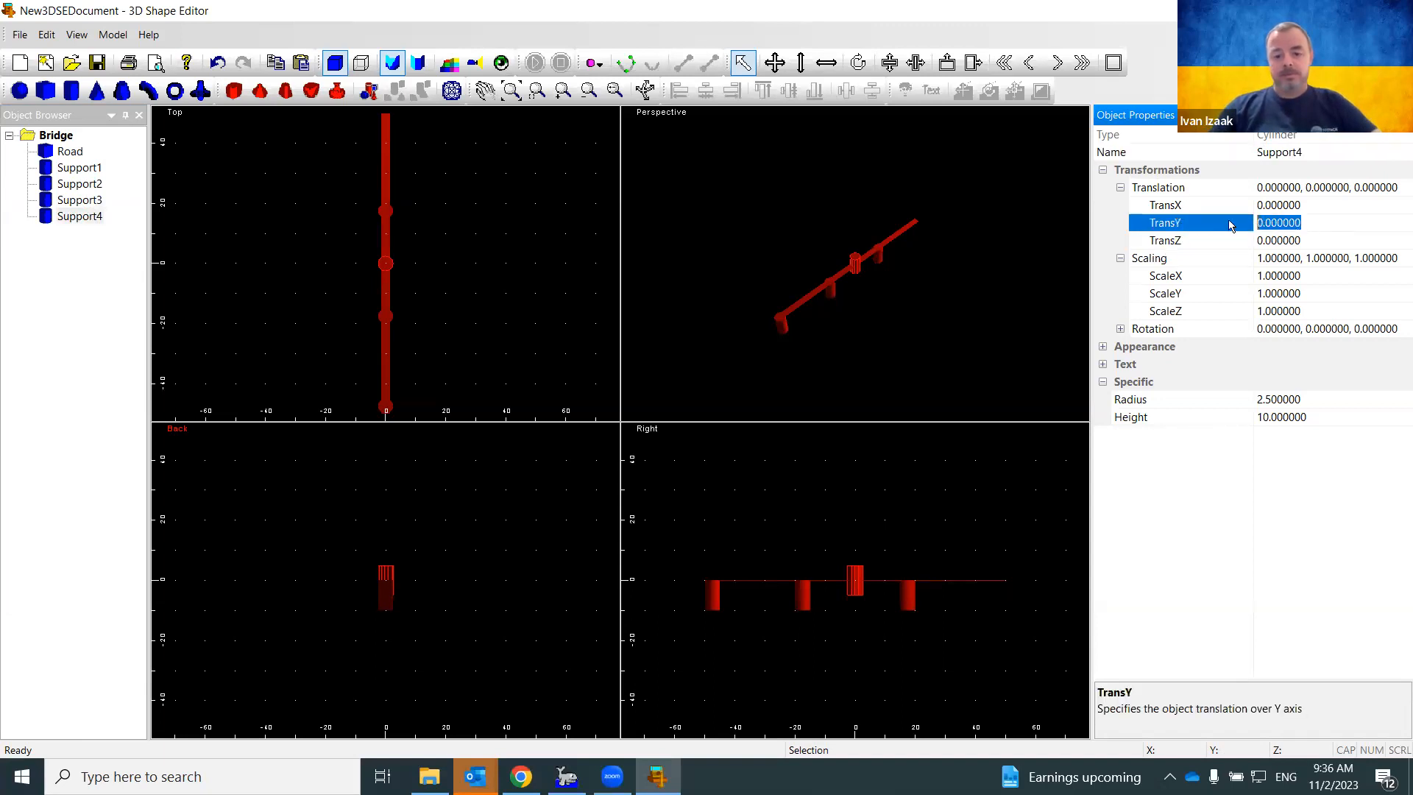
{"action": "type", "text": "47.5"}
{"action": "key", "text": "Return"}
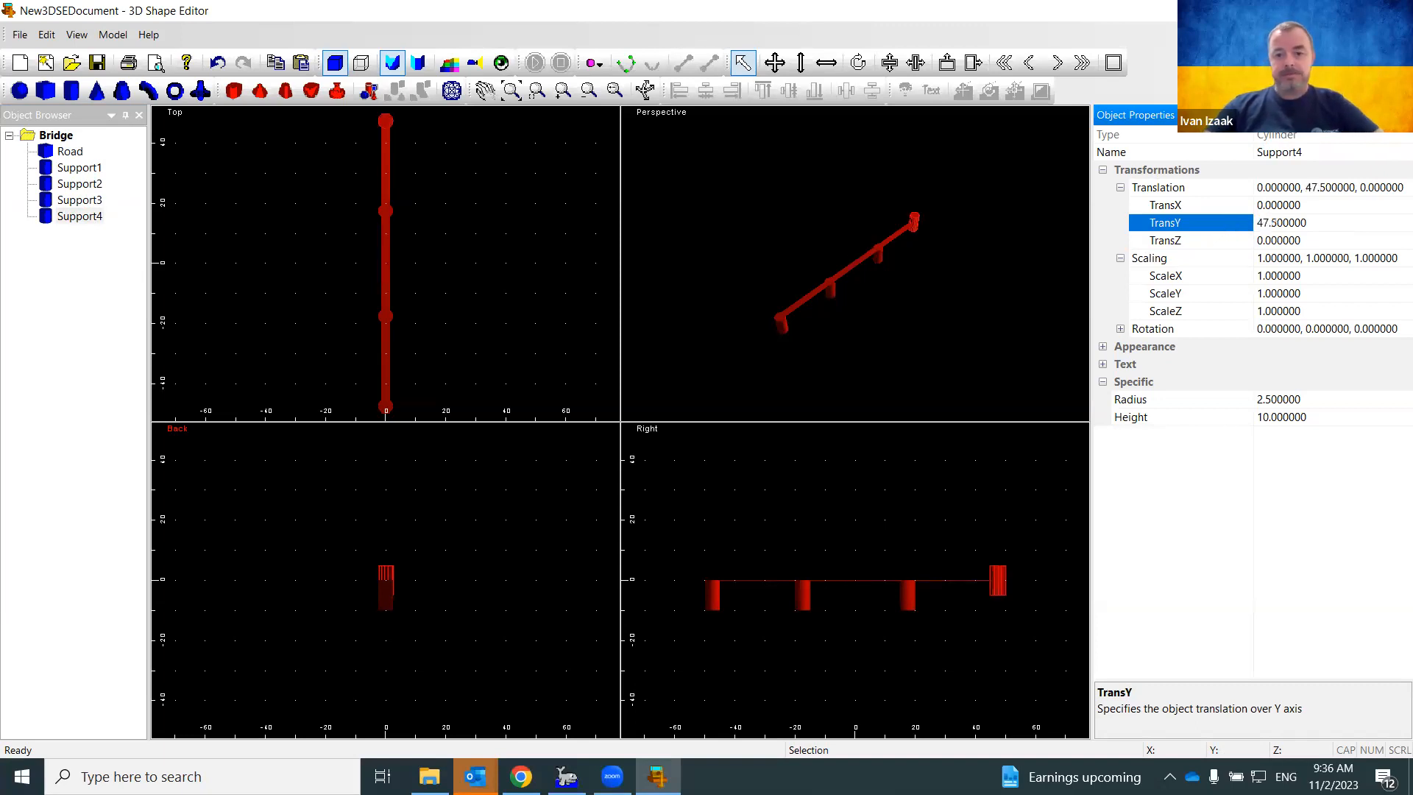
{"action": "left_click", "coordinate": [1249, 240]}
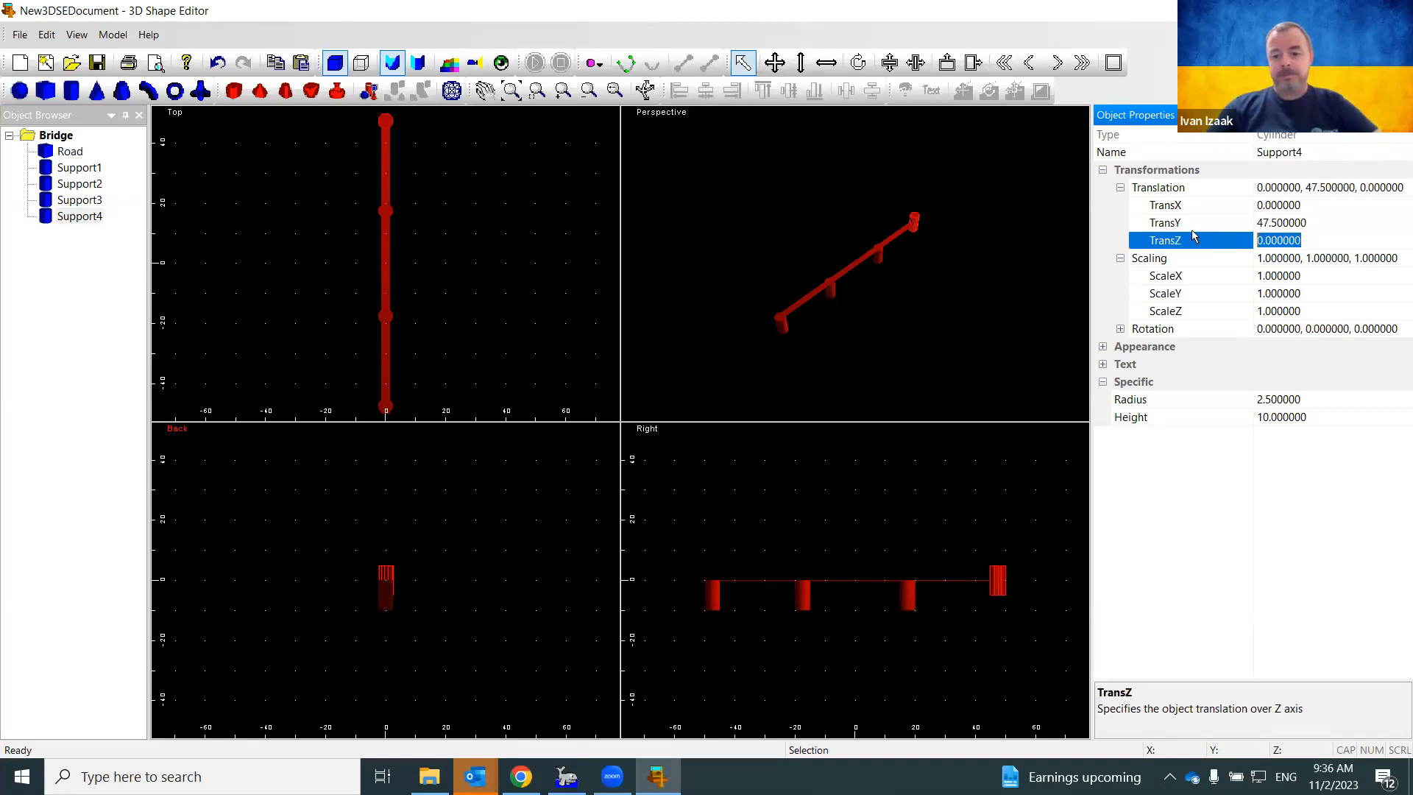
{"action": "type", "text": "-5"}
{"action": "key", "text": "Return"}
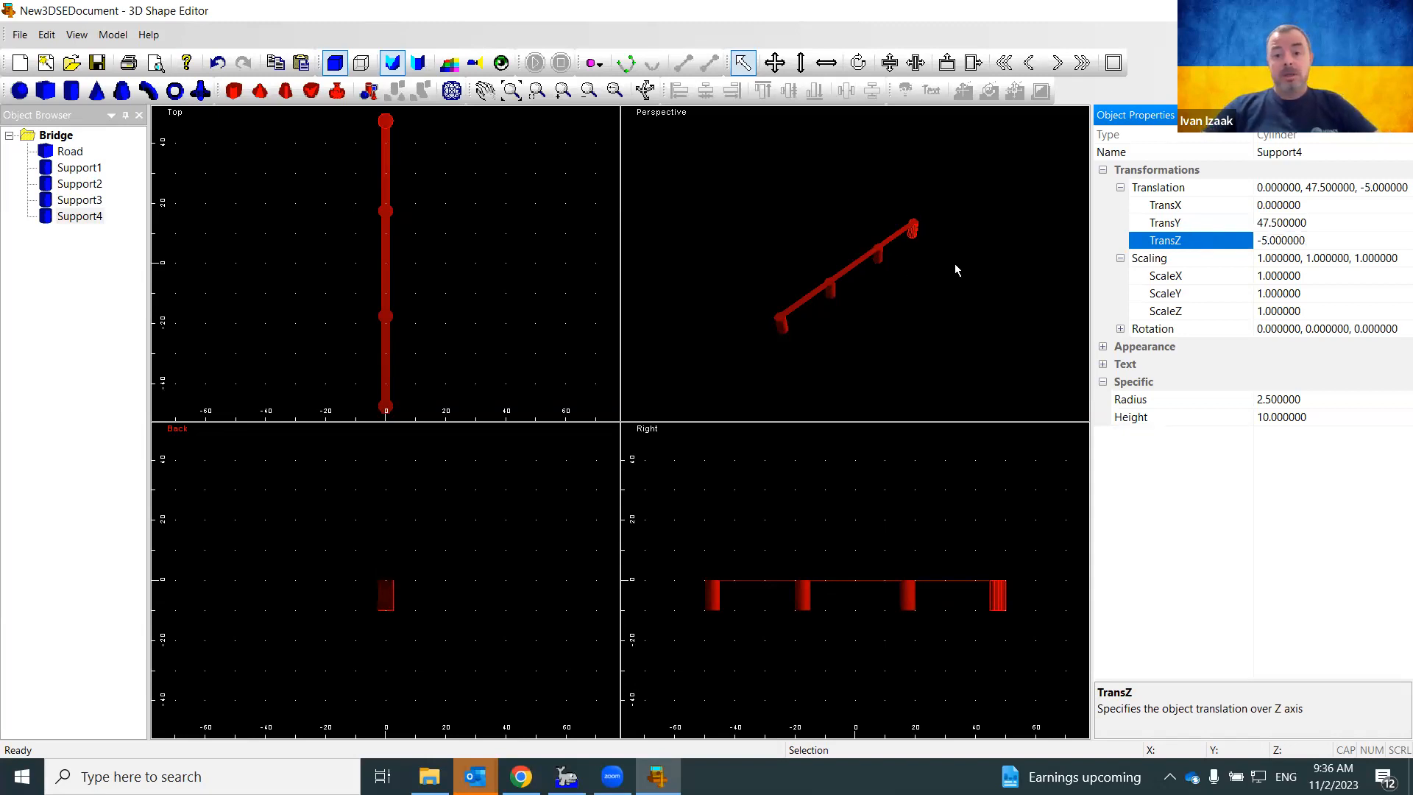
{"action": "left_click", "coordinate": [63, 139]}
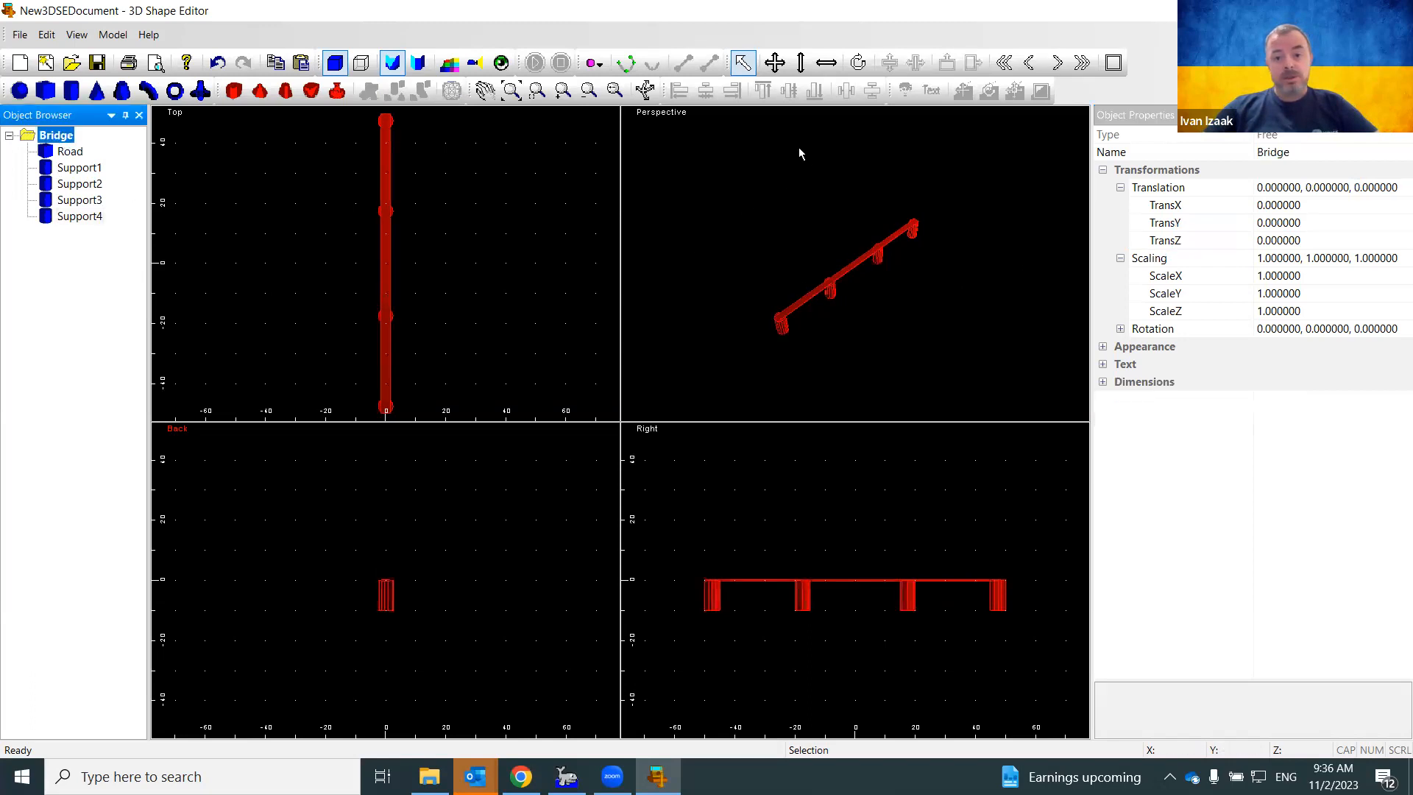
Orbit and zoom the perspective view to inspect the Road deck on its four supports
{"action": "left_click", "coordinate": [644, 90]}
{"action": "left_click_drag", "start_coordinate": [801, 302], "coordinate": [874, 304]}
{"action": "scroll", "coordinate": [874, 303], "scroll_direction": "up", "scroll_amount": 2}
{"action": "scroll", "coordinate": [874, 303], "scroll_direction": "up", "scroll_amount": 2}
{"action": "scroll", "coordinate": [873, 303], "scroll_direction": "down", "scroll_amount": 2}
{"action": "mouse_move", "coordinate": [832, 365]}
{"action": "left_mouse_down"}
{"action": "mouse_move", "coordinate": [885, 359]}
{"action": "mouse_move", "coordinate": [810, 338]}
{"action": "mouse_move", "coordinate": [804, 356]}
{"action": "mouse_move", "coordinate": [830, 368]}
{"action": "left_mouse_up"}
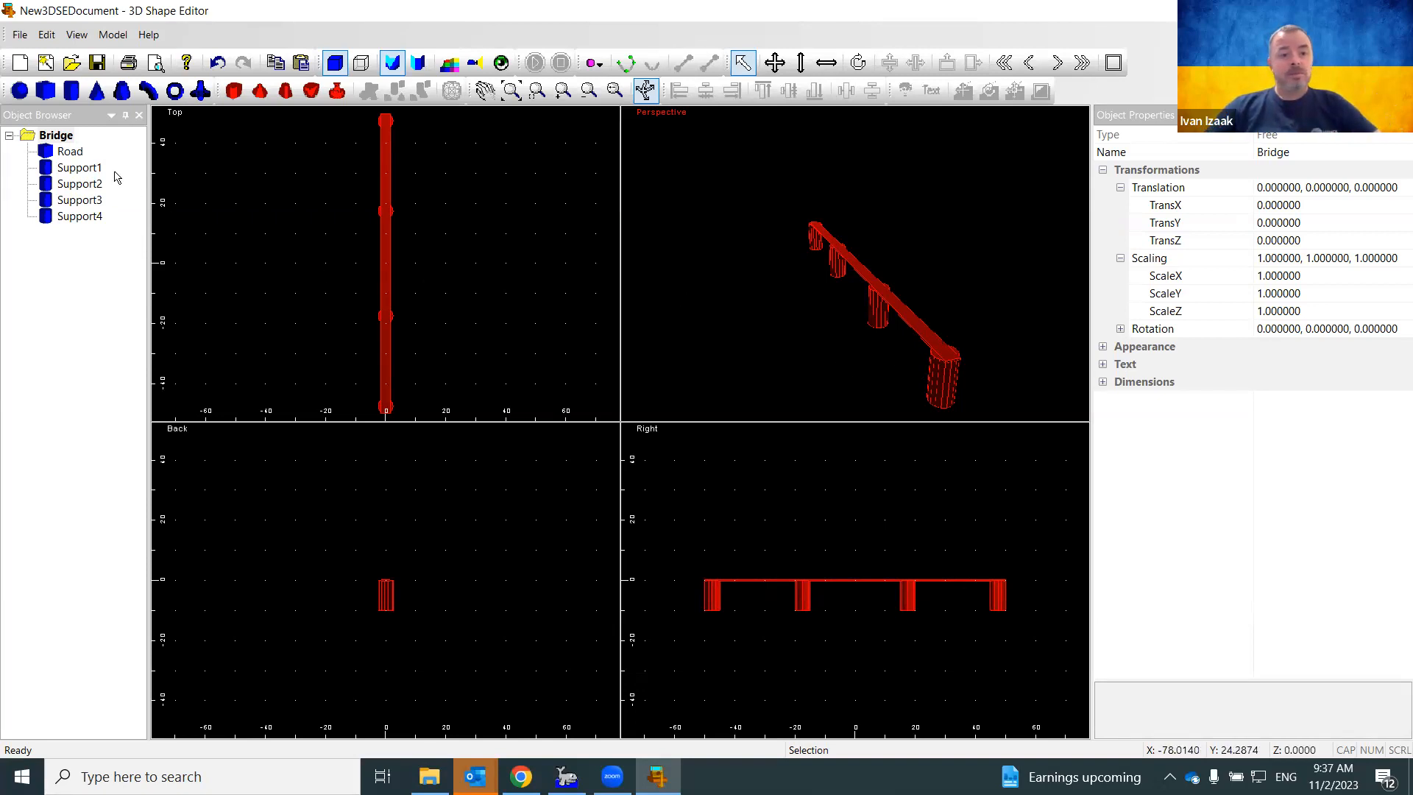
Check the Road and Support4 properties, then select Support1
{"action": "left_click", "coordinate": [71, 152]}
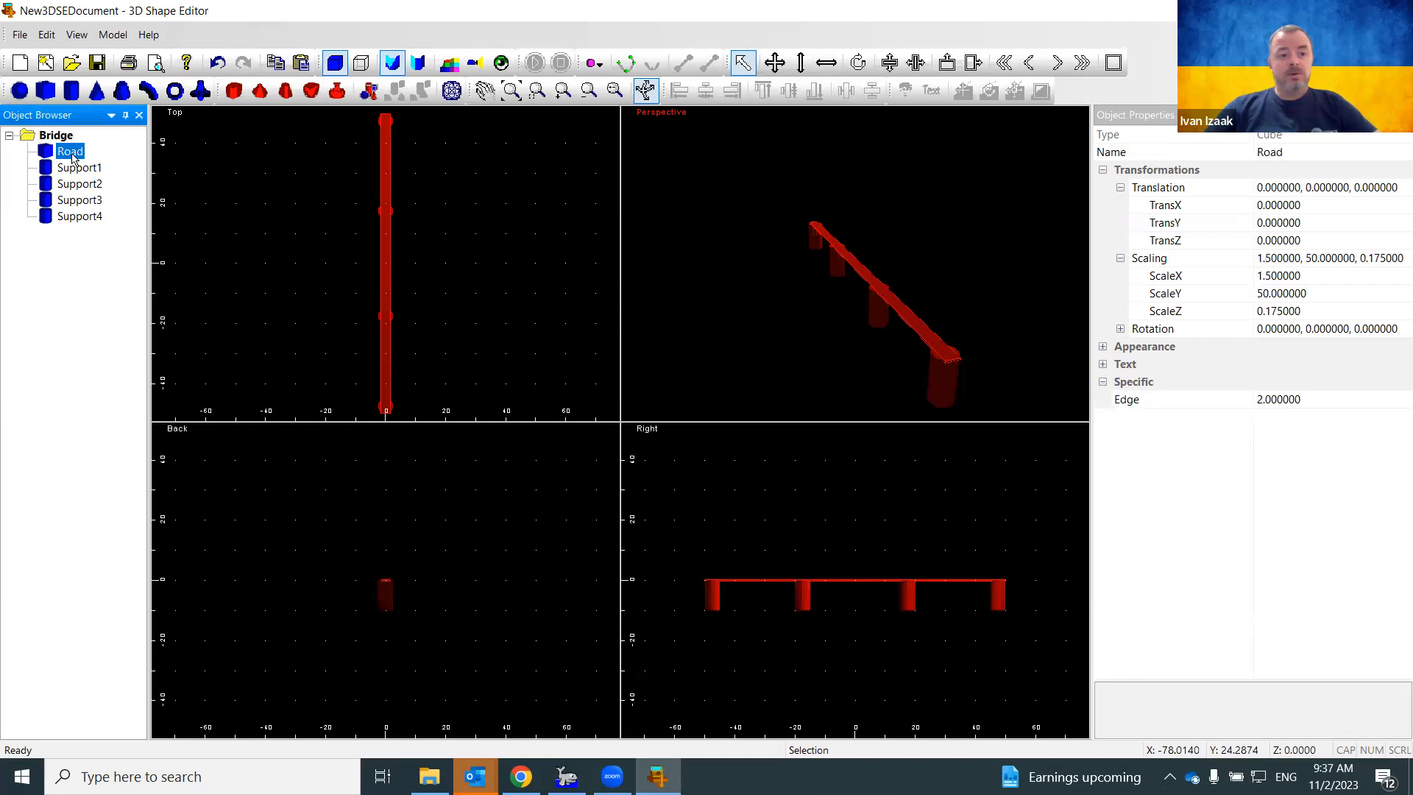
{"action": "left_click", "coordinate": [86, 216]}
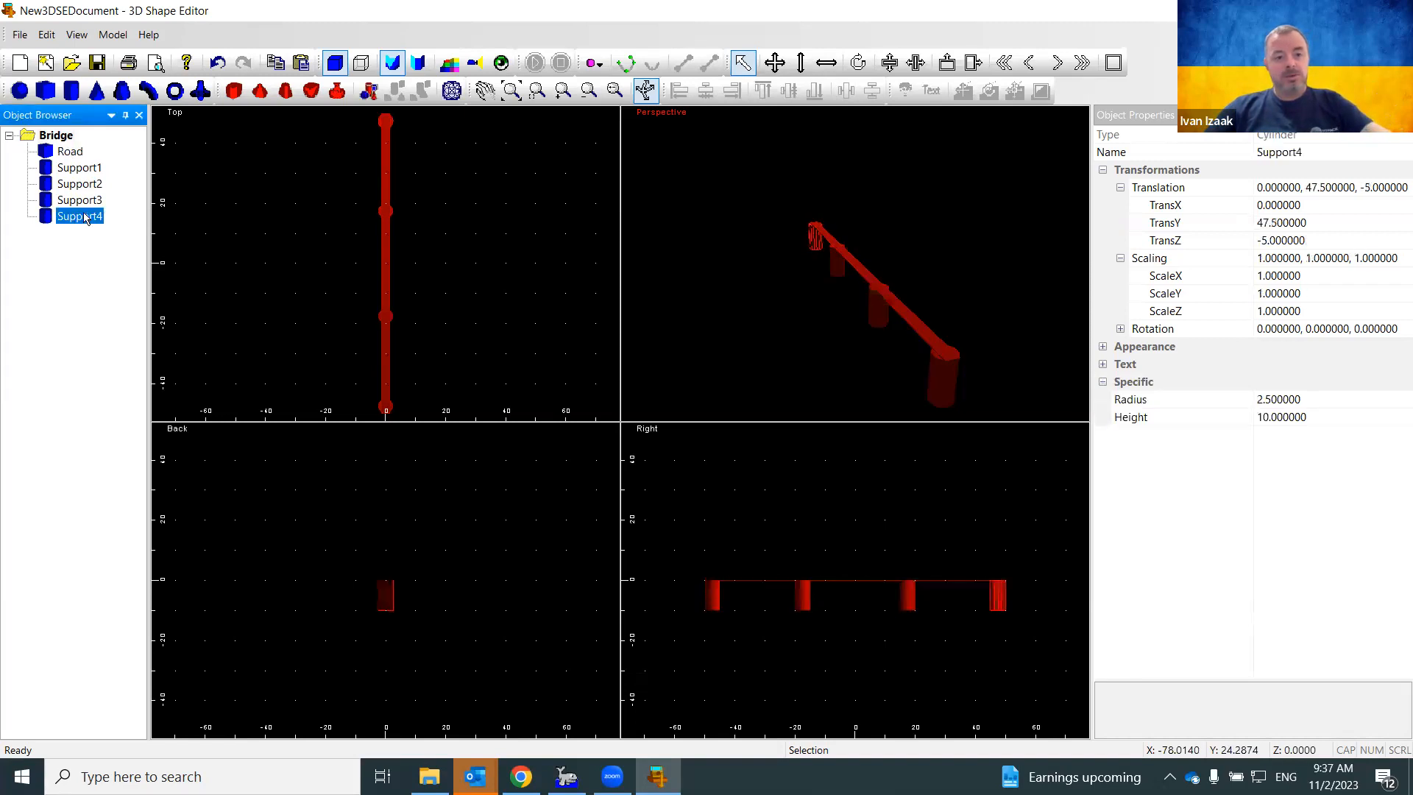
{"action": "left_click", "coordinate": [74, 153]}
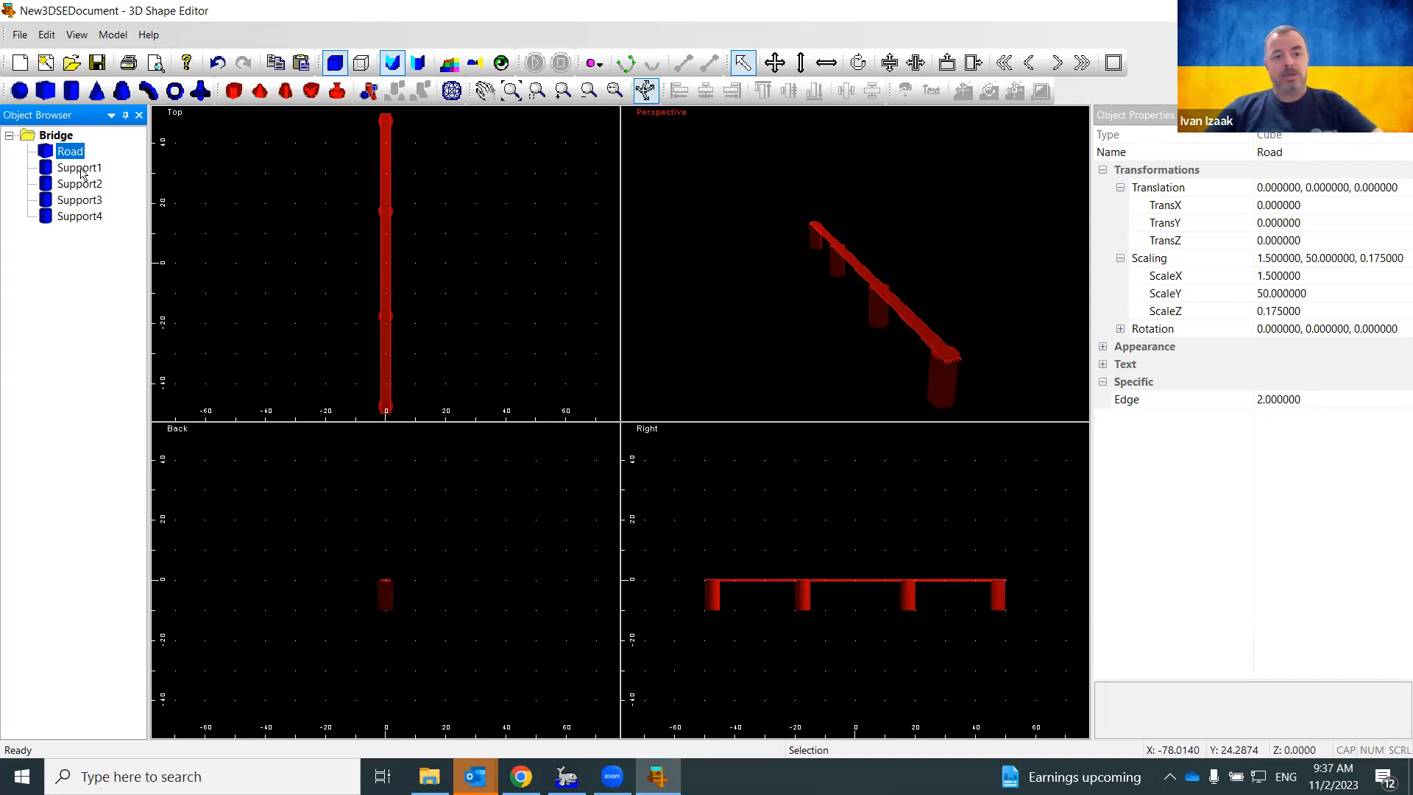
{"action": "left_click", "coordinate": [81, 169]}
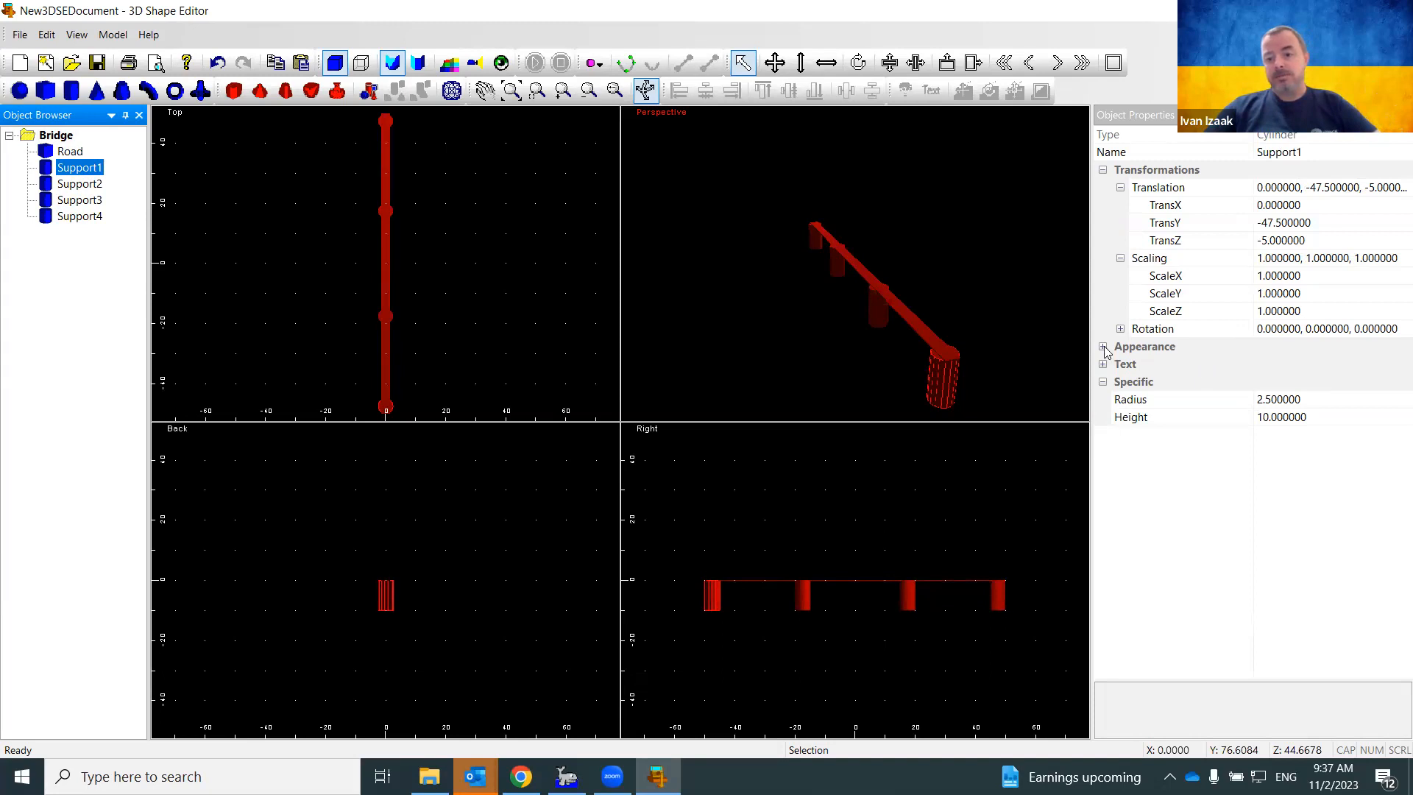
In Support1's Appearance, try black as its colour, then set it back to red (ff0000)
{"action": "double_click", "coordinate": [1144, 348]}
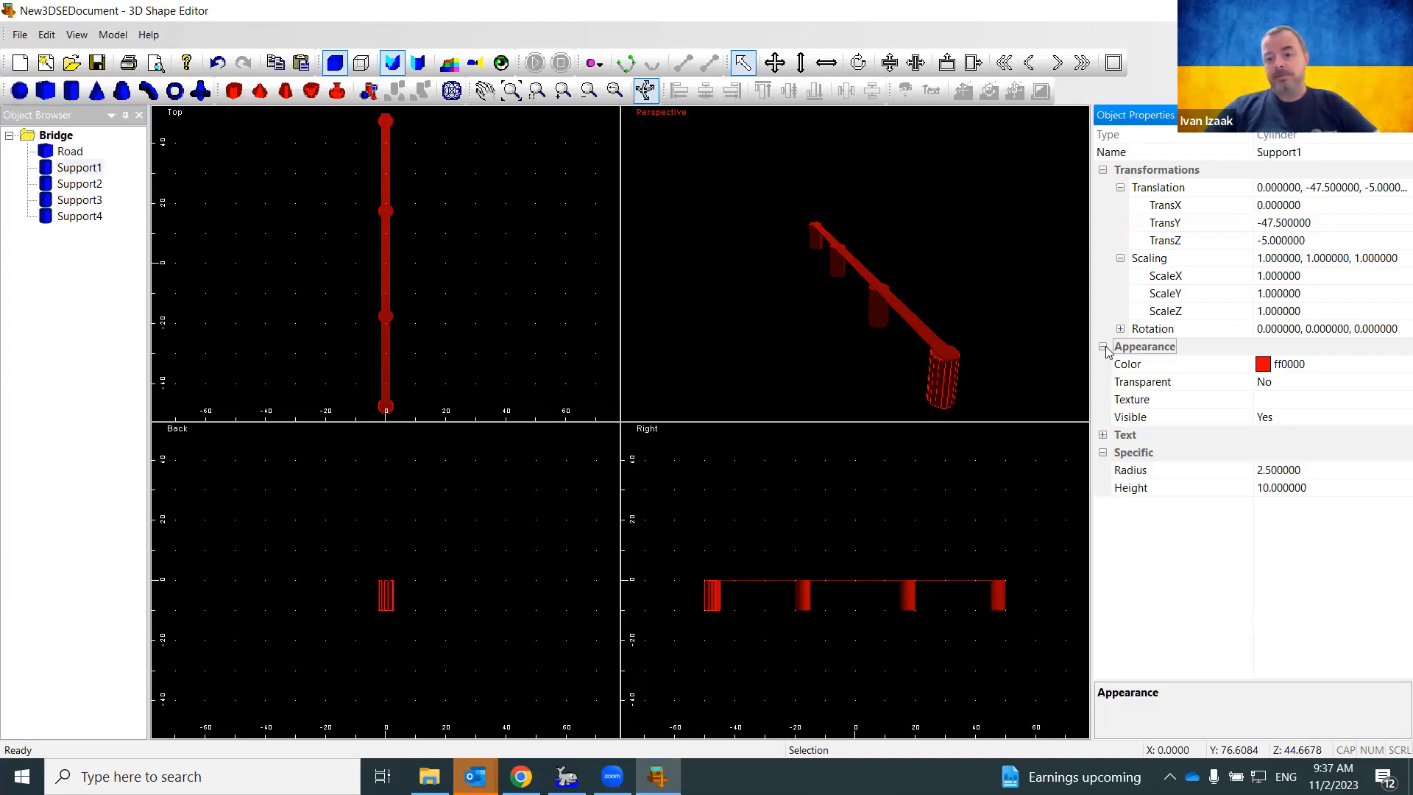
{"action": "left_click", "coordinate": [1259, 368]}
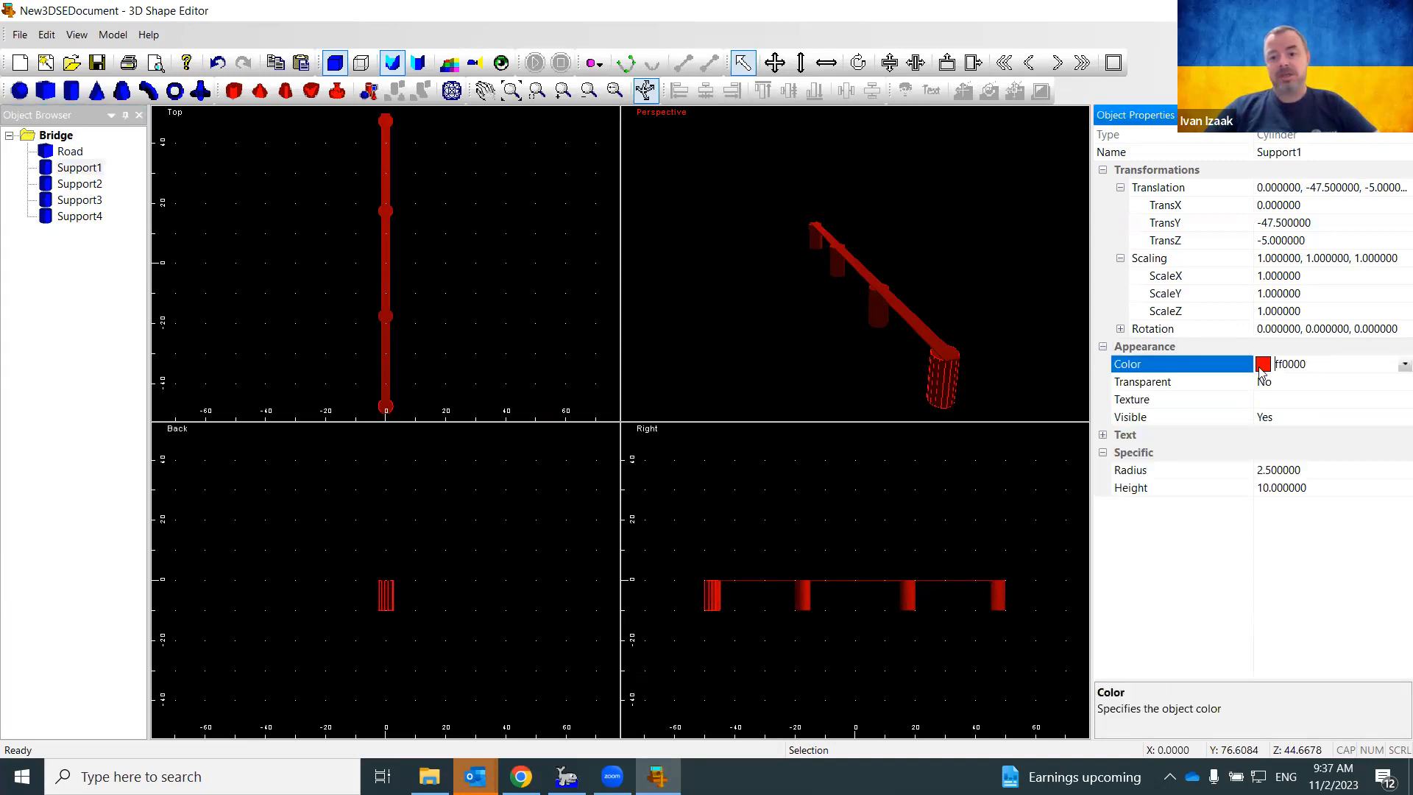
{"action": "left_click", "coordinate": [1404, 363]}
{"action": "left_click", "coordinate": [1268, 417]}
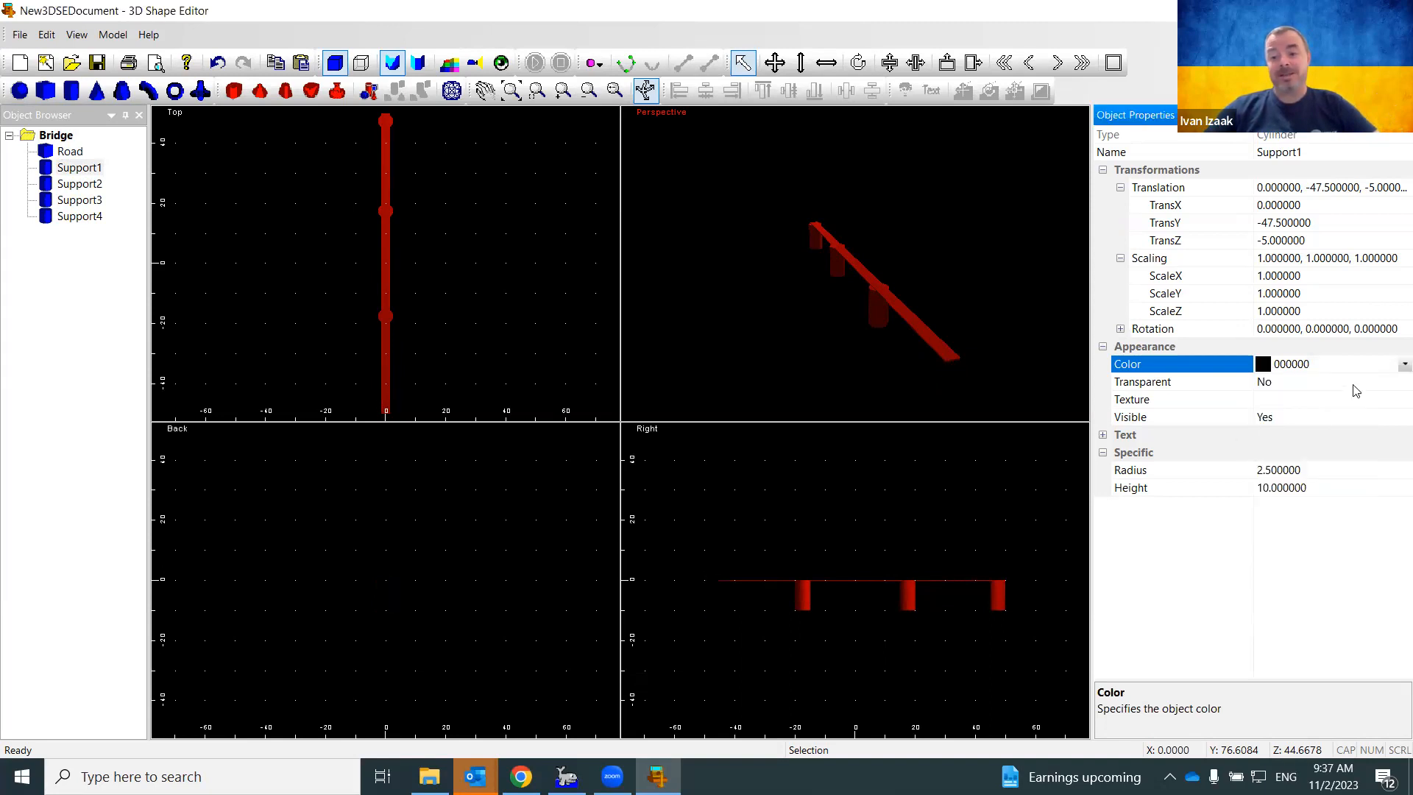
{"action": "left_click", "coordinate": [1392, 368]}
{"action": "left_click", "coordinate": [1395, 368]}
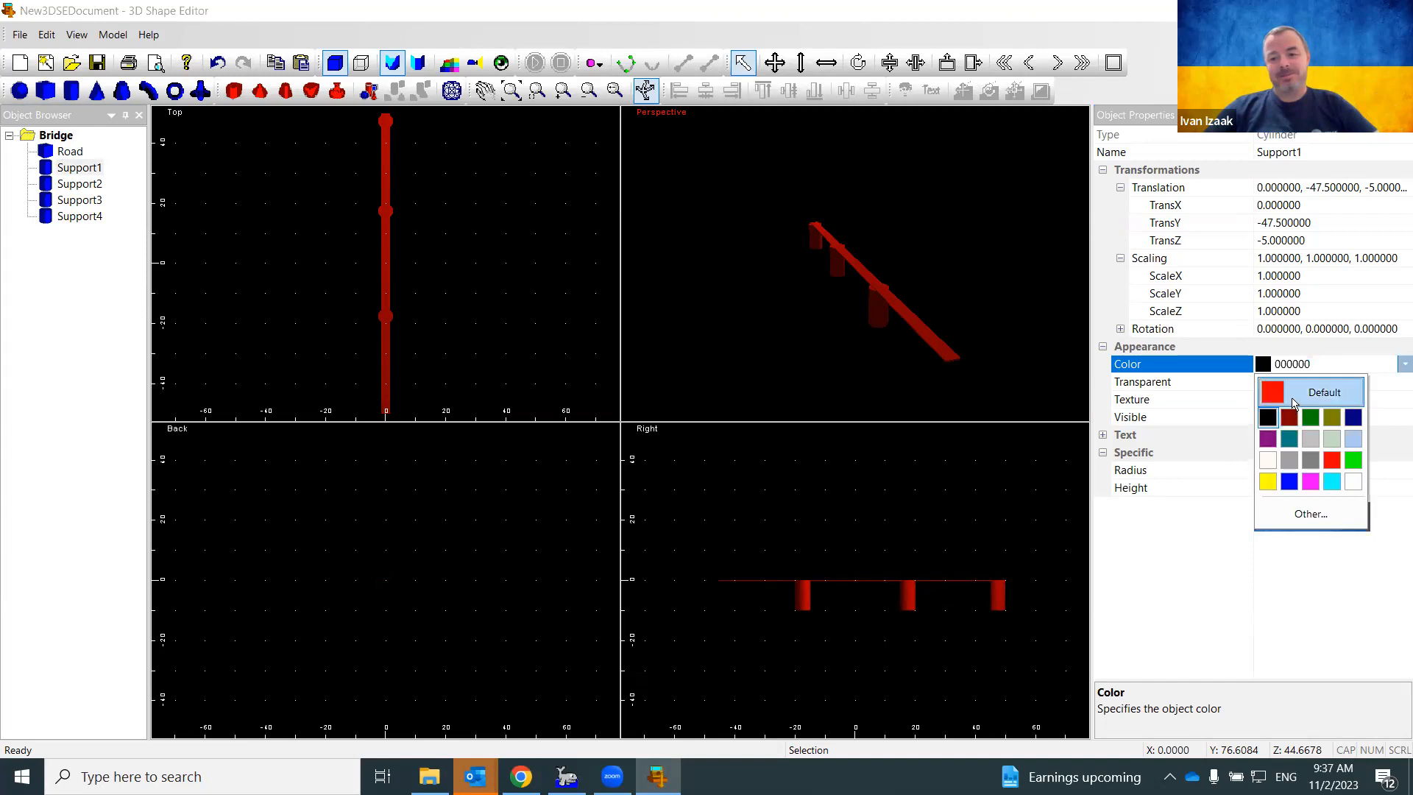
{"action": "left_click", "coordinate": [1292, 403]}
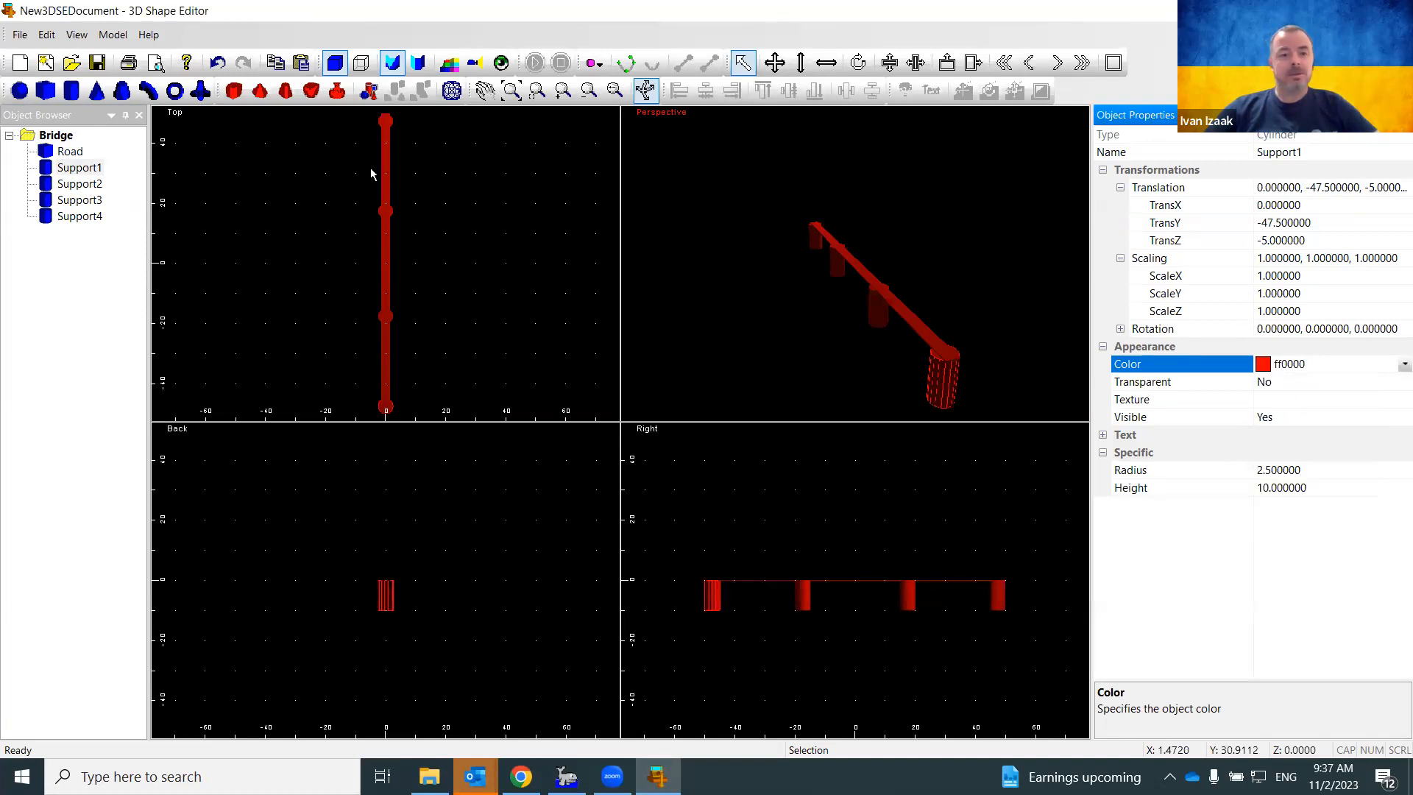
Start Save As and browse to the HYPACK 2023\Shapes folder
{"action": "left_click", "coordinate": [19, 34]}
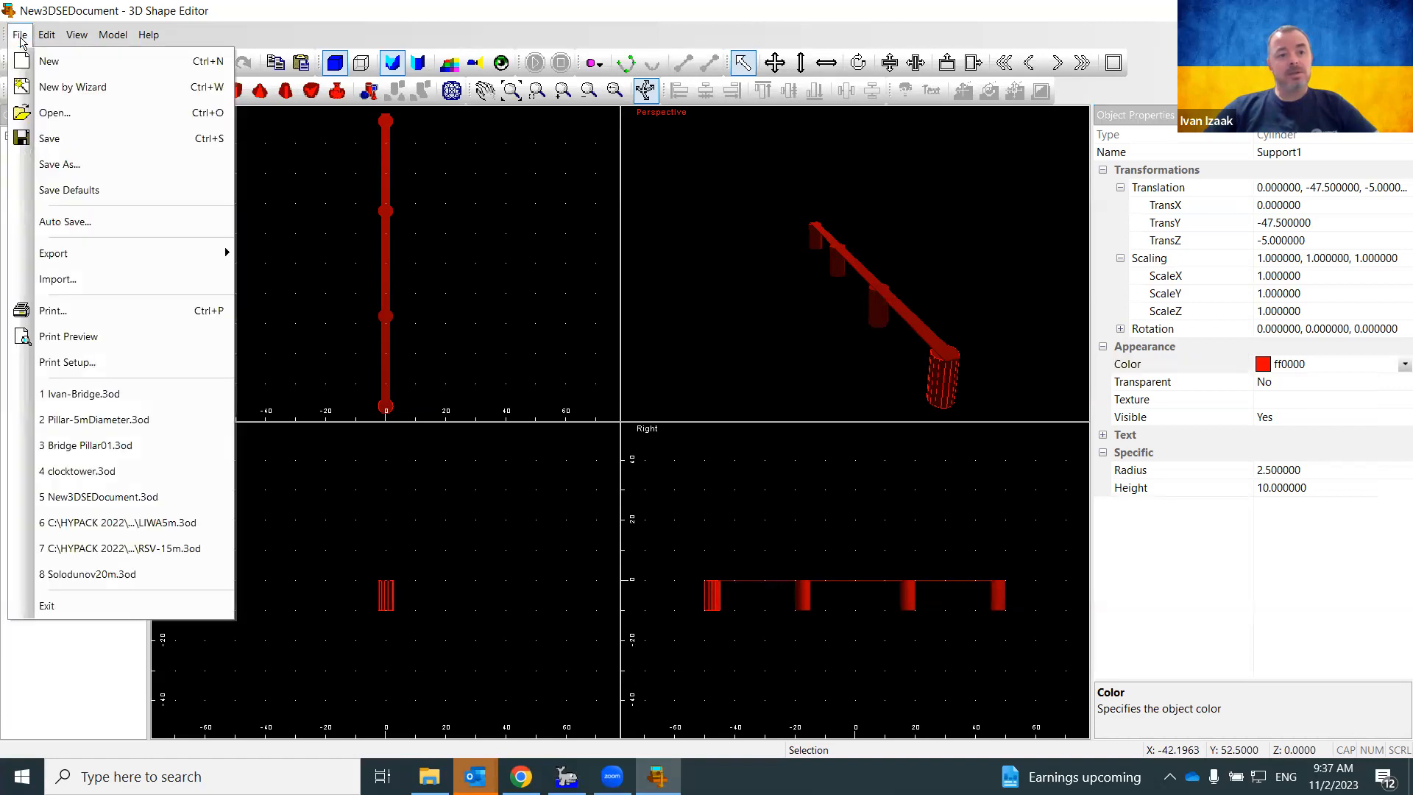
{"action": "left_click", "coordinate": [52, 173]}
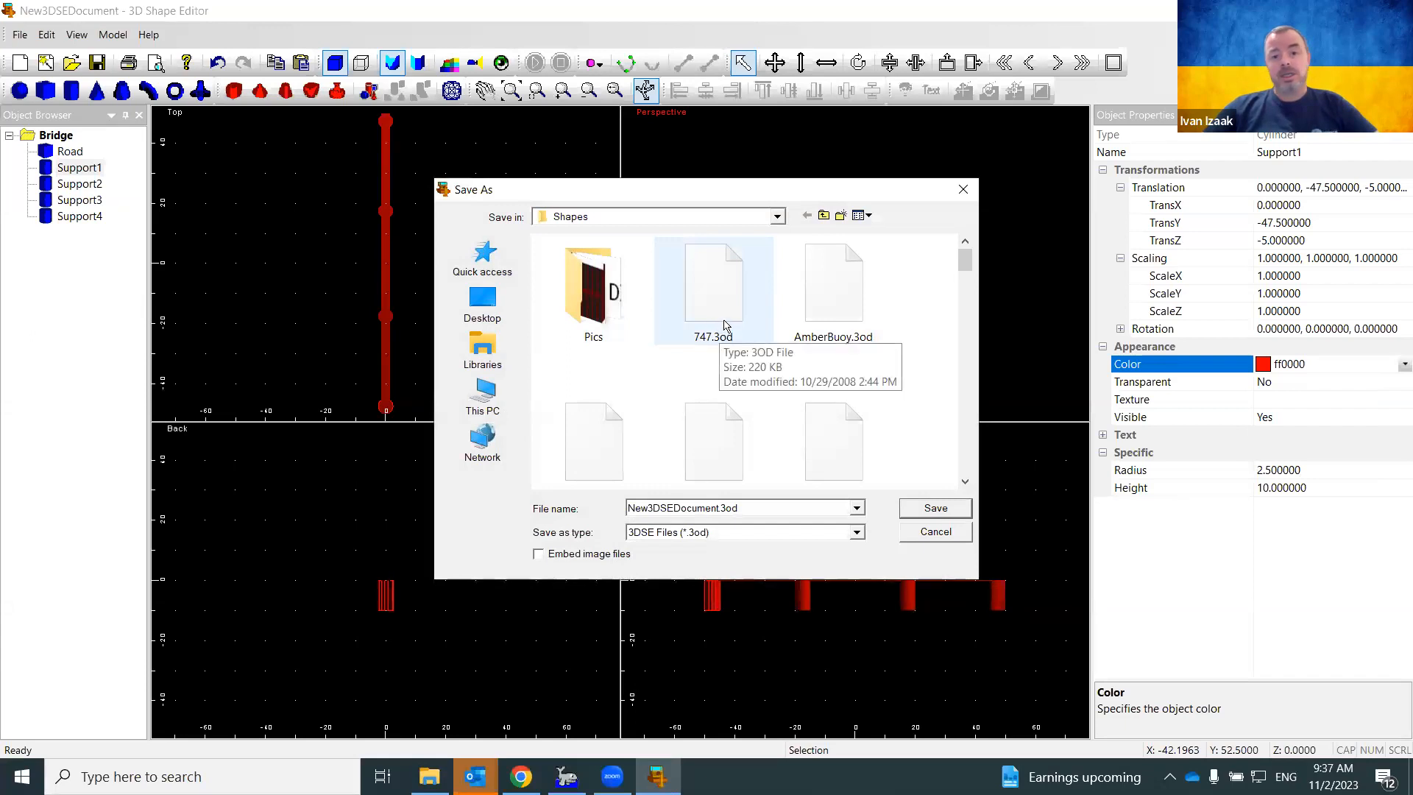
{"action": "left_click", "coordinate": [823, 215]}
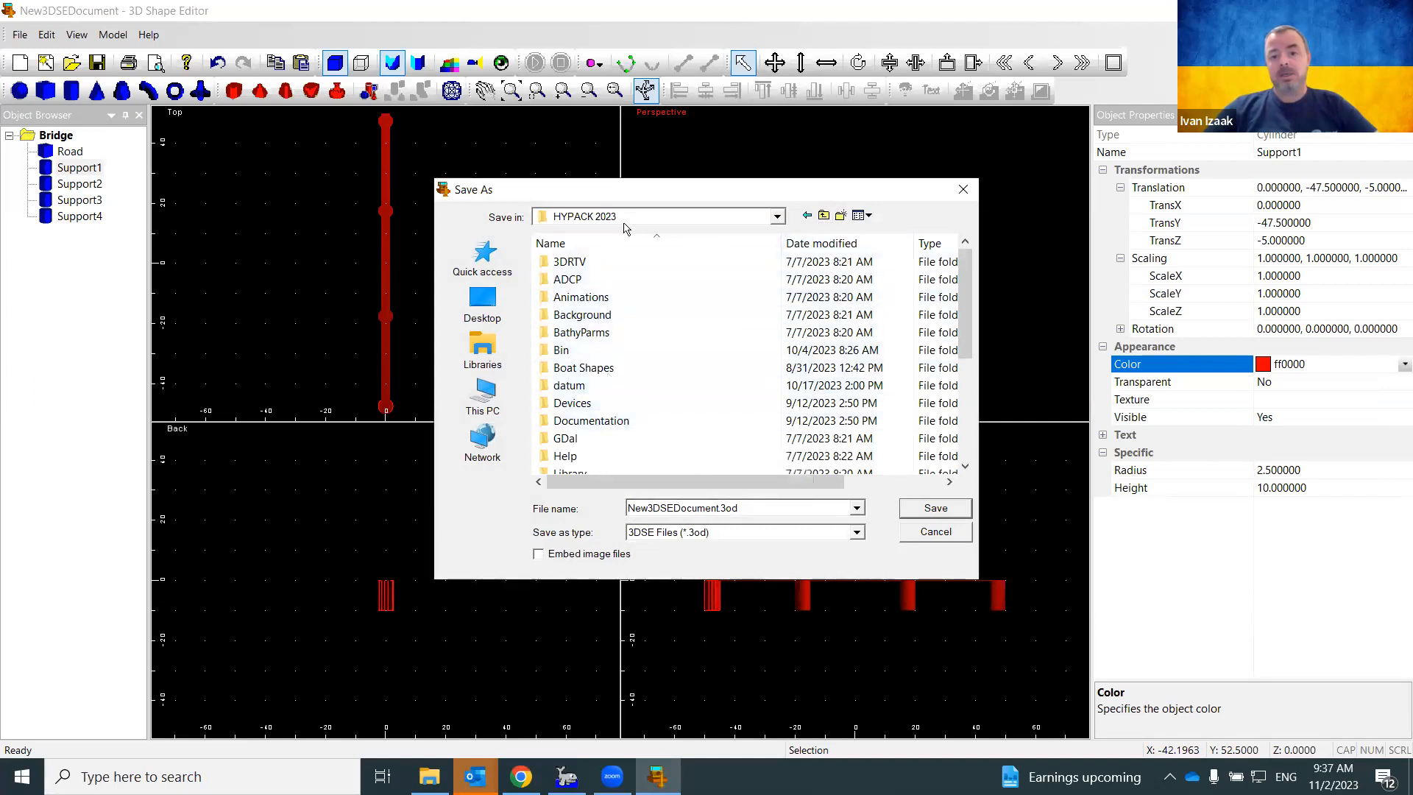
{"action": "left_click", "coordinate": [822, 216]}
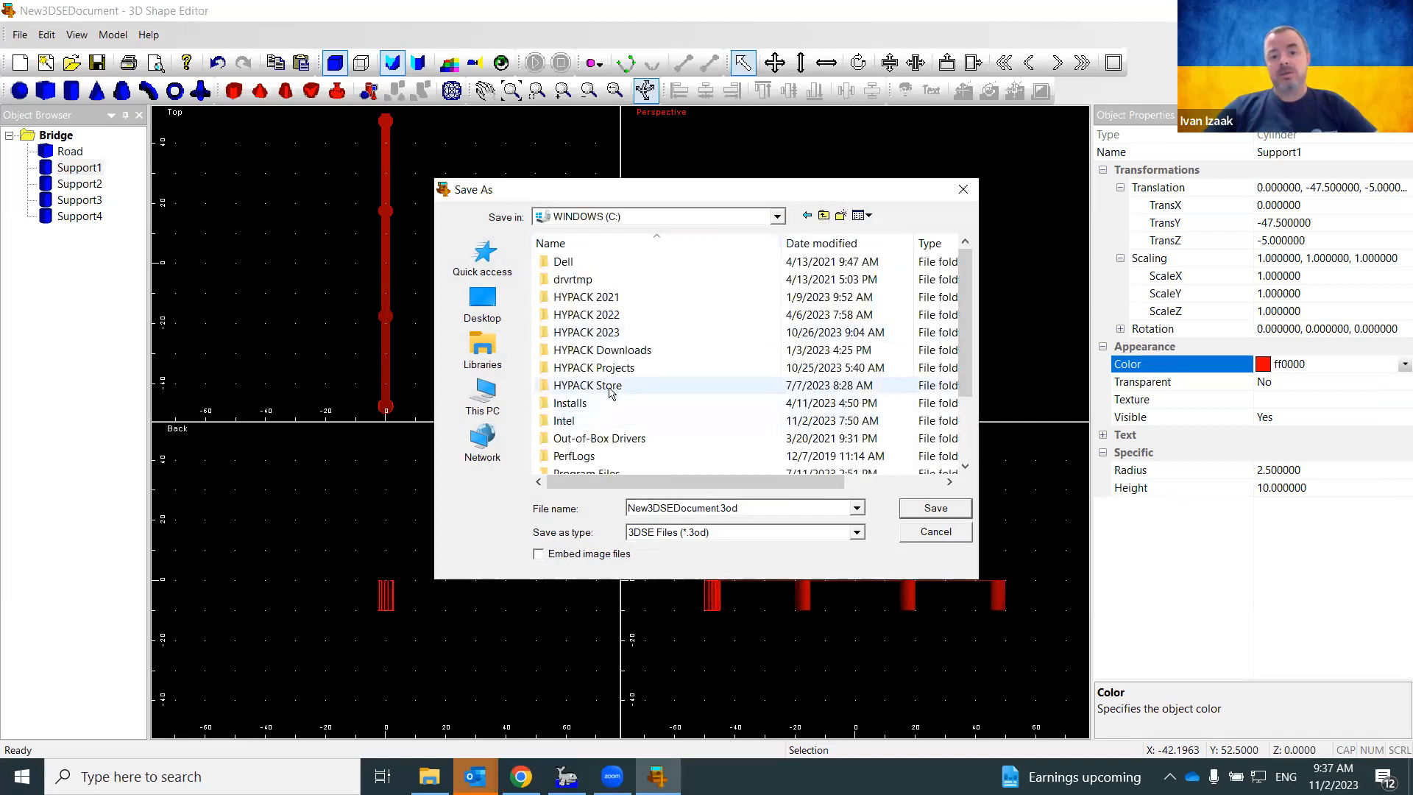
{"action": "double_click", "coordinate": [608, 387]}
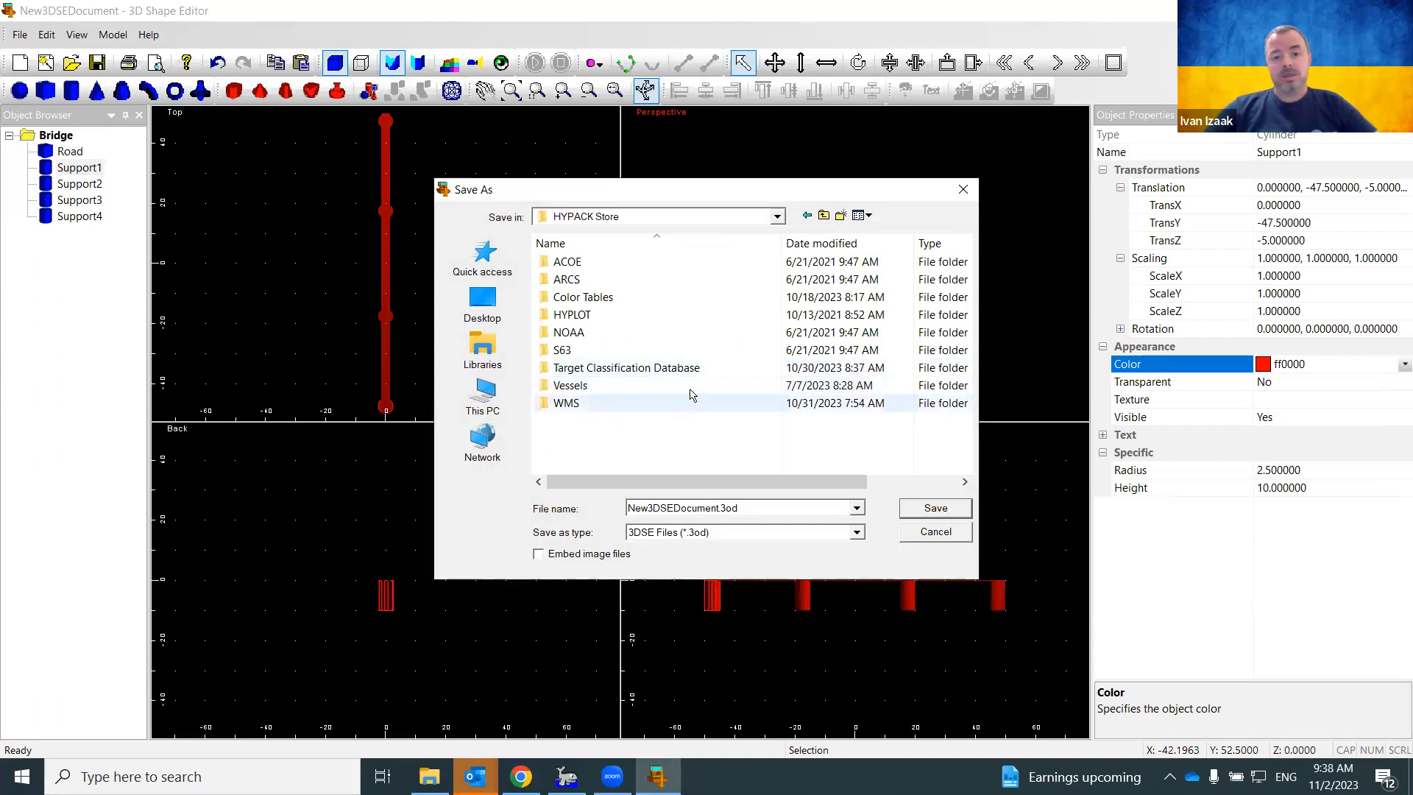
{"action": "left_click", "coordinate": [824, 215]}
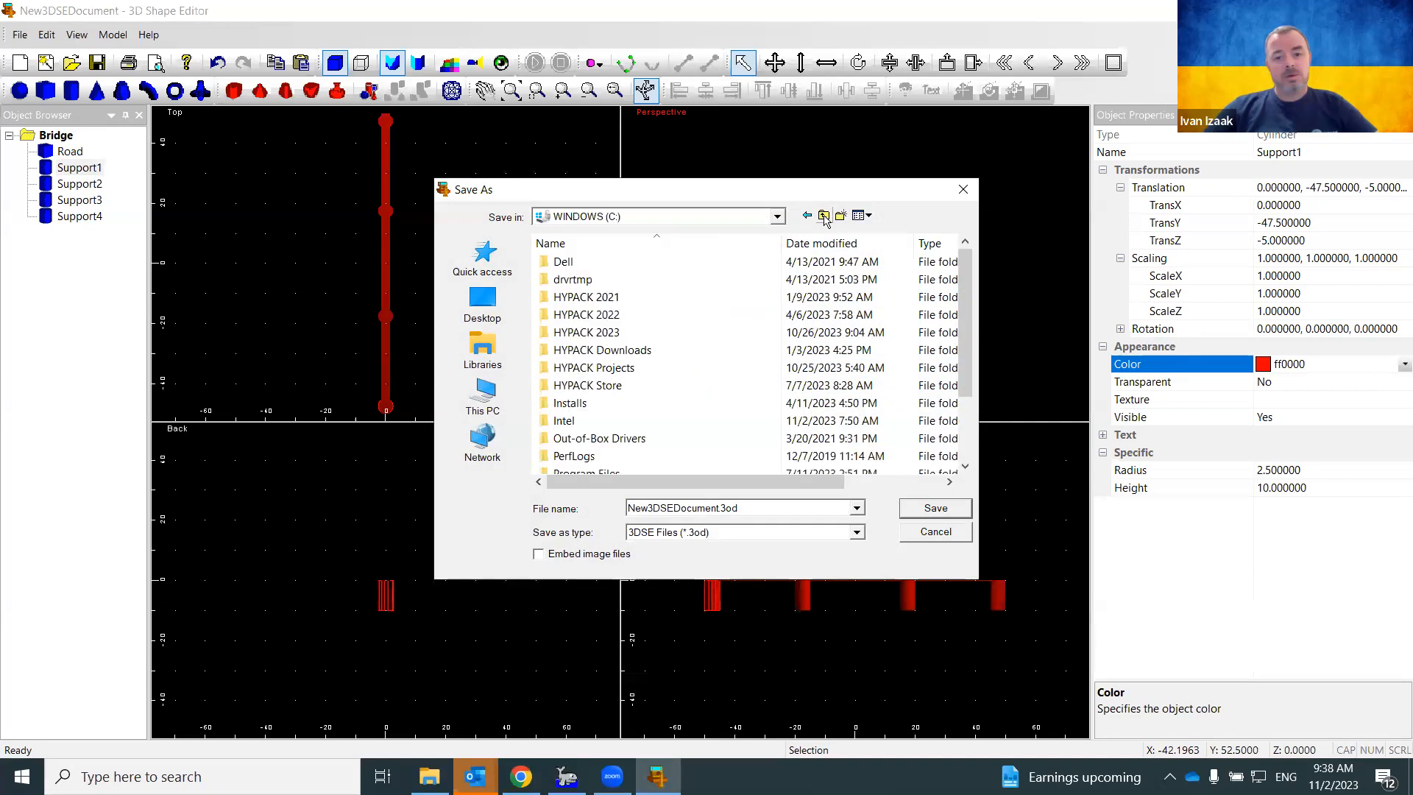
{"action": "double_click", "coordinate": [596, 336]}
{"action": "scroll", "coordinate": [599, 343], "scroll_direction": "down", "scroll_amount": 1}
{"action": "scroll", "coordinate": [598, 346], "scroll_direction": "down", "scroll_amount": 1}
{"action": "double_click", "coordinate": [597, 437]}
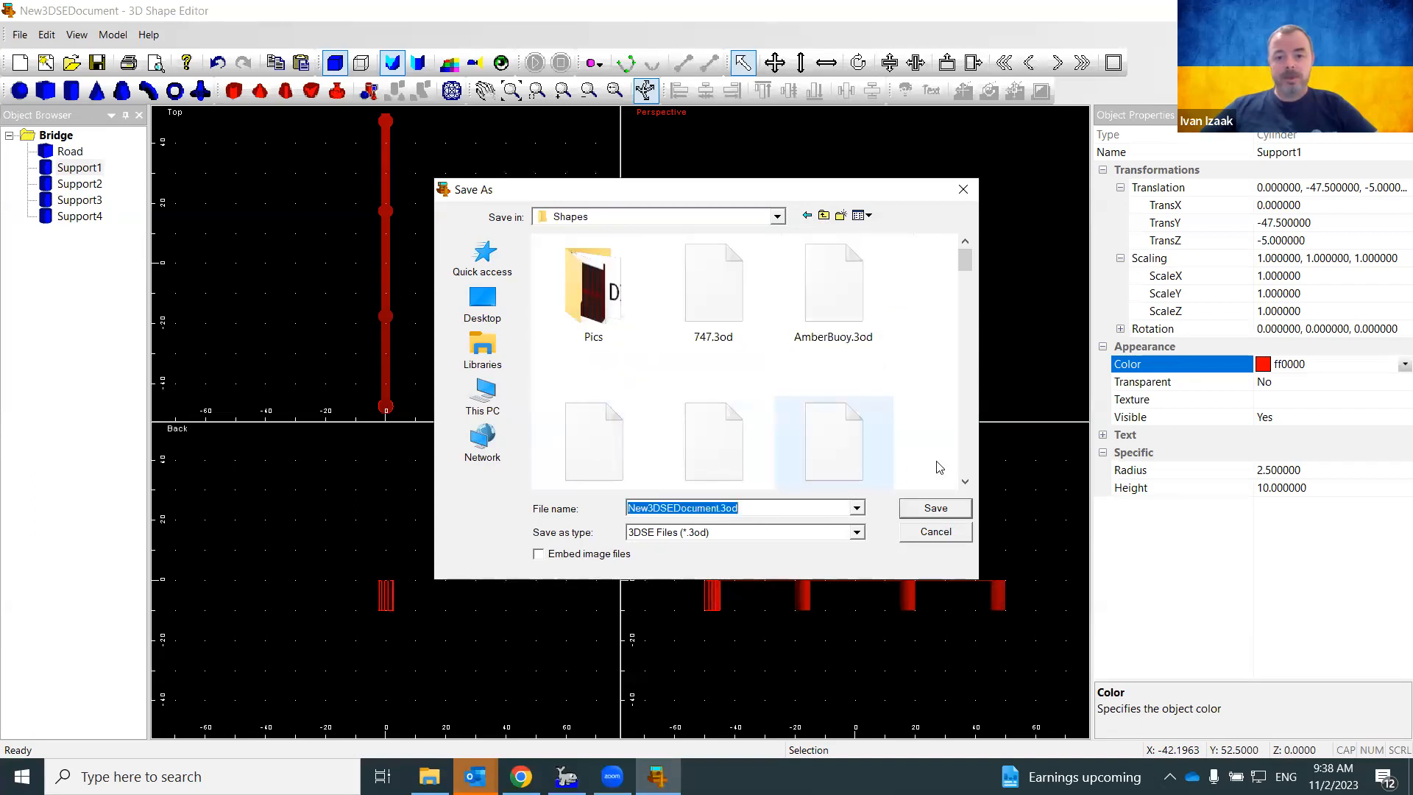
Overwrite the existing bridge .3od file with the model, then close the Shape Editor
{"action": "left_click", "coordinate": [964, 483]}
{"action": "left_click", "coordinate": [964, 483]}
{"action": "left_click", "coordinate": [965, 483]}
{"action": "left_click", "coordinate": [965, 482]}
{"action": "left_click", "coordinate": [964, 483]}
{"action": "left_click", "coordinate": [964, 482]}
{"action": "left_click", "coordinate": [964, 483]}
{"action": "left_click", "coordinate": [964, 482]}
{"action": "left_click", "coordinate": [964, 483]}
{"action": "left_click", "coordinate": [965, 483]}
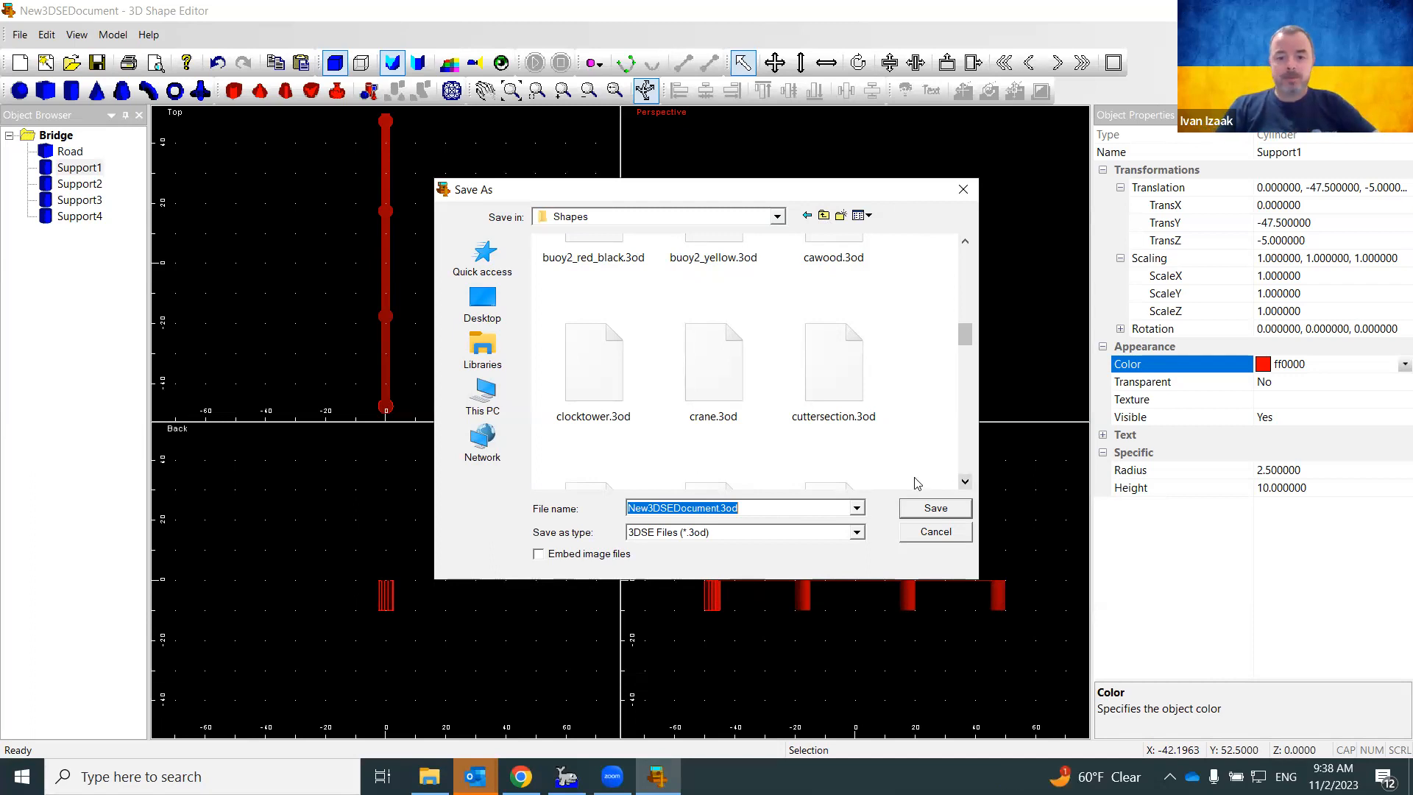
{"action": "left_click", "coordinate": [967, 481]}
{"action": "left_click", "coordinate": [967, 481]}
{"action": "left_click", "coordinate": [967, 482]}
{"action": "left_click", "coordinate": [968, 482]}
{"action": "left_click", "coordinate": [967, 483]}
{"action": "left_click", "coordinate": [828, 309]}
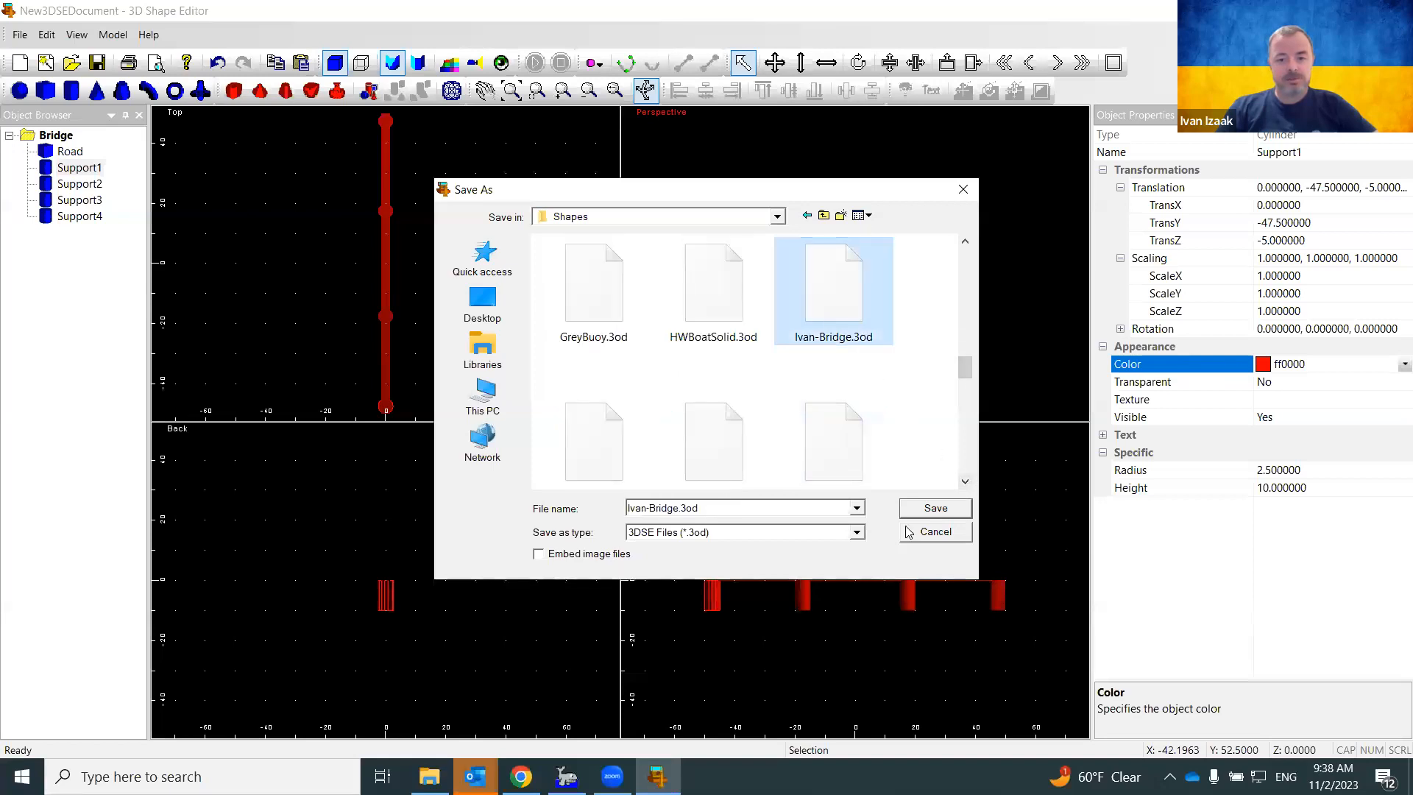
{"action": "left_click", "coordinate": [936, 509]}
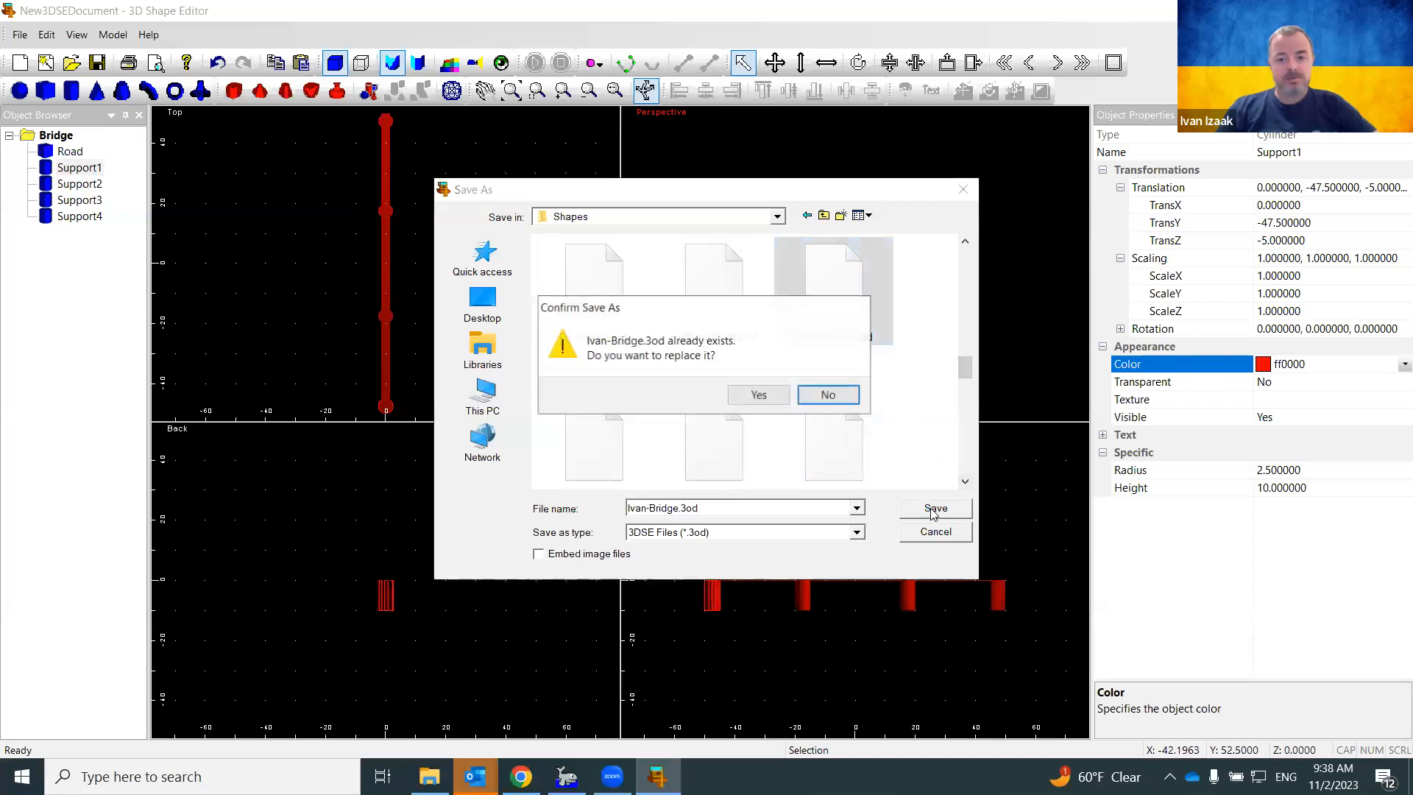
{"action": "left_click", "coordinate": [758, 396]}
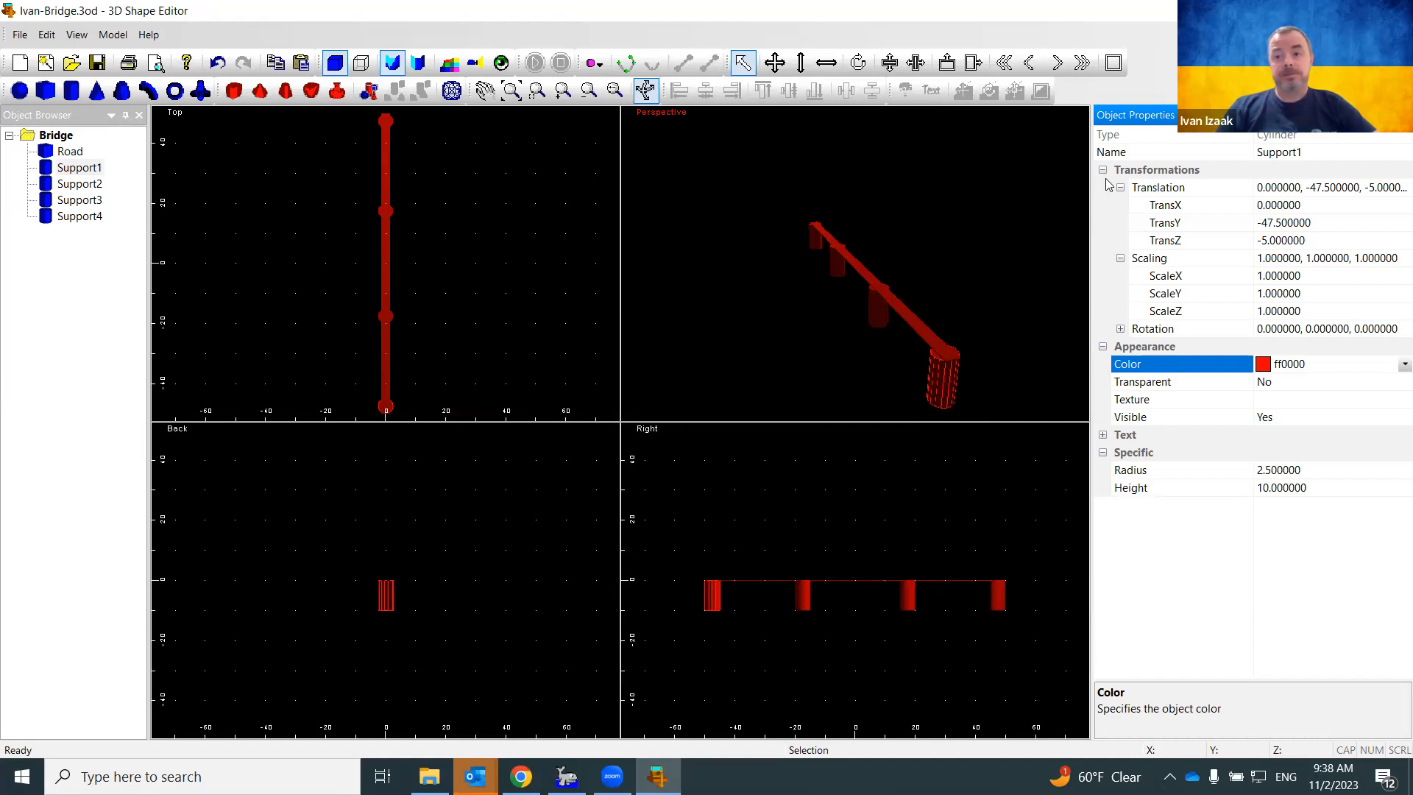
{"action": "left_click", "coordinate": [1394, 11]}
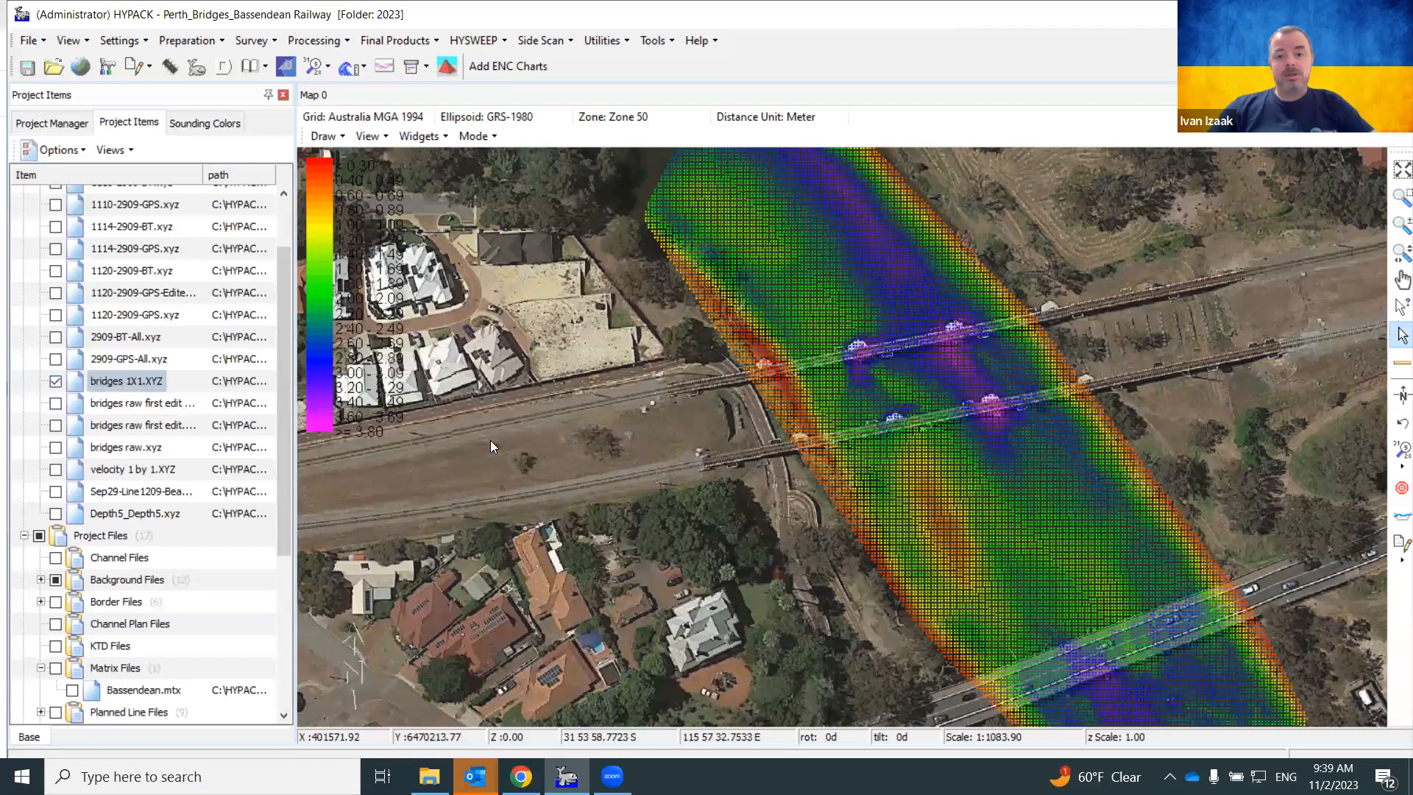
Measure distance and bearing across the bridges on the survey map
{"action": "right_click_drag", "start_coordinate": [736, 489], "coordinate": [600, 424]}
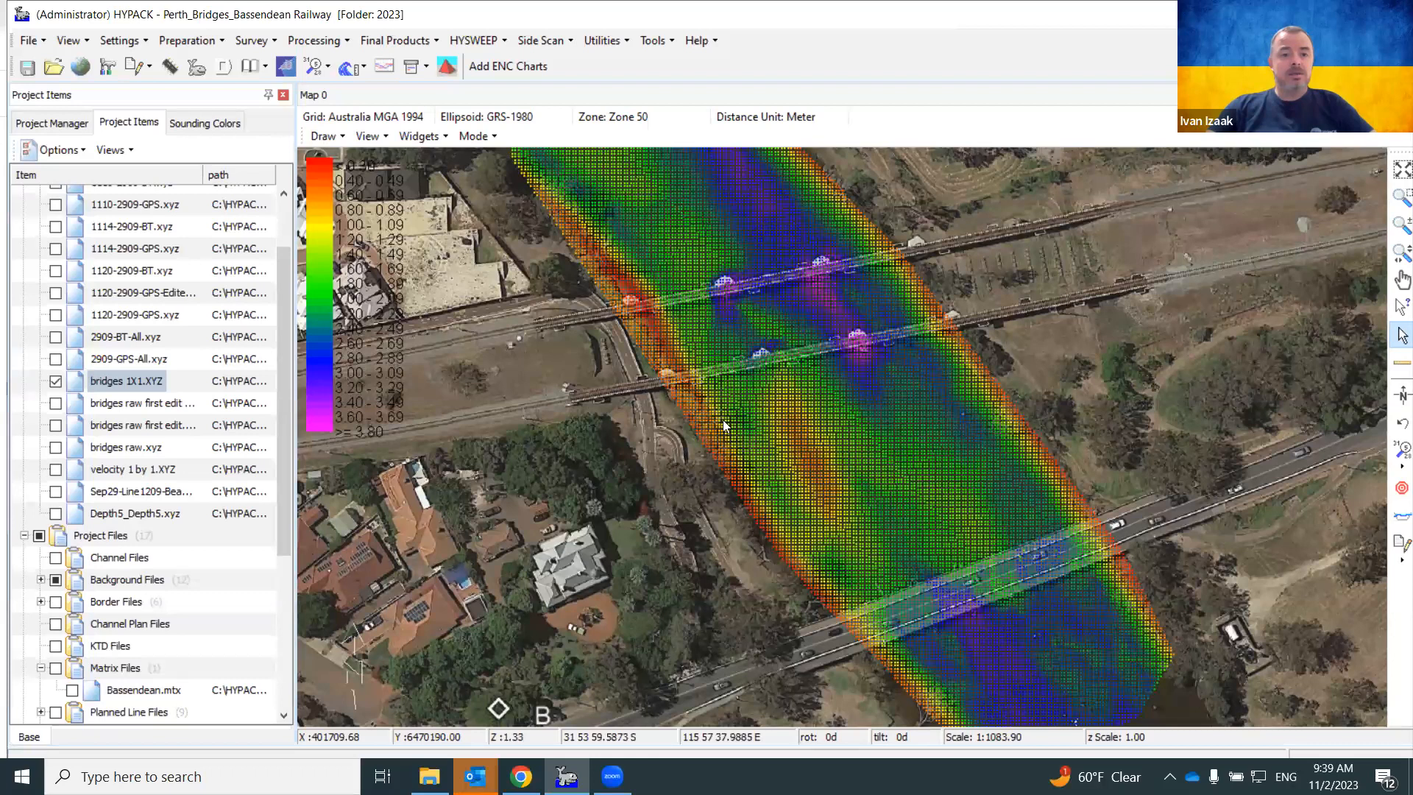
Launch the 3D Terrain Viewer from Final Products and load bridges 1X1.XYZ as an XYZ file
{"action": "left_click", "coordinate": [377, 46]}
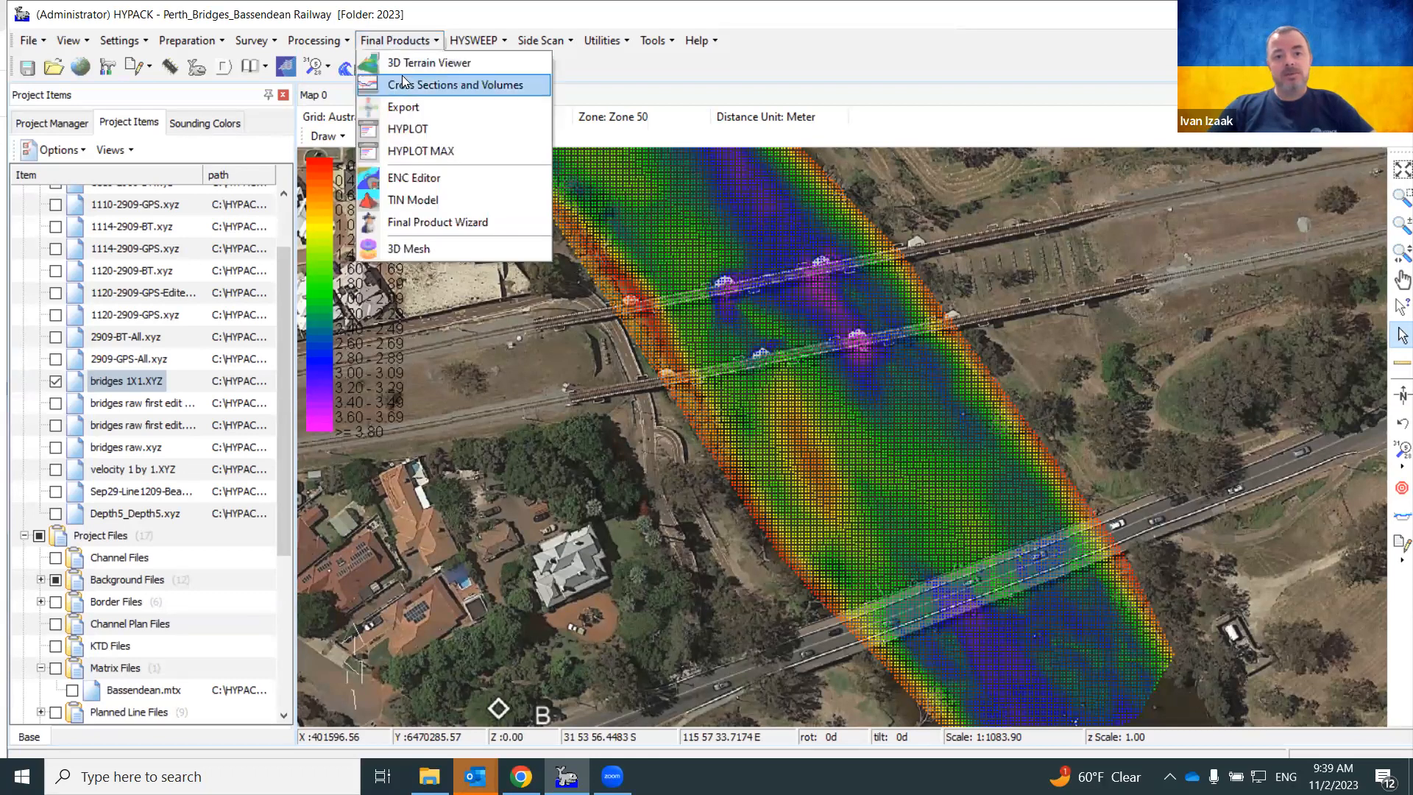
{"action": "left_click", "coordinate": [428, 63]}
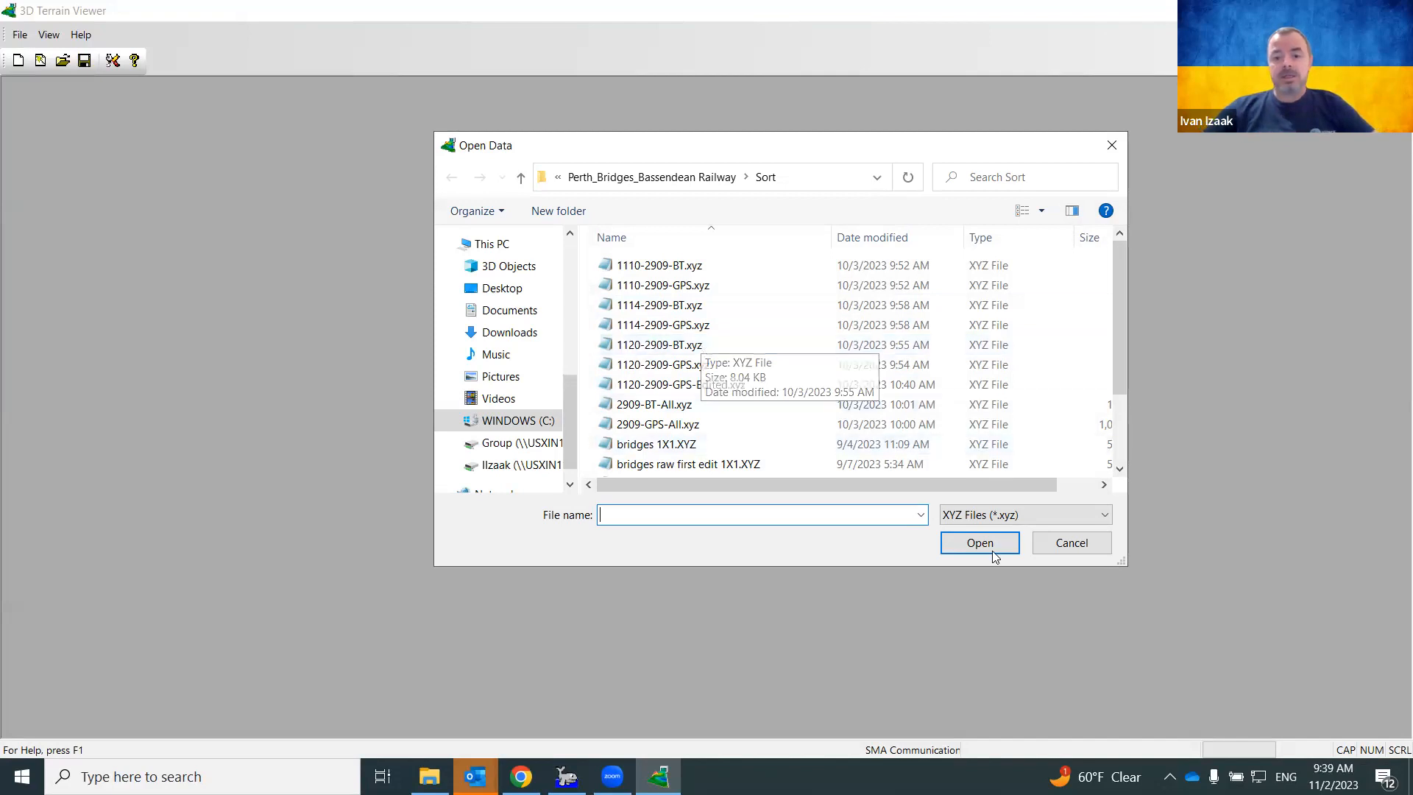
{"action": "left_click", "coordinate": [1069, 519]}
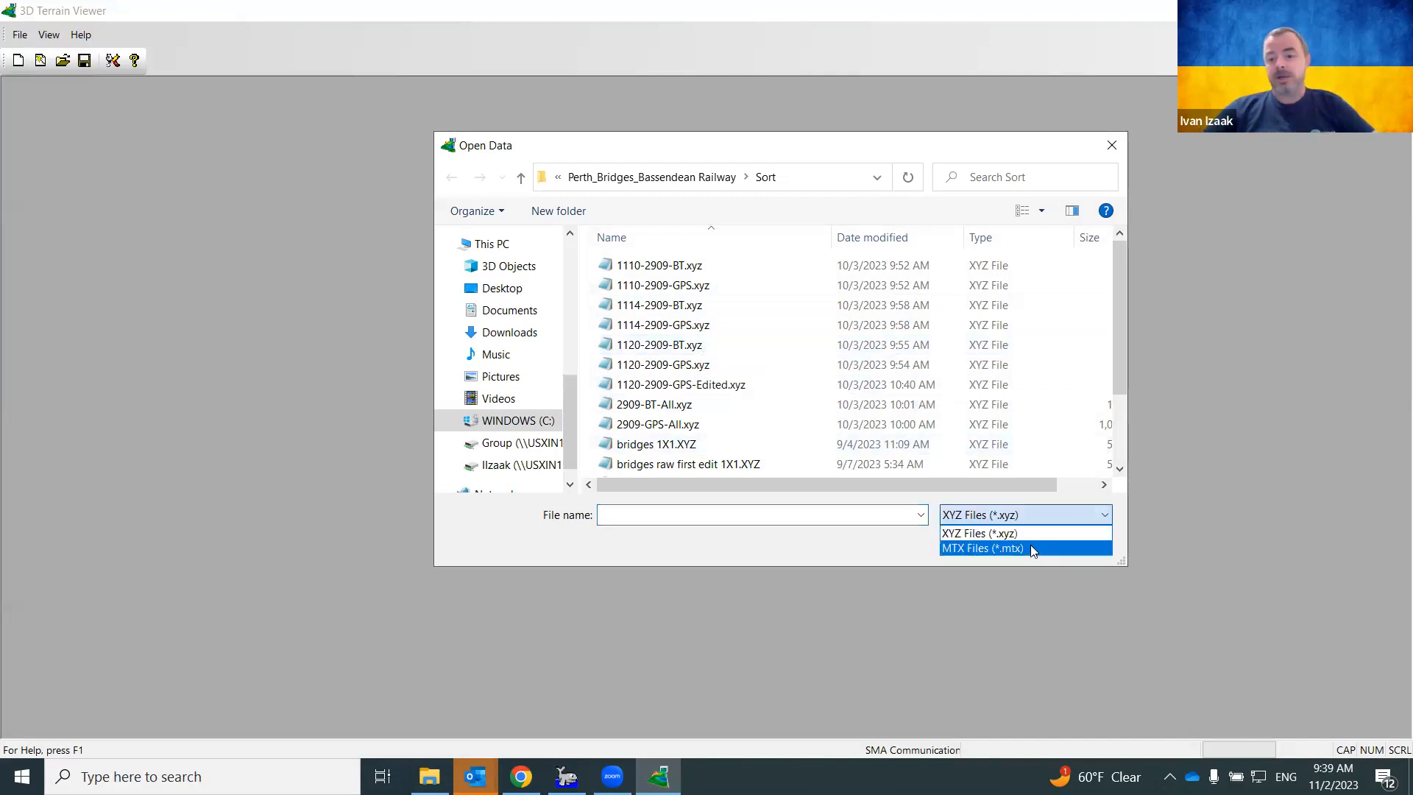
{"action": "left_click", "coordinate": [1045, 518]}
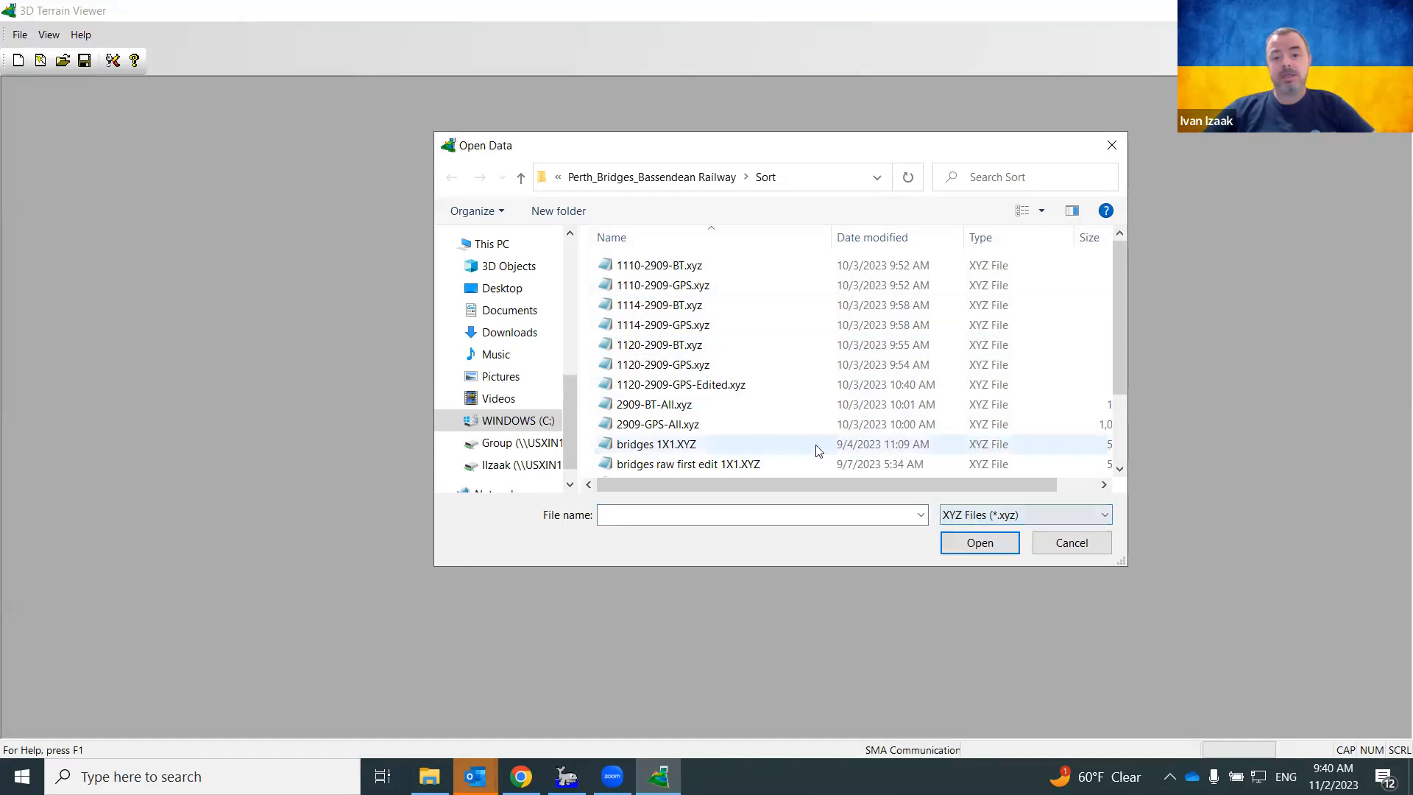
{"action": "double_click", "coordinate": [724, 445]}
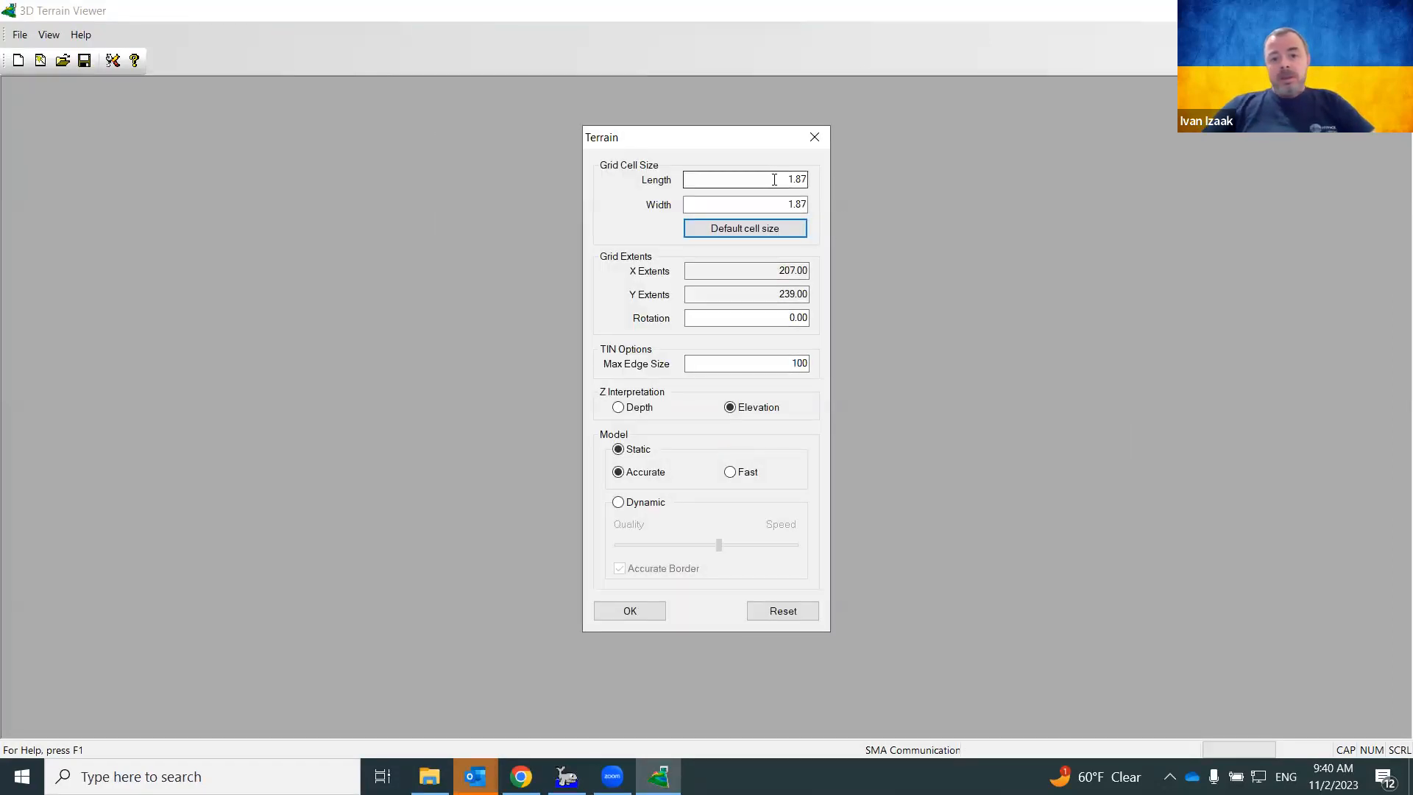
{"action": "double_click", "coordinate": [797, 179]}
{"action": "left_click", "coordinate": [784, 203]}
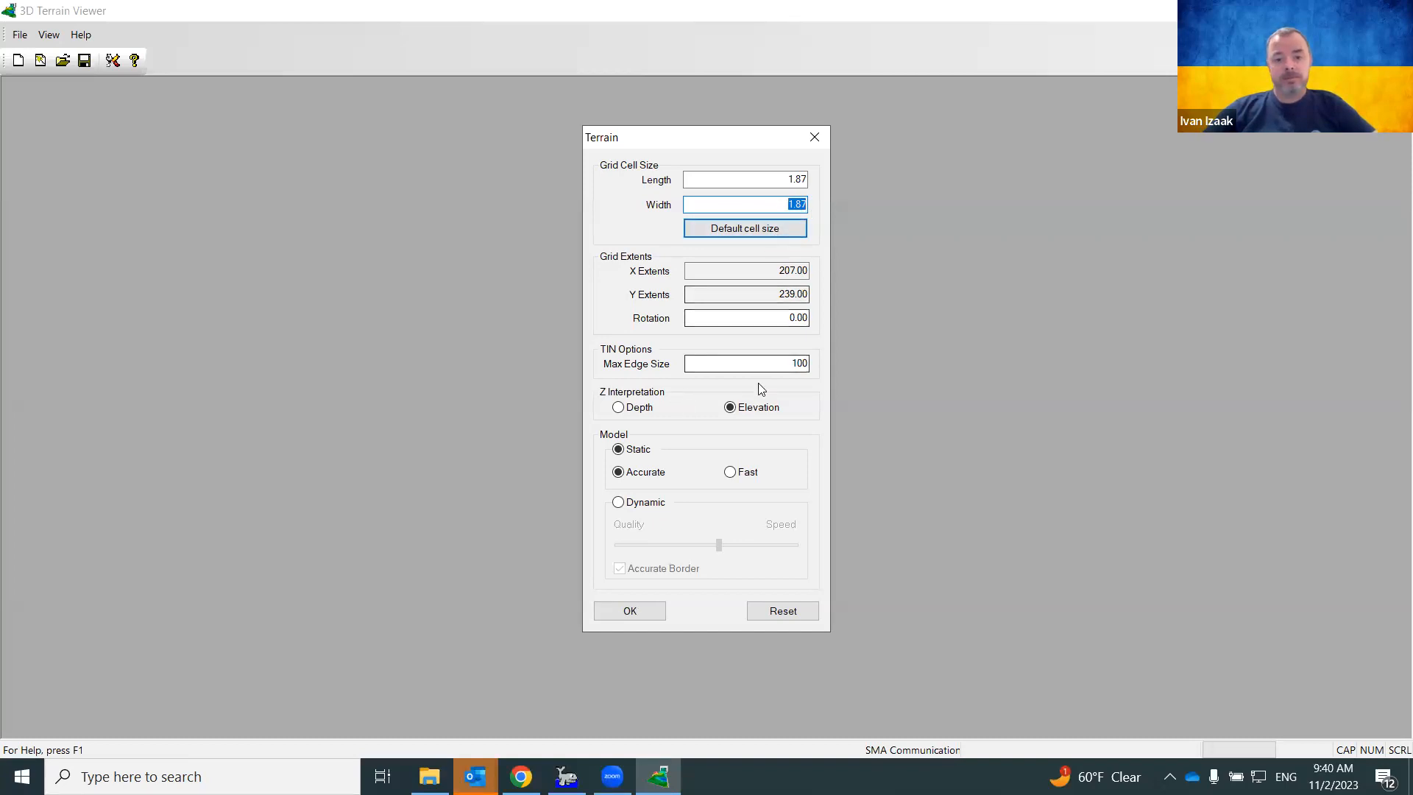
{"action": "left_click", "coordinate": [791, 363]}
{"action": "left_click_drag", "start_coordinate": [791, 363], "coordinate": [817, 367]}
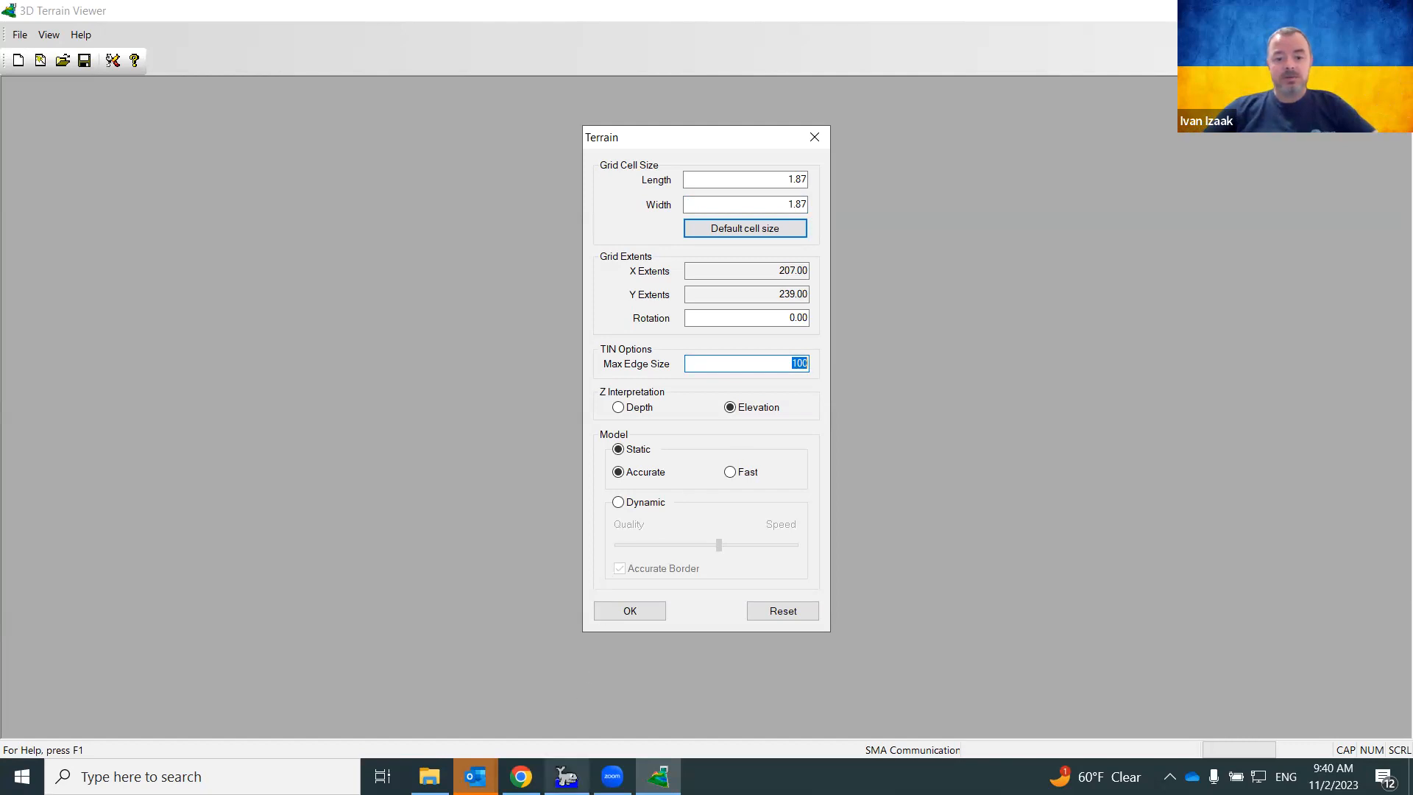
{"action": "mouse_move", "coordinate": [566, 776]}
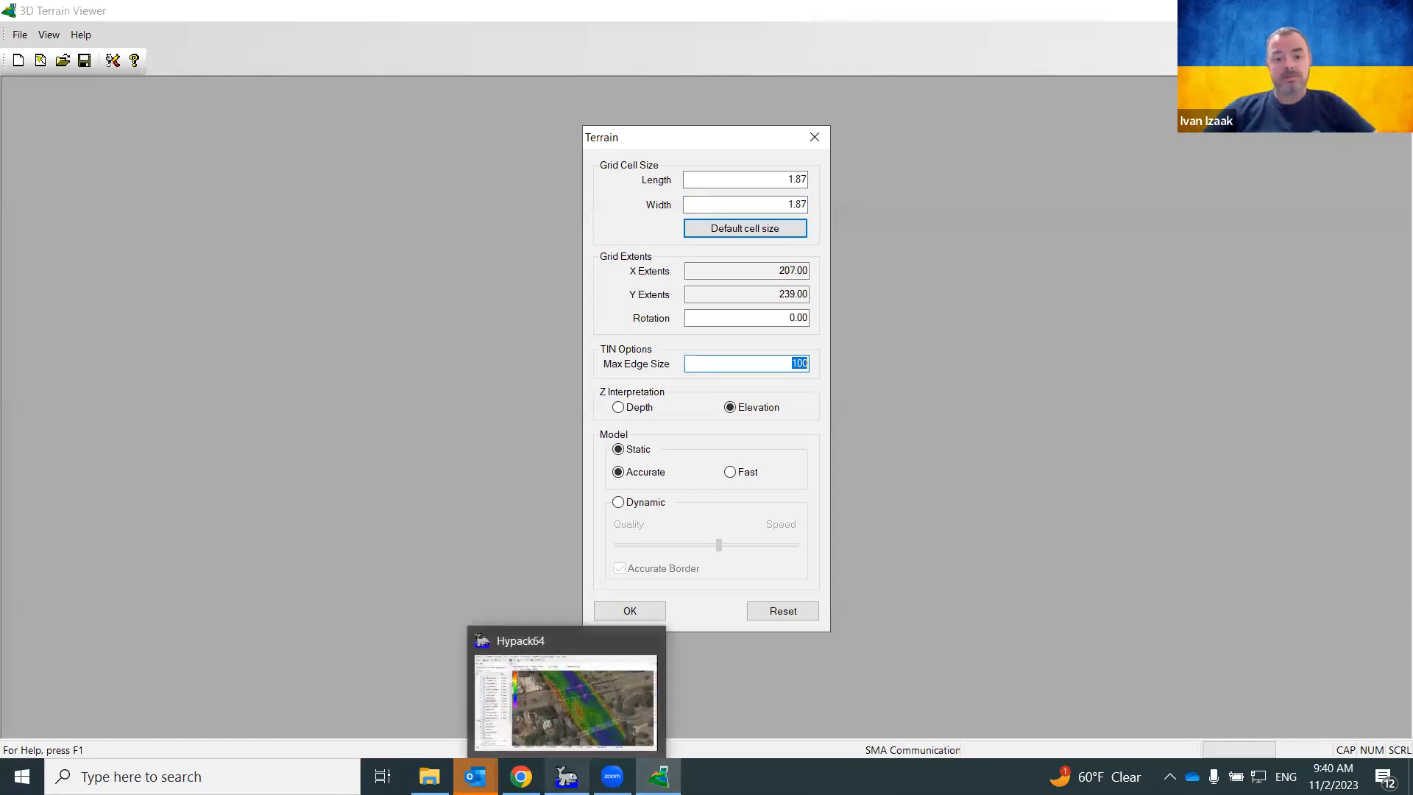
Bring the HYPACK map forward, measure along the river, and recentre on the railway bridges
{"action": "left_click", "coordinate": [565, 703]}
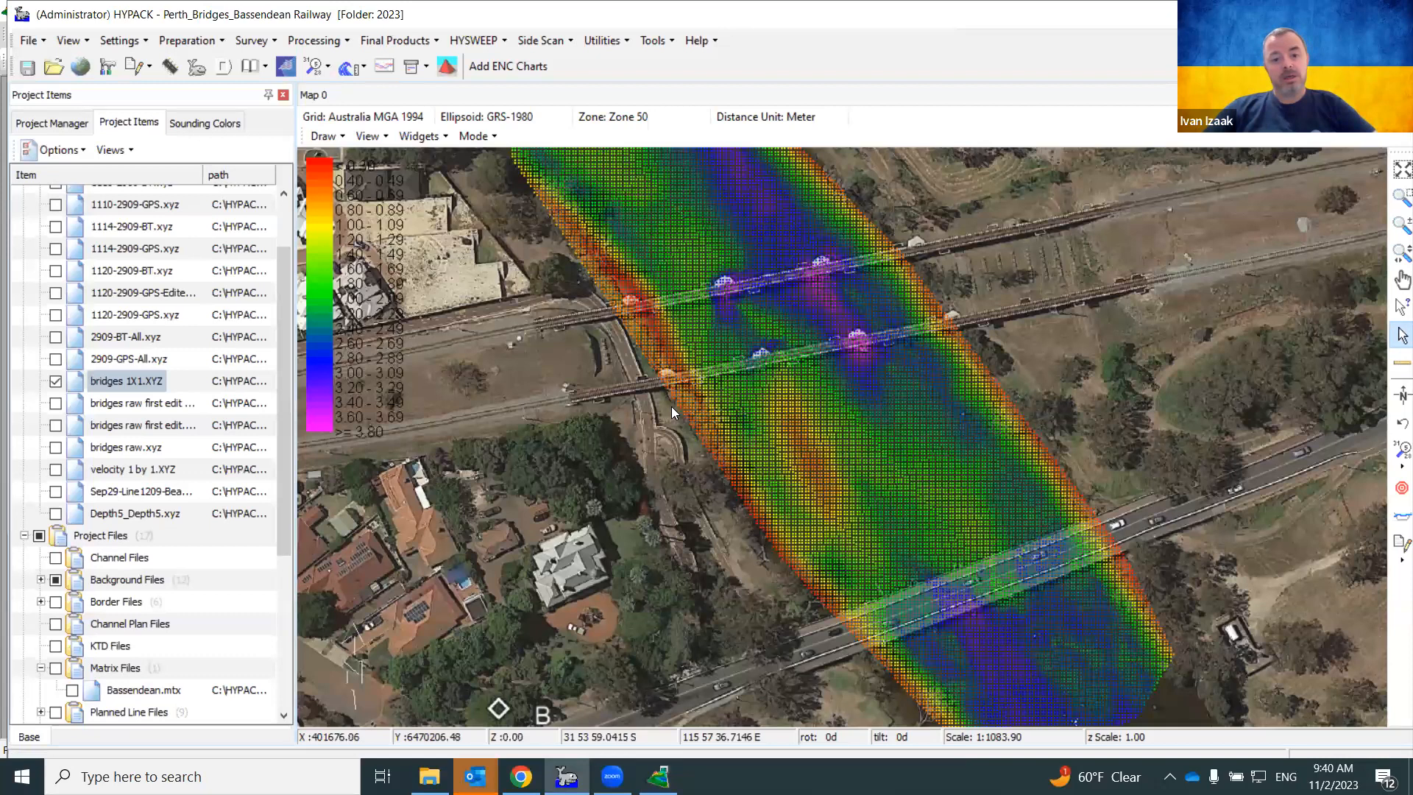
{"action": "scroll", "coordinate": [691, 380], "scroll_direction": "down", "scroll_amount": 1}
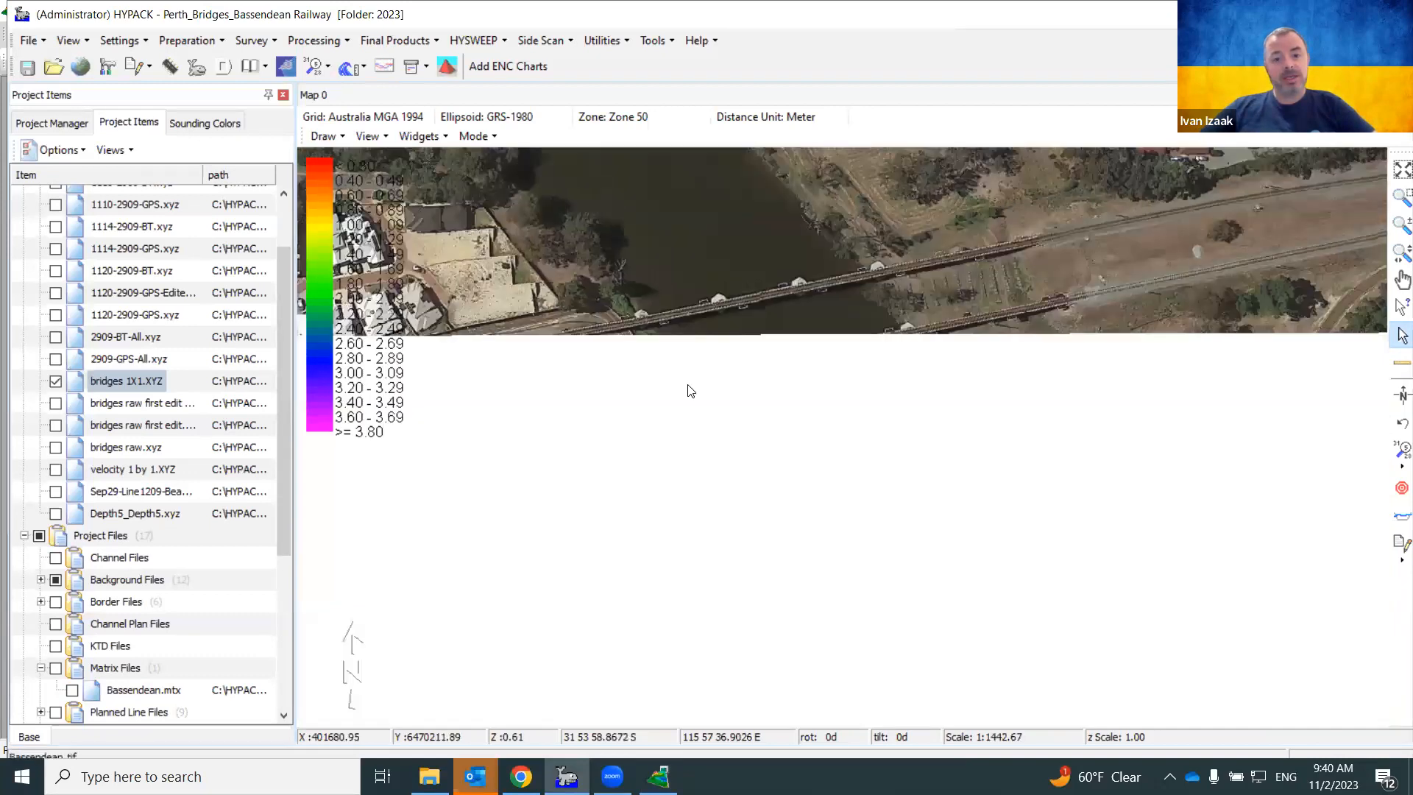
{"action": "scroll", "coordinate": [687, 384], "scroll_direction": "down", "scroll_amount": 1}
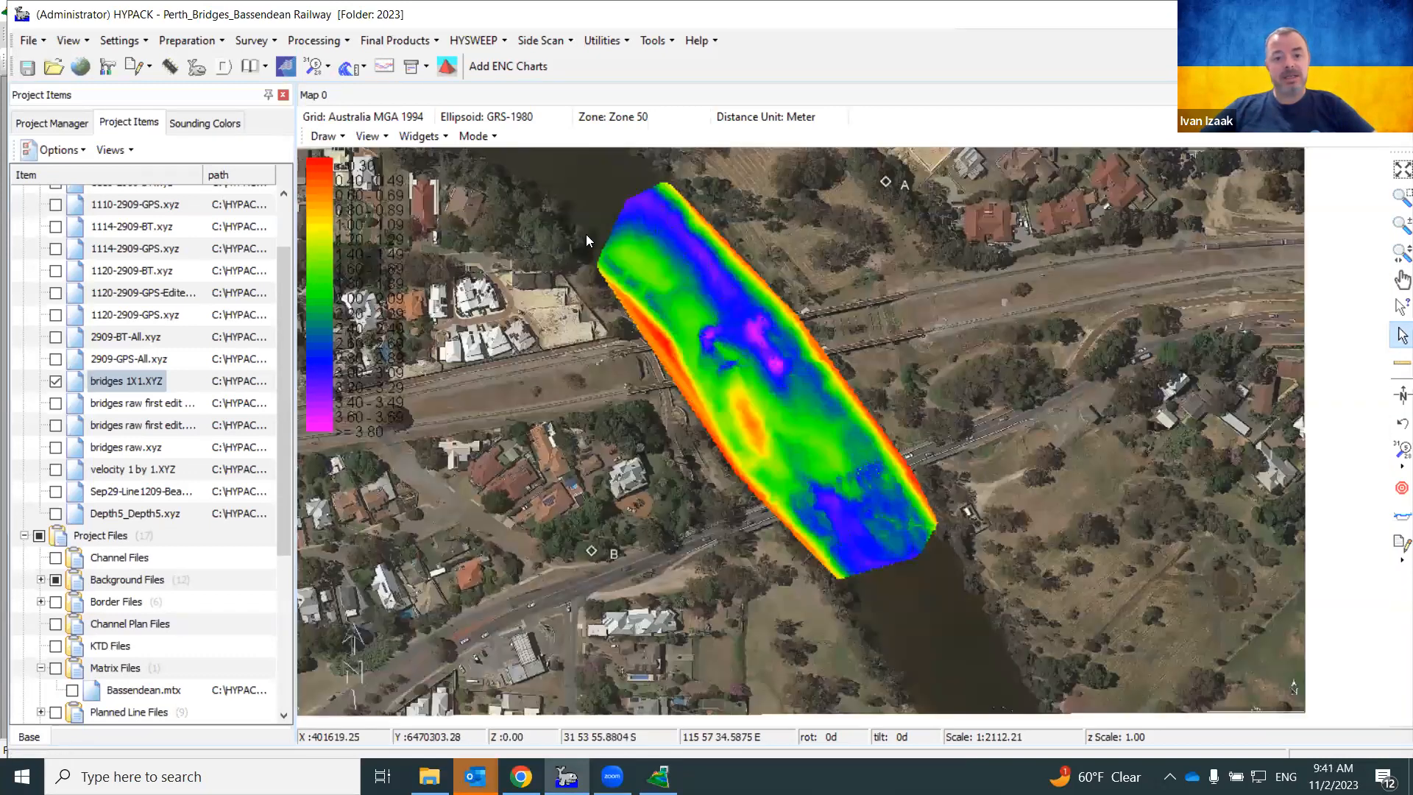
{"action": "scroll", "coordinate": [587, 234], "scroll_direction": "up", "scroll_amount": 2}
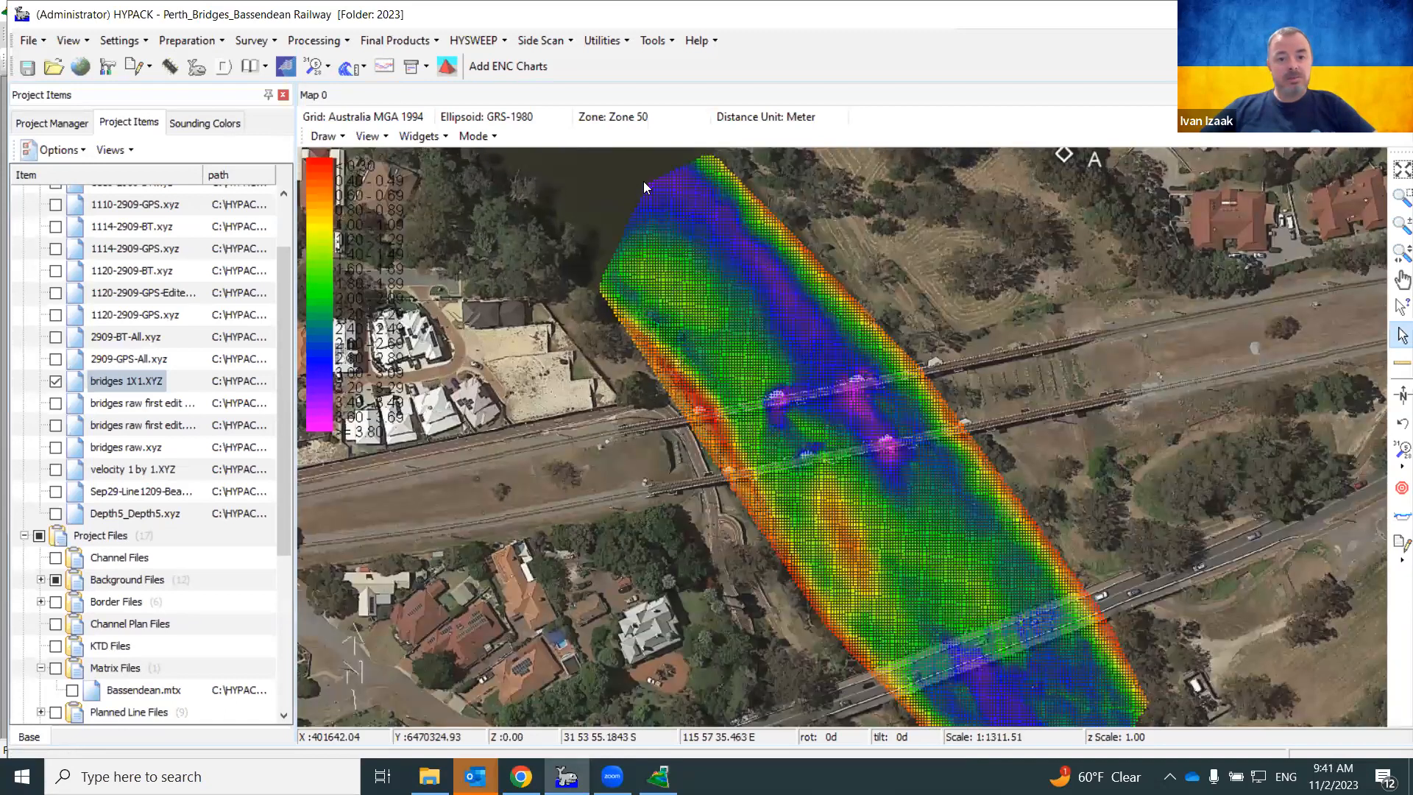
{"action": "left_click_drag", "start_coordinate": [645, 186], "coordinate": [605, 285]}
{"action": "scroll", "coordinate": [604, 277], "scroll_direction": "up", "scroll_amount": 1}
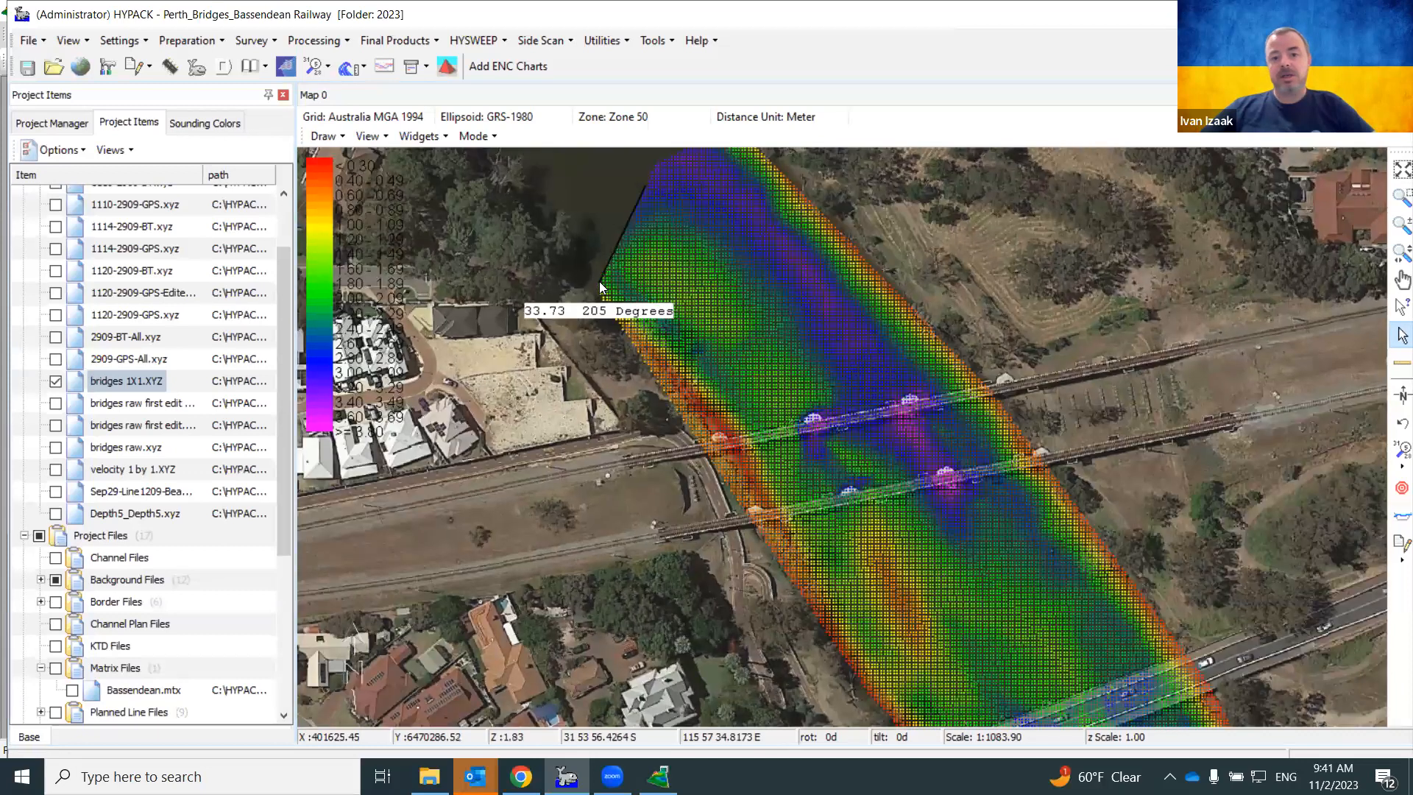
{"action": "left_click_drag", "start_coordinate": [600, 280], "coordinate": [600, 280]}
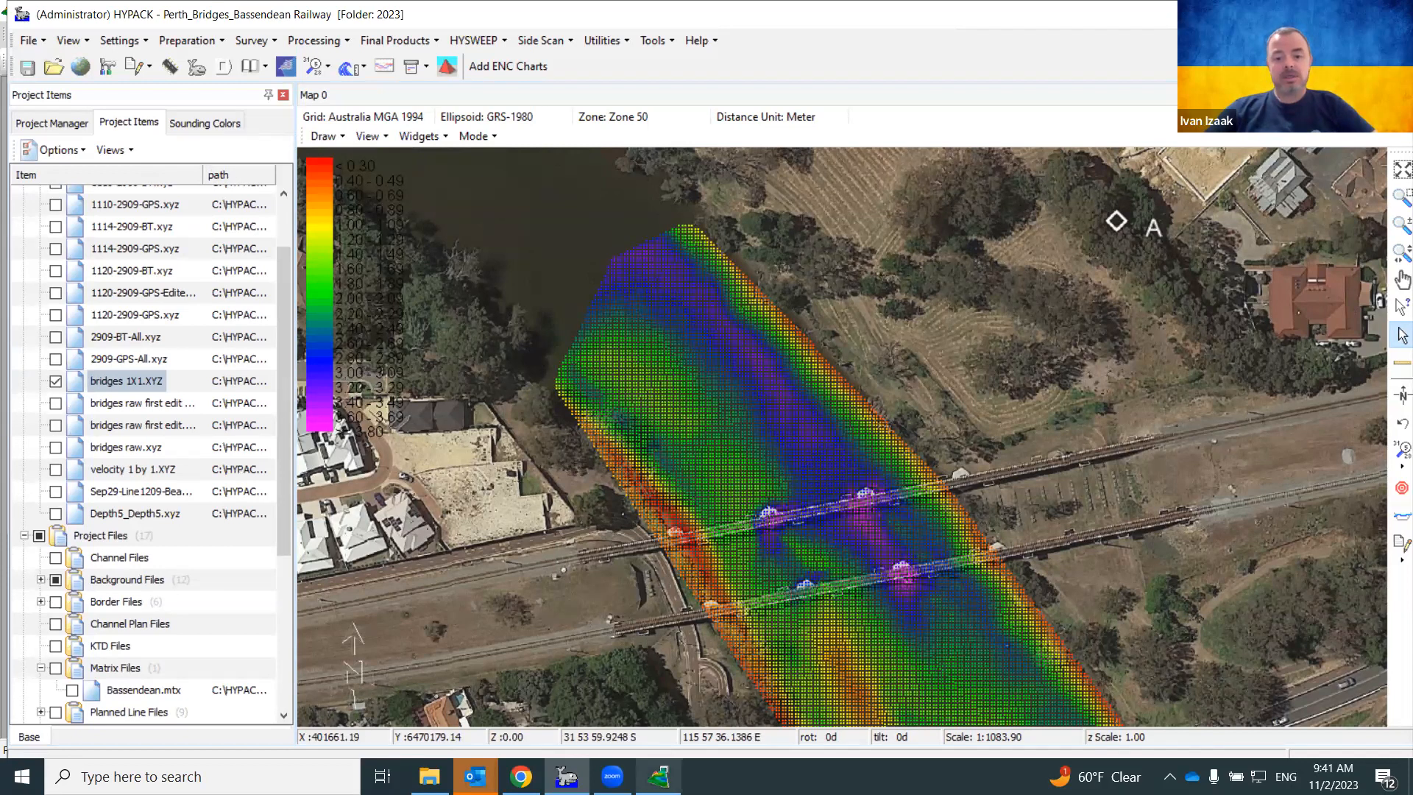
{"action": "mouse_move", "coordinate": [657, 776]}
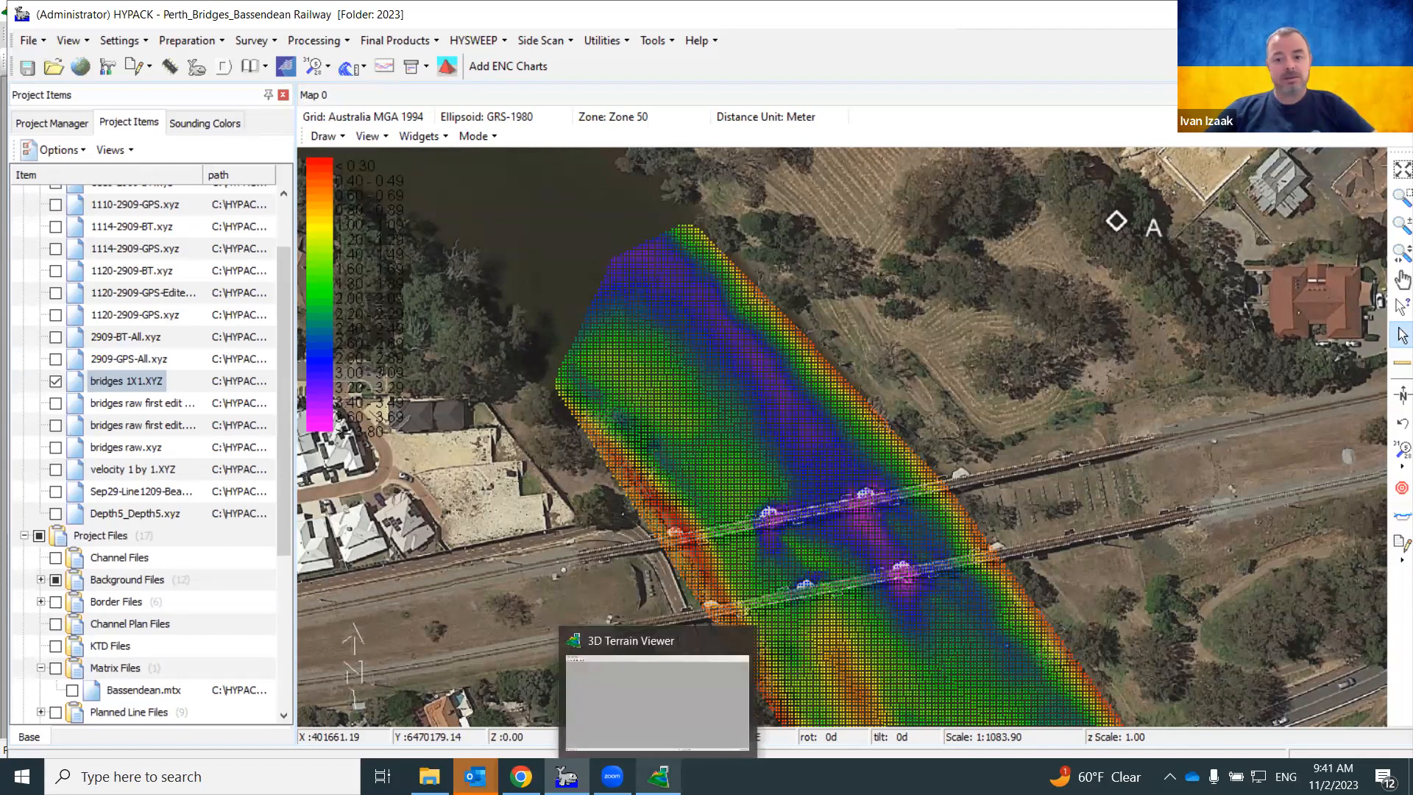
Build the terrain with Z Interpretation set to Depth in the Terrain dialog
{"action": "left_click", "coordinate": [657, 695]}
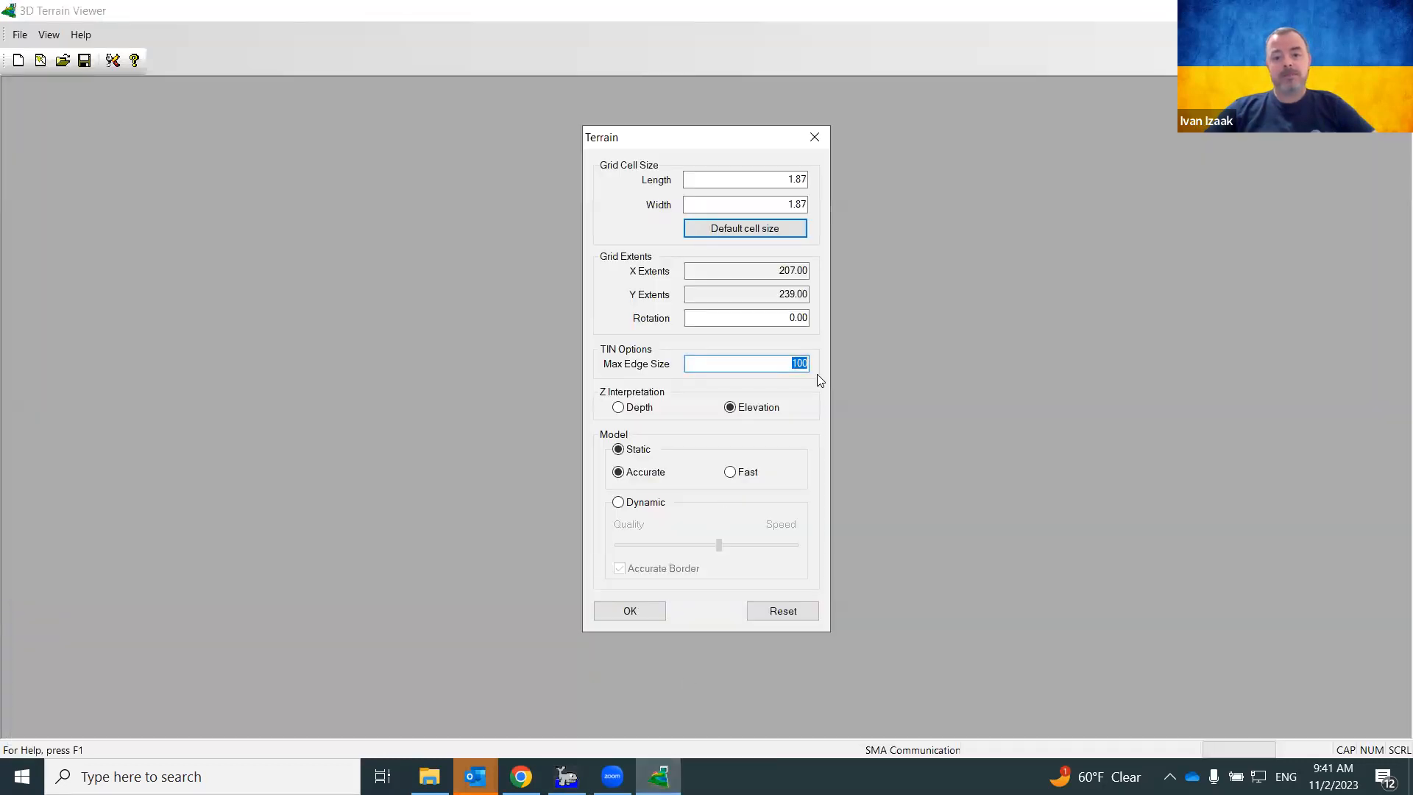
{"action": "left_click", "coordinate": [620, 409]}
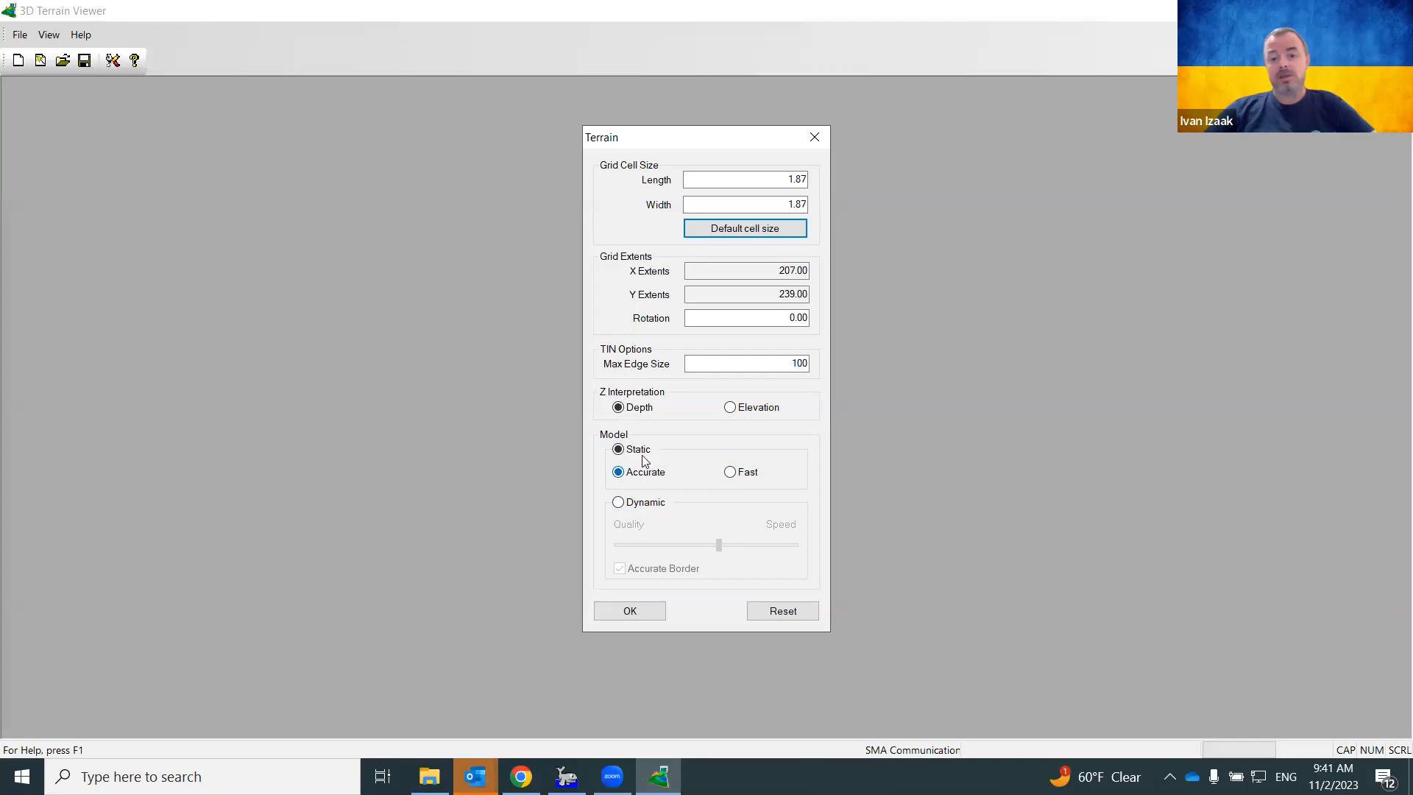
{"action": "left_click", "coordinate": [636, 611]}
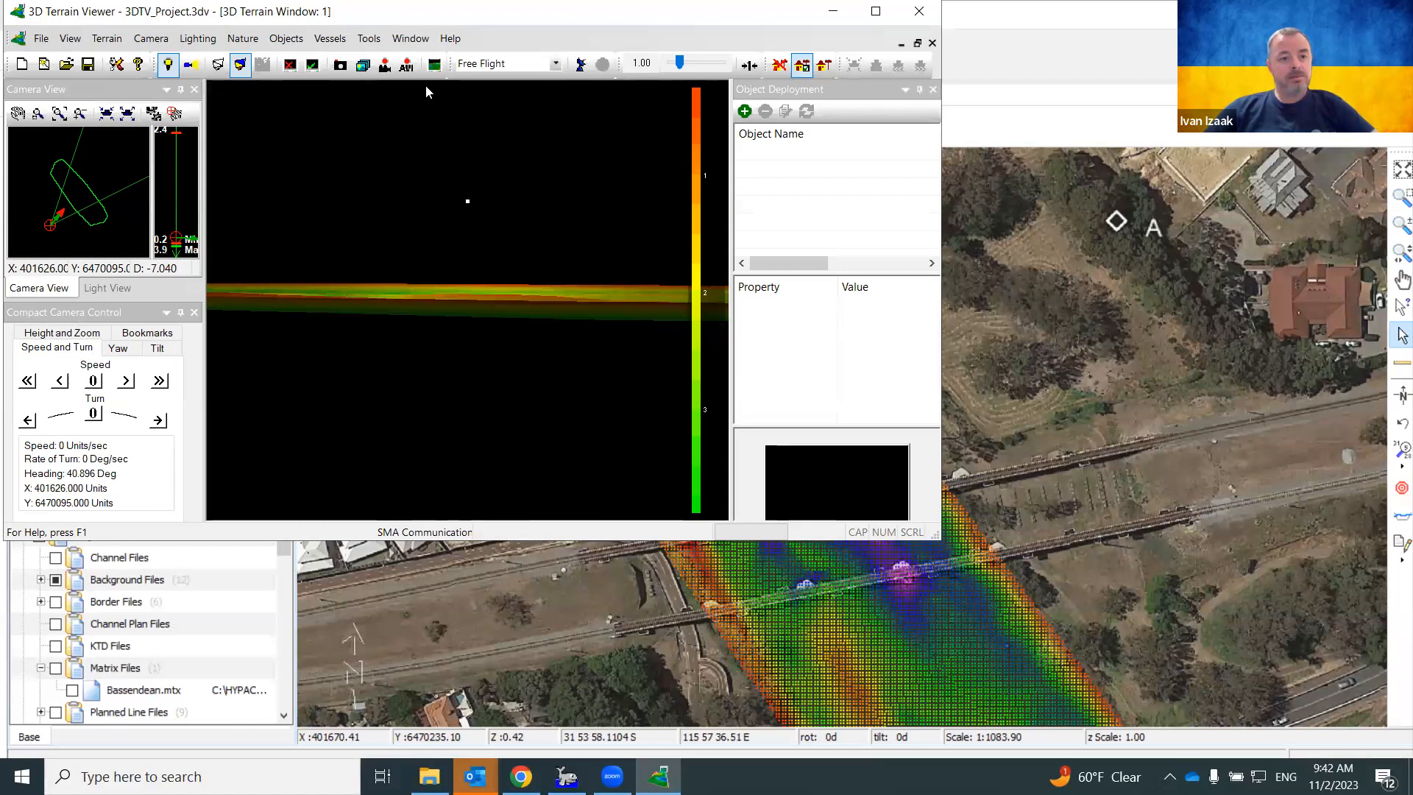
{"action": "double_click", "coordinate": [373, 11]}
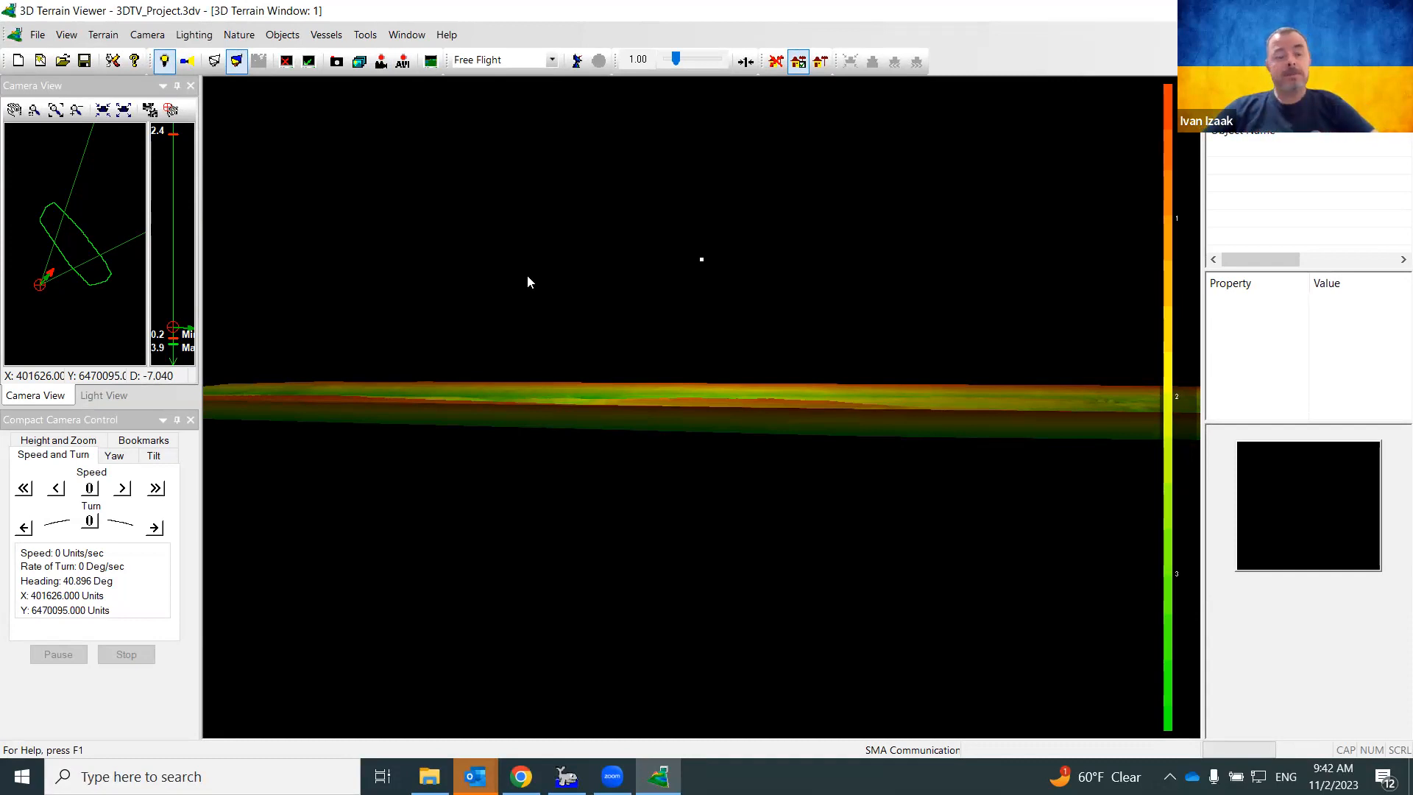
{"action": "left_click", "coordinate": [67, 35]}
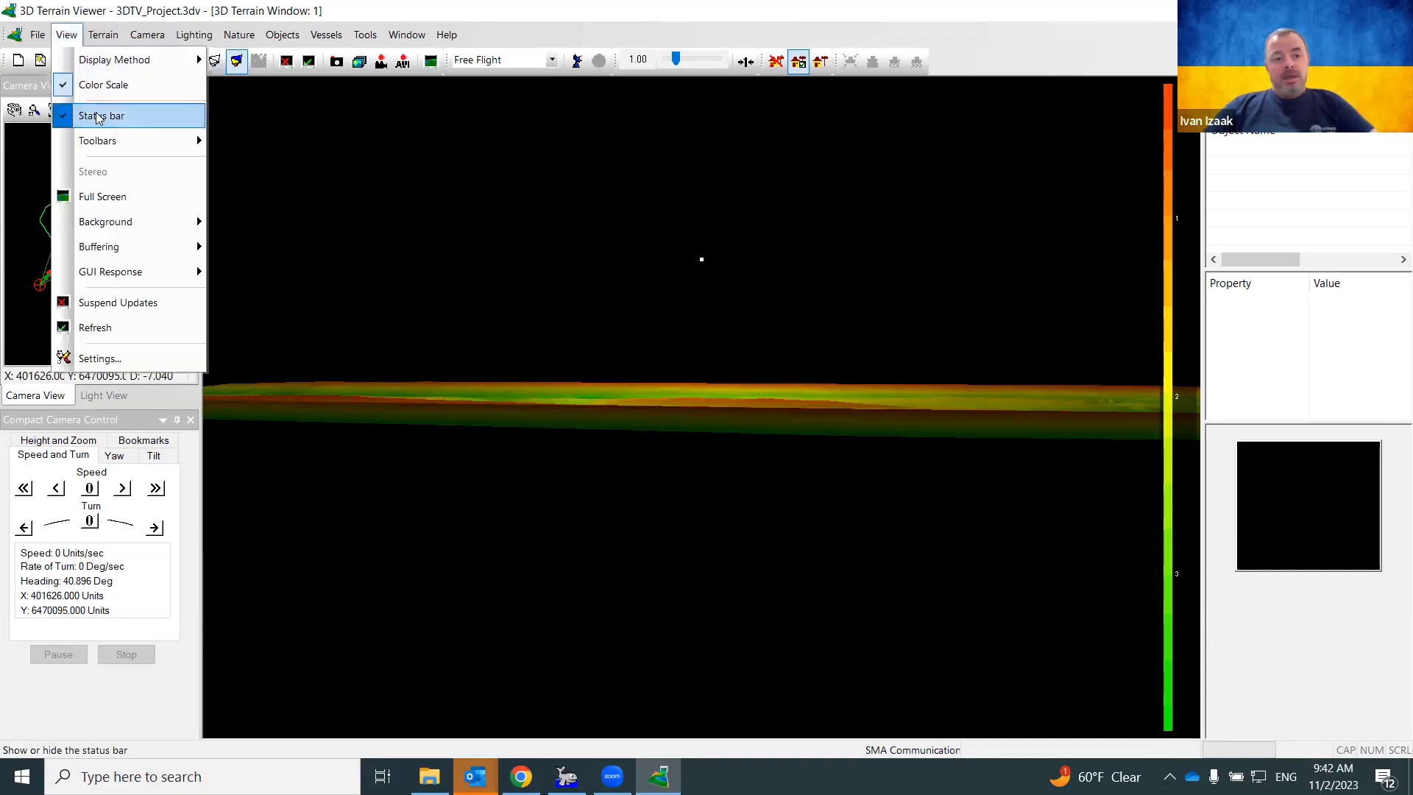
{"action": "mouse_move", "coordinate": [111, 146]}
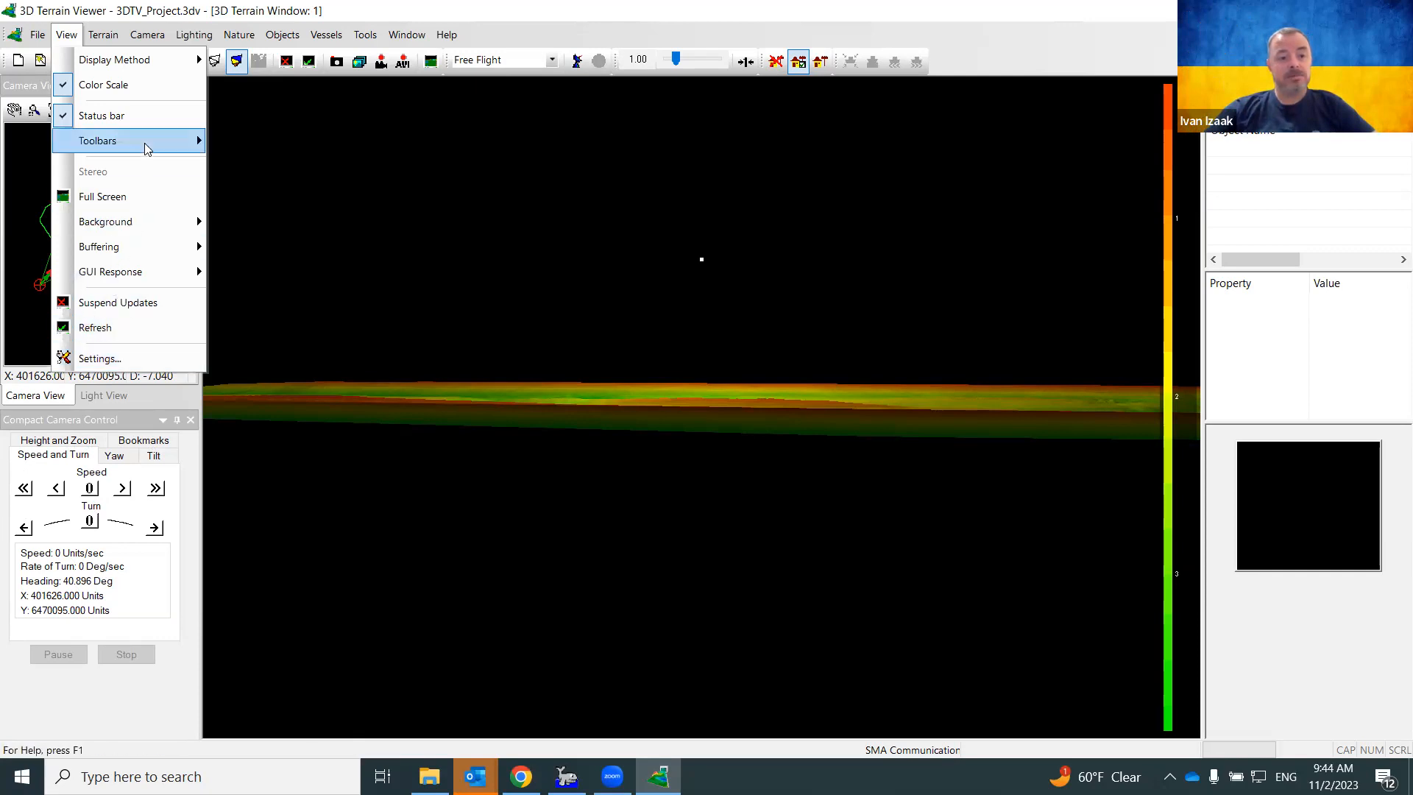
Dismiss the View menu unchanged and re-dock the lighting toolbar by its gripper
{"action": "mouse_move", "coordinate": [140, 142]}
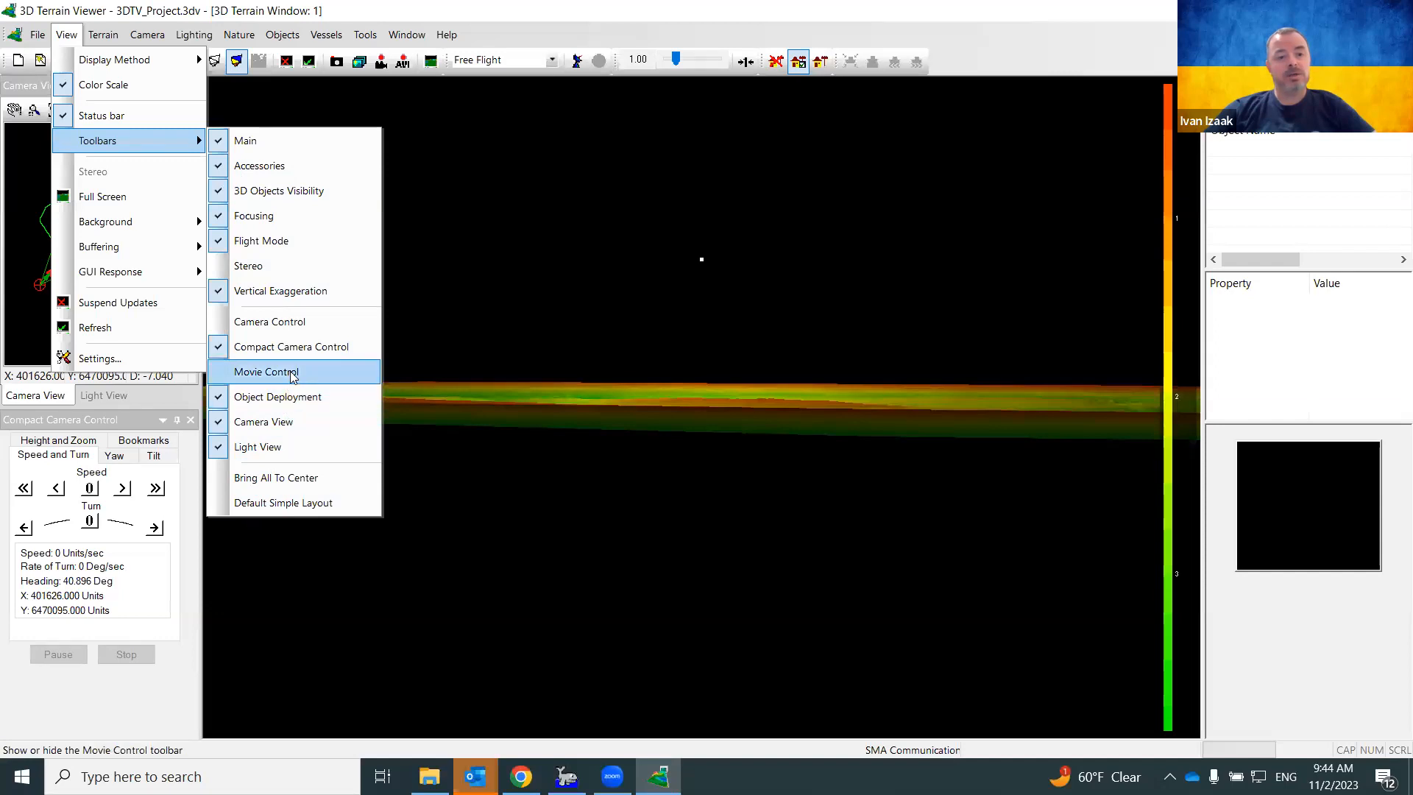
{"action": "left_click", "coordinate": [374, 8]}
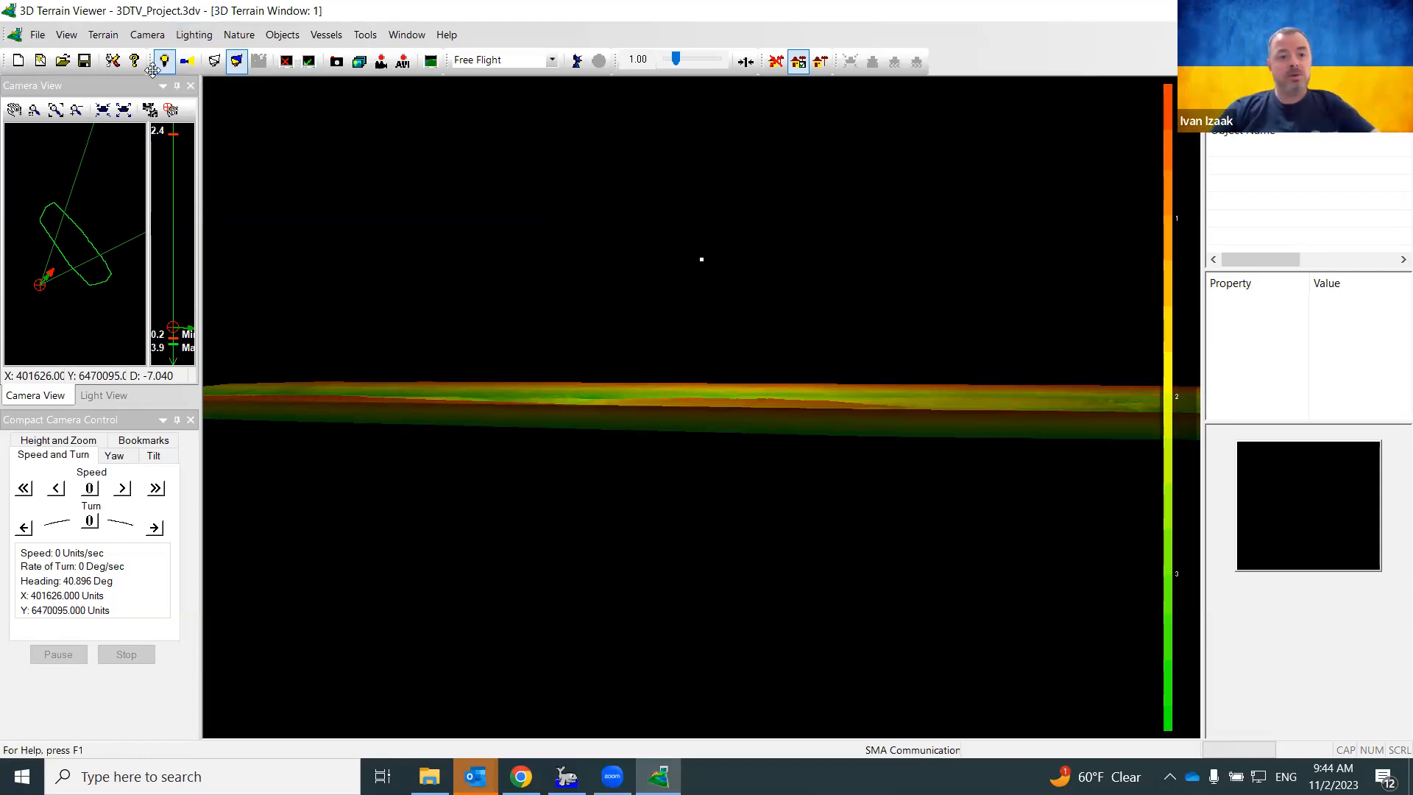
{"action": "mouse_move", "coordinate": [151, 61]}
{"action": "left_mouse_down"}
{"action": "mouse_move", "coordinate": [177, 73]}
{"action": "mouse_move", "coordinate": [159, 64]}
{"action": "left_mouse_up"}
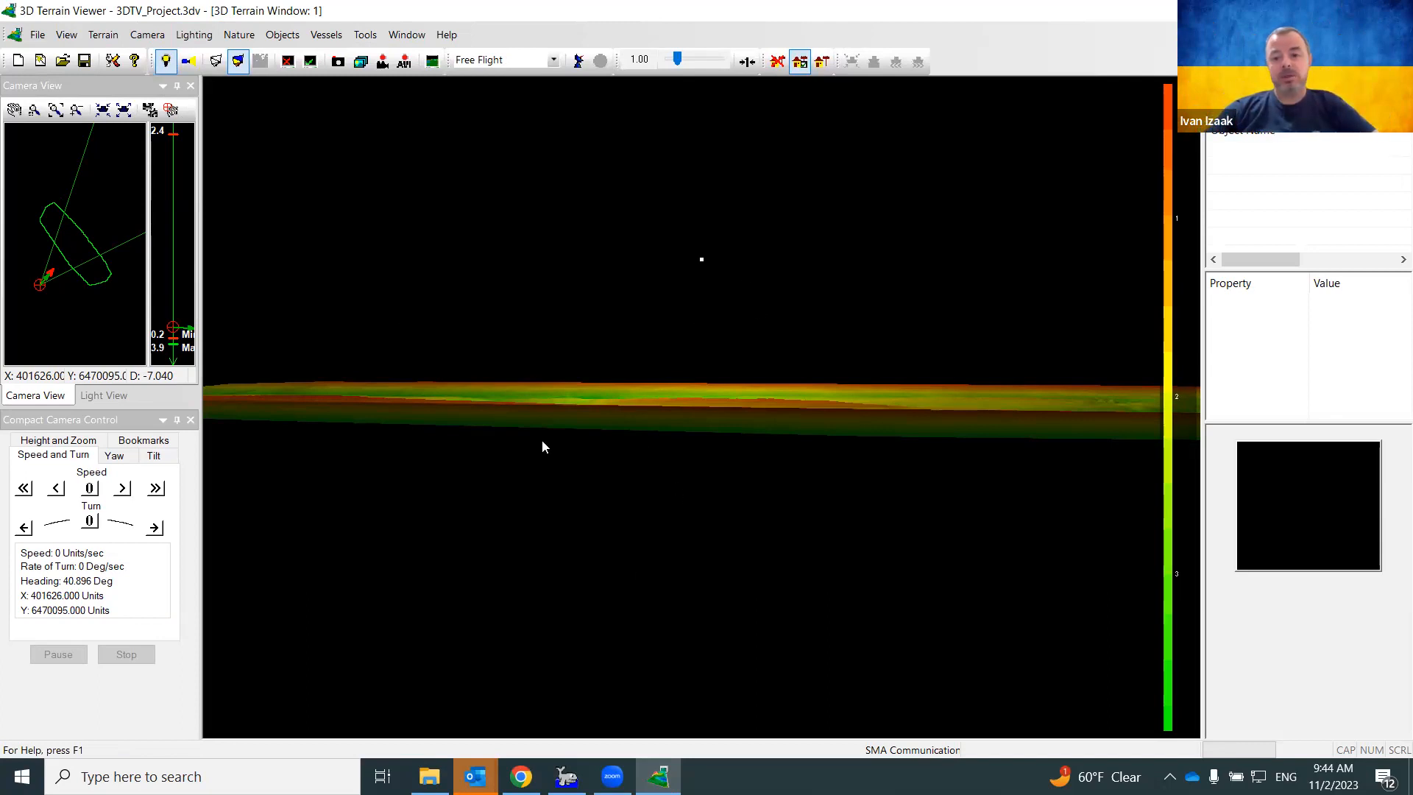
Move the camera marker to a new spot on the Camera View map and swing its view cone
{"action": "left_click", "coordinate": [103, 87]}
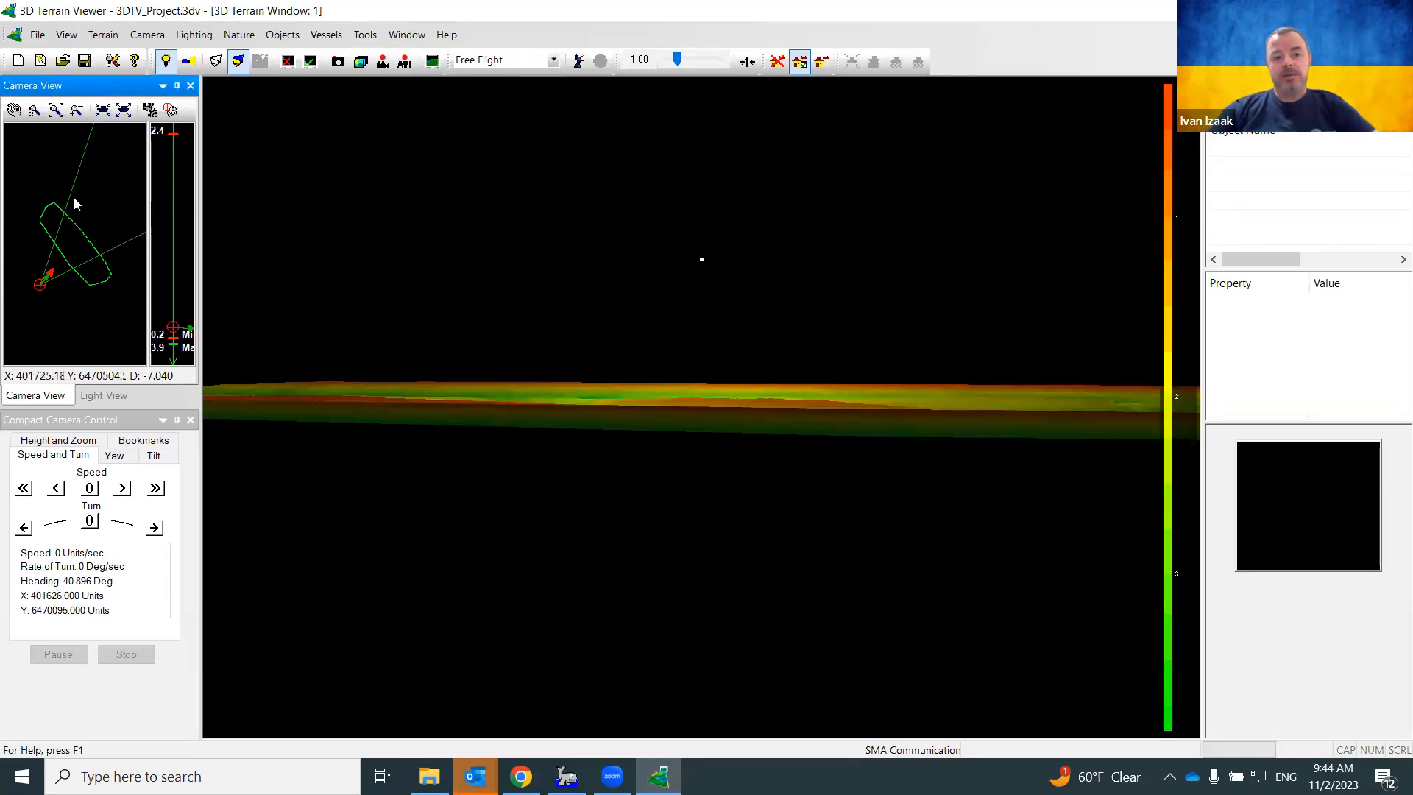
{"action": "mouse_move", "coordinate": [44, 290]}
{"action": "left_mouse_down"}
{"action": "mouse_move", "coordinate": [67, 308]}
{"action": "mouse_move", "coordinate": [39, 271]}
{"action": "mouse_move", "coordinate": [71, 262]}
{"action": "mouse_move", "coordinate": [54, 255]}
{"action": "left_mouse_up"}
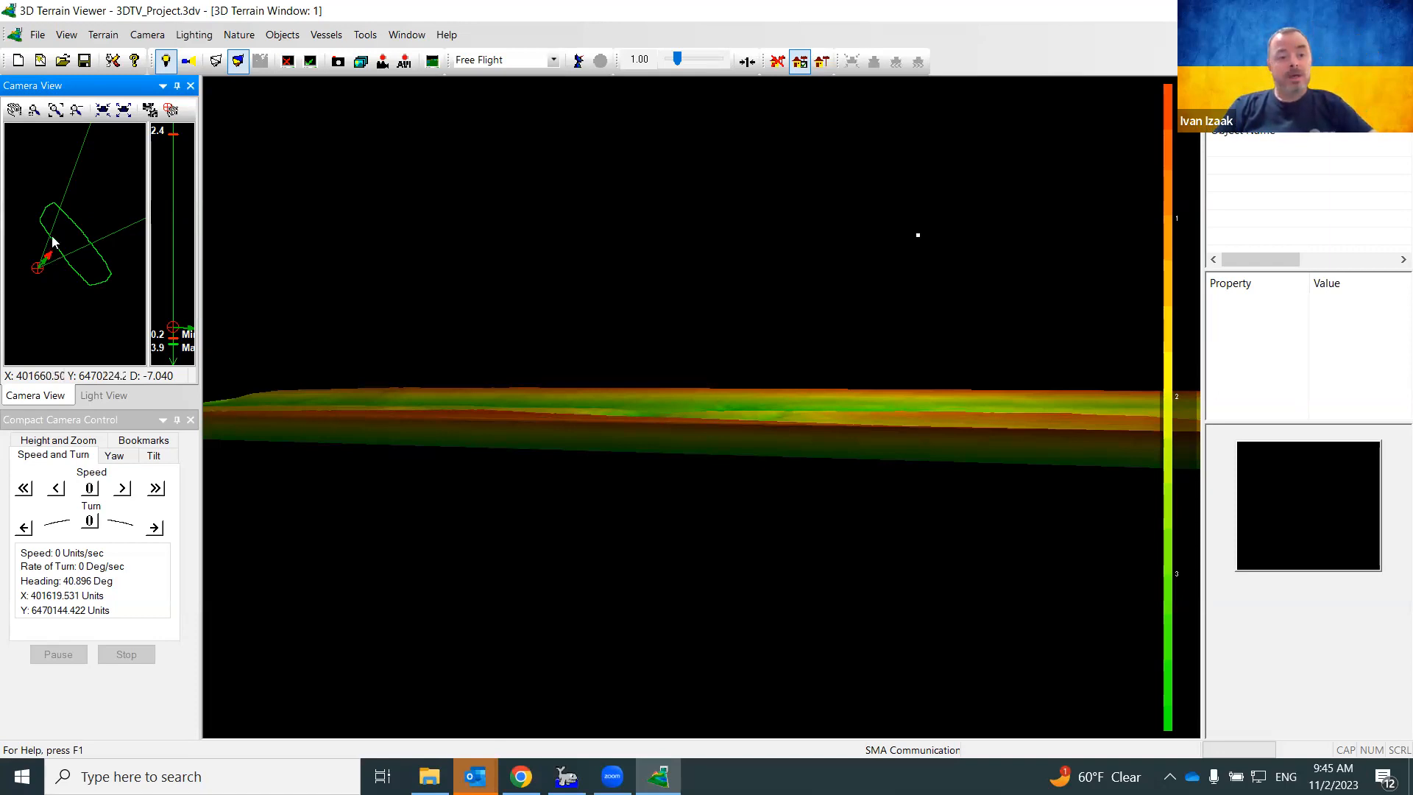
{"action": "left_click_drag", "start_coordinate": [43, 202], "coordinate": [88, 256]}
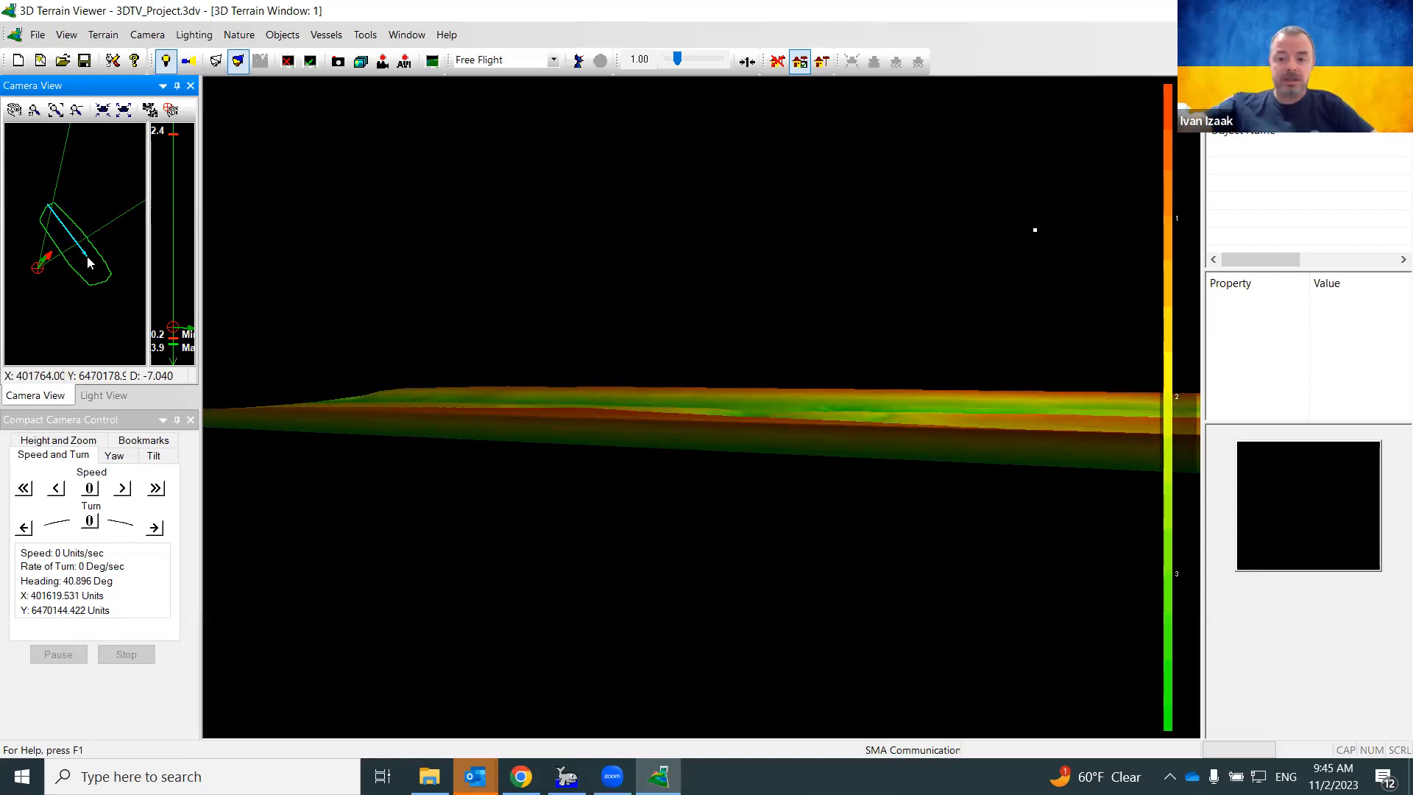
Turn the camera heading, shift it sideways, and raise its height twice to overlook the terrain
{"action": "left_click_drag", "start_coordinate": [87, 257], "coordinate": [86, 256]}
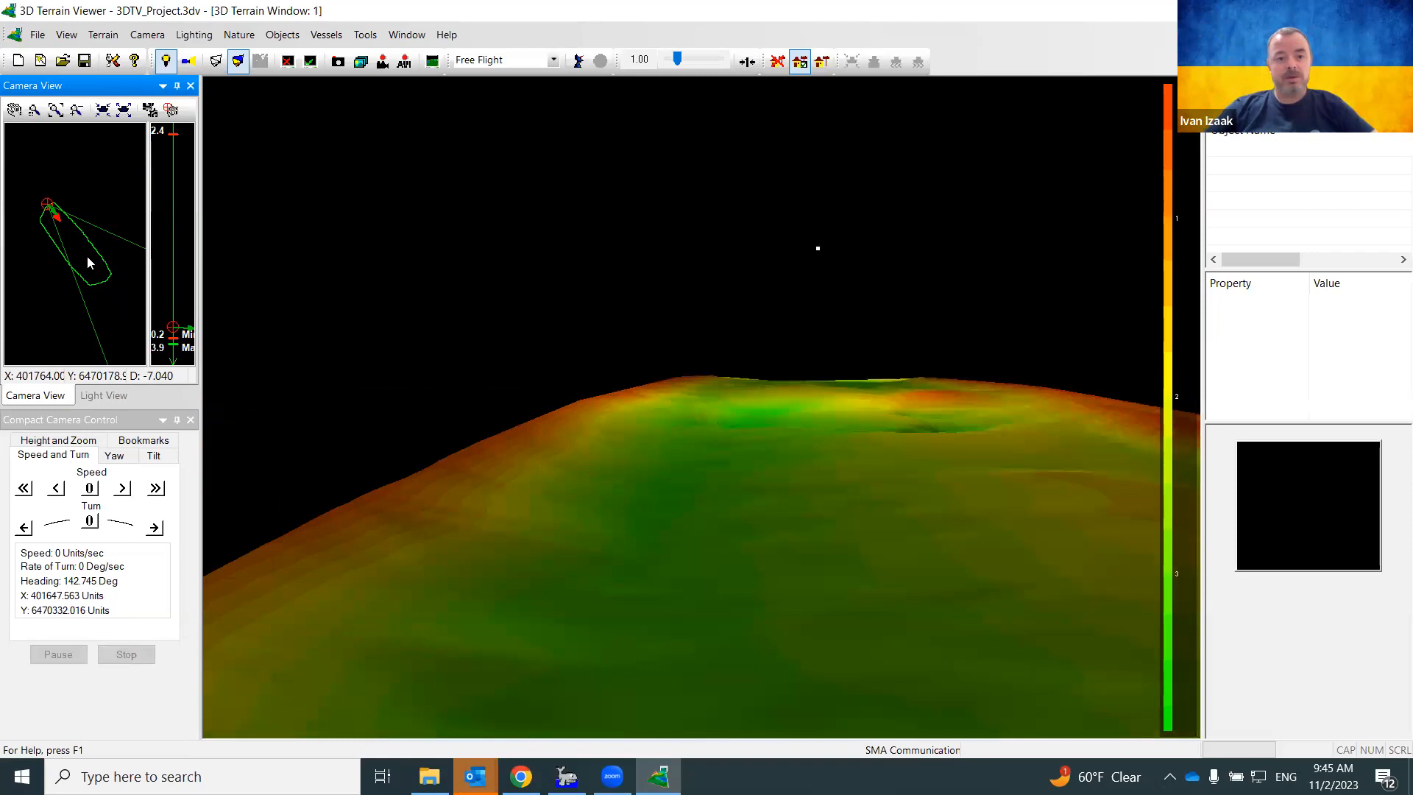
{"action": "left_click_drag", "start_coordinate": [47, 211], "coordinate": [36, 198]}
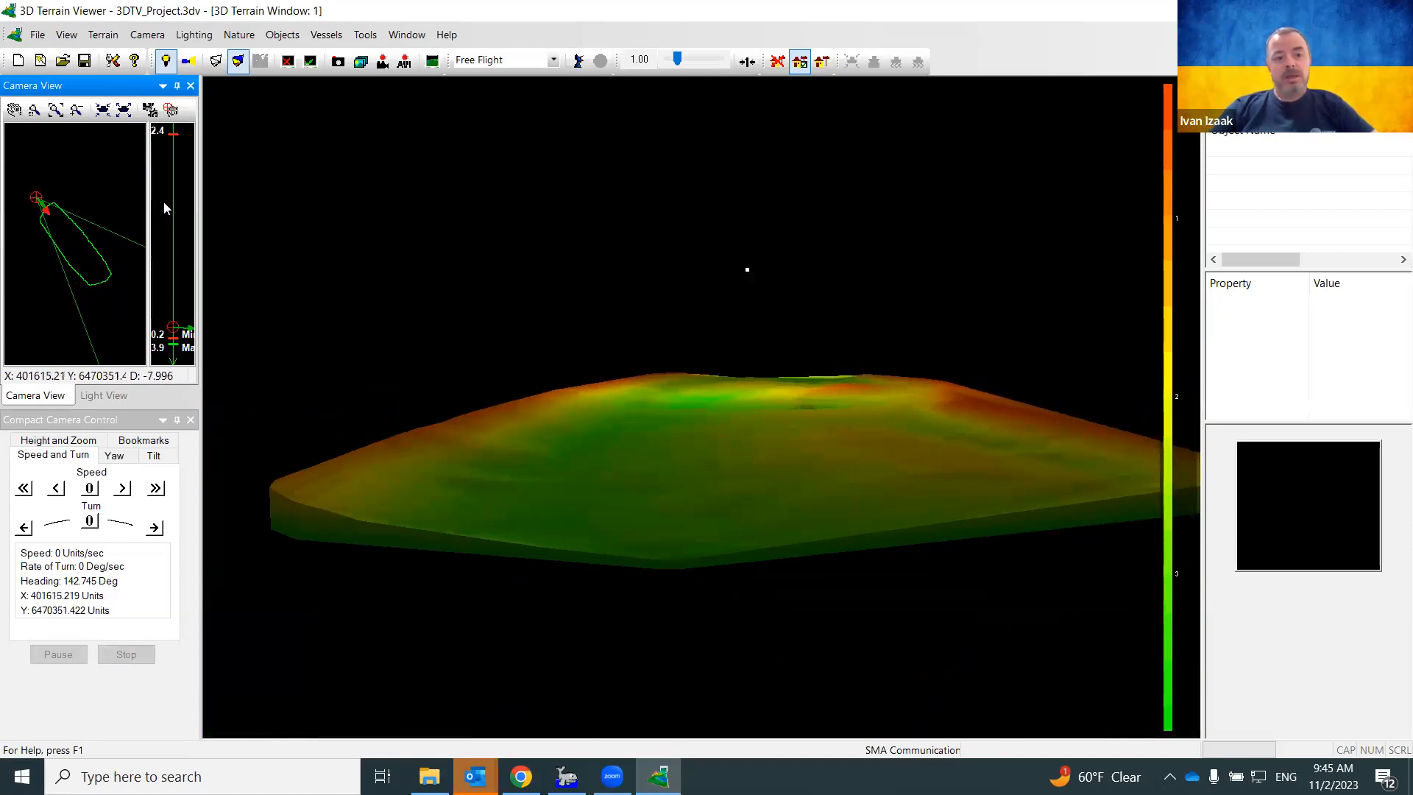
{"action": "left_click_drag", "start_coordinate": [170, 320], "coordinate": [181, 296]}
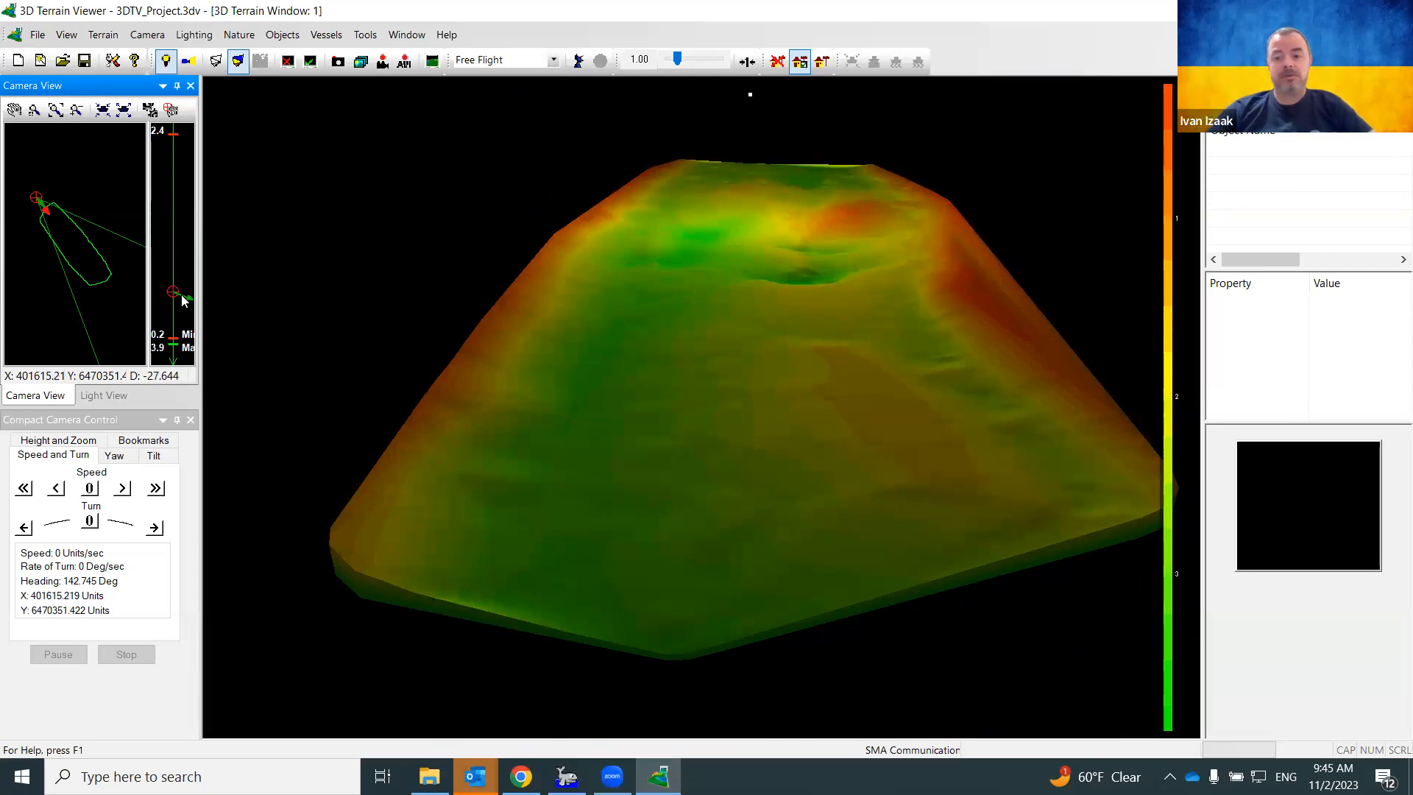
{"action": "left_click_drag", "start_coordinate": [183, 299], "coordinate": [177, 289]}
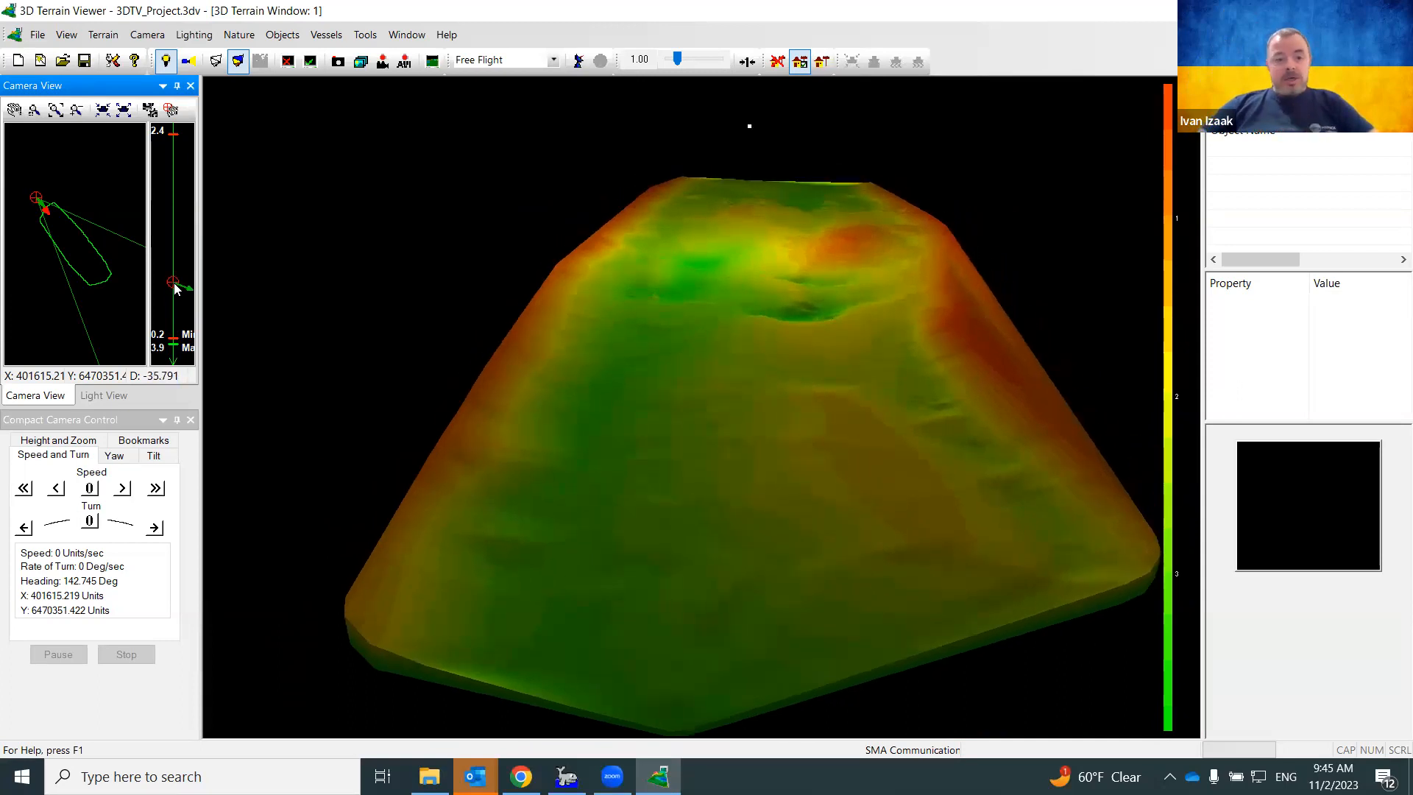
Lift the camera slightly with Up and Stop on the Height and Zoom tab
{"action": "left_click", "coordinate": [53, 442]}
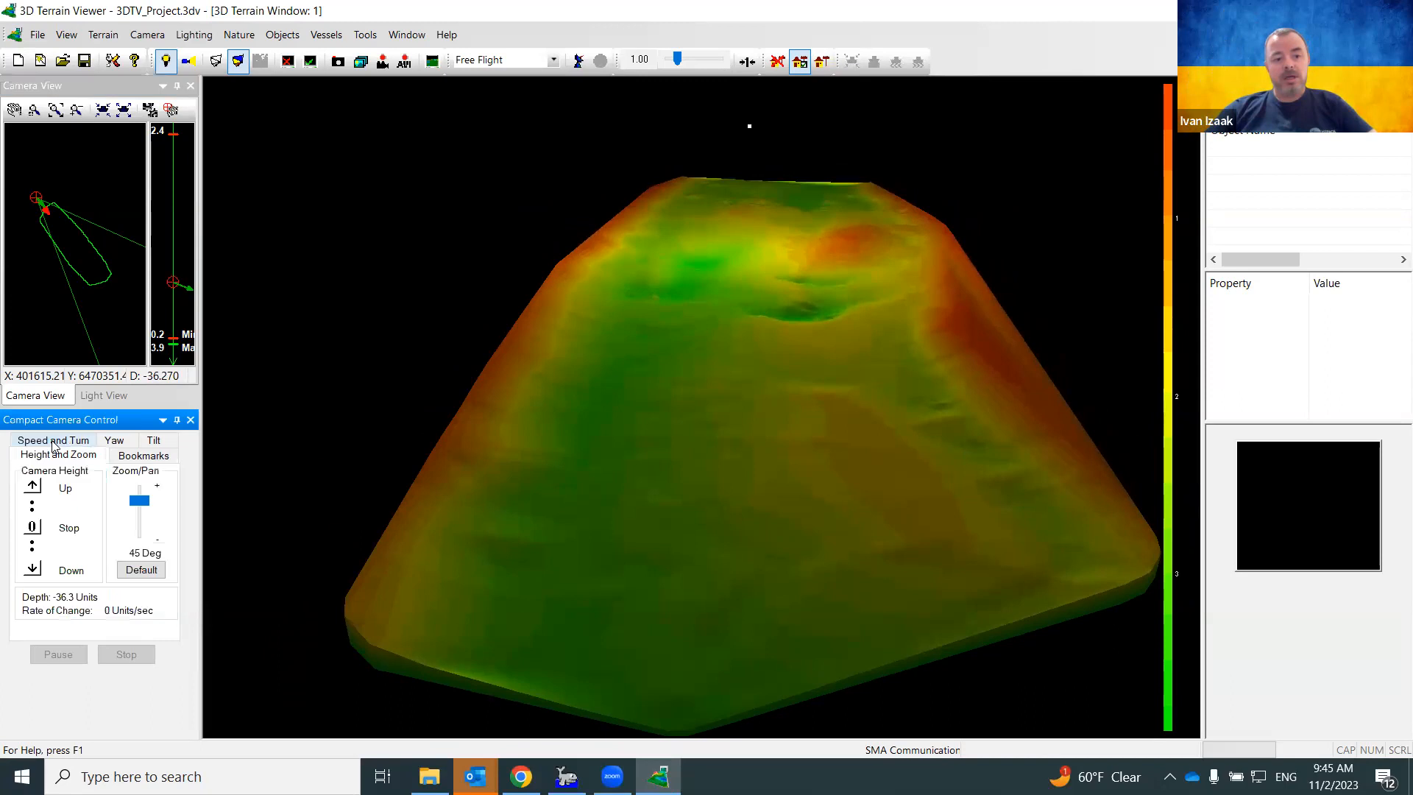
{"action": "left_click", "coordinate": [31, 492]}
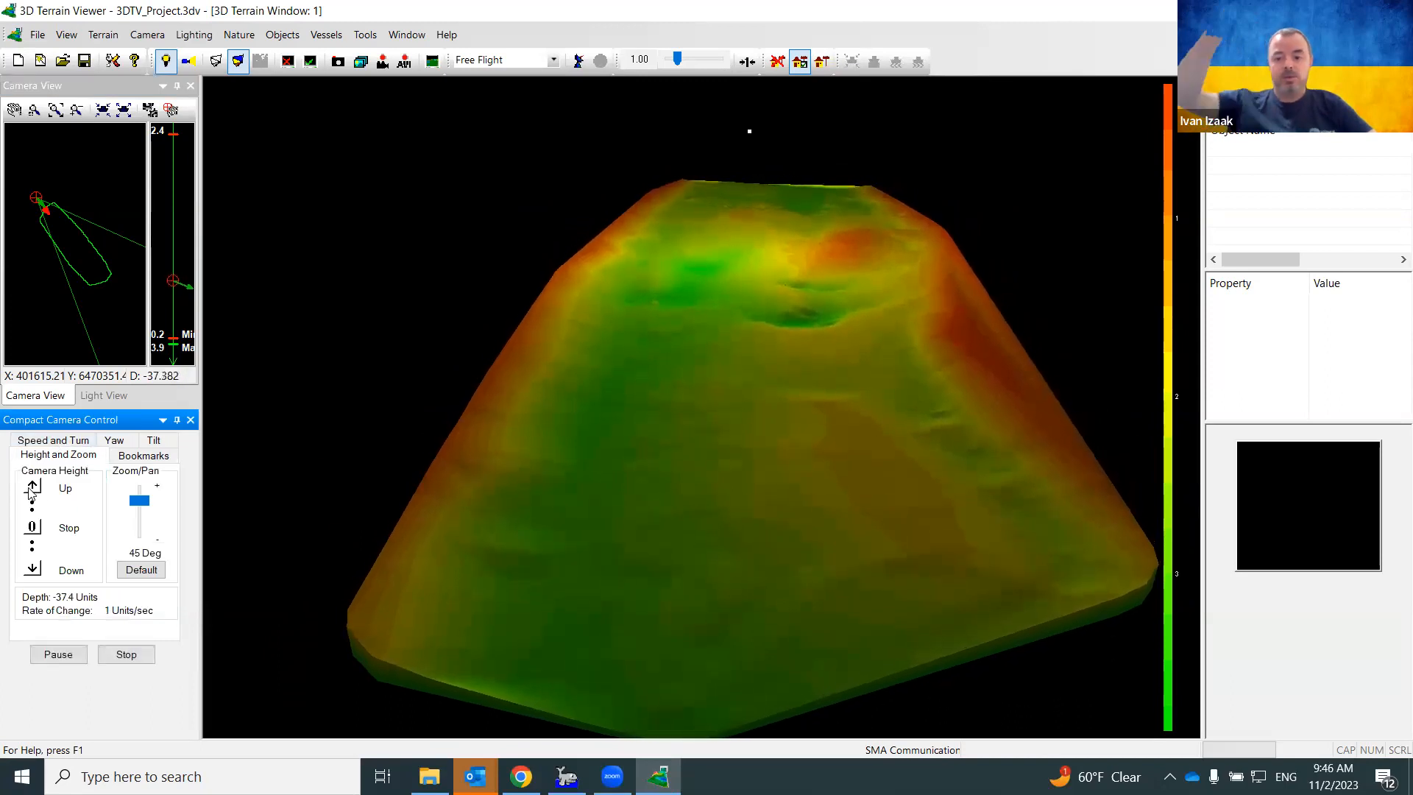
{"action": "left_click", "coordinate": [33, 527]}
Widen the field of view to 54 degrees and show the Light View map
{"action": "left_click_drag", "start_coordinate": [131, 506], "coordinate": [135, 508]}
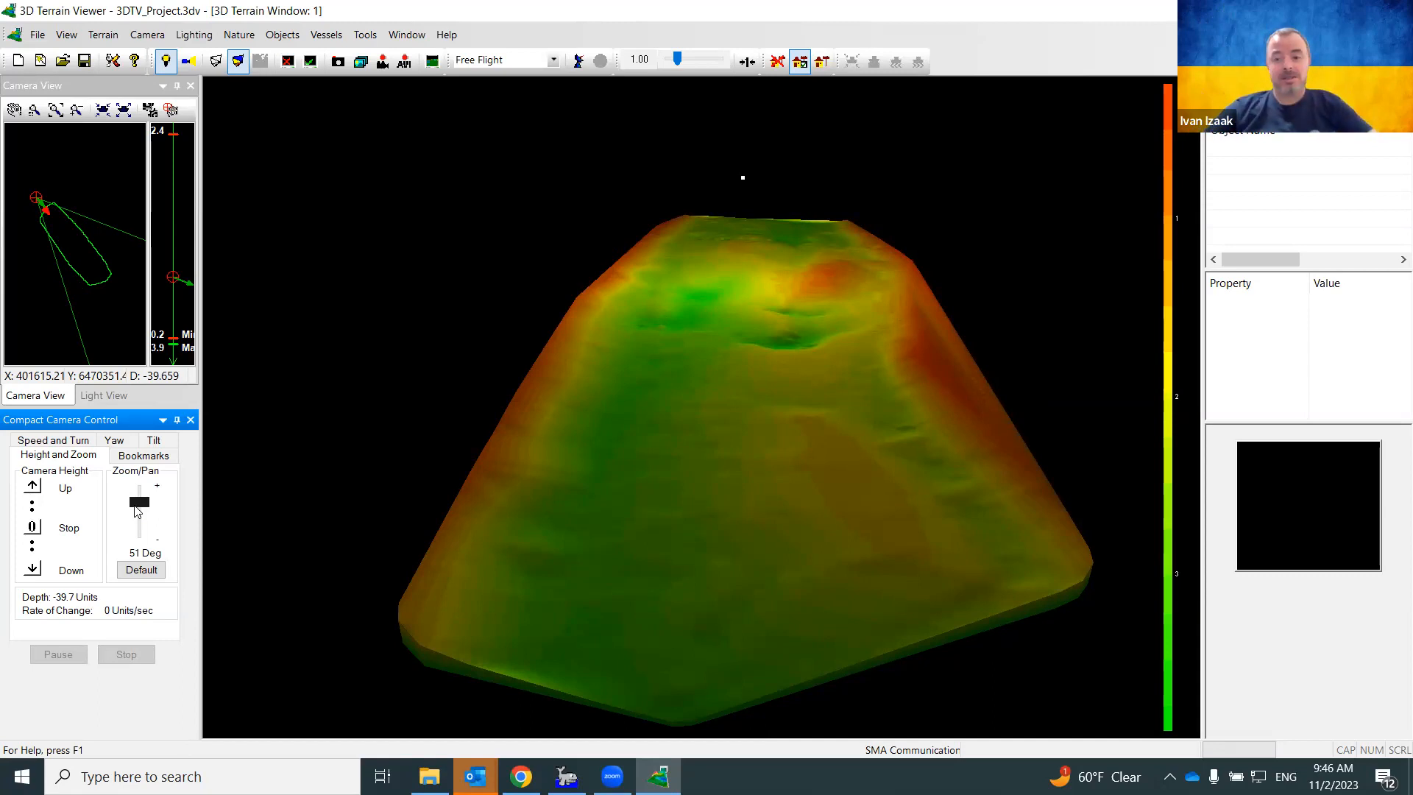
{"action": "mouse_move", "coordinate": [140, 510]}
{"action": "left_mouse_down"}
{"action": "mouse_move", "coordinate": [140, 529]}
{"action": "mouse_move", "coordinate": [140, 509]}
{"action": "left_mouse_up"}
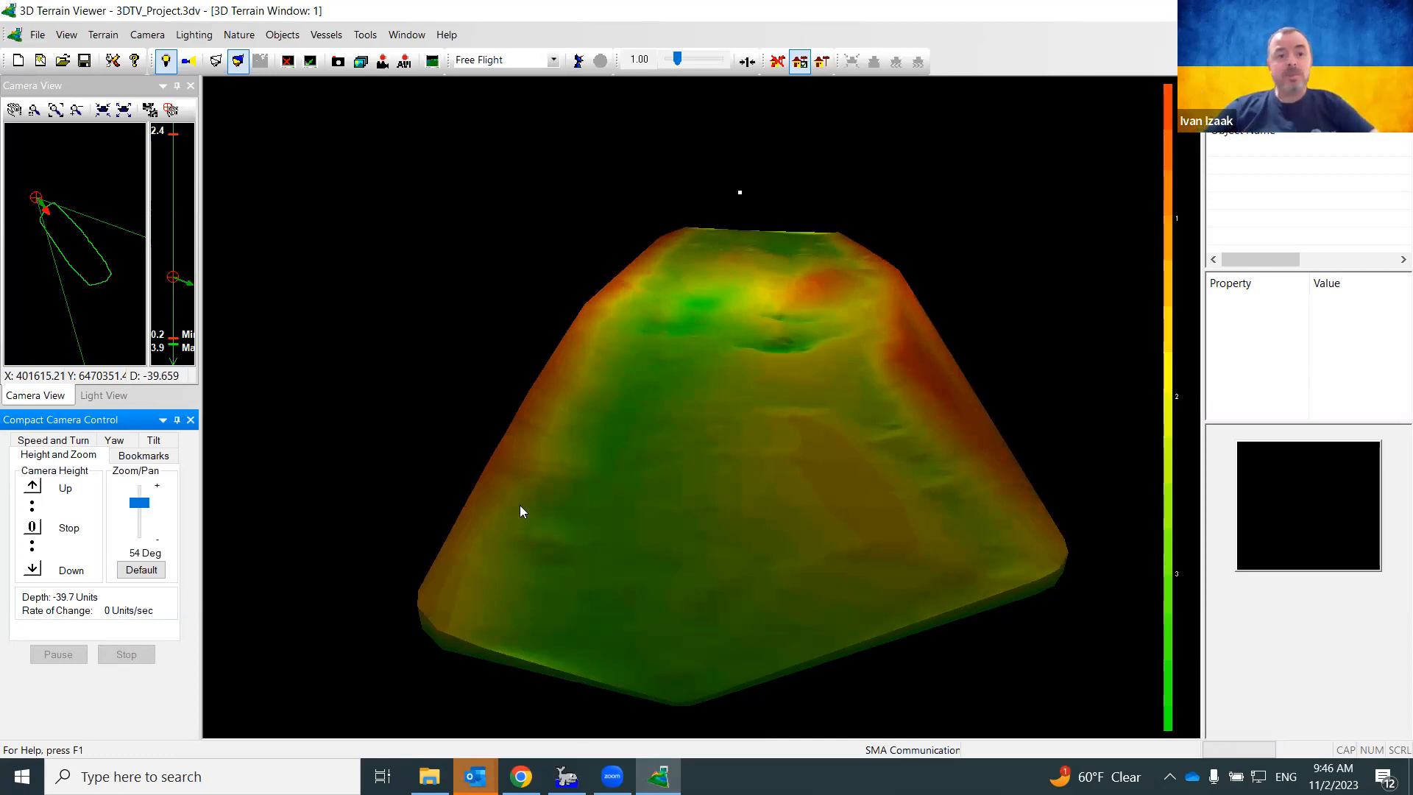
{"action": "left_click", "coordinate": [101, 397]}
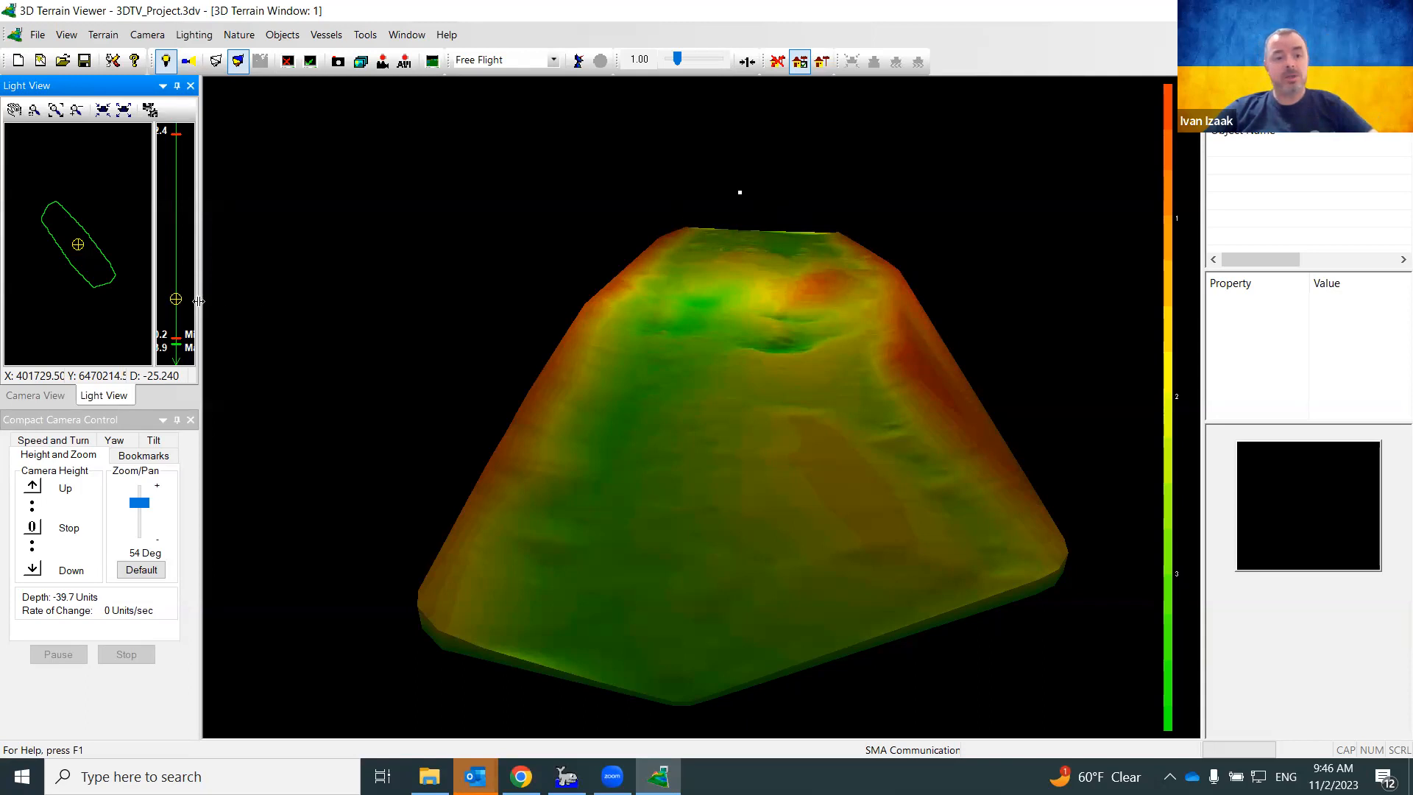
Raise the light, nudge its crosshair up-left, and settle its height at depth -53.52
{"action": "mouse_move", "coordinate": [174, 295]}
{"action": "left_mouse_down"}
{"action": "mouse_move", "coordinate": [171, 258]}
{"action": "mouse_move", "coordinate": [175, 269]}
{"action": "left_mouse_up"}
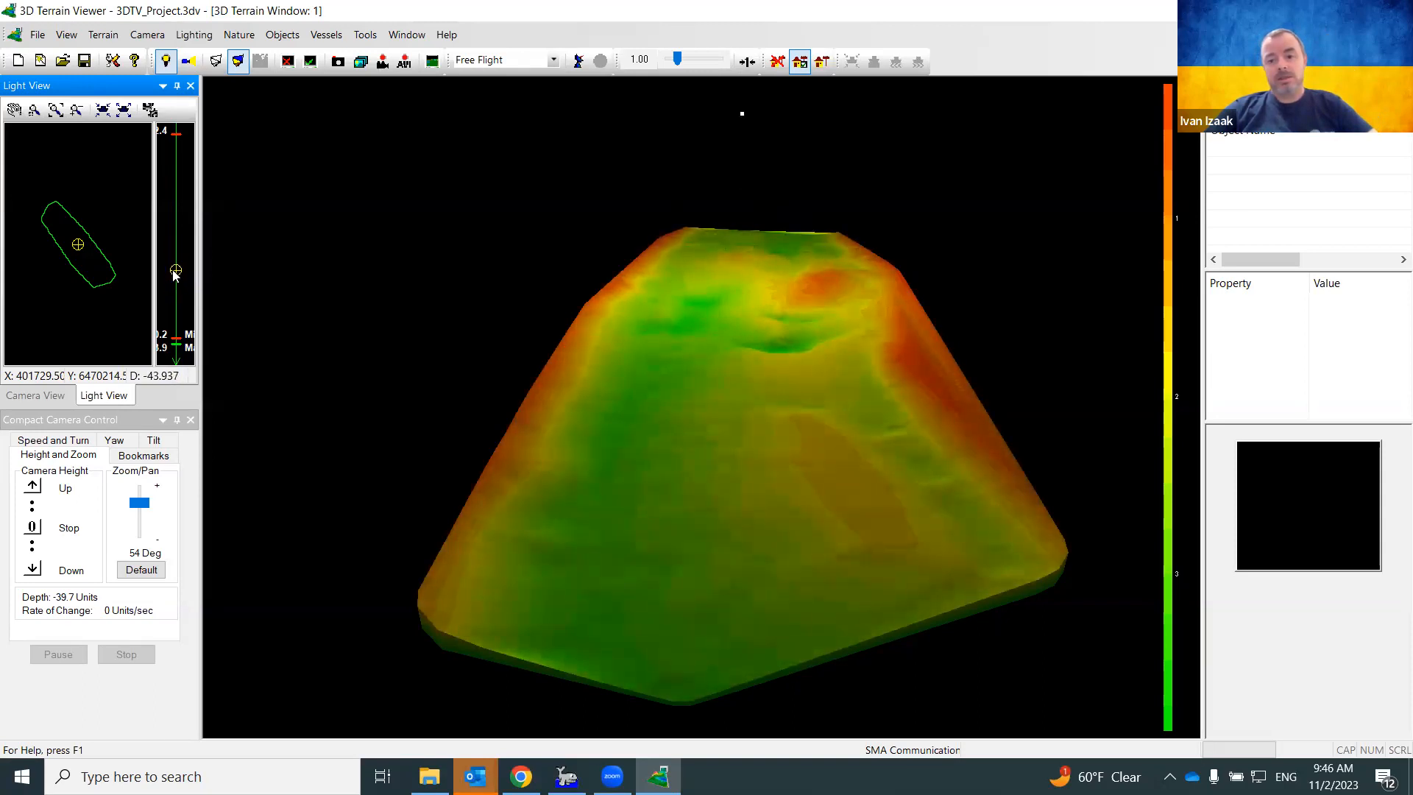
{"action": "mouse_move", "coordinate": [78, 244]}
{"action": "left_mouse_down"}
{"action": "mouse_move", "coordinate": [62, 234]}
{"action": "mouse_move", "coordinate": [73, 242]}
{"action": "left_mouse_up"}
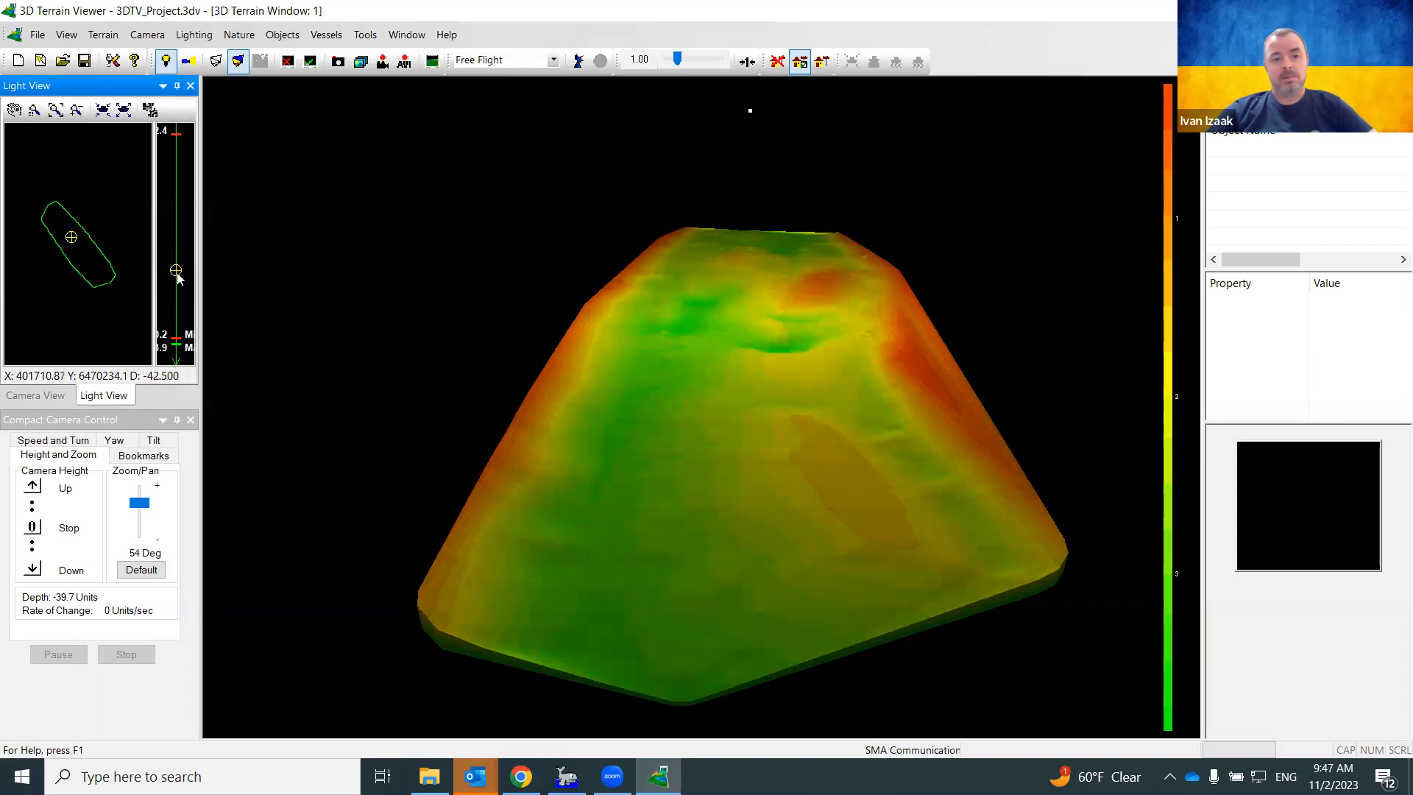
{"action": "left_click_drag", "start_coordinate": [177, 270], "coordinate": [176, 255]}
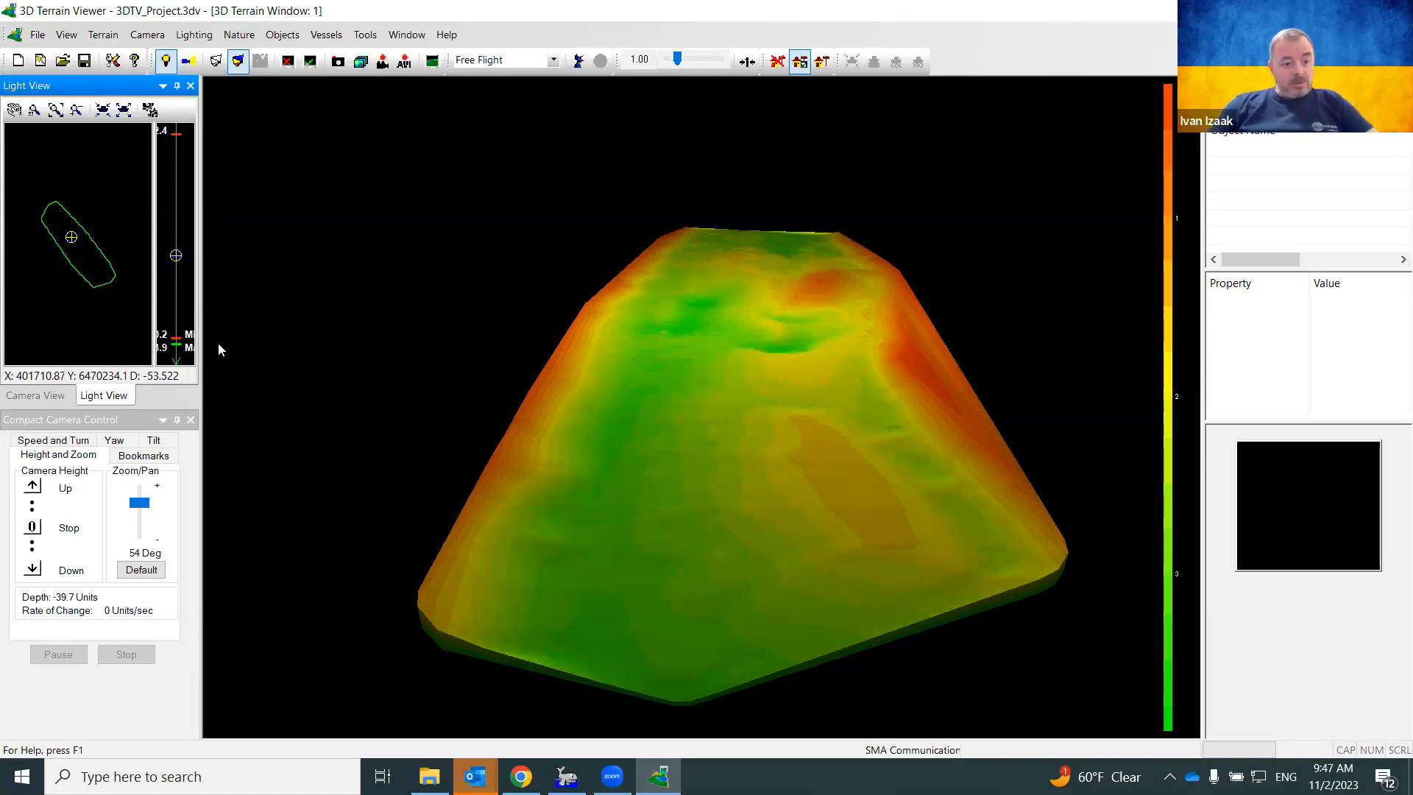
Return to Camera View, then pan and tilt the terrain in the 3D window
{"action": "left_click", "coordinate": [34, 395]}
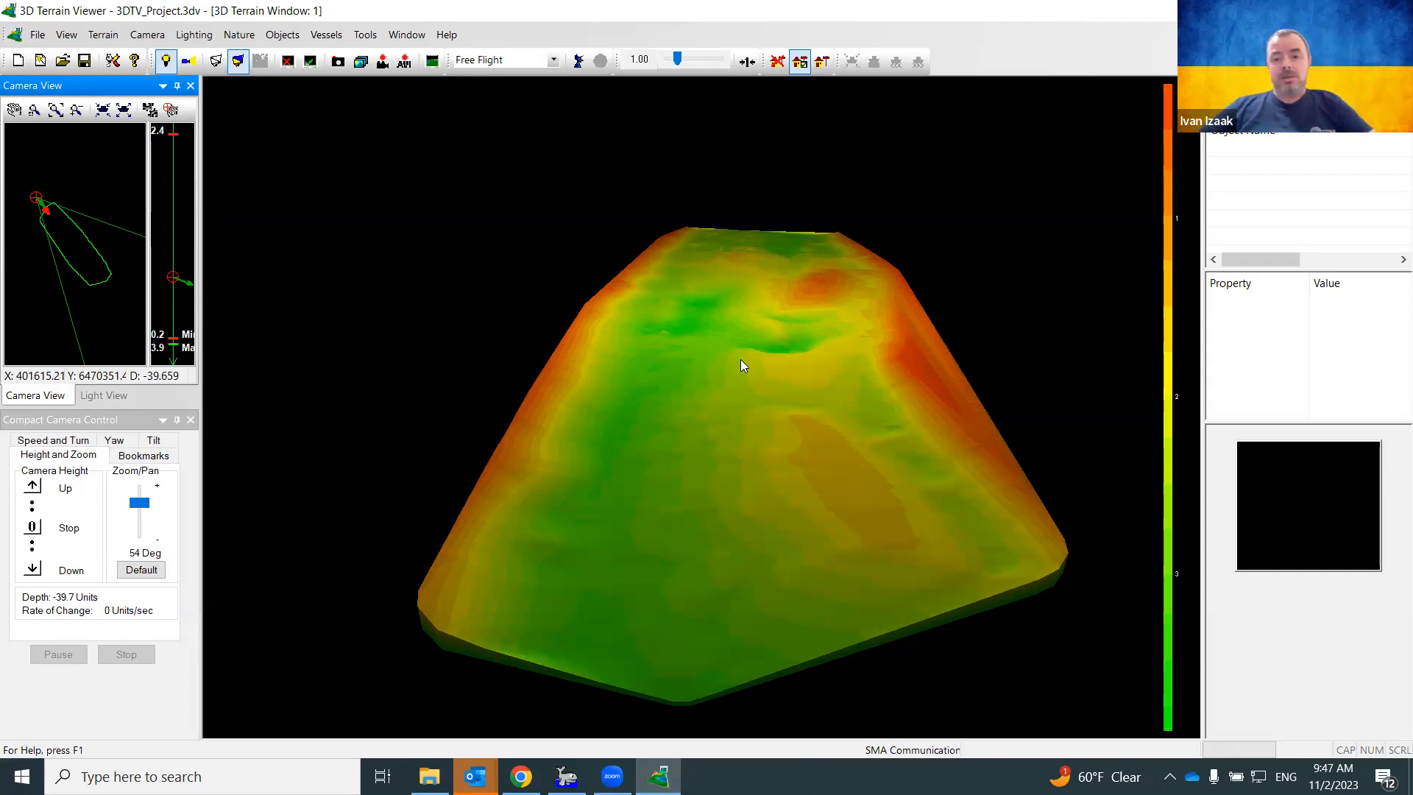
{"action": "mouse_move", "coordinate": [727, 394]}
{"action": "left_mouse_down"}
{"action": "mouse_move", "coordinate": [777, 403]}
{"action": "mouse_move", "coordinate": [746, 388]}
{"action": "left_mouse_up"}
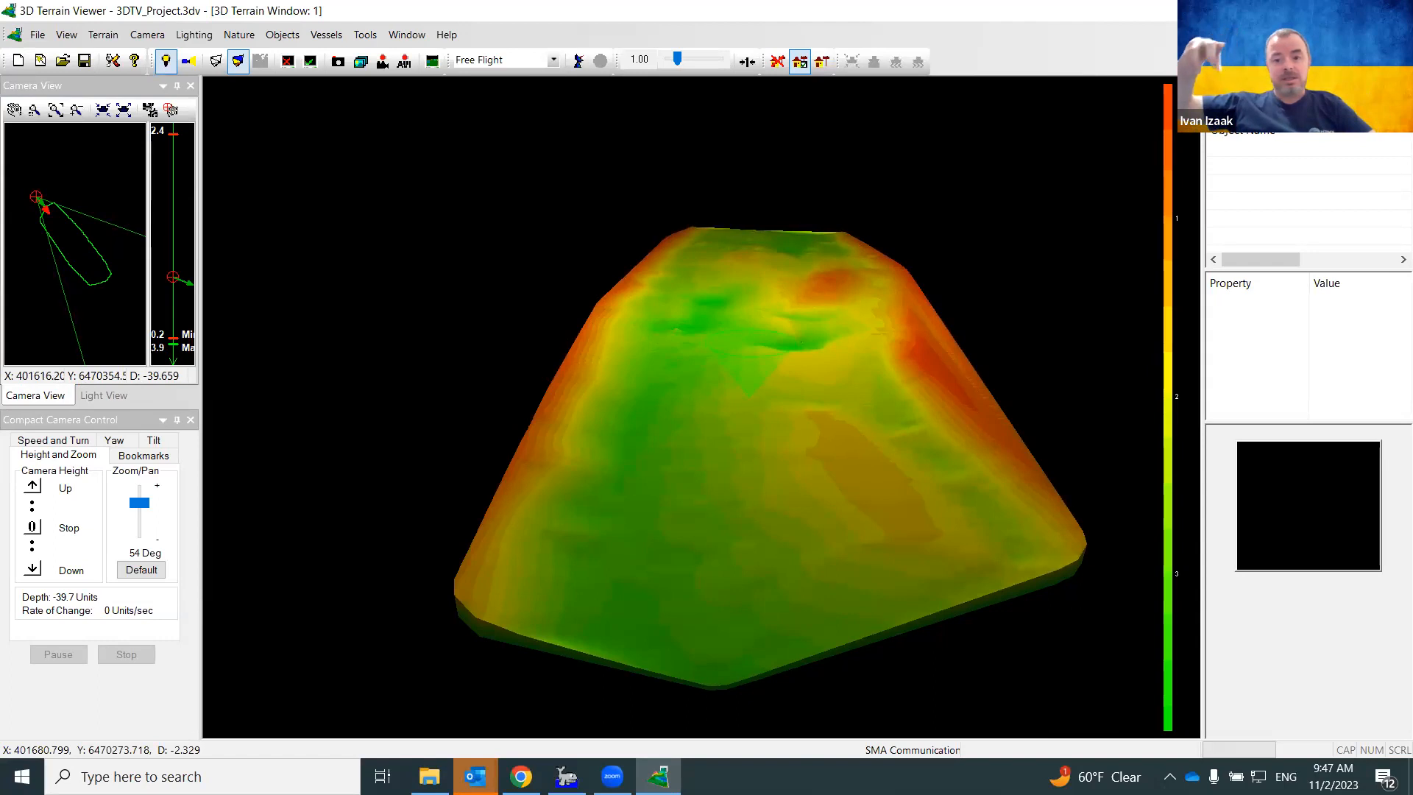
{"action": "mouse_move", "coordinate": [746, 387]}
{"action": "left_mouse_down"}
{"action": "mouse_move", "coordinate": [749, 404]}
{"action": "mouse_move", "coordinate": [738, 384]}
{"action": "mouse_move", "coordinate": [760, 390]}
{"action": "mouse_move", "coordinate": [761, 365]}
{"action": "mouse_move", "coordinate": [756, 385]}
{"action": "mouse_move", "coordinate": [715, 365]}
{"action": "mouse_move", "coordinate": [735, 373]}
{"action": "mouse_move", "coordinate": [705, 374]}
{"action": "mouse_move", "coordinate": [721, 374]}
{"action": "mouse_move", "coordinate": [759, 501]}
{"action": "mouse_move", "coordinate": [732, 393]}
{"action": "mouse_move", "coordinate": [706, 412]}
{"action": "mouse_move", "coordinate": [720, 394]}
{"action": "mouse_move", "coordinate": [721, 409]}
{"action": "left_mouse_up"}
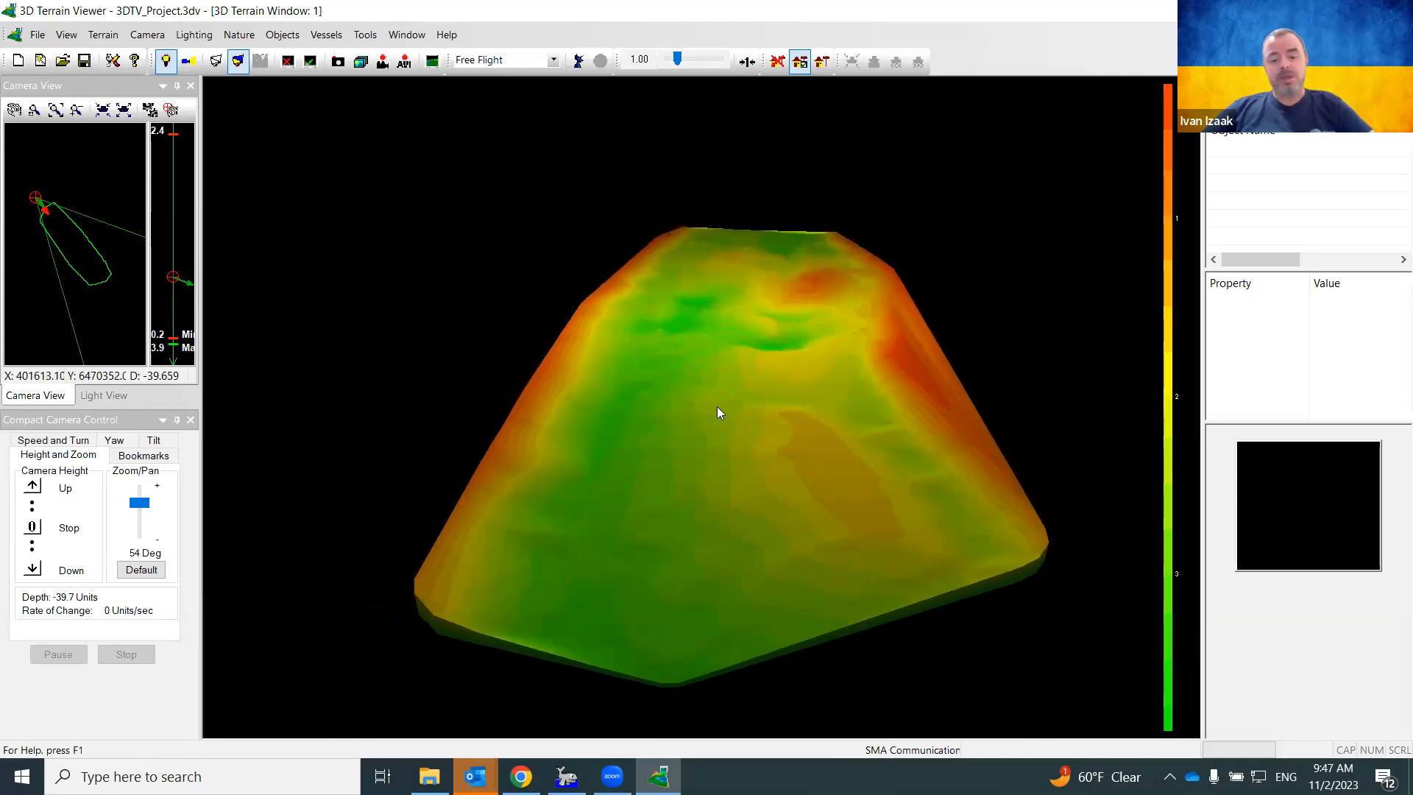
{"action": "mouse_move", "coordinate": [710, 413]}
{"action": "right_mouse_down"}
{"action": "mouse_move", "coordinate": [703, 427]}
{"action": "mouse_move", "coordinate": [728, 409]}
{"action": "mouse_move", "coordinate": [705, 406]}
{"action": "mouse_move", "coordinate": [740, 414]}
{"action": "mouse_move", "coordinate": [686, 426]}
{"action": "mouse_move", "coordinate": [733, 416]}
{"action": "right_mouse_up"}
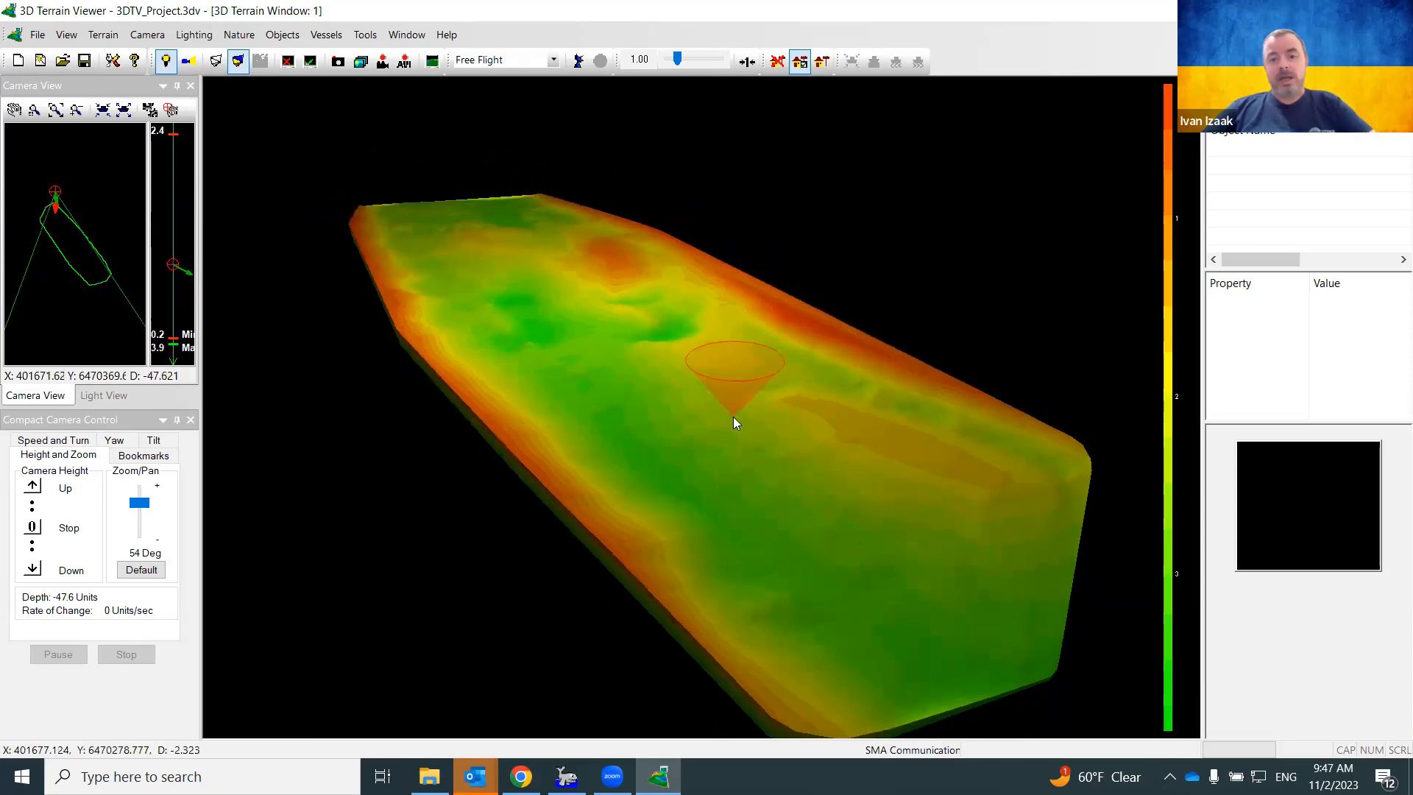
{"action": "scroll", "coordinate": [733, 417], "scroll_direction": "down", "scroll_amount": 3}
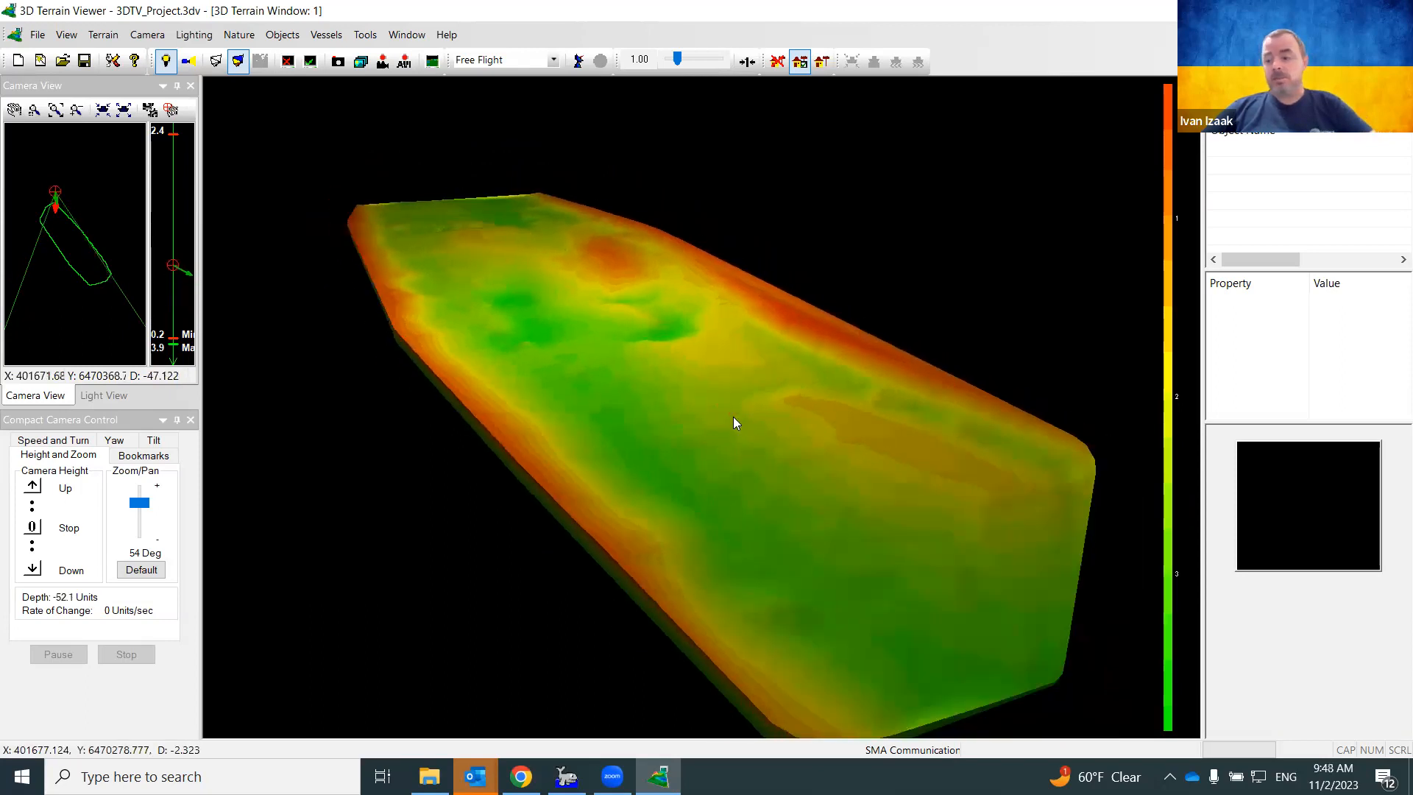
{"action": "scroll", "coordinate": [733, 417], "scroll_direction": "down", "scroll_amount": 3}
Pan and zoom out until the whole elongated survey terrain shows at an oblique angle
{"action": "left_click_drag", "start_coordinate": [733, 417], "coordinate": [1045, 662]}
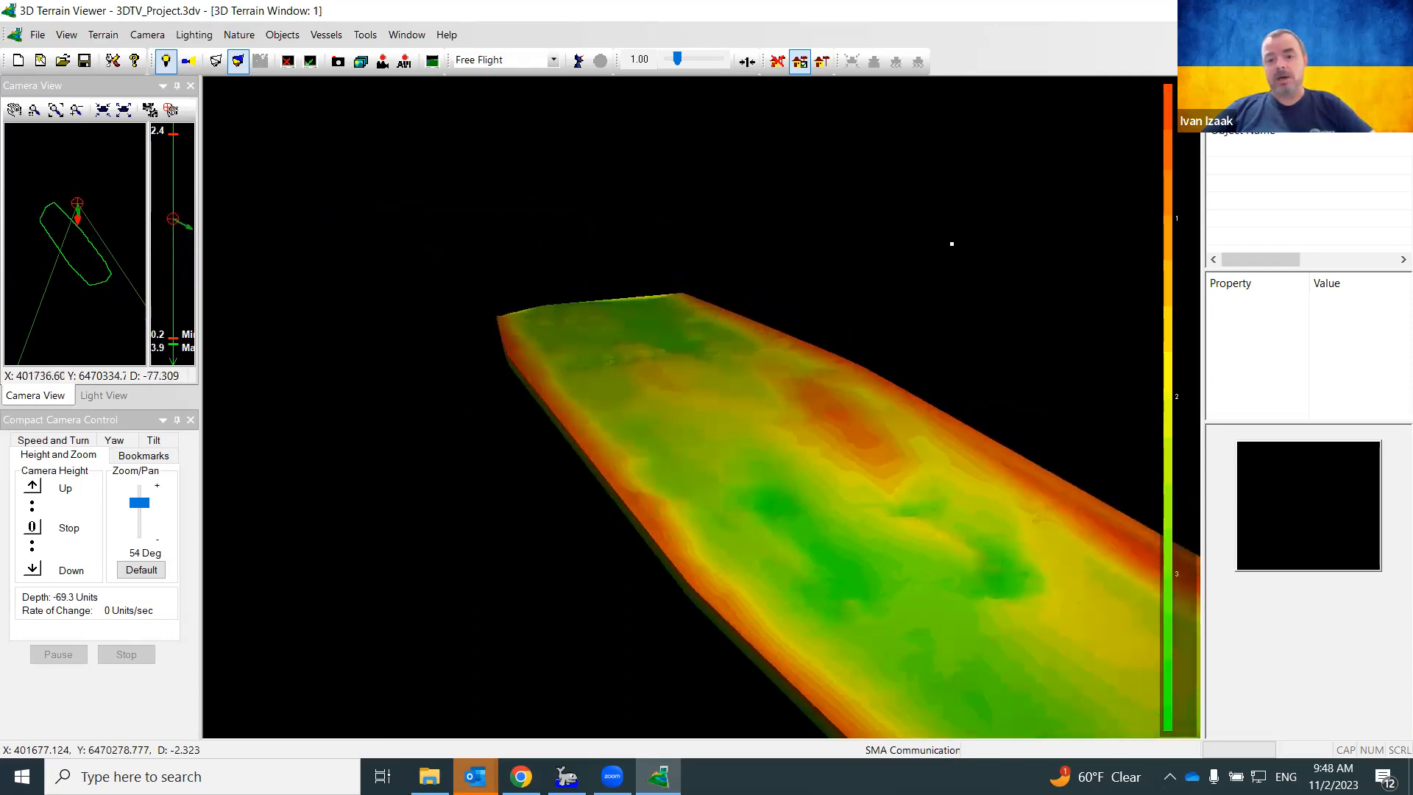
{"action": "scroll", "coordinate": [1045, 662], "scroll_direction": "up", "scroll_amount": 3}
{"action": "scroll", "coordinate": [1155, 655], "scroll_direction": "down", "scroll_amount": 4}
{"action": "scroll", "coordinate": [1155, 655], "scroll_direction": "up", "scroll_amount": 1}
{"action": "left_click_drag", "start_coordinate": [1125, 626], "coordinate": [766, 471]}
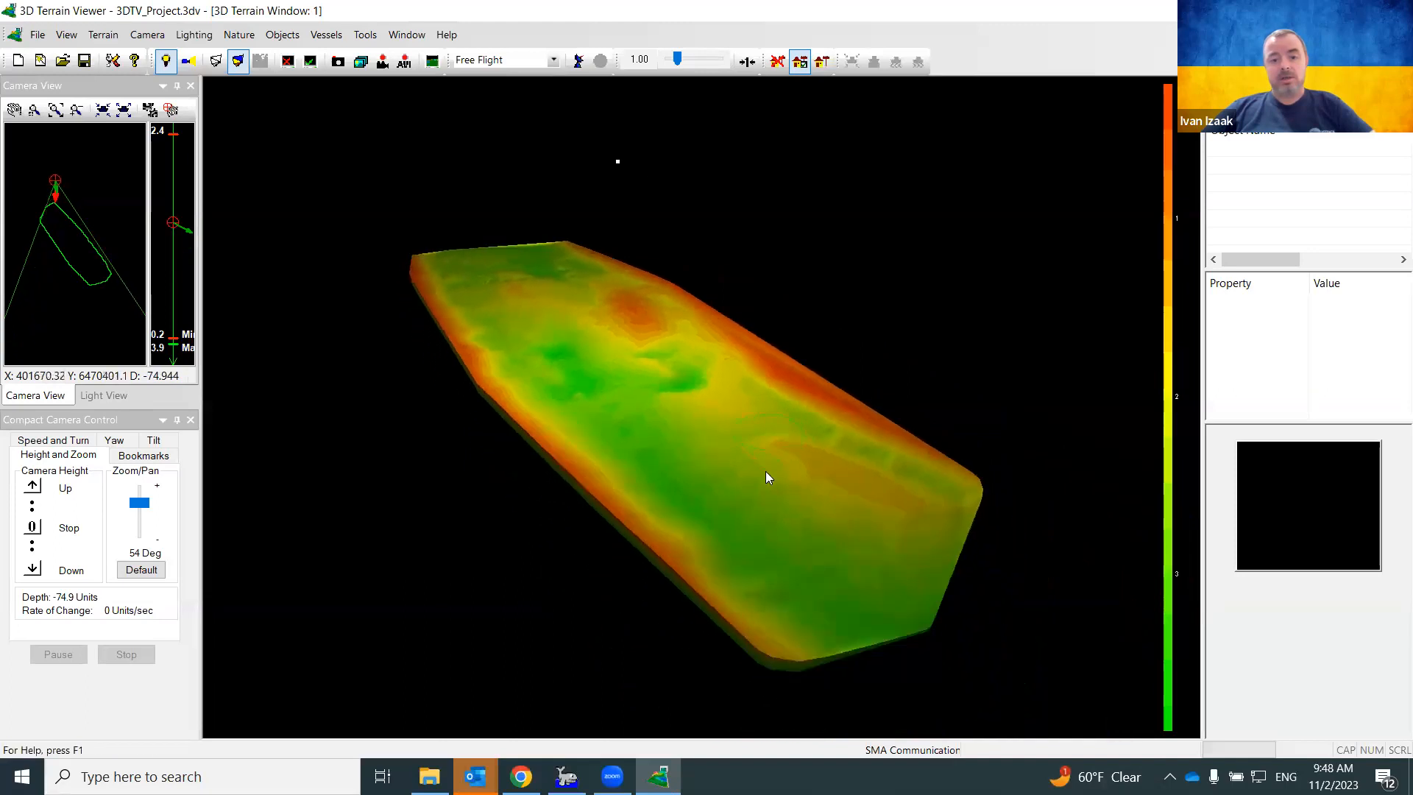
{"action": "scroll", "coordinate": [766, 471], "scroll_direction": "down", "scroll_amount": 2}
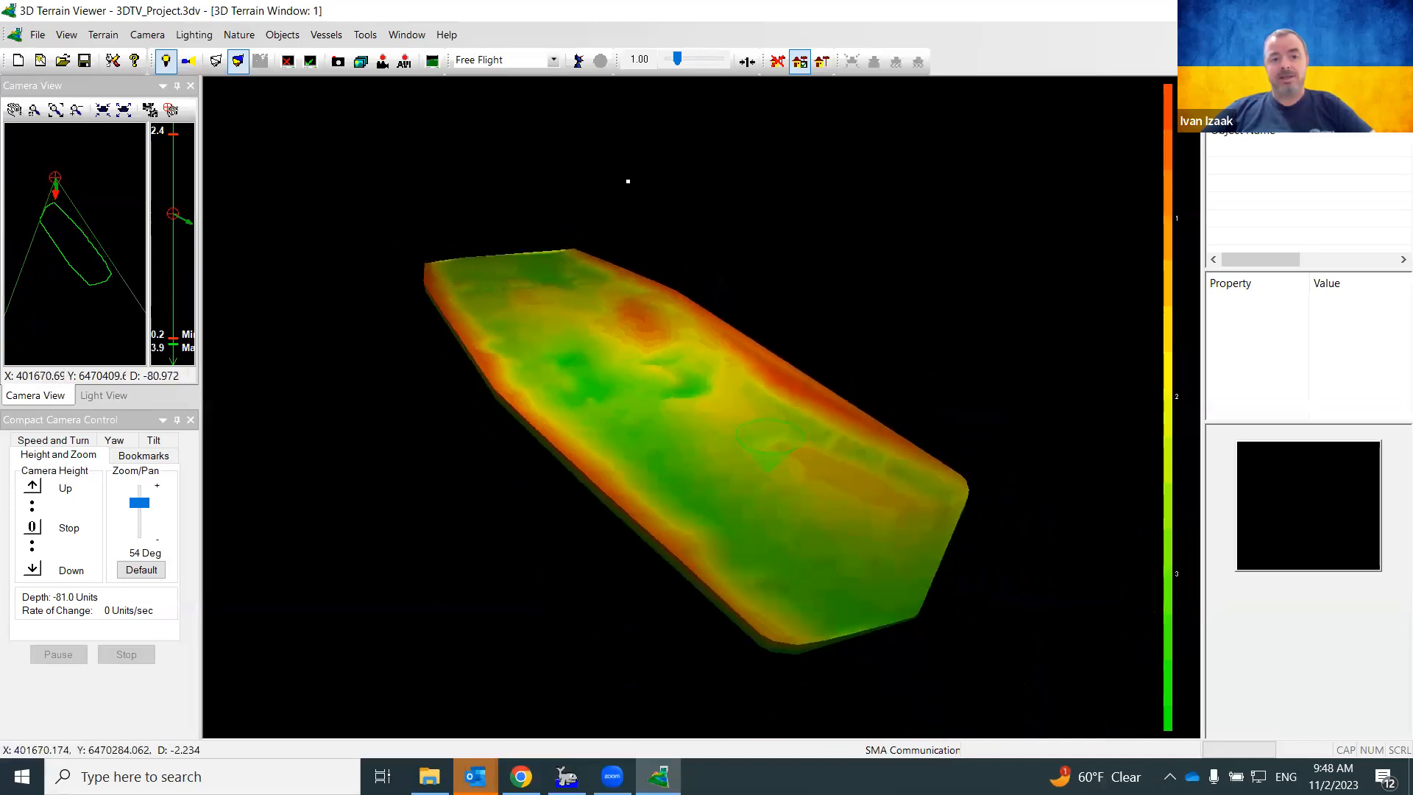
{"action": "scroll", "coordinate": [767, 472], "scroll_direction": "down", "scroll_amount": 3}
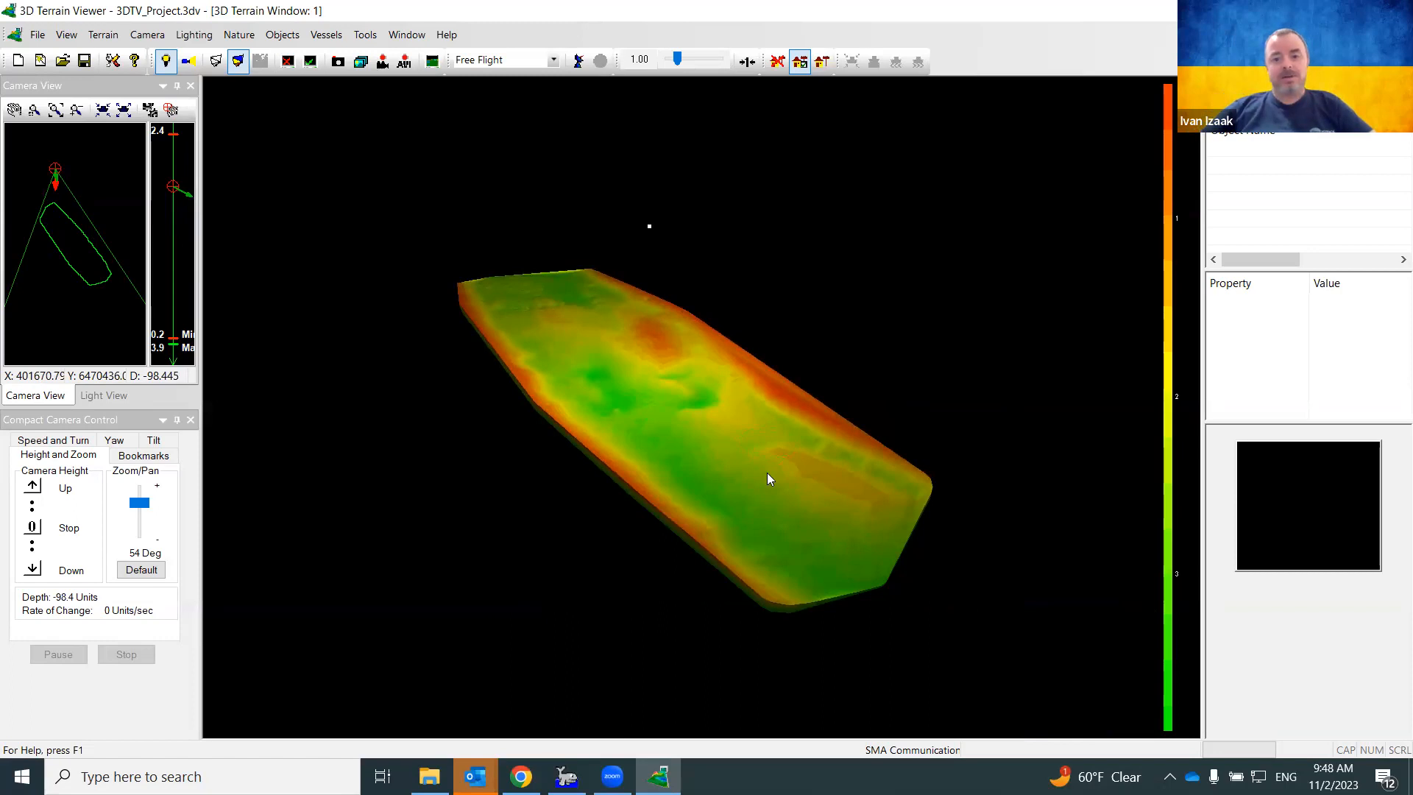
{"action": "scroll", "coordinate": [767, 473], "scroll_direction": "up", "scroll_amount": 2}
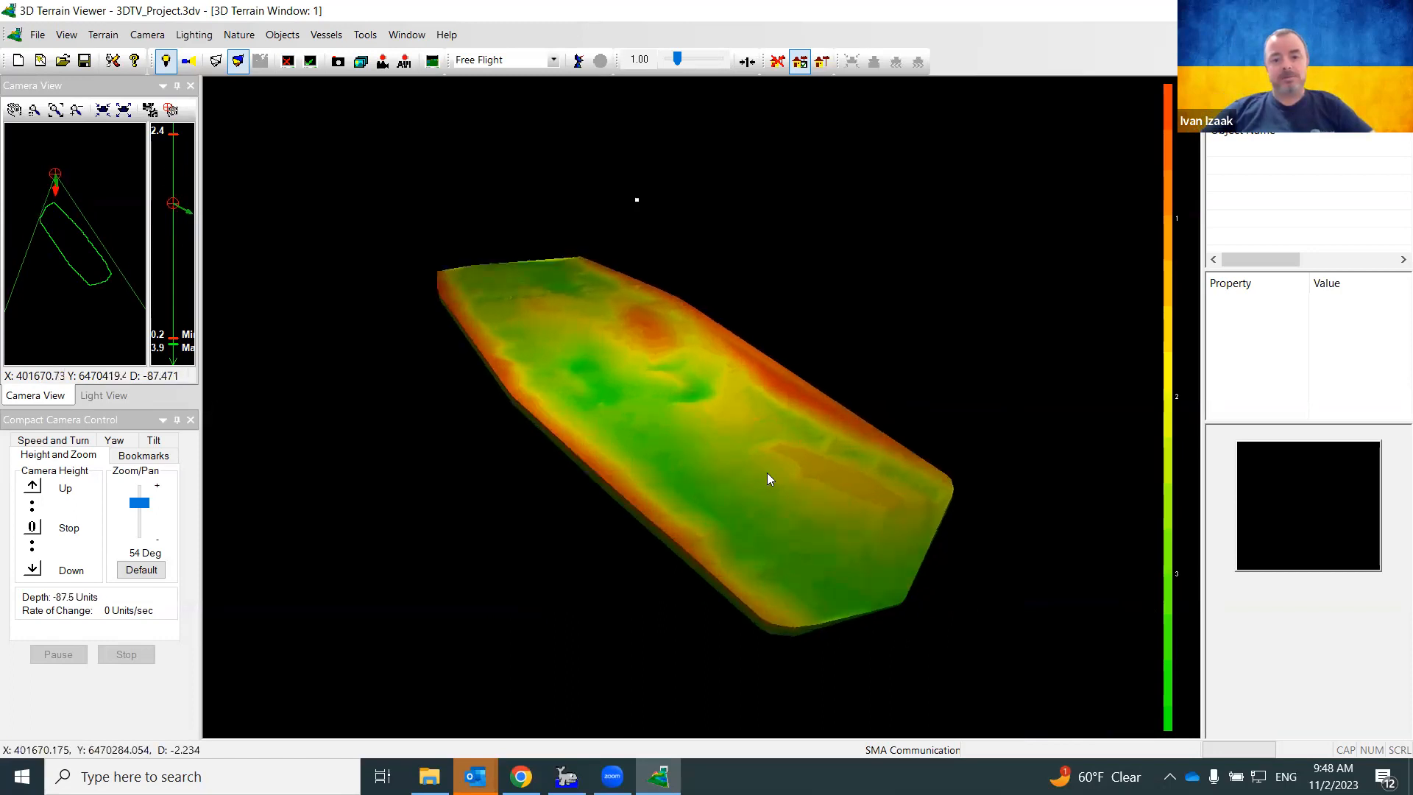
{"action": "left_click", "coordinate": [764, 487]}
{"action": "left_click_drag", "start_coordinate": [764, 487], "coordinate": [797, 509]}
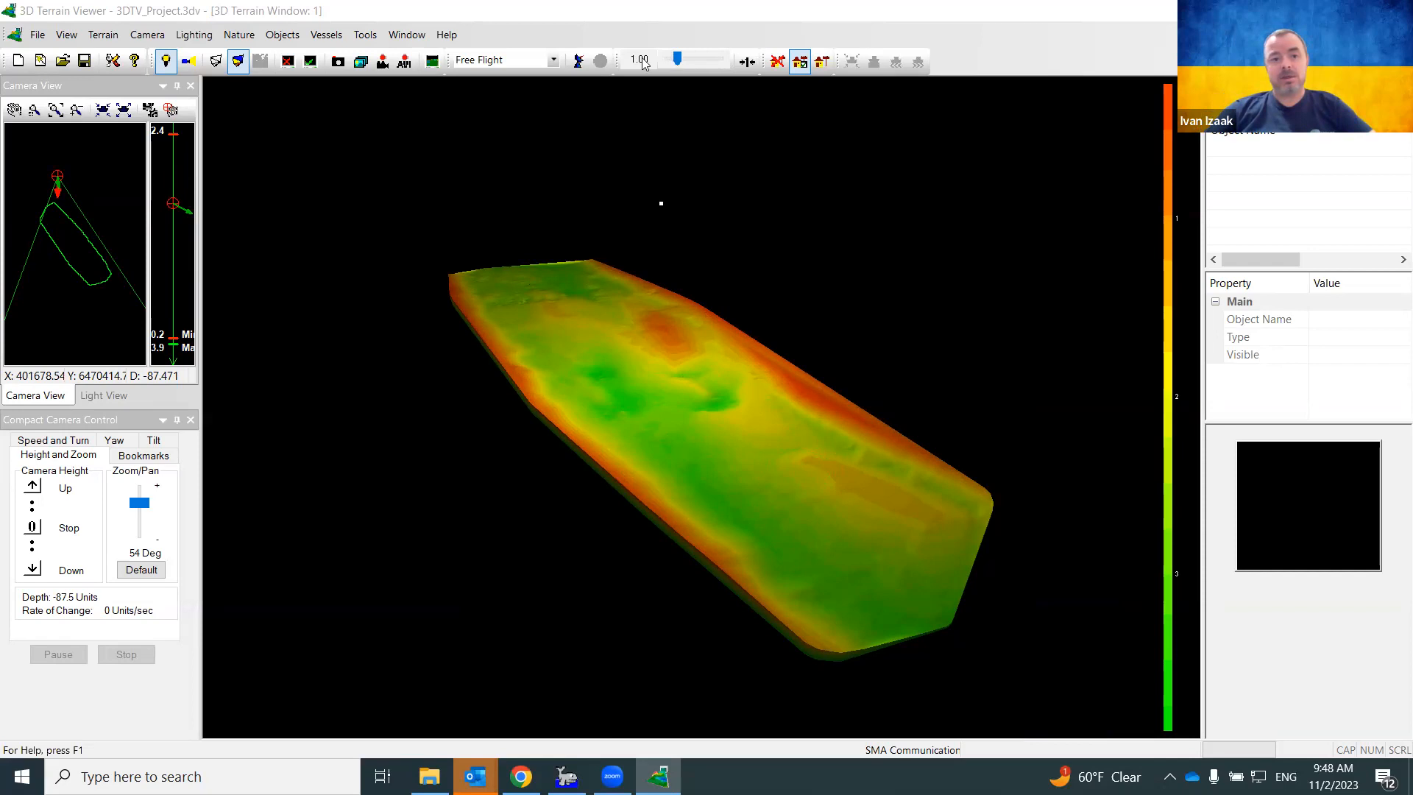
Glance through the View menu, then bring HYPACK's main survey map to the front
{"action": "left_click", "coordinate": [67, 34]}
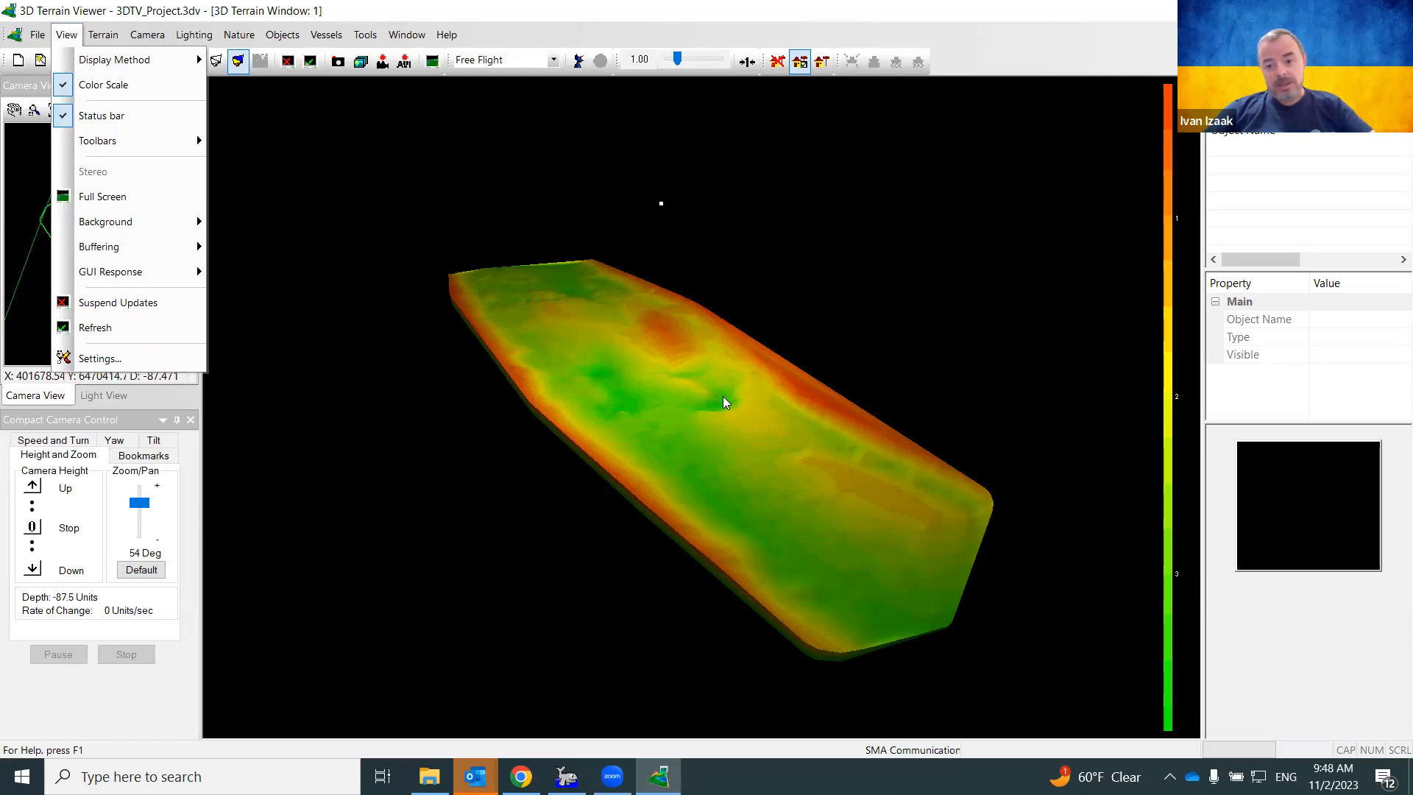
{"action": "left_click", "coordinate": [566, 776]}
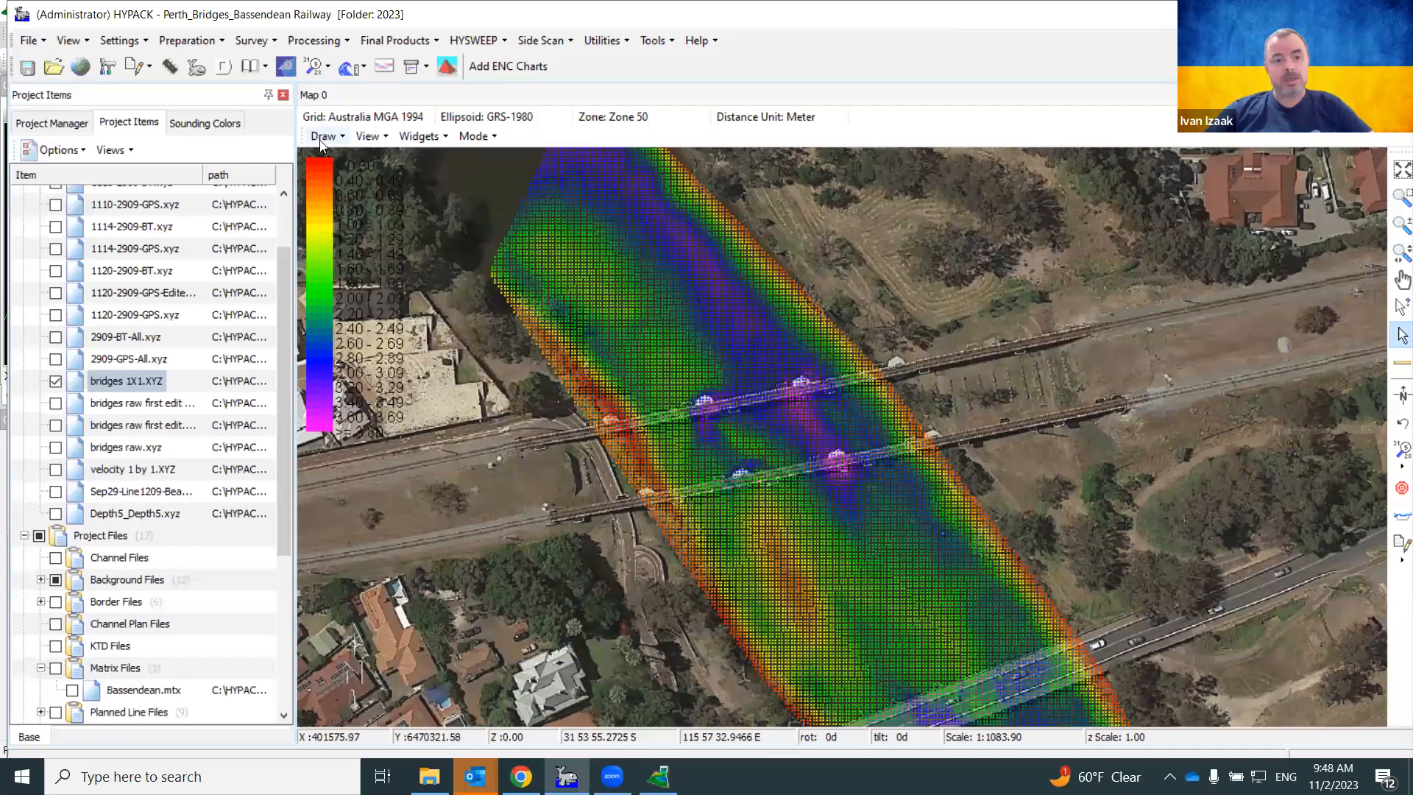
Show the 0-8-25cm.hcf sounding colour settings in HYPACK's side panel
{"action": "left_click", "coordinate": [219, 122]}
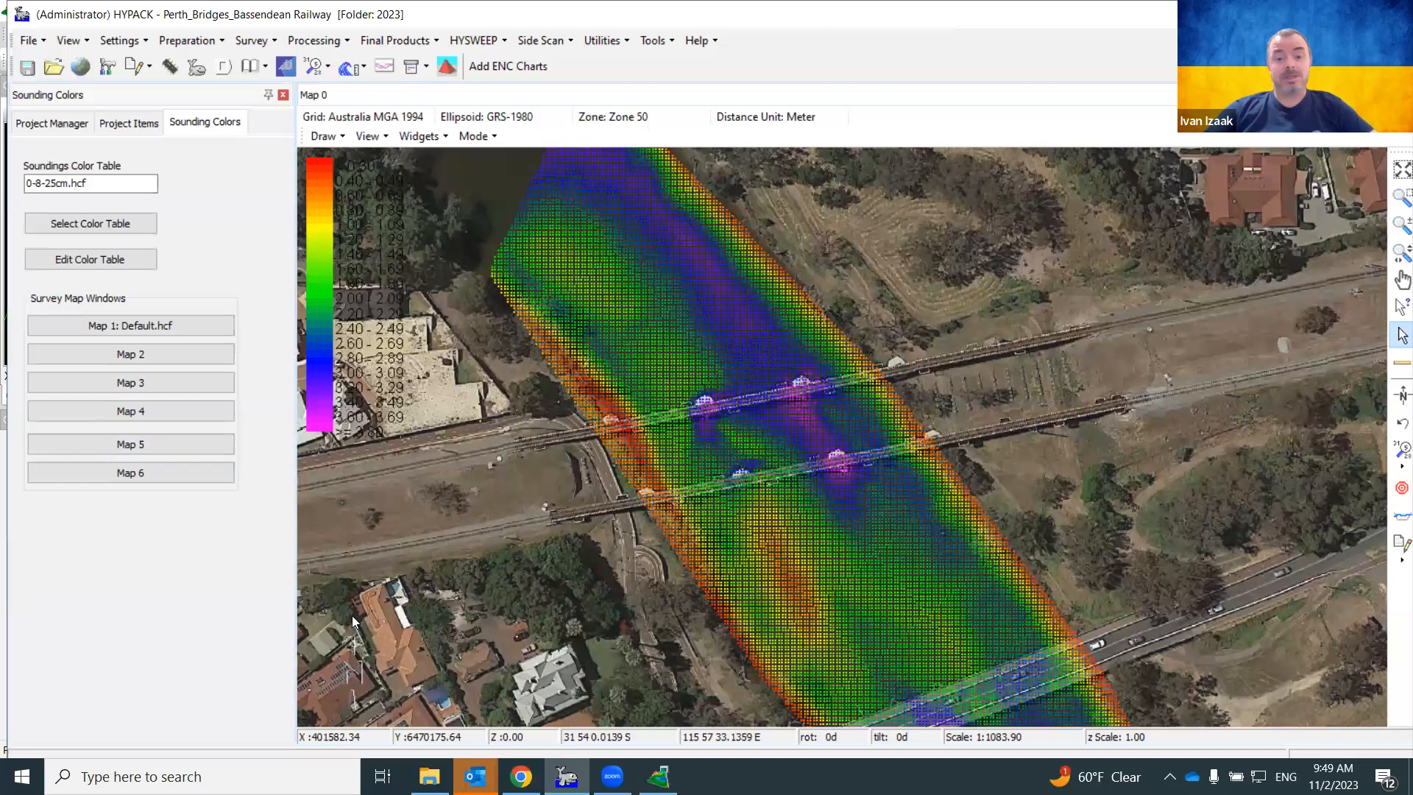
Bring 3D Terrain Viewer forward and open Terrain > Color Settings, with HYPACK Colors selected
{"action": "left_click", "coordinate": [658, 776]}
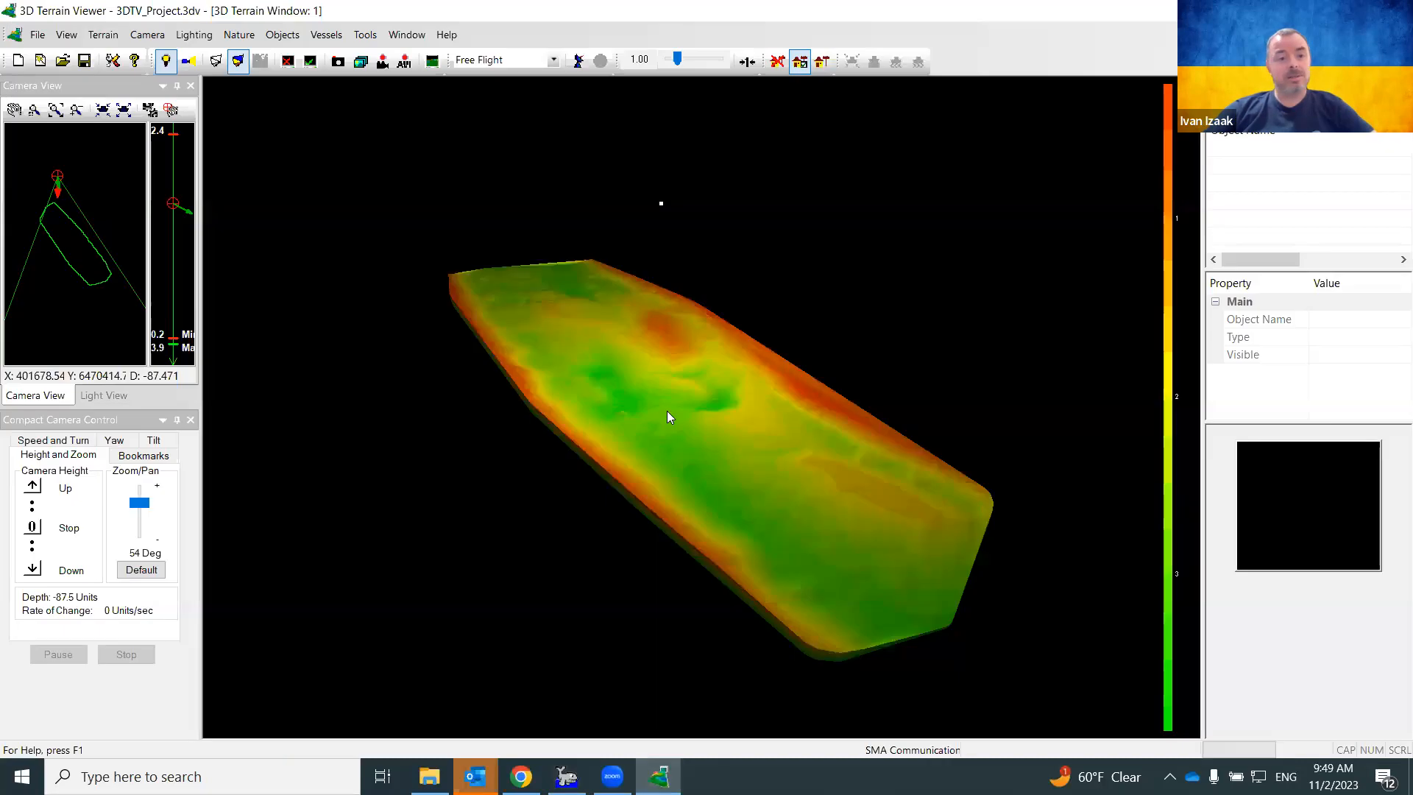
{"action": "left_click", "coordinate": [66, 36]}
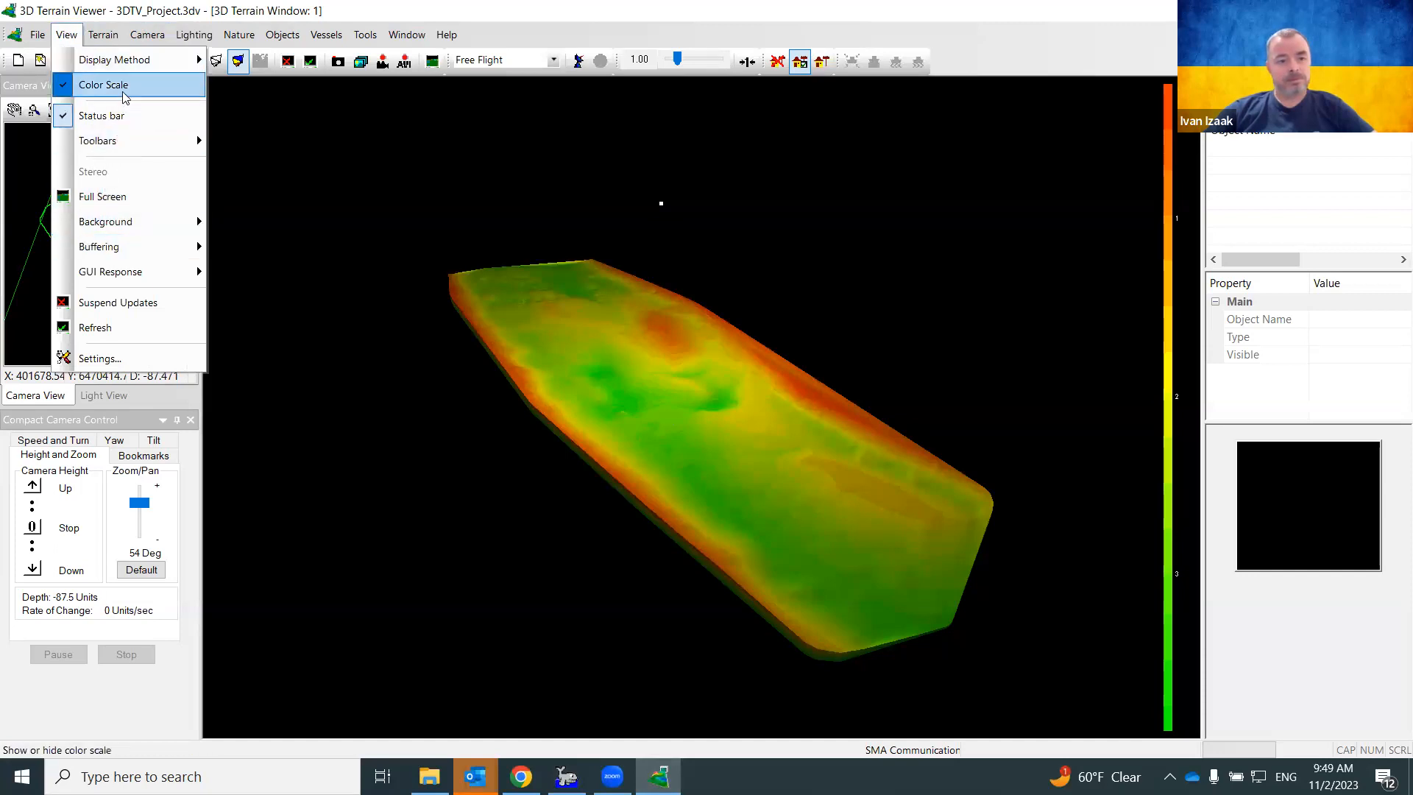
{"action": "mouse_move", "coordinate": [133, 64]}
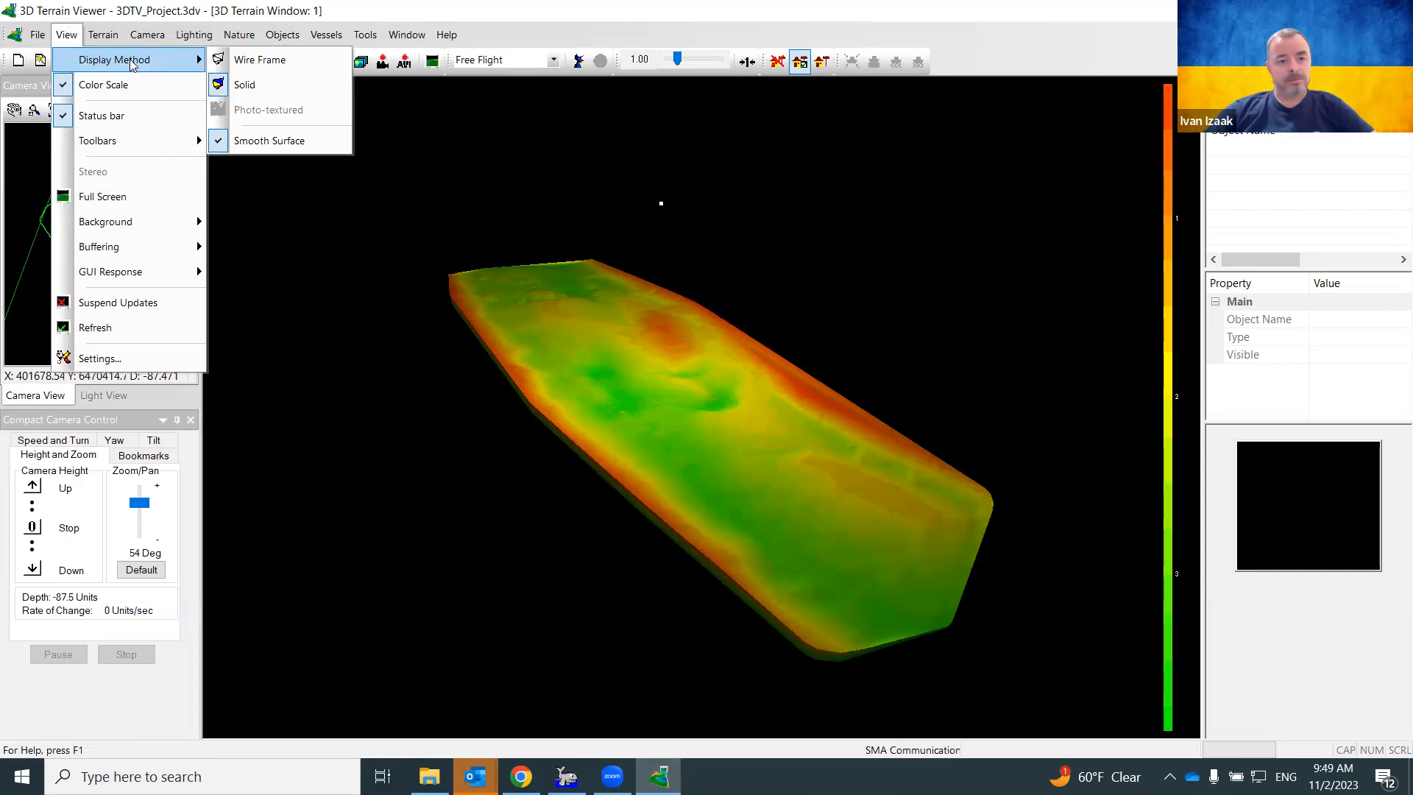
{"action": "mouse_move", "coordinate": [133, 274]}
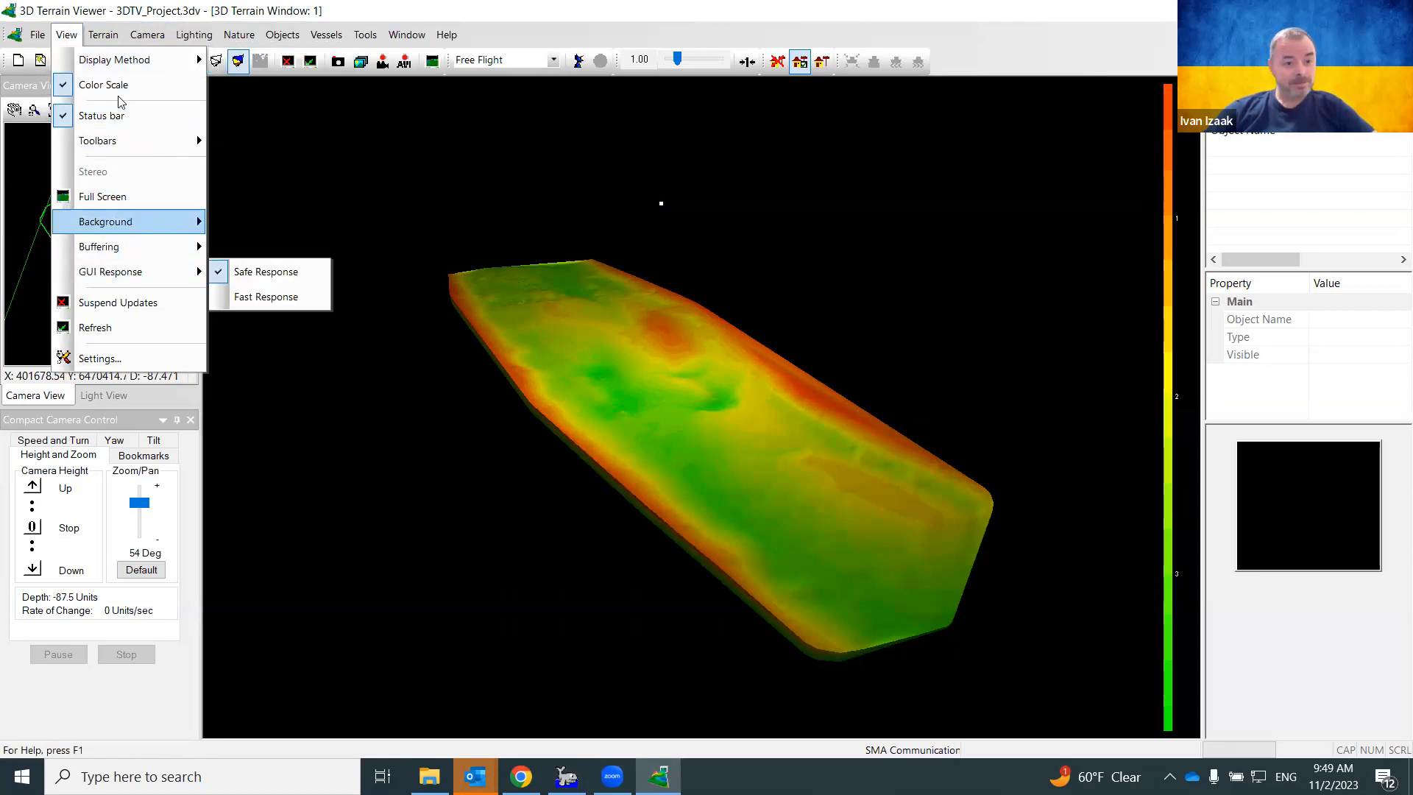
{"action": "left_click", "coordinate": [103, 34]}
{"action": "mouse_move", "coordinate": [118, 65]}
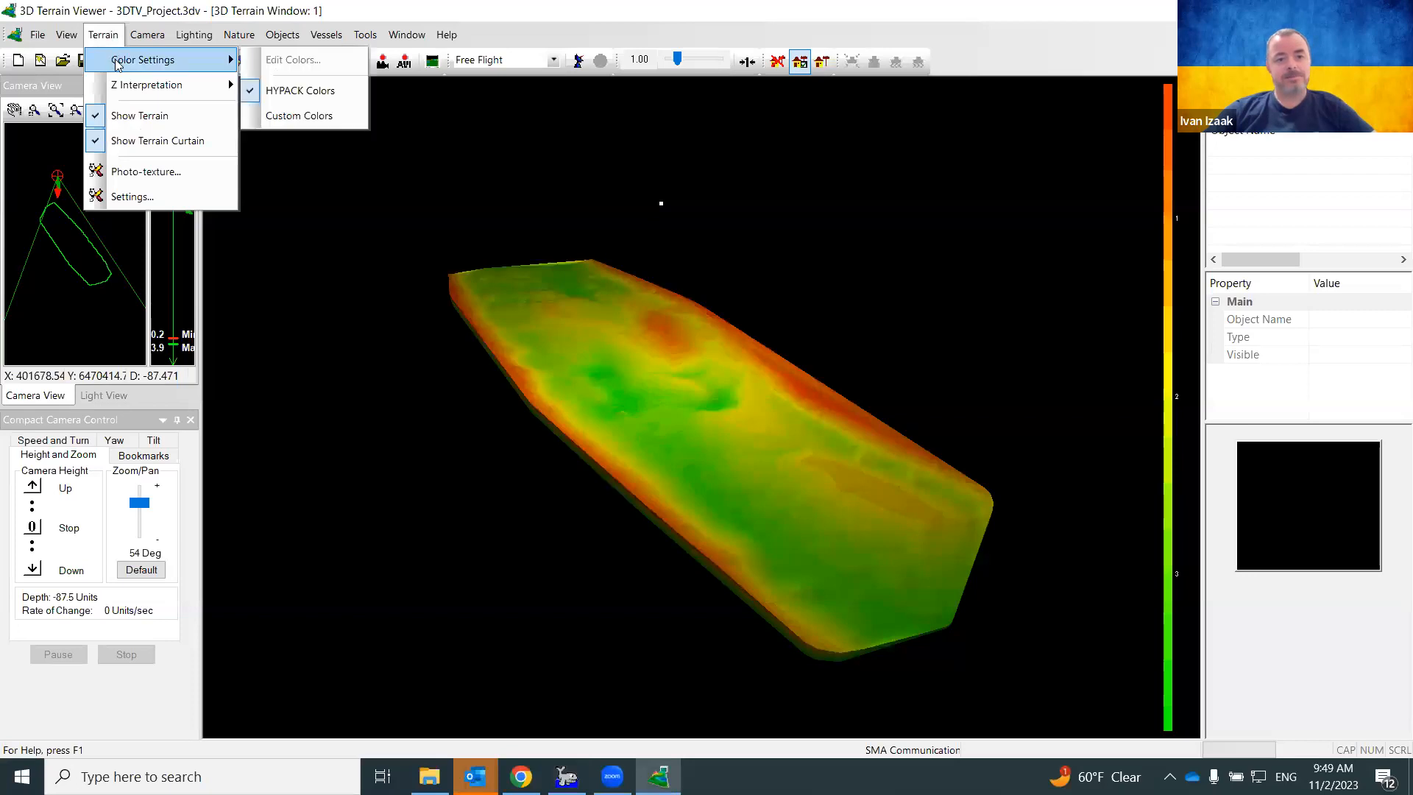
Switch the terrain to Custom Colors and apply the 0-8-25cm colour table
{"action": "left_click", "coordinate": [292, 117]}
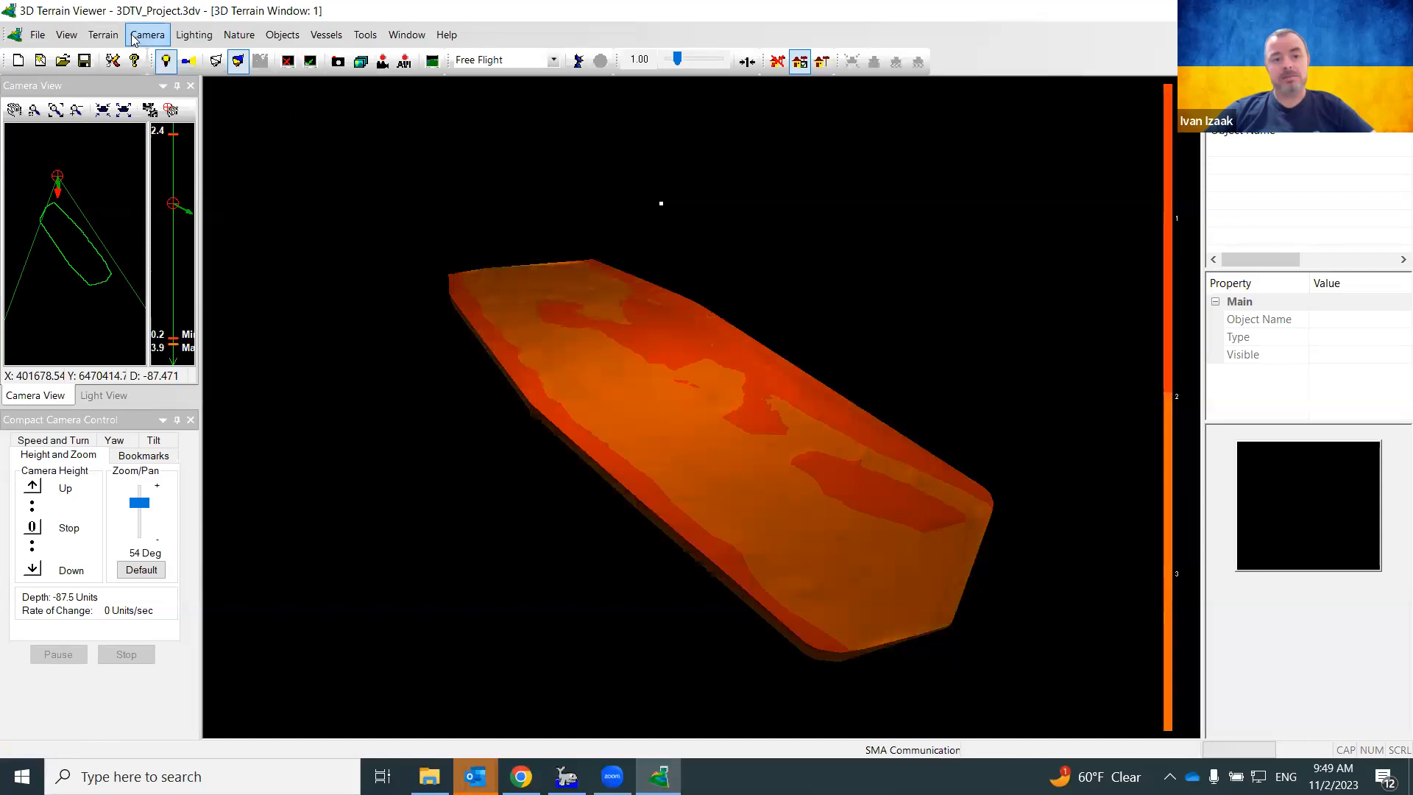
{"action": "left_click", "coordinate": [103, 35]}
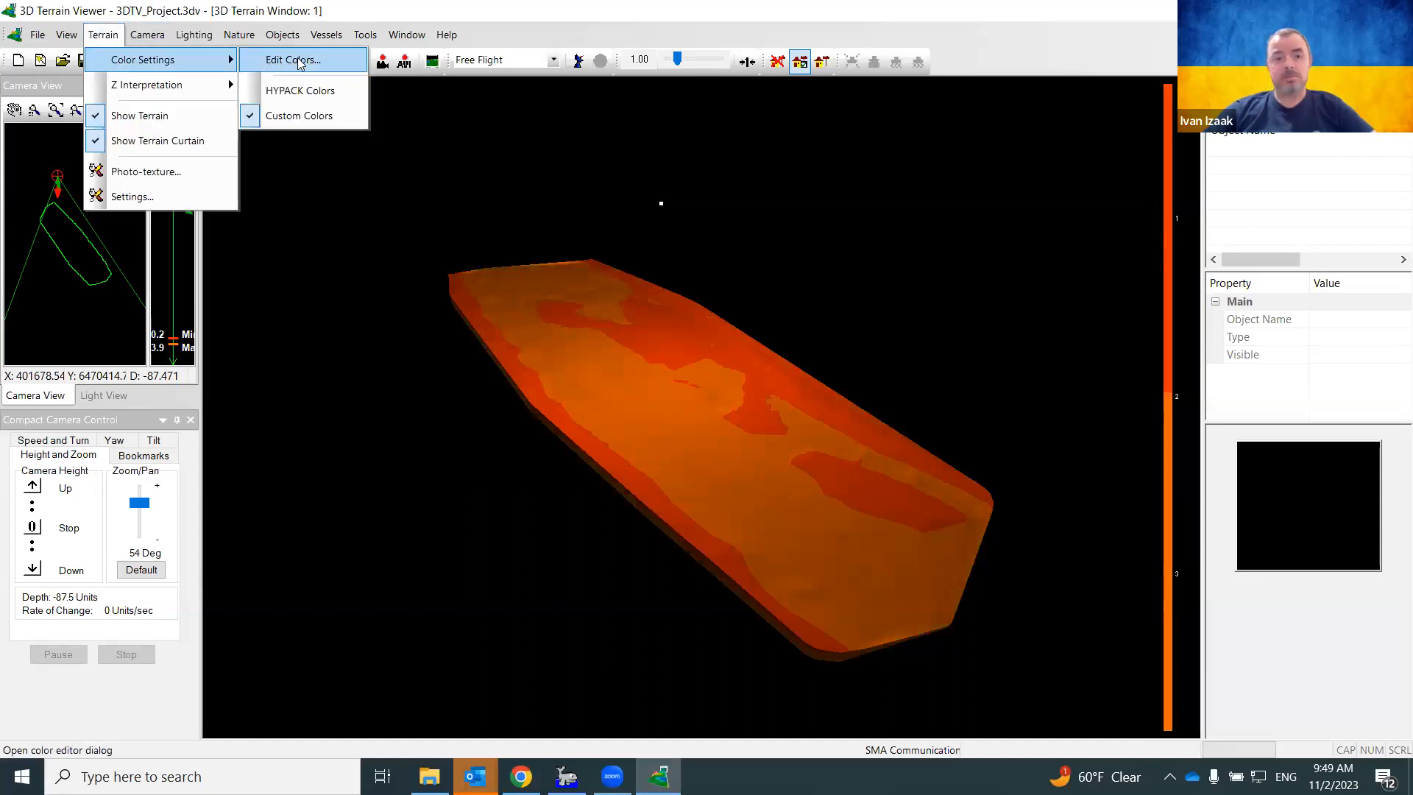
{"action": "left_click", "coordinate": [299, 61]}
{"action": "left_click", "coordinate": [631, 312]}
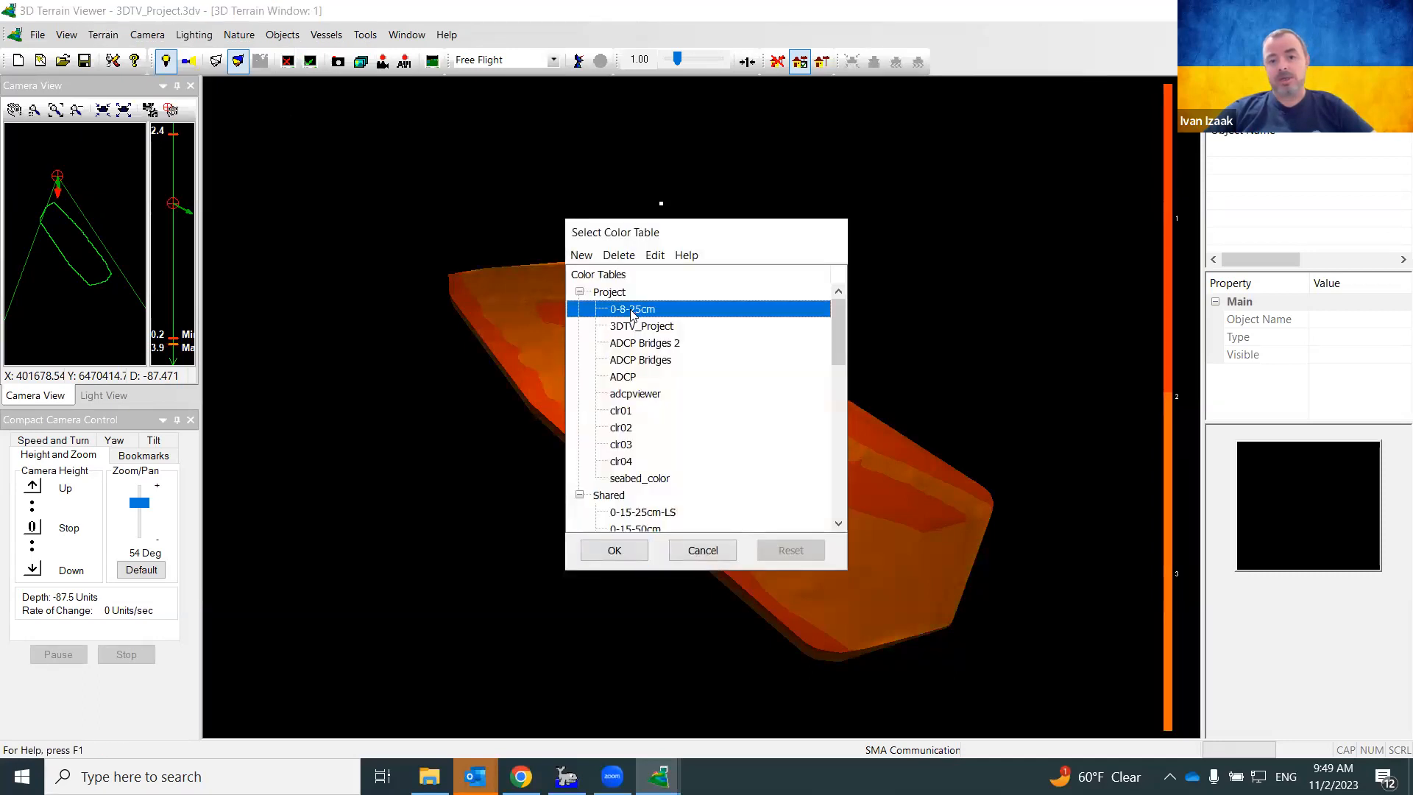
{"action": "left_click", "coordinate": [635, 551]}
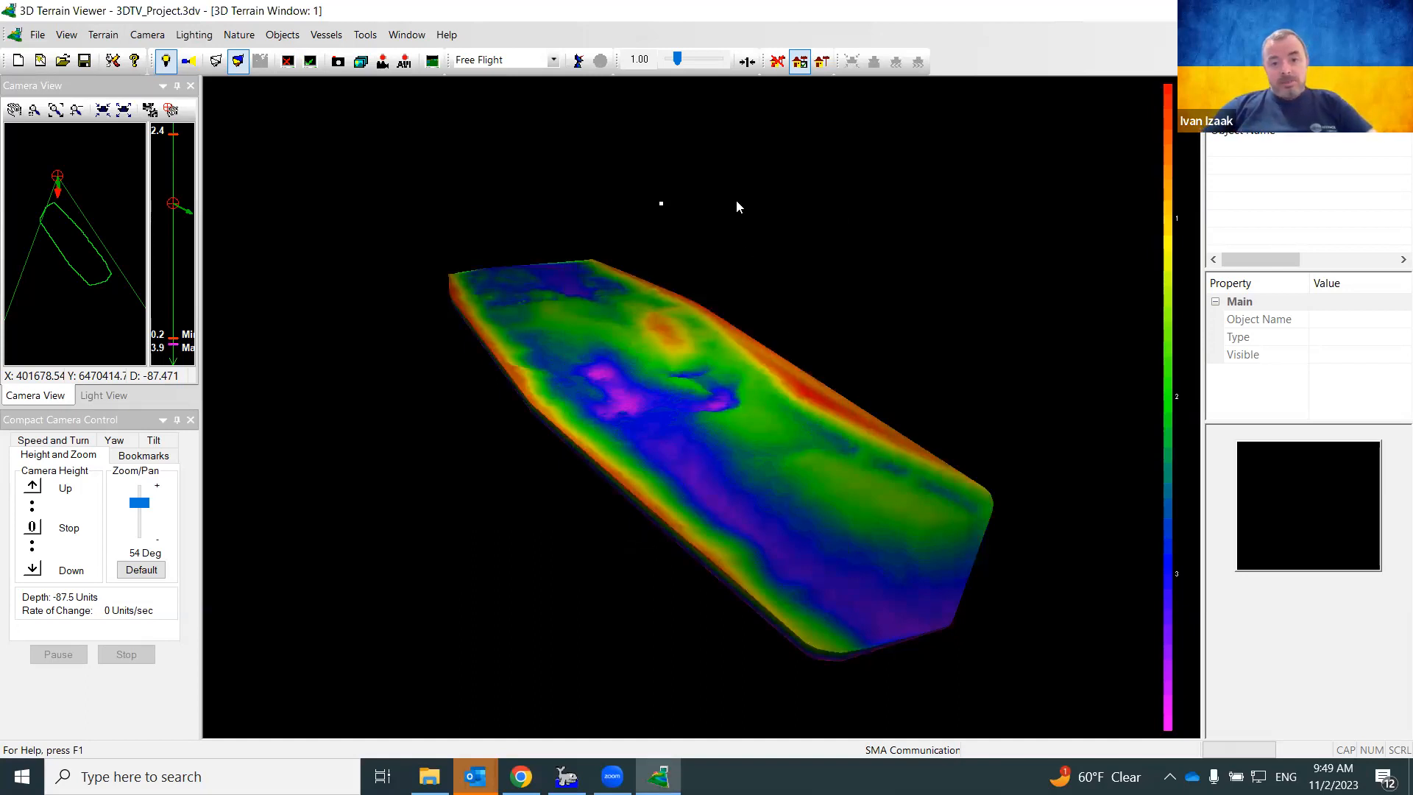
Raise the vertical exaggeration from 1.00 to 2.29, then pan and orbit onto the survey surface
{"action": "left_click_drag", "start_coordinate": [676, 60], "coordinate": [684, 74]}
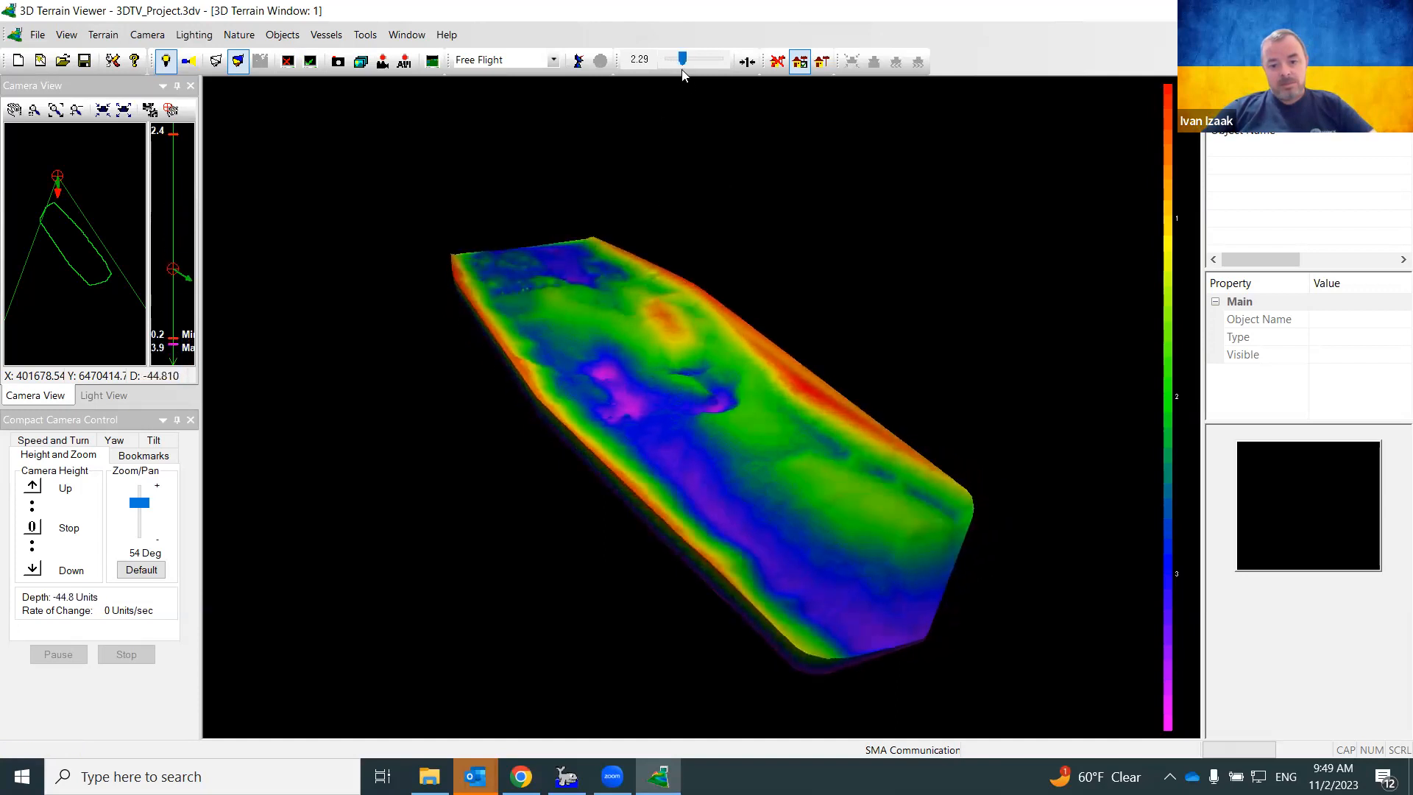
{"action": "left_click_drag", "start_coordinate": [754, 434], "coordinate": [723, 440]}
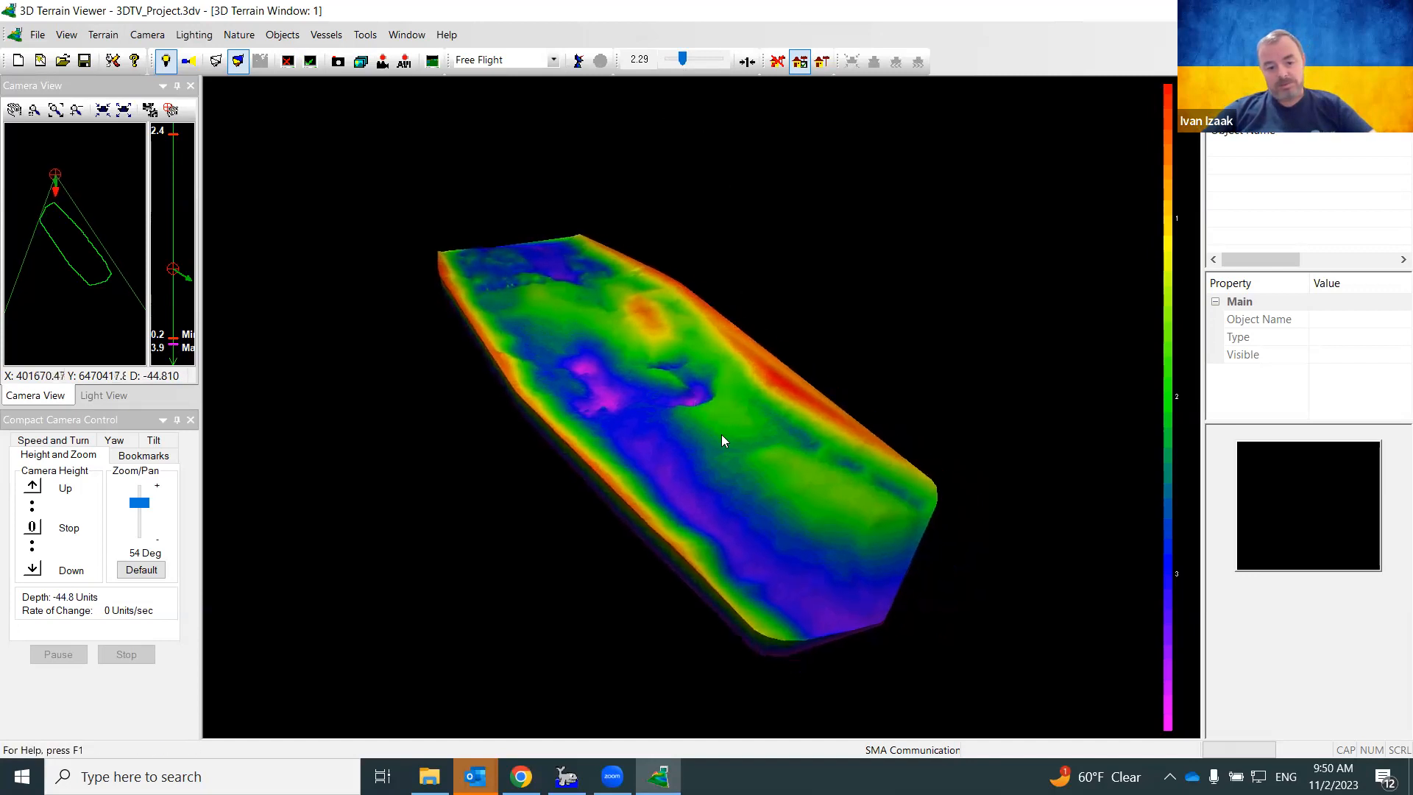
{"action": "middle_click_drag", "start_coordinate": [720, 437], "coordinate": [721, 408]}
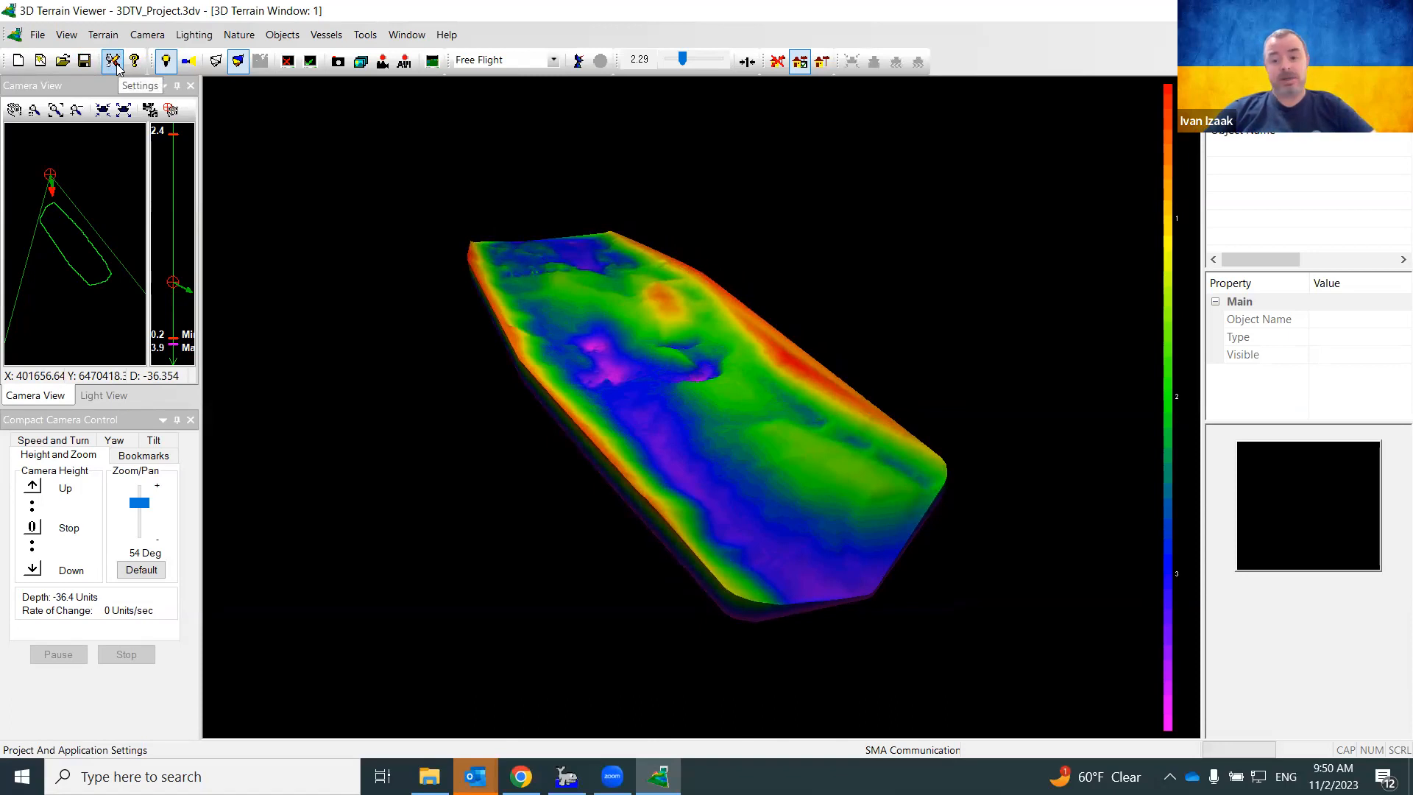
Open the Photo-texture settings, move the dialog aside, and start adding a texture image file
{"action": "left_click", "coordinate": [101, 37]}
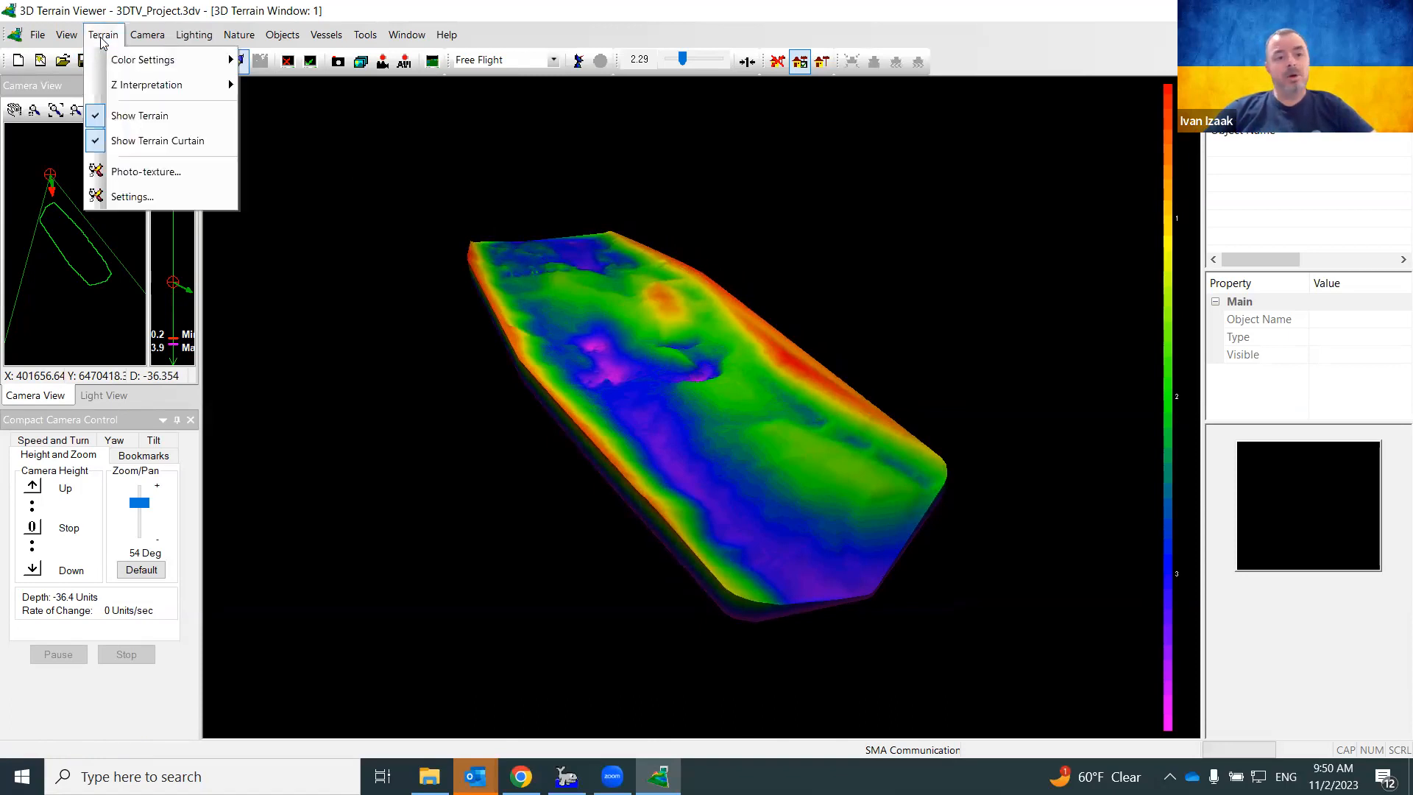
{"action": "mouse_move", "coordinate": [97, 38]}
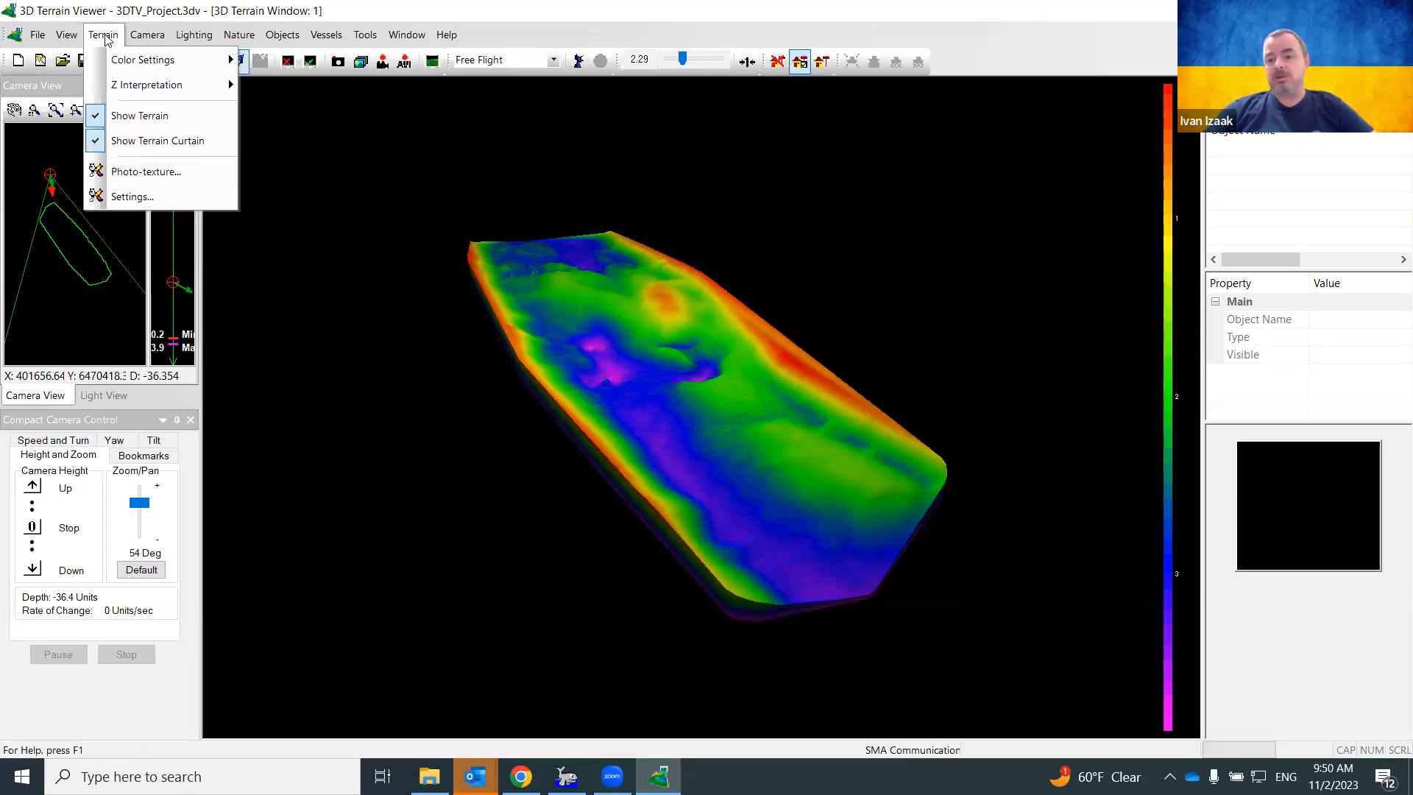
{"action": "left_click", "coordinate": [130, 173]}
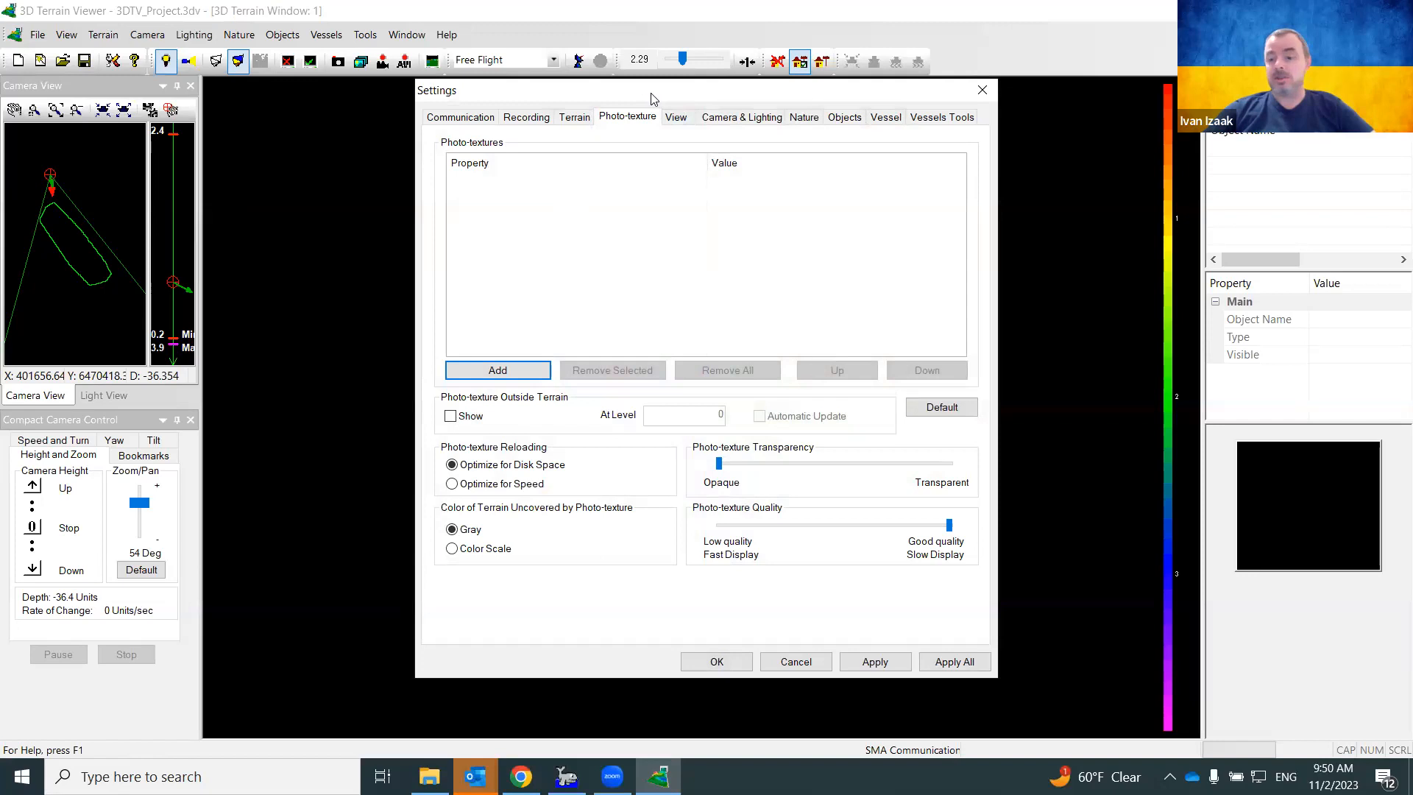
{"action": "left_click_drag", "start_coordinate": [650, 95], "coordinate": [340, 81]}
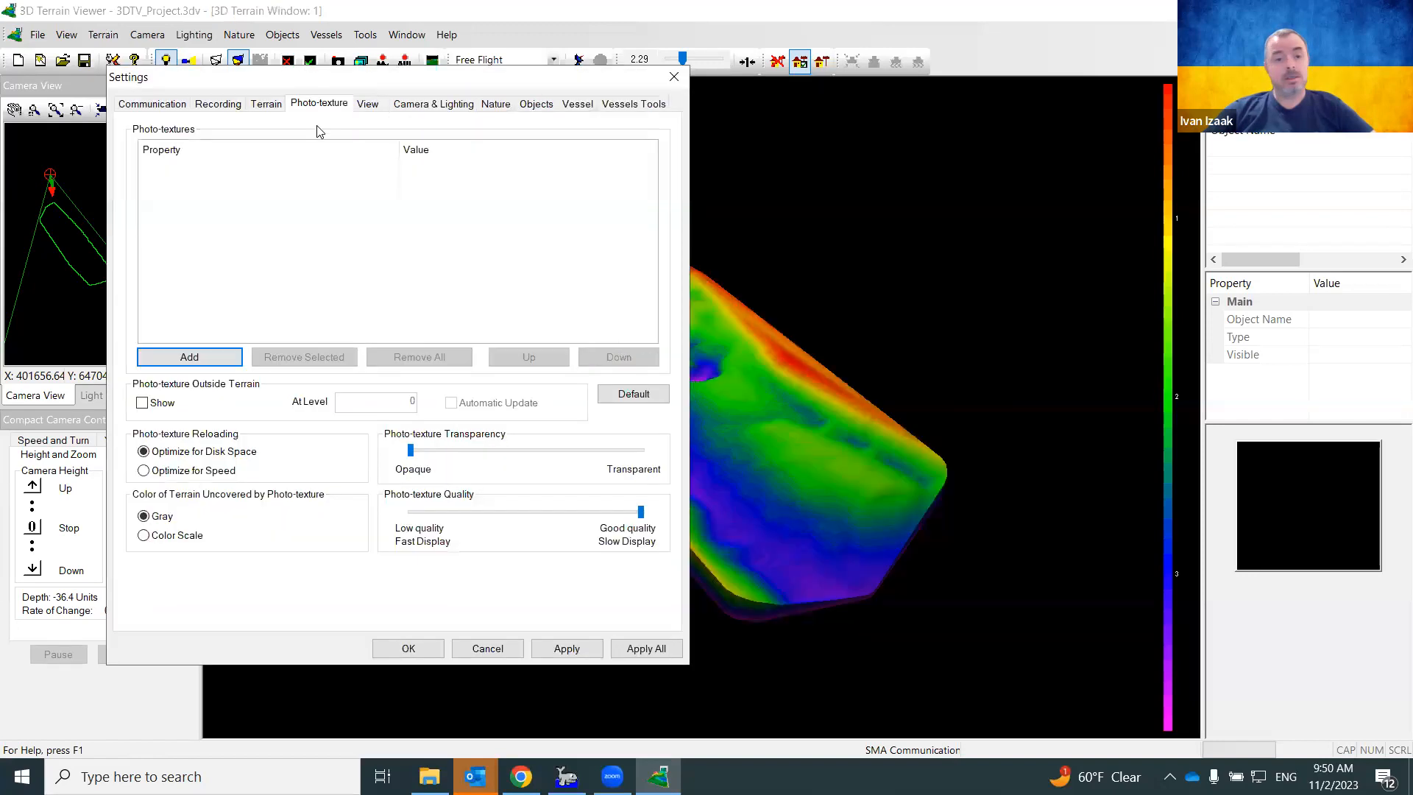
{"action": "left_click", "coordinate": [674, 76]}
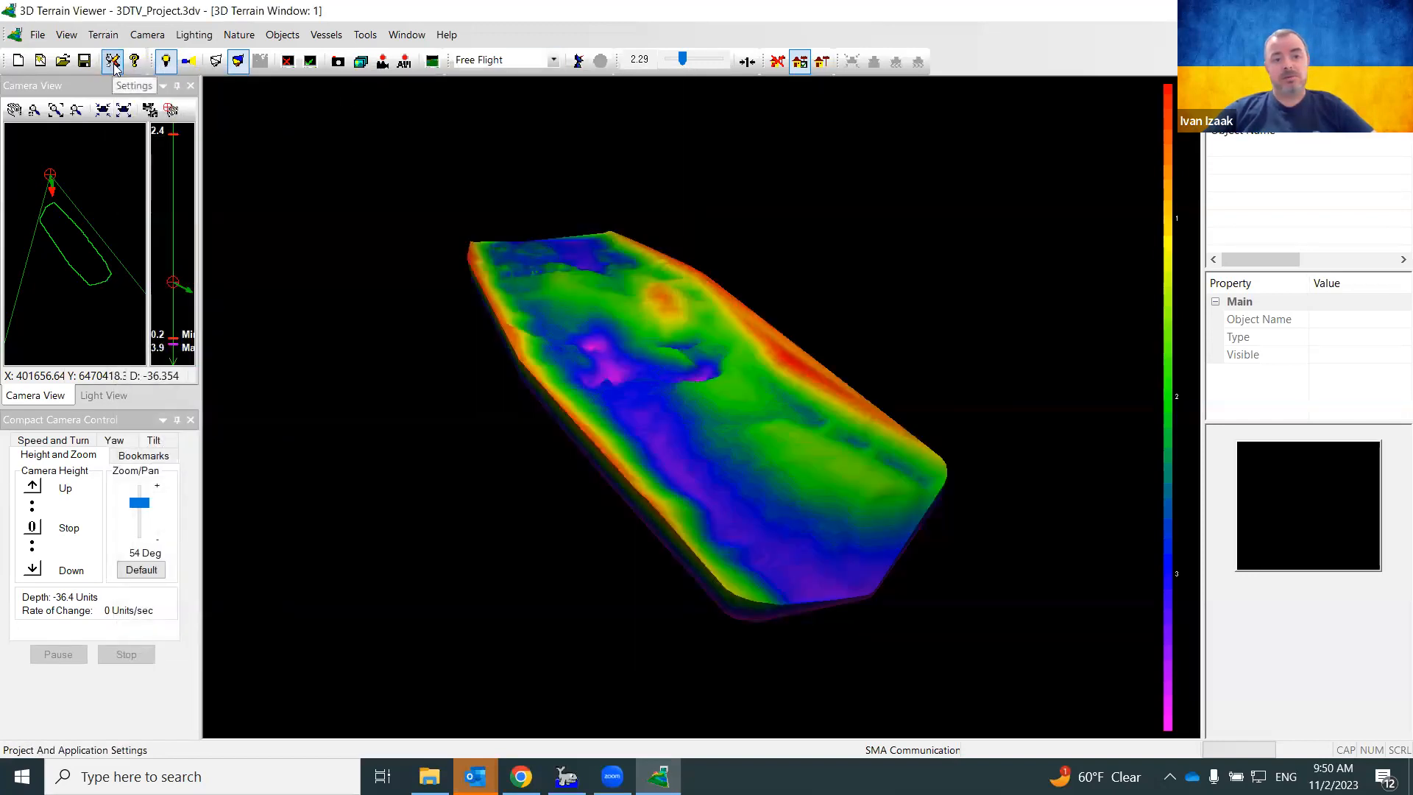
{"action": "left_click", "coordinate": [112, 61]}
{"action": "left_click_drag", "start_coordinate": [649, 97], "coordinate": [294, 68]}
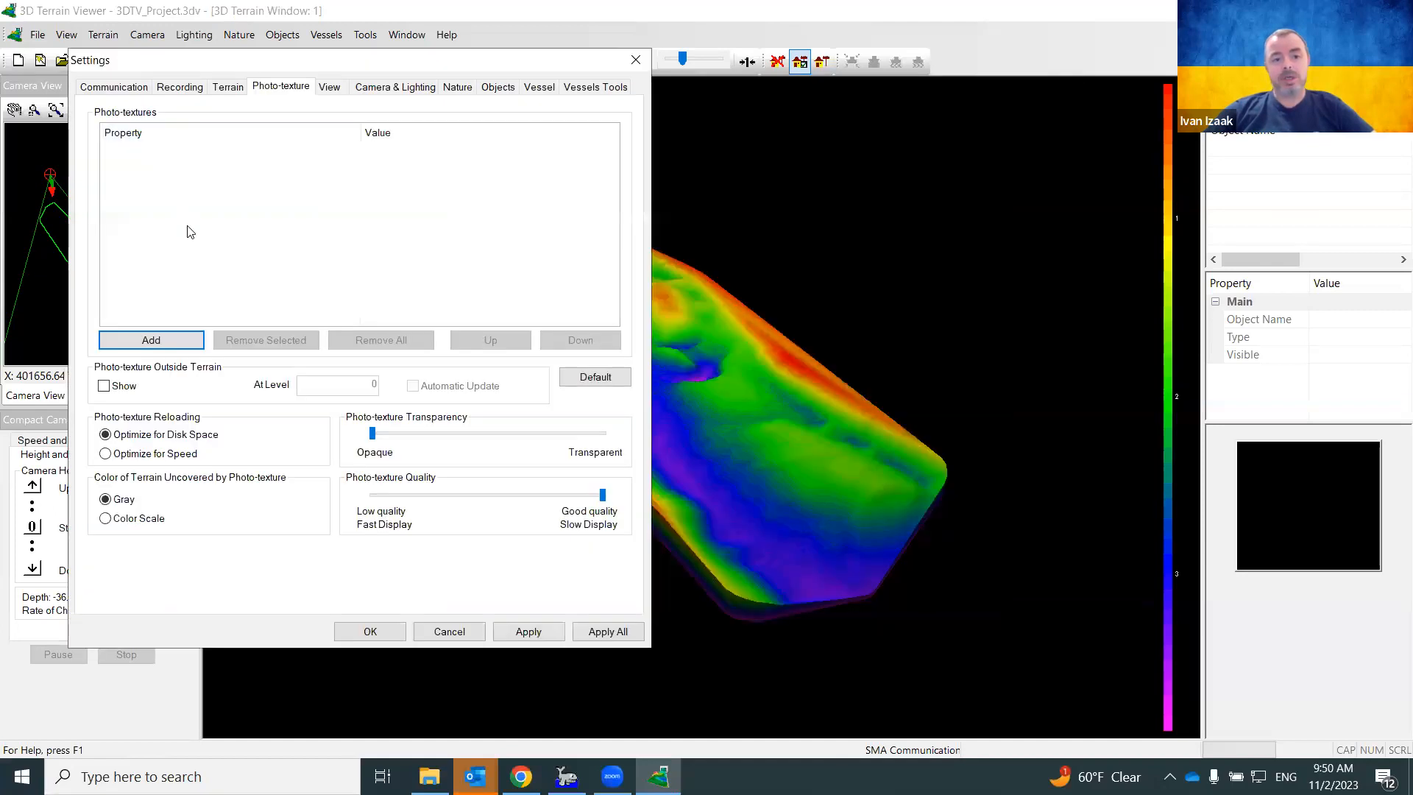
{"action": "left_click", "coordinate": [151, 340]}
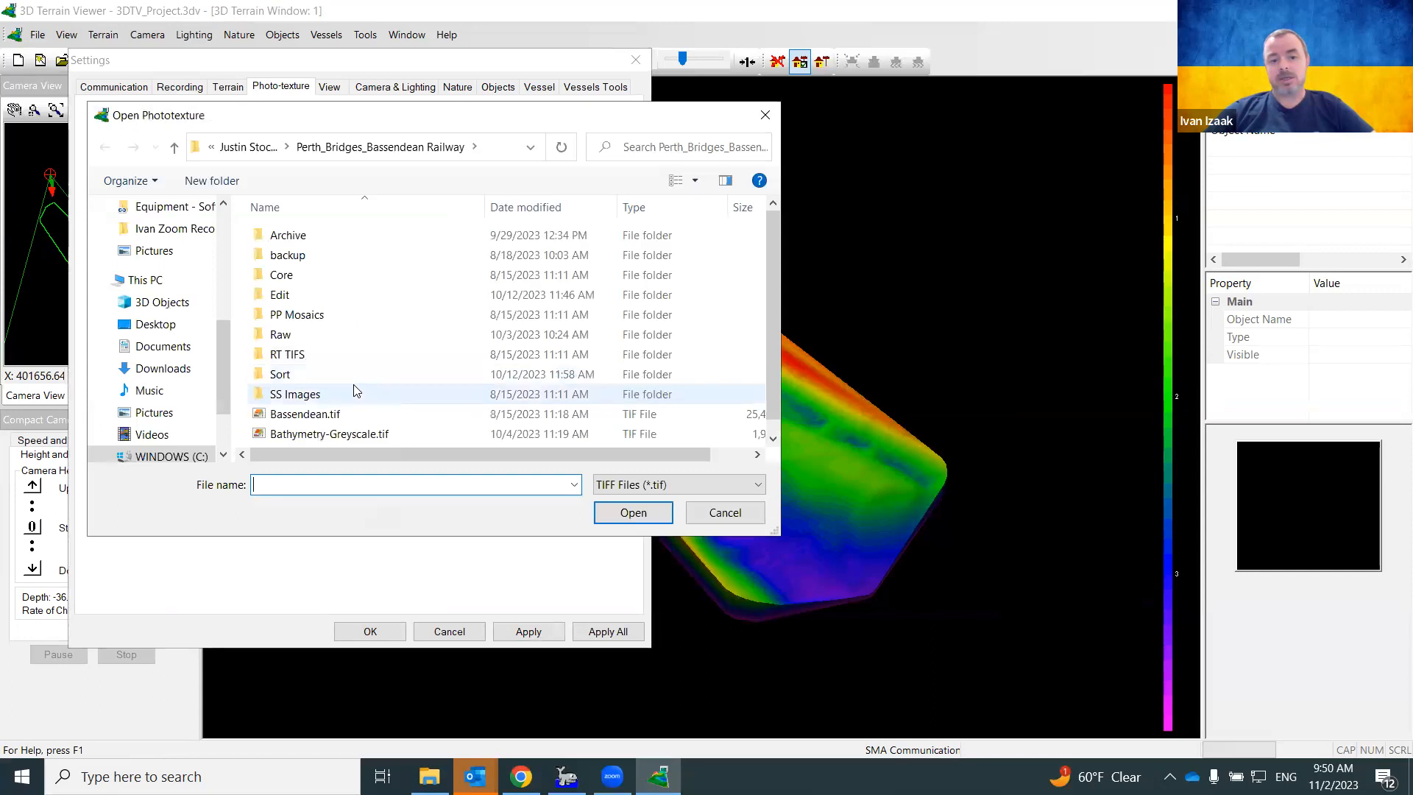
Load Bassendean.tif as the photo-texture, accepting it despite the out-of-extents warning
{"action": "left_click", "coordinate": [680, 488]}
{"action": "left_click", "coordinate": [681, 490]}
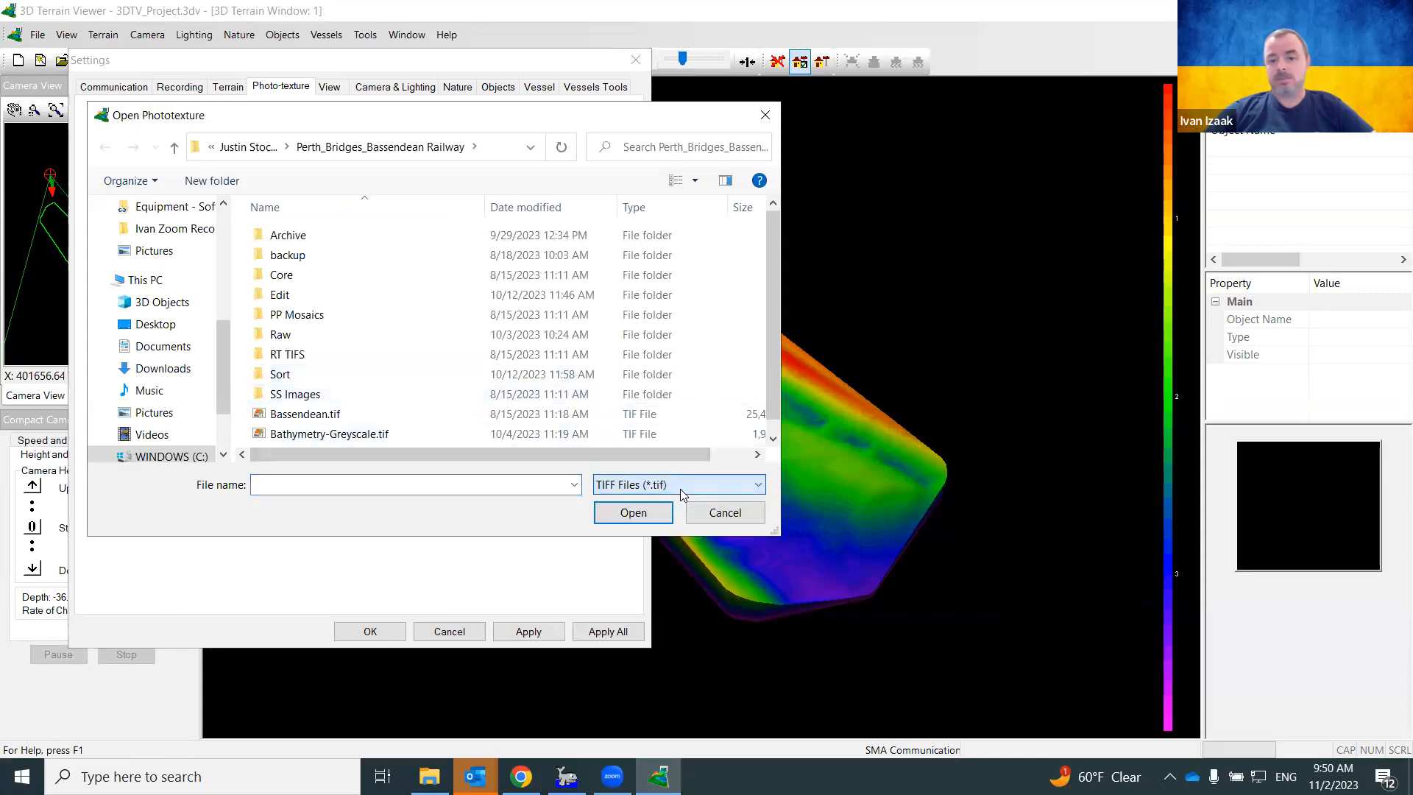
{"action": "scroll", "coordinate": [589, 401], "scroll_direction": "down", "scroll_amount": 1}
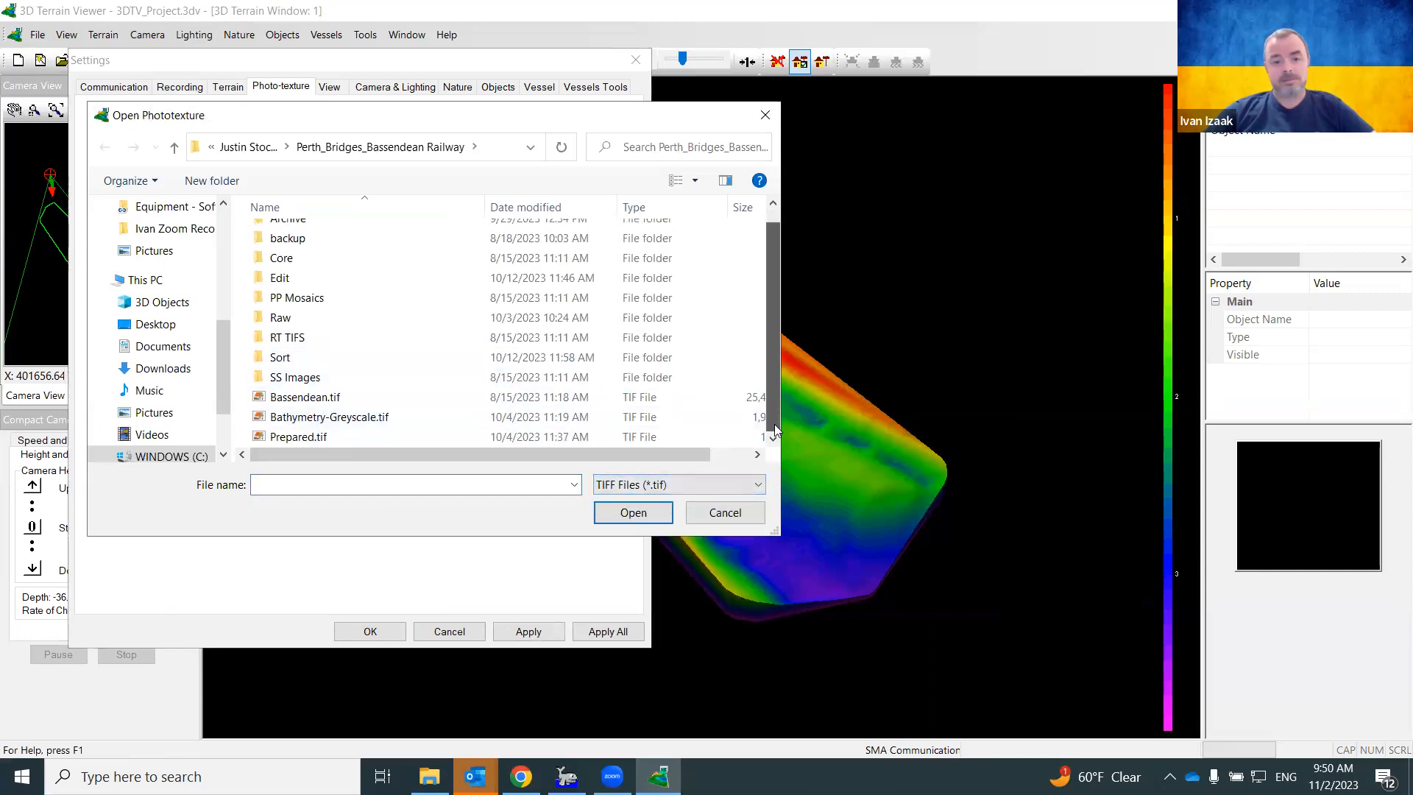
{"action": "left_click", "coordinate": [397, 401]}
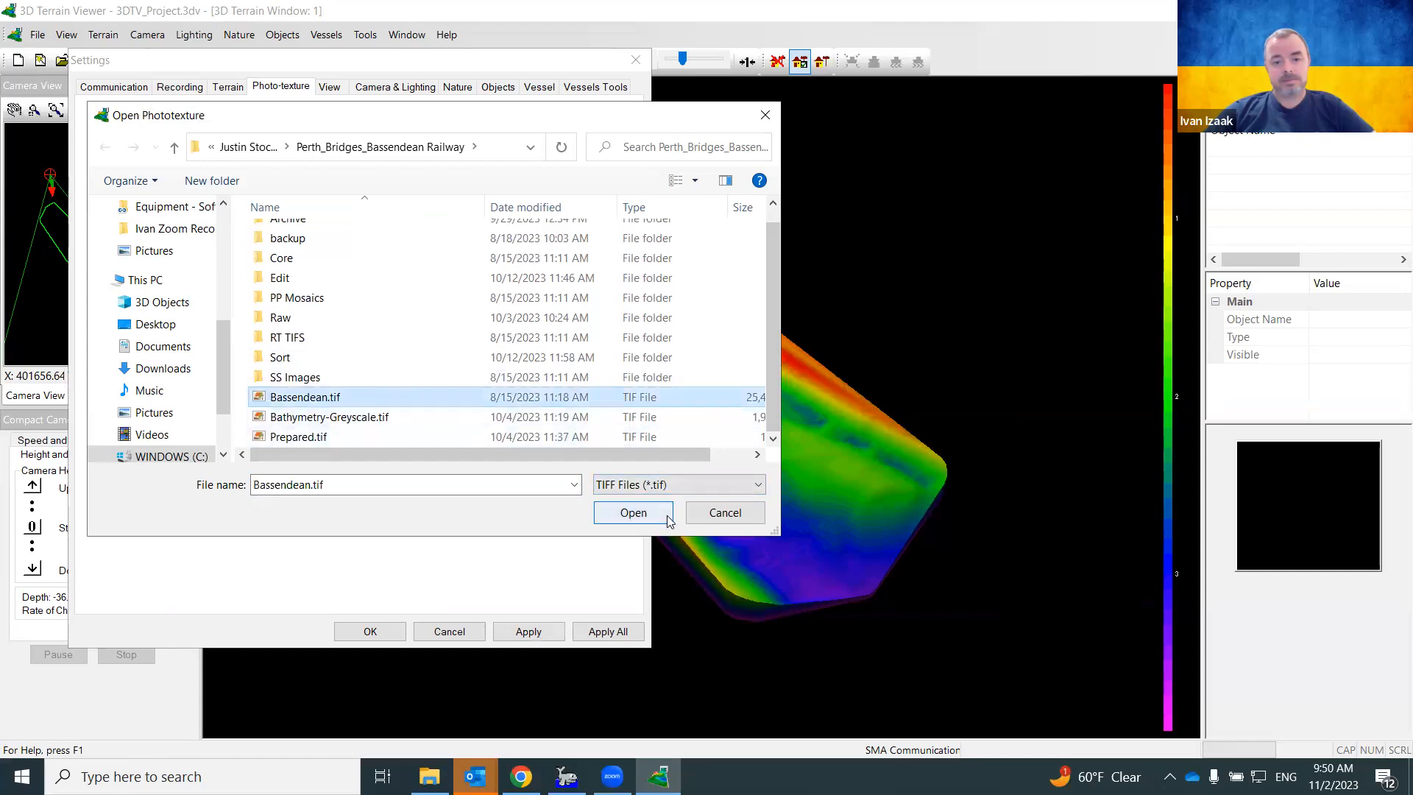
{"action": "left_click", "coordinate": [667, 513]}
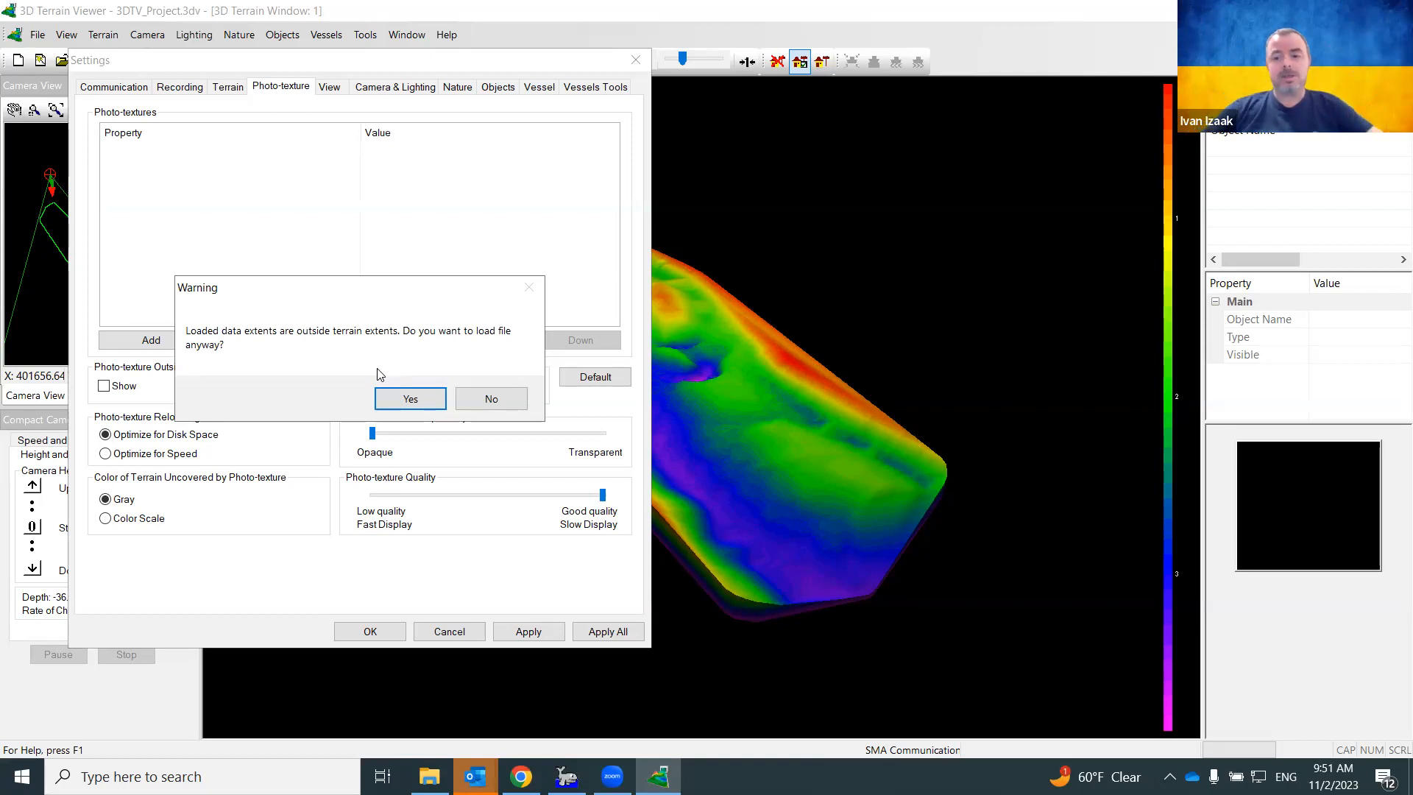
{"action": "left_click", "coordinate": [415, 401]}
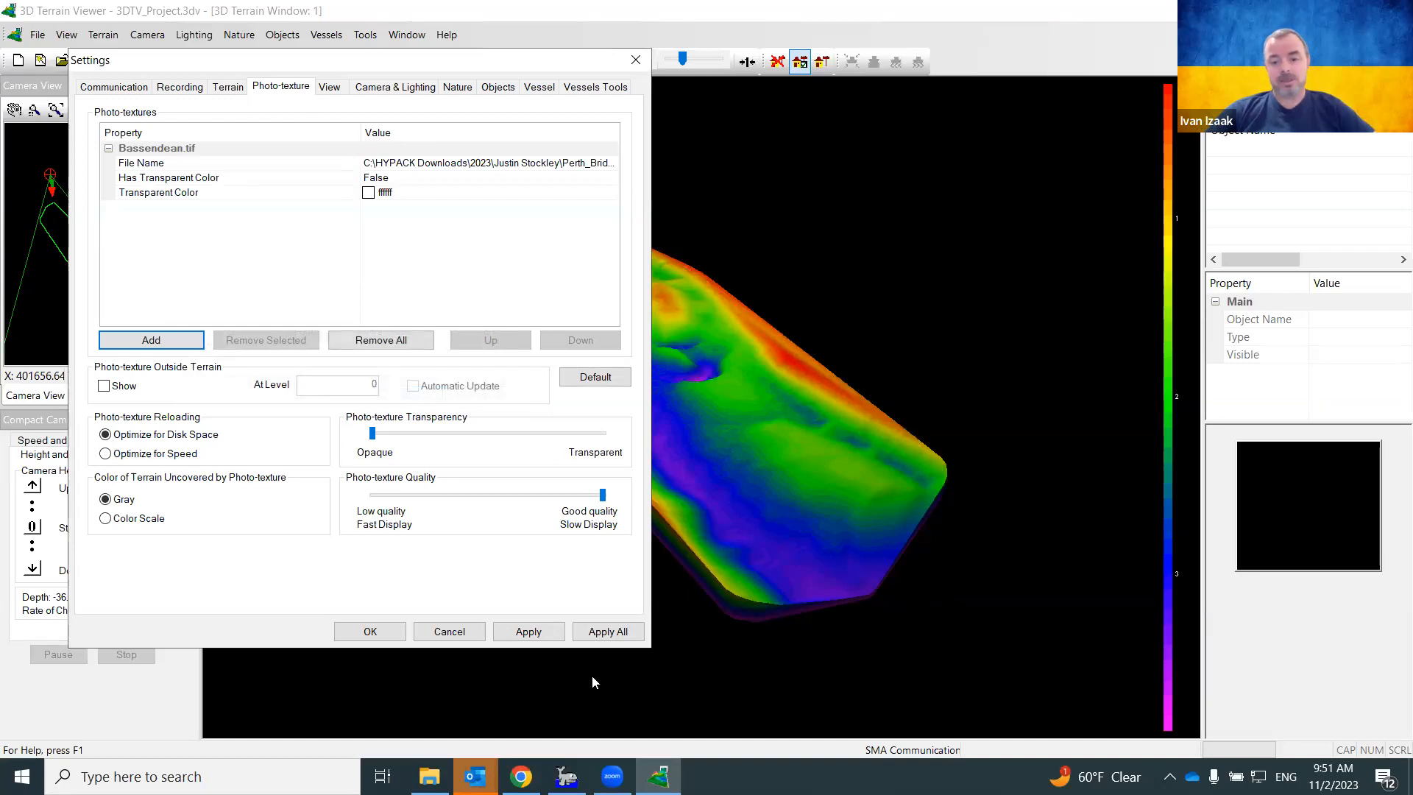
Show the photo-texture outside the terrain at level 0 and apply the settings
{"action": "left_click", "coordinate": [1032, 405]}
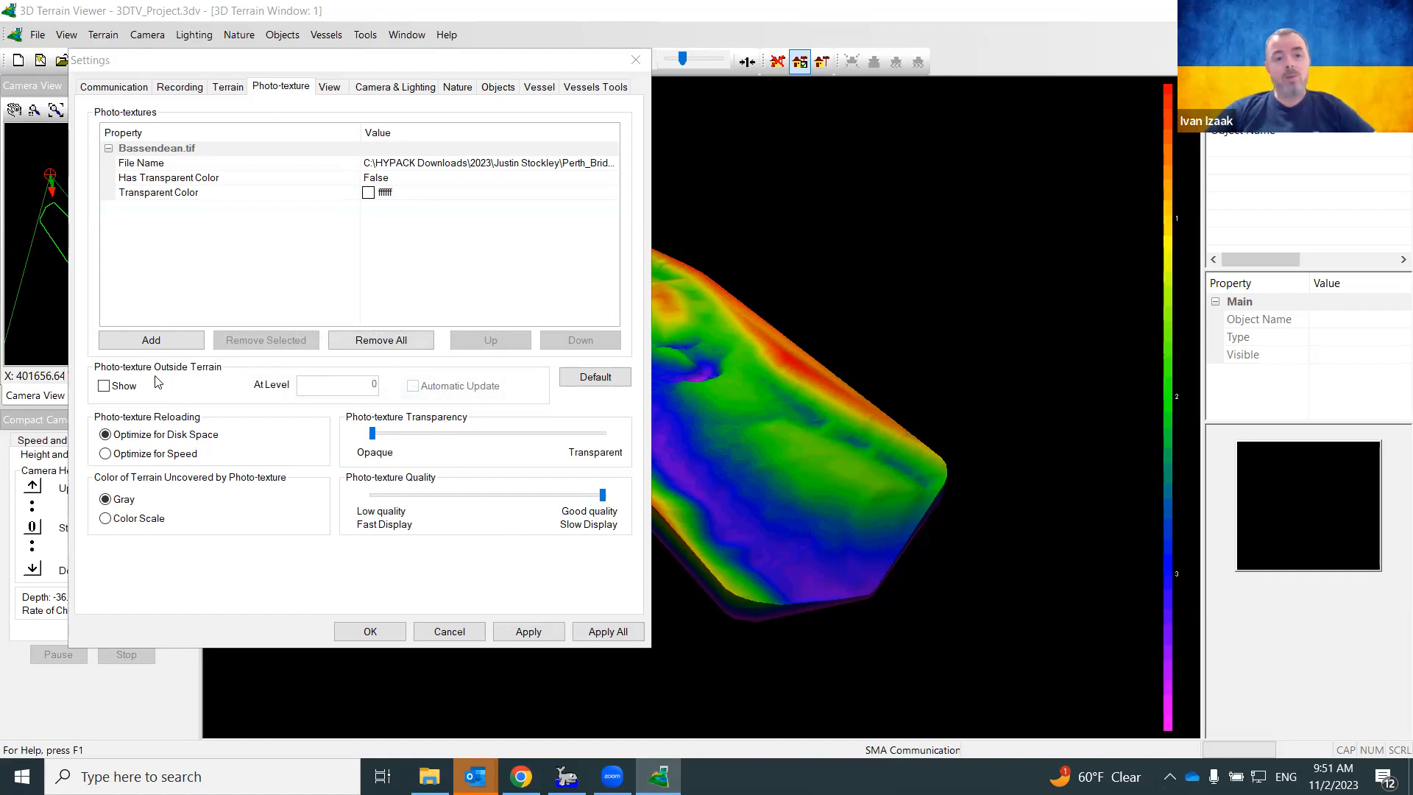
{"action": "left_click", "coordinate": [103, 385]}
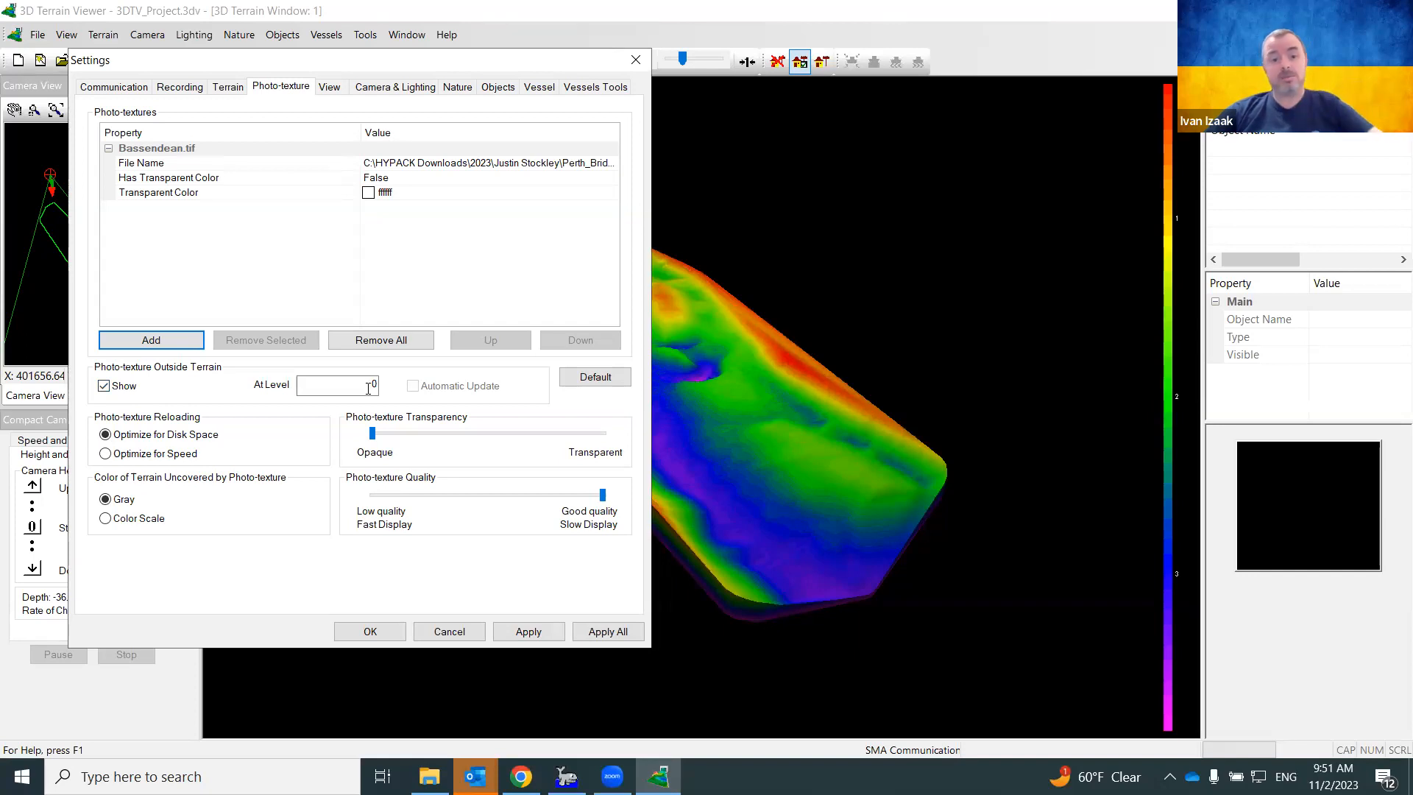
{"action": "left_click", "coordinate": [522, 633]}
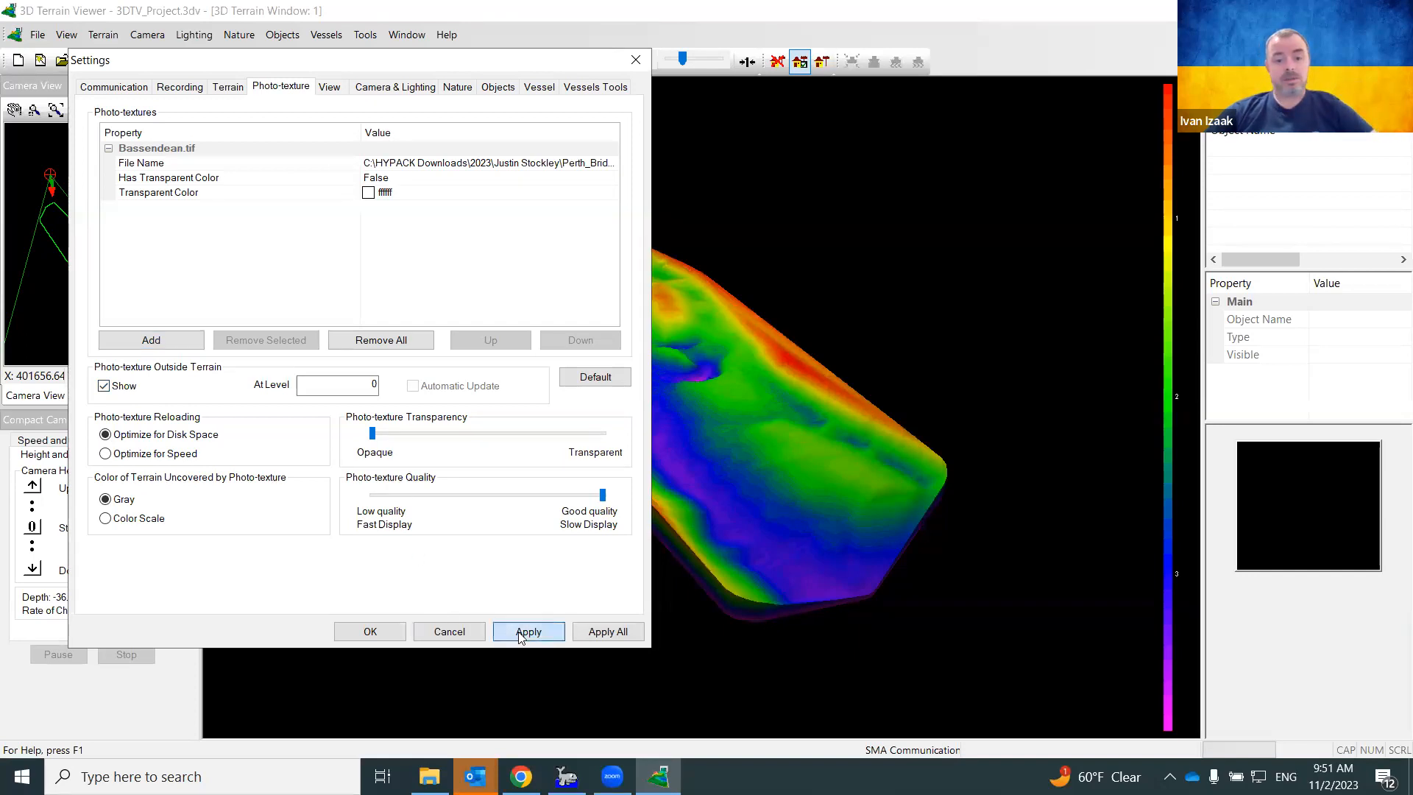
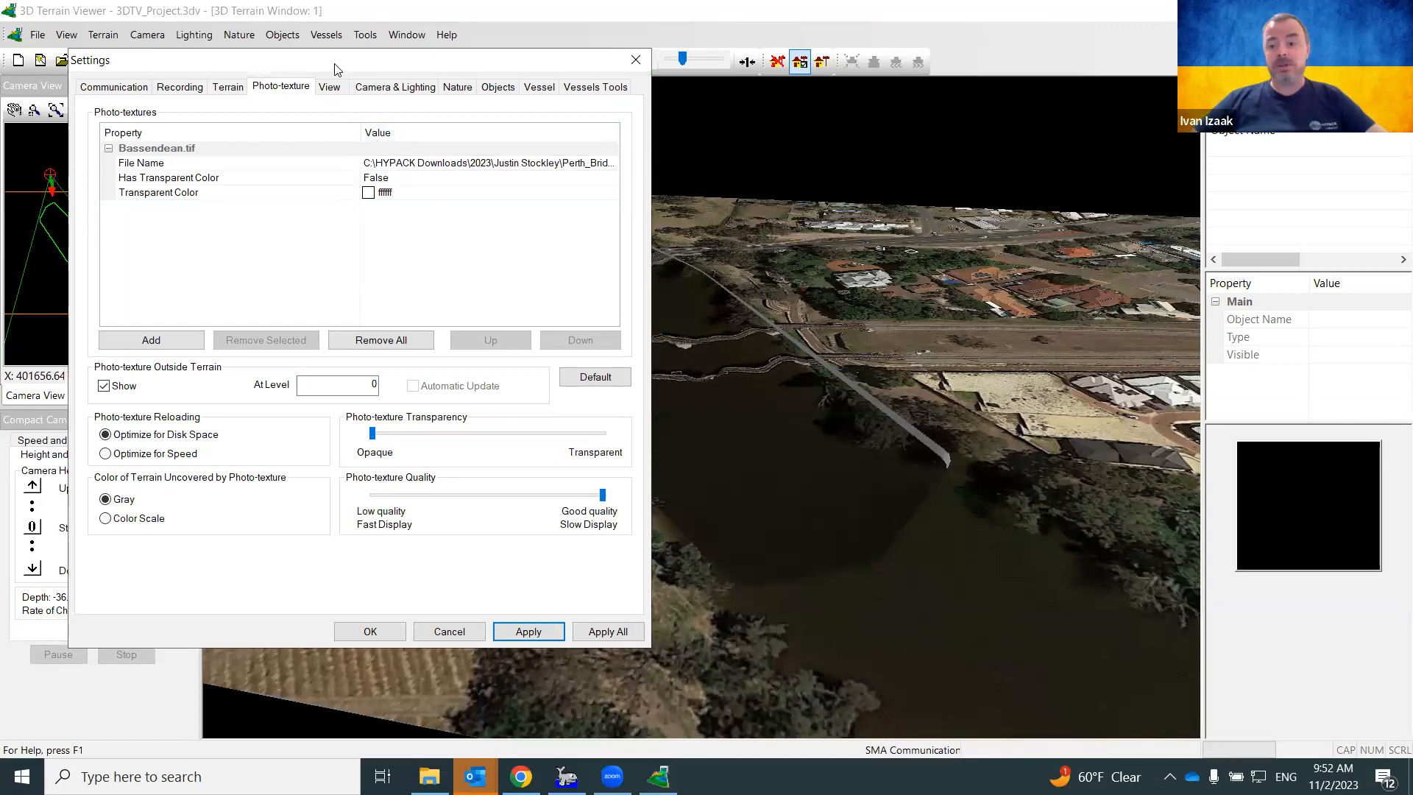
Slide the photo-texture Transparency fully to Transparent and apply it
{"action": "left_click_drag", "start_coordinate": [336, 69], "coordinate": [302, 68]}
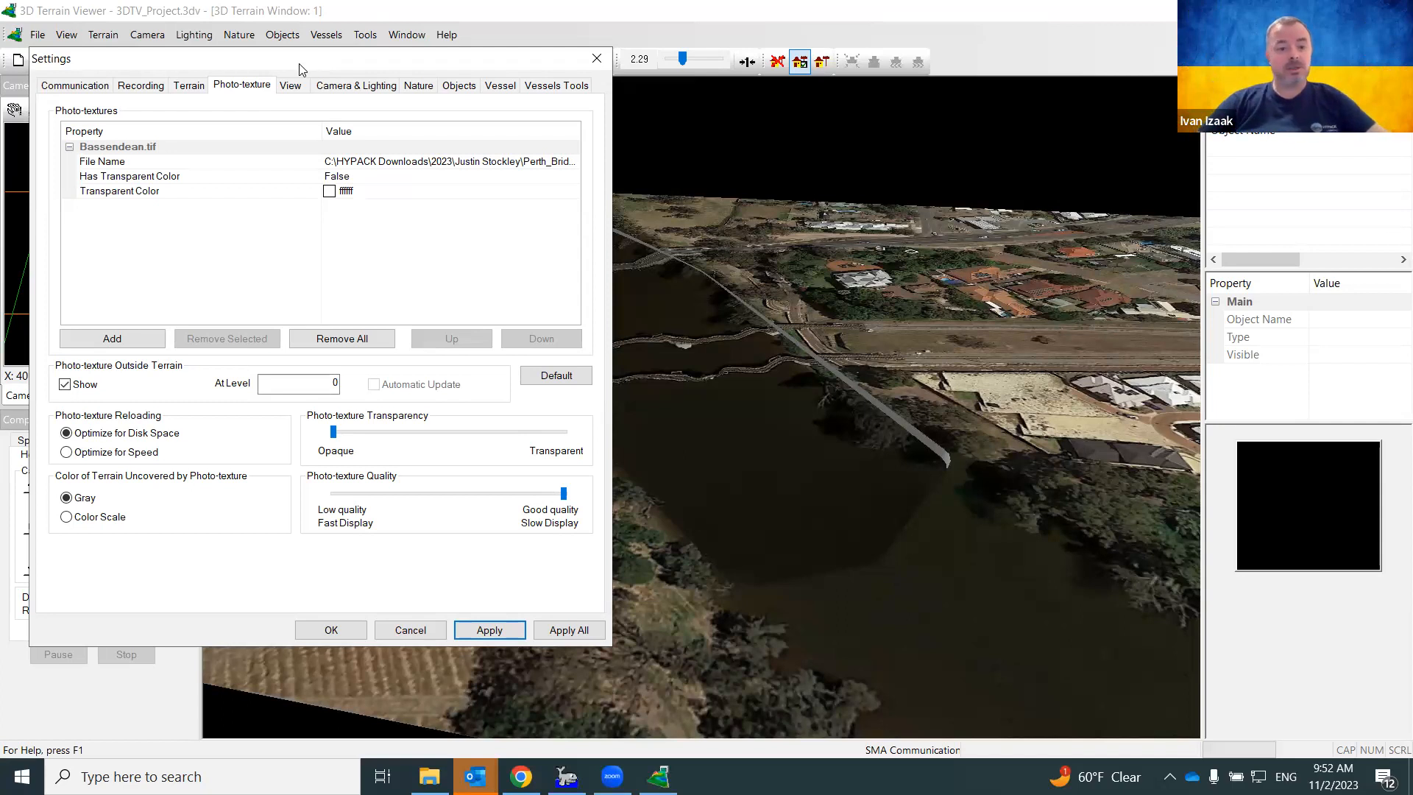
{"action": "left_click", "coordinate": [333, 431]}
{"action": "left_click_drag", "start_coordinate": [333, 433], "coordinate": [567, 440]}
{"action": "left_click", "coordinate": [491, 633]}
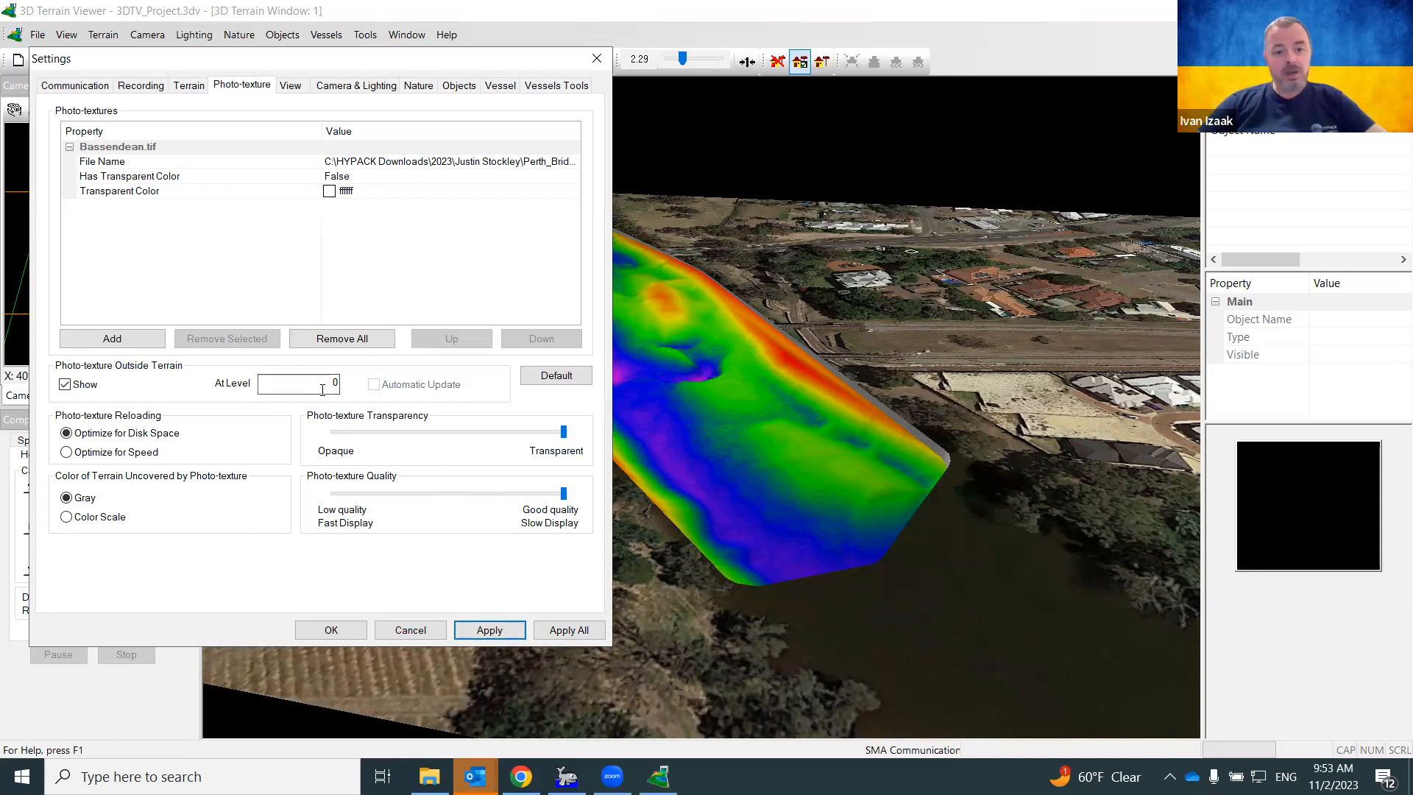
Set the photo-texture At Level value to 2 and apply
{"action": "left_click_drag", "start_coordinate": [324, 388], "coordinate": [346, 388]}
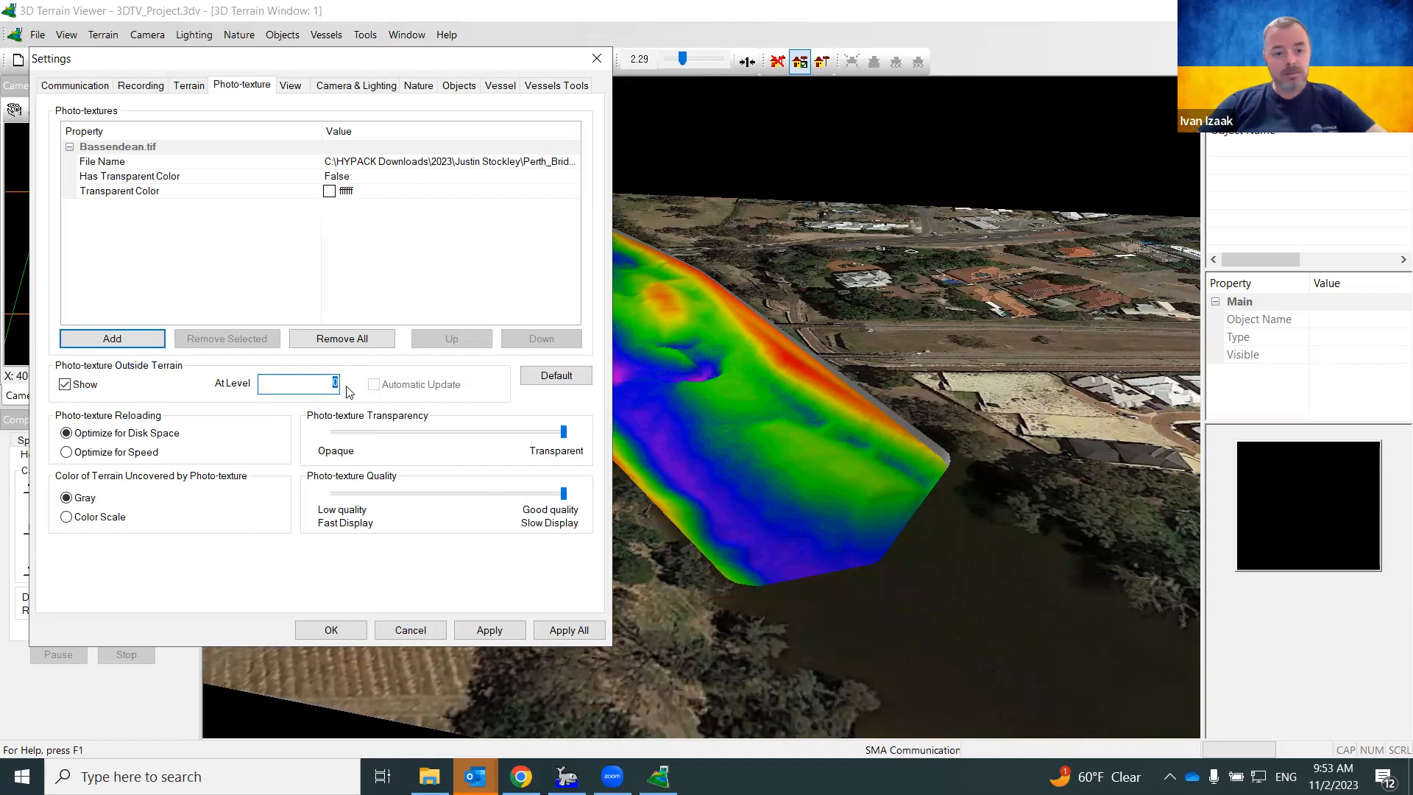
{"action": "type", "text": "2"}
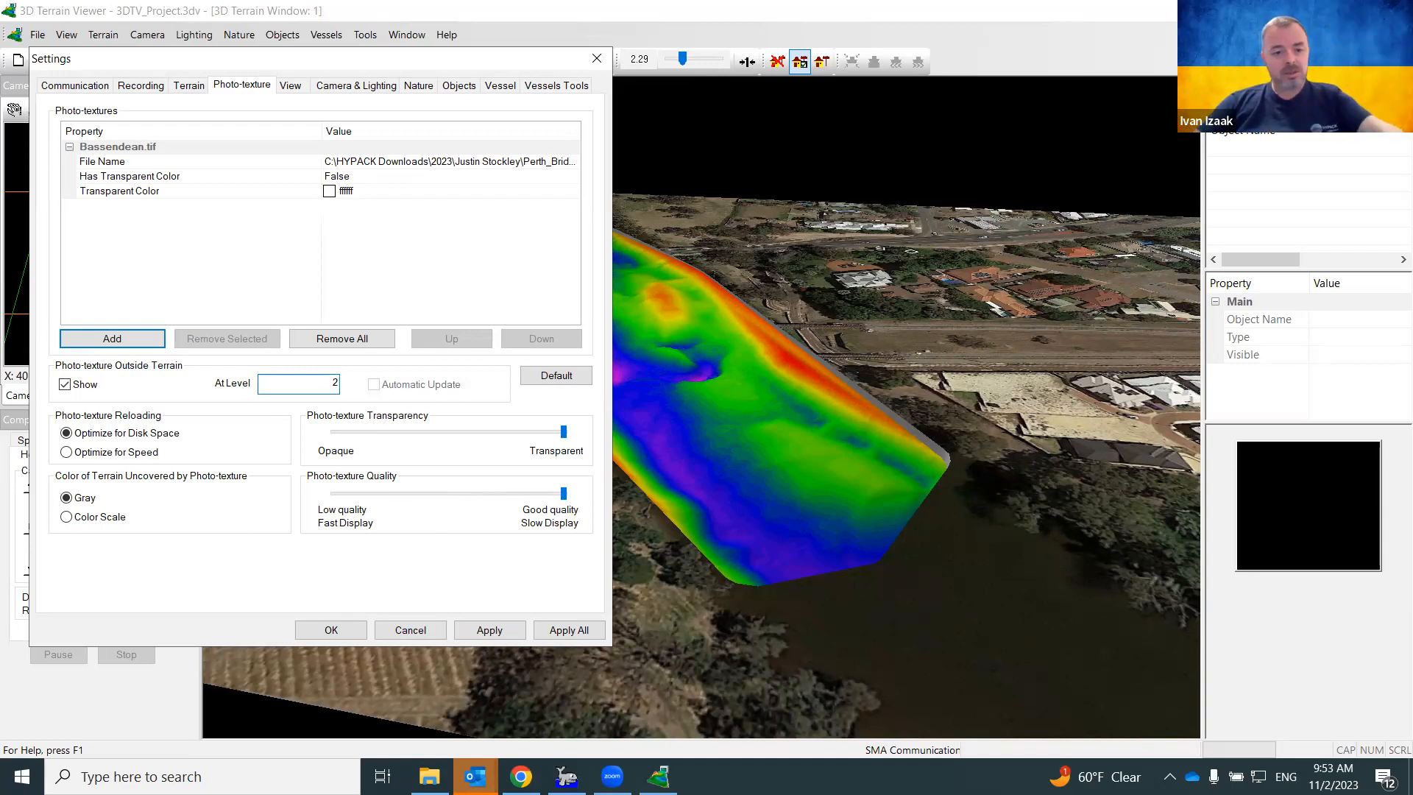
{"action": "left_click", "coordinate": [487, 630]}
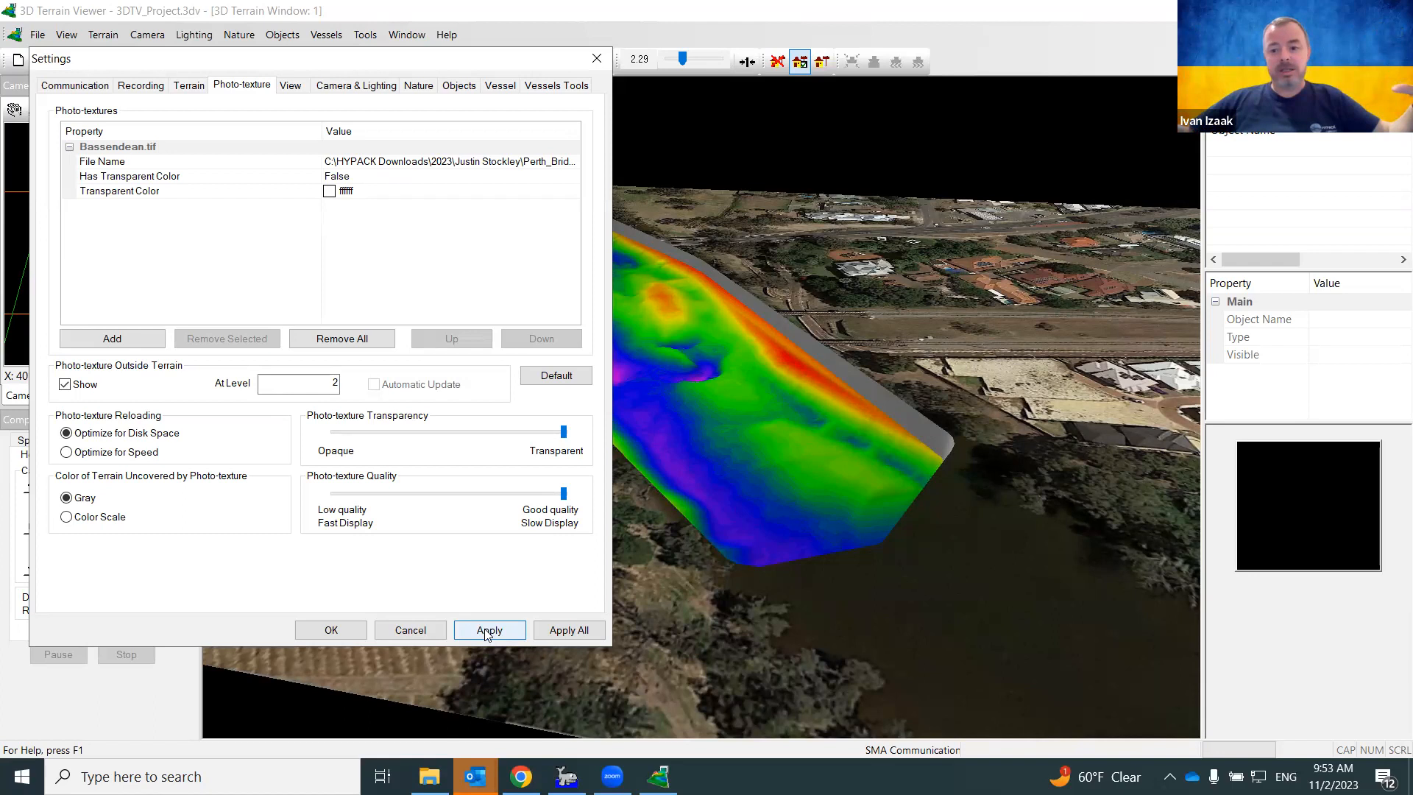
{"action": "left_click", "coordinate": [487, 631]}
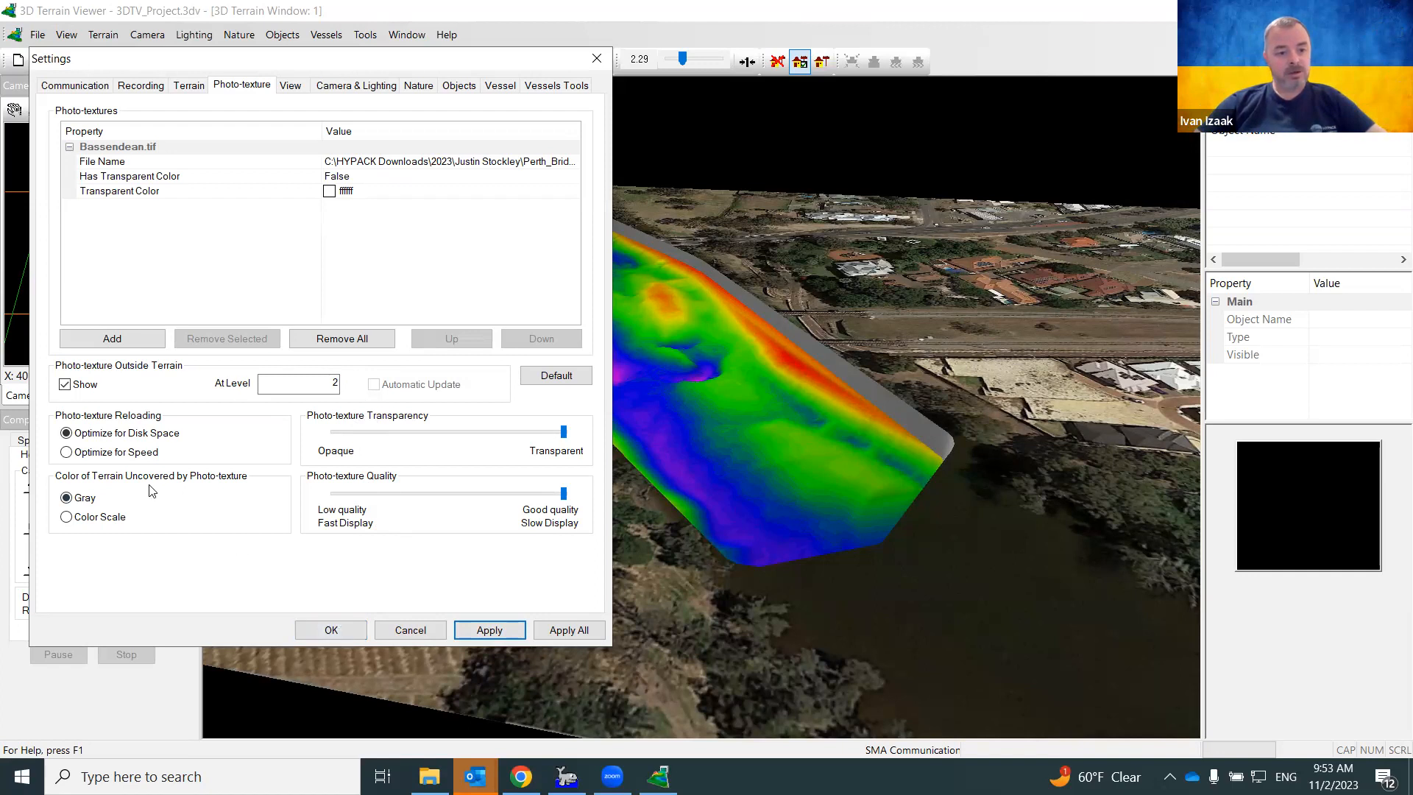
Colour the uncovered terrain with Color Scale, close Settings, and pan forward over the river
{"action": "left_click", "coordinate": [113, 519]}
{"action": "left_click", "coordinate": [484, 634]}
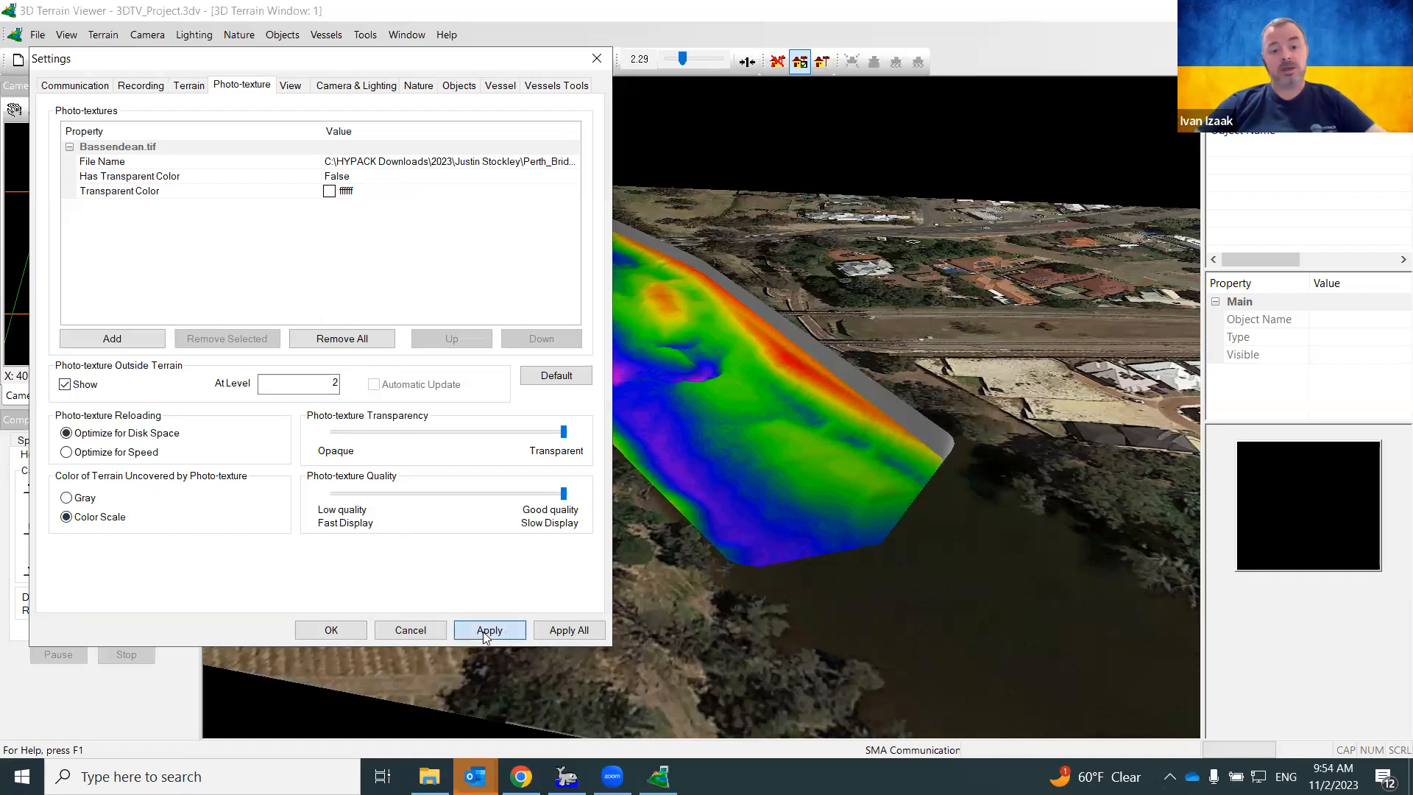
{"action": "left_click", "coordinate": [331, 631]}
{"action": "left_click_drag", "start_coordinate": [630, 502], "coordinate": [662, 585]}
{"action": "left_click_drag", "start_coordinate": [620, 425], "coordinate": [644, 485]}
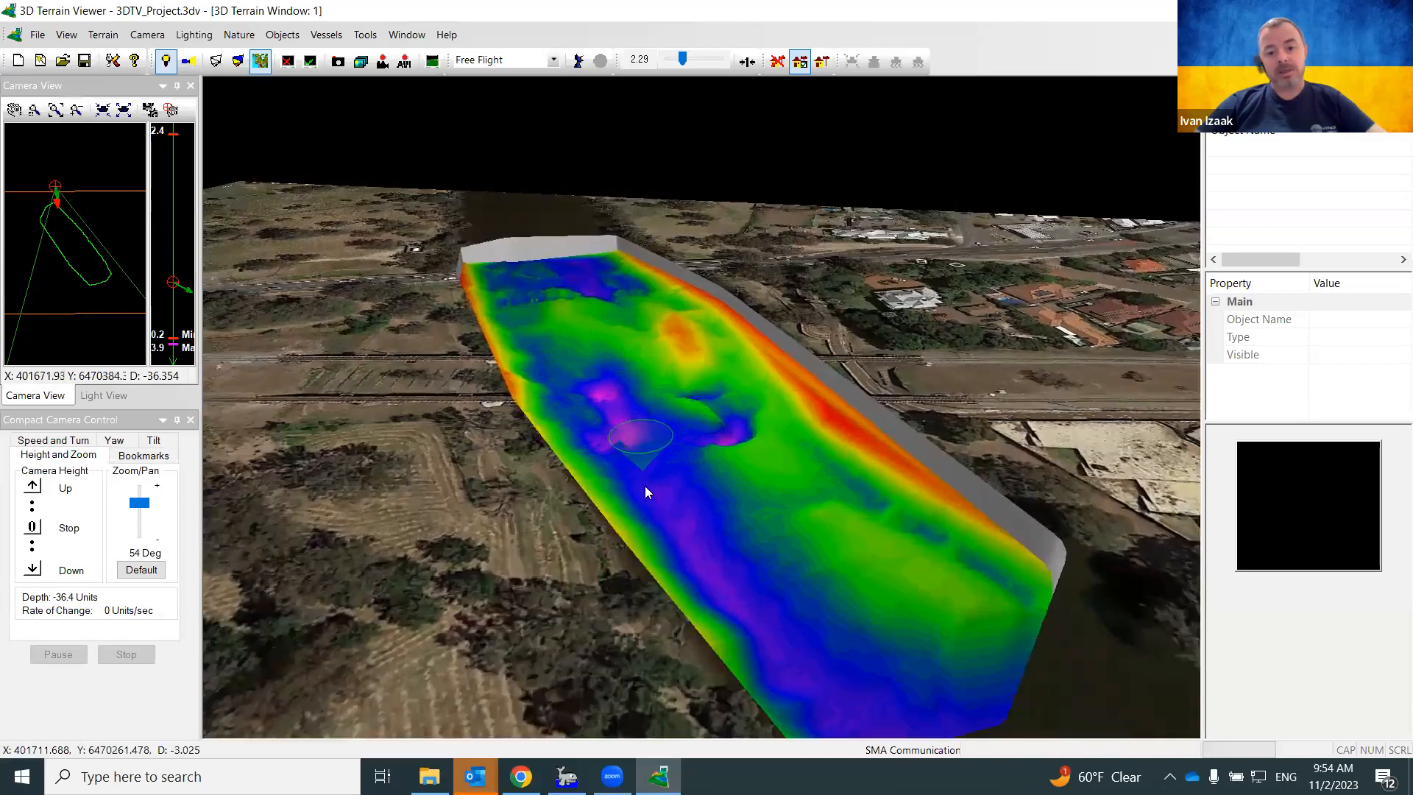
Pan the view in closer to the deep pink area of the river
{"action": "left_click_drag", "start_coordinate": [629, 418], "coordinate": [655, 553]}
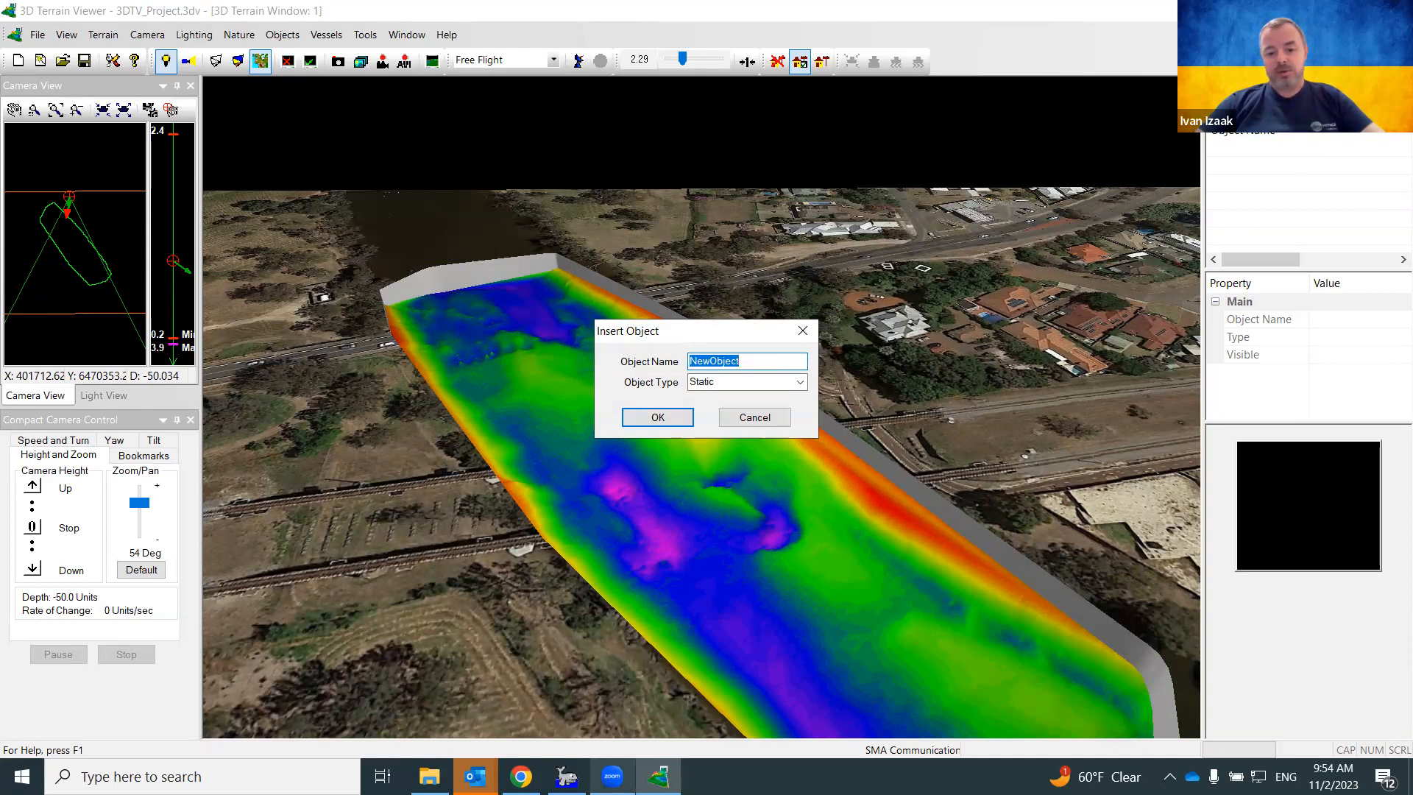
After checking the HYPACK map, create a Static object named 'Northern Bridge'
{"action": "left_click", "coordinate": [566, 776]}
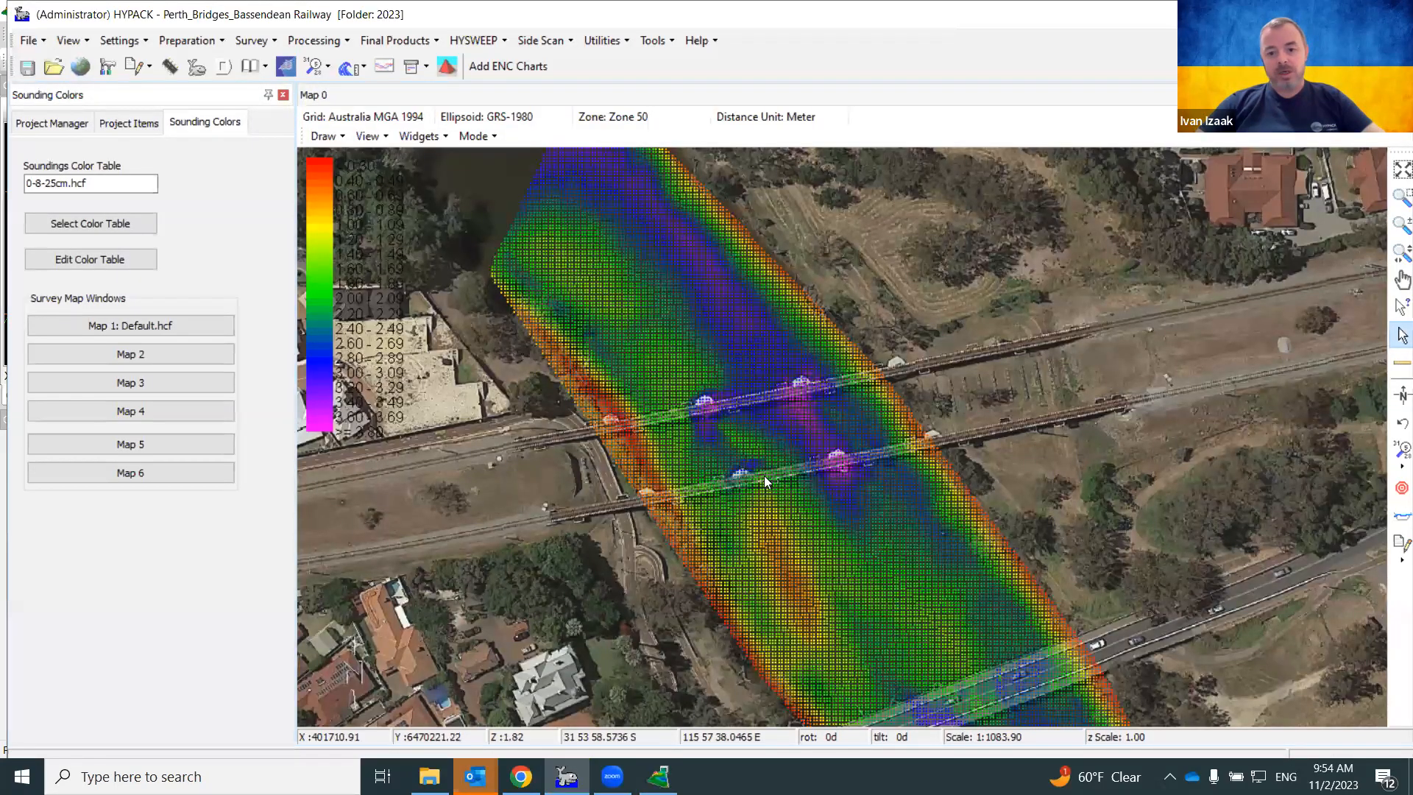
{"action": "key", "text": "alt+Tab"}
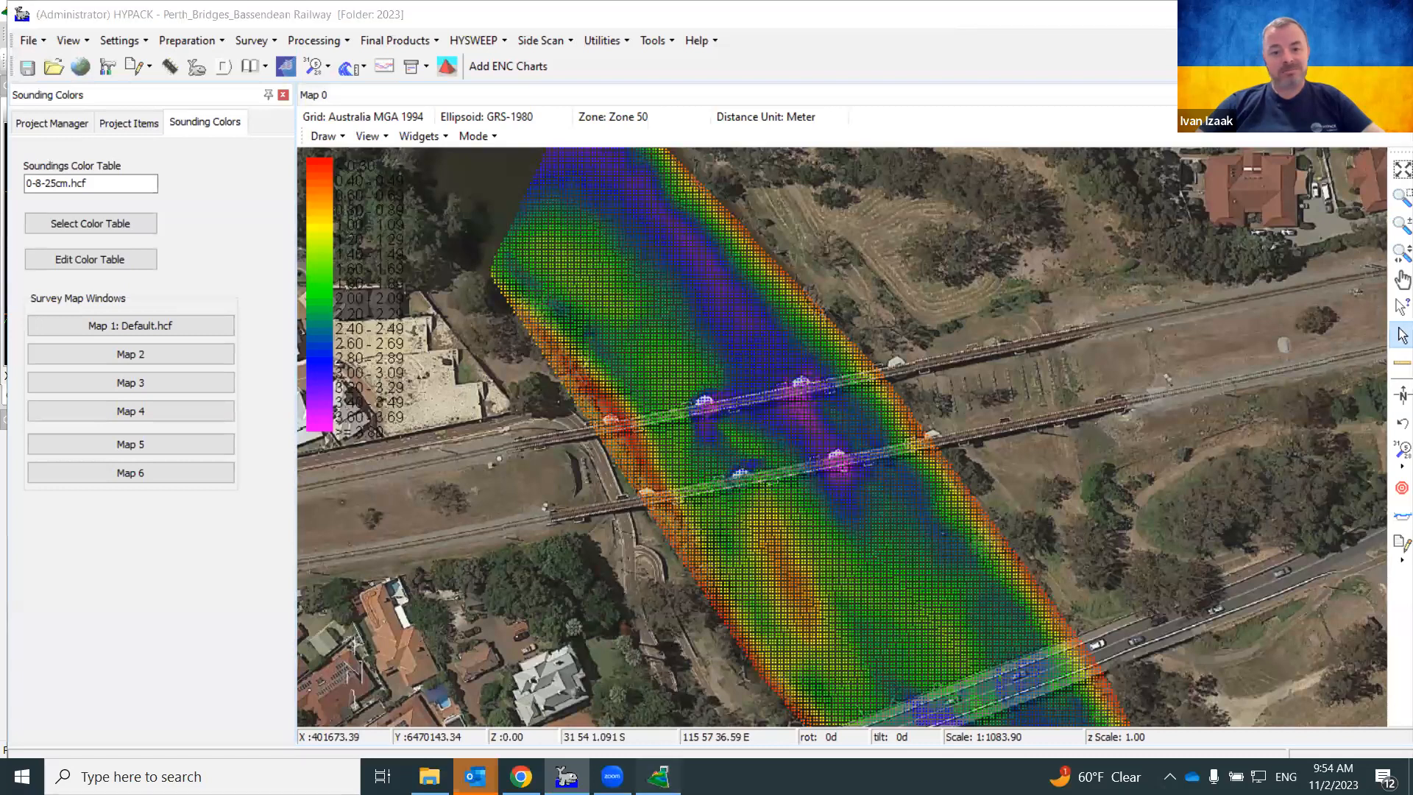
{"action": "type", "text": "Northern Bridge"}
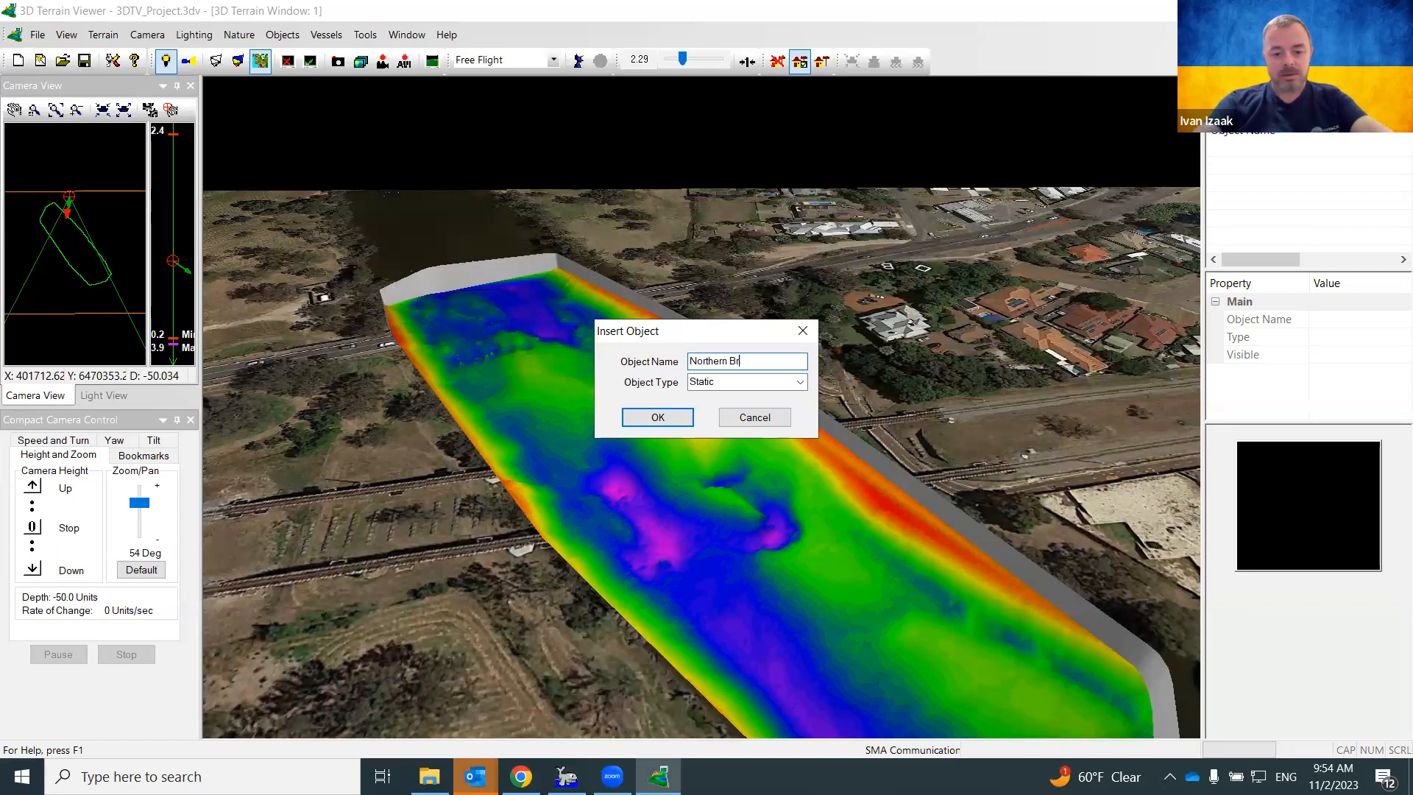
{"action": "left_click", "coordinate": [801, 382]}
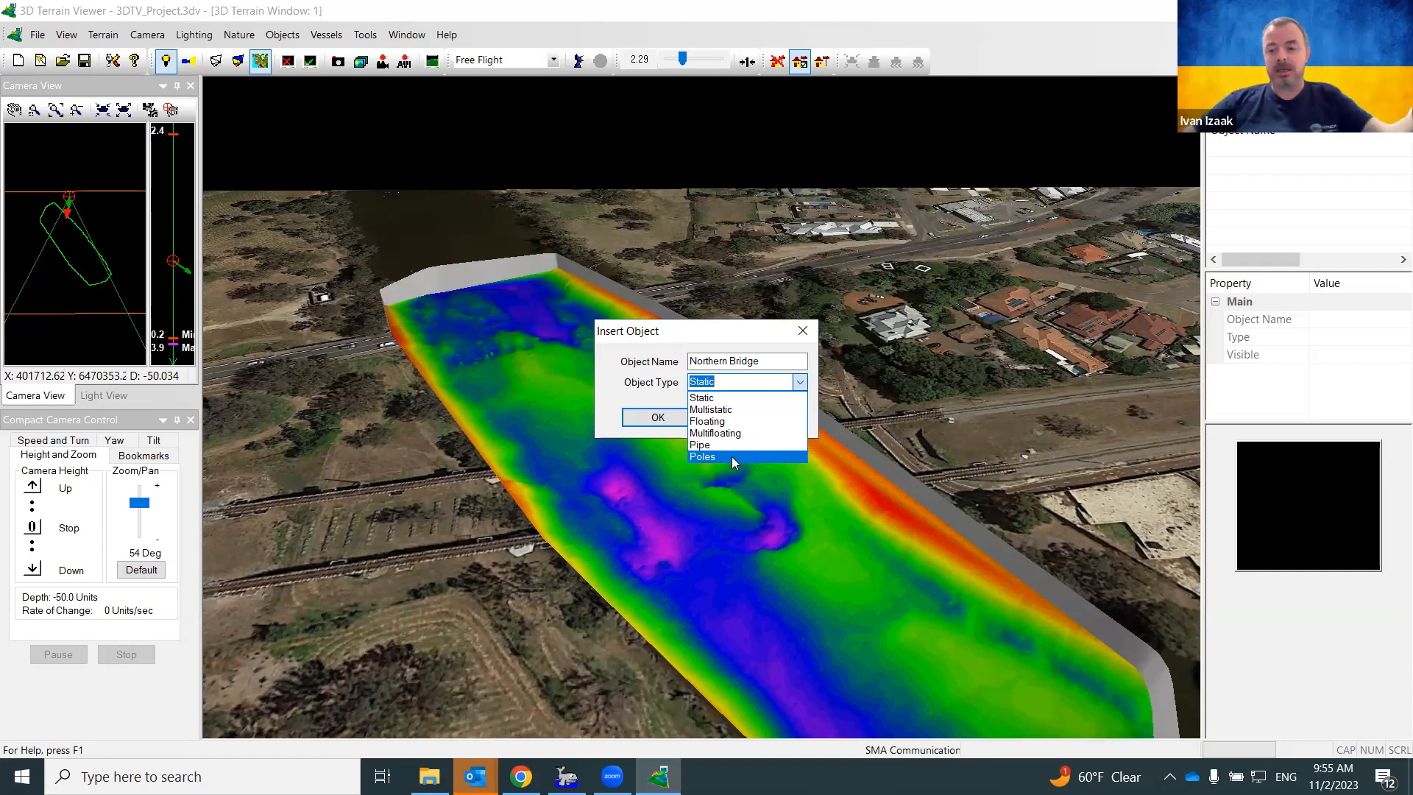
{"action": "left_click", "coordinate": [725, 400]}
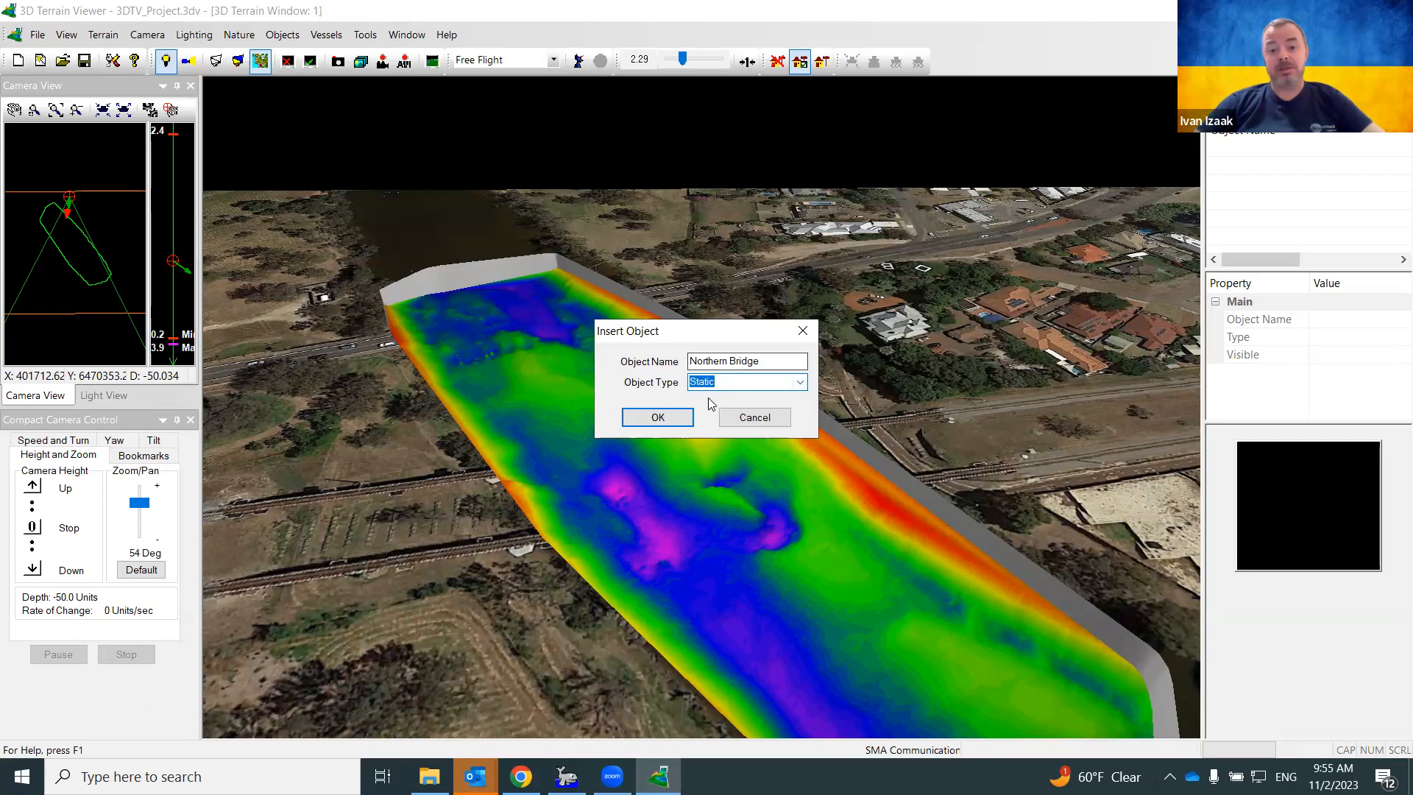
{"action": "left_click", "coordinate": [670, 418]}
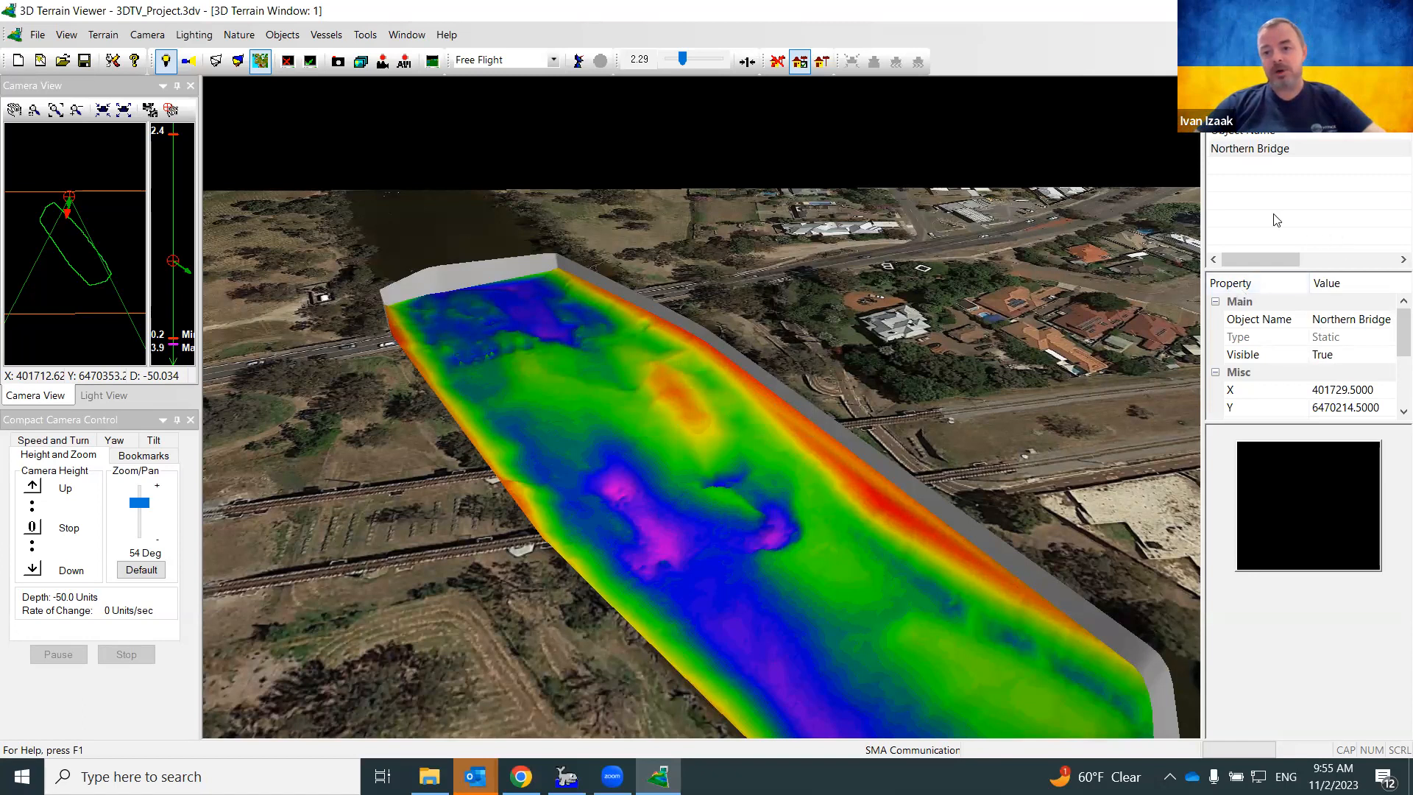
Assign the Ivan-Bridge.3od shape file to the Northern Bridge object
{"action": "left_click", "coordinate": [1266, 152]}
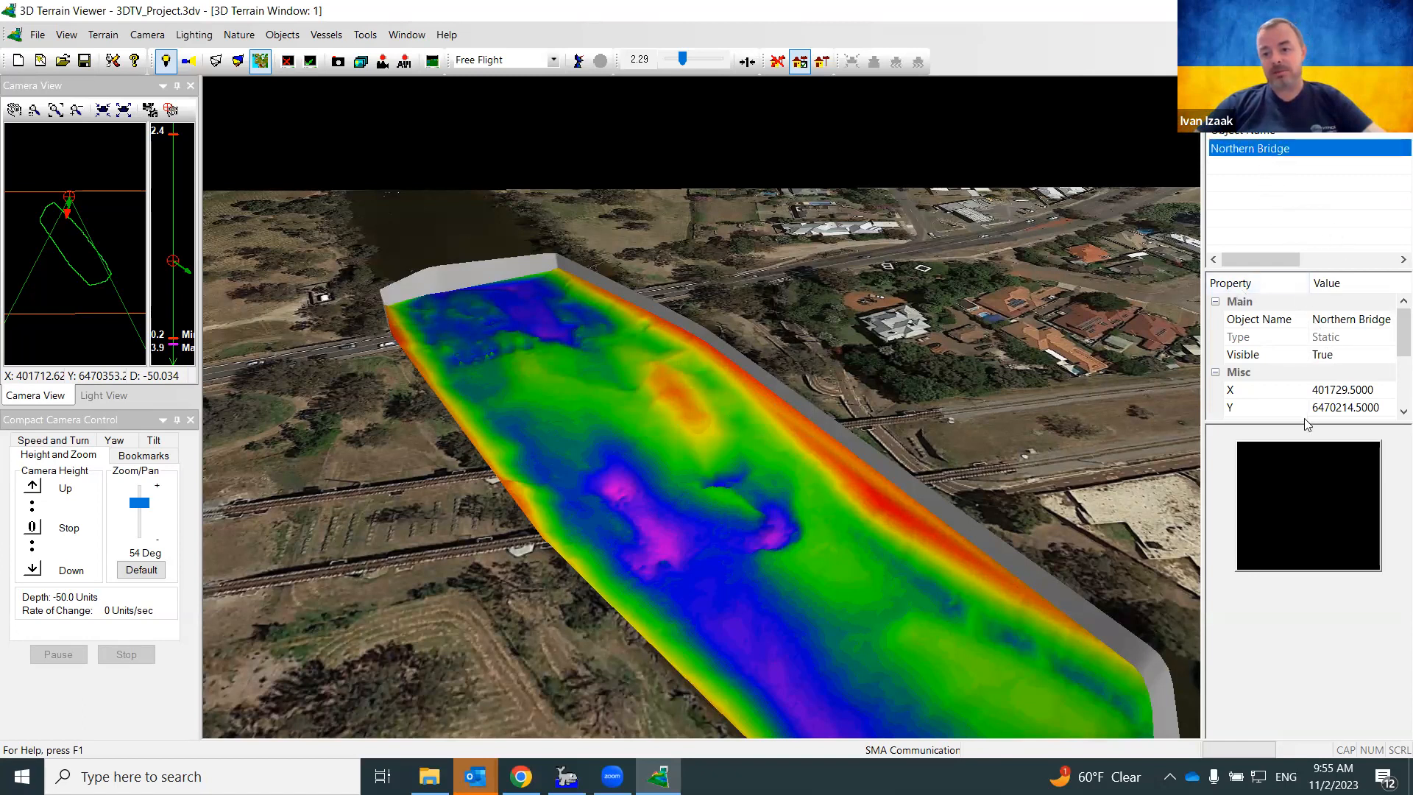
{"action": "left_click_drag", "start_coordinate": [1303, 423], "coordinate": [1298, 538]}
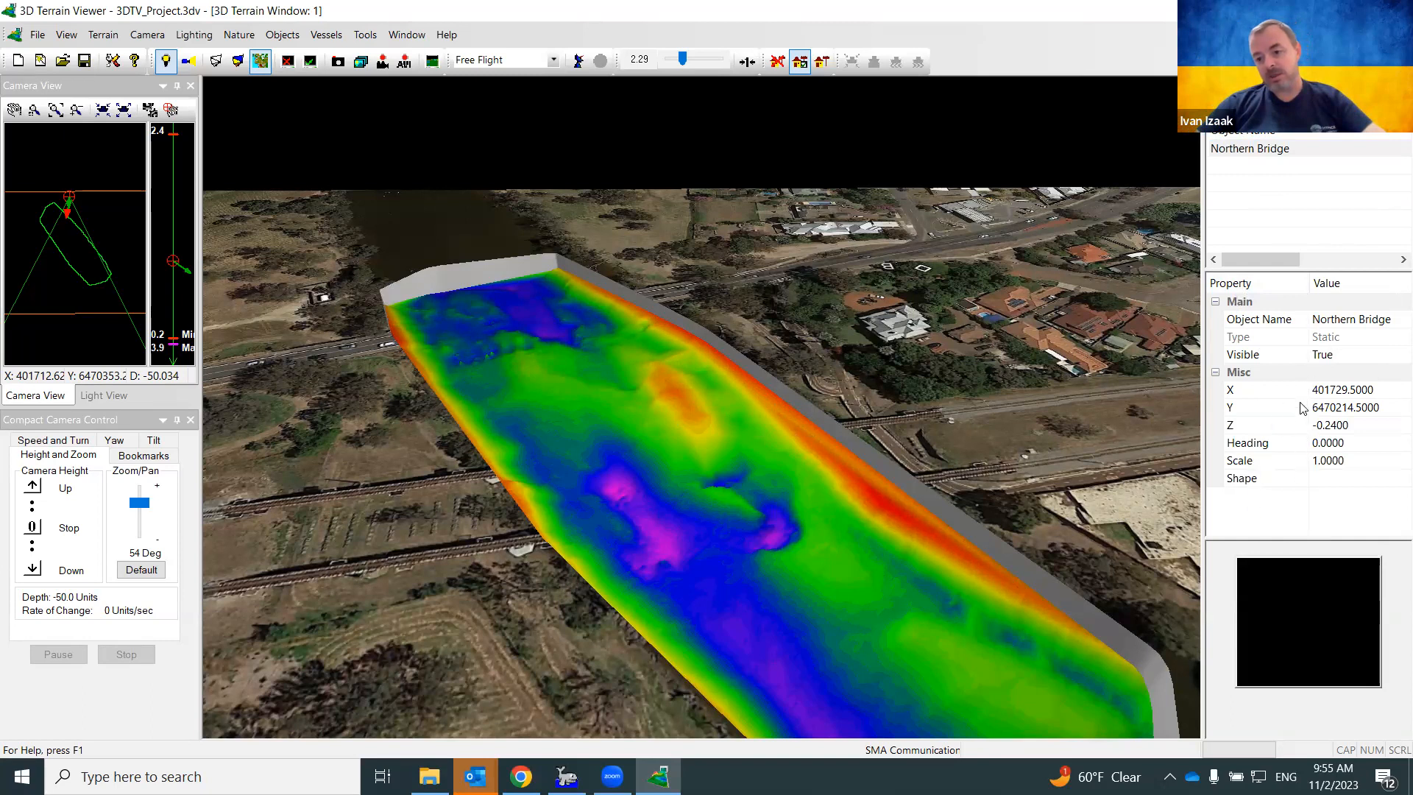
{"action": "left_click", "coordinate": [1319, 479]}
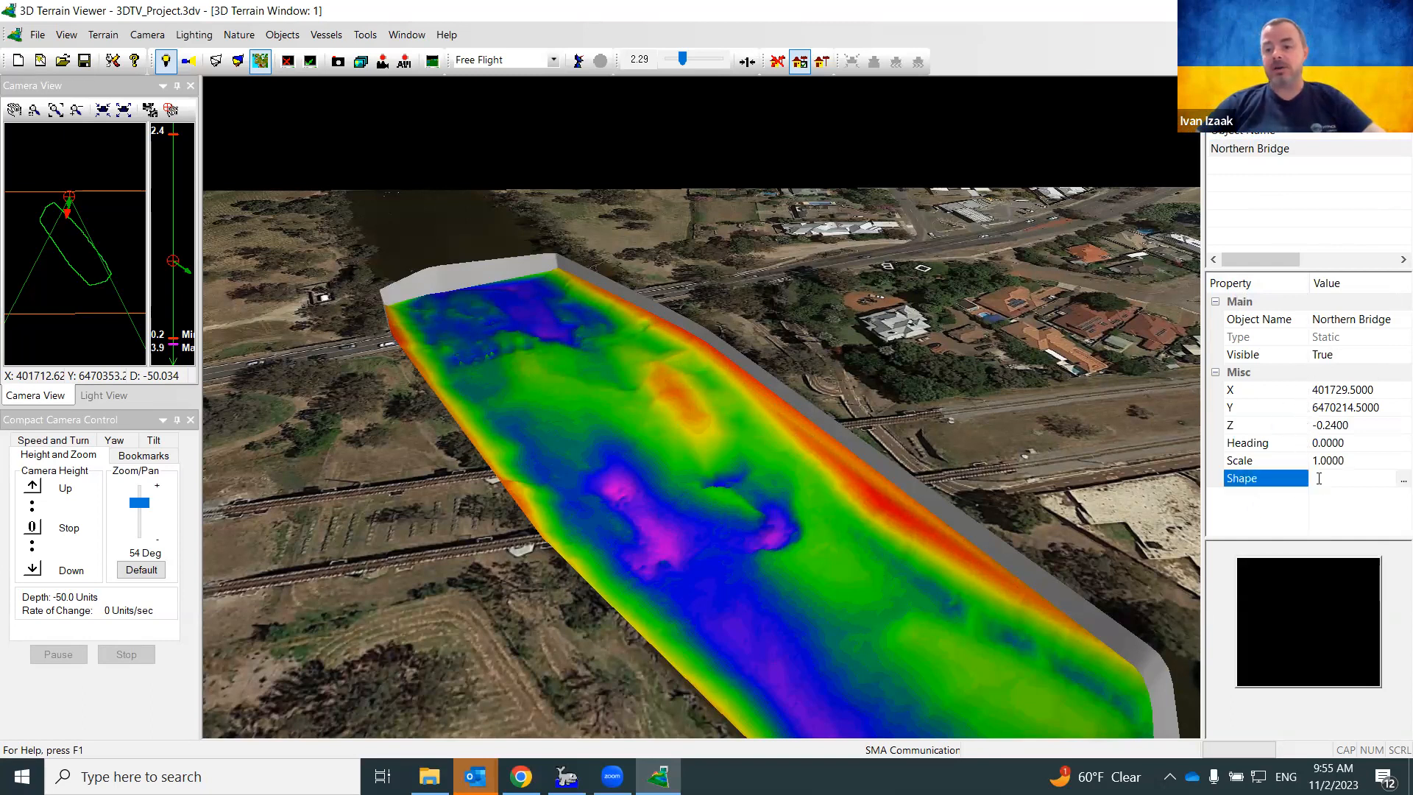
{"action": "left_click", "coordinate": [1402, 481]}
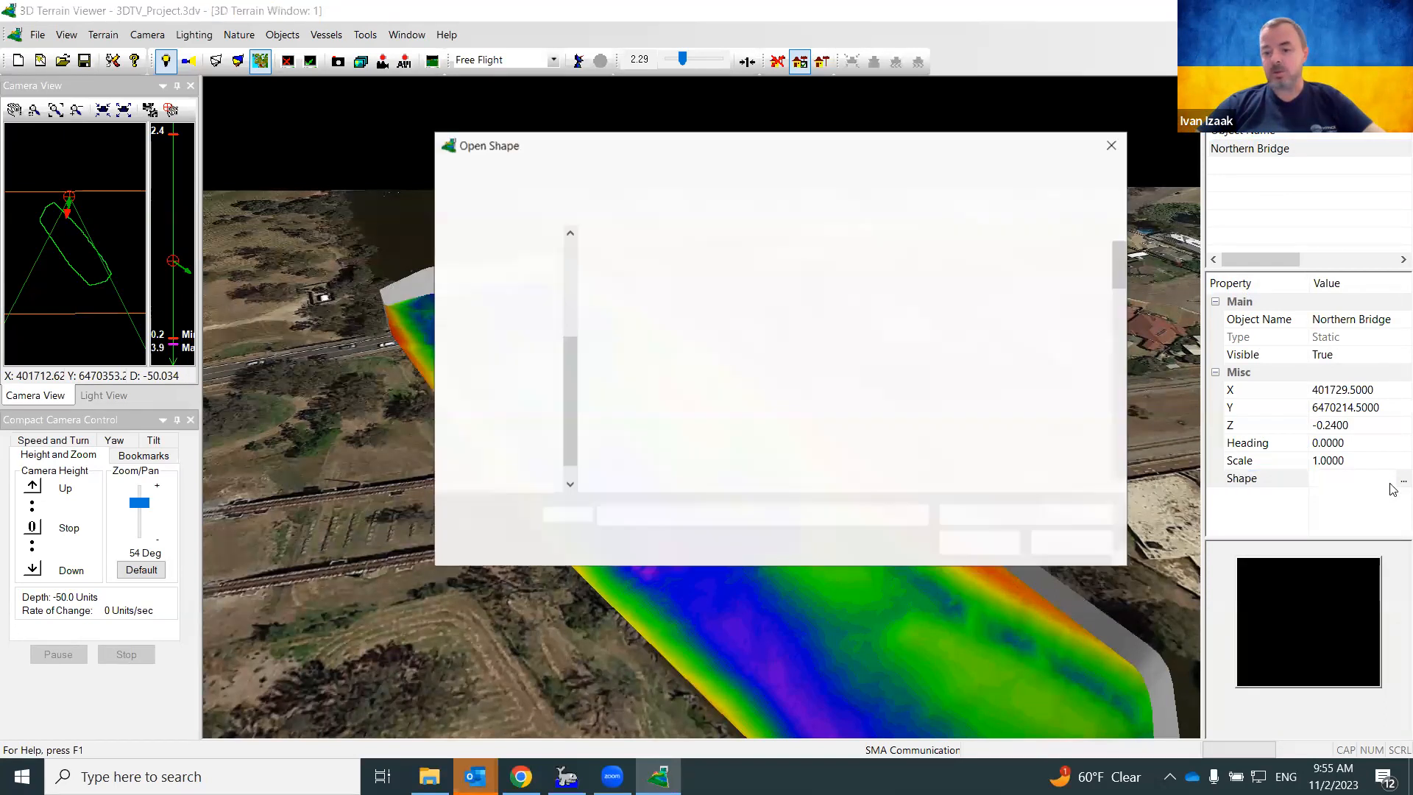
{"action": "type", "text": "iv"}
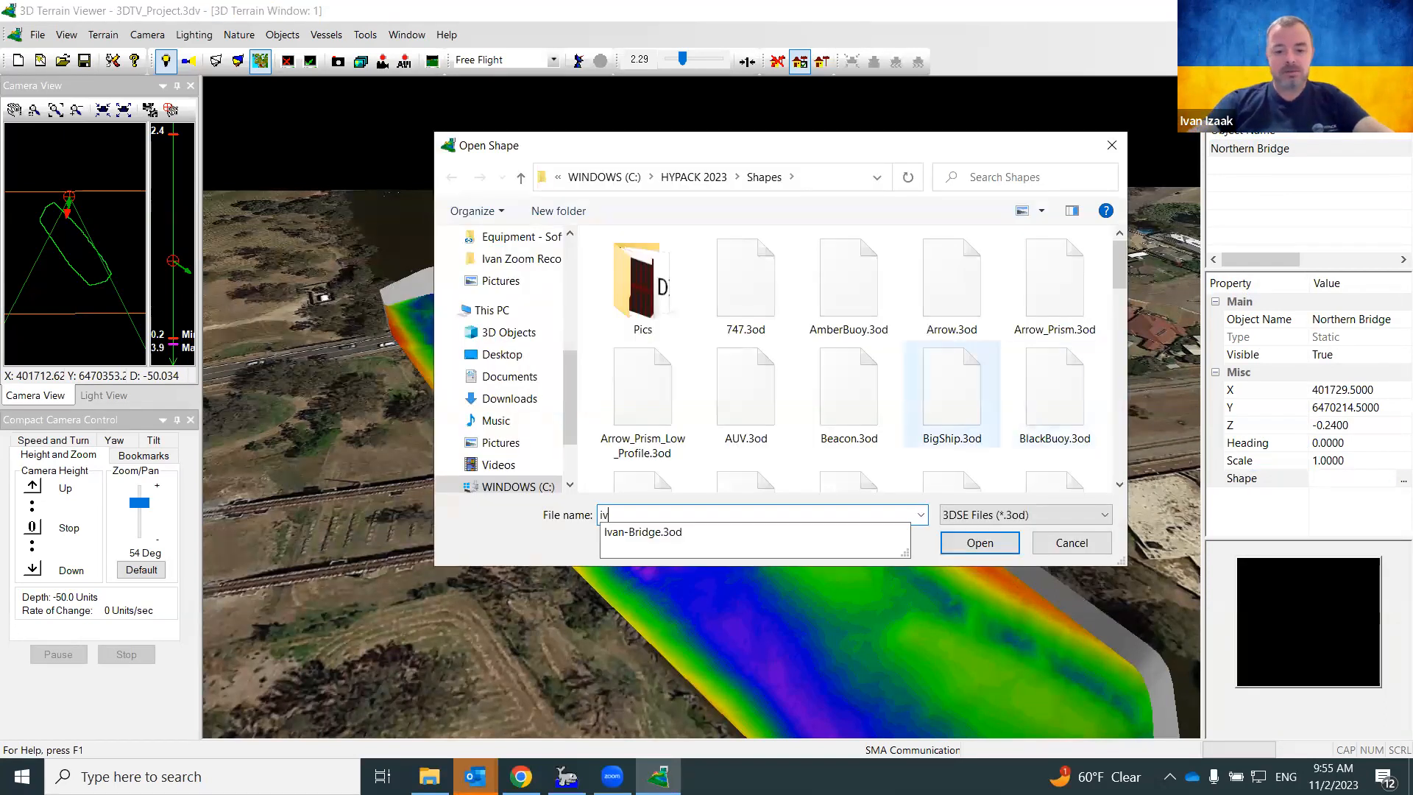
{"action": "left_click", "coordinate": [678, 533]}
{"action": "left_click", "coordinate": [964, 550]}
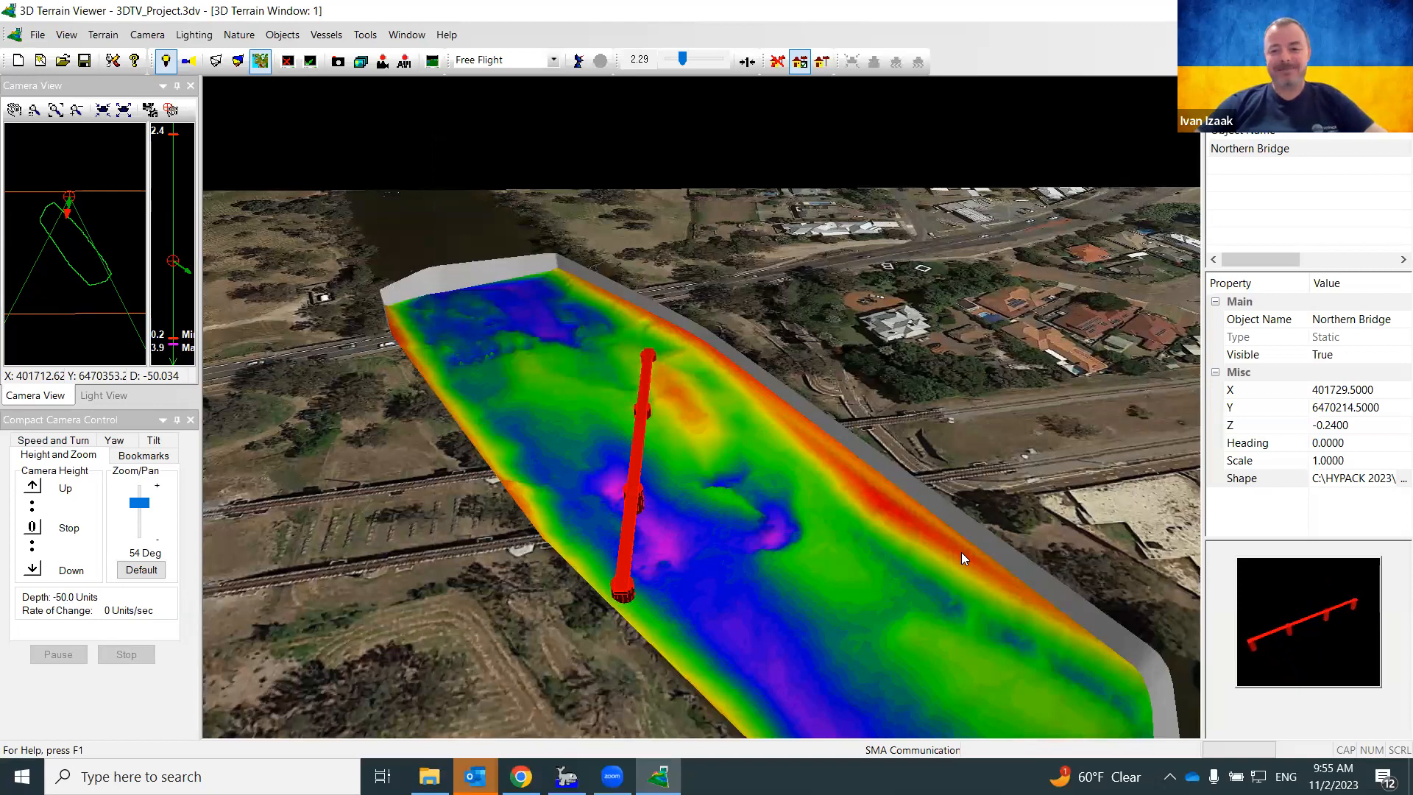
Move the Northern Bridge to X 401708, Y 6470245
{"action": "left_click", "coordinate": [1337, 389]}
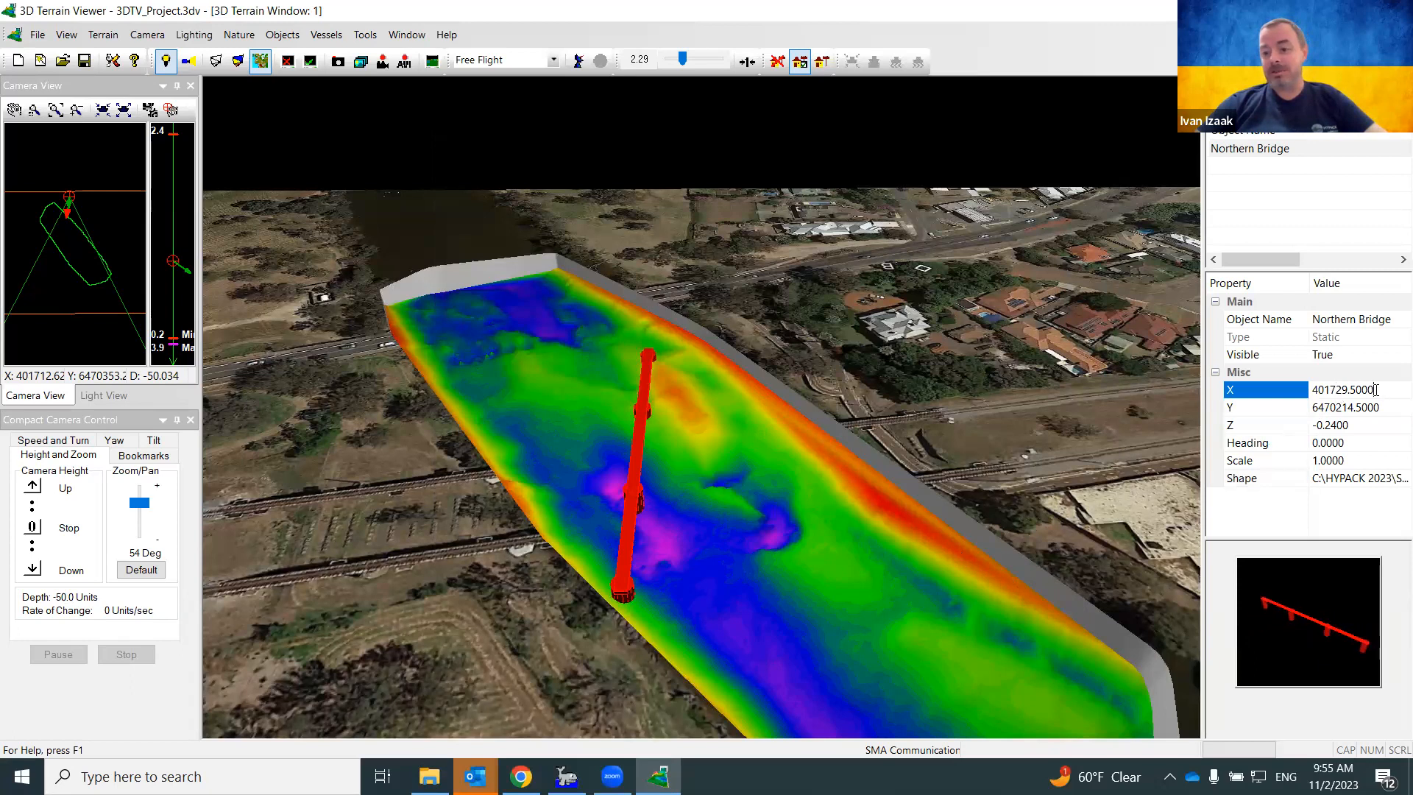
{"action": "left_click_drag", "start_coordinate": [1374, 390], "coordinate": [1265, 395]}
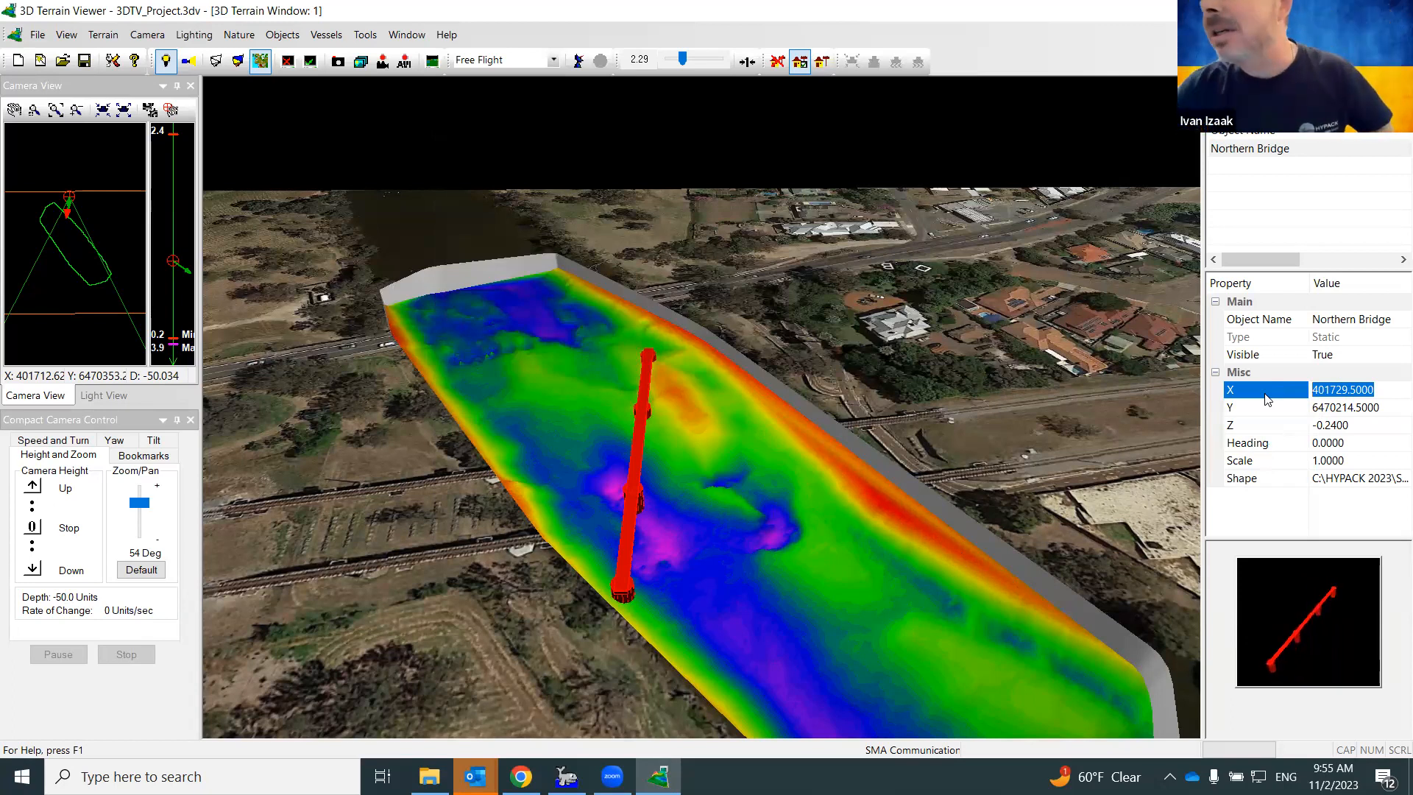
{"action": "type", "text": "401"}
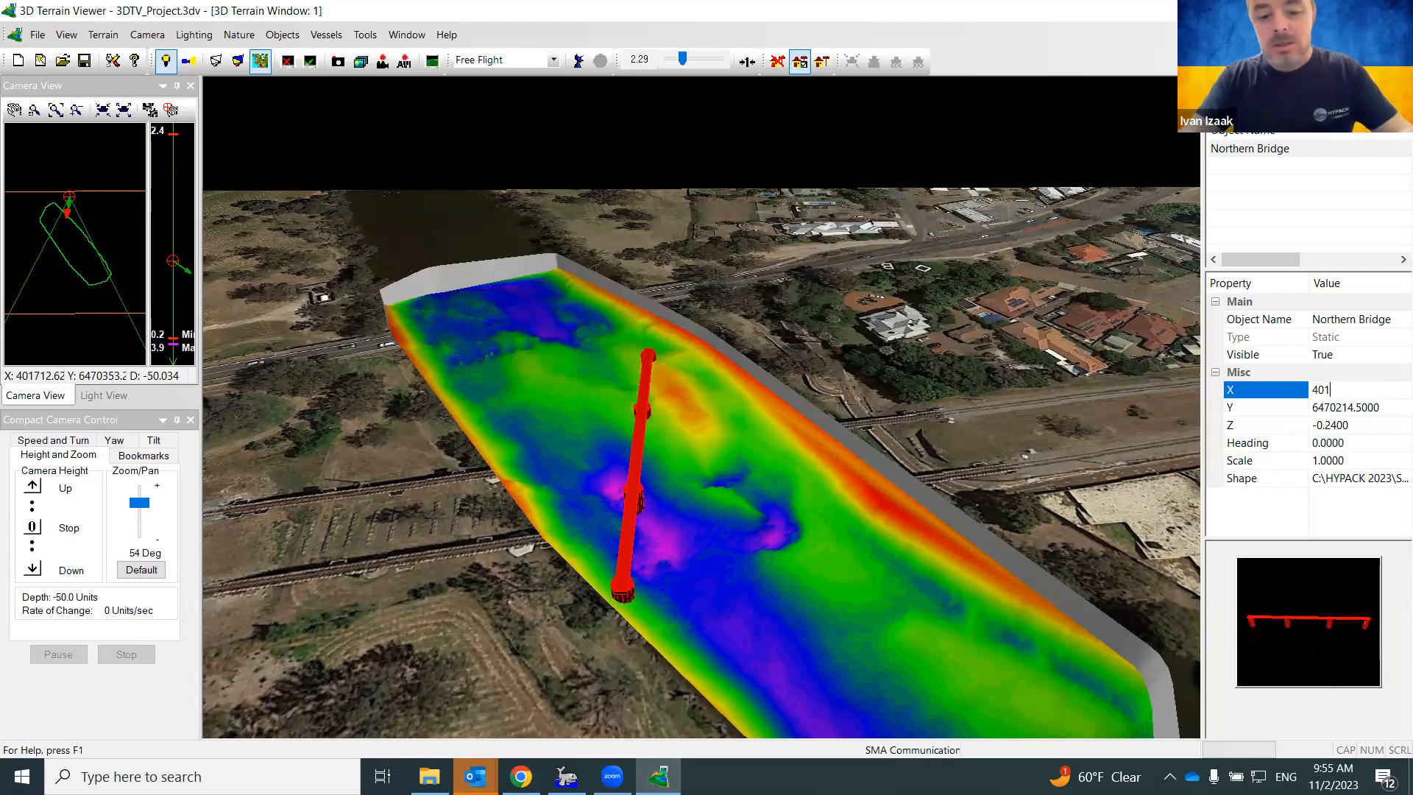
{"action": "type", "text": "708"}
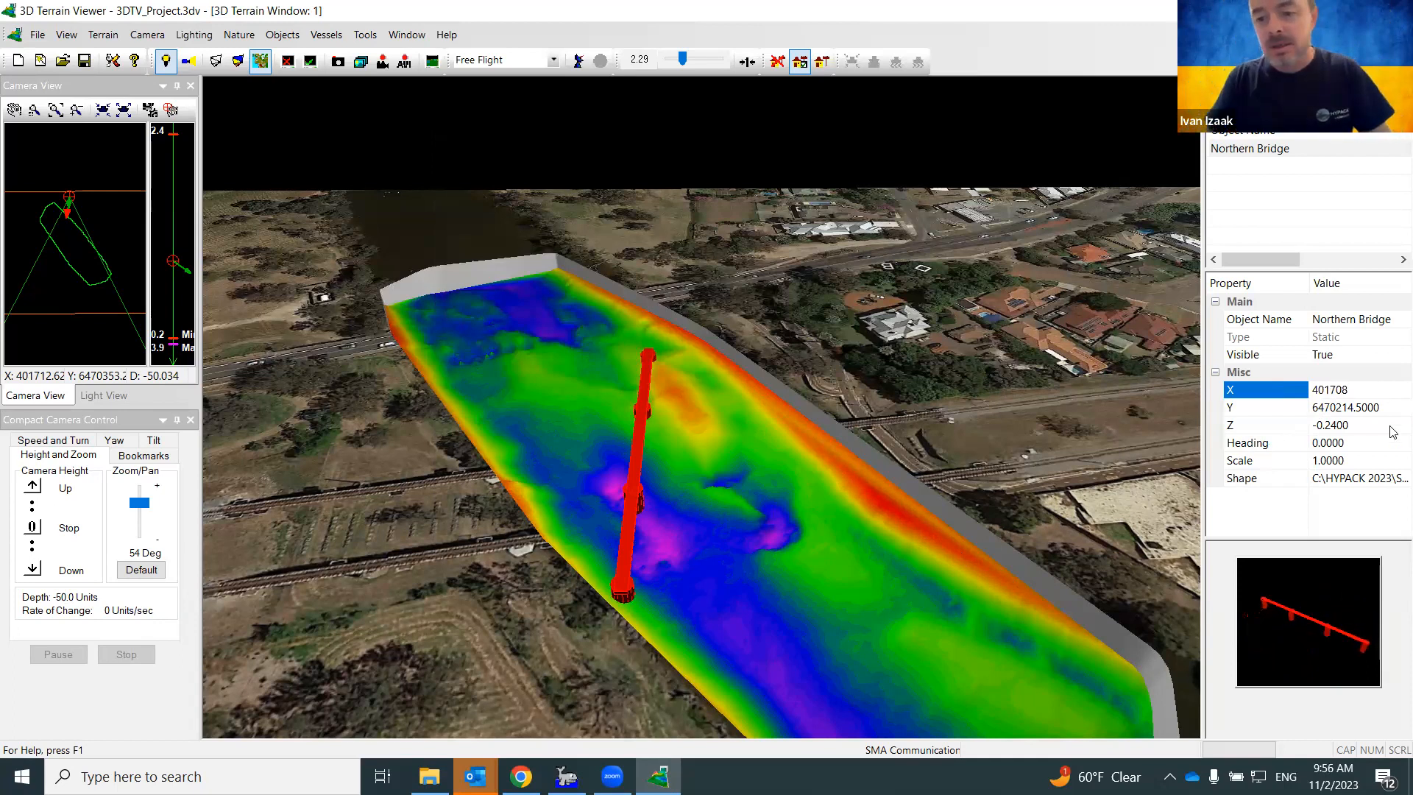
{"action": "left_click", "coordinate": [1374, 407]}
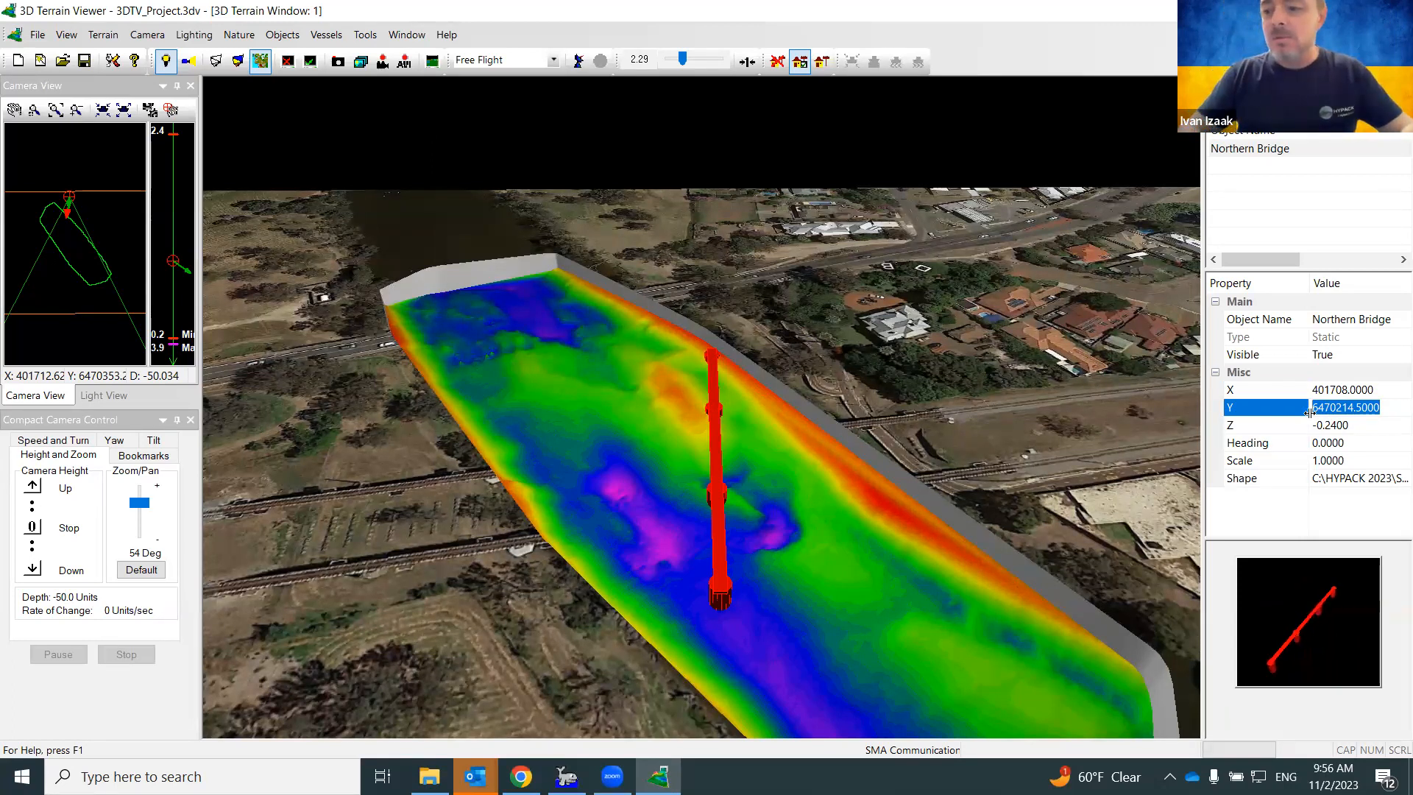
{"action": "type", "text": "64702"}
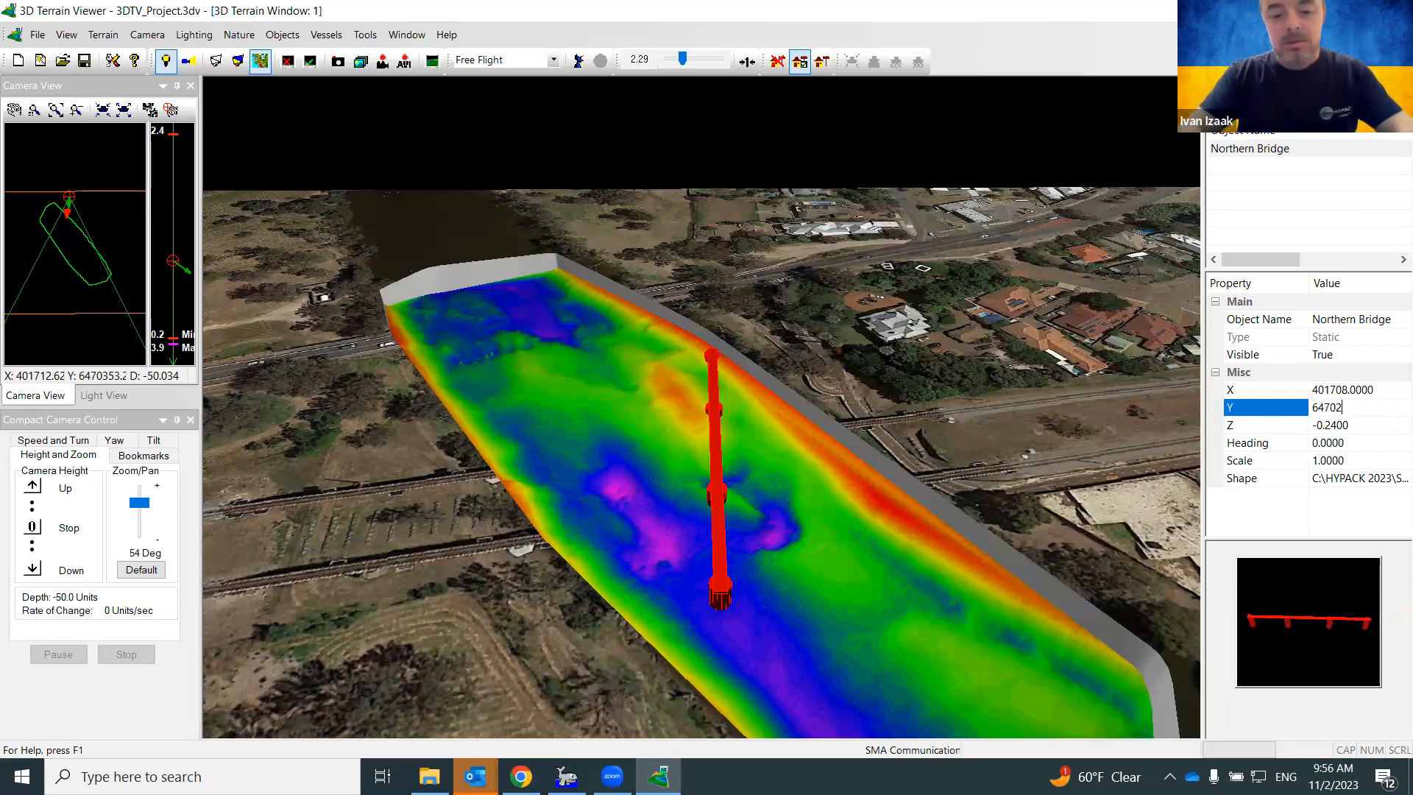
{"action": "key", "text": "Return"}
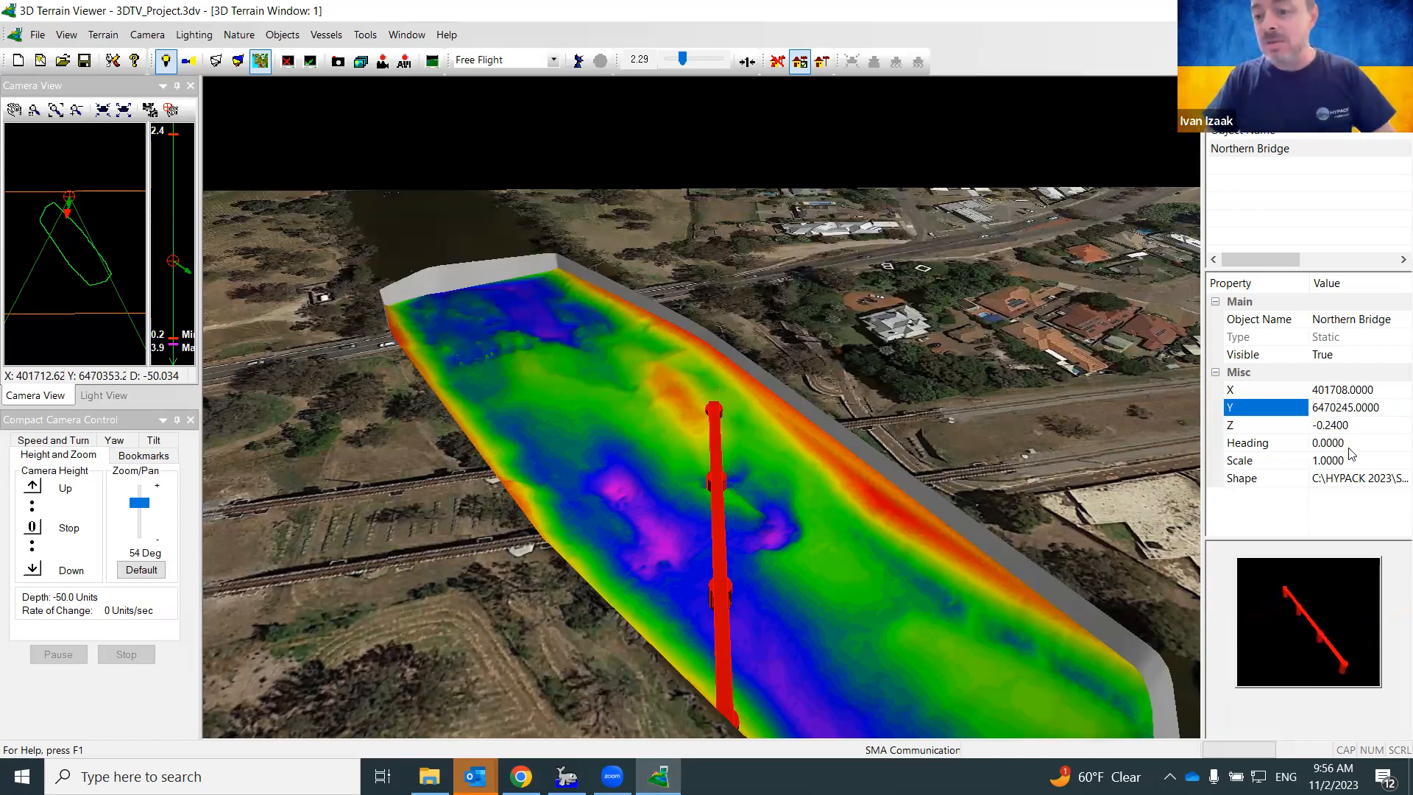
Turn the Northern Bridge to heading 78 and set its elevation Z to 2
{"action": "left_click", "coordinate": [1295, 443]}
{"action": "type", "text": "78"}
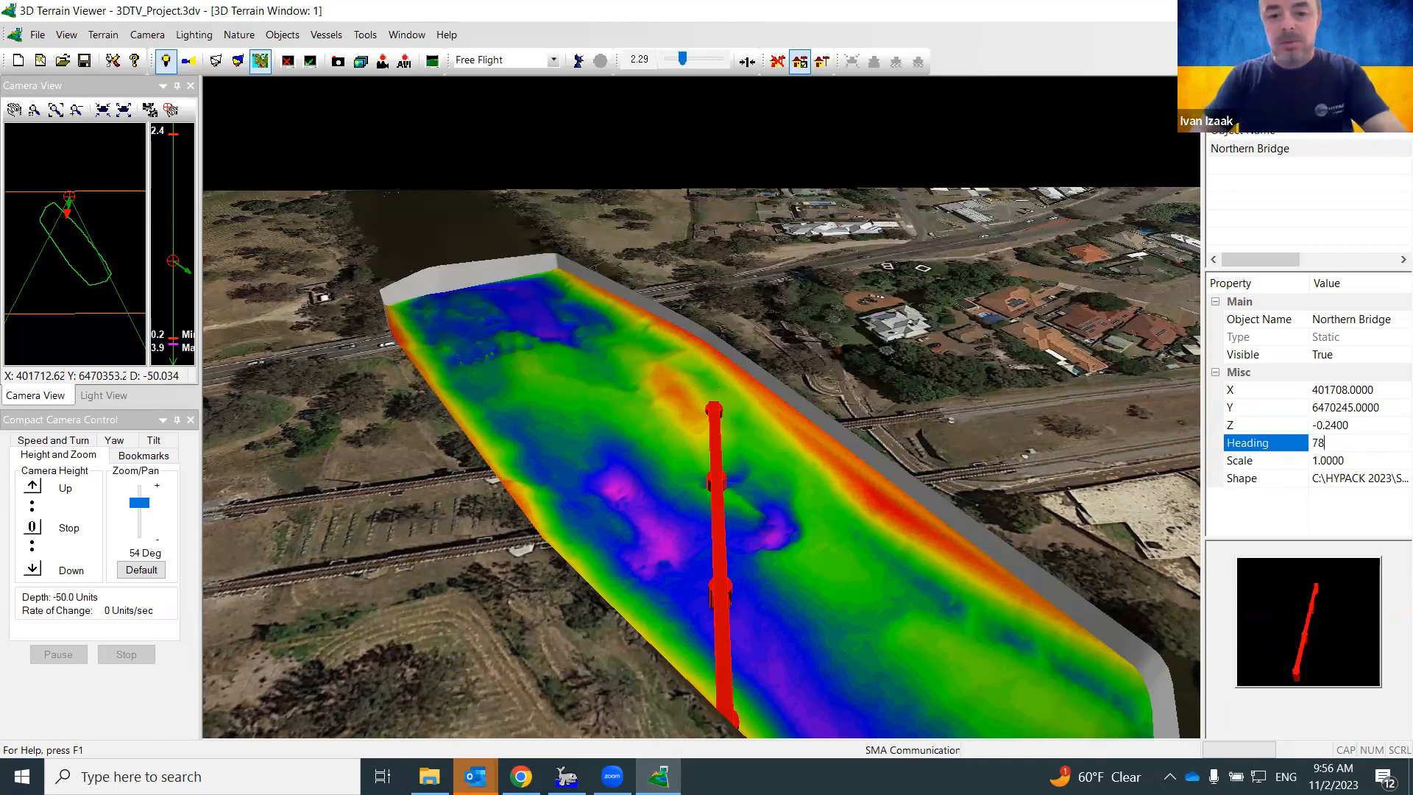
{"action": "key", "text": "Return"}
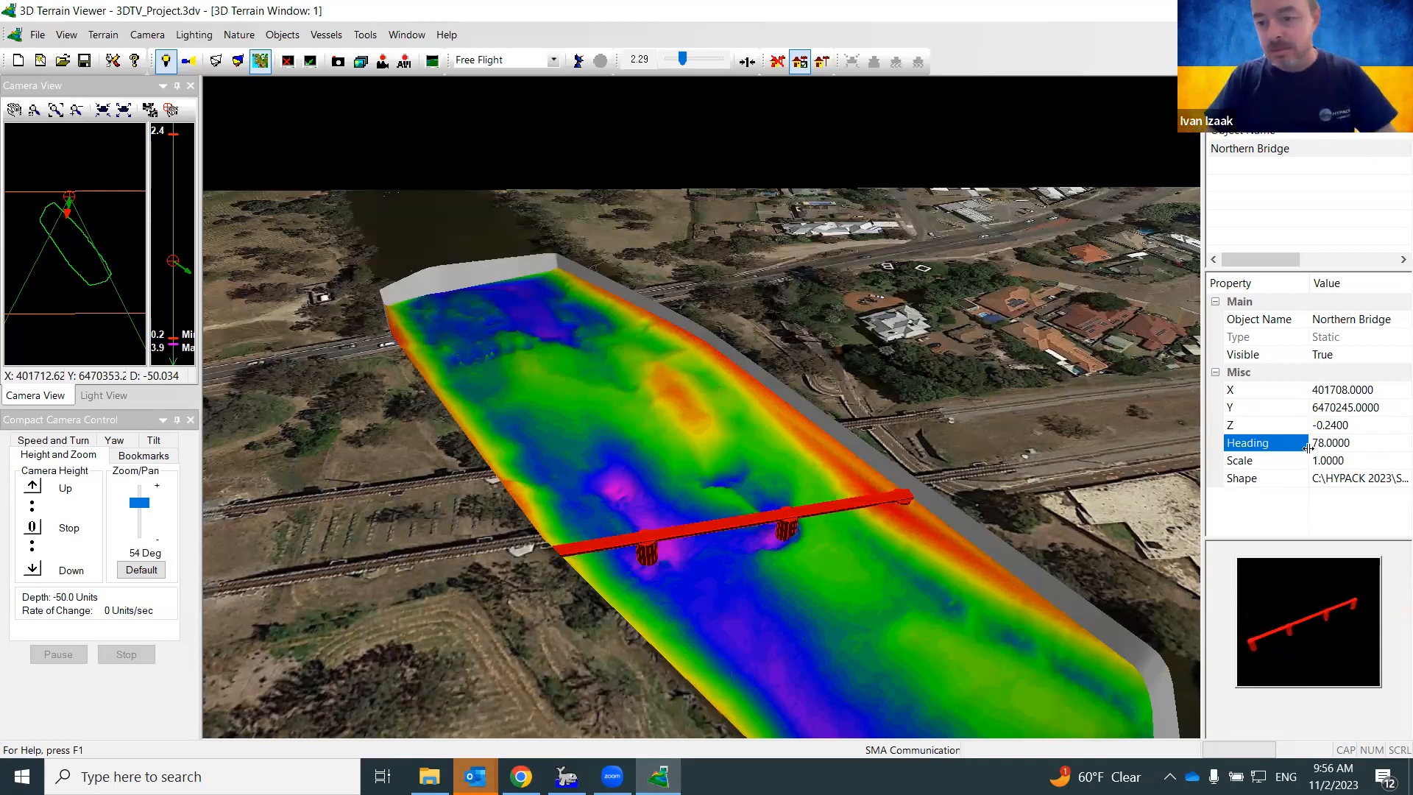
{"action": "left_click", "coordinate": [1286, 427]}
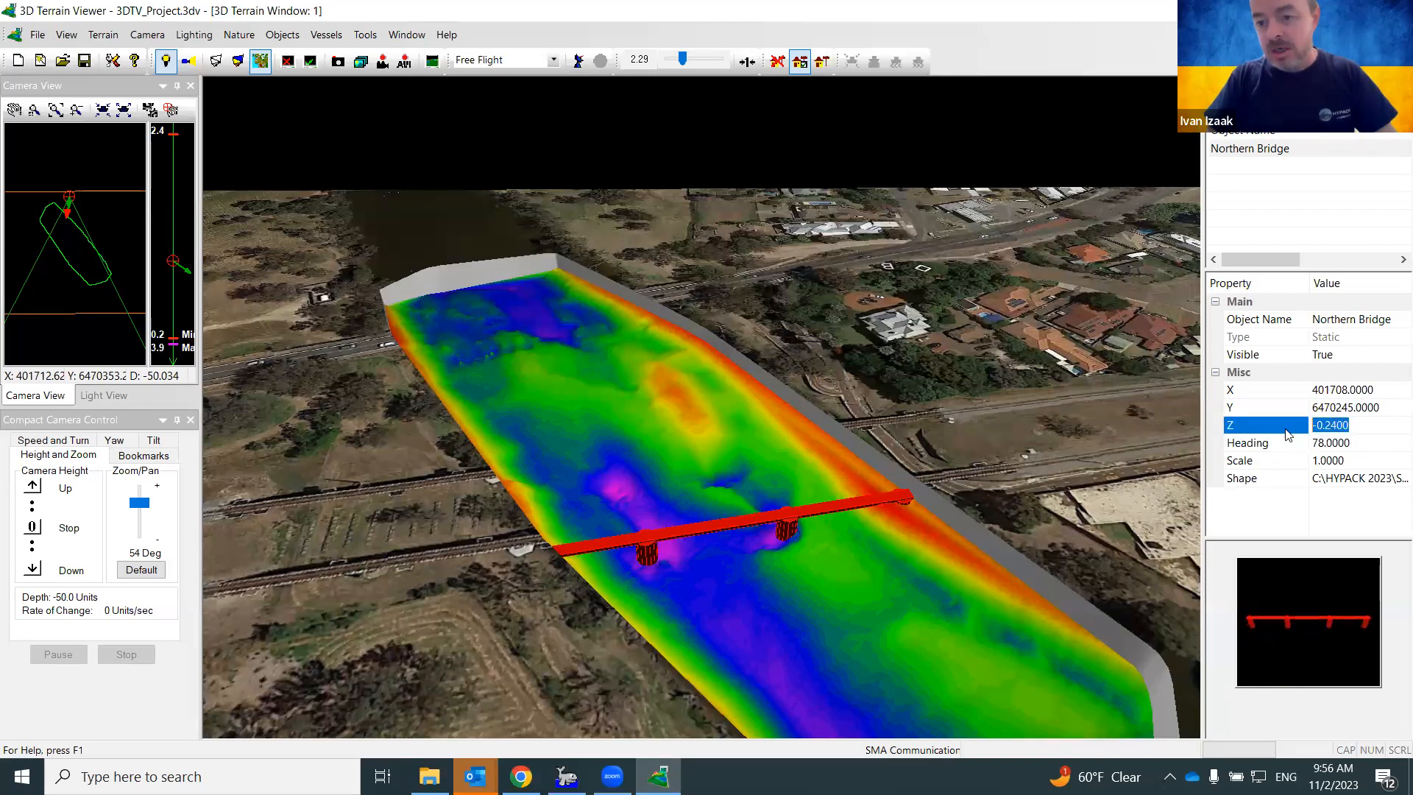
{"action": "type", "text": "5"}
{"action": "key", "text": "Return"}
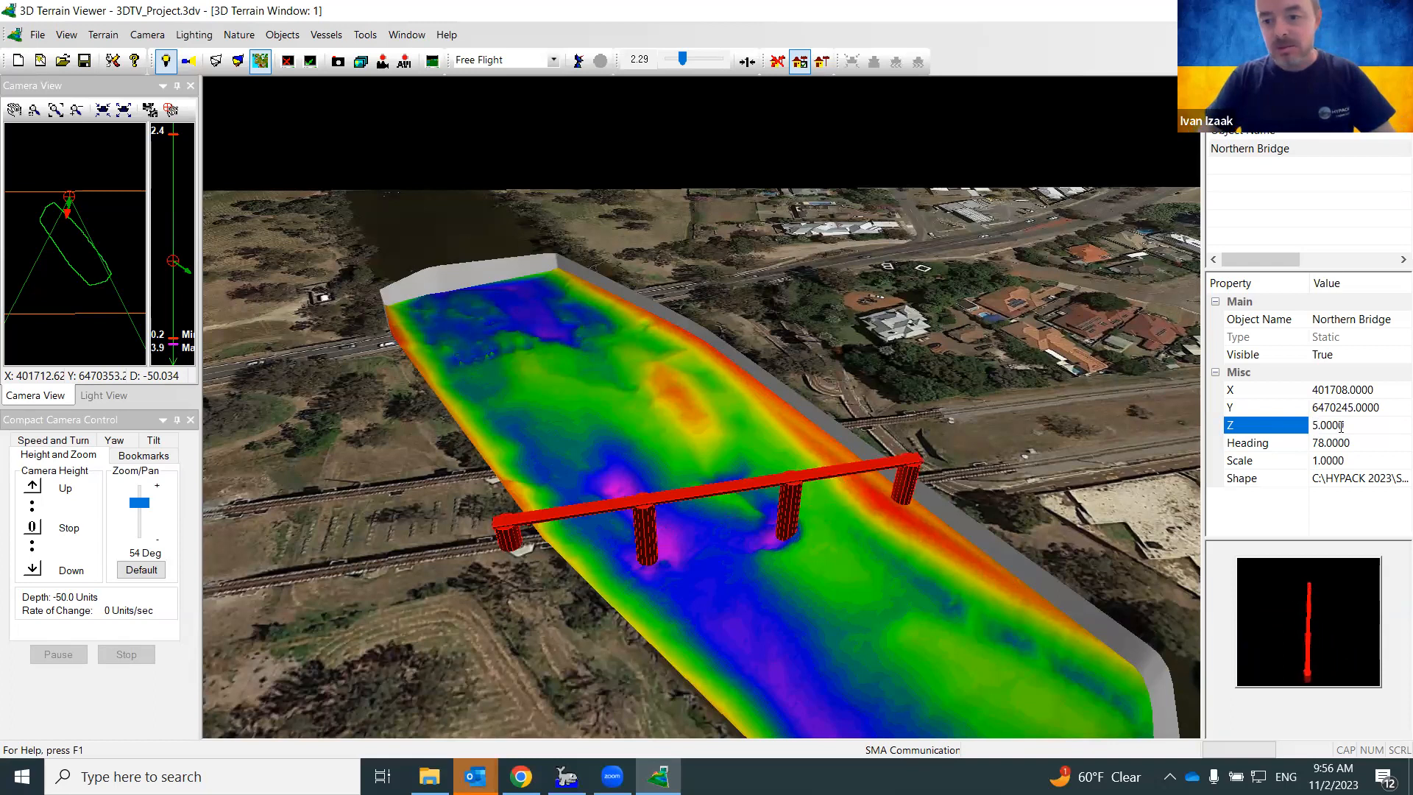
{"action": "left_click", "coordinate": [1266, 424]}
{"action": "type", "text": "2"}
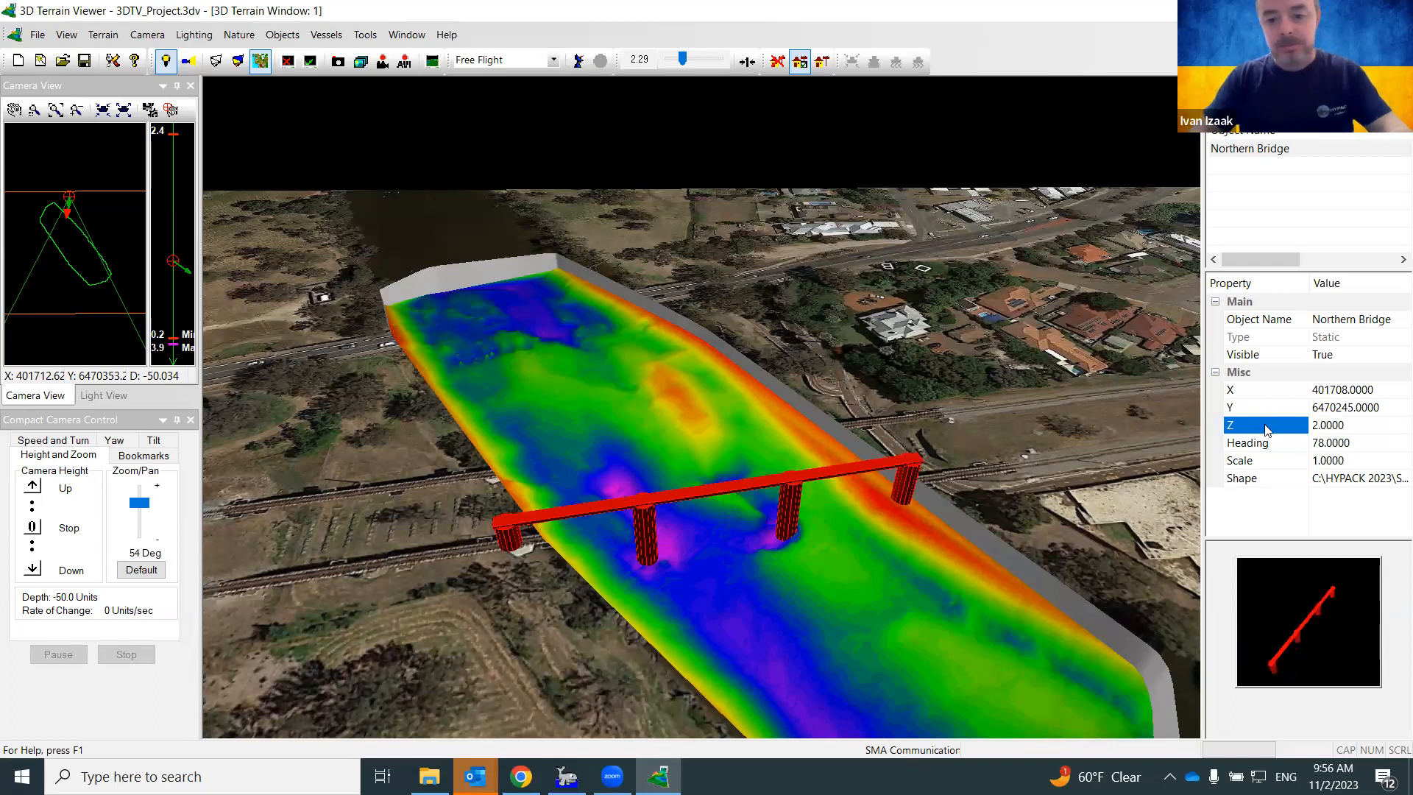
{"action": "key", "text": "Return"}
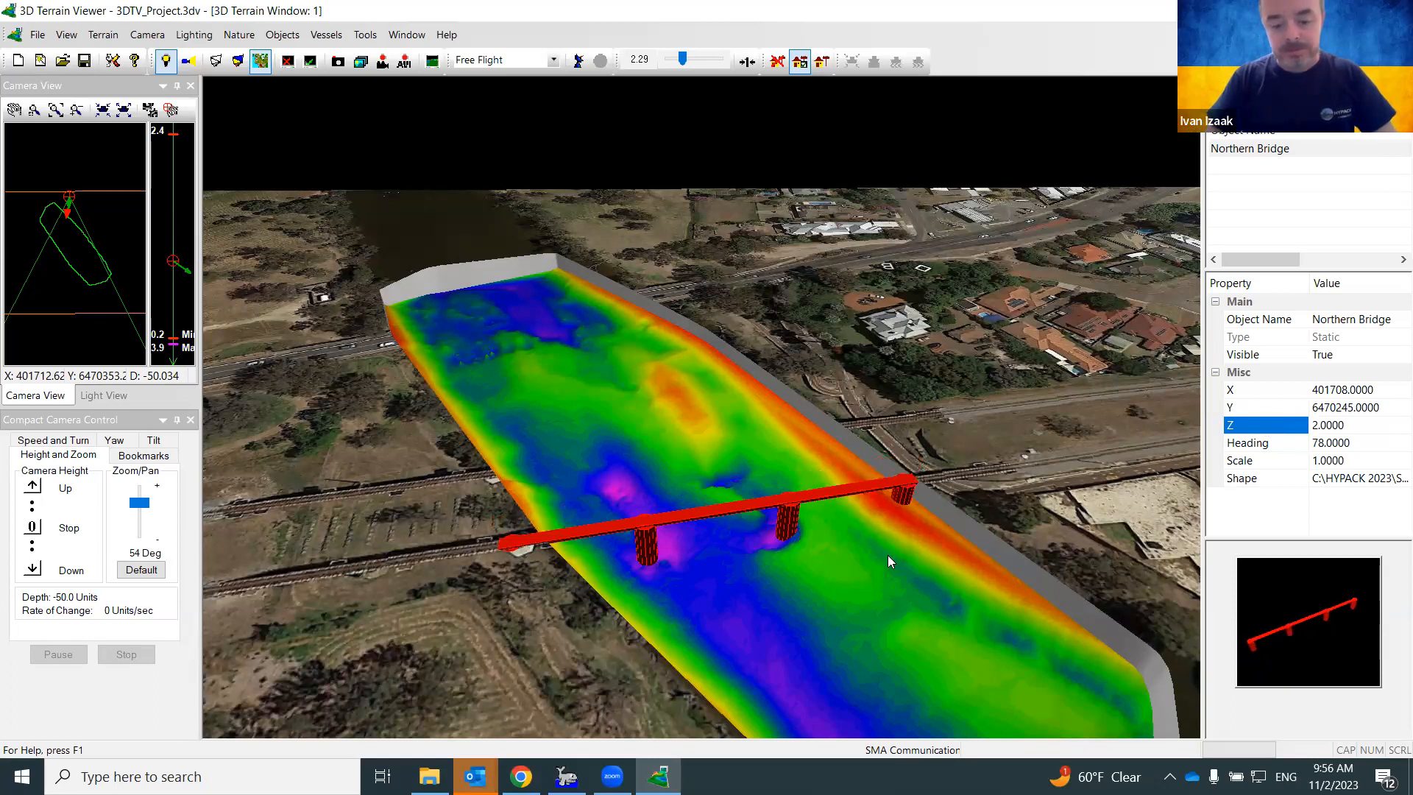
Deselect the bridge and orbit the view to look upriver from the opposite end
{"action": "left_click", "coordinate": [840, 583]}
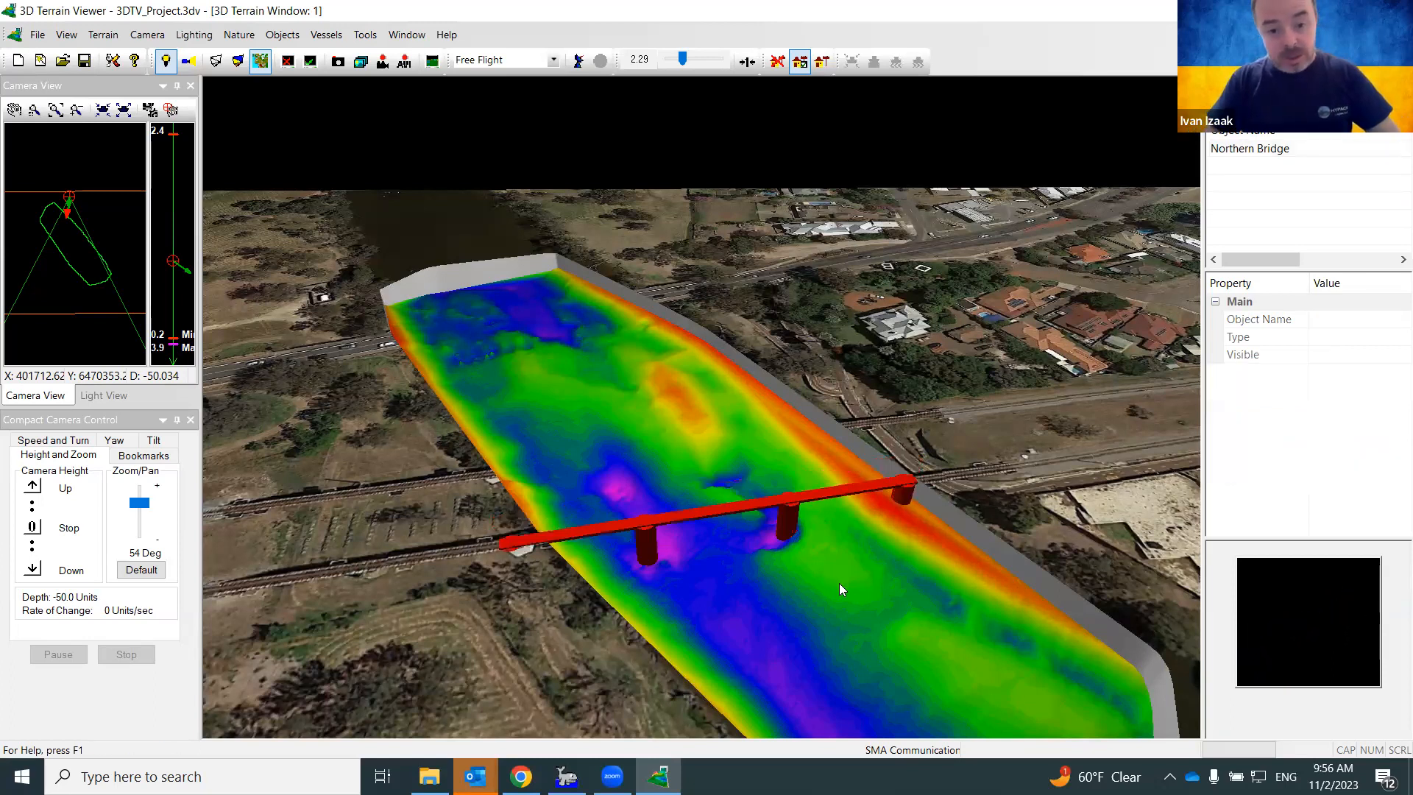
{"action": "mouse_move", "coordinate": [838, 582]}
{"action": "middle_mouse_down"}
{"action": "mouse_move", "coordinate": [862, 559]}
{"action": "mouse_move", "coordinate": [765, 442]}
{"action": "mouse_move", "coordinate": [718, 411]}
{"action": "middle_mouse_up"}
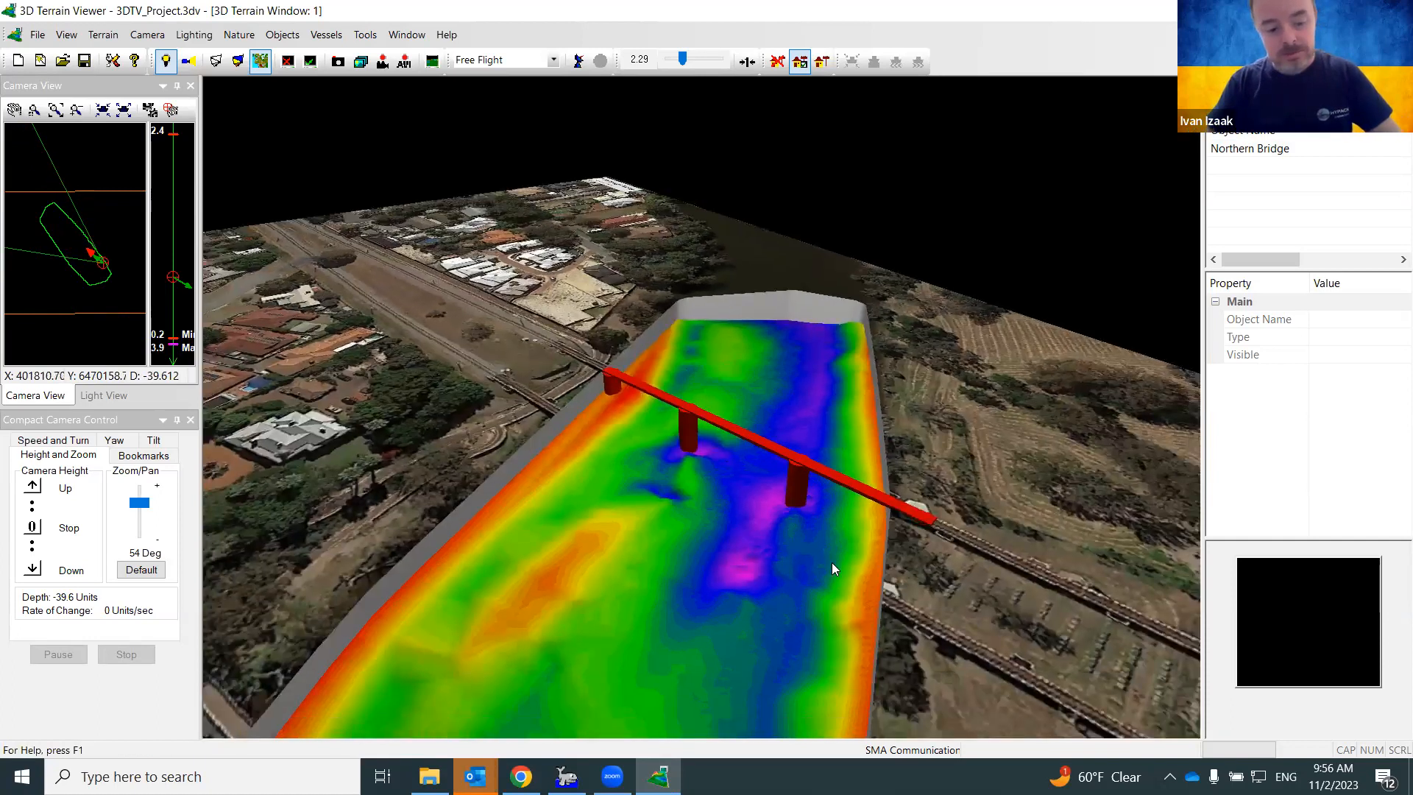
{"action": "mouse_move", "coordinate": [832, 562]}
{"action": "middle_mouse_down"}
{"action": "mouse_move", "coordinate": [850, 515]}
{"action": "mouse_move", "coordinate": [814, 585]}
{"action": "middle_mouse_up"}
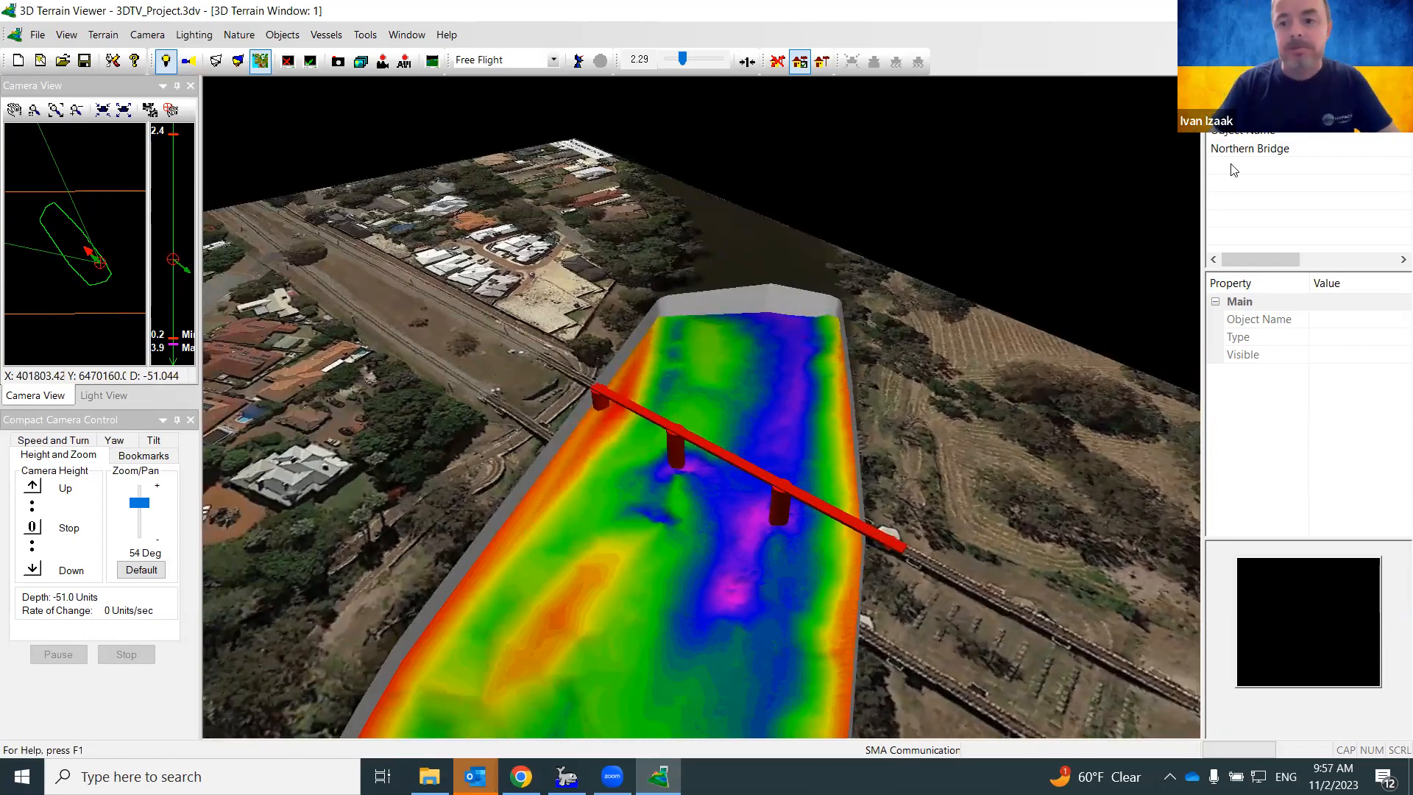
Insert a static object named 'Southern Bridge' using the bridge .3od shape file
{"action": "left_click", "coordinate": [1216, 110]}
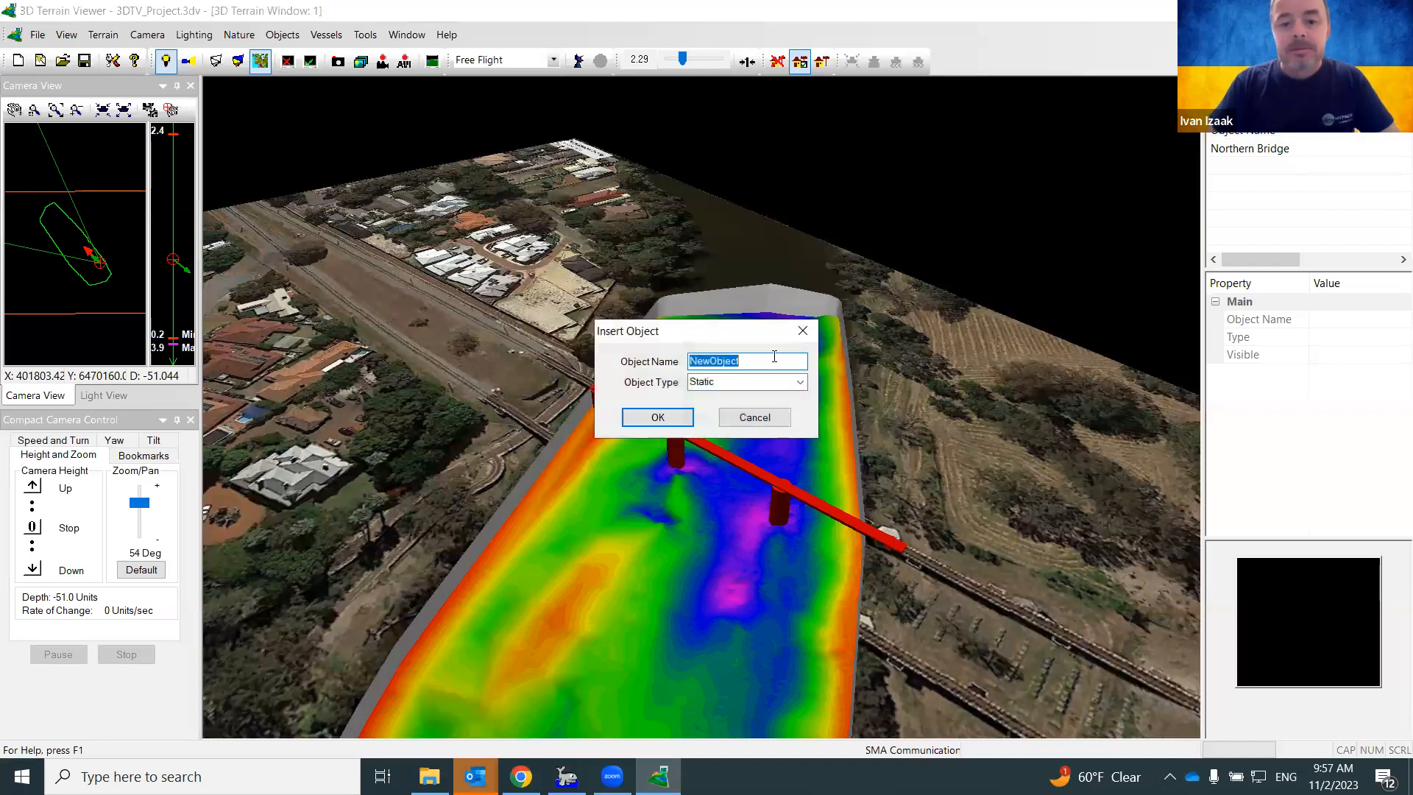
{"action": "type", "text": "Southern Bridge"}
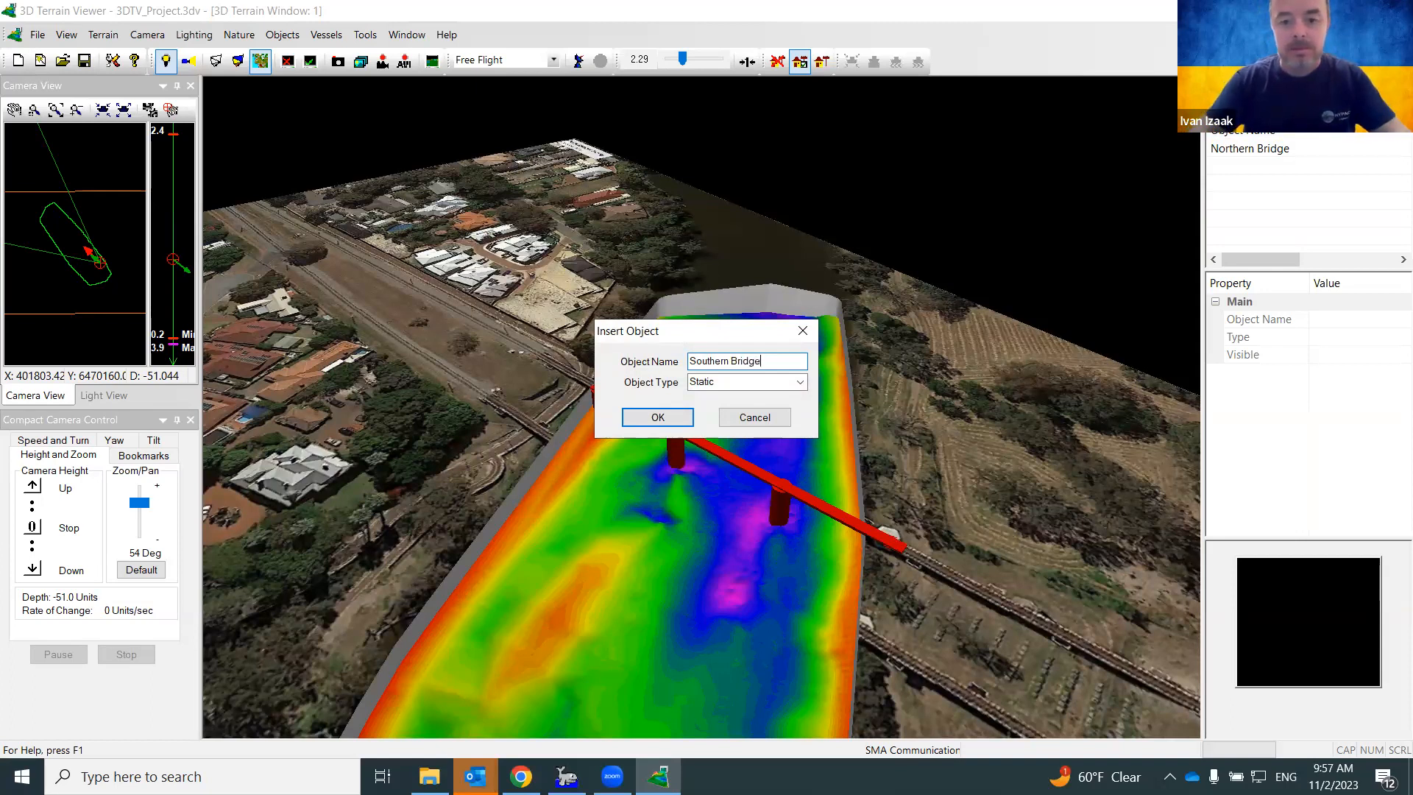
{"action": "left_click", "coordinate": [657, 417]}
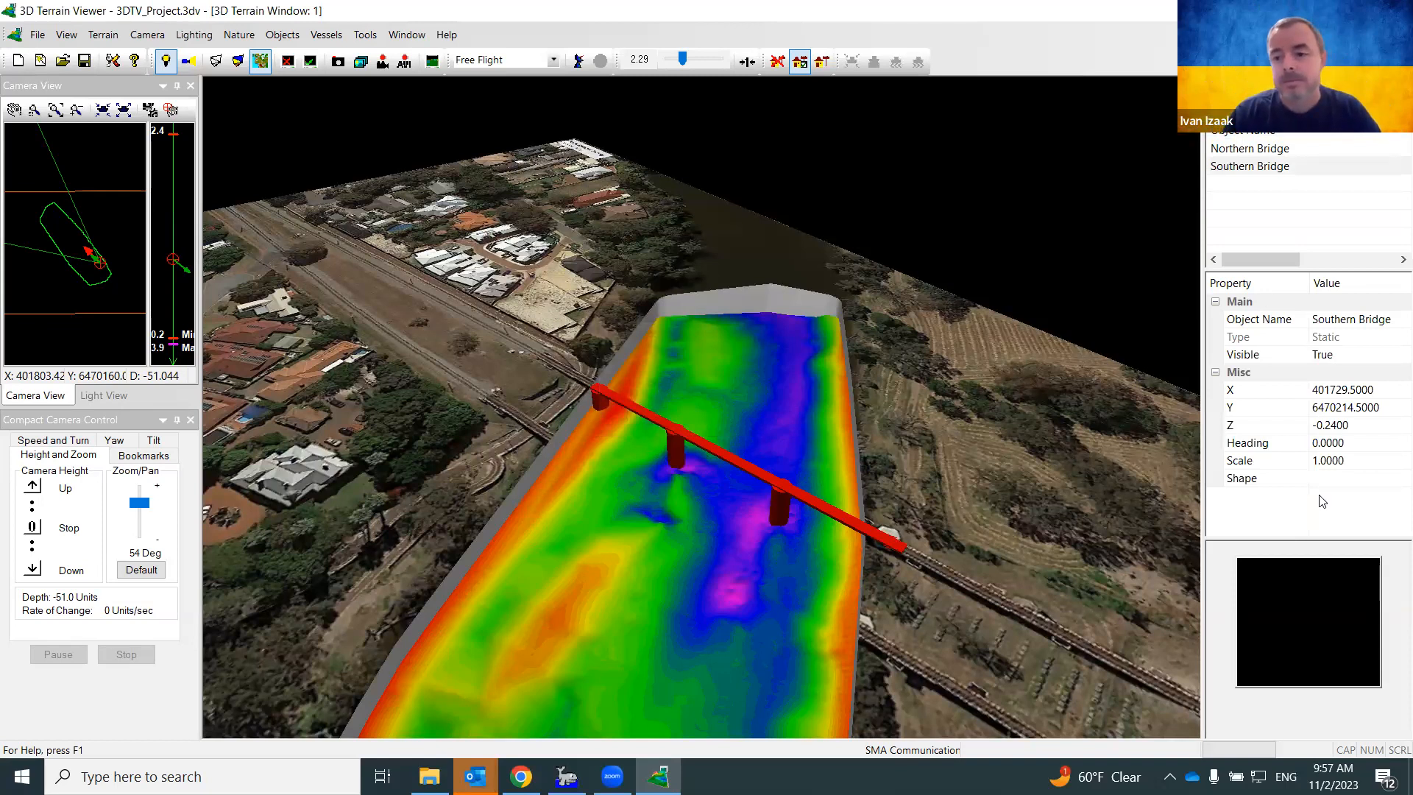
{"action": "left_click", "coordinate": [1347, 481]}
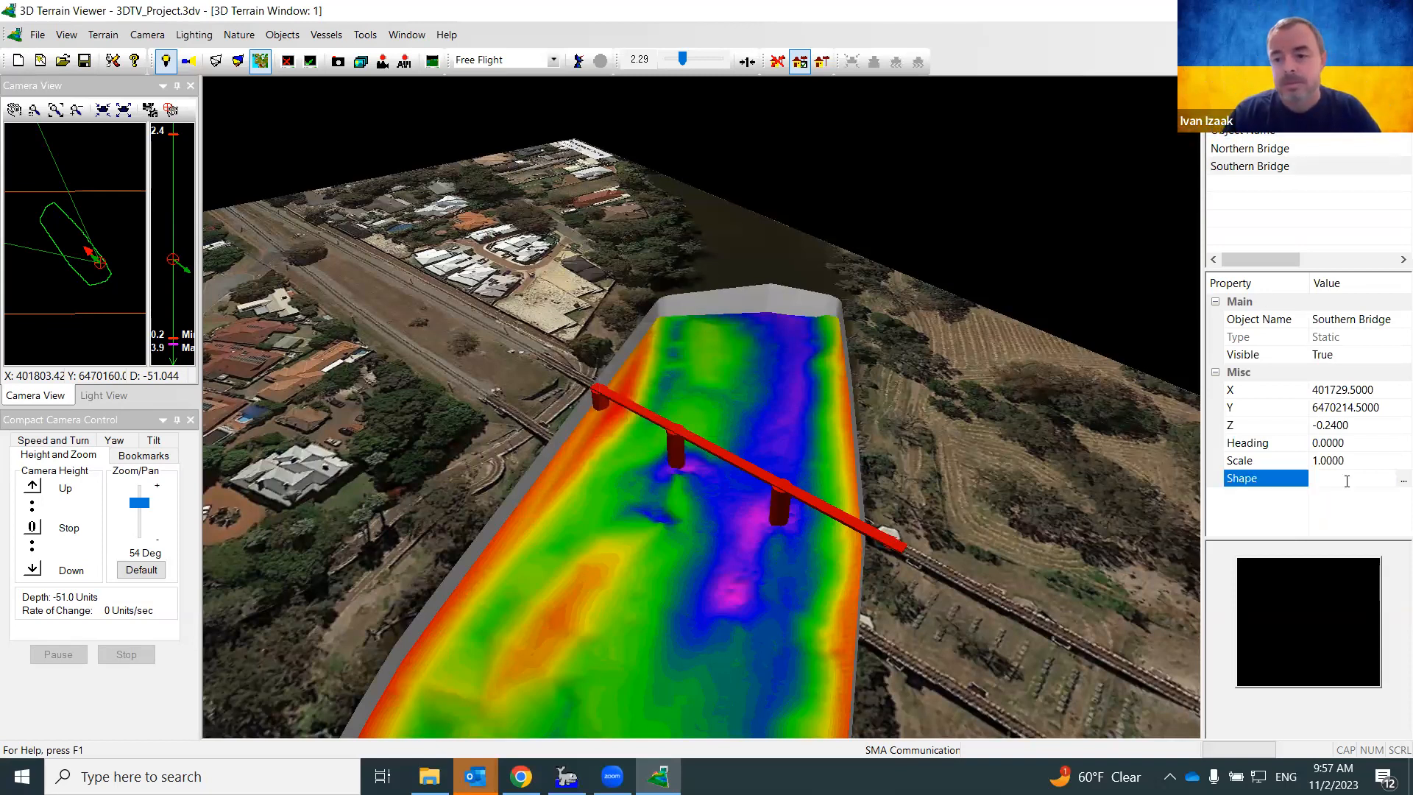
{"action": "left_click", "coordinate": [1402, 481]}
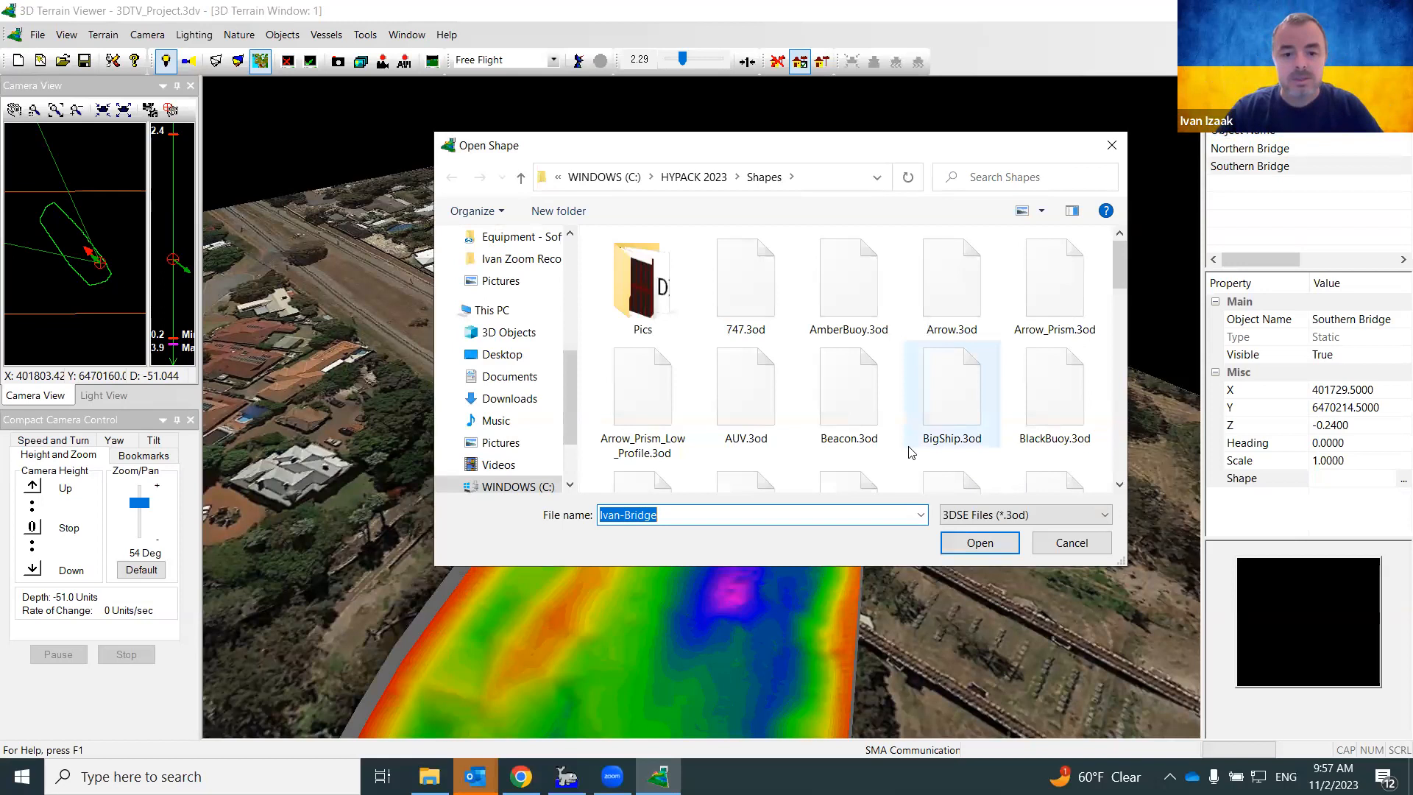
{"action": "key", "text": "Return"}
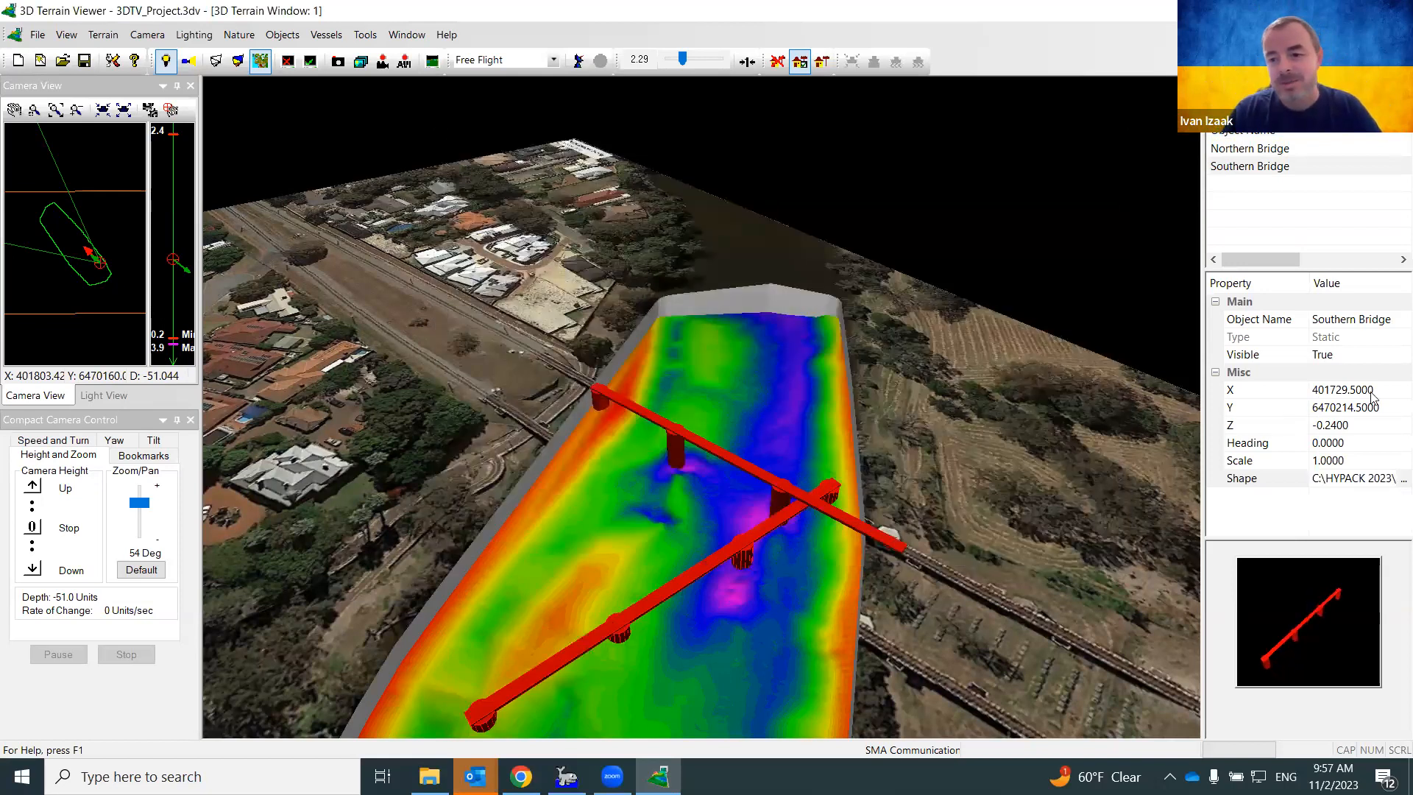
Place the Southern Bridge at X 401720, Y 6470223
{"action": "left_click", "coordinate": [1301, 401]}
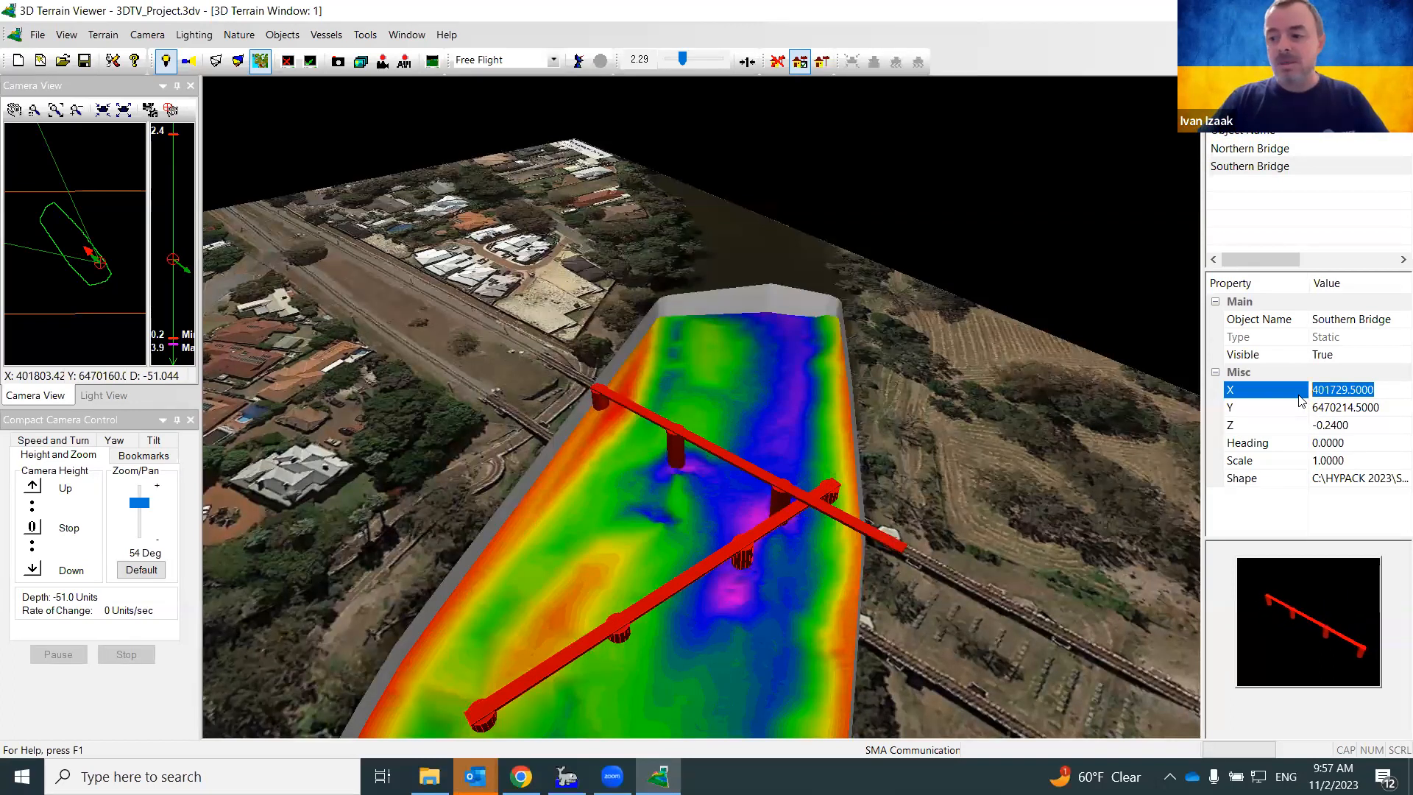
{"action": "type", "text": "401720"}
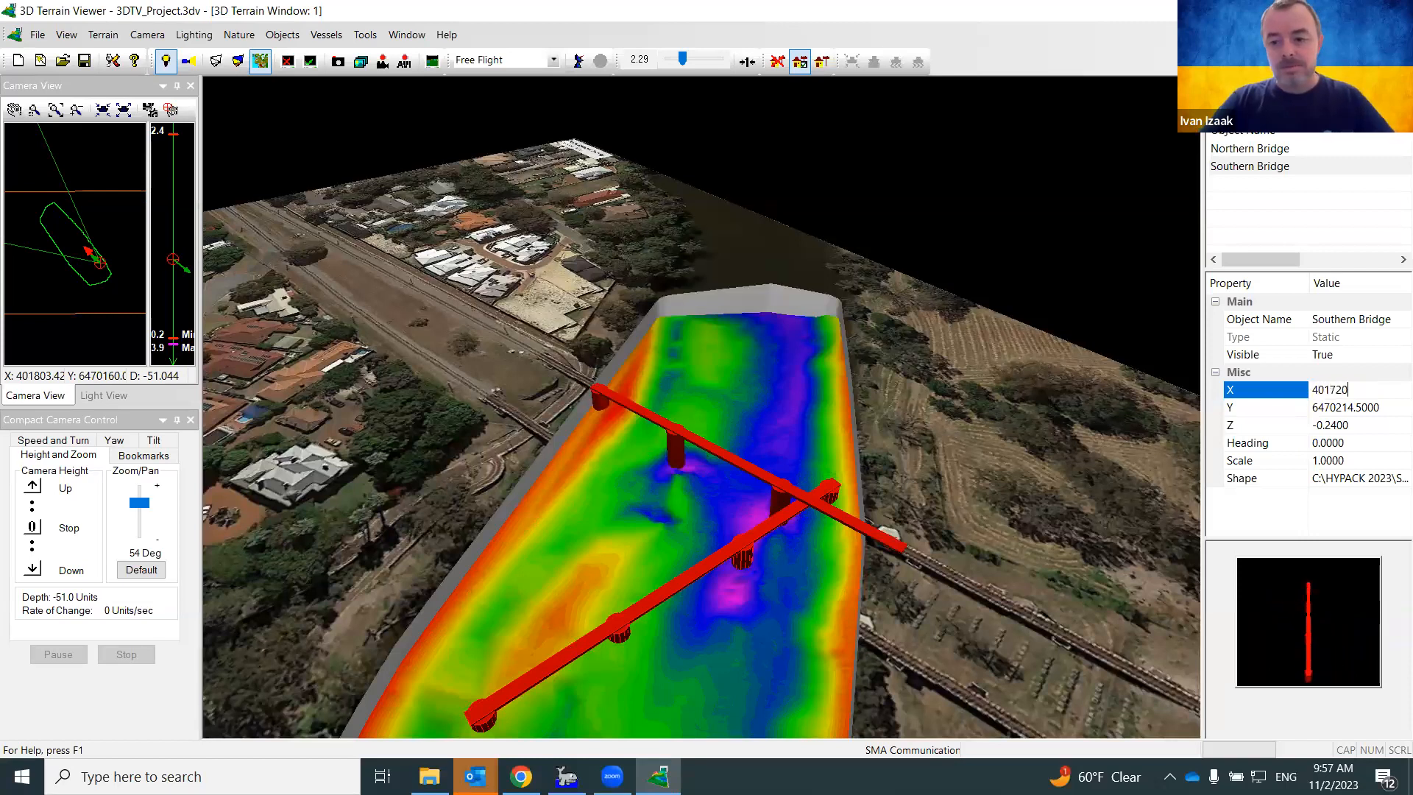
{"action": "key", "text": "Return"}
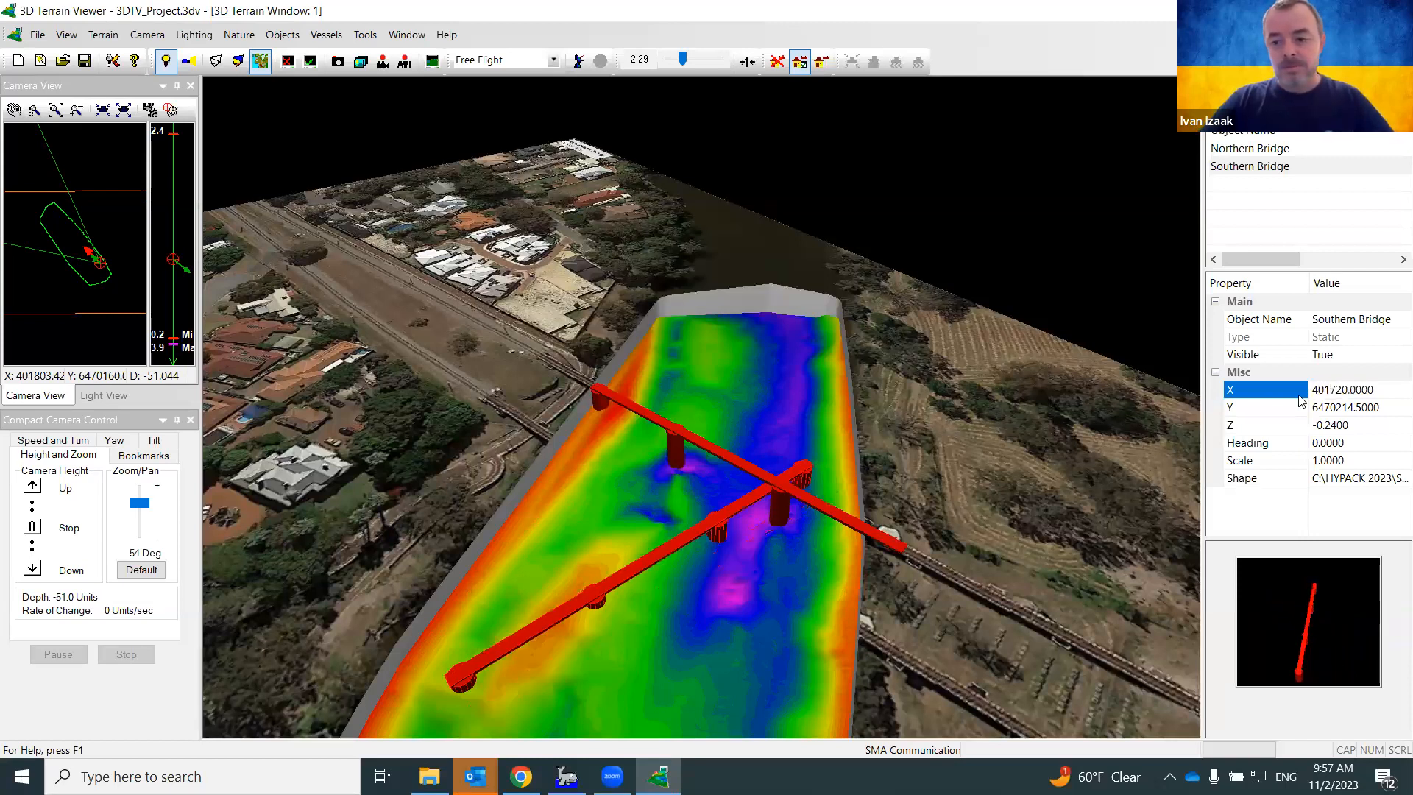
{"action": "left_click", "coordinate": [1386, 414]}
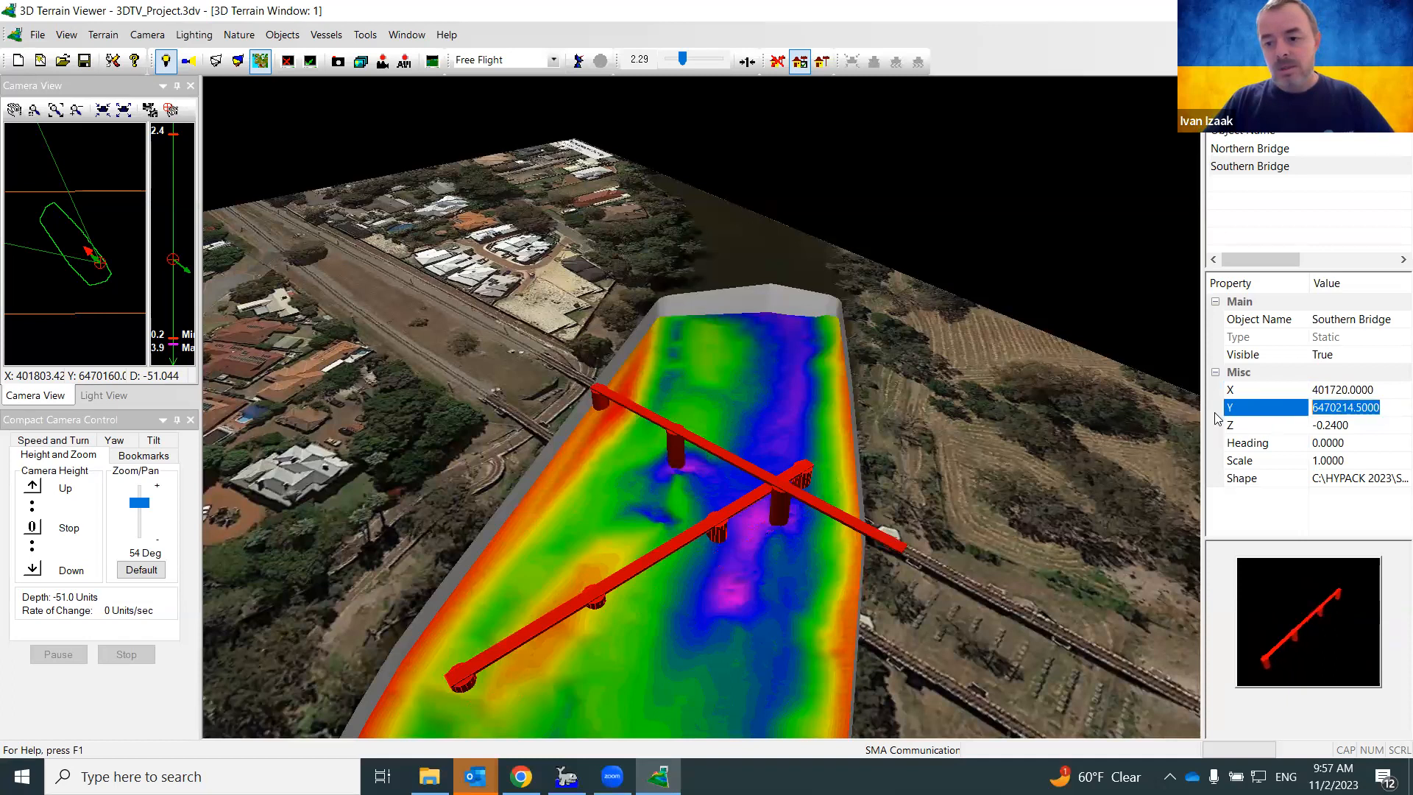
{"action": "type", "text": "64"}
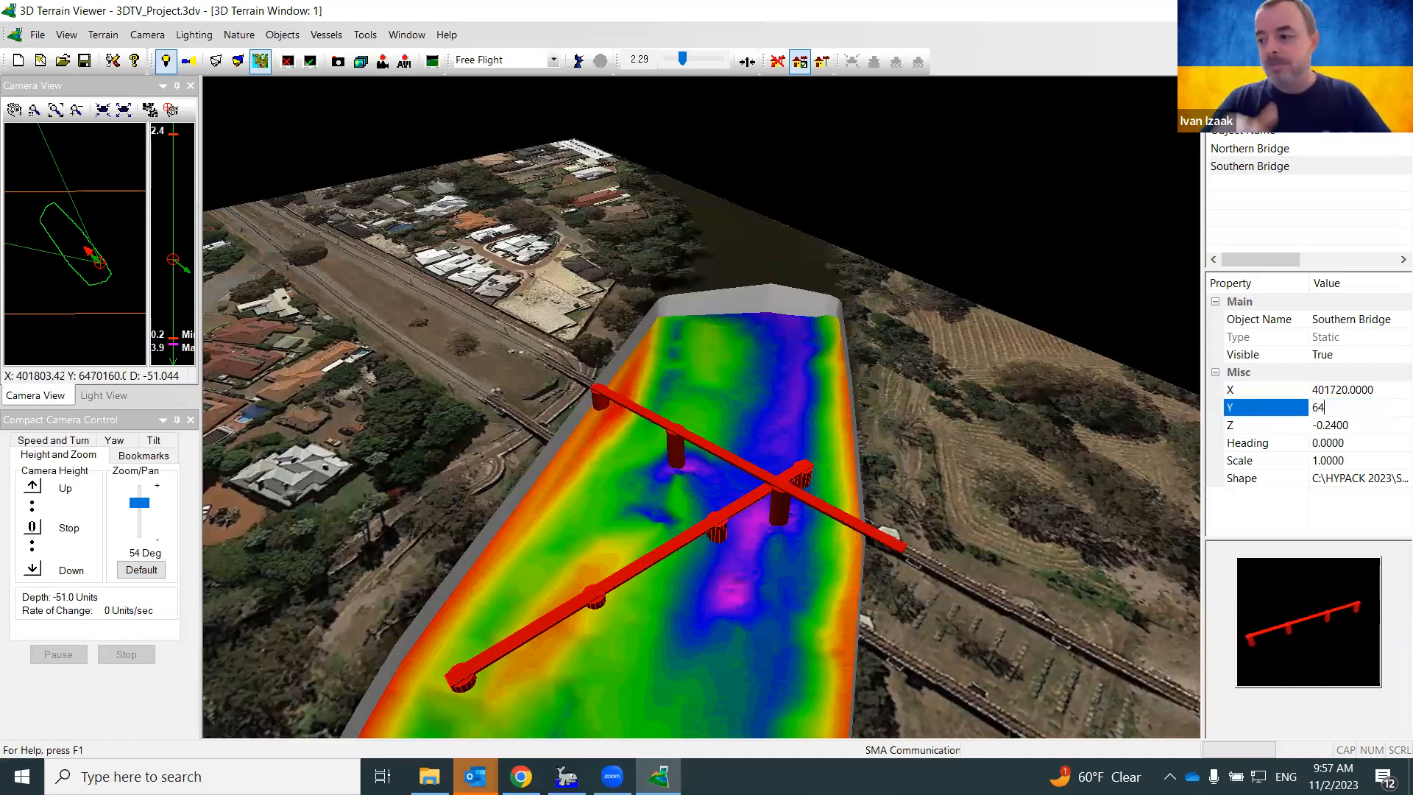
{"action": "type", "text": "70223"}
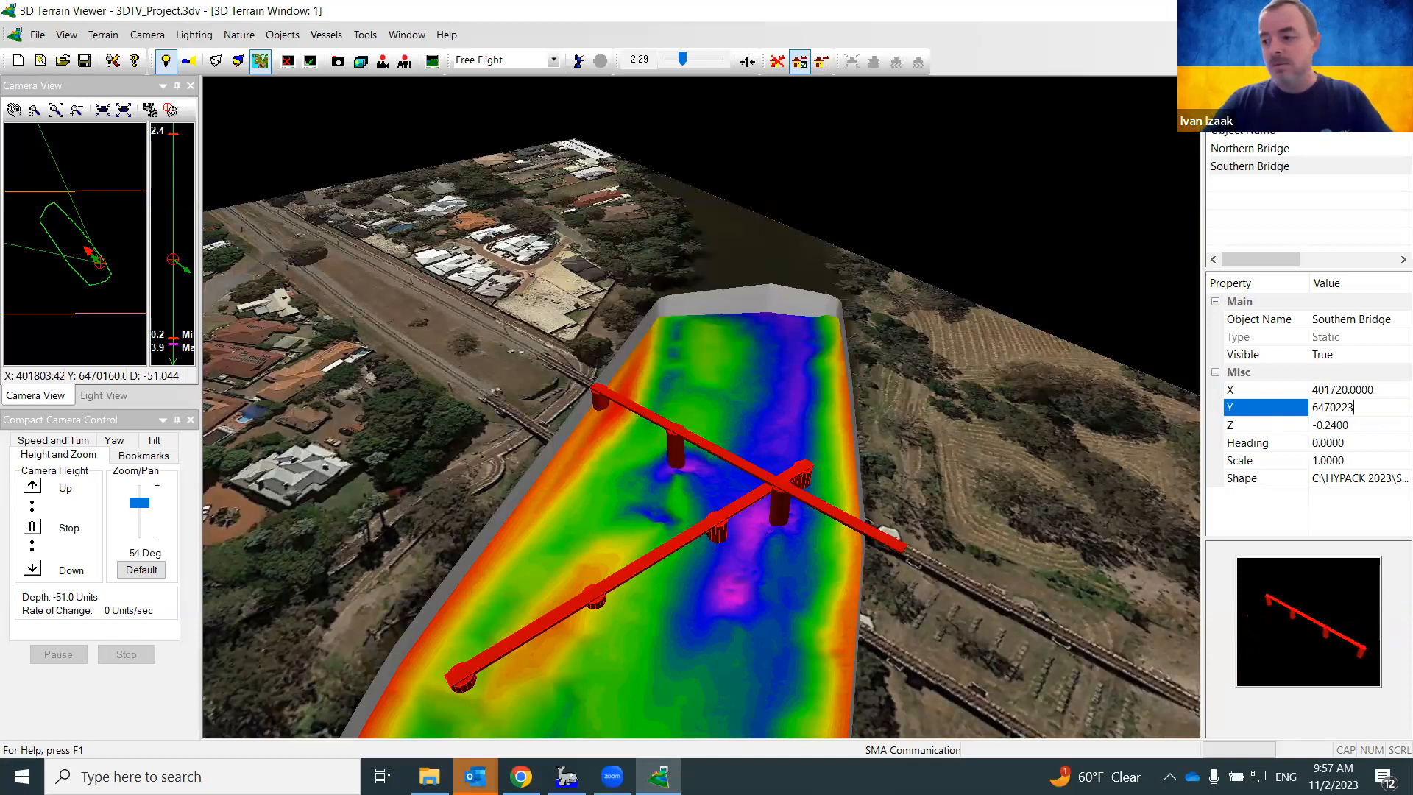
{"action": "key", "text": "Return"}
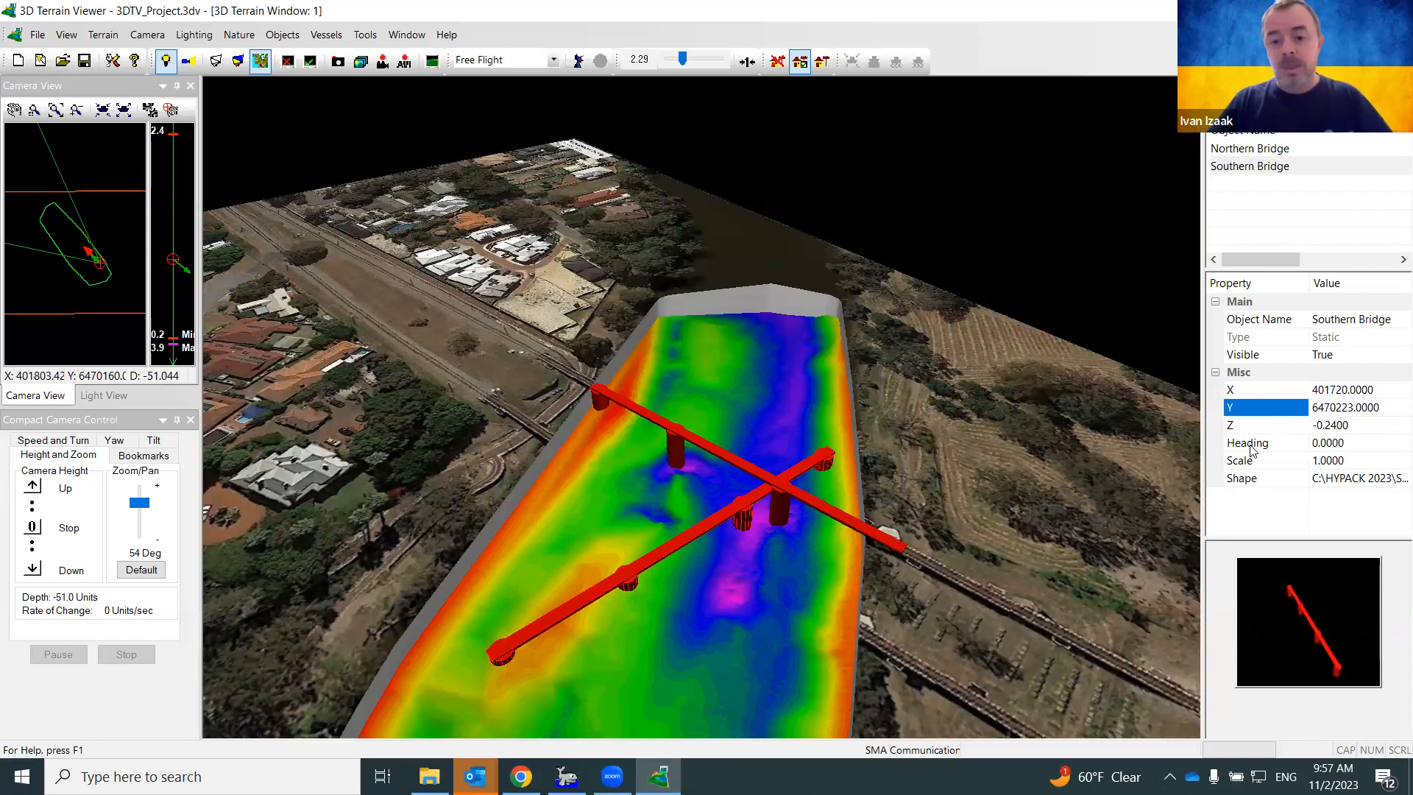
Set the Southern Bridge elevation to 2 and its heading to 78
{"action": "left_click", "coordinate": [1270, 427]}
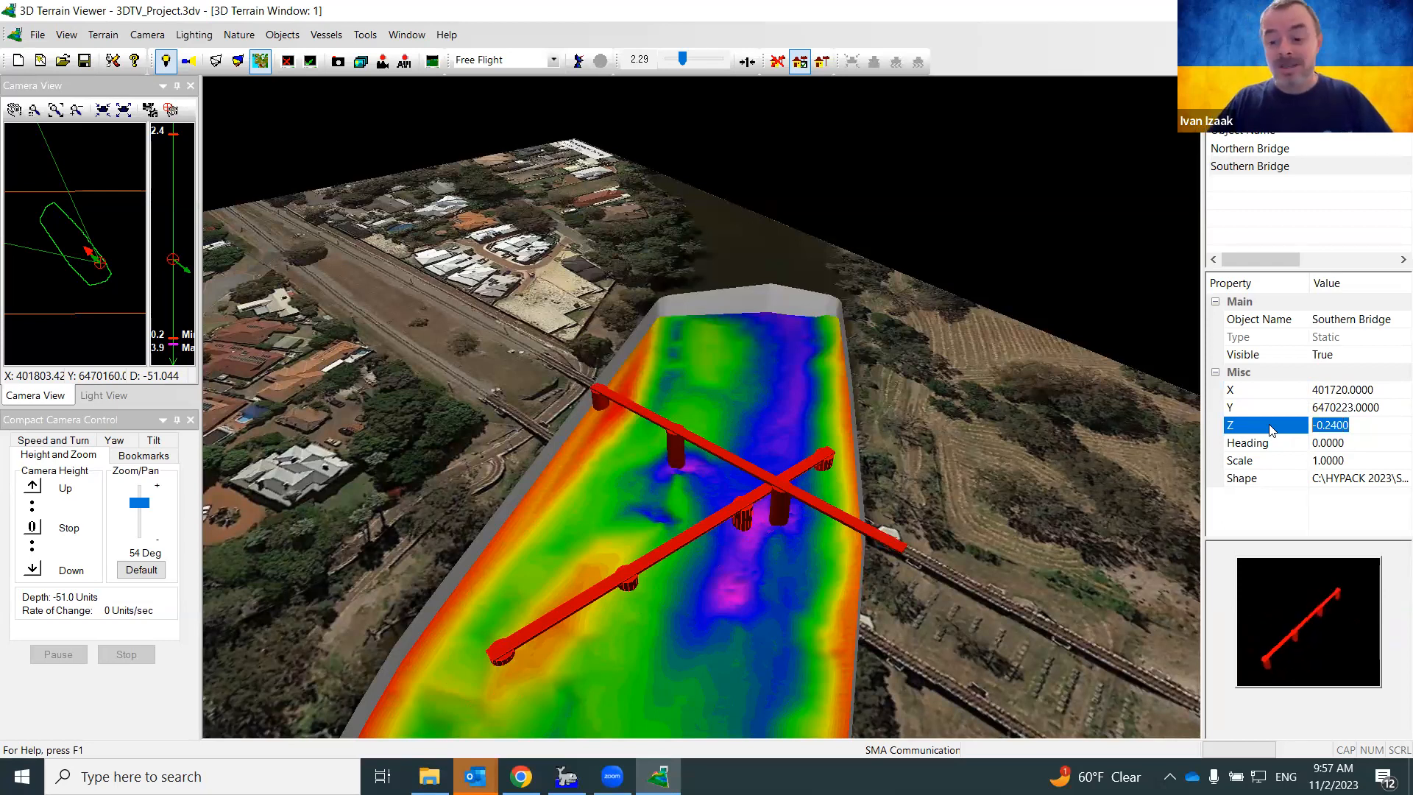
{"action": "type", "text": "78"}
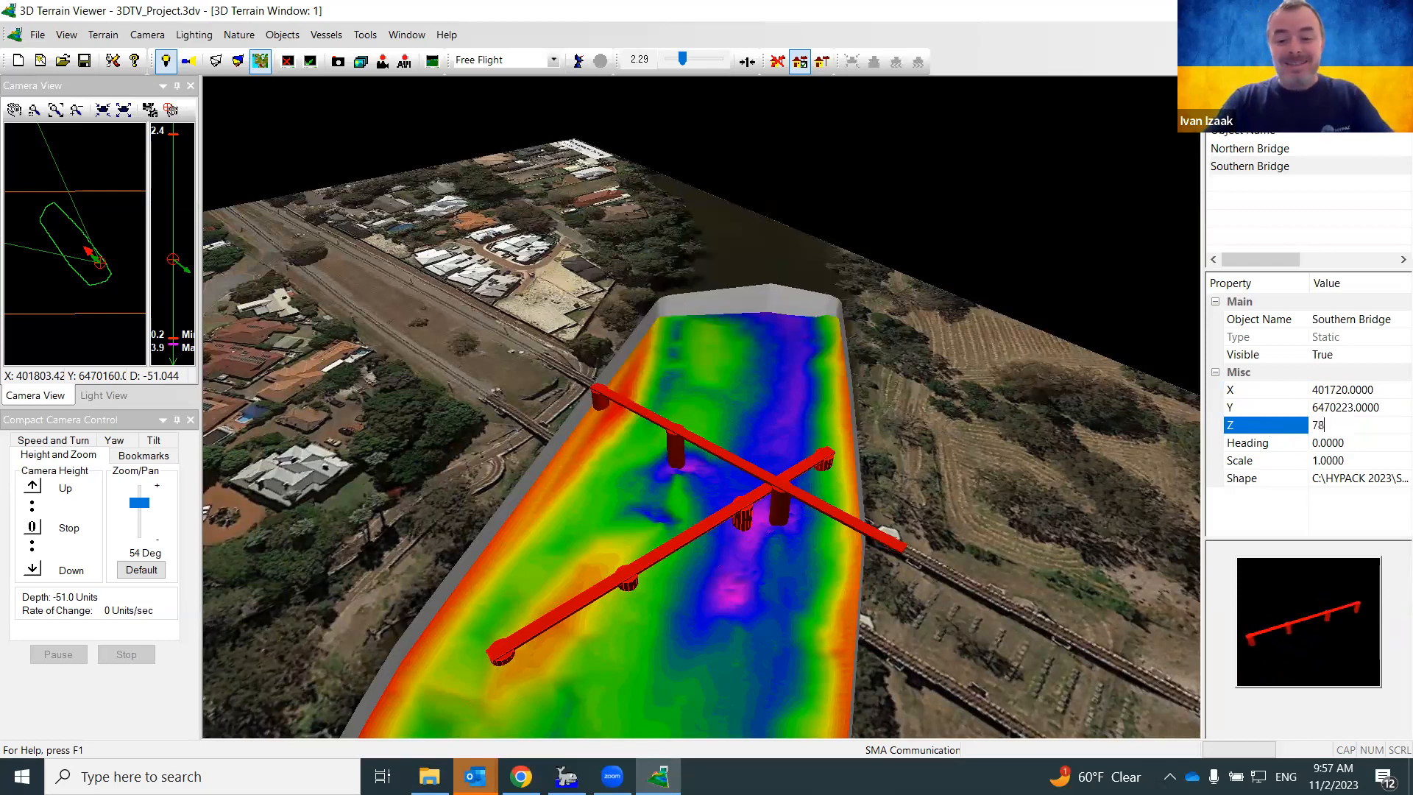
{"action": "key", "text": "Return"}
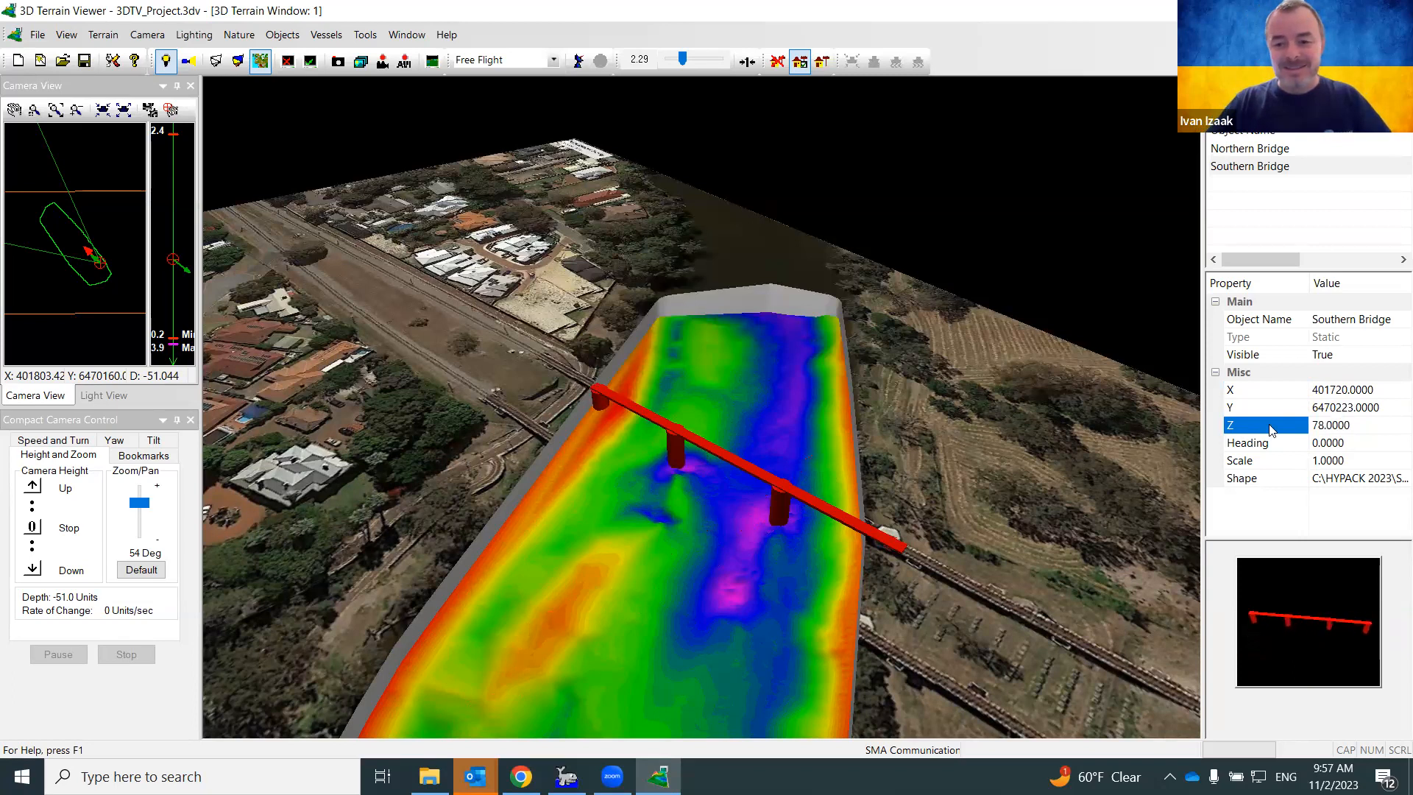
{"action": "left_click", "coordinate": [1253, 429]}
{"action": "type", "text": "2"}
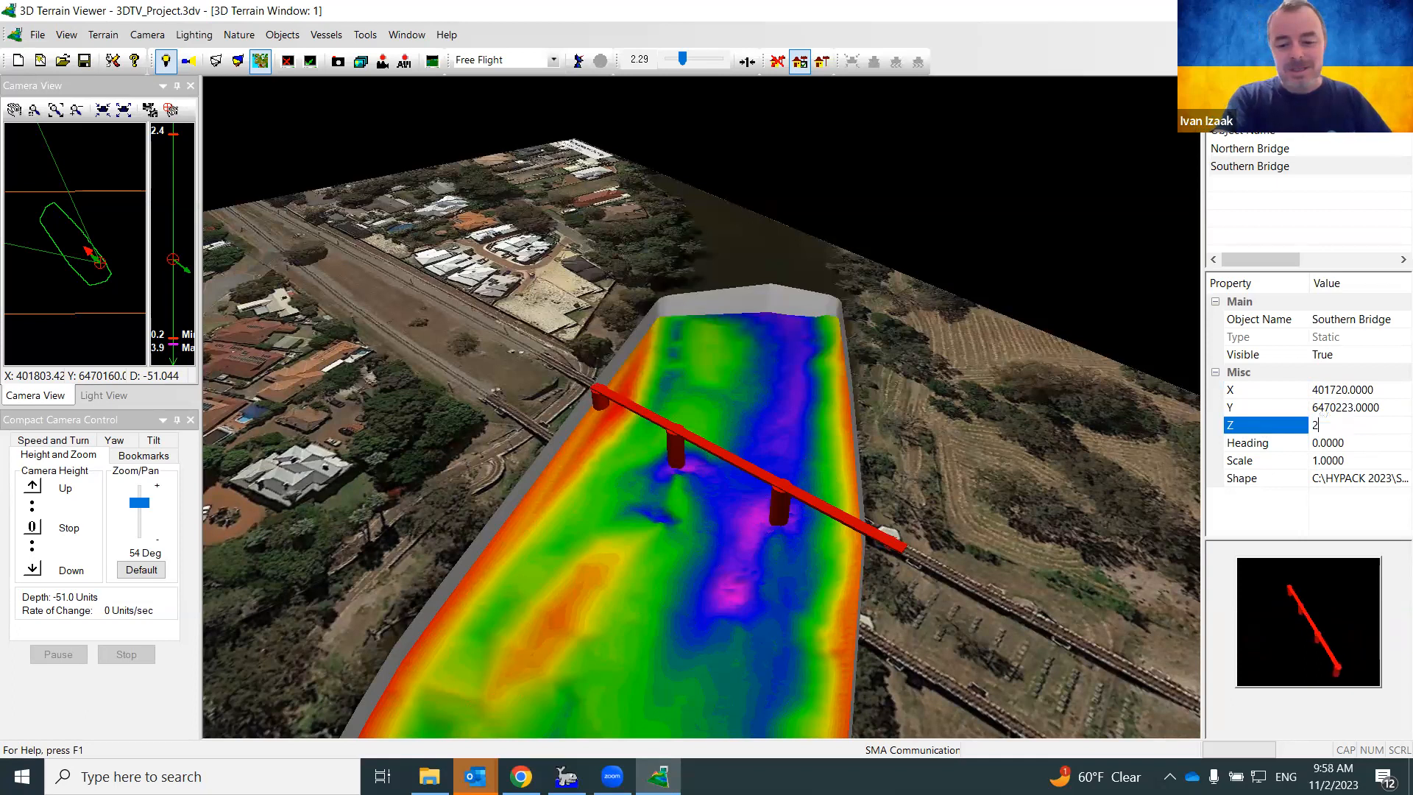
{"action": "key", "text": "Return"}
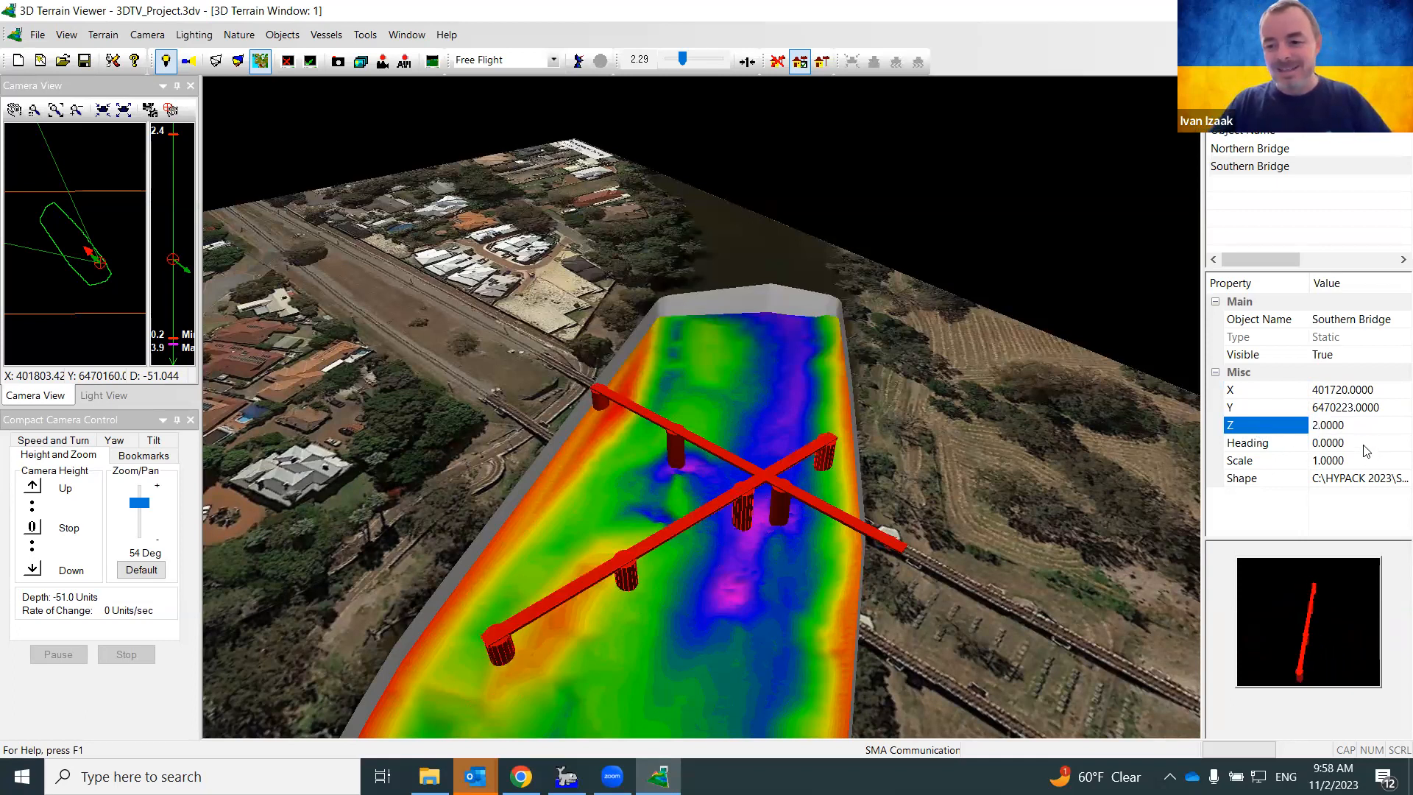
{"action": "left_click", "coordinate": [1261, 448]}
{"action": "type", "text": "78"}
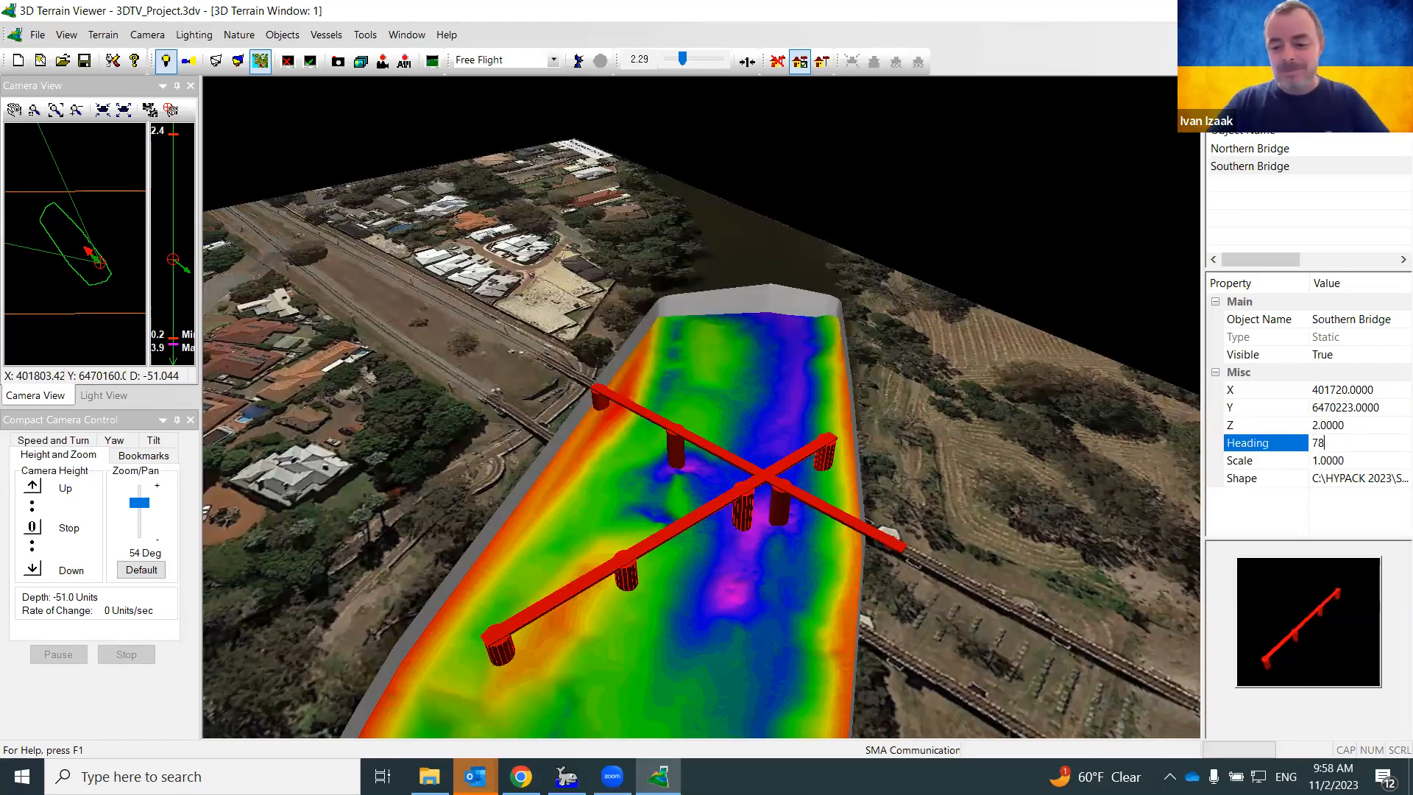
{"action": "key", "text": "Return"}
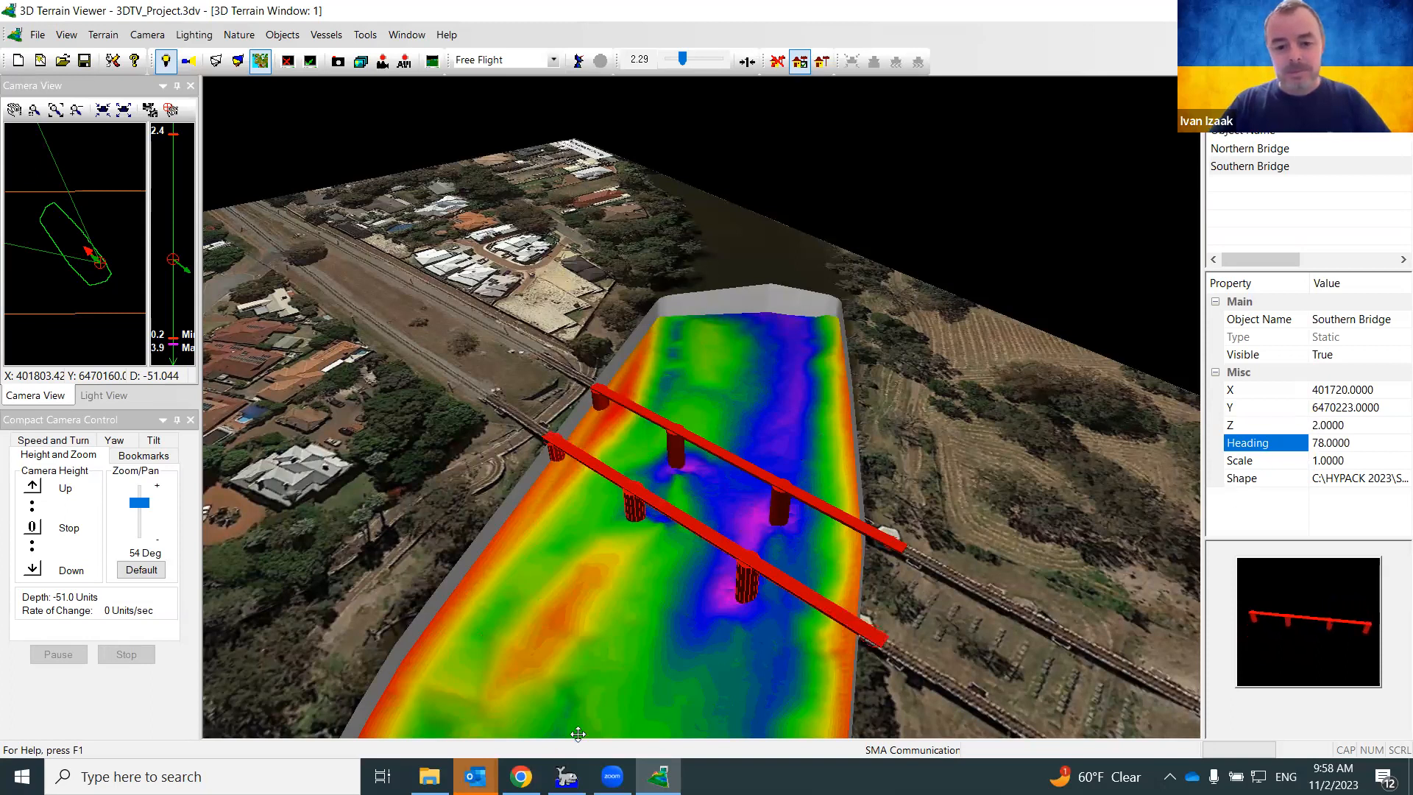
Deselect the Southern Bridge, then pan and zoom in close over both bridges
{"action": "left_click", "coordinate": [648, 576]}
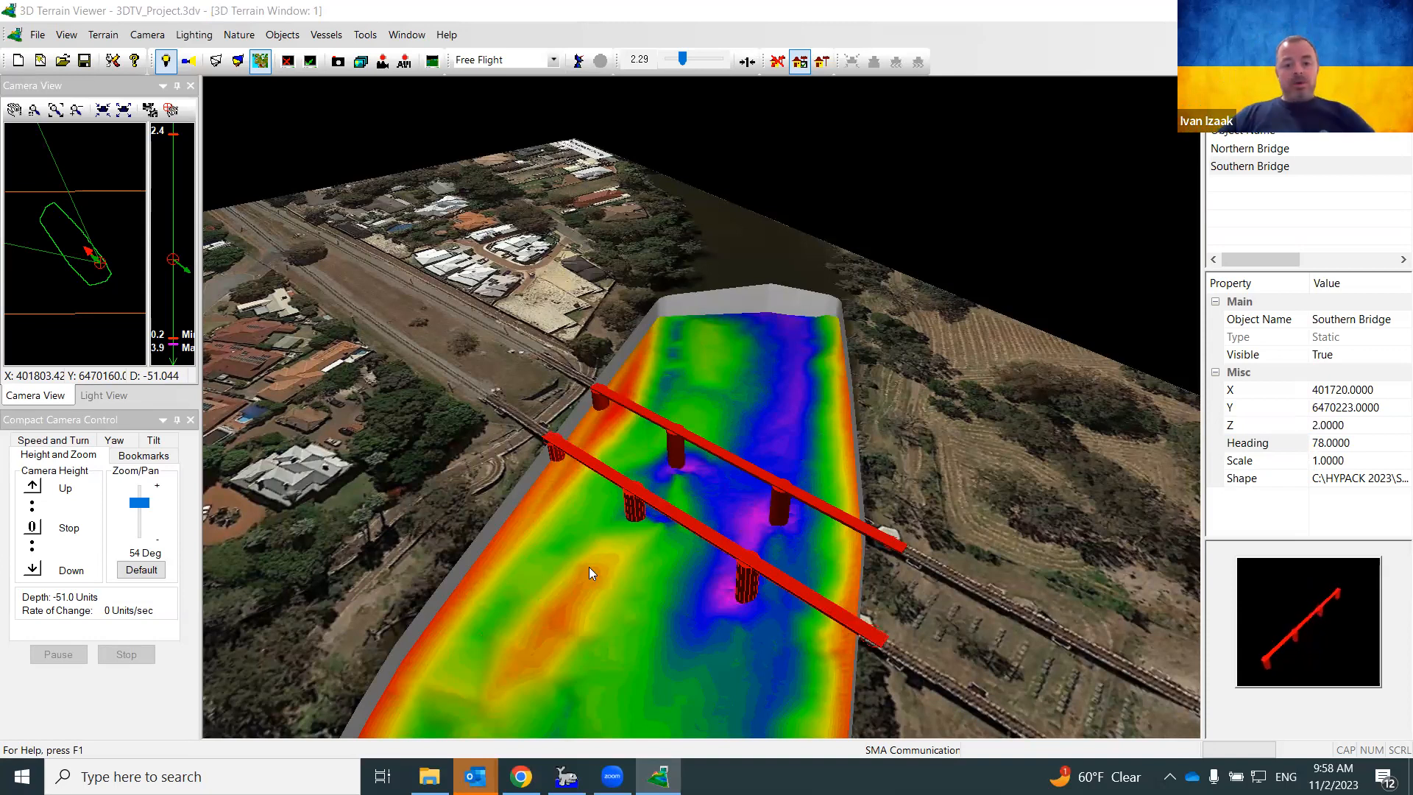
{"action": "left_click_drag", "start_coordinate": [591, 564], "coordinate": [694, 503]}
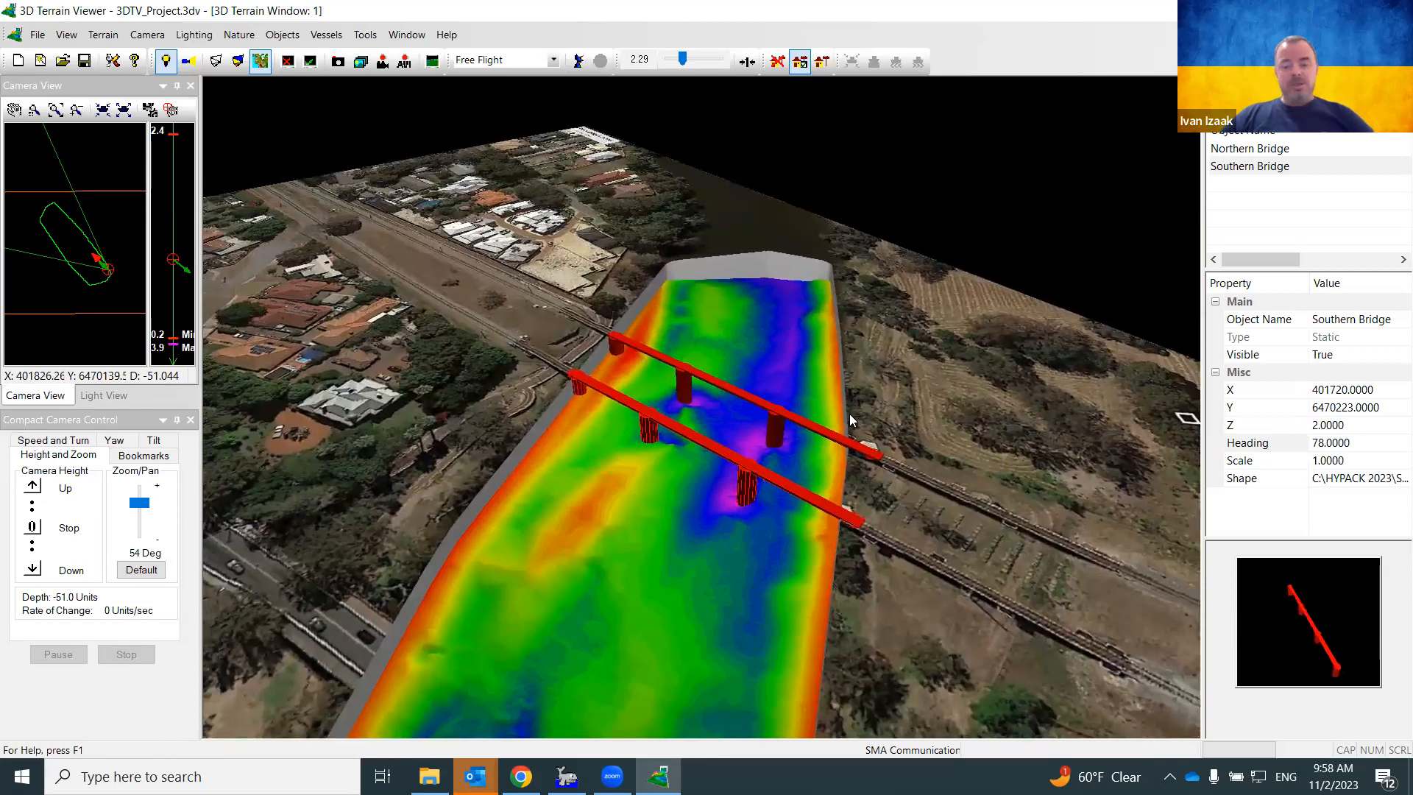
{"action": "mouse_move", "coordinate": [921, 411]}
{"action": "left_mouse_down"}
{"action": "mouse_move", "coordinate": [929, 400]}
{"action": "mouse_move", "coordinate": [873, 377]}
{"action": "left_mouse_up"}
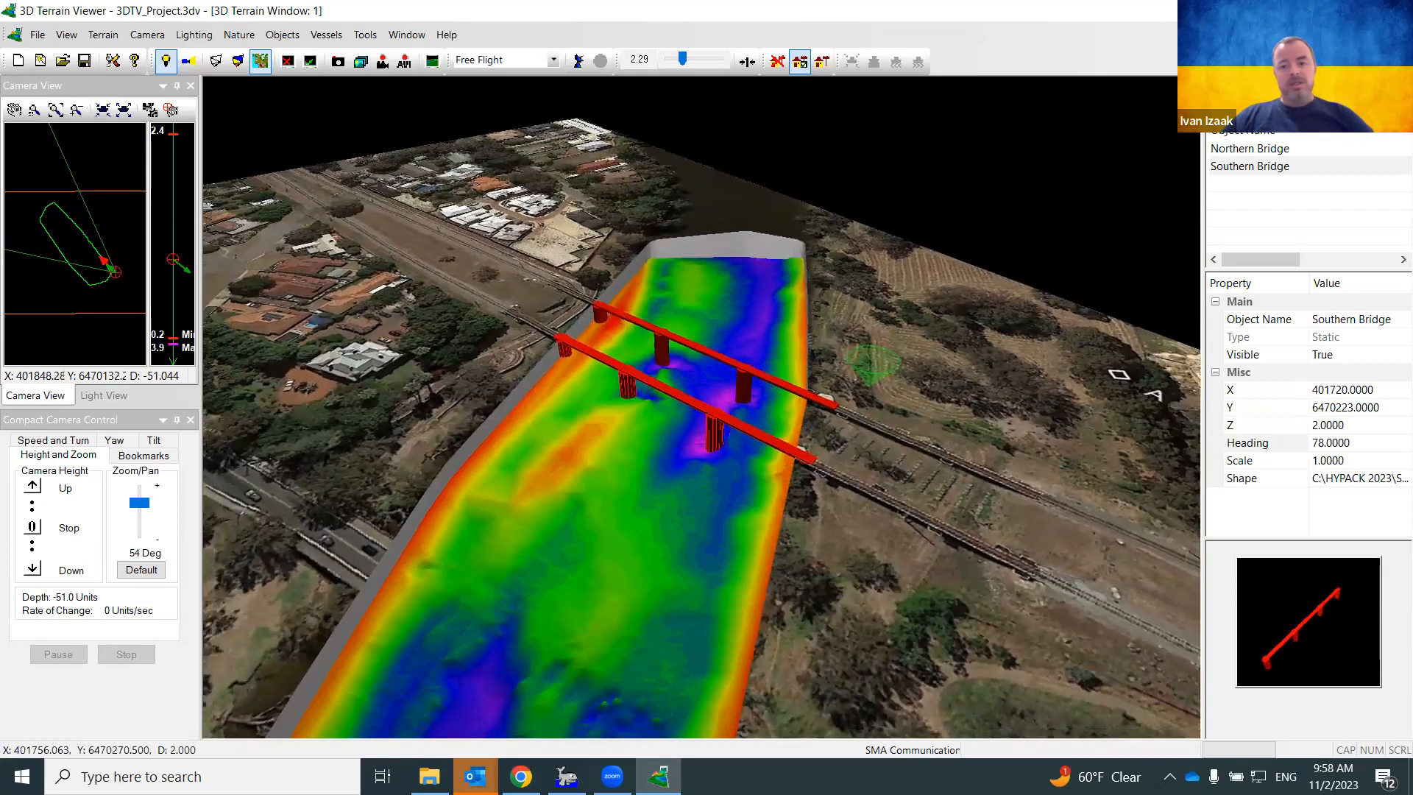
{"action": "left_click", "coordinate": [981, 238]}
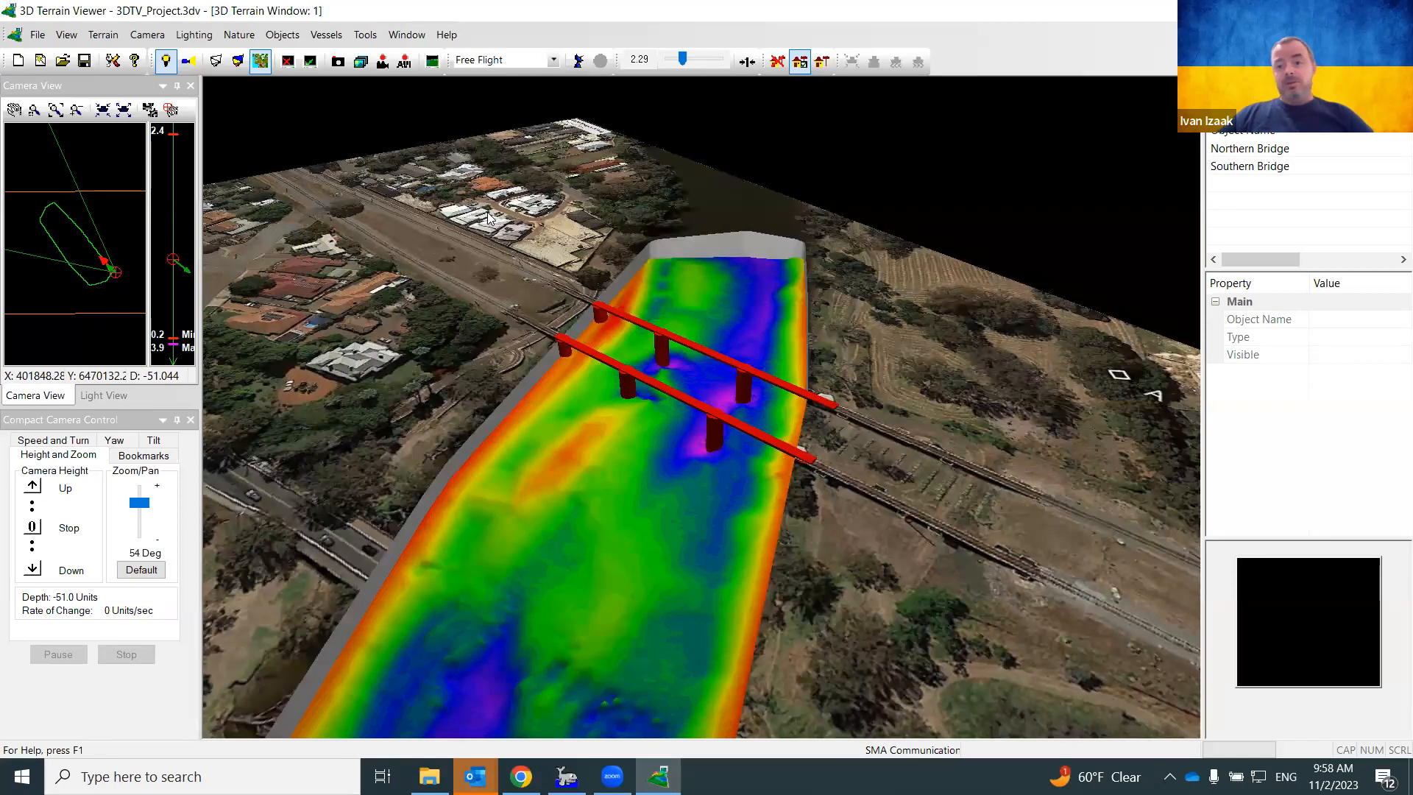
{"action": "mouse_move", "coordinate": [636, 521]}
{"action": "left_mouse_down"}
{"action": "mouse_move", "coordinate": [698, 522]}
{"action": "mouse_move", "coordinate": [648, 511]}
{"action": "mouse_move", "coordinate": [714, 481]}
{"action": "mouse_move", "coordinate": [655, 482]}
{"action": "mouse_move", "coordinate": [673, 508]}
{"action": "mouse_move", "coordinate": [604, 518]}
{"action": "mouse_move", "coordinate": [634, 515]}
{"action": "mouse_move", "coordinate": [628, 493]}
{"action": "mouse_move", "coordinate": [571, 515]}
{"action": "mouse_move", "coordinate": [768, 521]}
{"action": "mouse_move", "coordinate": [790, 495]}
{"action": "mouse_move", "coordinate": [821, 501]}
{"action": "mouse_move", "coordinate": [796, 502]}
{"action": "mouse_move", "coordinate": [796, 521]}
{"action": "left_mouse_up"}
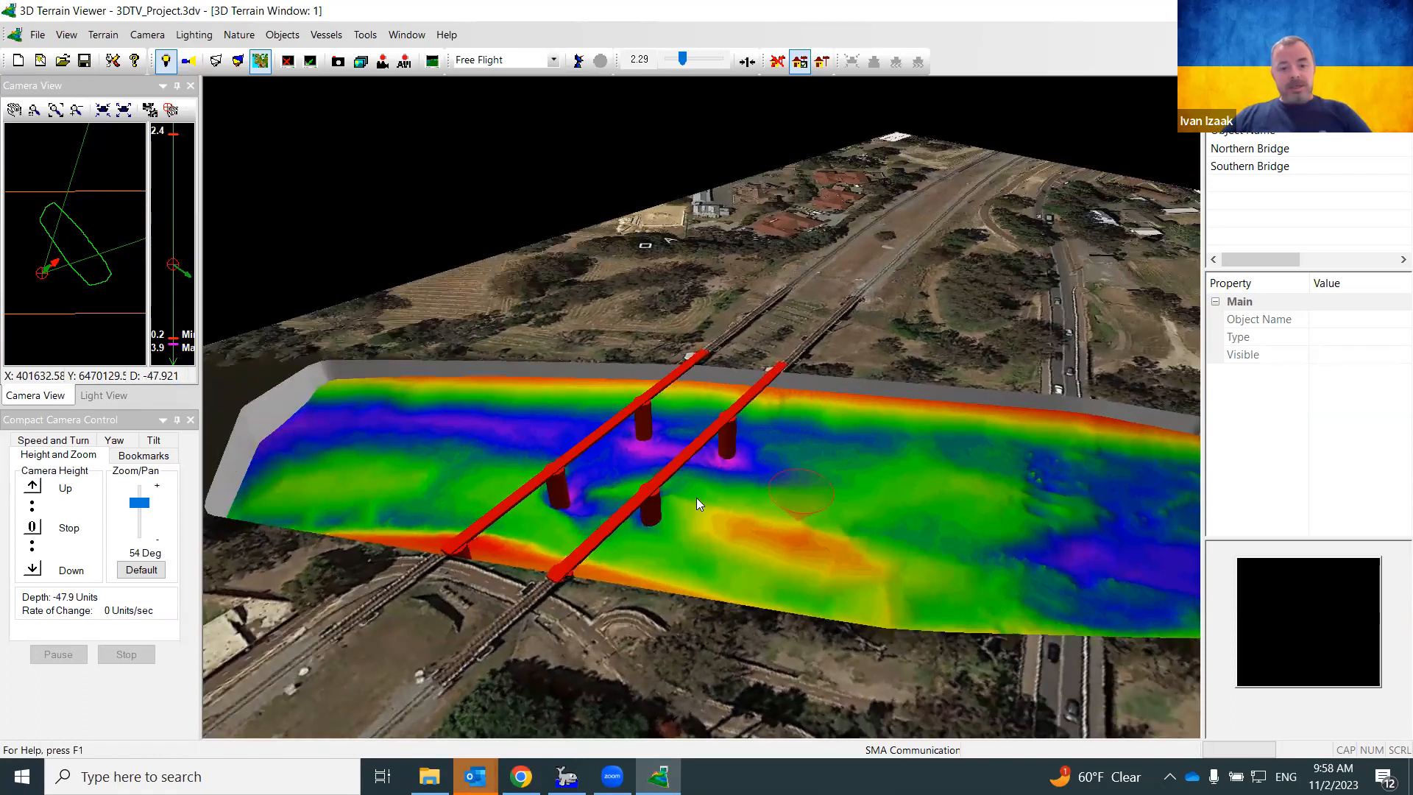
{"action": "scroll", "coordinate": [696, 497], "scroll_direction": "down", "scroll_amount": 3}
{"action": "scroll", "coordinate": [696, 497], "scroll_direction": "up", "scroll_amount": 4}
{"action": "scroll", "coordinate": [696, 497], "scroll_direction": "up", "scroll_amount": 5}
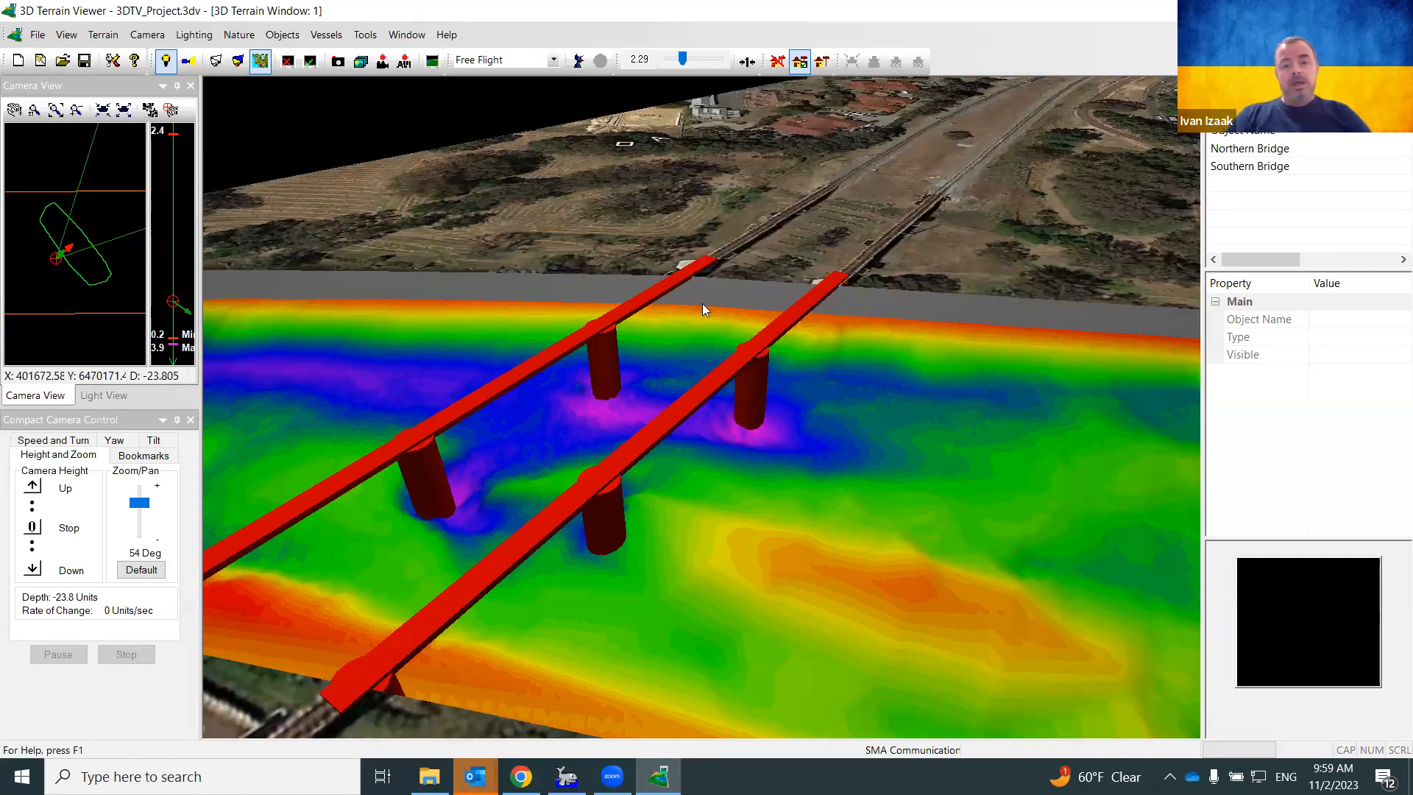
{"action": "left_click", "coordinate": [238, 61]}
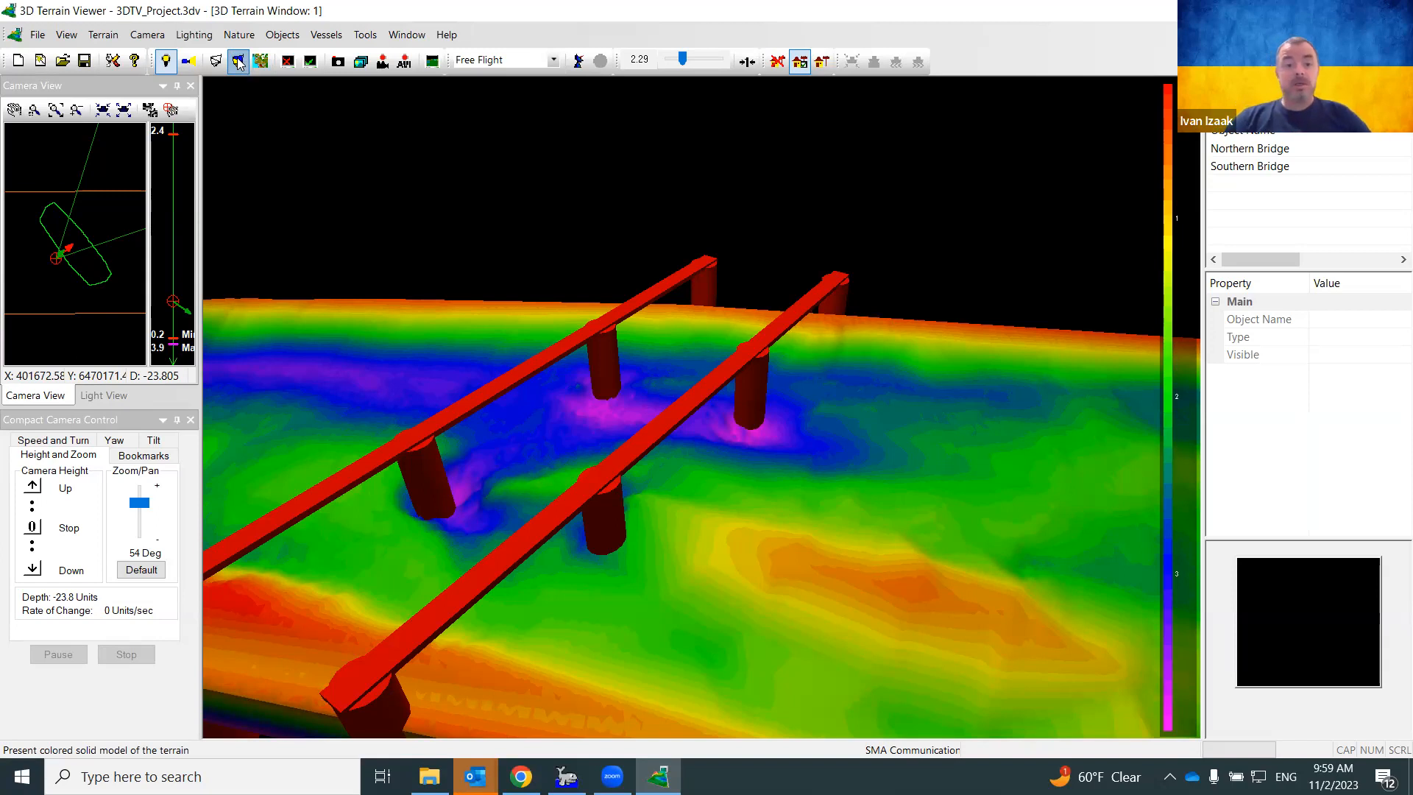
{"action": "left_click", "coordinate": [262, 61]}
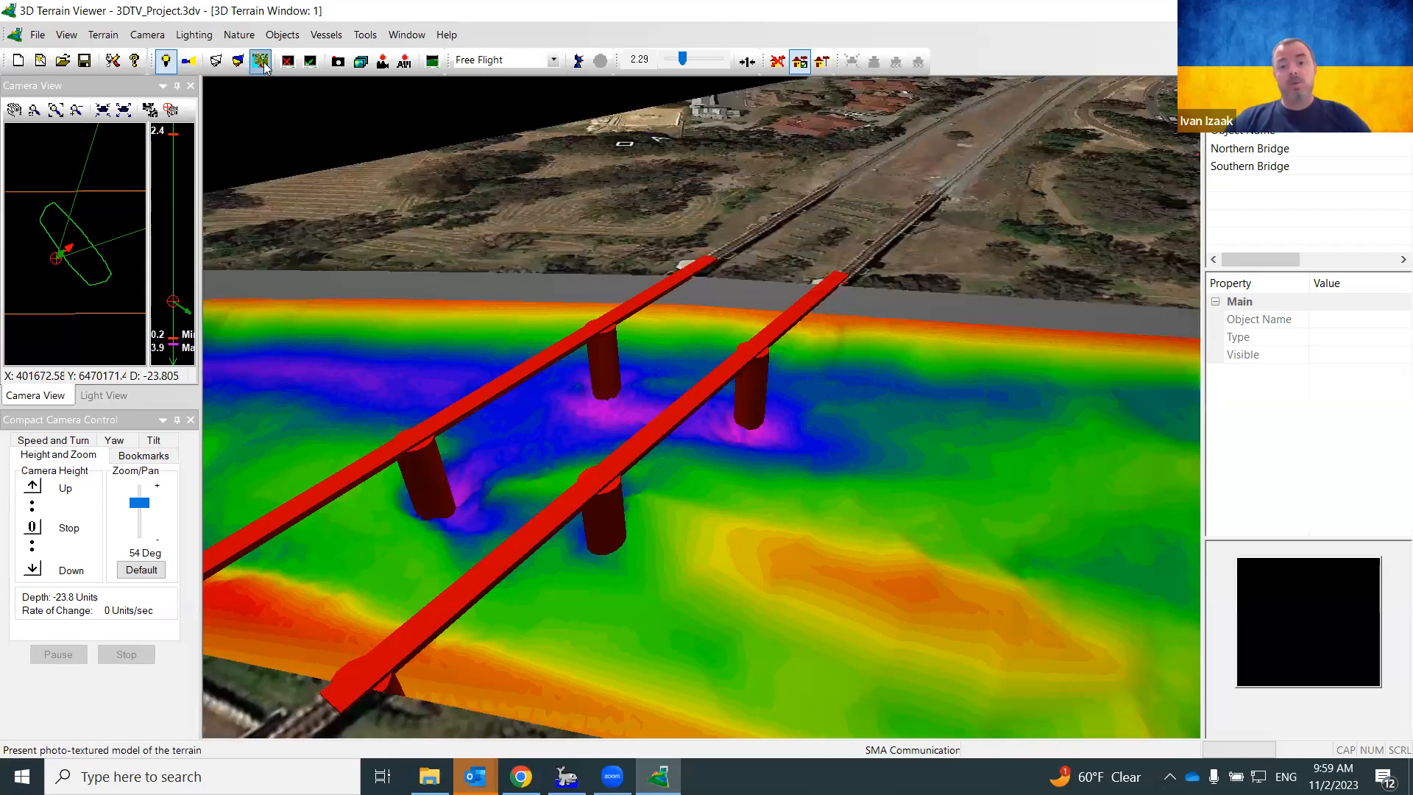
{"action": "left_click", "coordinate": [217, 61]}
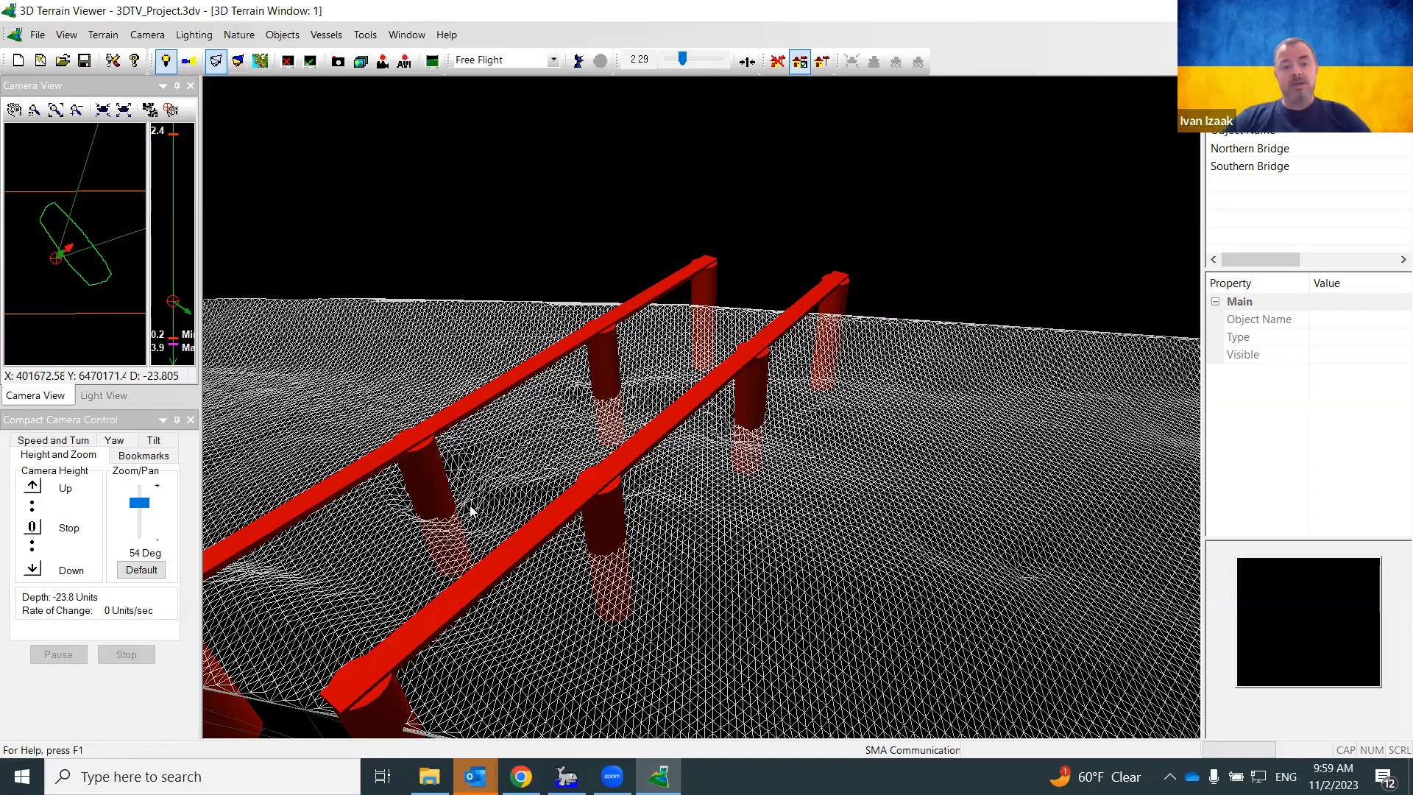
{"action": "left_click", "coordinate": [237, 61]}
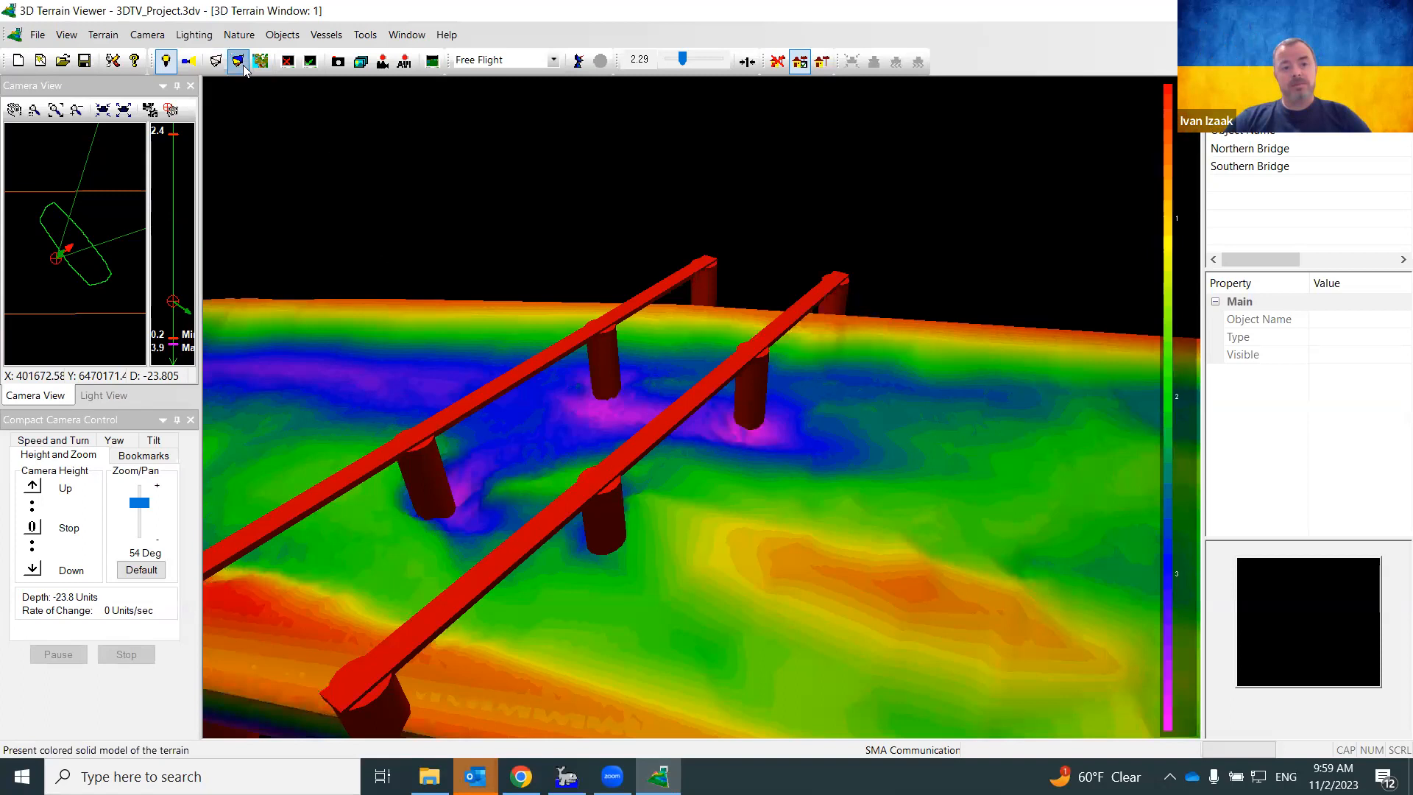
{"action": "left_click", "coordinate": [258, 65]}
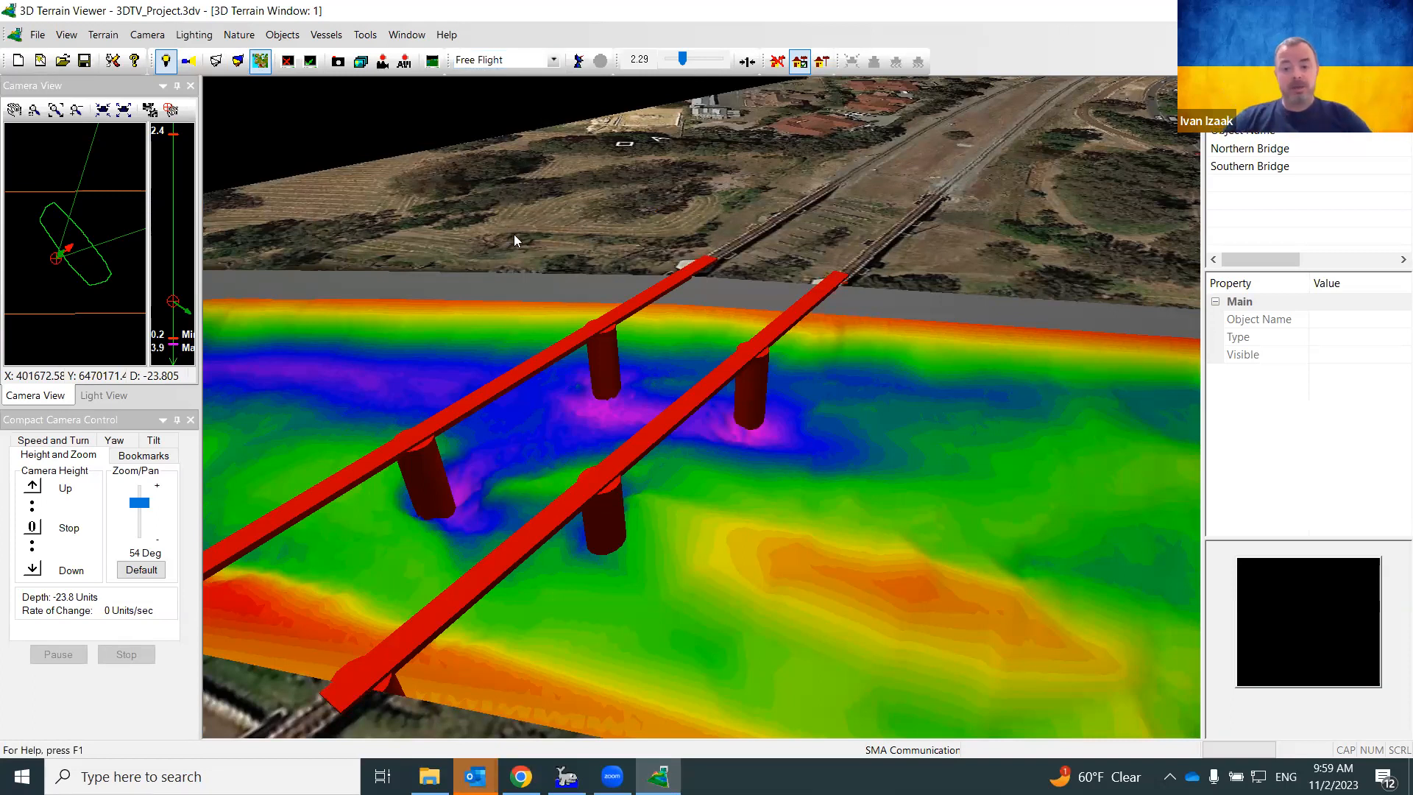
Switch the camera to Circle Flight, set its circle radius, fly briefly, then stop at speed 0
{"action": "left_click", "coordinate": [553, 62]}
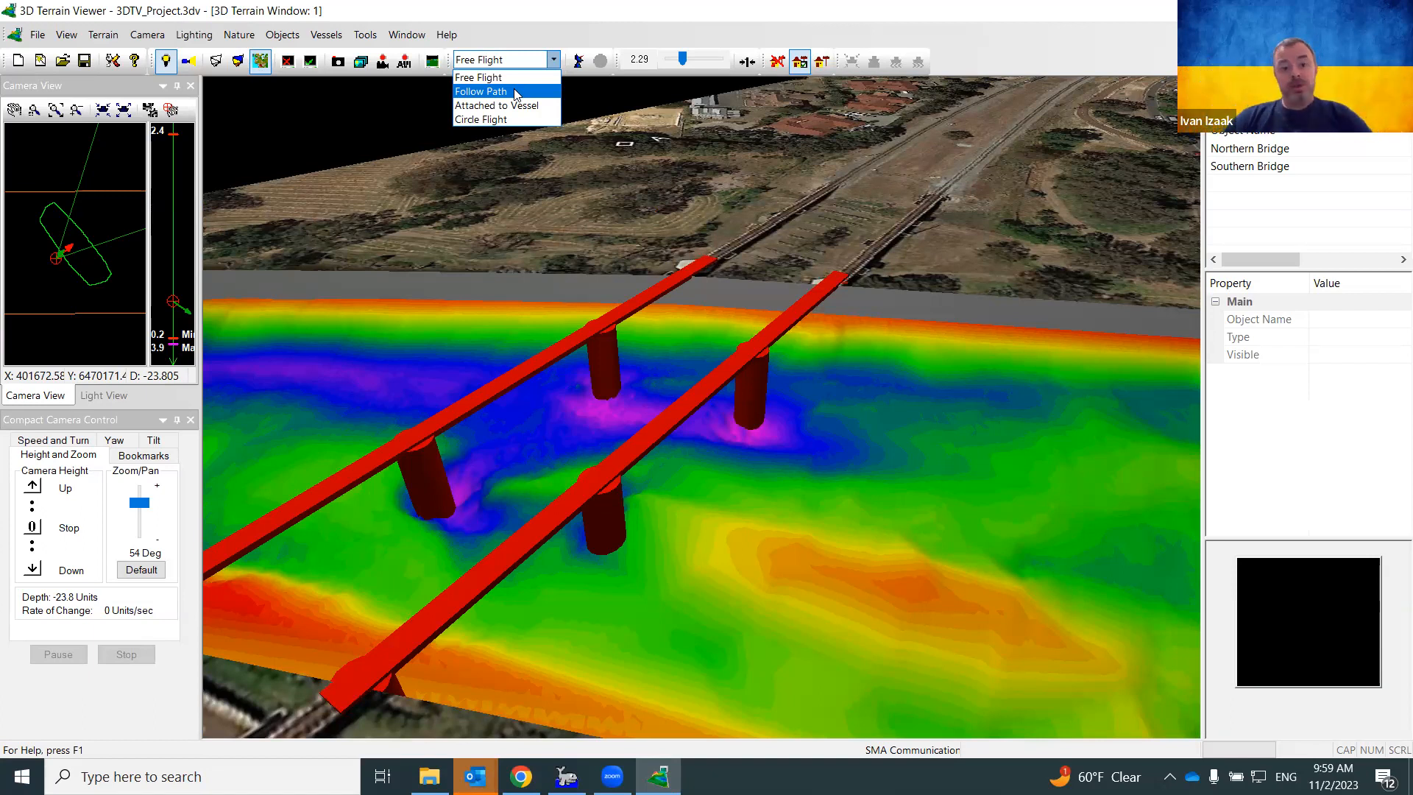
{"action": "left_click", "coordinate": [492, 119]}
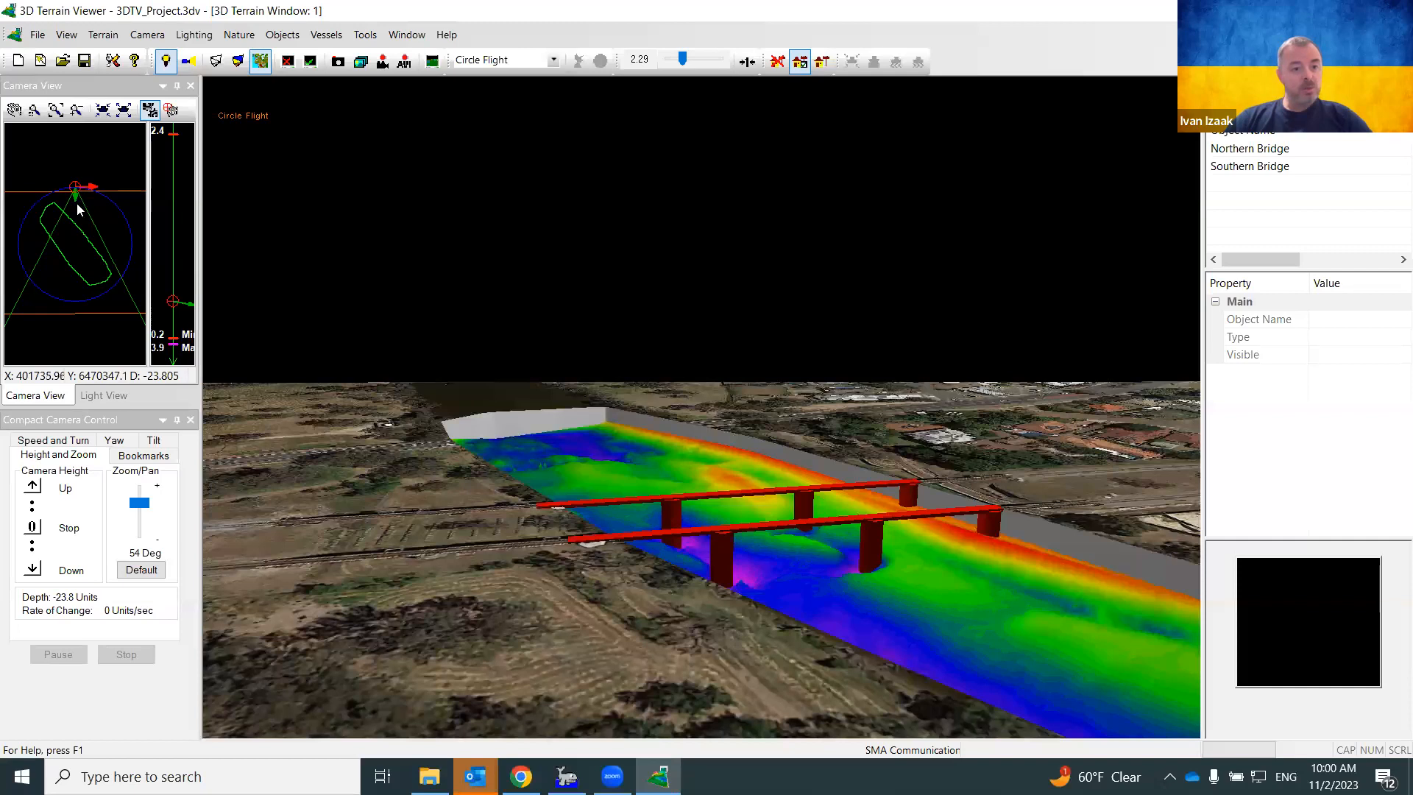
{"action": "left_click_drag", "start_coordinate": [73, 242], "coordinate": [100, 273]}
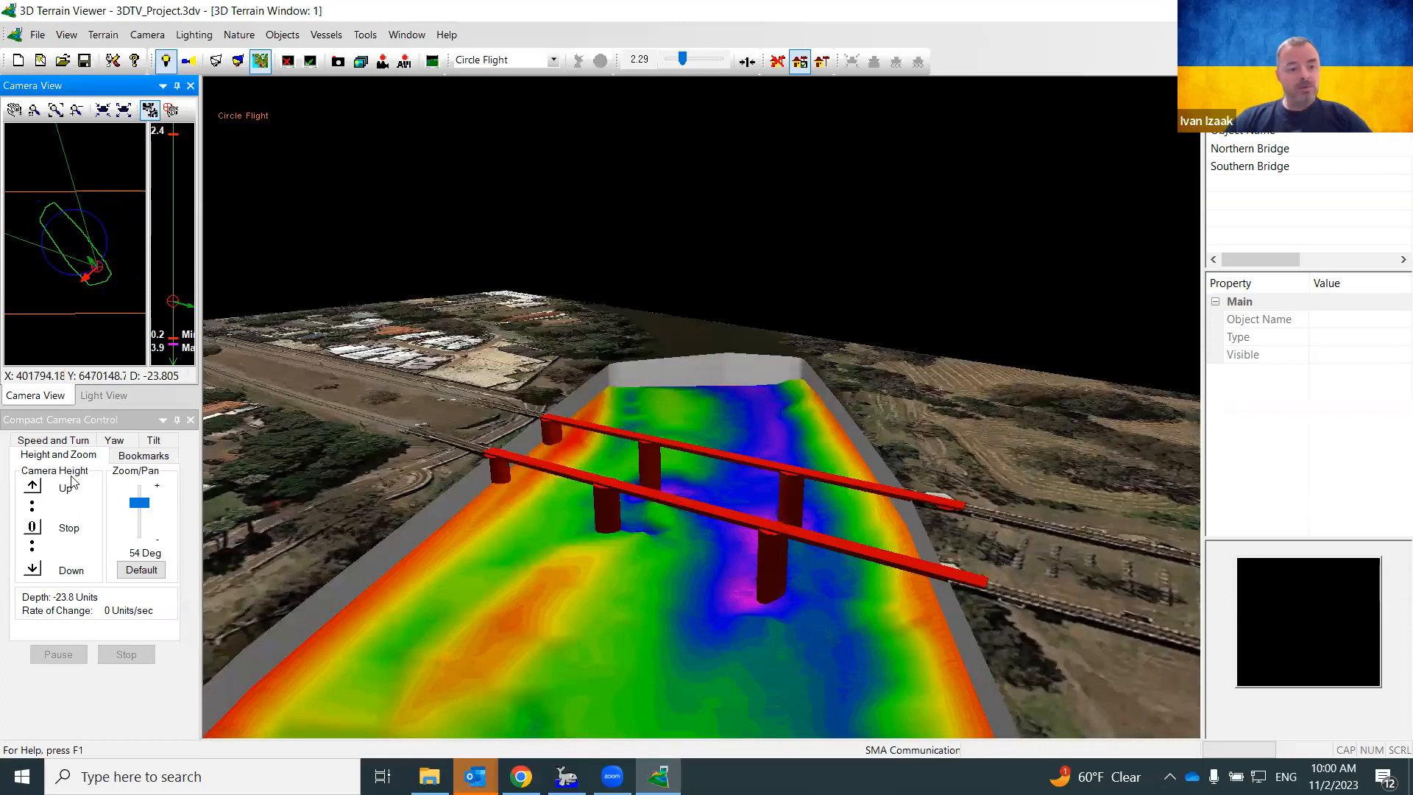
{"action": "left_click", "coordinate": [75, 441]}
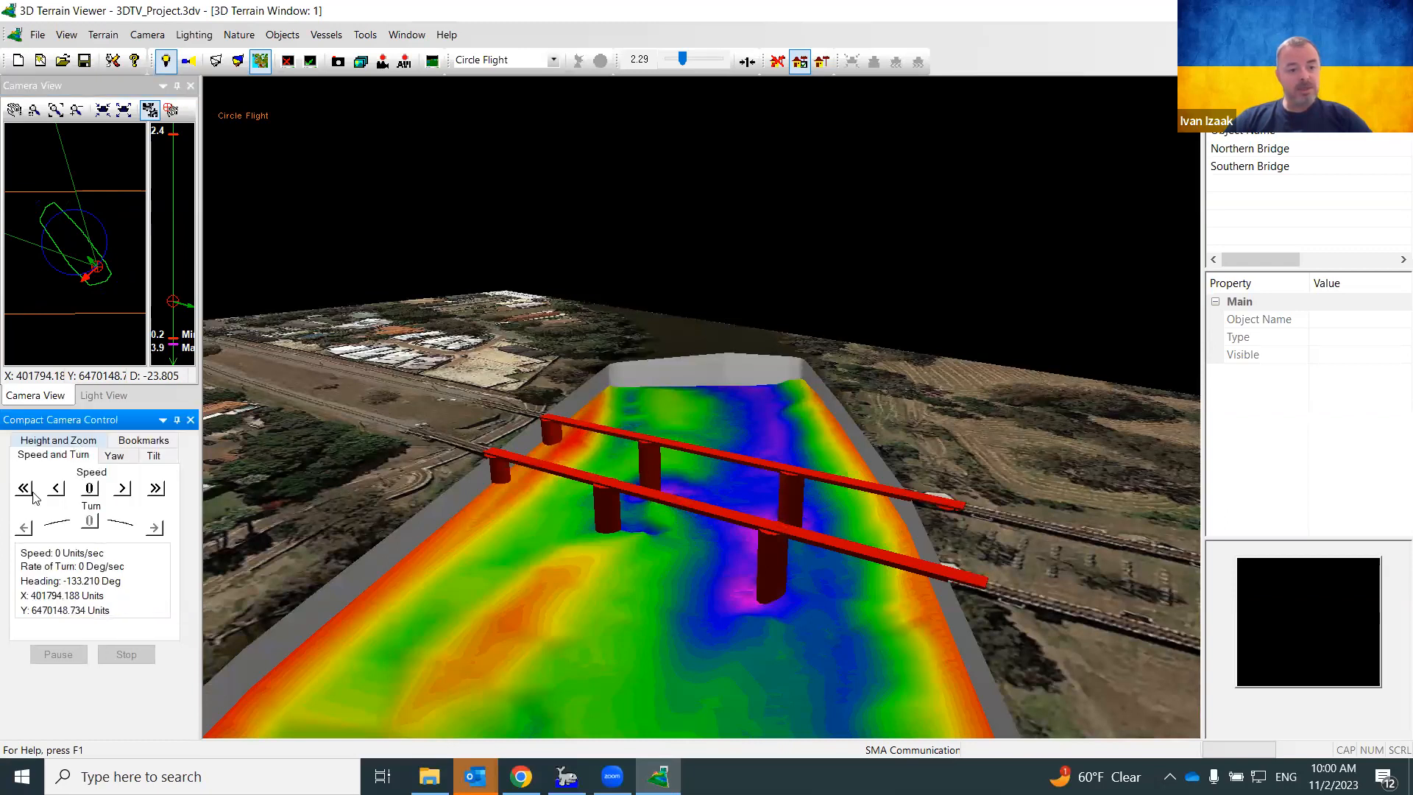
{"action": "left_click", "coordinate": [123, 489]}
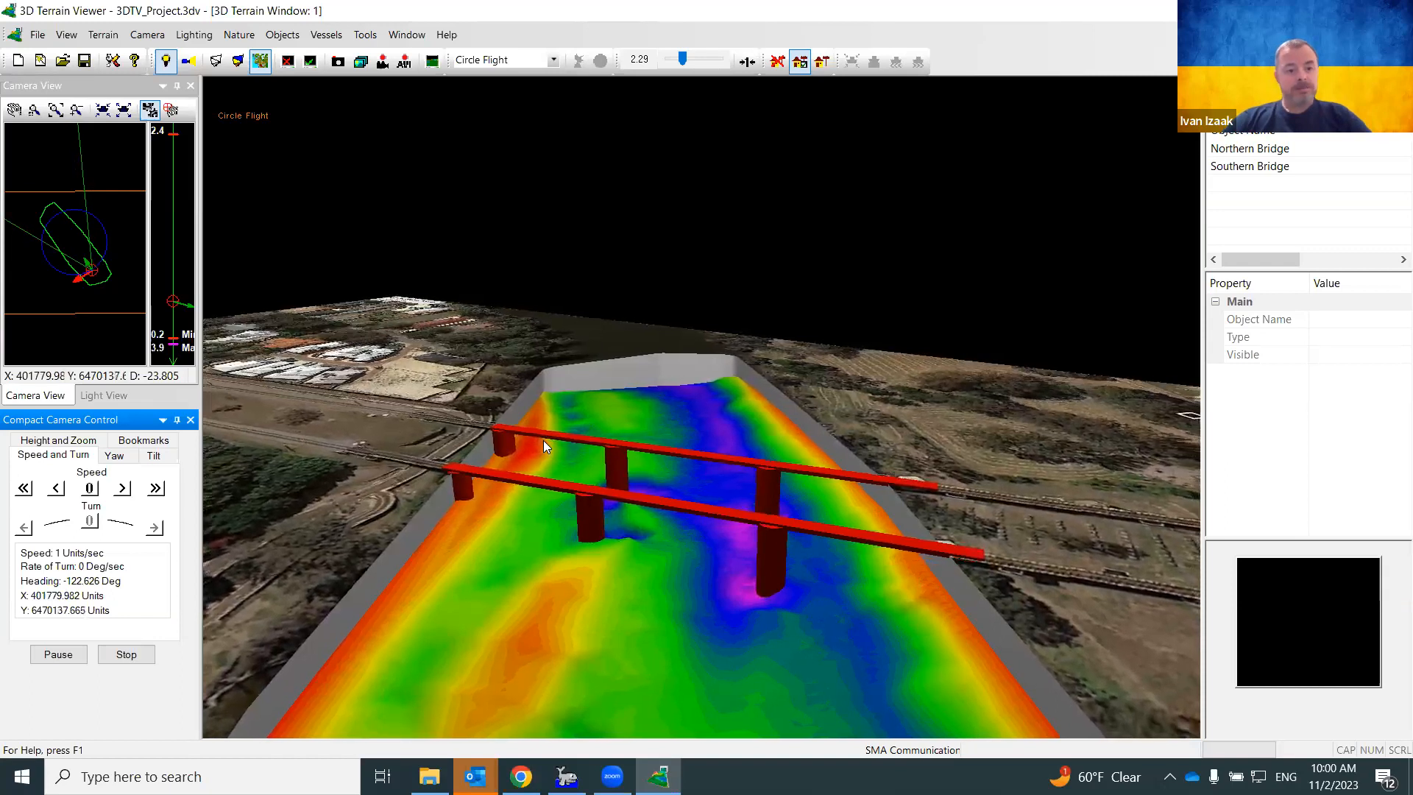
{"action": "left_click", "coordinate": [92, 489]}
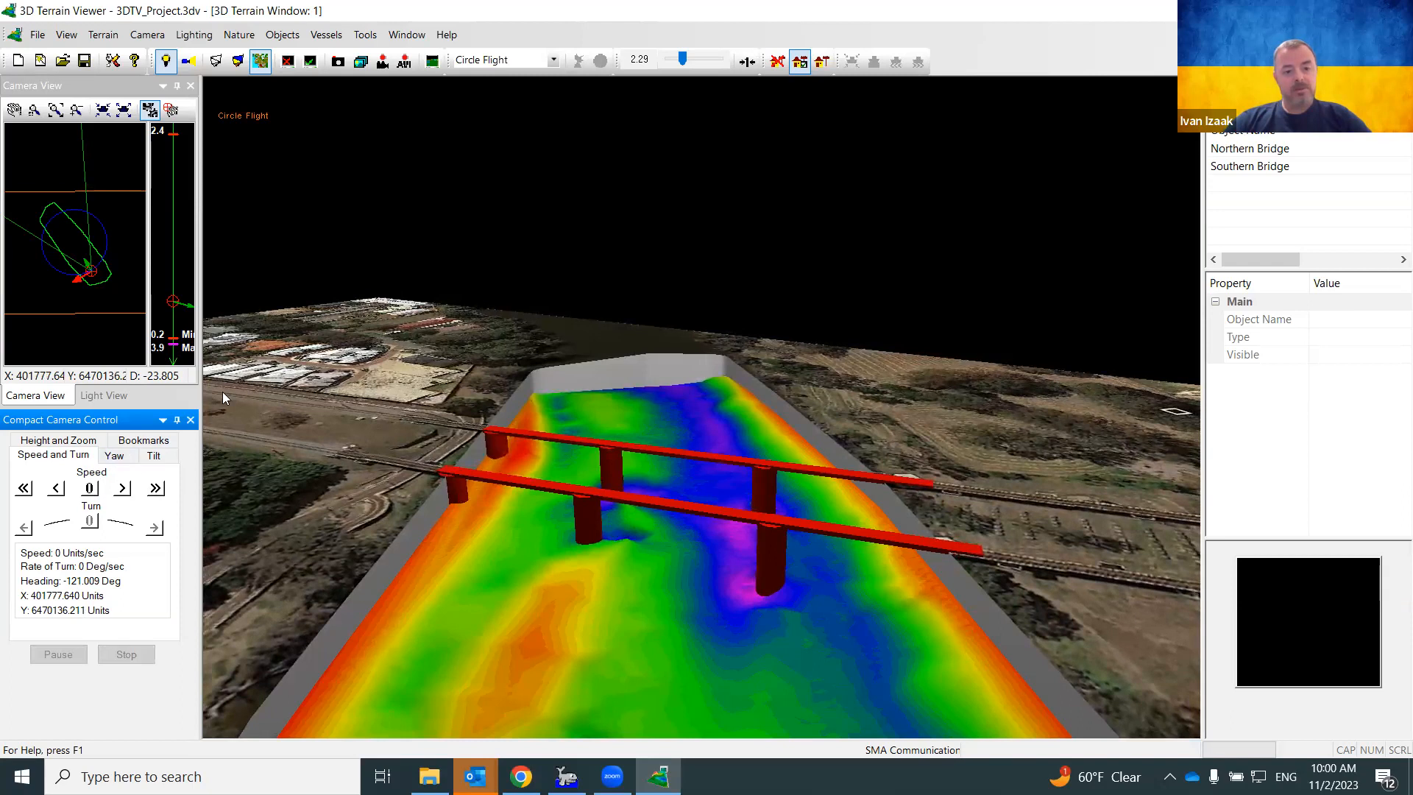
Turn on the water surface and open its Nature settings beside the bridges
{"action": "left_click", "coordinate": [237, 36]}
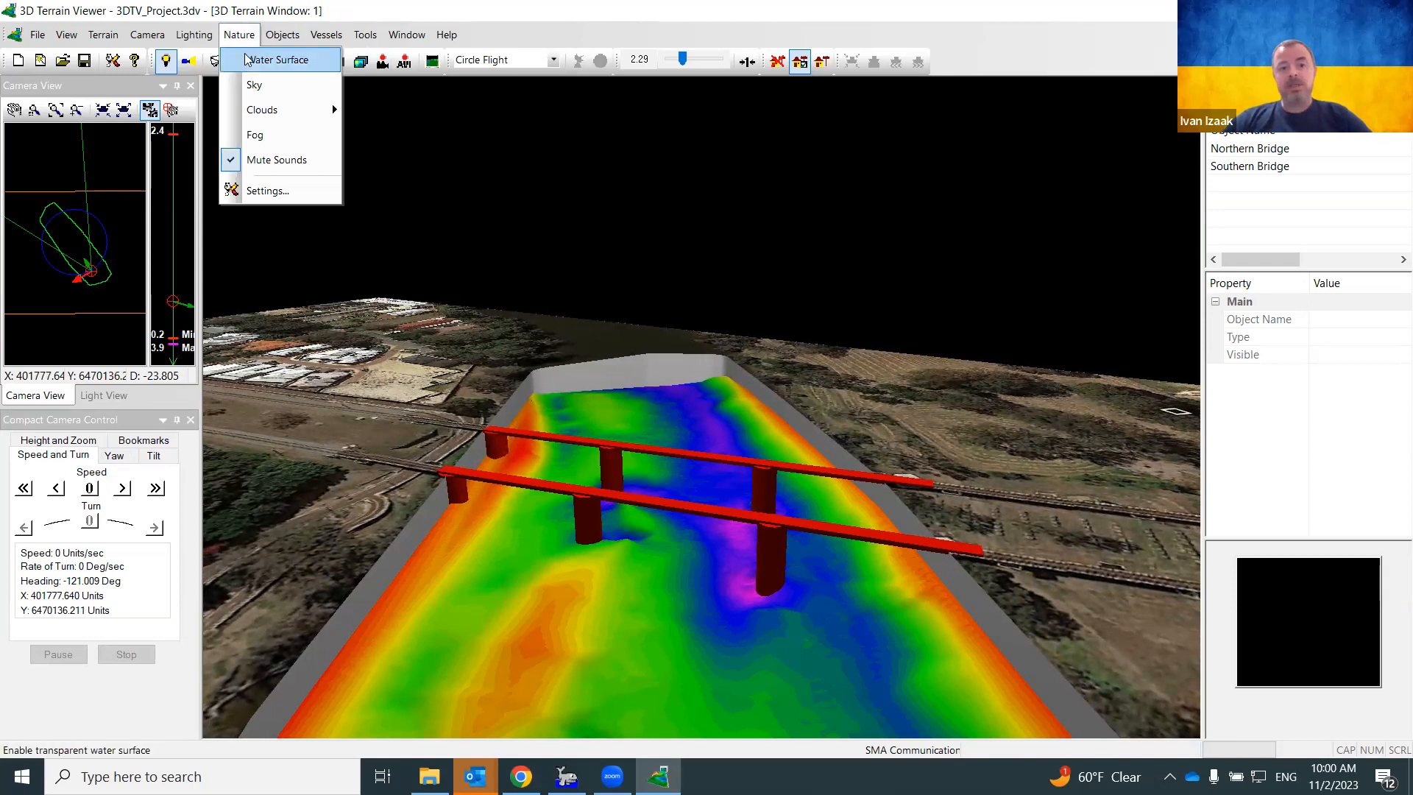
{"action": "left_click", "coordinate": [251, 61]}
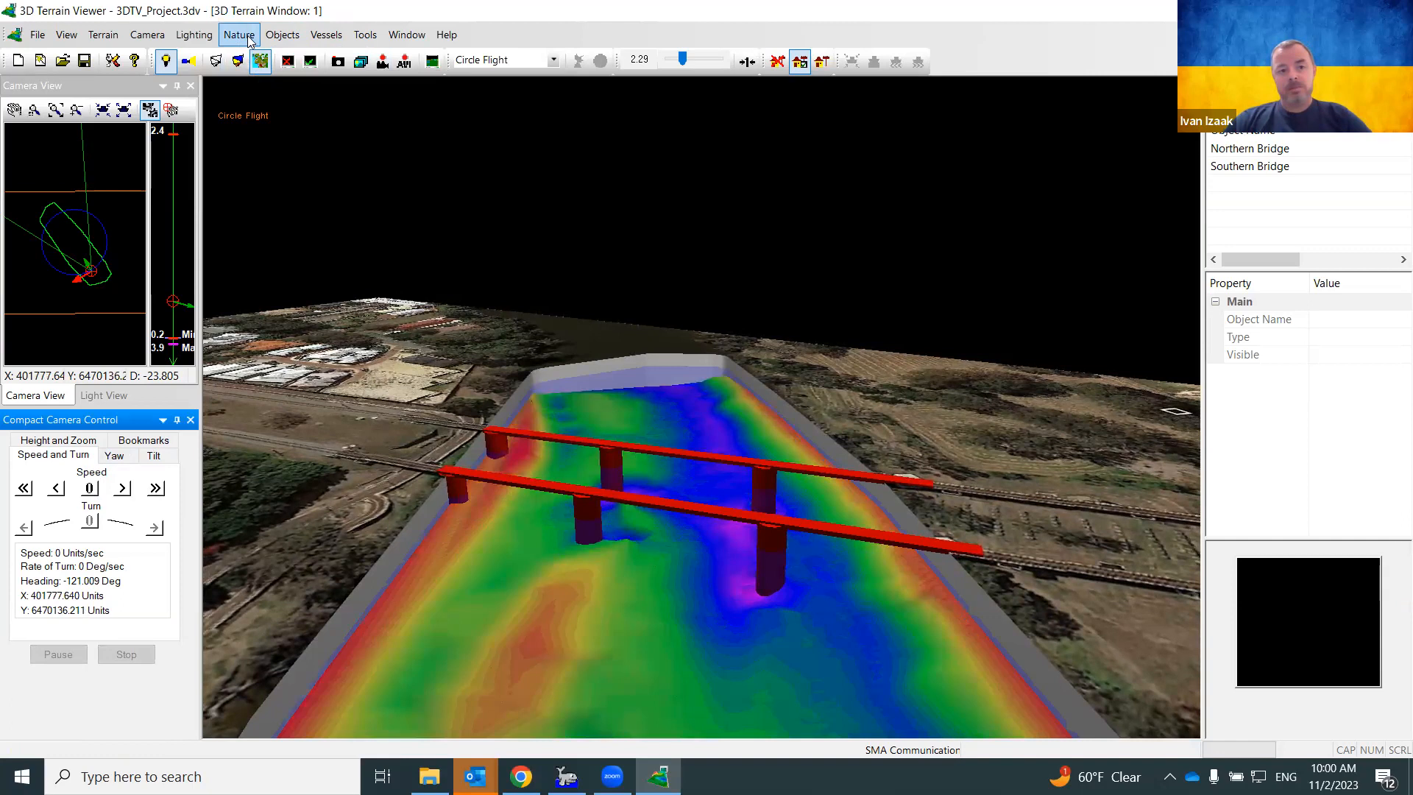
{"action": "left_click", "coordinate": [239, 35]}
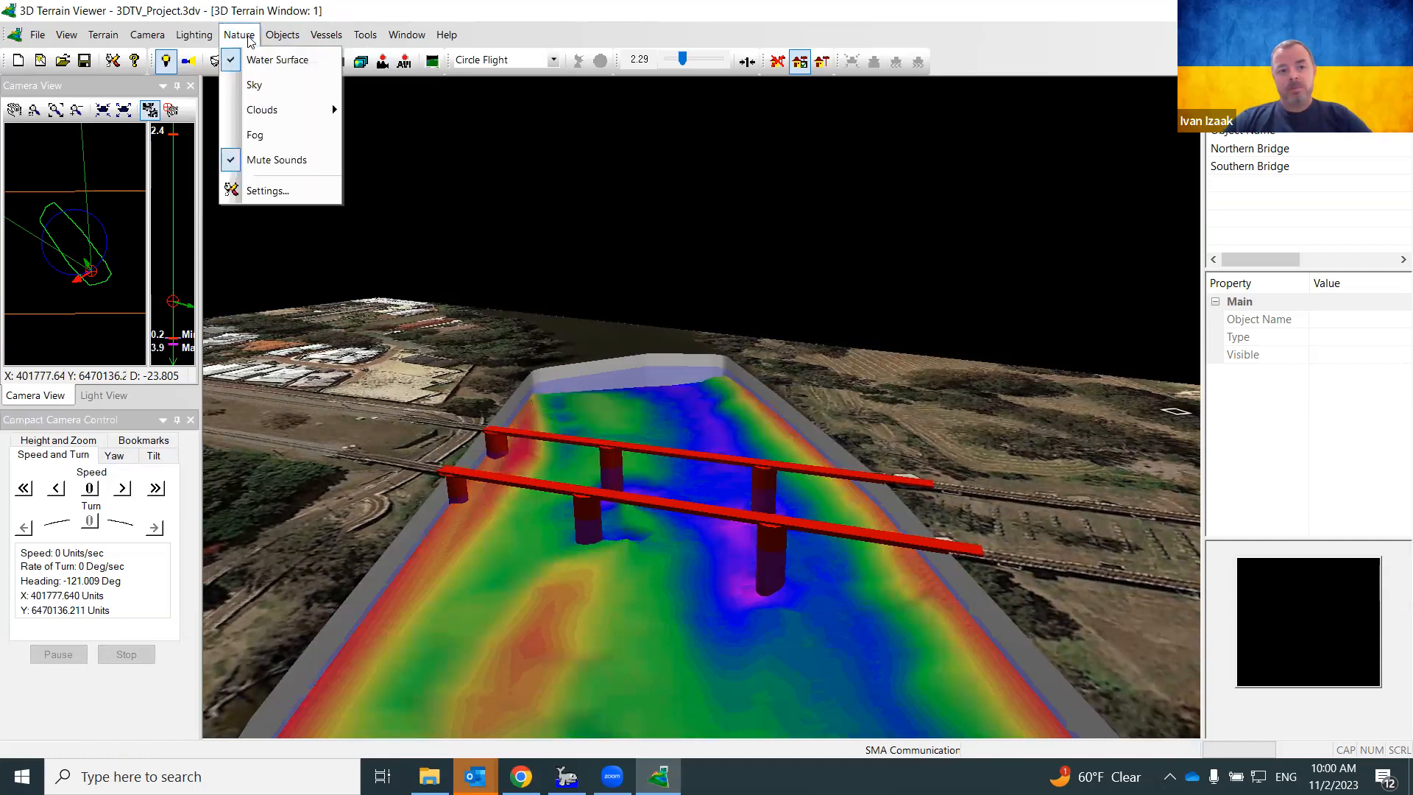
{"action": "left_click", "coordinate": [266, 192]}
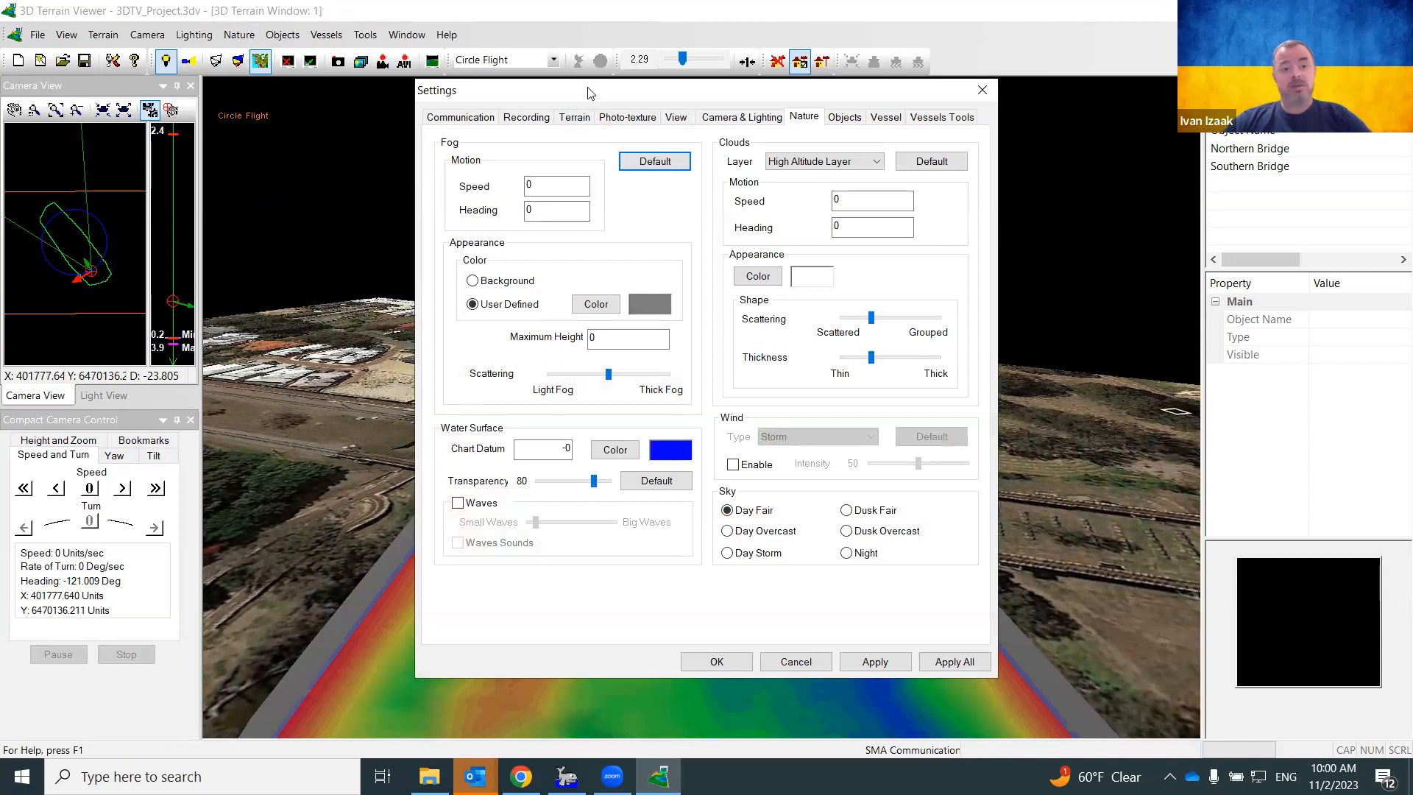
{"action": "left_click_drag", "start_coordinate": [588, 92], "coordinate": [228, 56]}
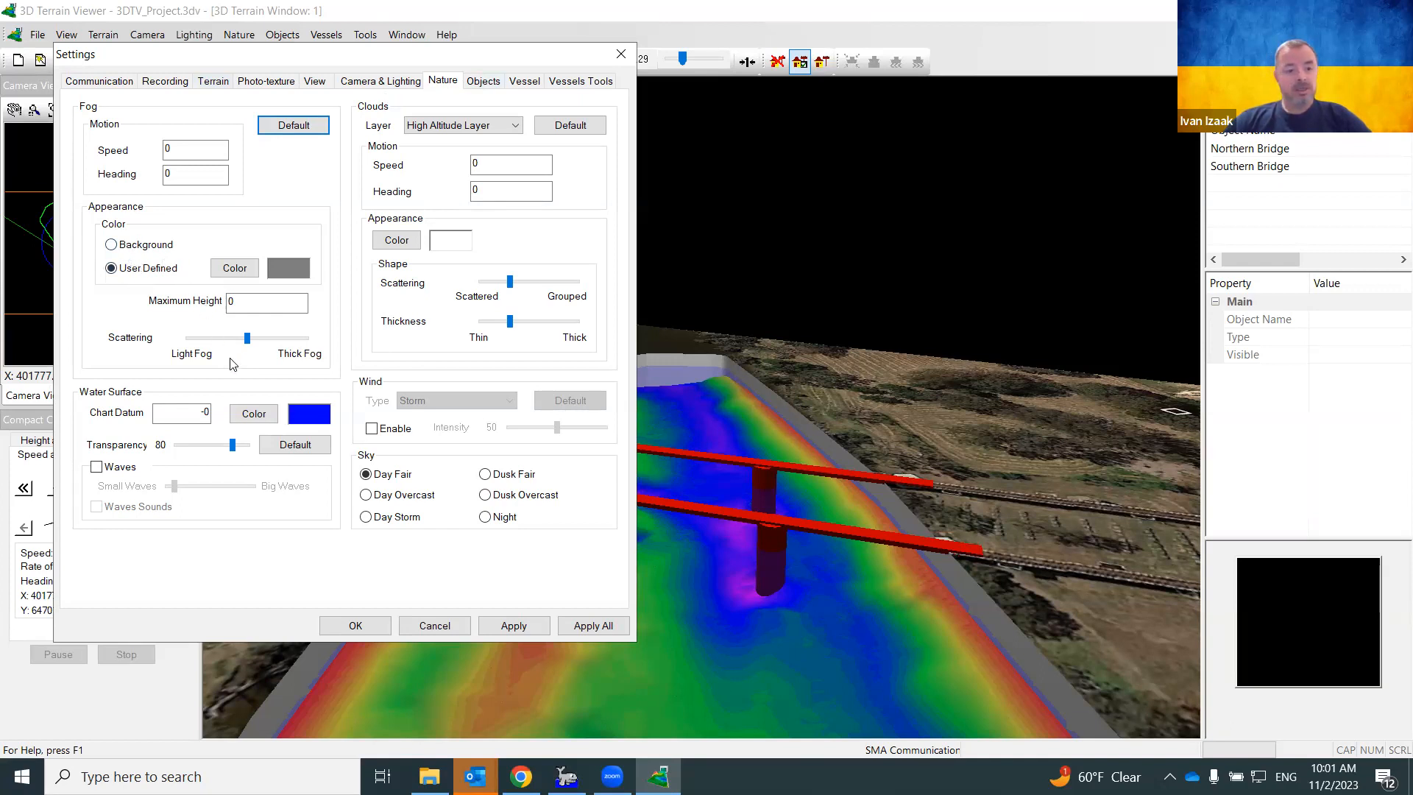
Try Chart Datum values 2 and -2 on the water, then apply Chart Datum 0
{"action": "left_click_drag", "start_coordinate": [194, 412], "coordinate": [215, 415]}
{"action": "type", "text": "2"}
{"action": "left_click", "coordinate": [512, 627]}
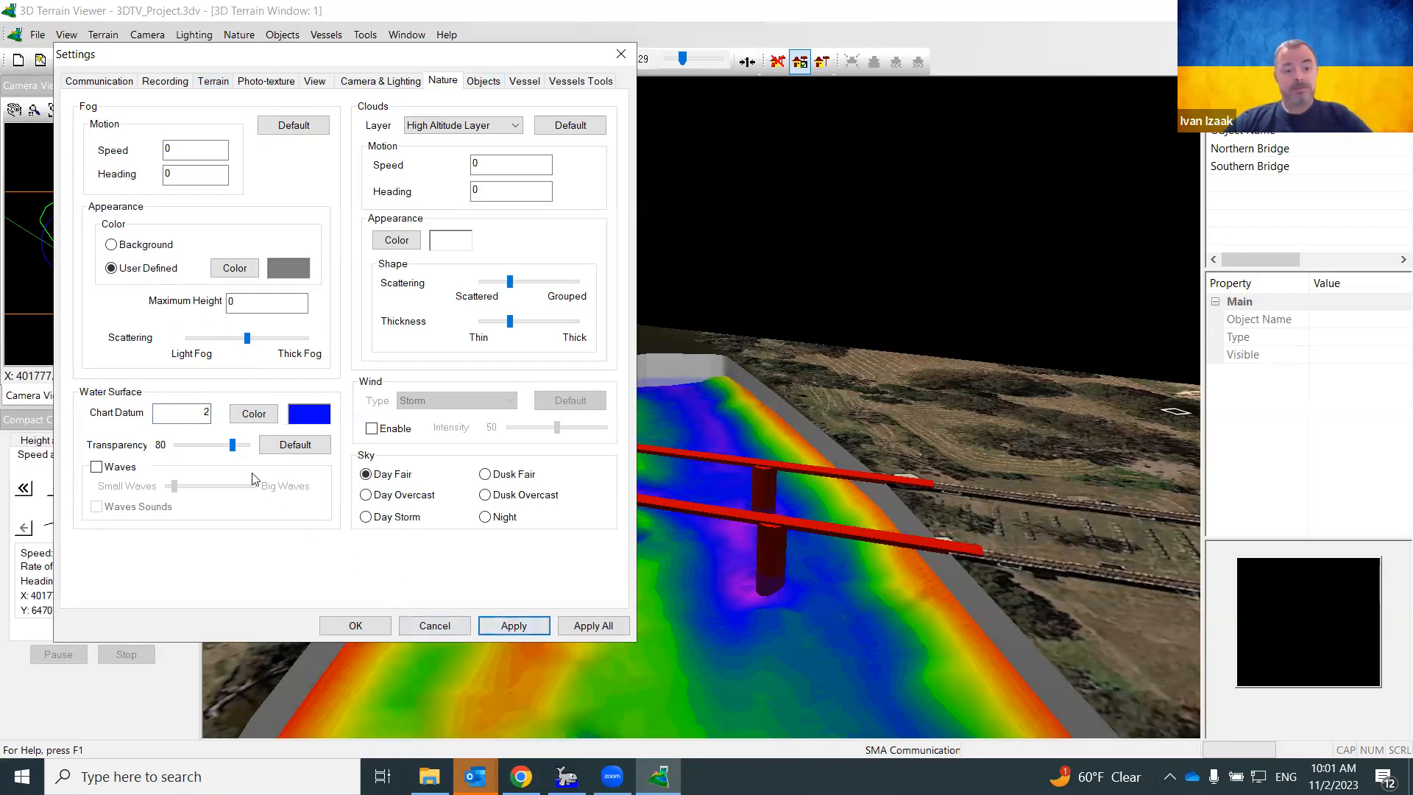
{"action": "double_click", "coordinate": [206, 416]}
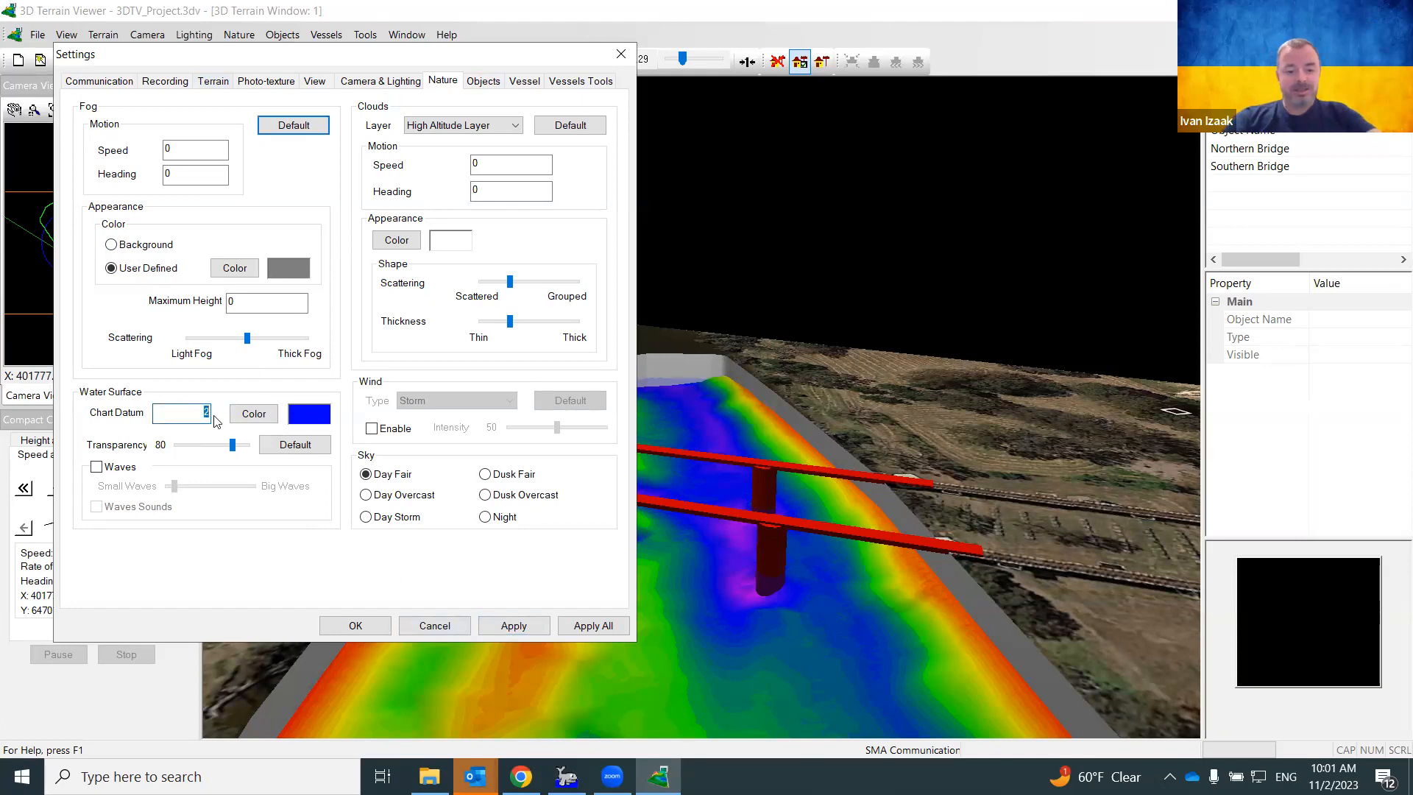
{"action": "left_click", "coordinate": [502, 626]}
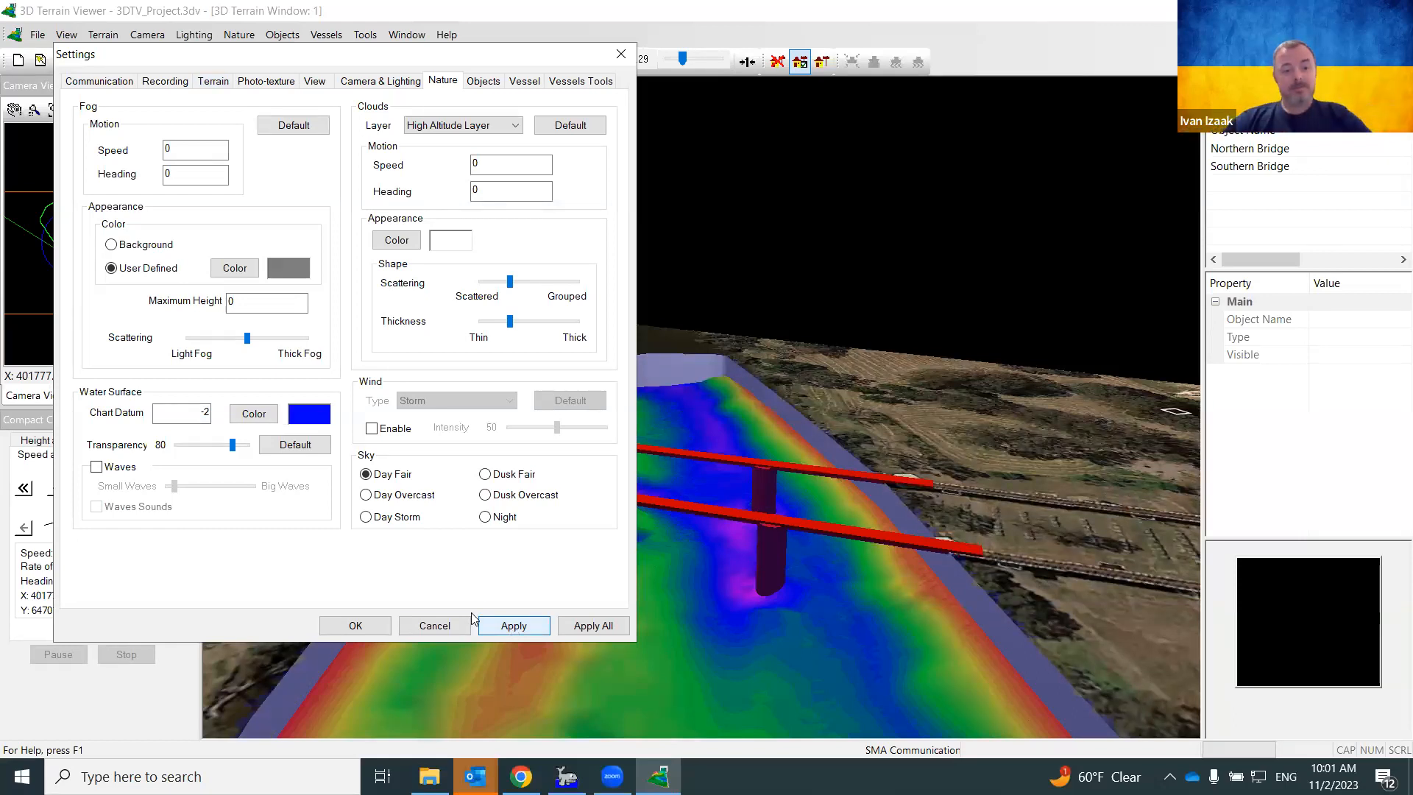
{"action": "left_click_drag", "start_coordinate": [199, 414], "coordinate": [217, 417]}
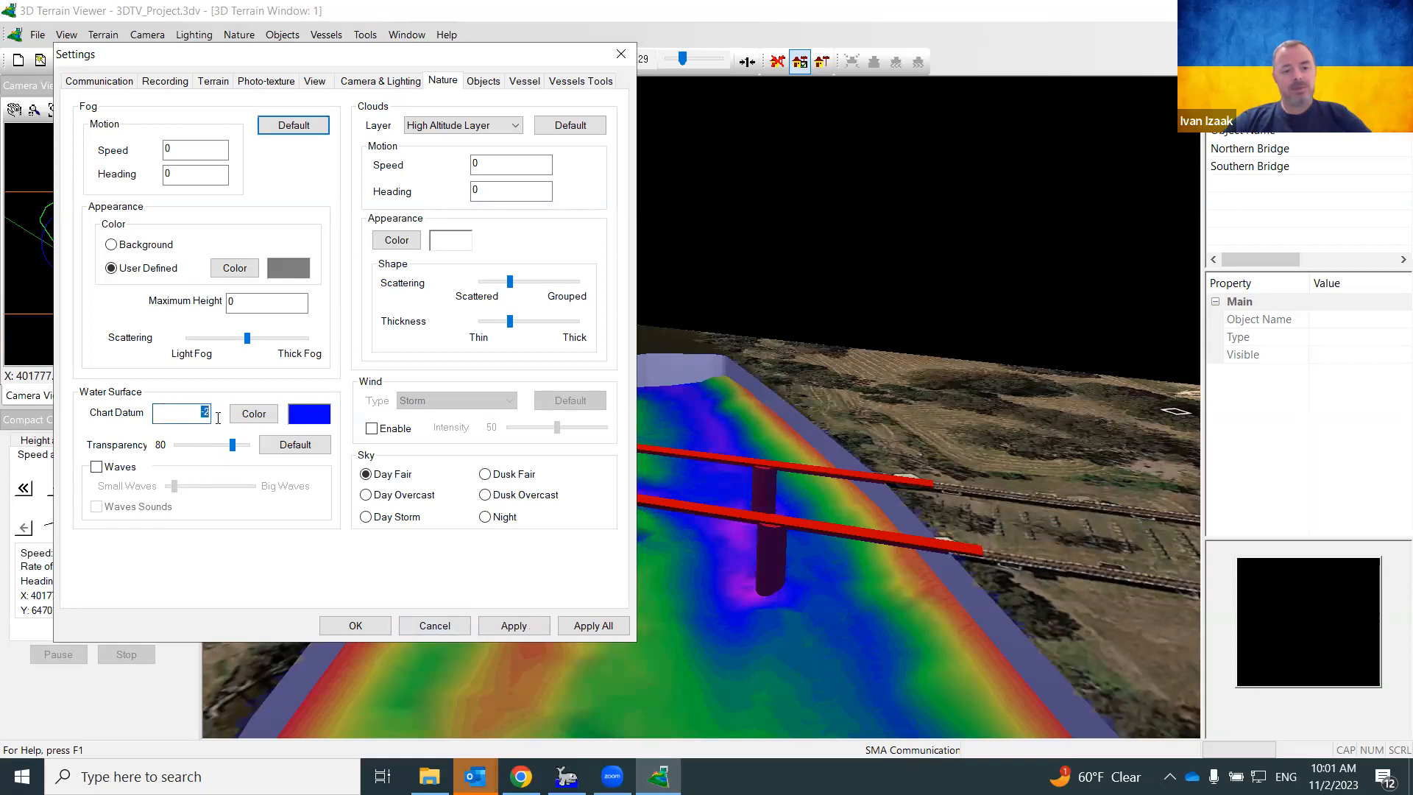
{"action": "type", "text": "0"}
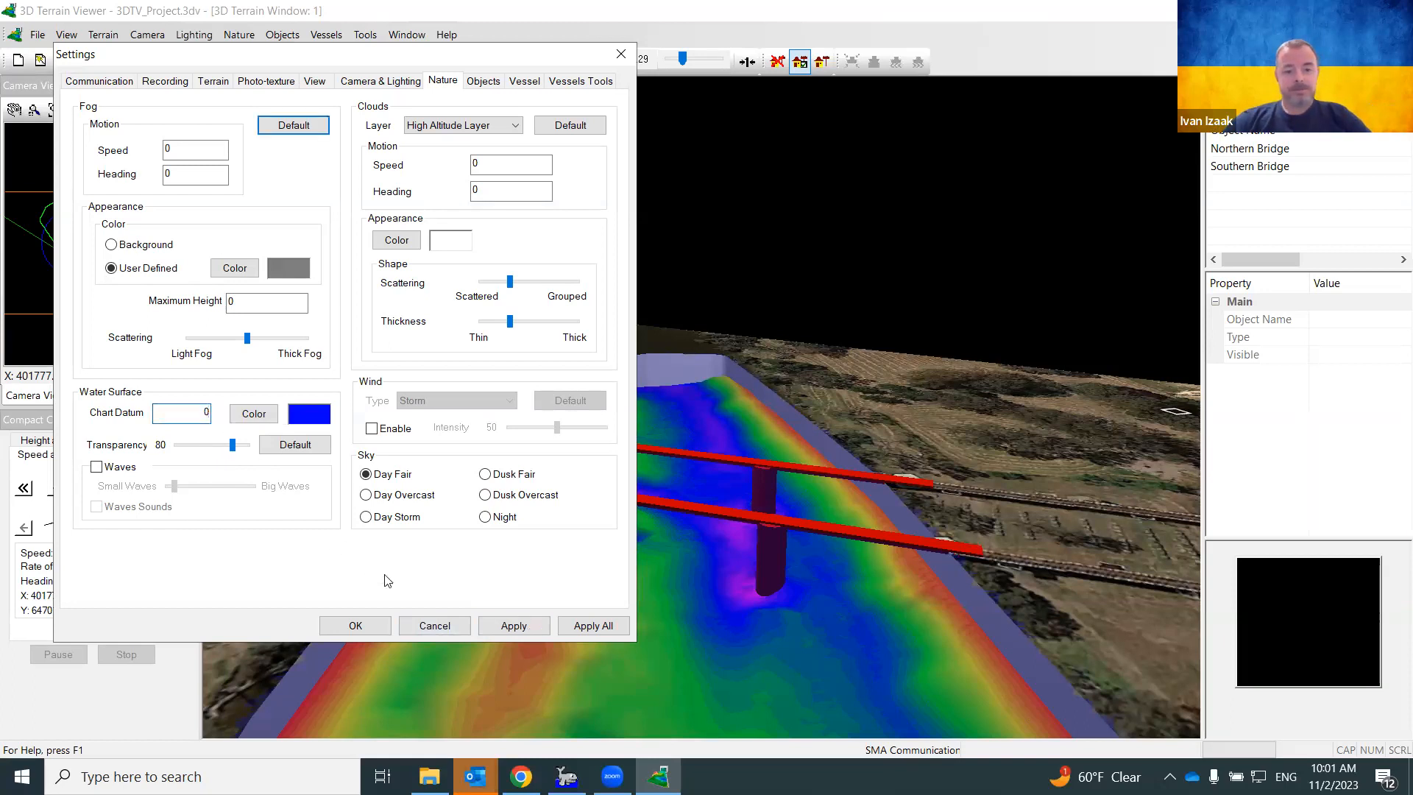
{"action": "left_click", "coordinate": [495, 620]}
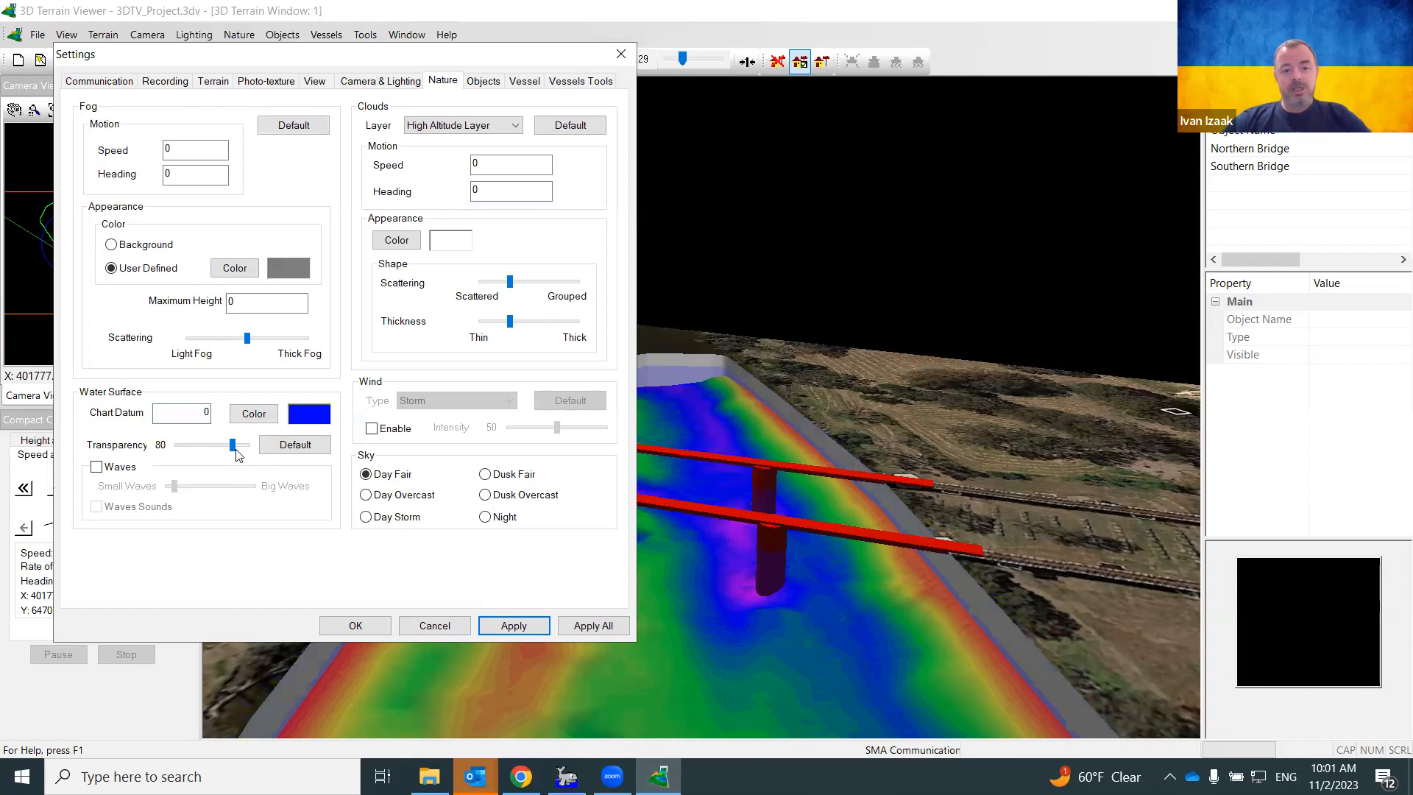
Apply water transparency 62 with Chart Datum 0, and switch Waves on
{"action": "left_click_drag", "start_coordinate": [232, 447], "coordinate": [191, 446]}
{"action": "left_click", "coordinate": [506, 627]}
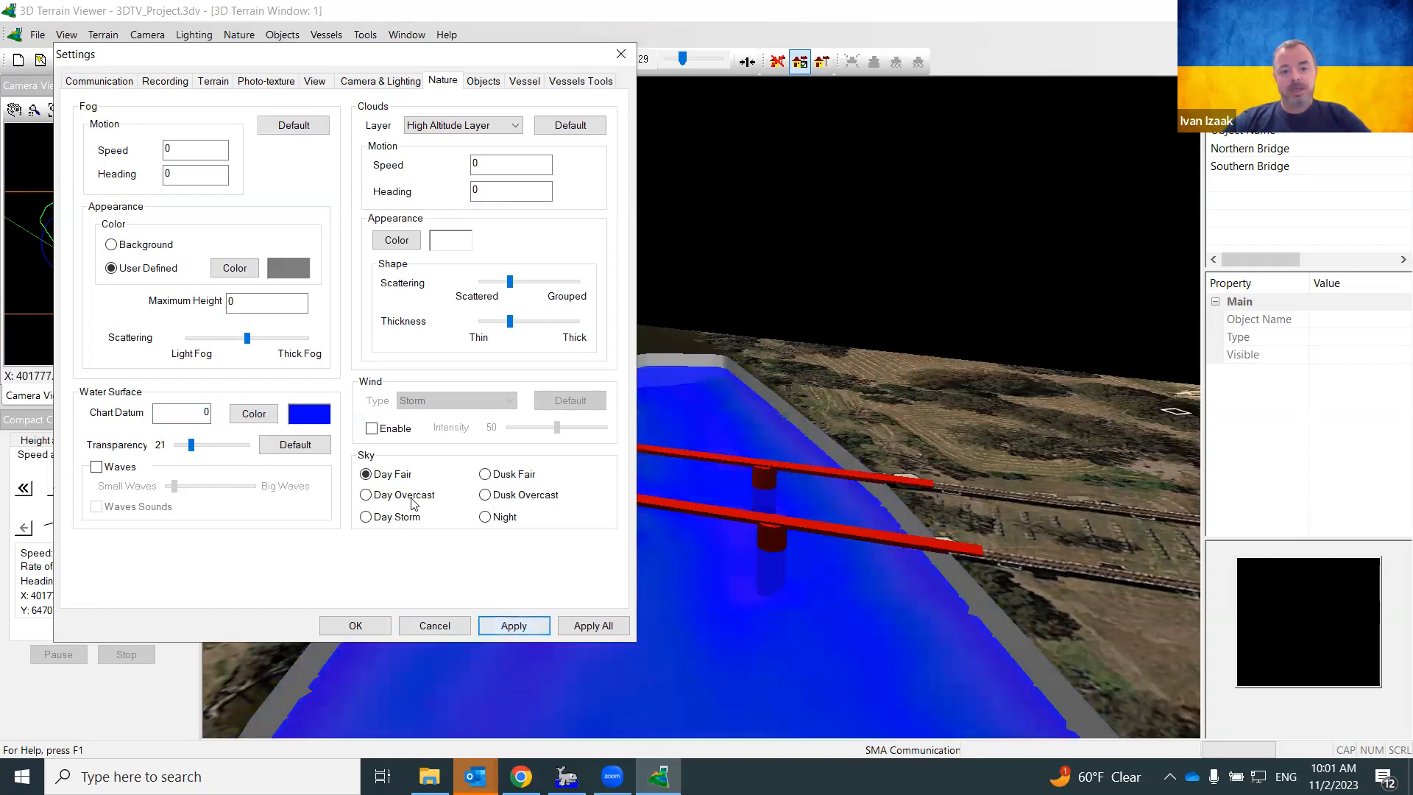
{"action": "left_click_drag", "start_coordinate": [199, 412], "coordinate": [231, 414]}
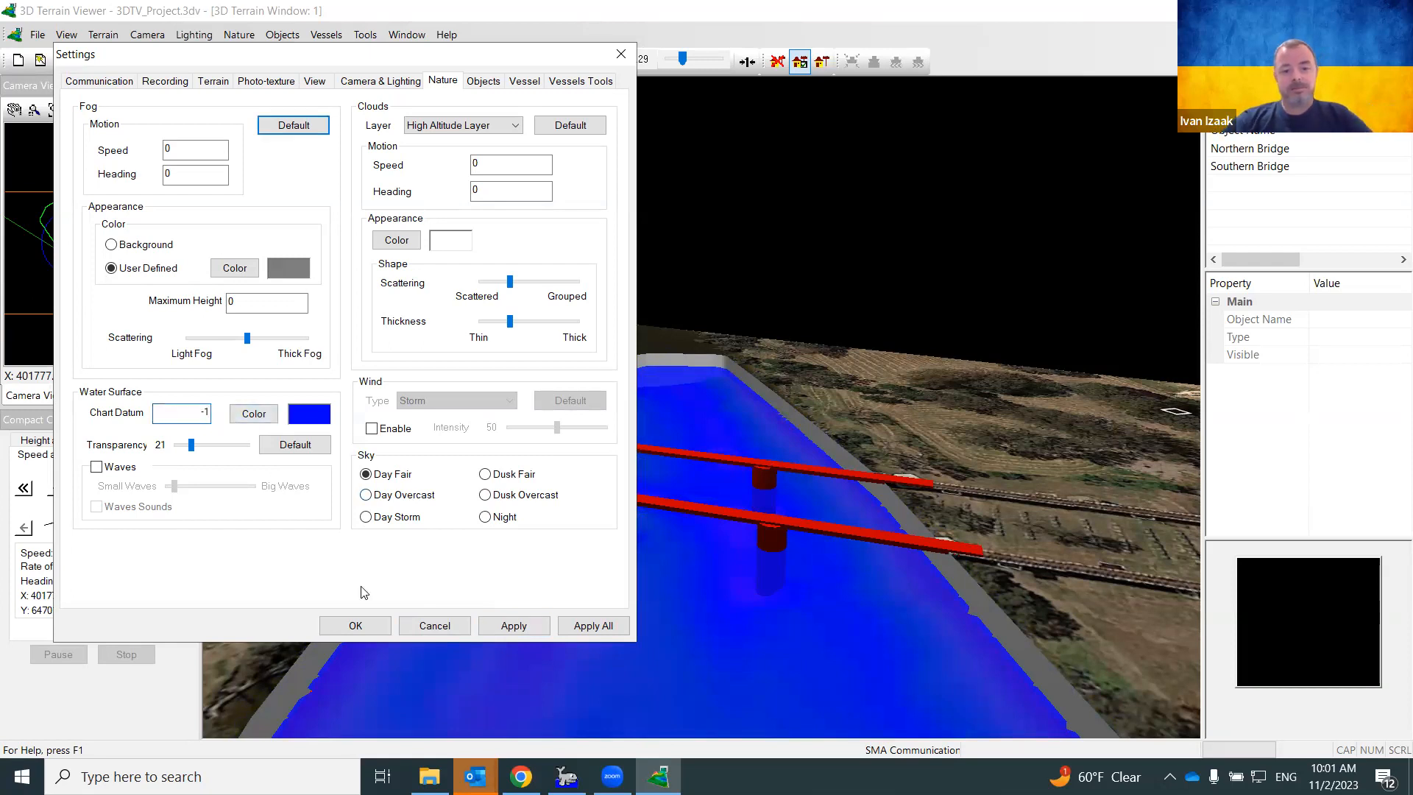
{"action": "left_click", "coordinate": [516, 629]}
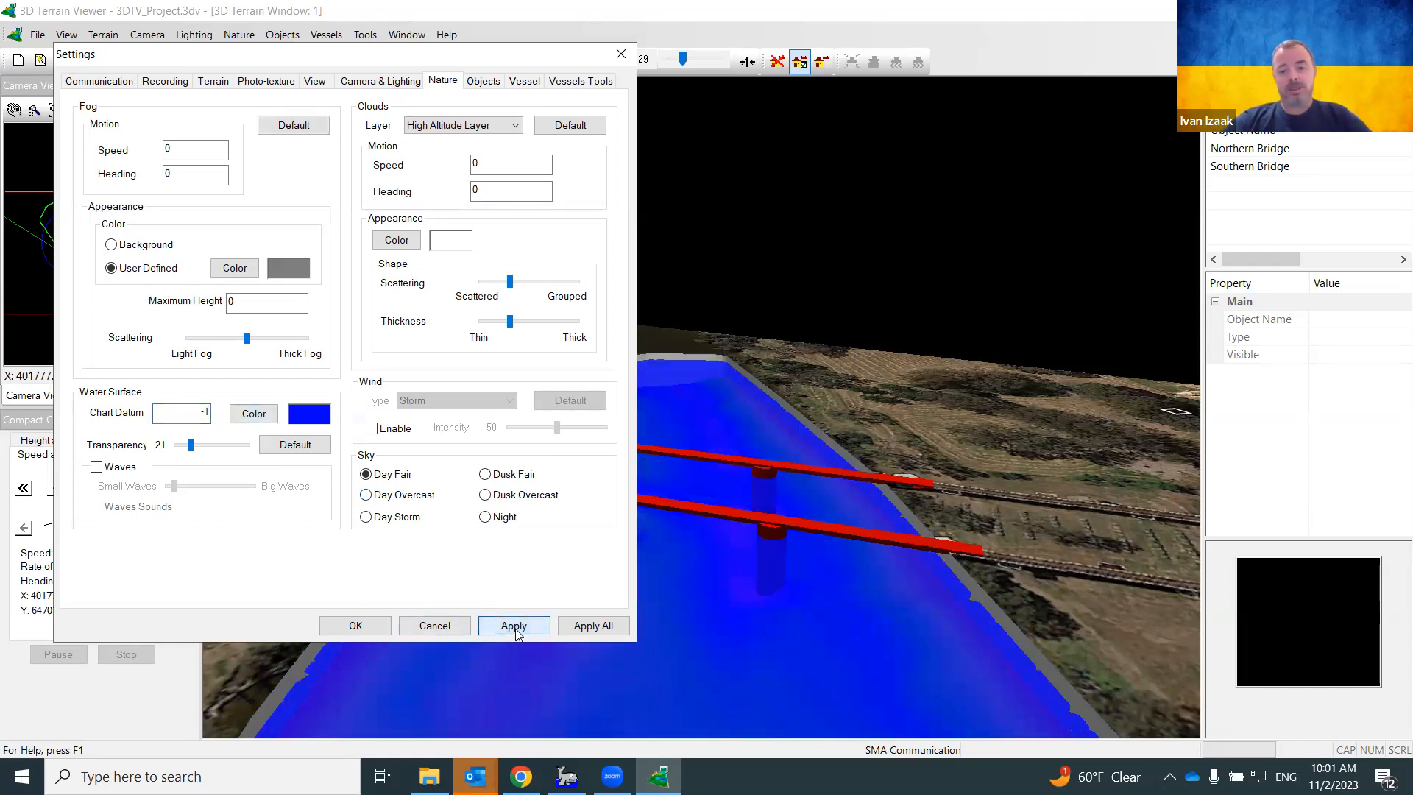
{"action": "left_click_drag", "start_coordinate": [197, 419], "coordinate": [222, 458]}
{"action": "type", "text": "0"}
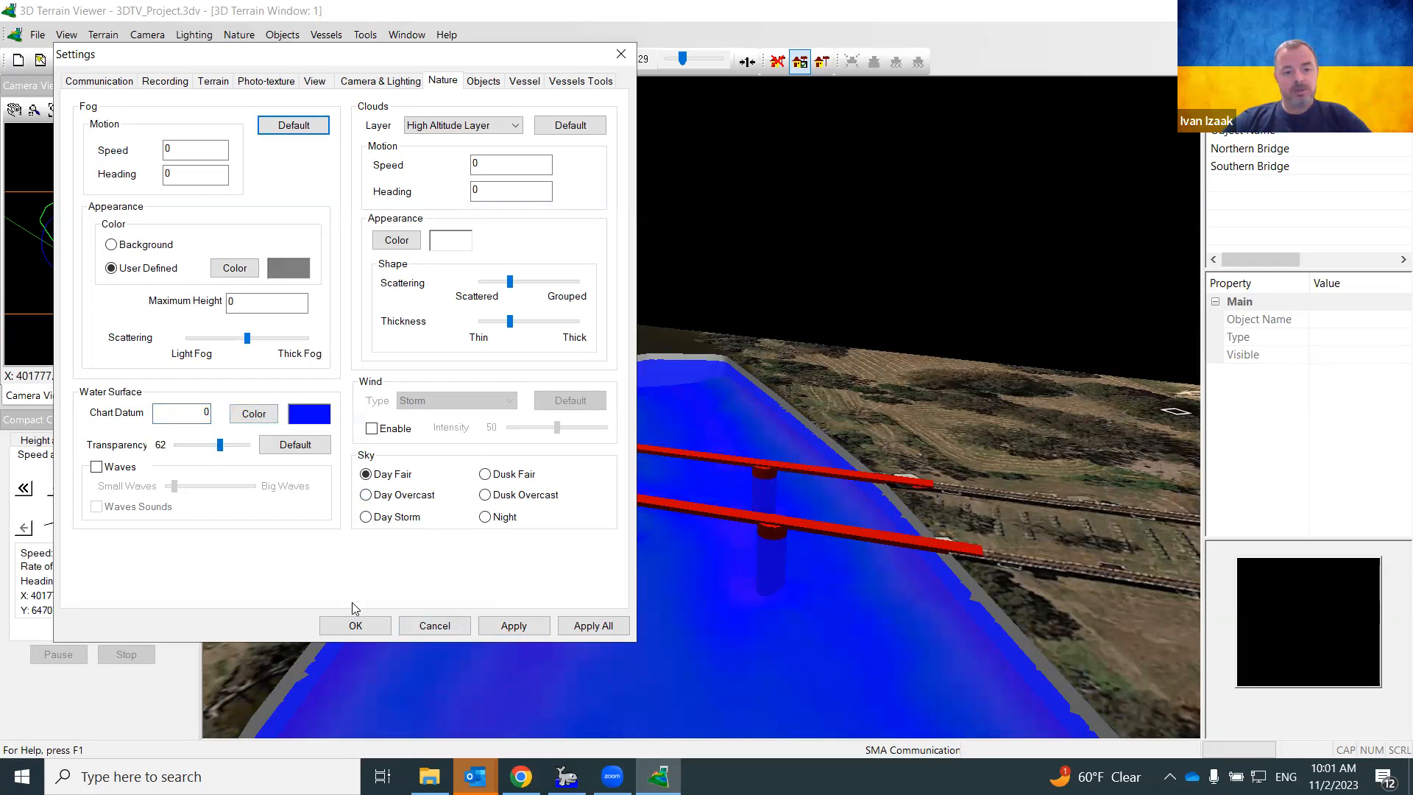
{"action": "left_click", "coordinate": [503, 627]}
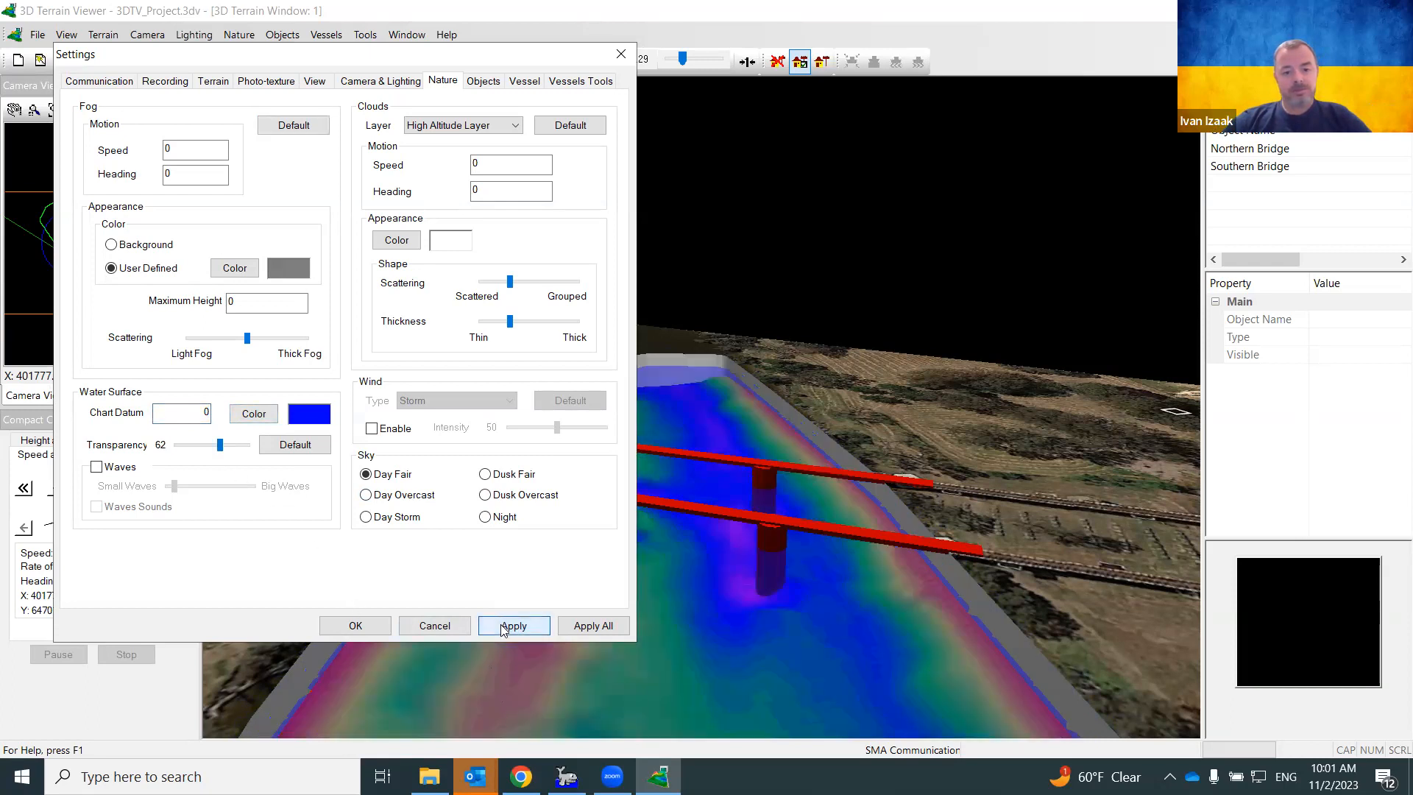
{"action": "left_click", "coordinate": [97, 467]}
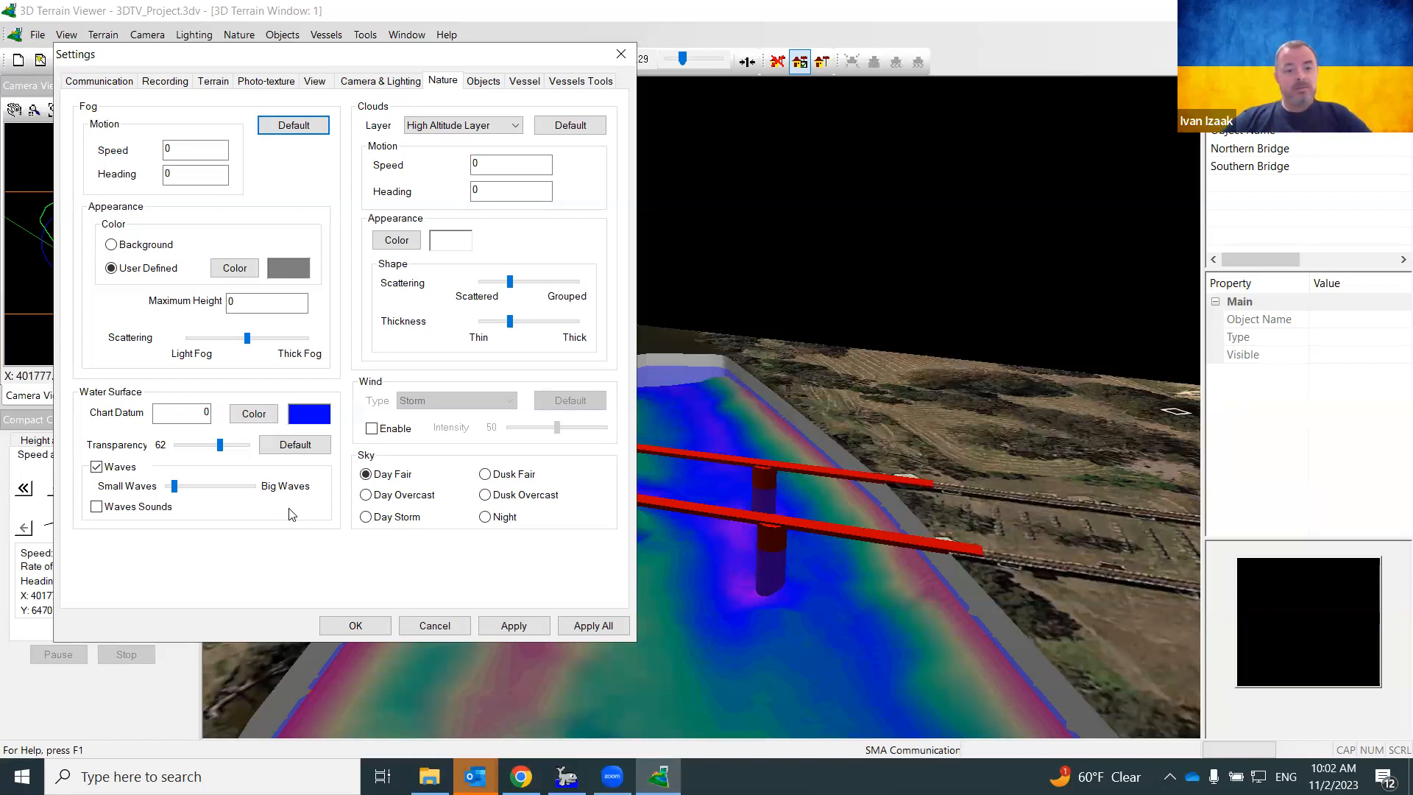
Set wave size midway between Small and Big Waves with Waves Sounds off, then confirm with OK
{"action": "left_click", "coordinate": [502, 626]}
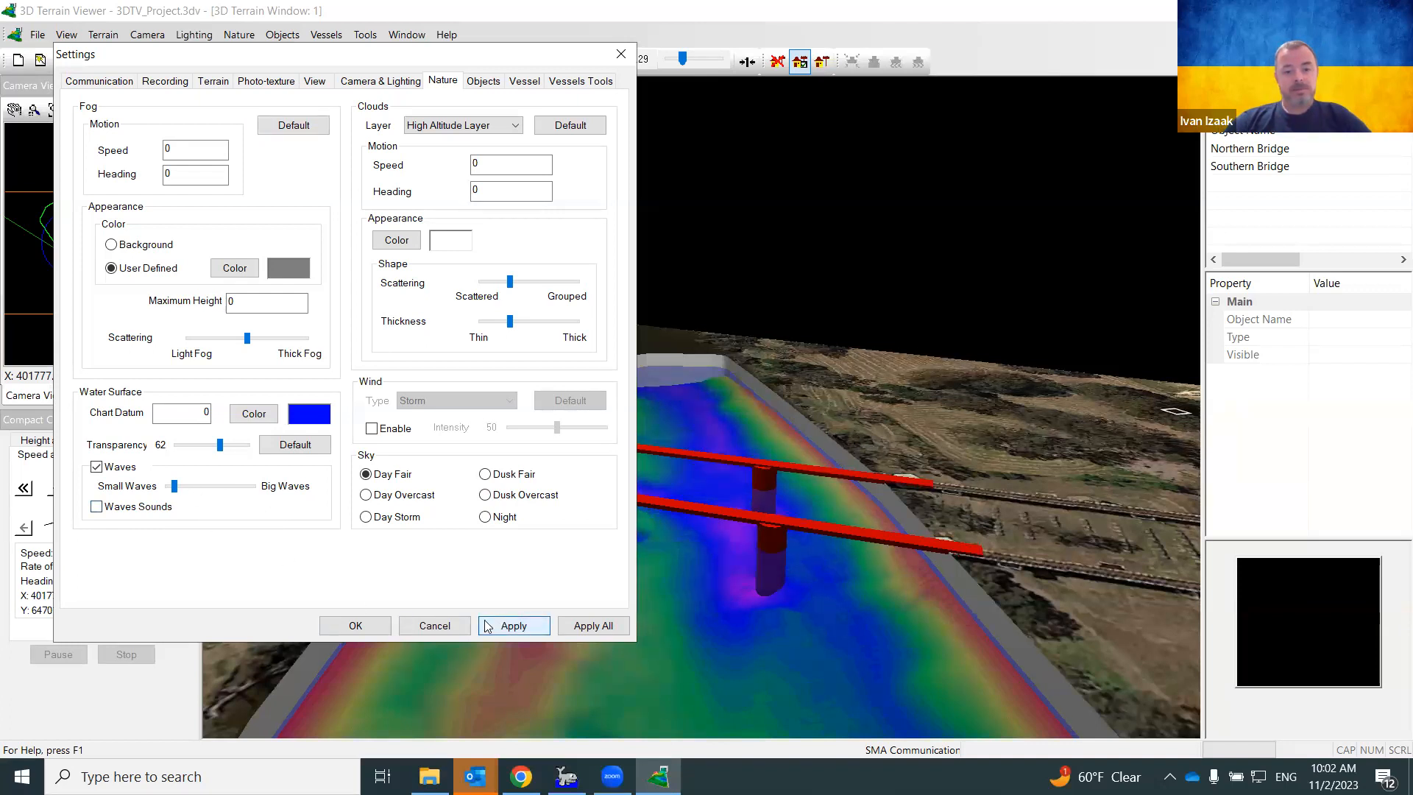
{"action": "left_click", "coordinate": [97, 507]}
{"action": "left_click", "coordinate": [529, 626]}
{"action": "left_click_drag", "start_coordinate": [178, 489], "coordinate": [213, 489]}
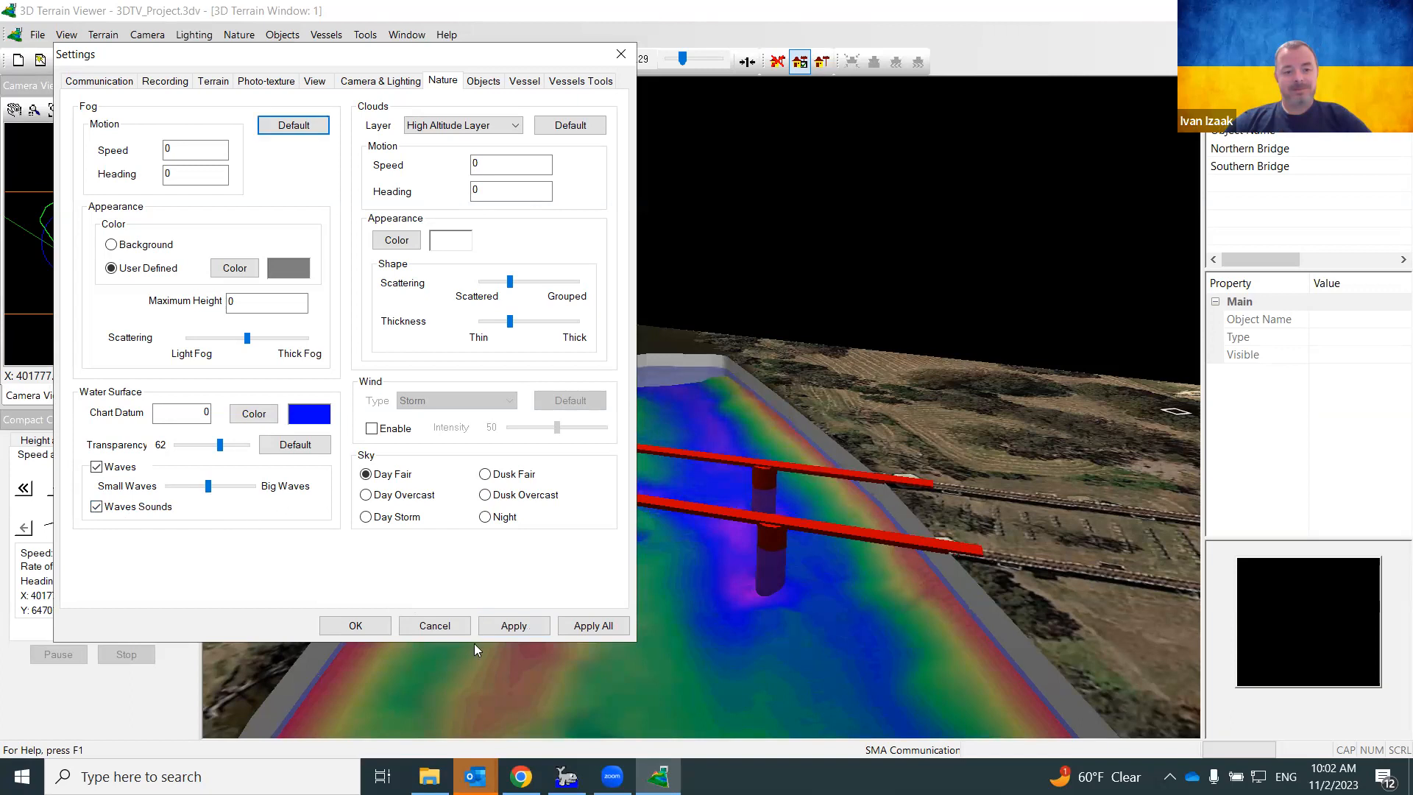
{"action": "left_click", "coordinate": [514, 624]}
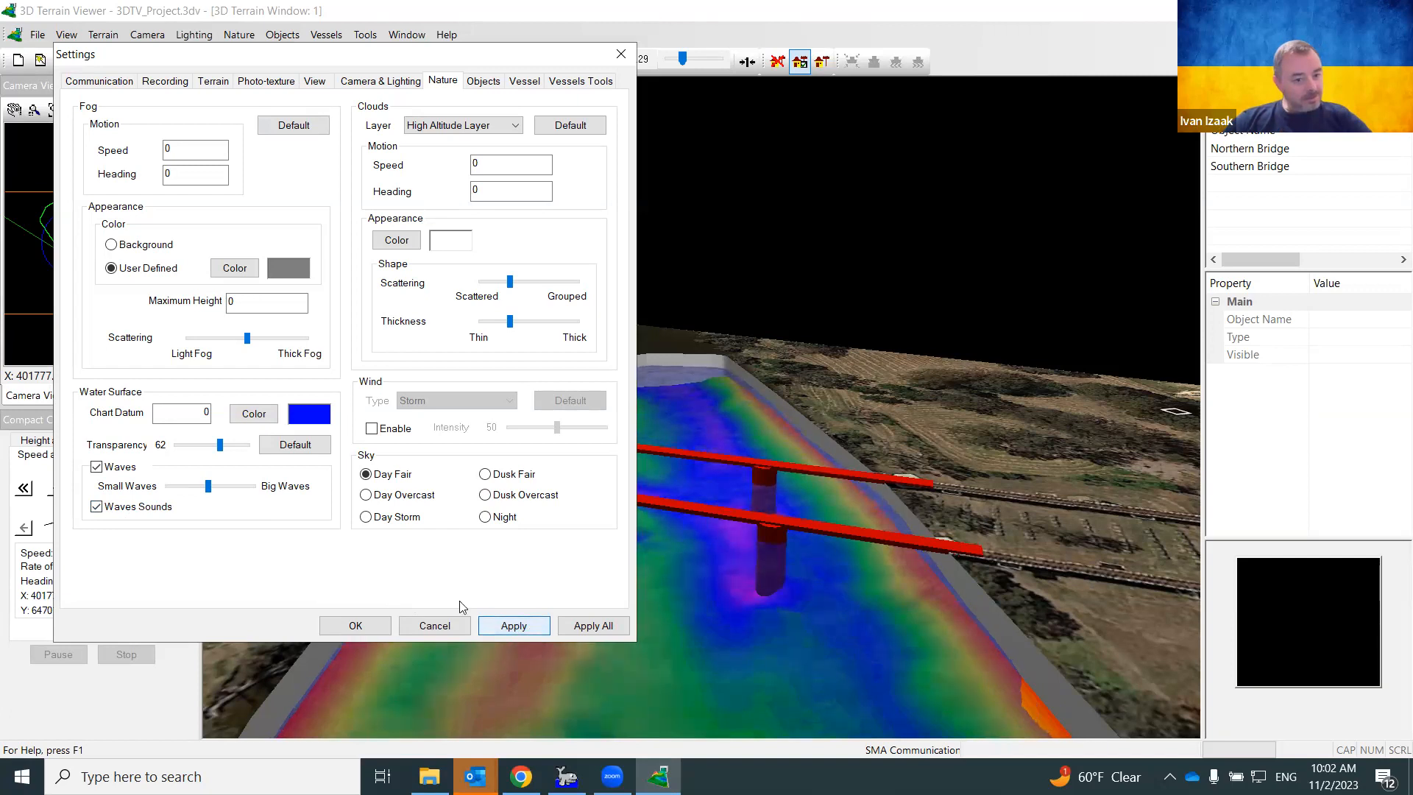
{"action": "left_click", "coordinate": [96, 506]}
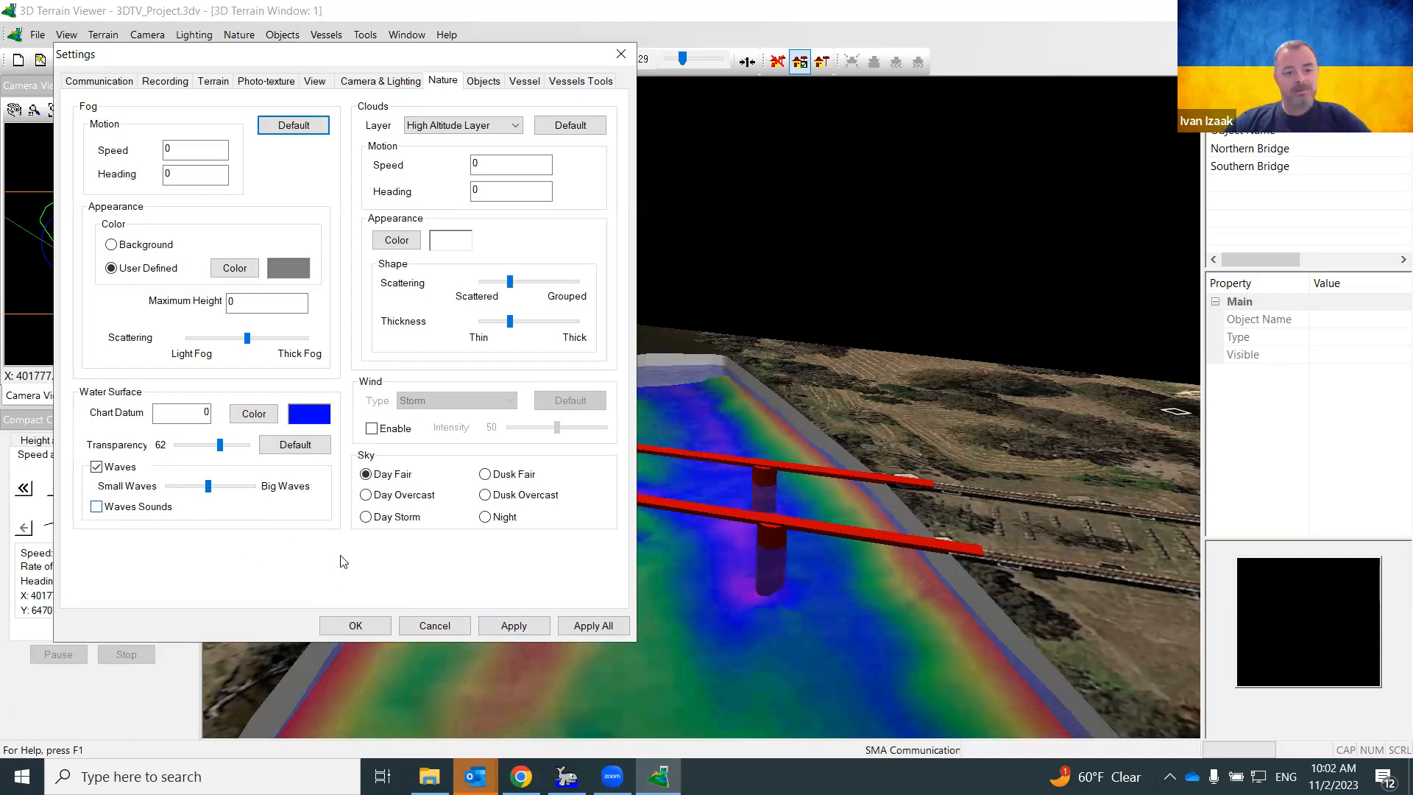
{"action": "left_click", "coordinate": [503, 624]}
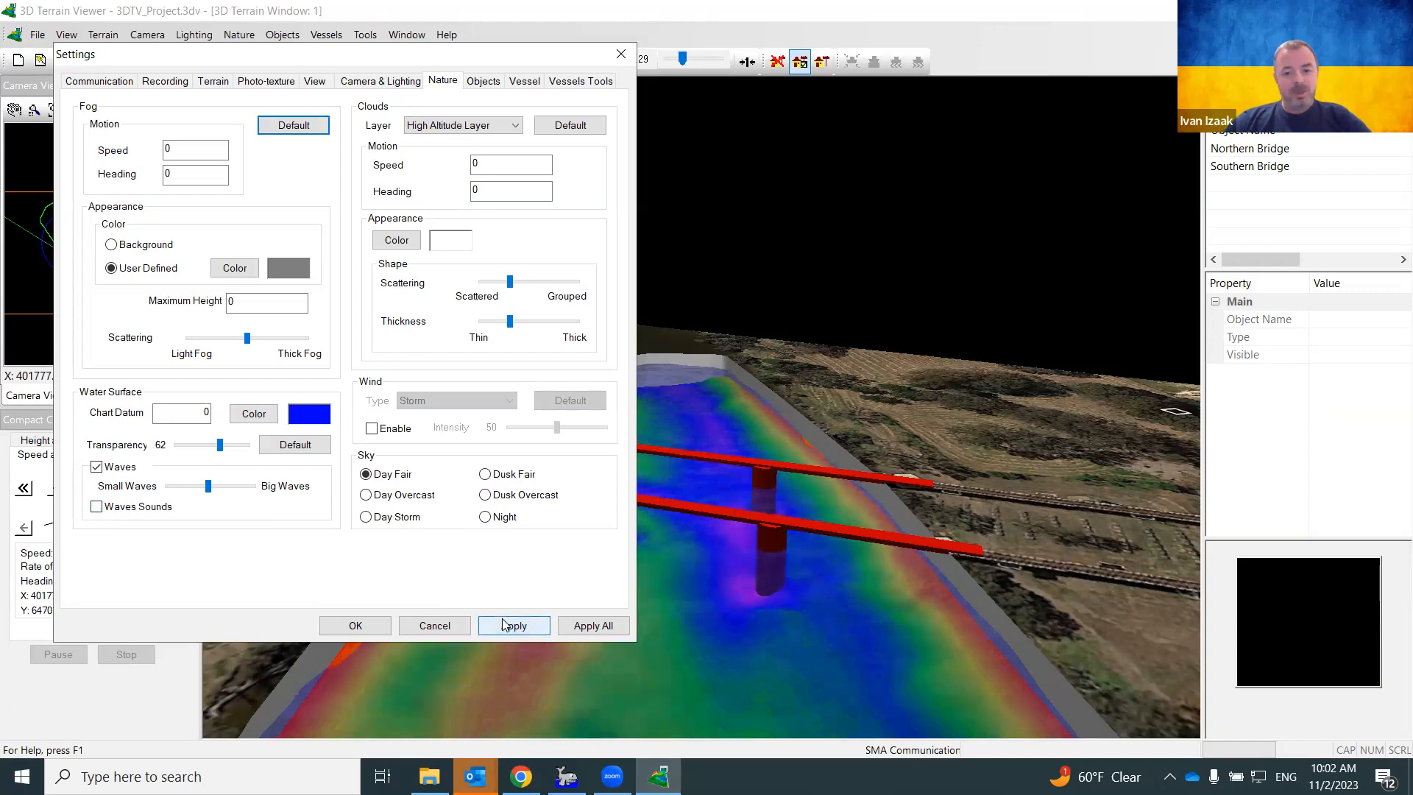
{"action": "left_click", "coordinate": [381, 627]}
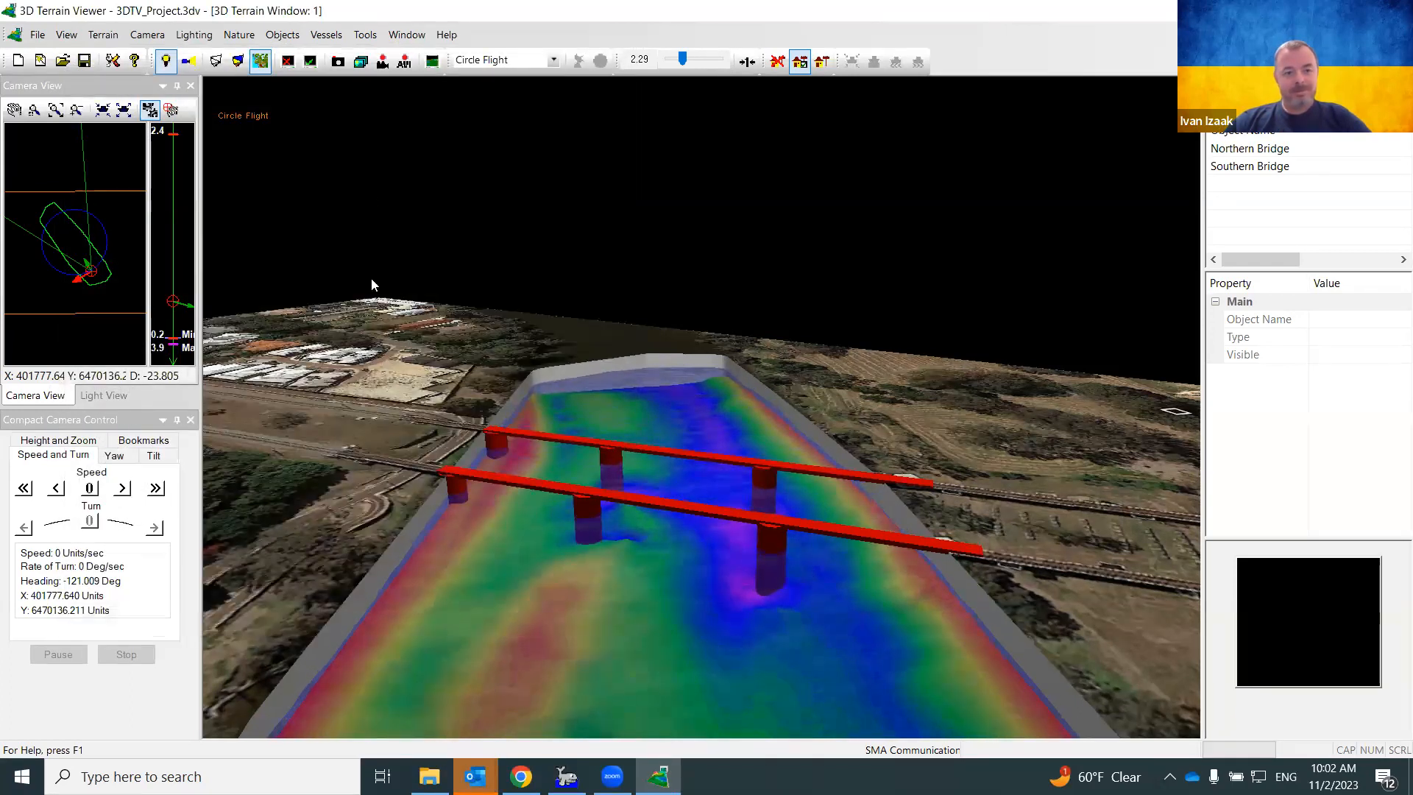
Switch the camera to Free Flight and fly it to look along both bridges
{"action": "left_click", "coordinate": [553, 60]}
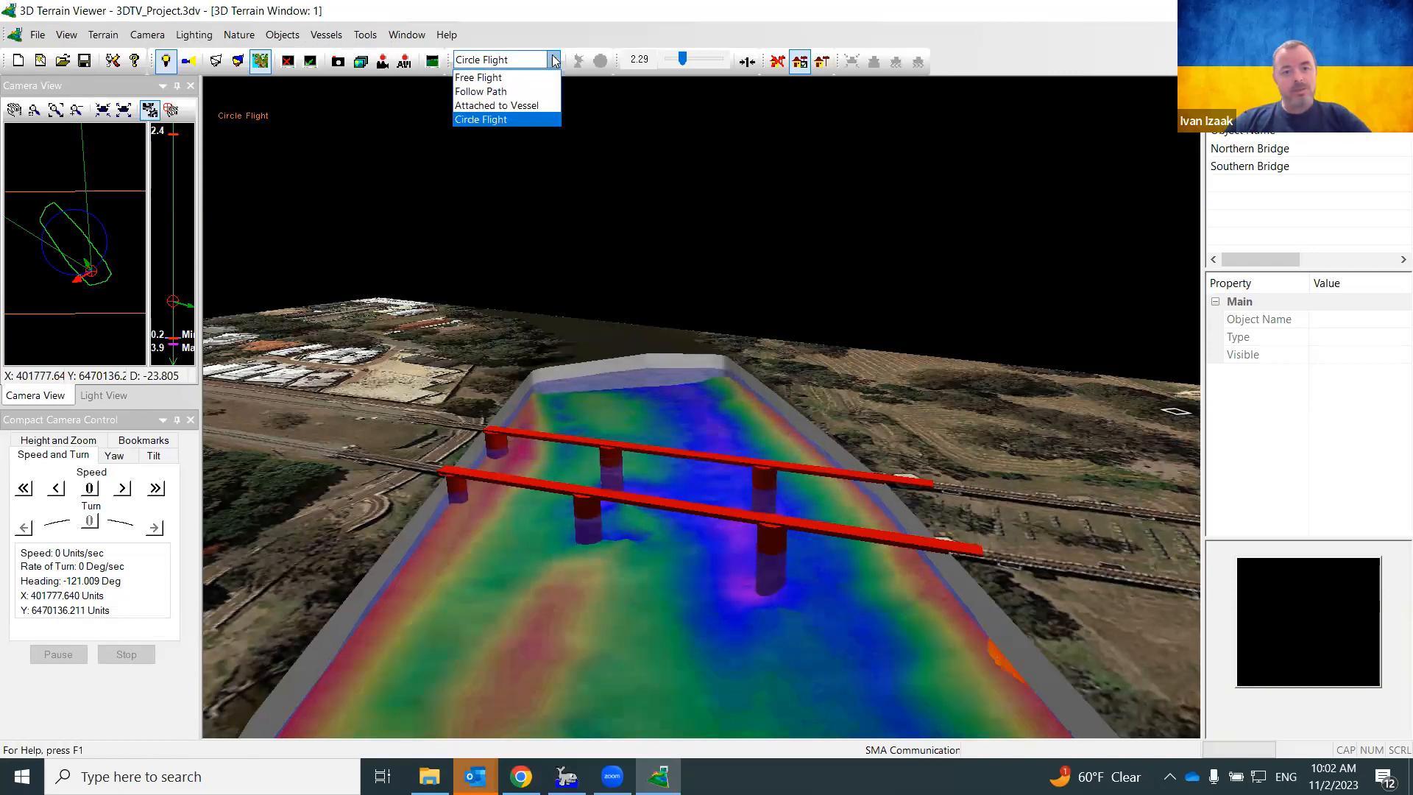
{"action": "left_click", "coordinate": [504, 77]}
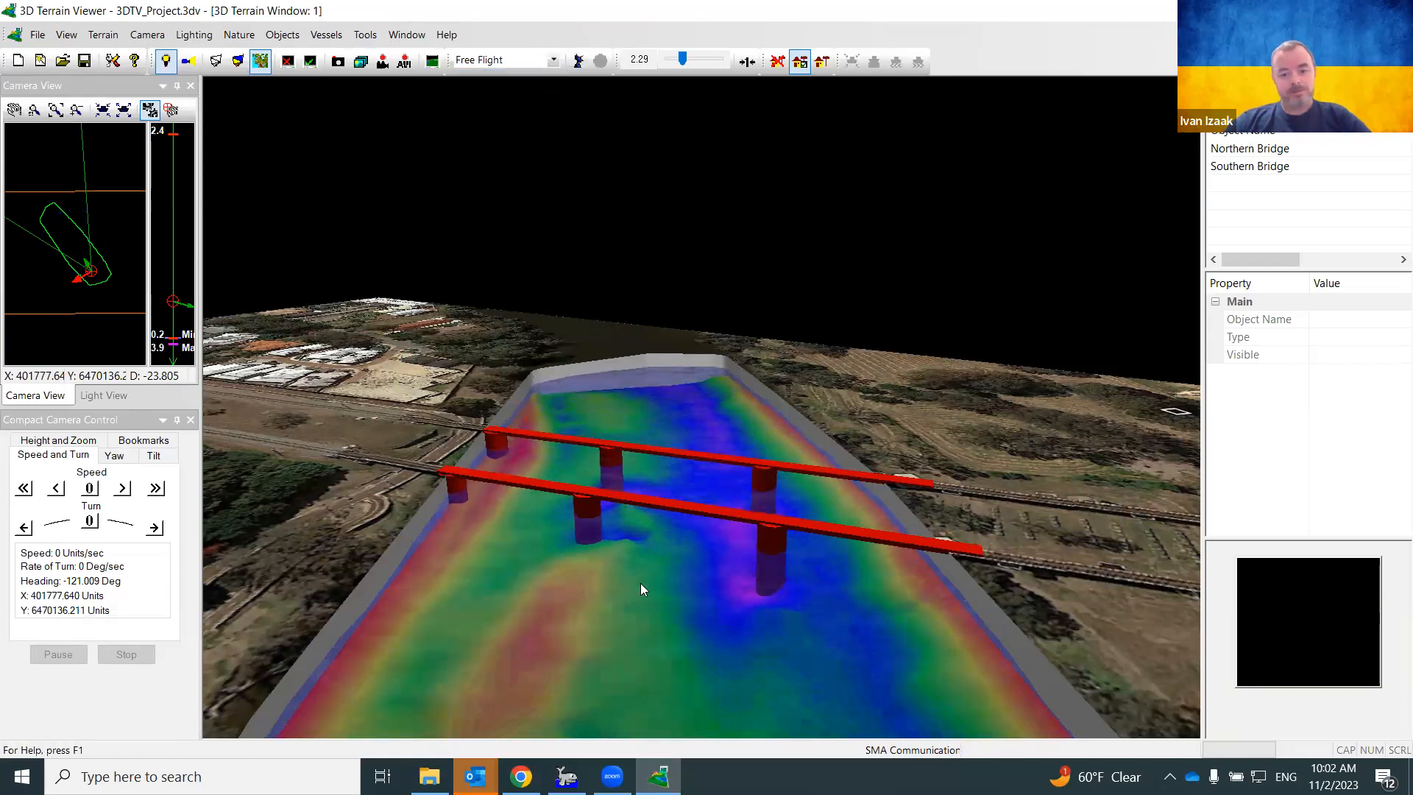
{"action": "left_click_drag", "start_coordinate": [642, 586], "coordinate": [671, 506]}
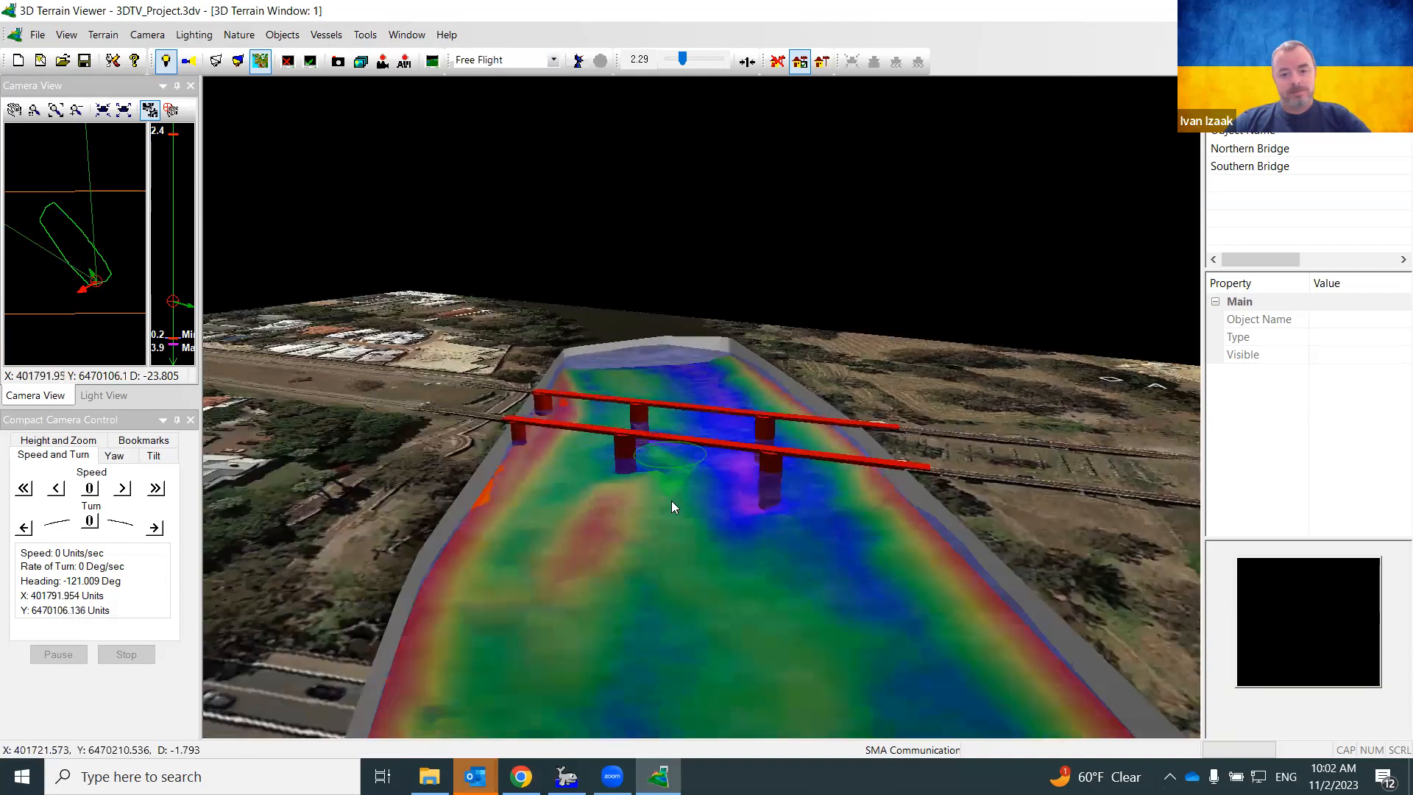
{"action": "mouse_move", "coordinate": [653, 529]}
{"action": "right_mouse_down"}
{"action": "mouse_move", "coordinate": [669, 530]}
{"action": "mouse_move", "coordinate": [655, 538]}
{"action": "mouse_move", "coordinate": [660, 601]}
{"action": "mouse_move", "coordinate": [654, 547]}
{"action": "right_mouse_up"}
{"action": "mouse_move", "coordinate": [587, 595]}
{"action": "left_mouse_down"}
{"action": "mouse_move", "coordinate": [662, 550]}
{"action": "mouse_move", "coordinate": [815, 502]}
{"action": "mouse_move", "coordinate": [817, 513]}
{"action": "left_mouse_up"}
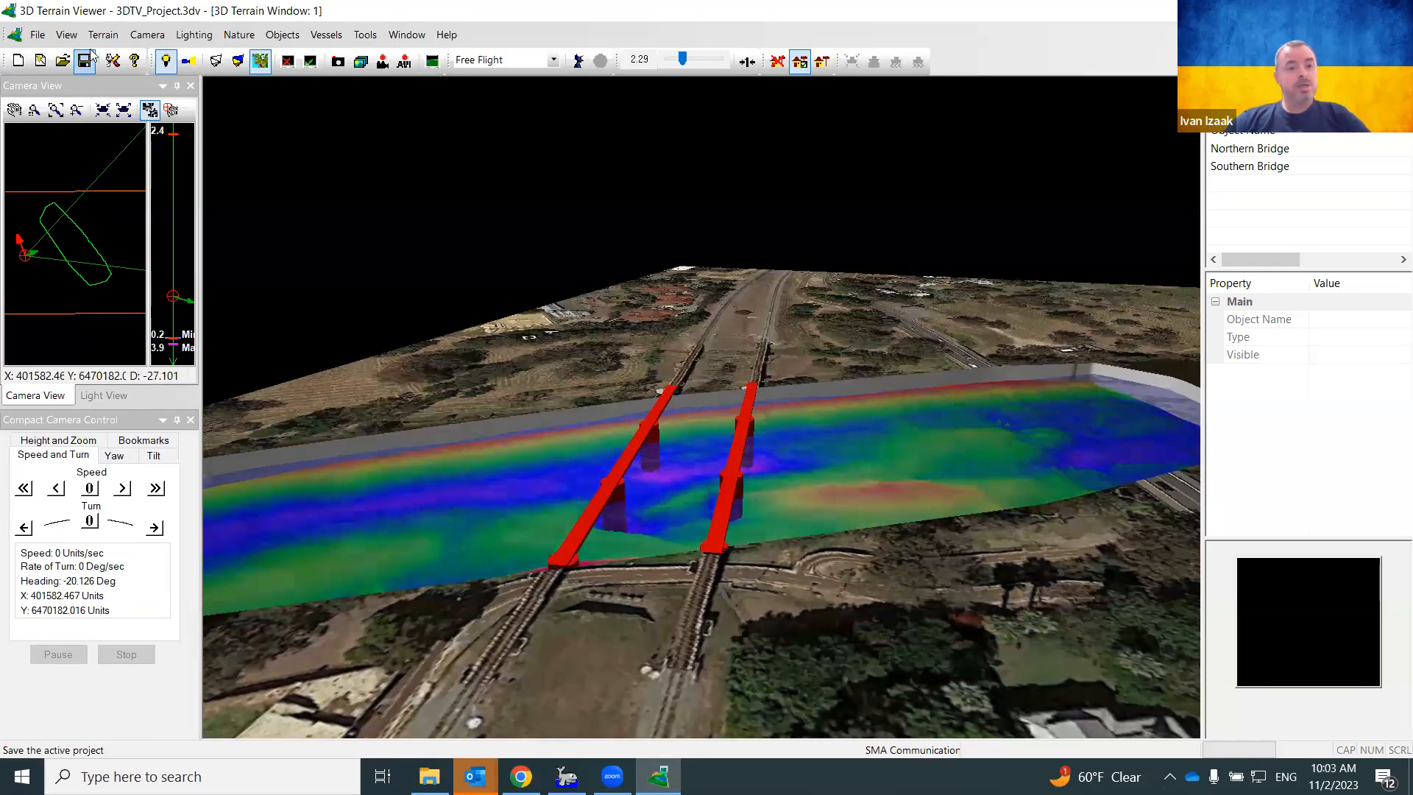
{"action": "left_click", "coordinate": [37, 37]}
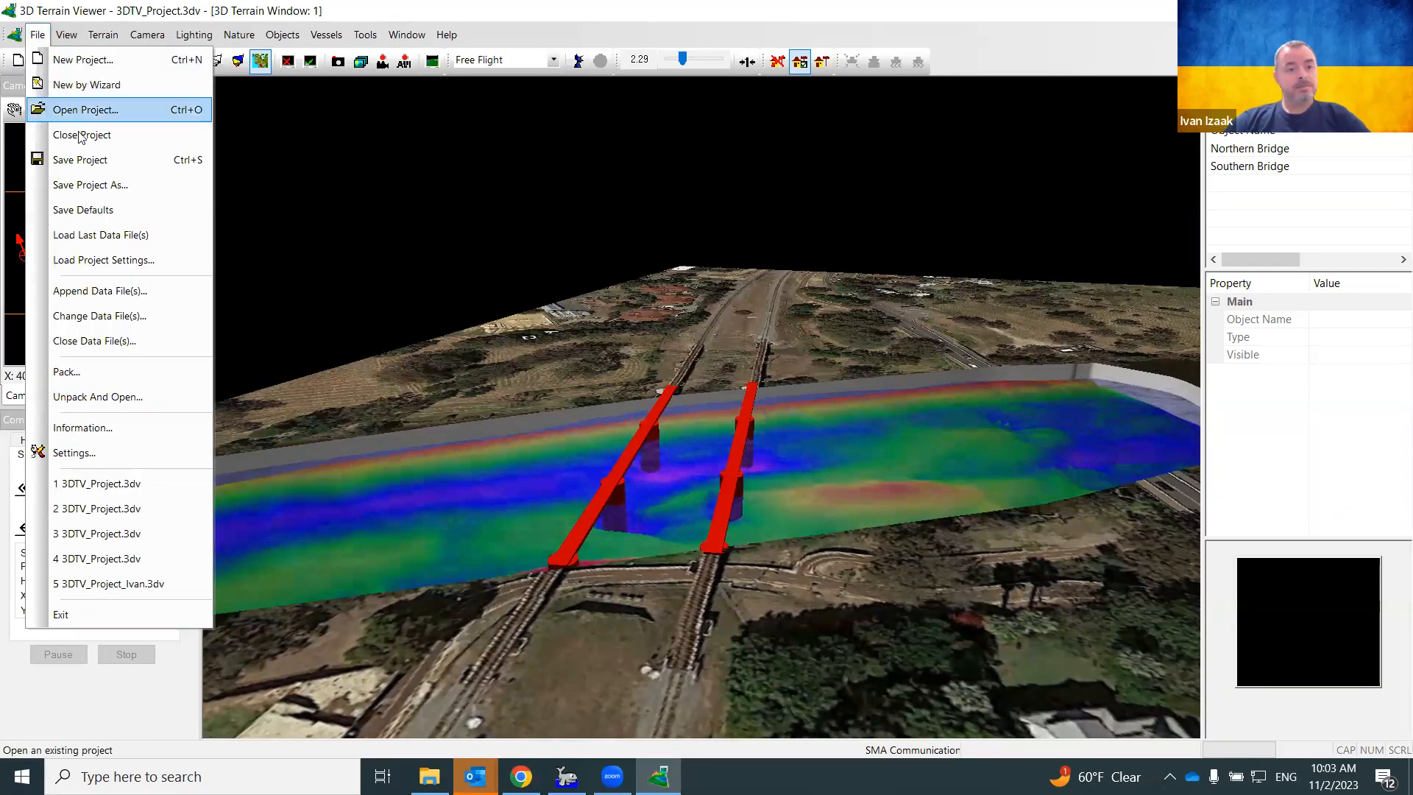
Save the project as a new .3dv file with the user's name suffix appended
{"action": "left_click", "coordinate": [93, 183]}
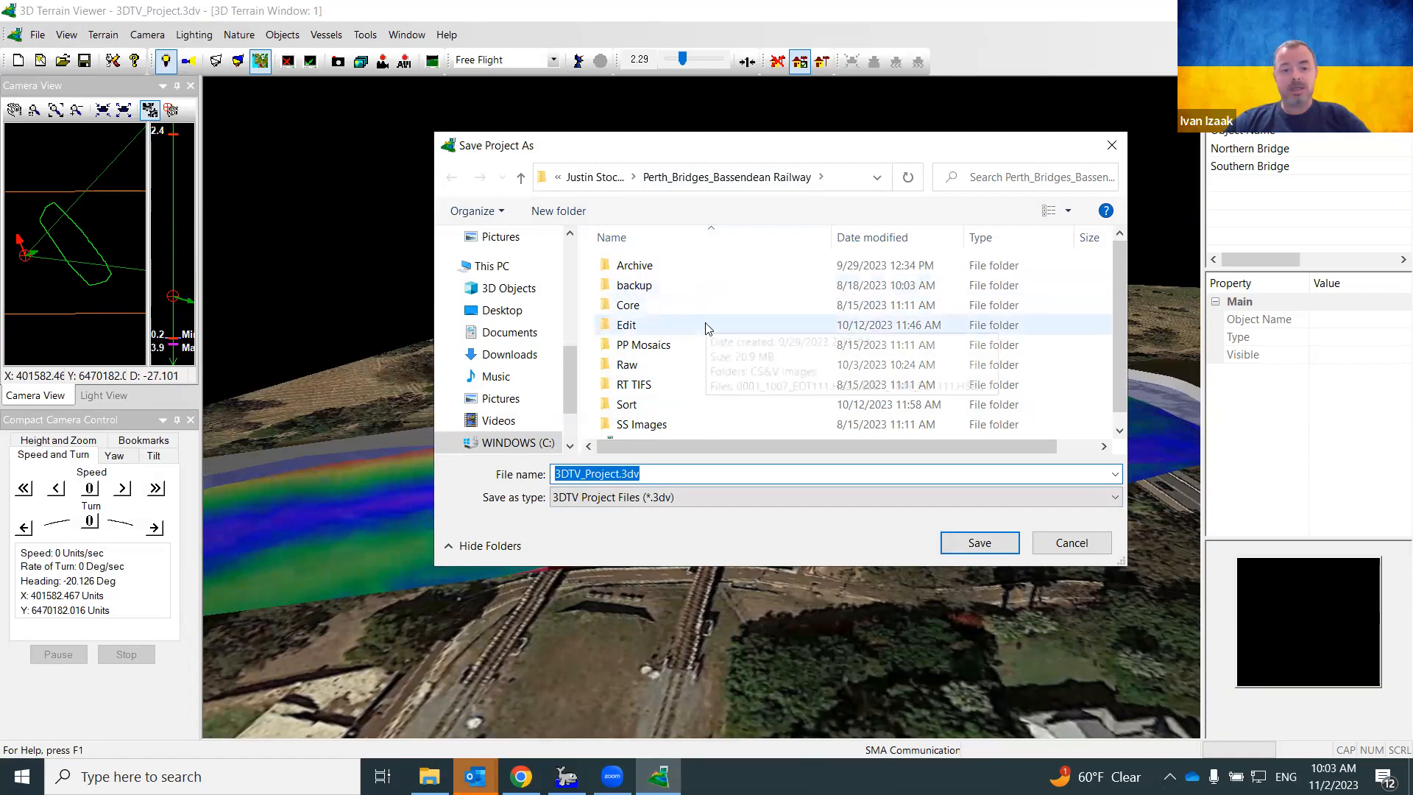
{"action": "left_click", "coordinate": [673, 473]}
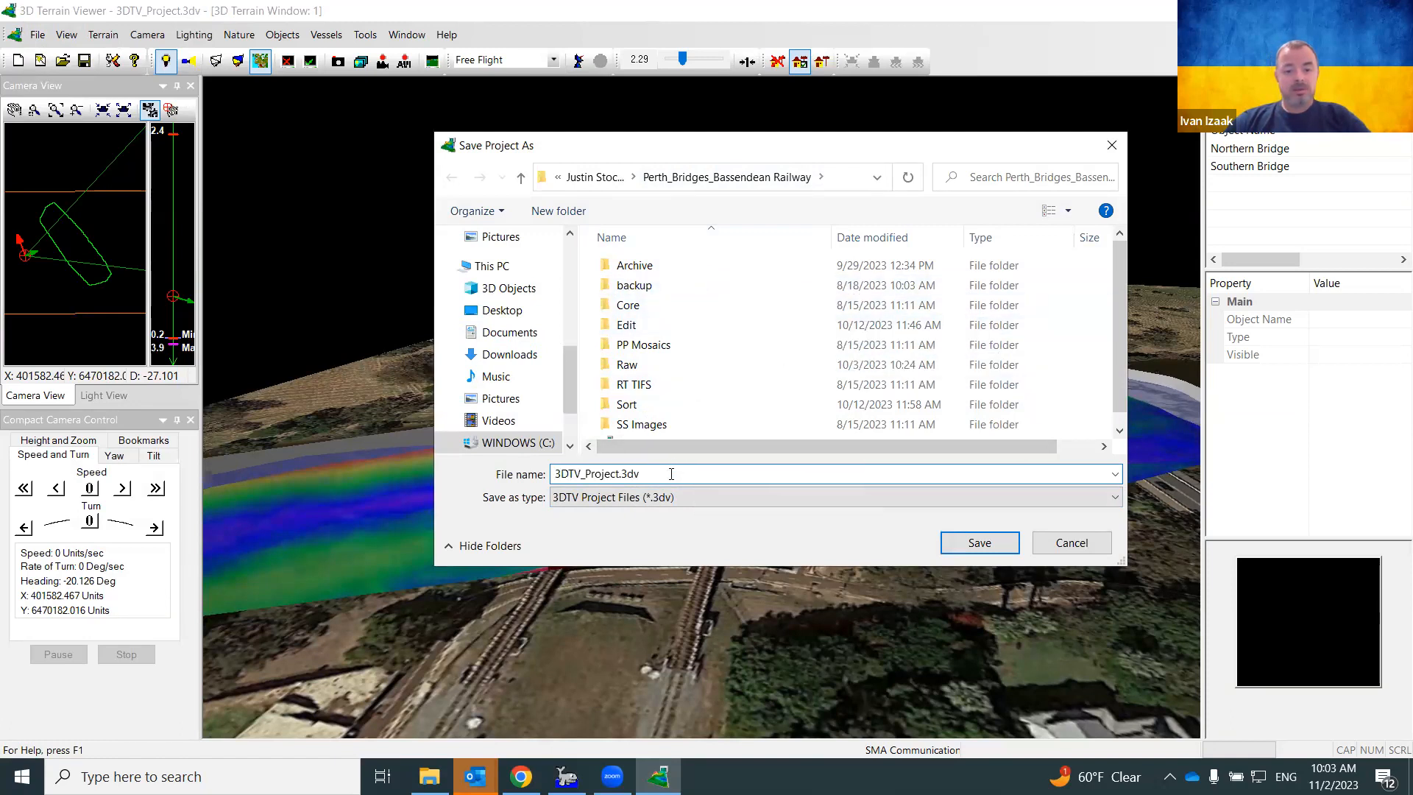
{"action": "key", "text": "BackSpace"}
{"action": "key", "text": "BackSpace"}
{"action": "key", "text": "BackSpace"}
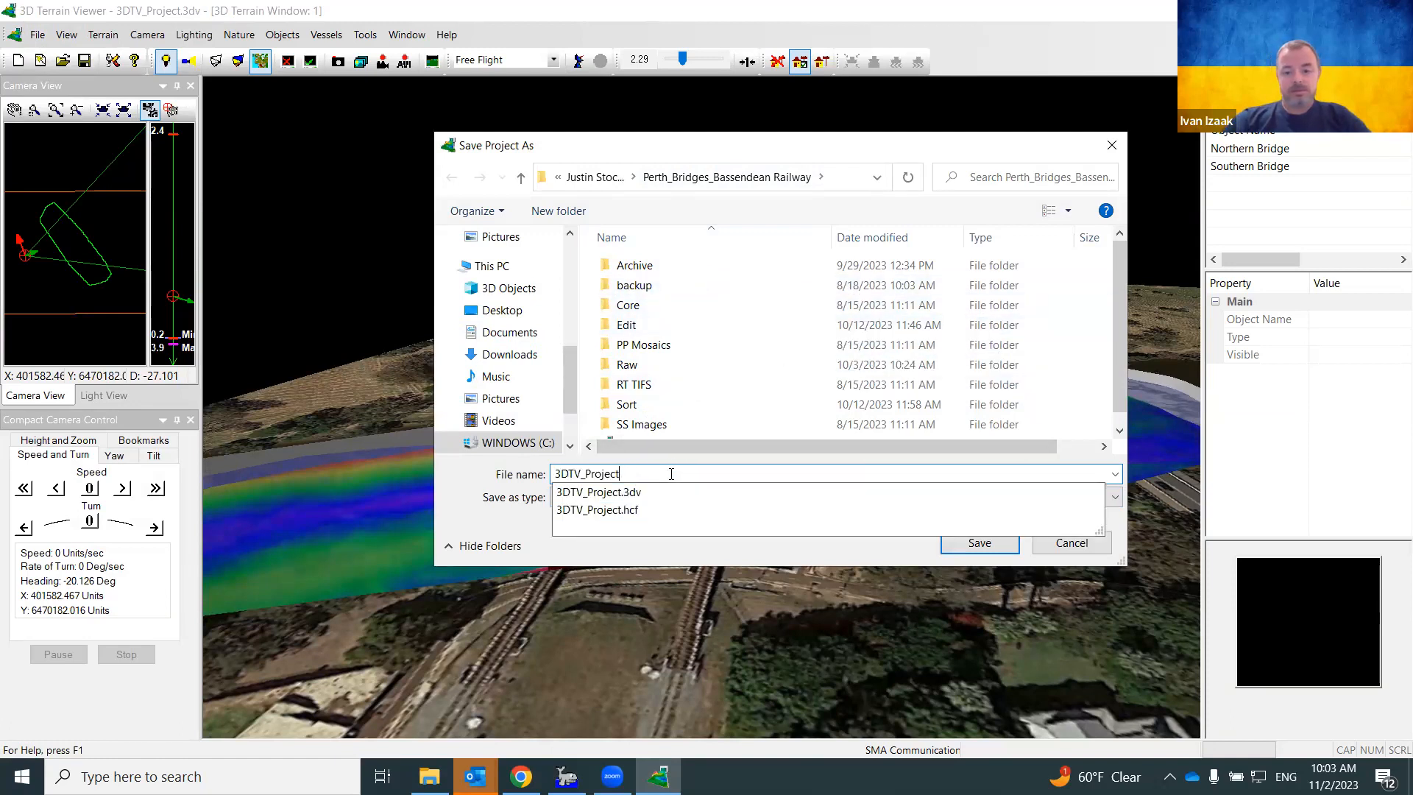
{"action": "type", "text": "-Ivan"}
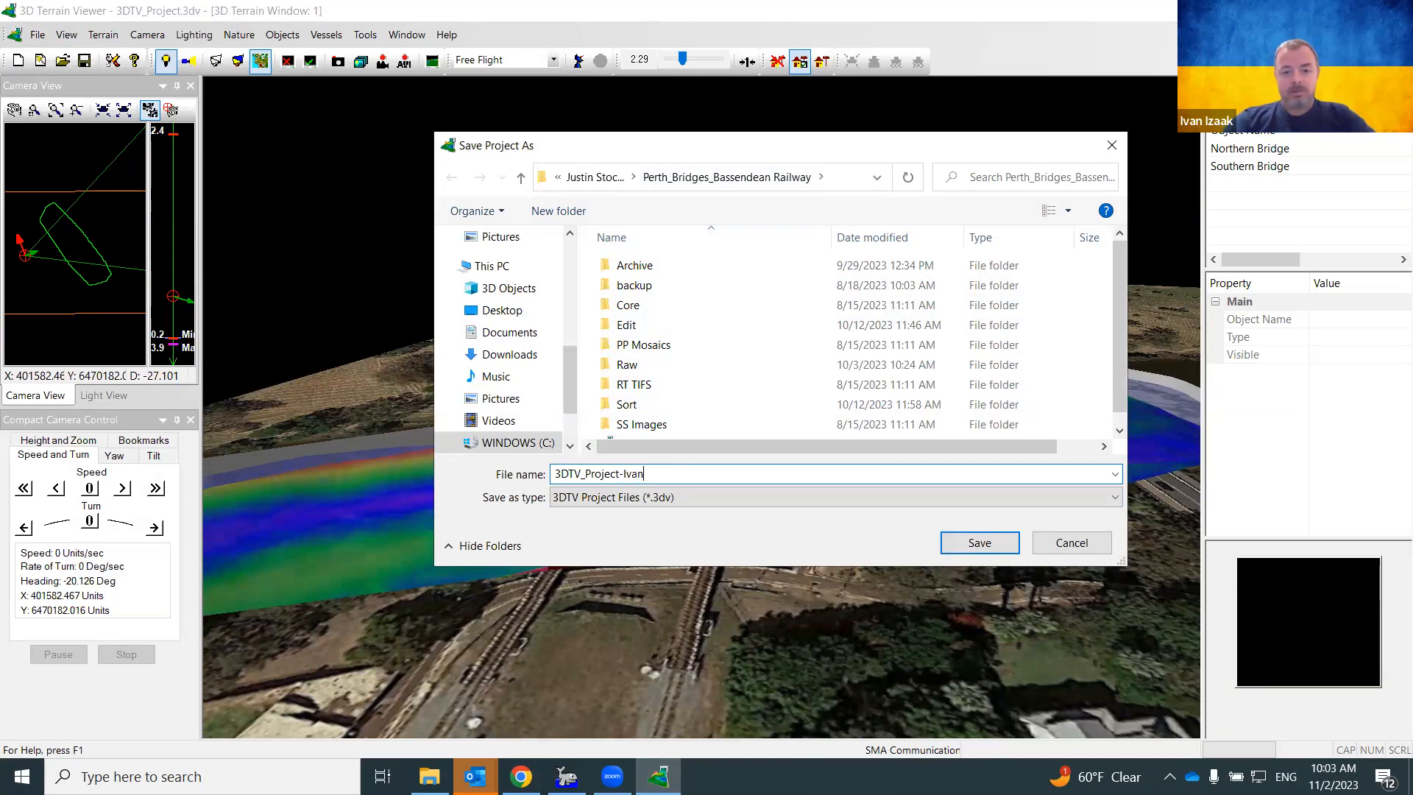
{"action": "key", "text": "Return"}
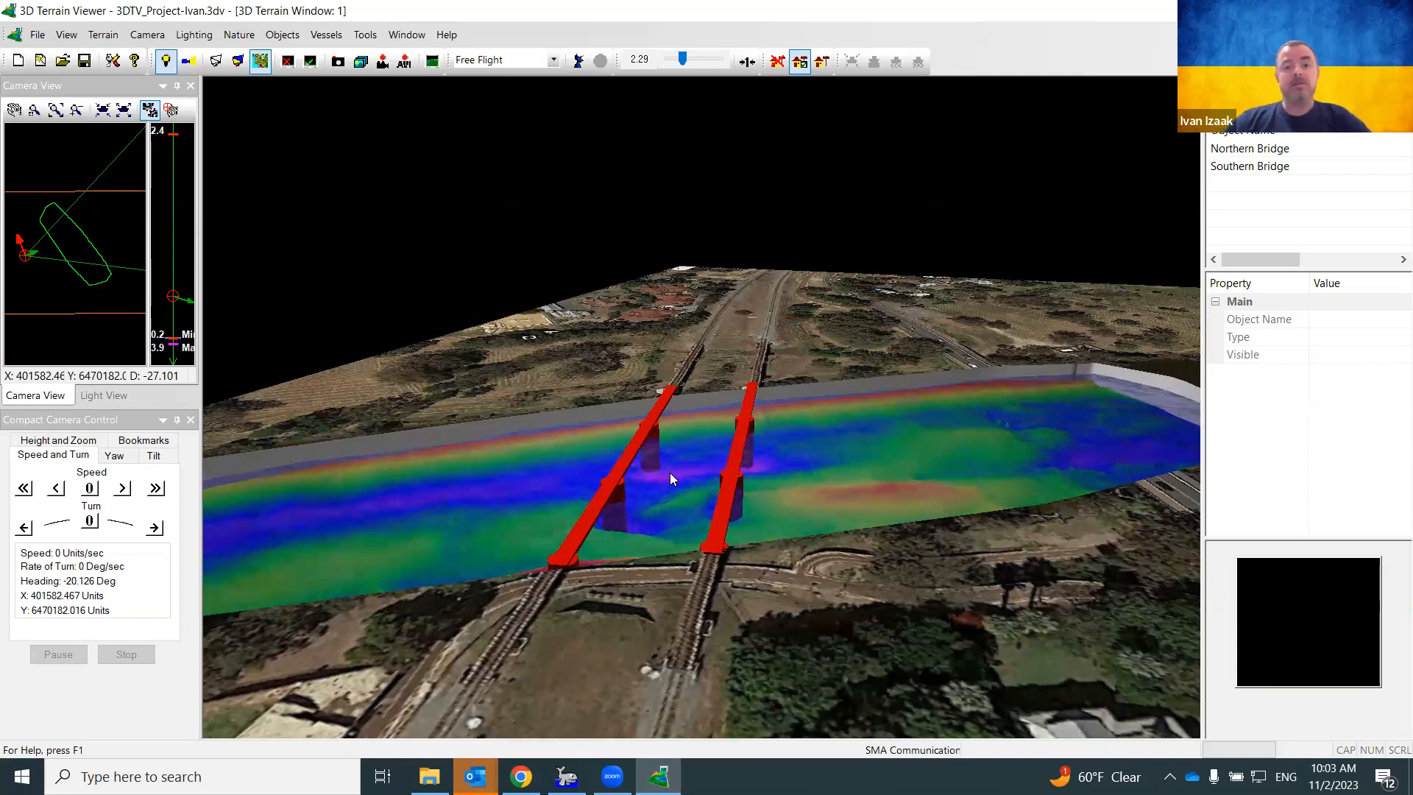
Orbit around the bridges, switch the camera to Circle Flight, and reopen the camera-mode list
{"action": "mouse_move", "coordinate": [668, 541]}
{"action": "left_mouse_down"}
{"action": "mouse_move", "coordinate": [666, 559]}
{"action": "mouse_move", "coordinate": [640, 552]}
{"action": "mouse_move", "coordinate": [639, 523]}
{"action": "mouse_move", "coordinate": [659, 534]}
{"action": "left_mouse_up"}
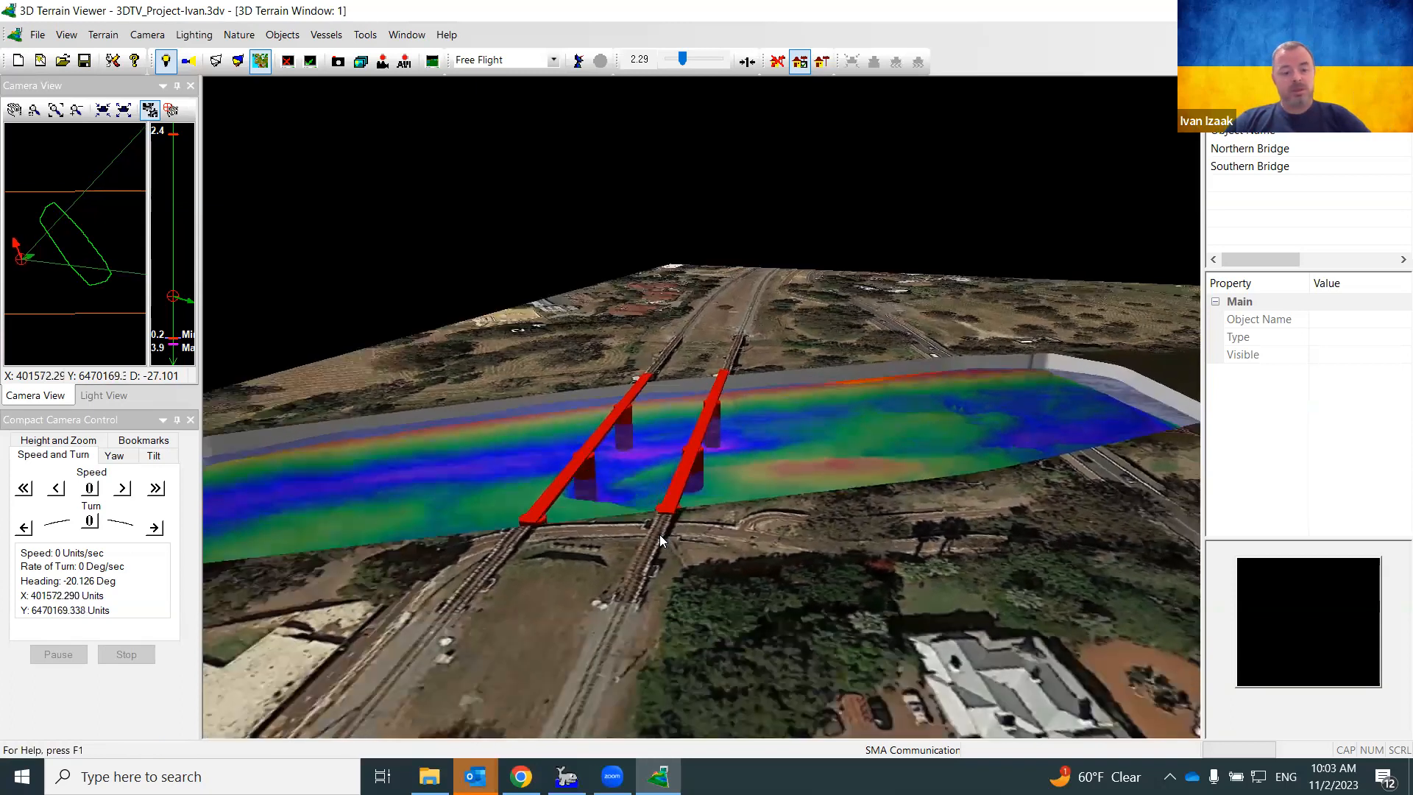
{"action": "left_click", "coordinate": [659, 534]}
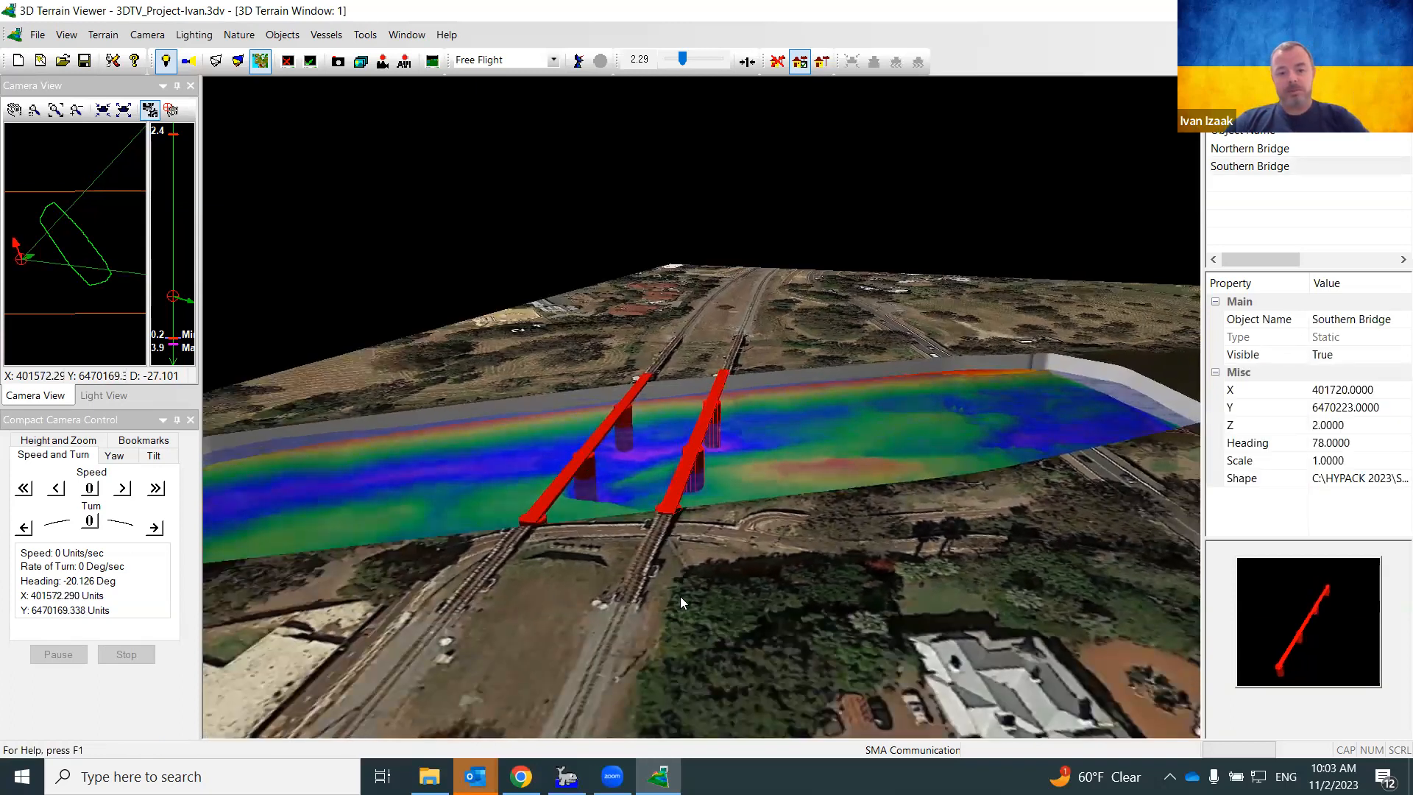
{"action": "left_click", "coordinate": [591, 591]}
{"action": "left_click_drag", "start_coordinate": [591, 591], "coordinate": [971, 523]}
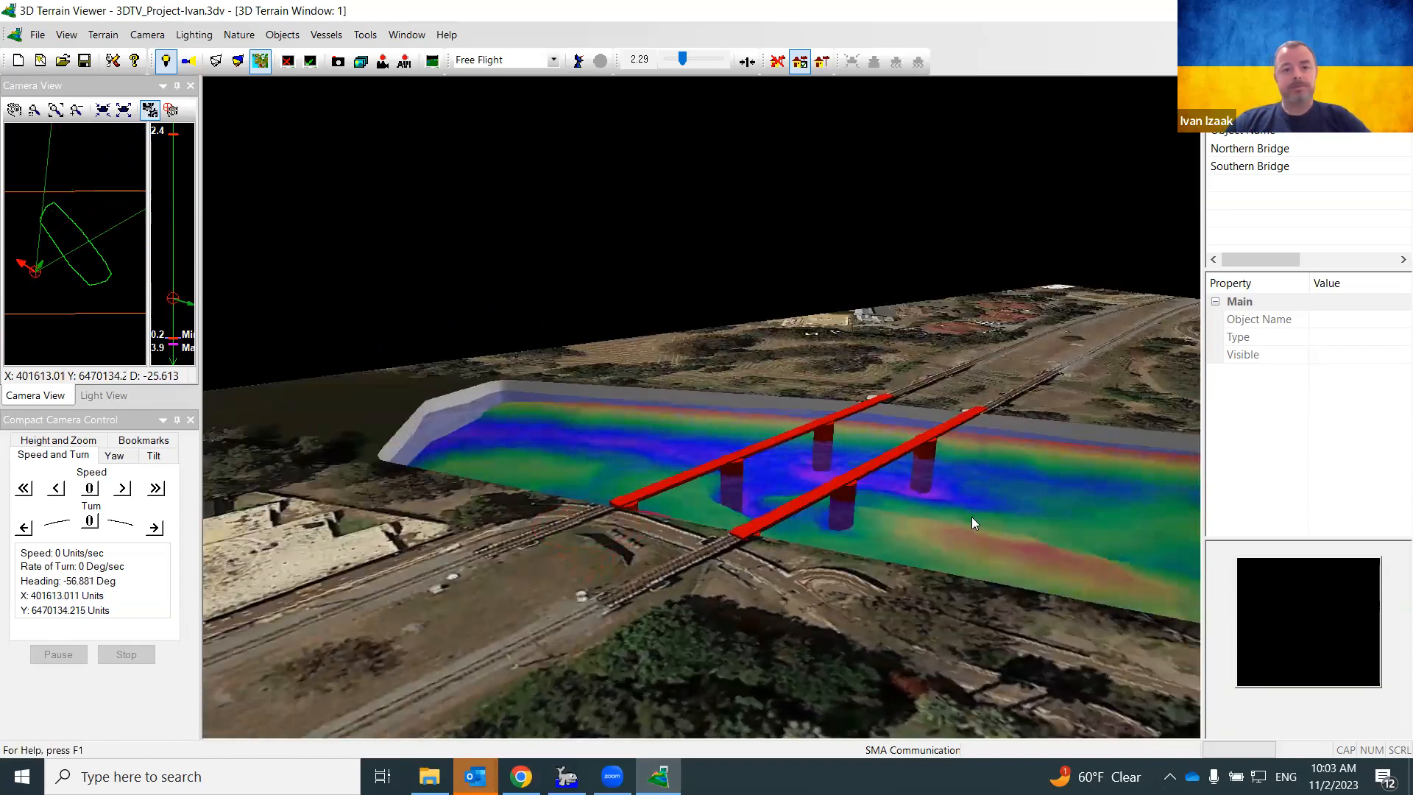
{"action": "left_click", "coordinate": [554, 61]}
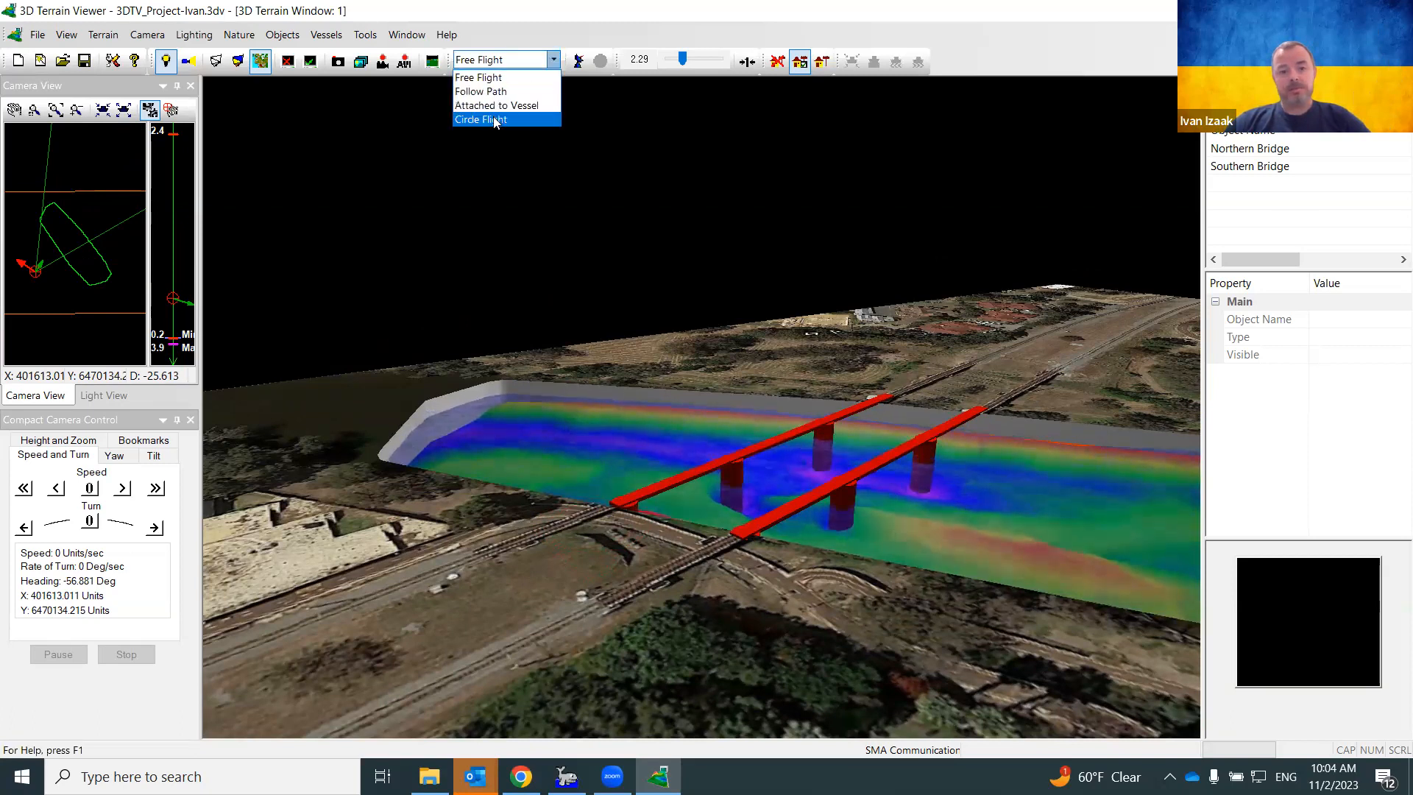
{"action": "left_click", "coordinate": [493, 119]}
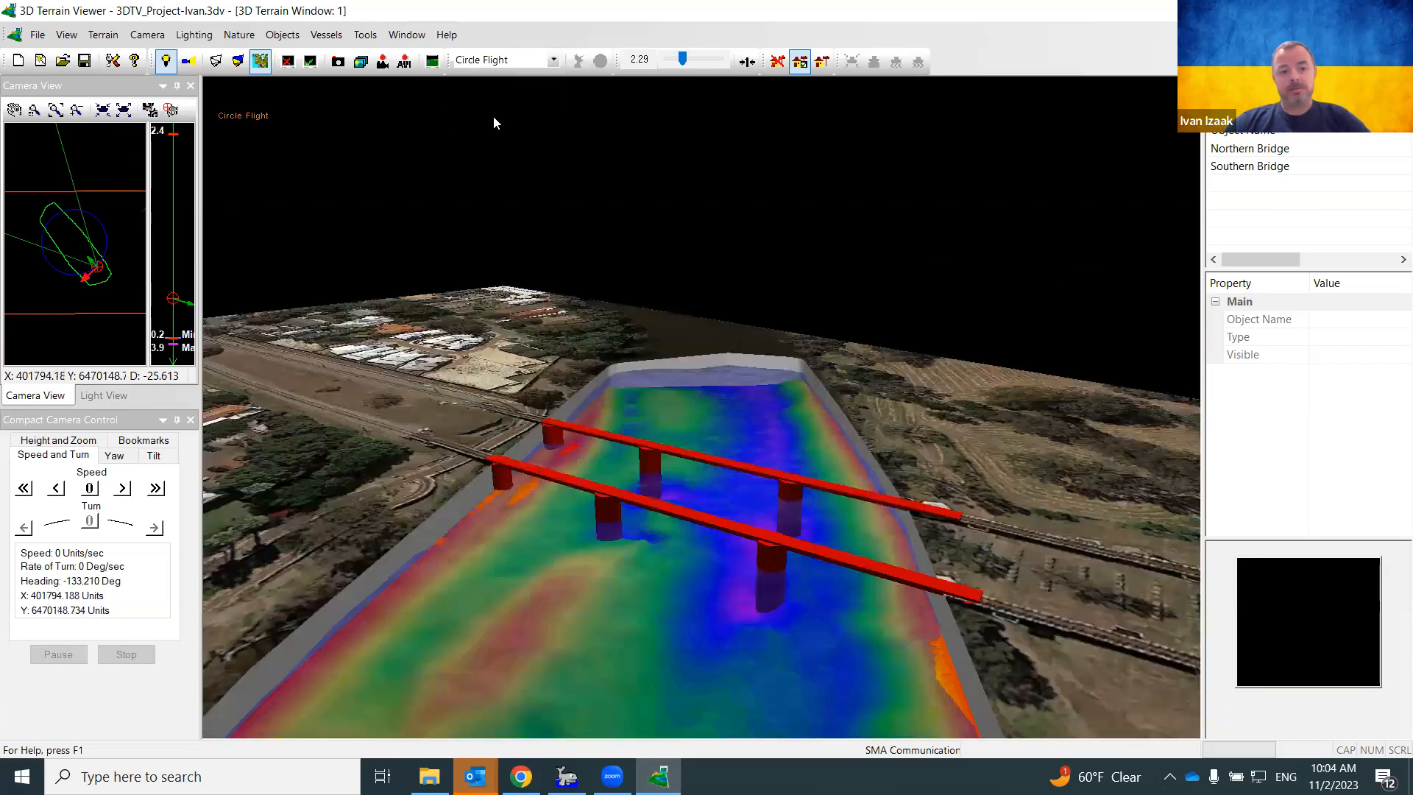
{"action": "left_click", "coordinate": [553, 62]}
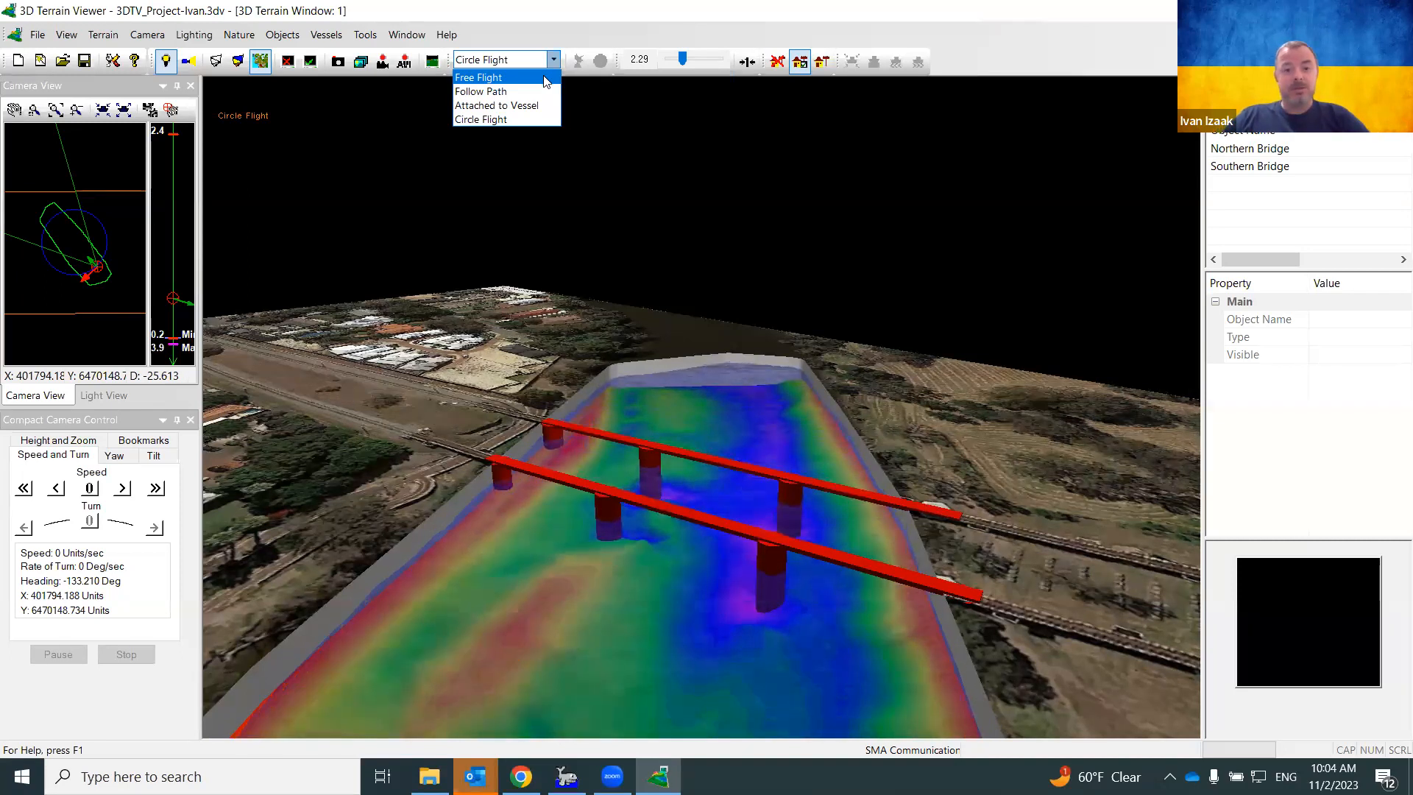
Keep Circle Flight, widen its radius on the Camera View map, and lower the camera height
{"action": "left_click", "coordinate": [487, 119]}
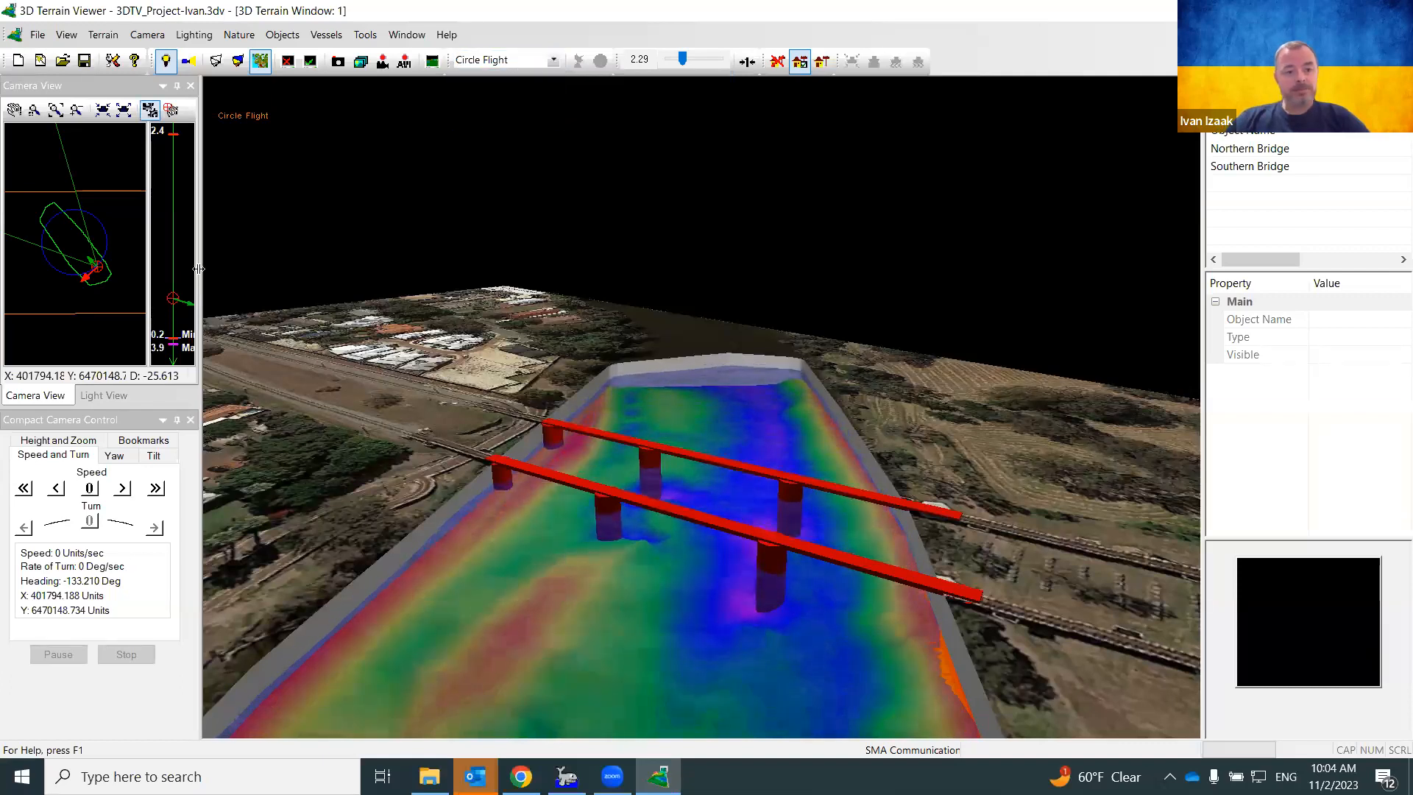
{"action": "left_click", "coordinate": [76, 254]}
{"action": "left_click_drag", "start_coordinate": [78, 250], "coordinate": [106, 288]}
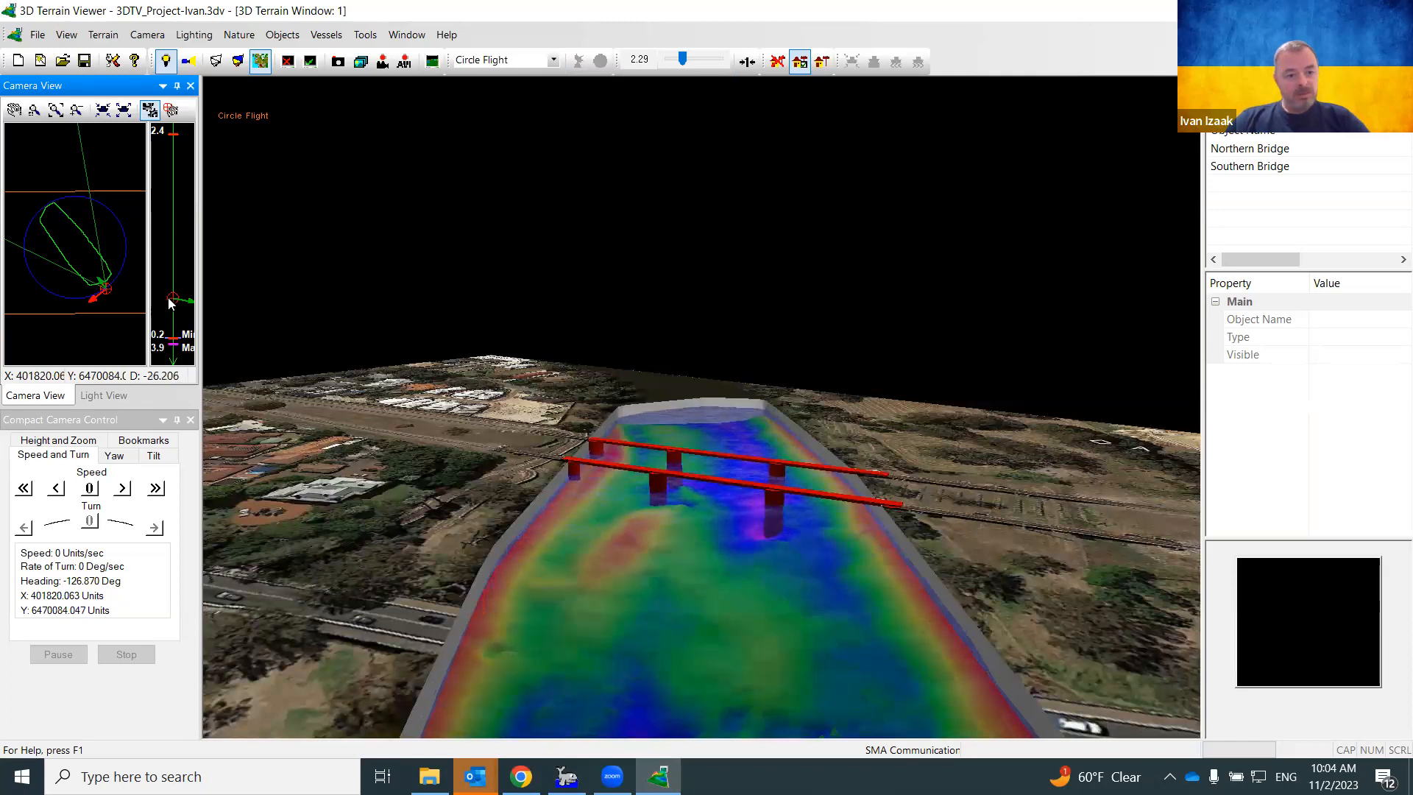
{"action": "left_click_drag", "start_coordinate": [174, 298], "coordinate": [173, 308]}
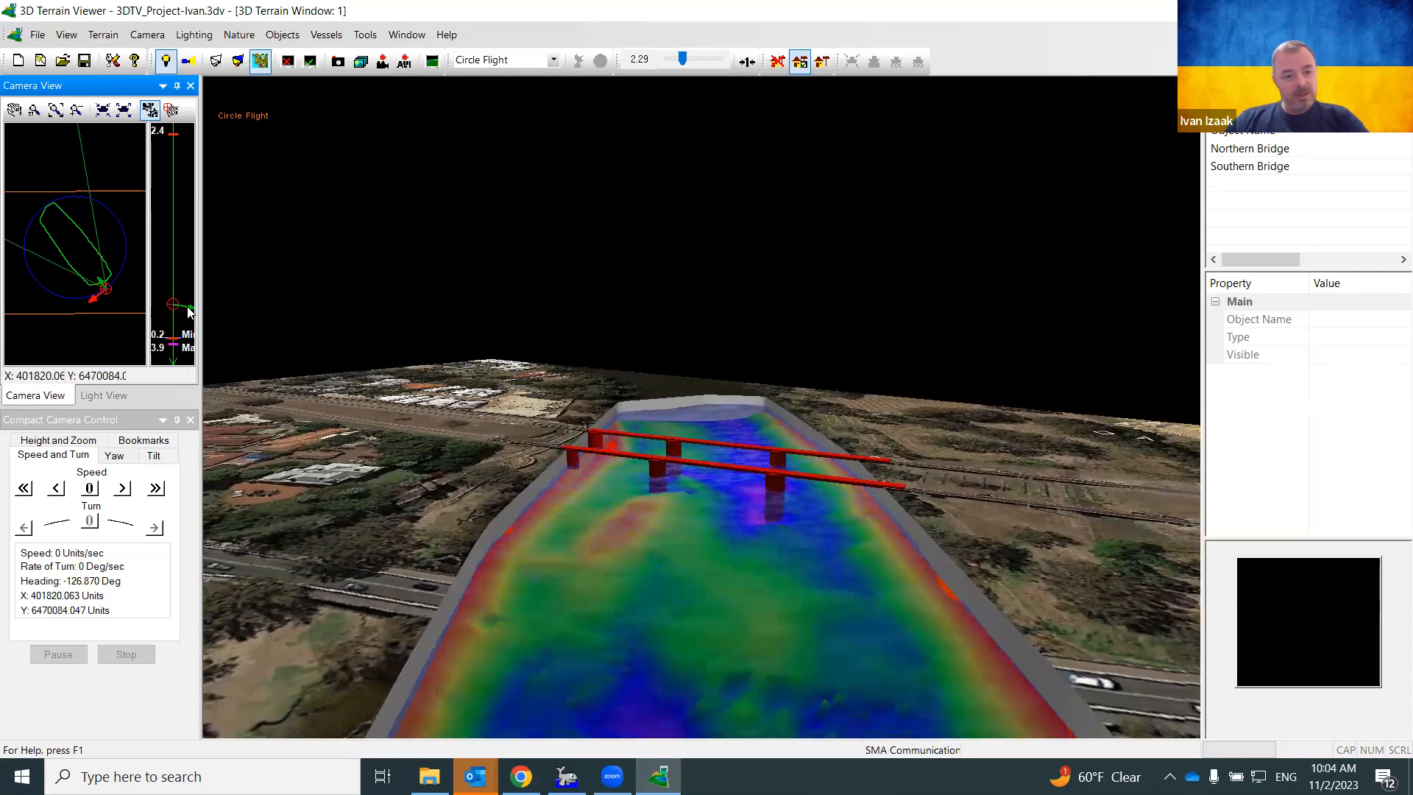
{"action": "left_click", "coordinate": [183, 320]}
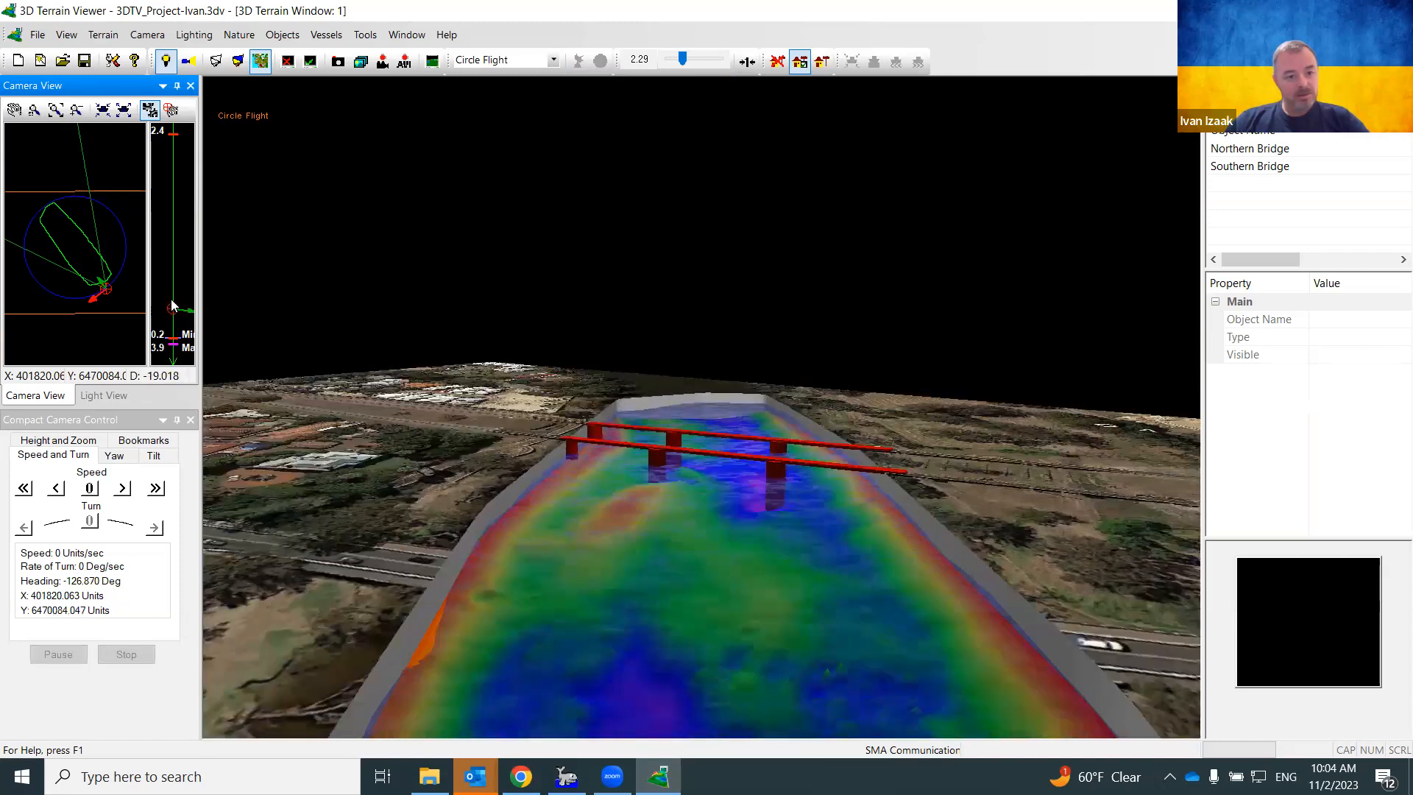
{"action": "left_click_drag", "start_coordinate": [171, 300], "coordinate": [174, 301]}
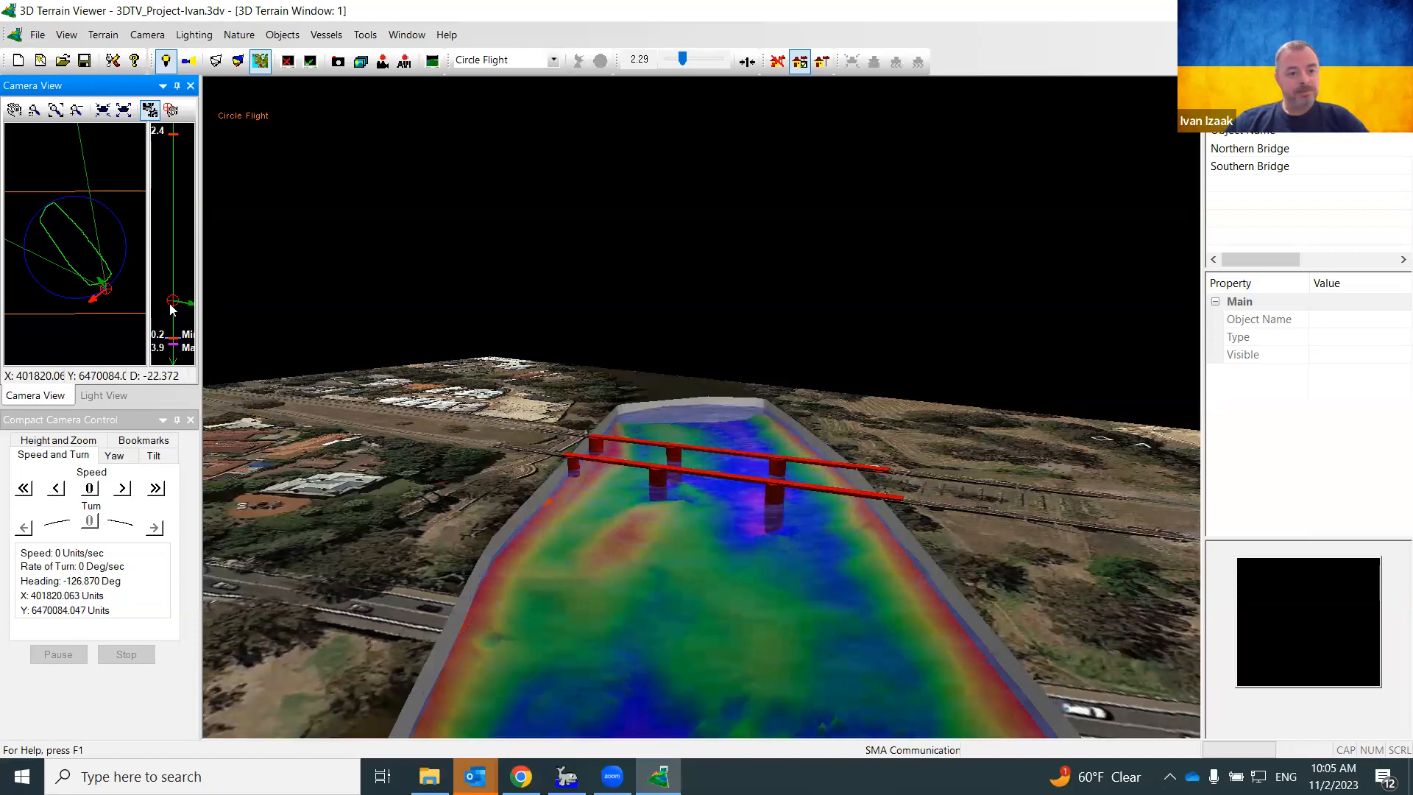
{"action": "left_click_drag", "start_coordinate": [171, 305], "coordinate": [174, 314]}
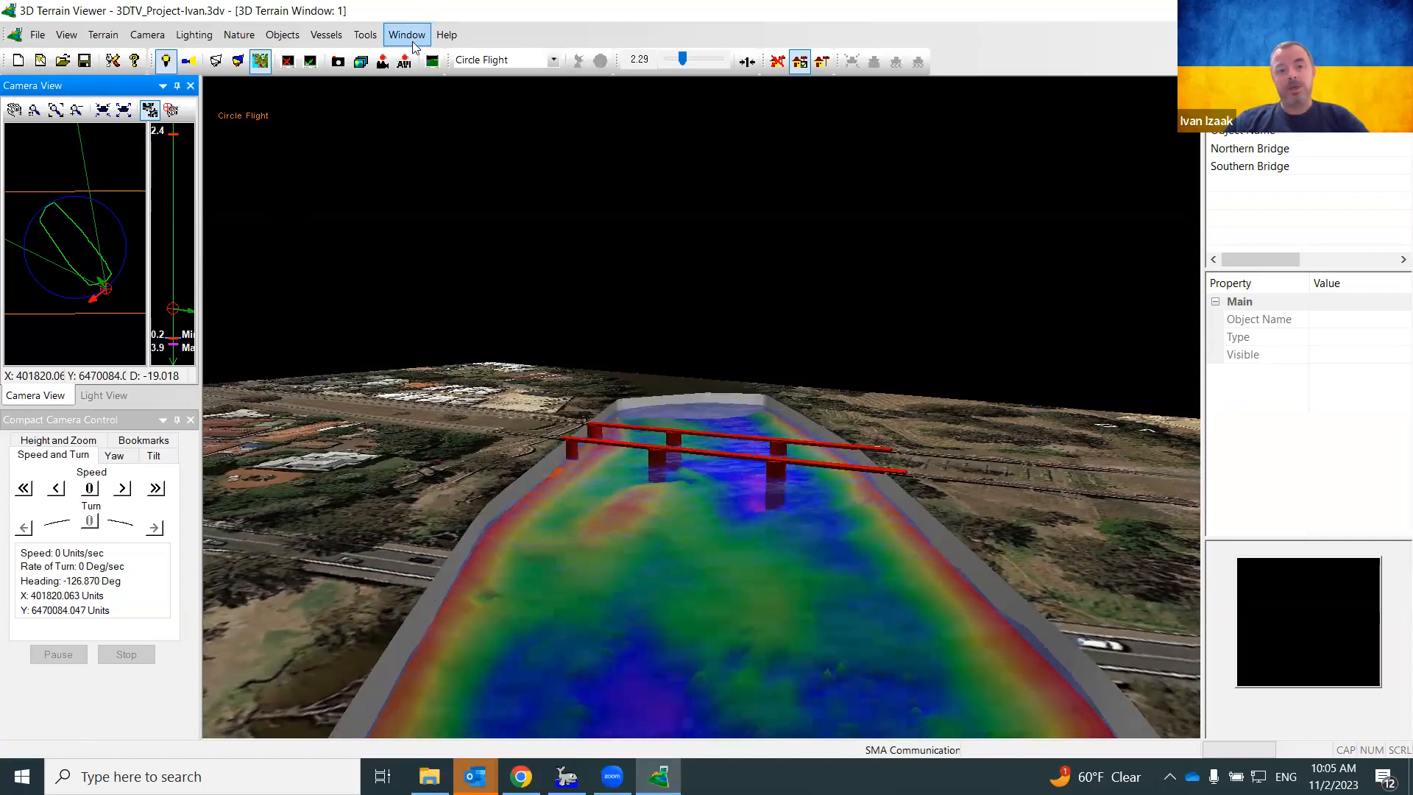
In Recording Settings, keep the Microsoft Video 1 compressor, set Quality to 80, and apply
{"action": "left_click", "coordinate": [367, 36]}
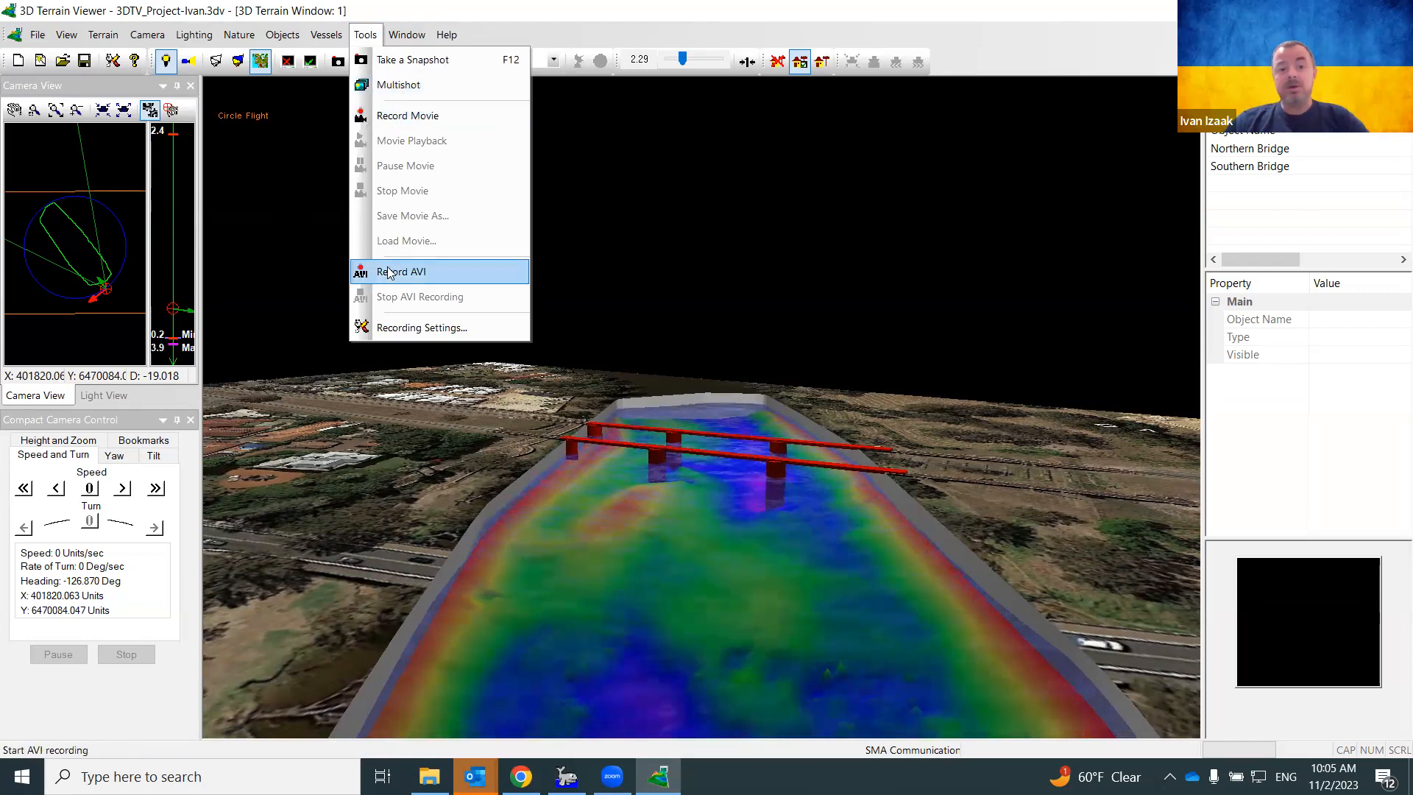
{"action": "left_click", "coordinate": [405, 330]}
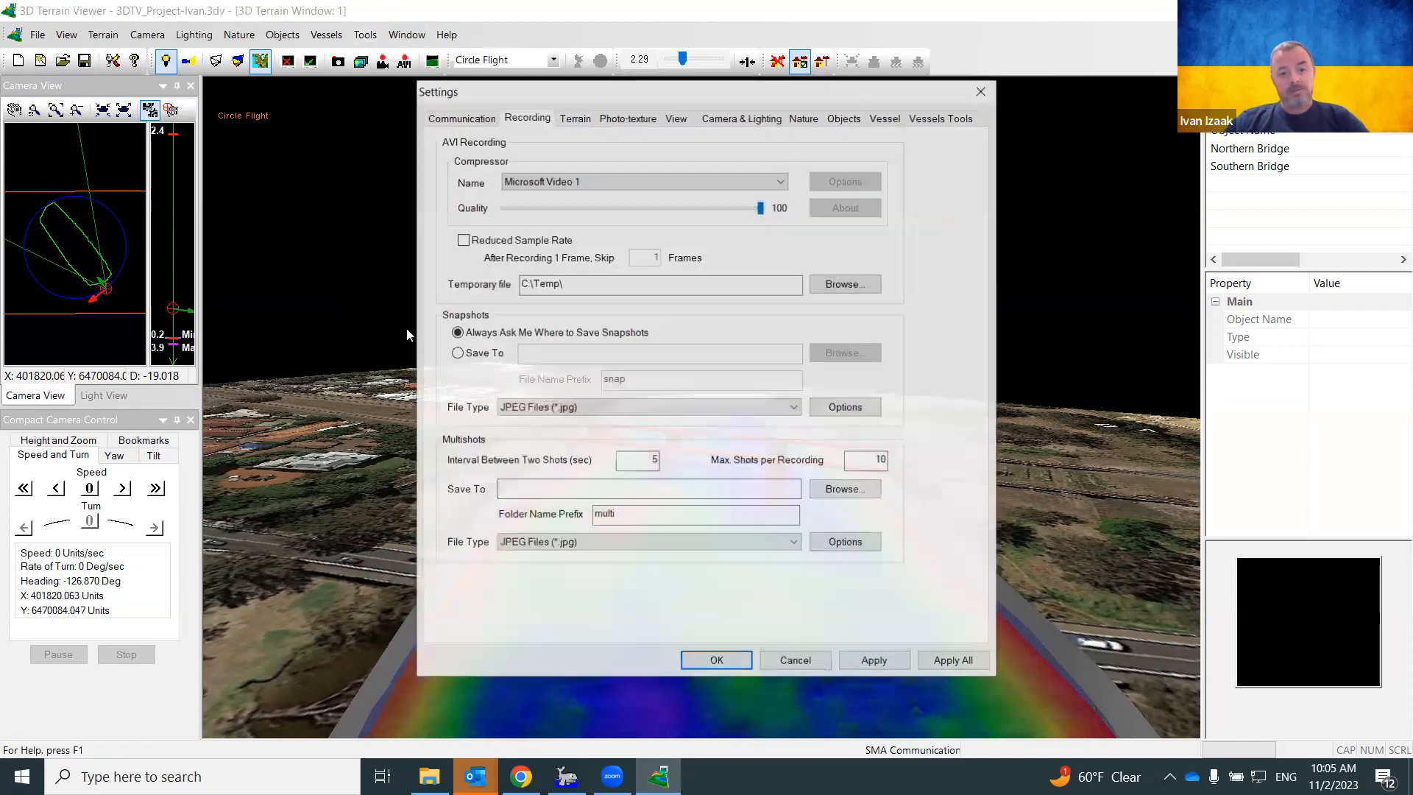
{"action": "left_click", "coordinate": [678, 184]}
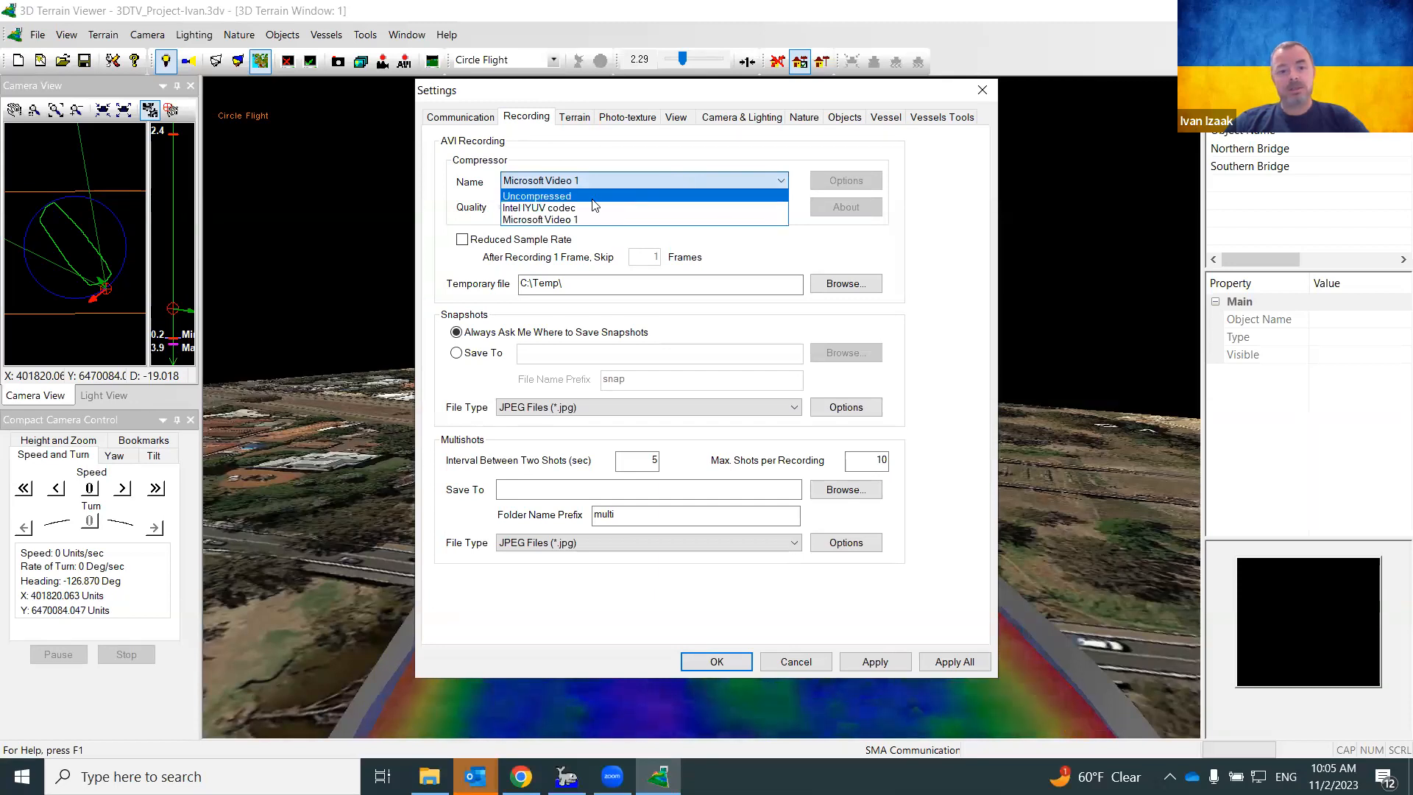
{"action": "left_click", "coordinate": [584, 220]}
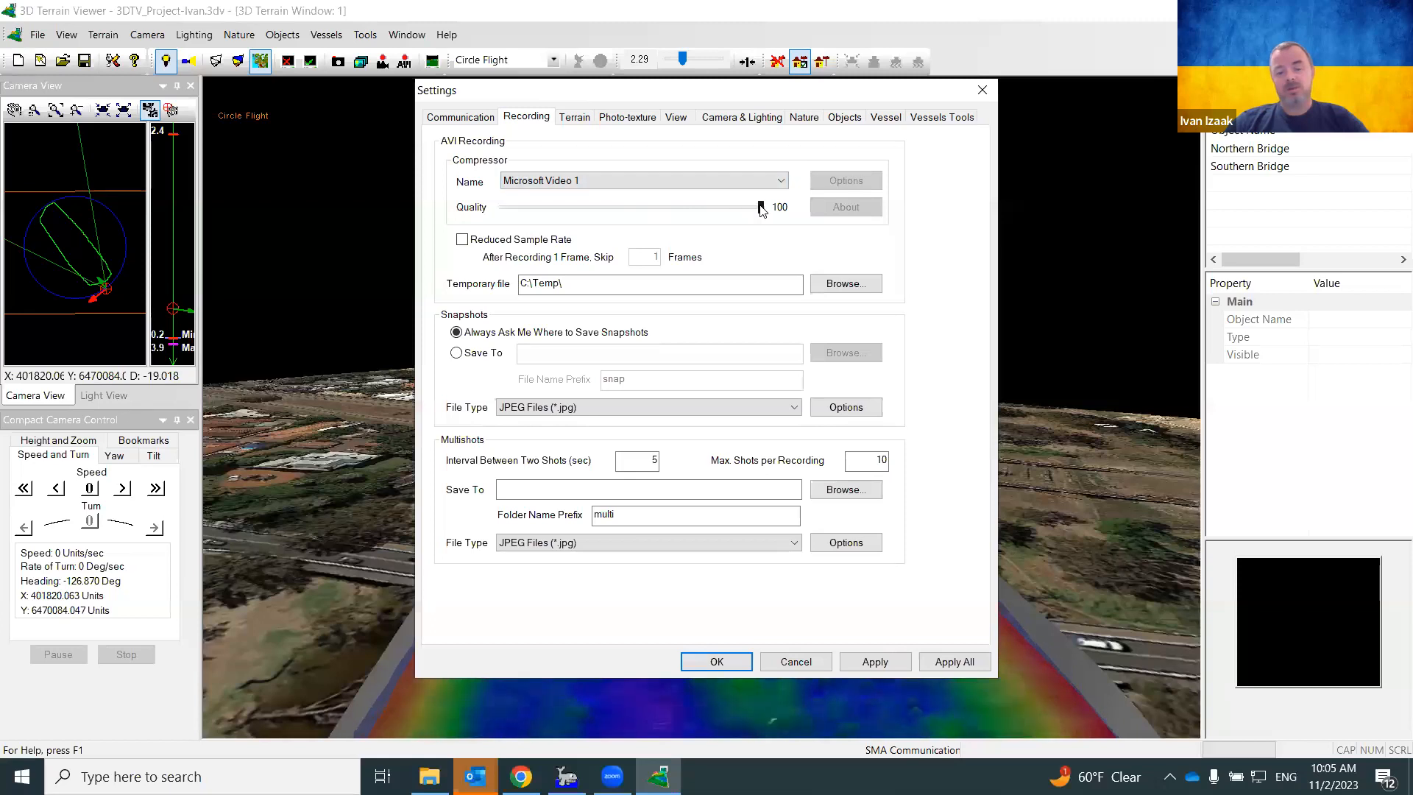
{"action": "left_click_drag", "start_coordinate": [761, 209], "coordinate": [710, 212]}
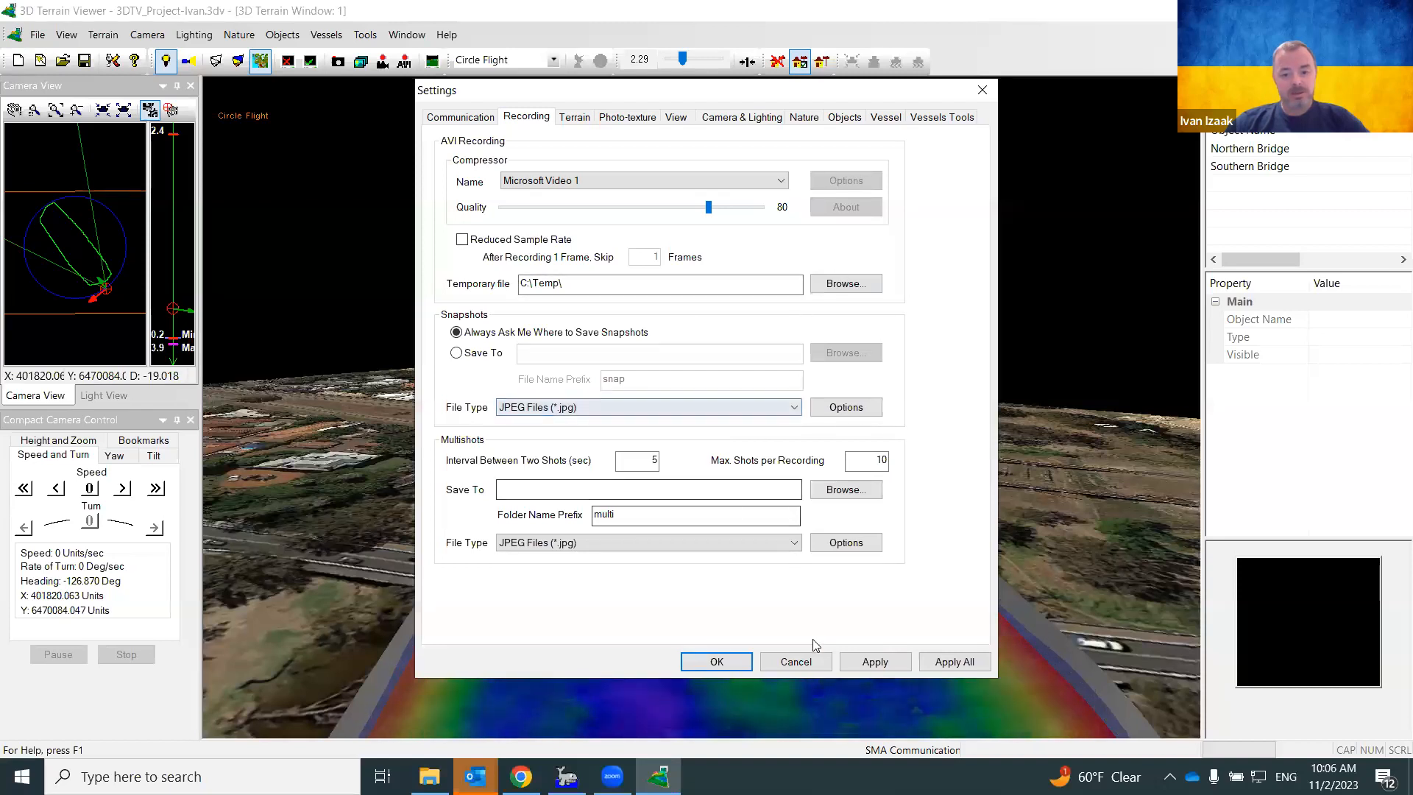
{"action": "left_click", "coordinate": [844, 666]}
{"action": "left_click", "coordinate": [741, 662]}
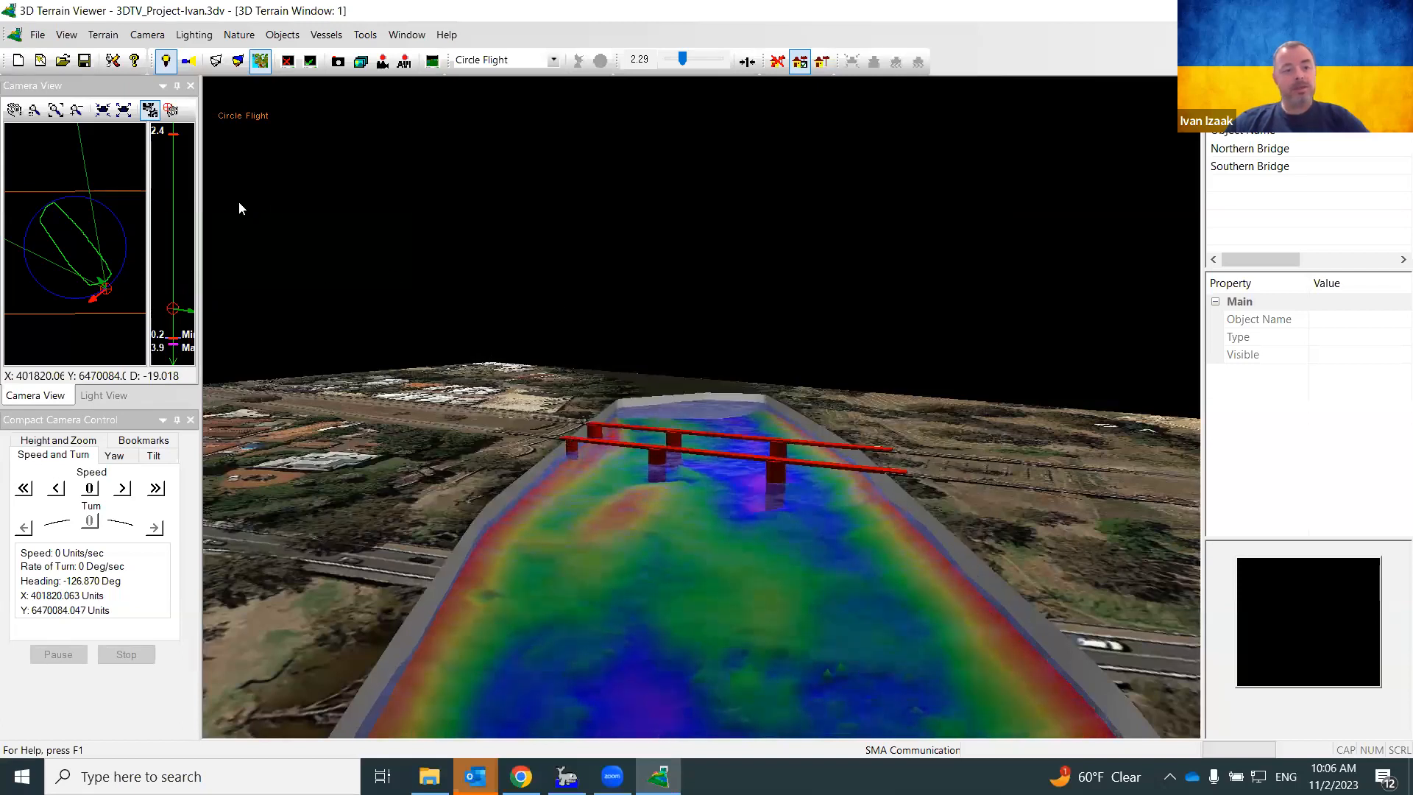
Start the circle flight and raise its speed to 3 units/sec
{"action": "left_click", "coordinate": [122, 489]}
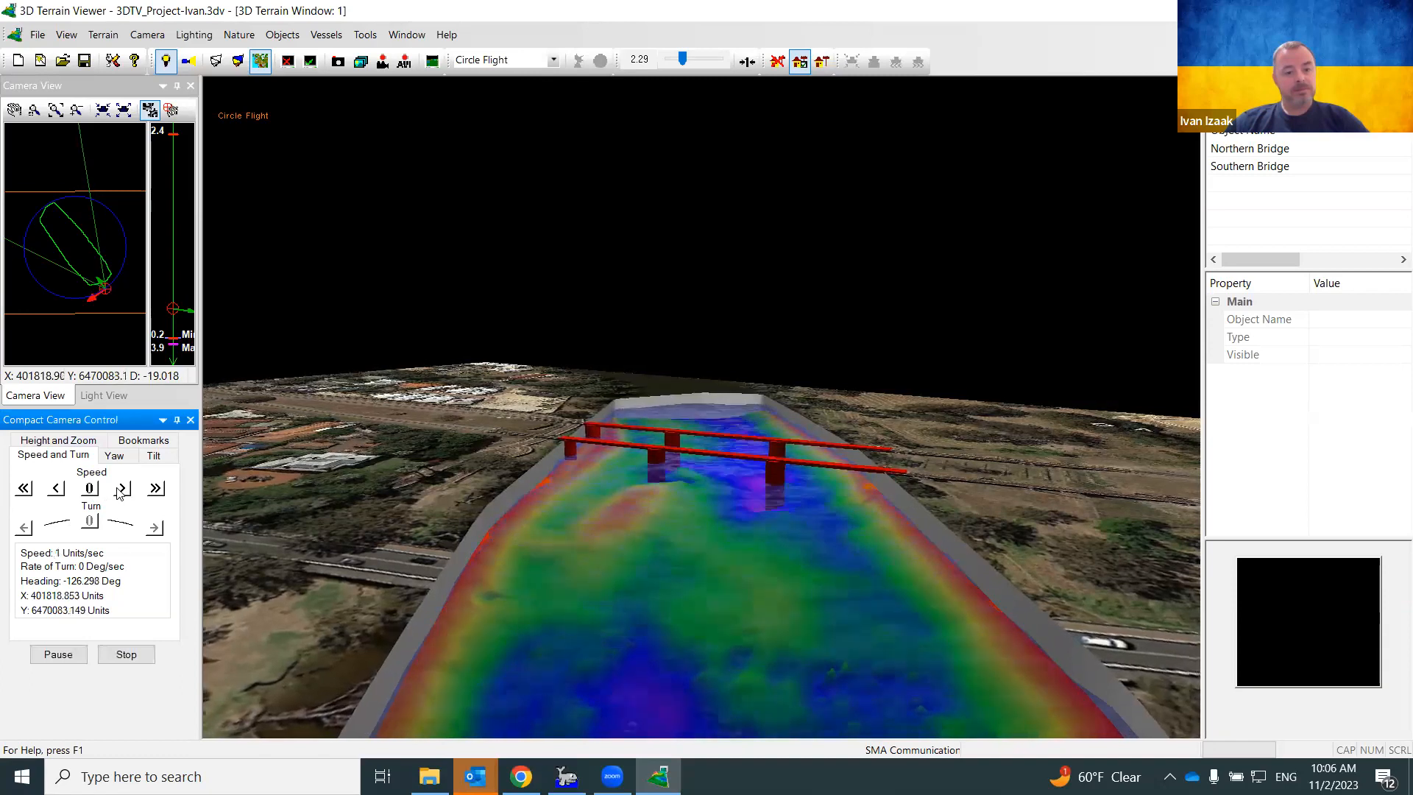
{"action": "left_click", "coordinate": [126, 493]}
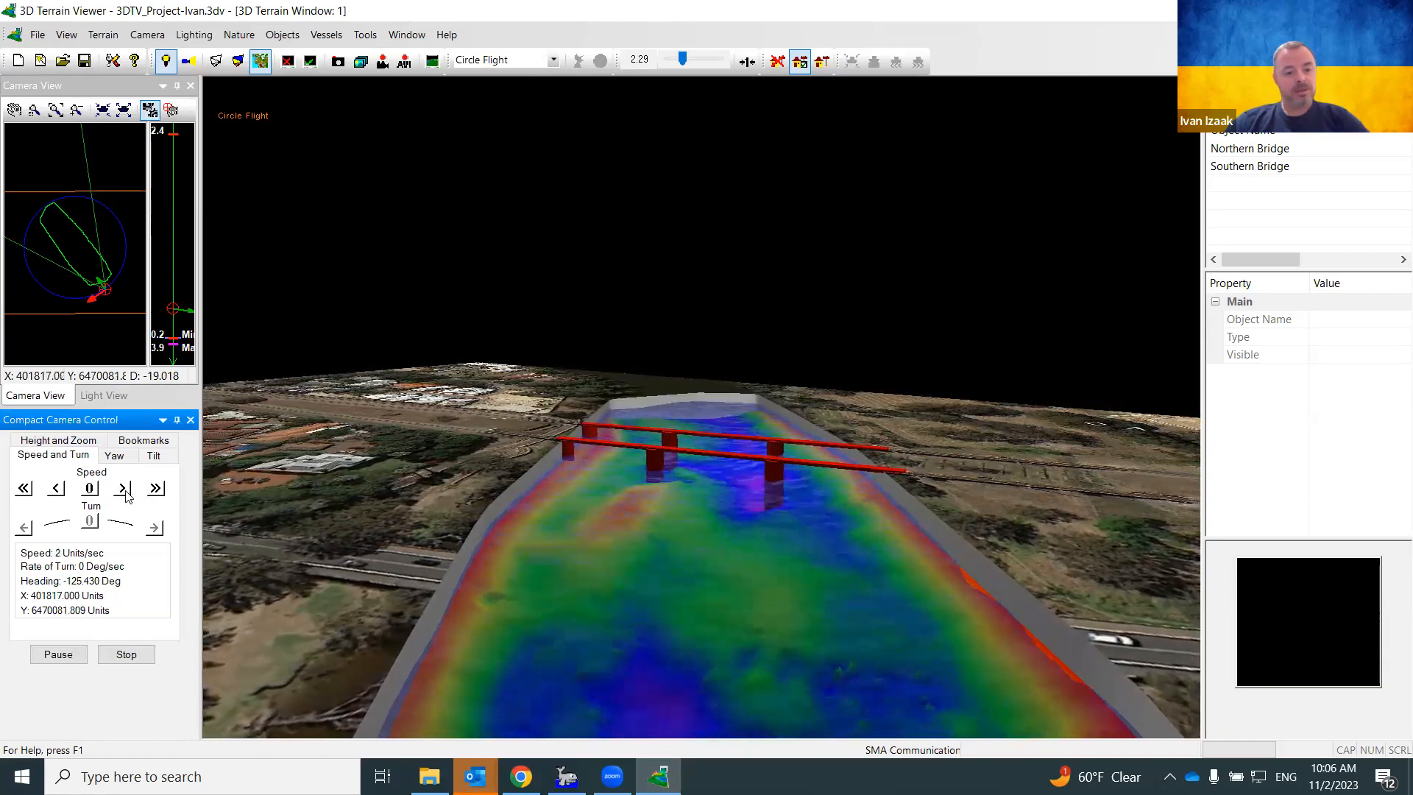
{"action": "left_click", "coordinate": [123, 490]}
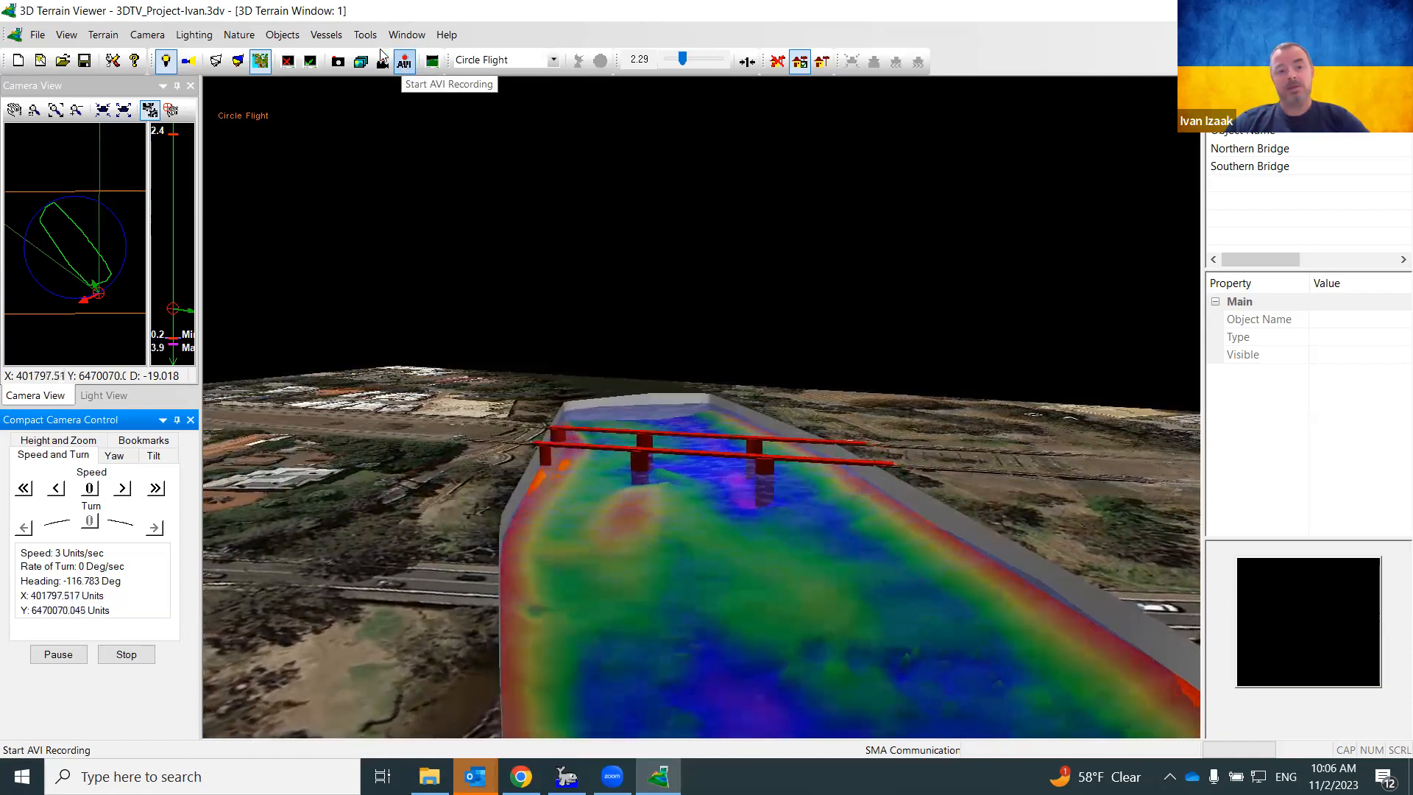
Start recording the flight as AVI video and raise the speed to 13 units/sec
{"action": "left_click", "coordinate": [362, 37]}
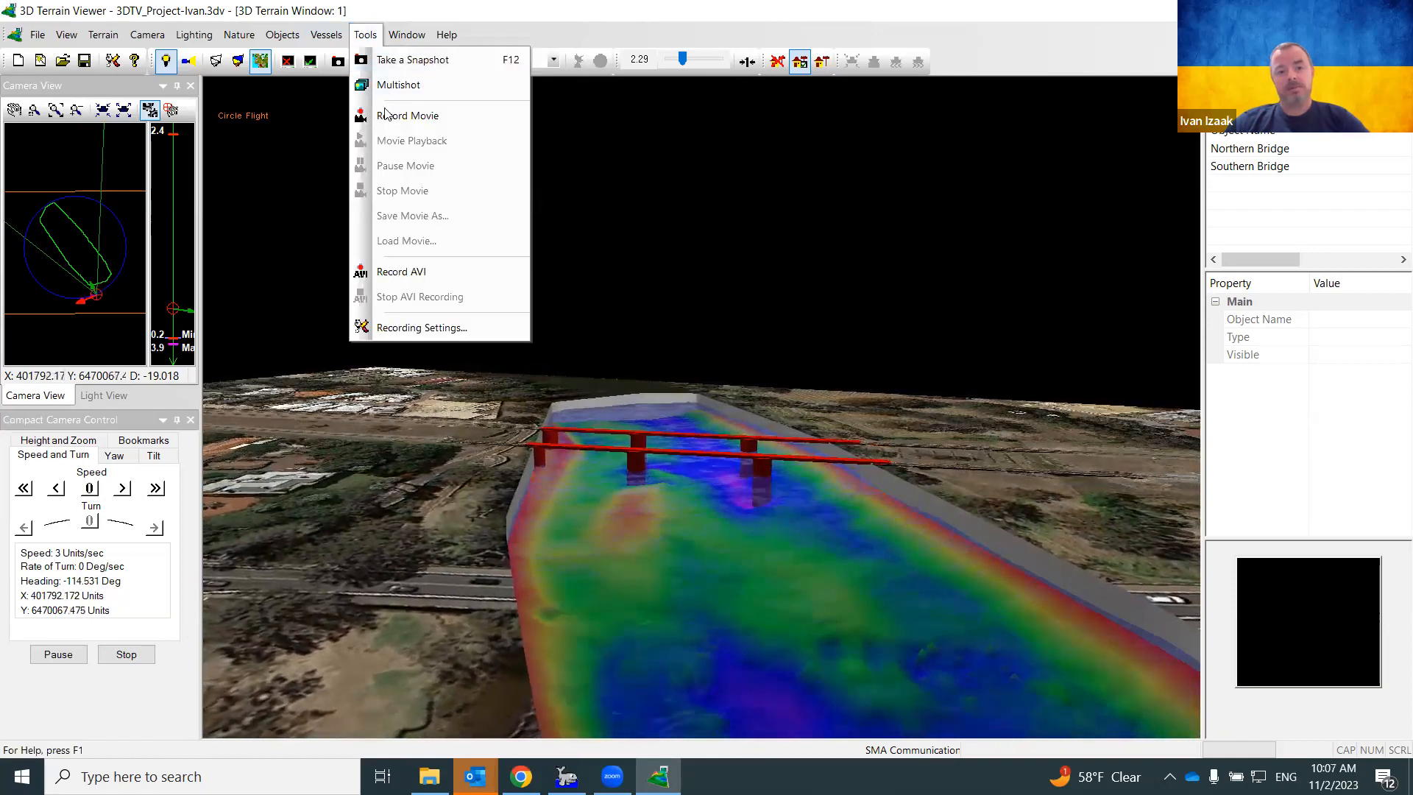
{"action": "left_click", "coordinate": [396, 272]}
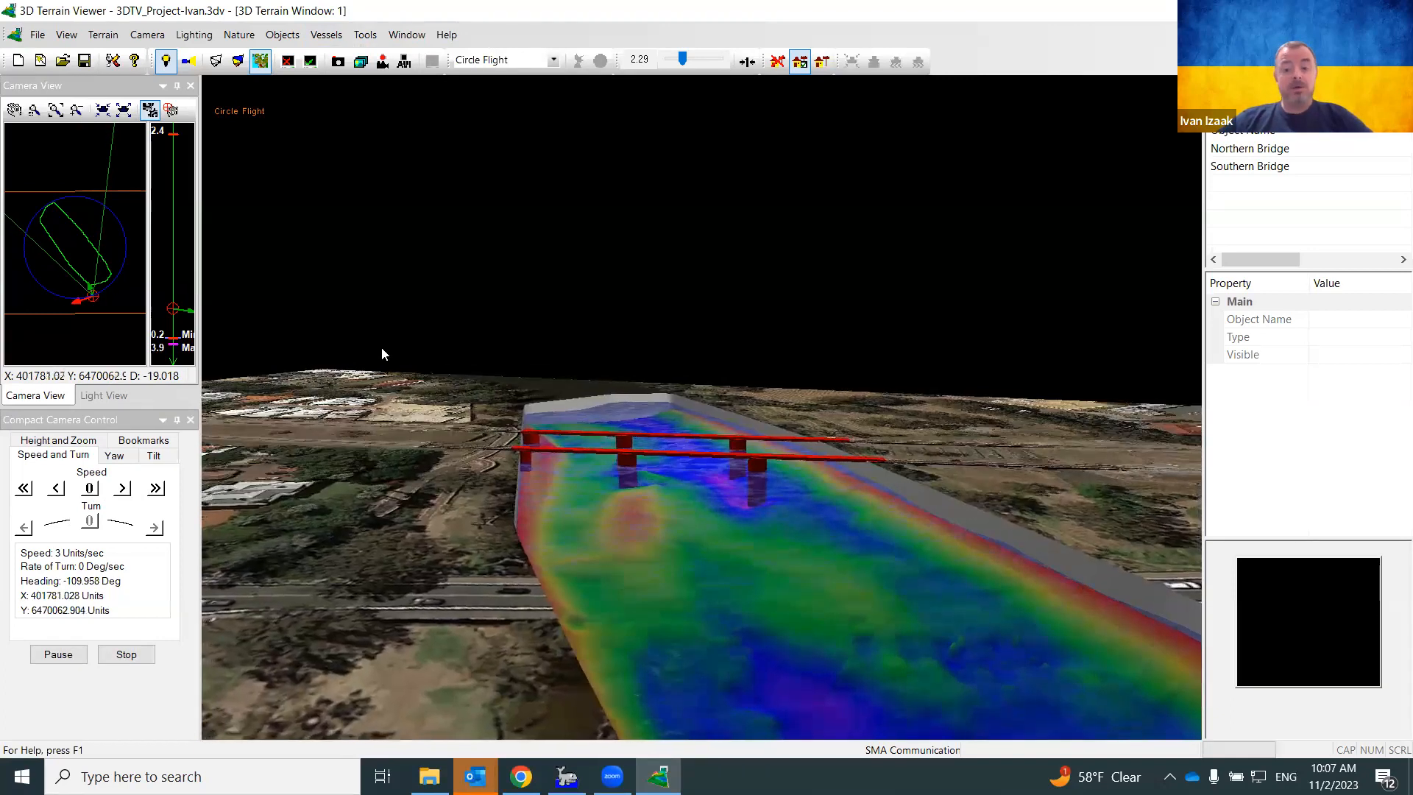
{"action": "left_click", "coordinate": [156, 490]}
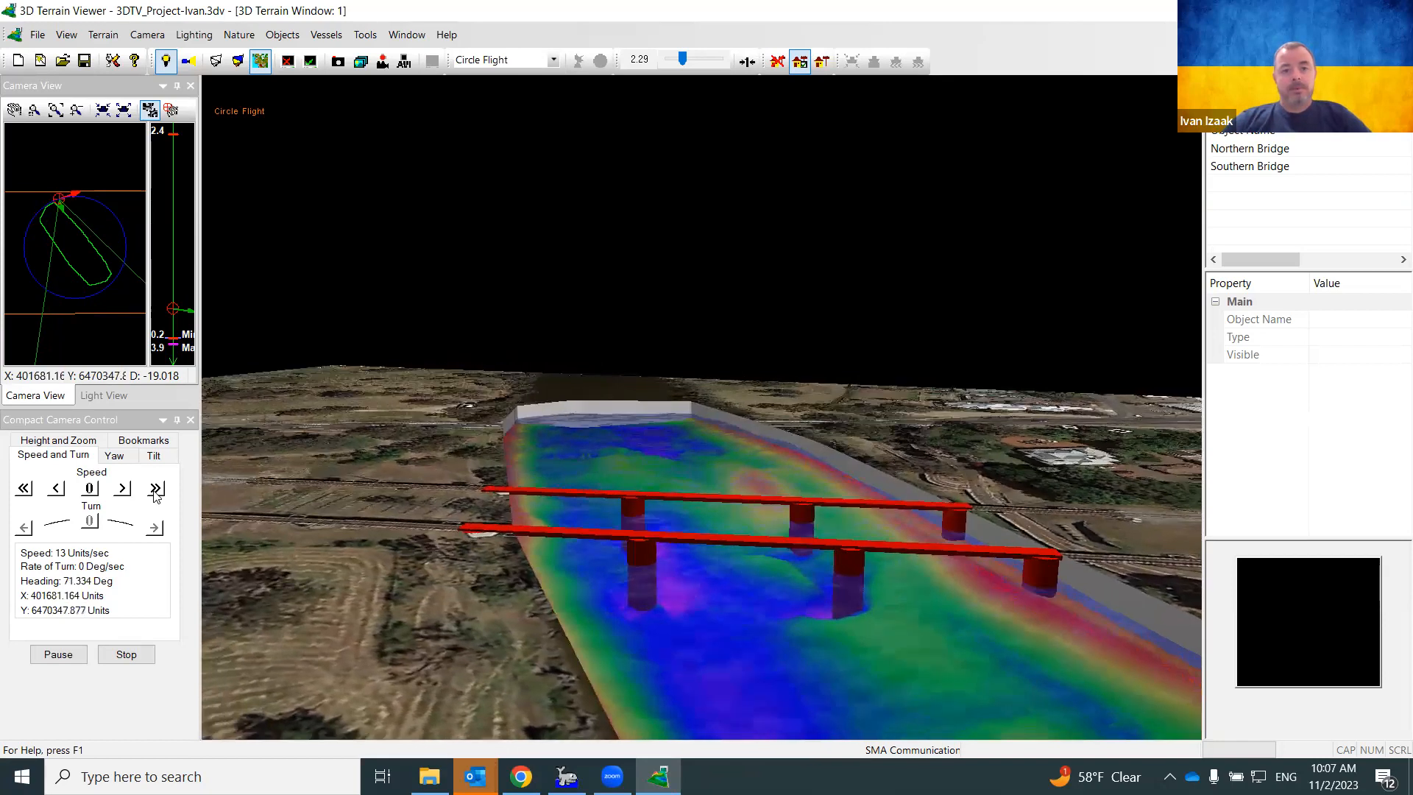
Stop AVI recording and save the video to the Desktop as ShortBridgeFlight
{"action": "left_click", "coordinate": [403, 63]}
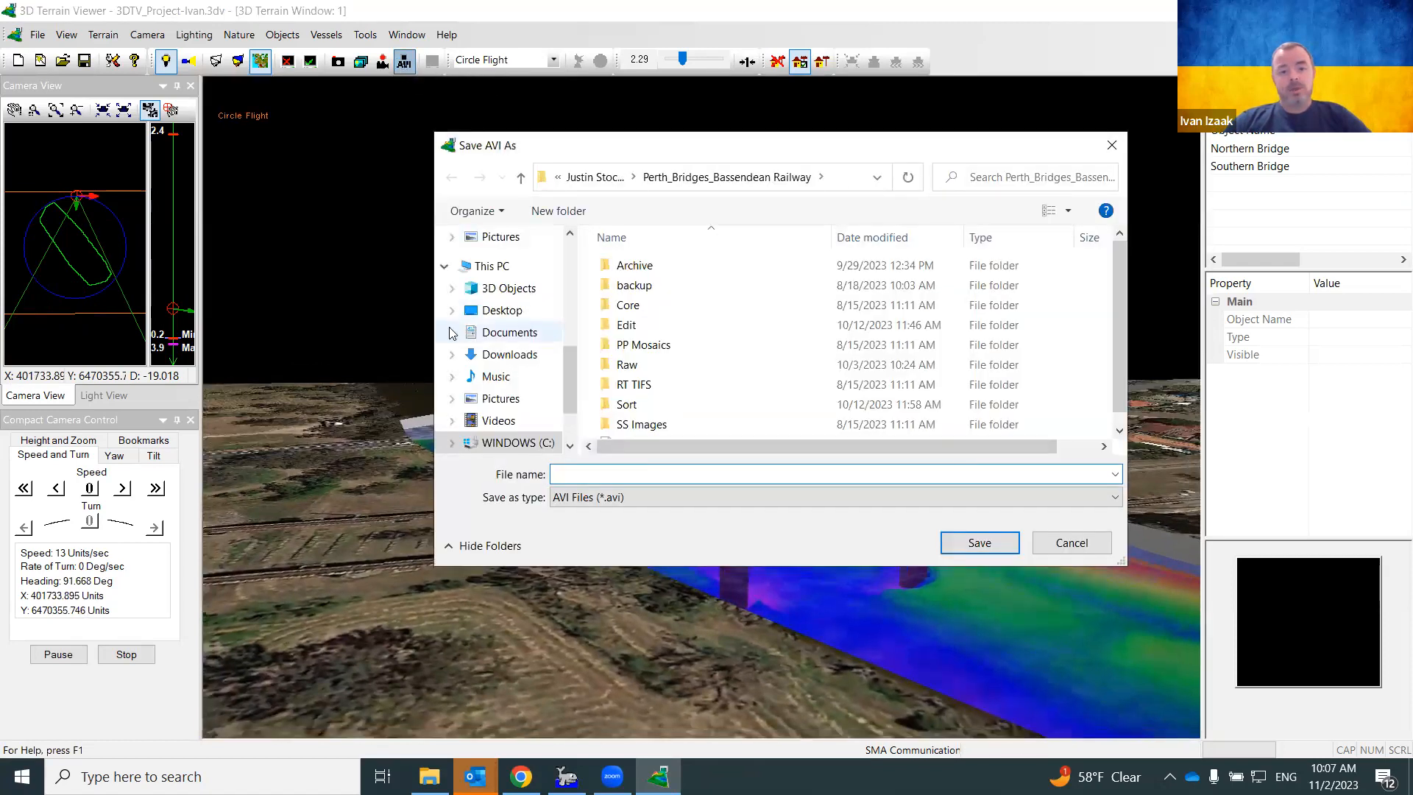
{"action": "left_click", "coordinate": [498, 312]}
{"action": "left_click", "coordinate": [621, 474]}
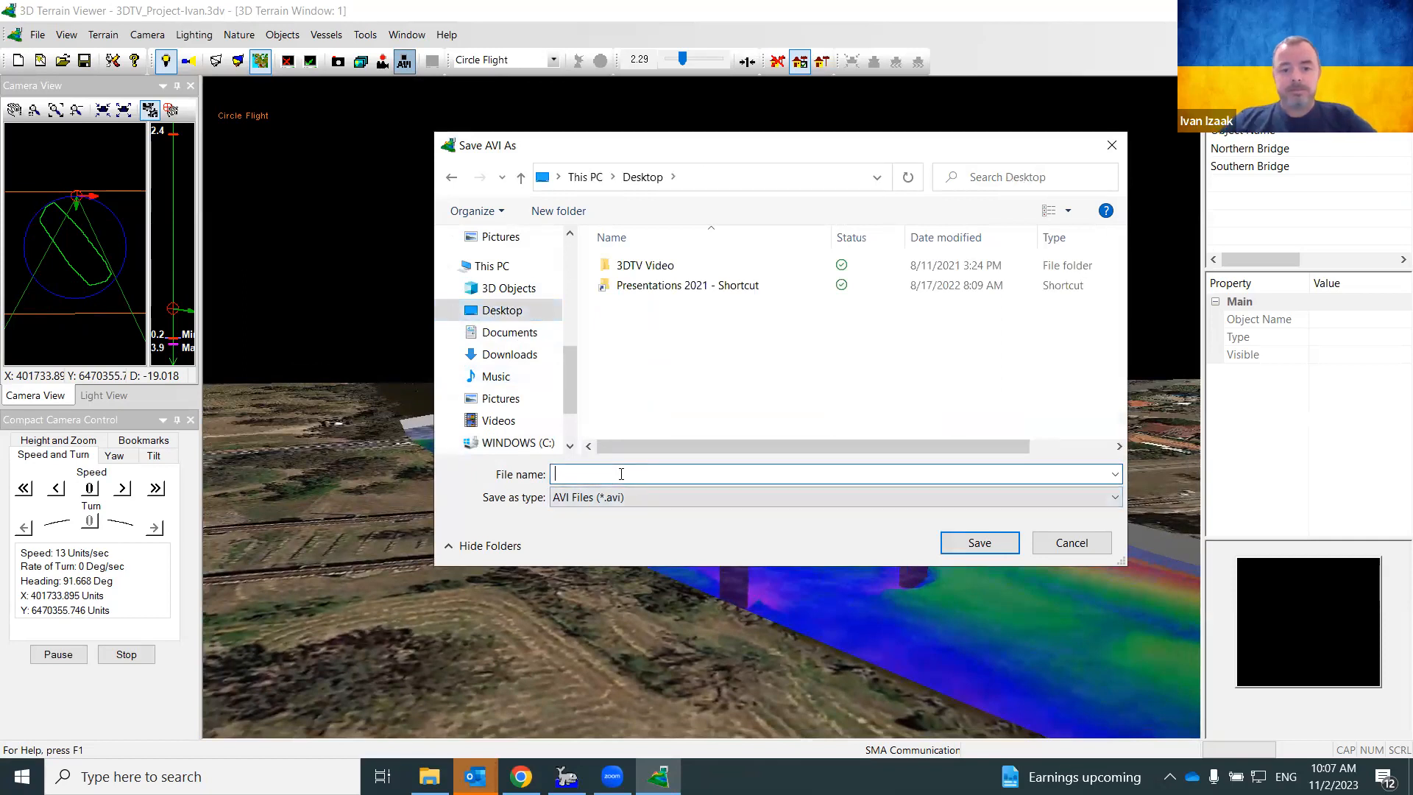
{"action": "type", "text": "Short"}
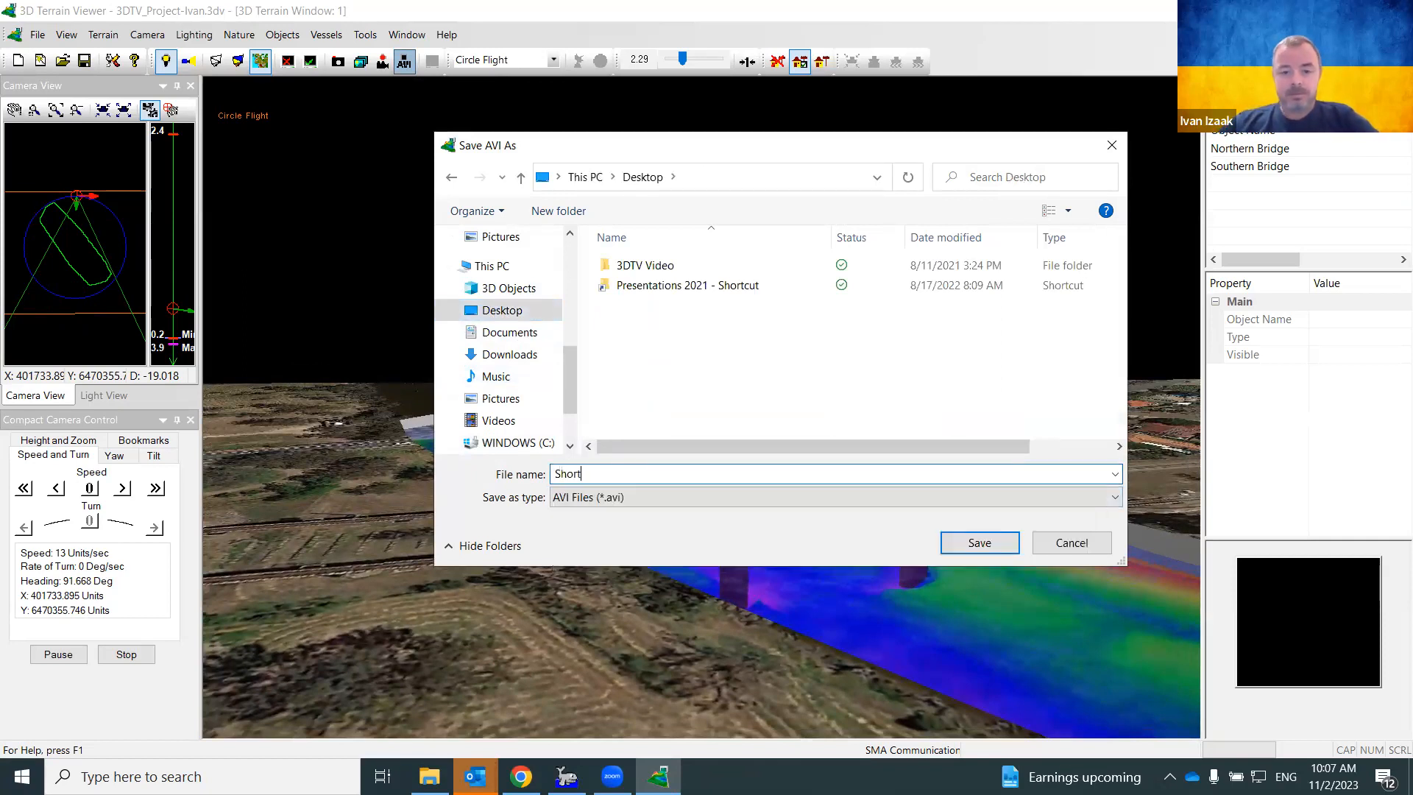
{"action": "type", "text": "BridgeFlight"}
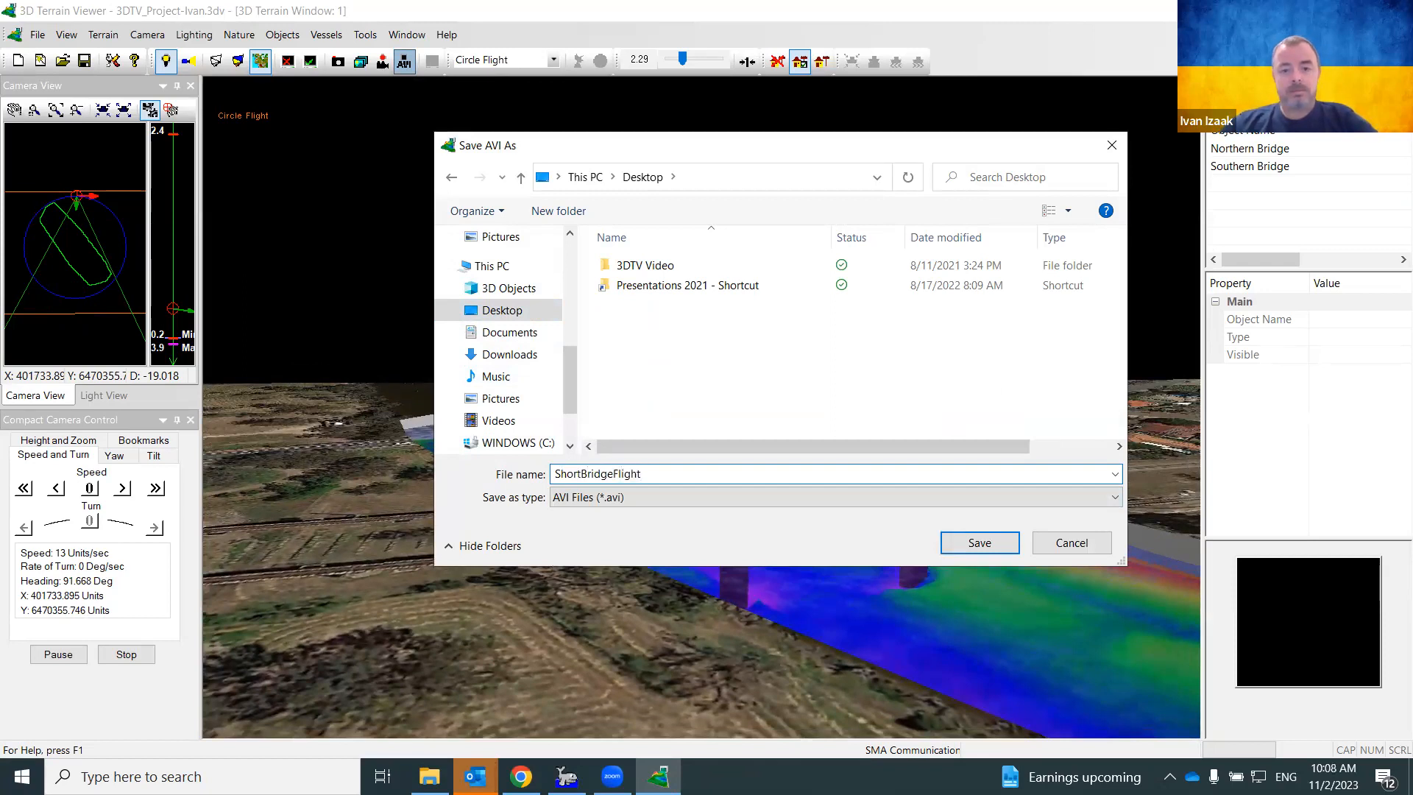
{"action": "key", "text": "Return"}
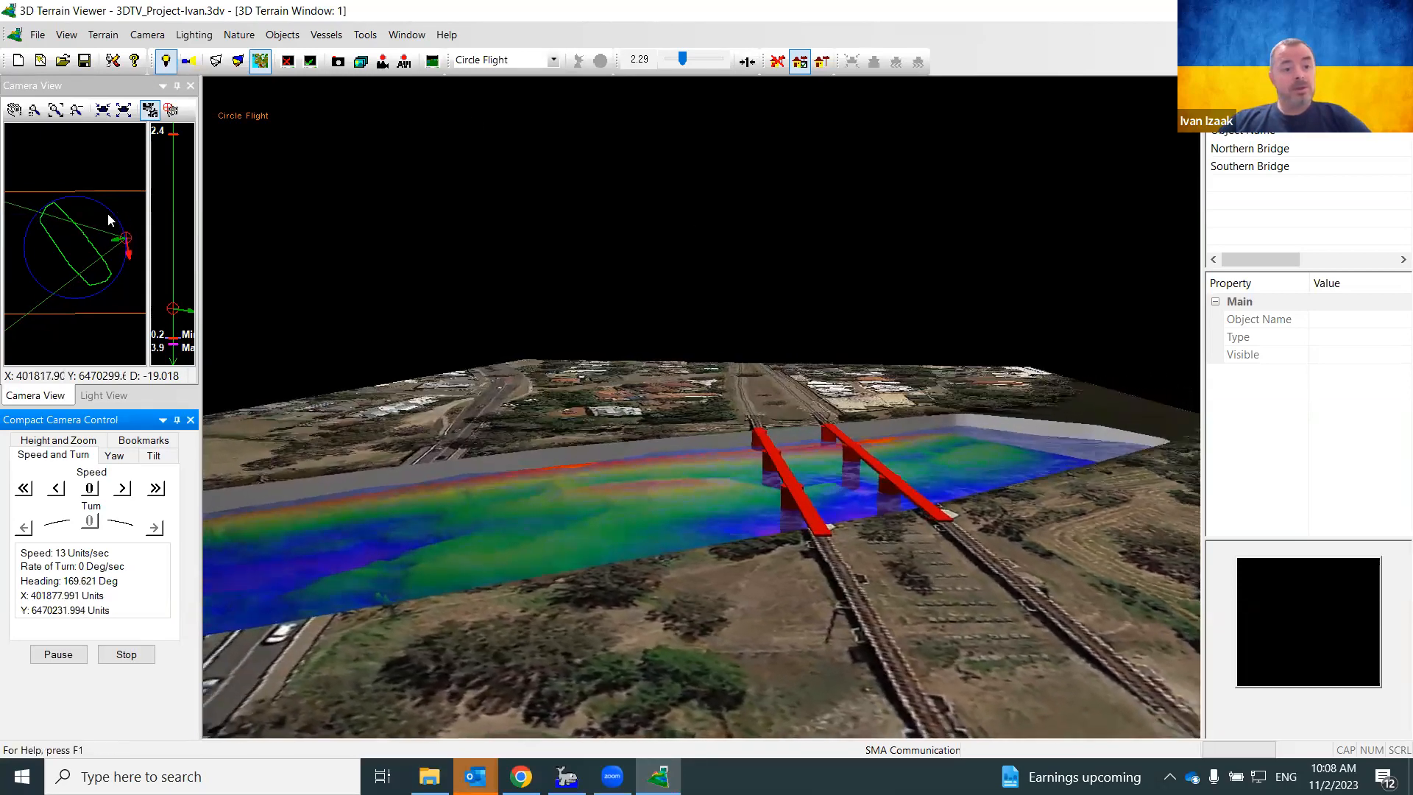
Set flight speed to 0, close the viewer with Alt+F4, and decline saving changes
{"action": "left_click", "coordinate": [90, 488]}
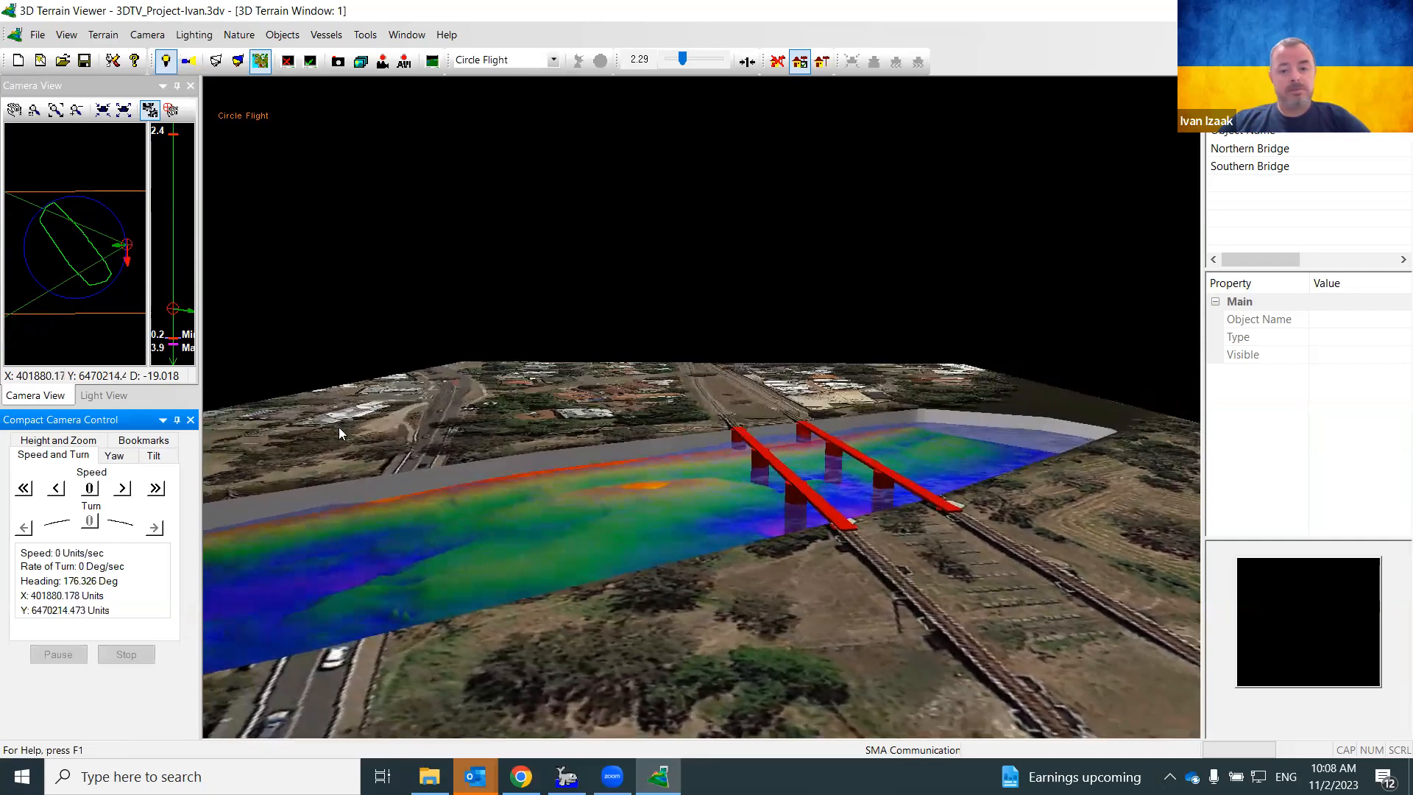
{"action": "key", "text": "alt+F4"}
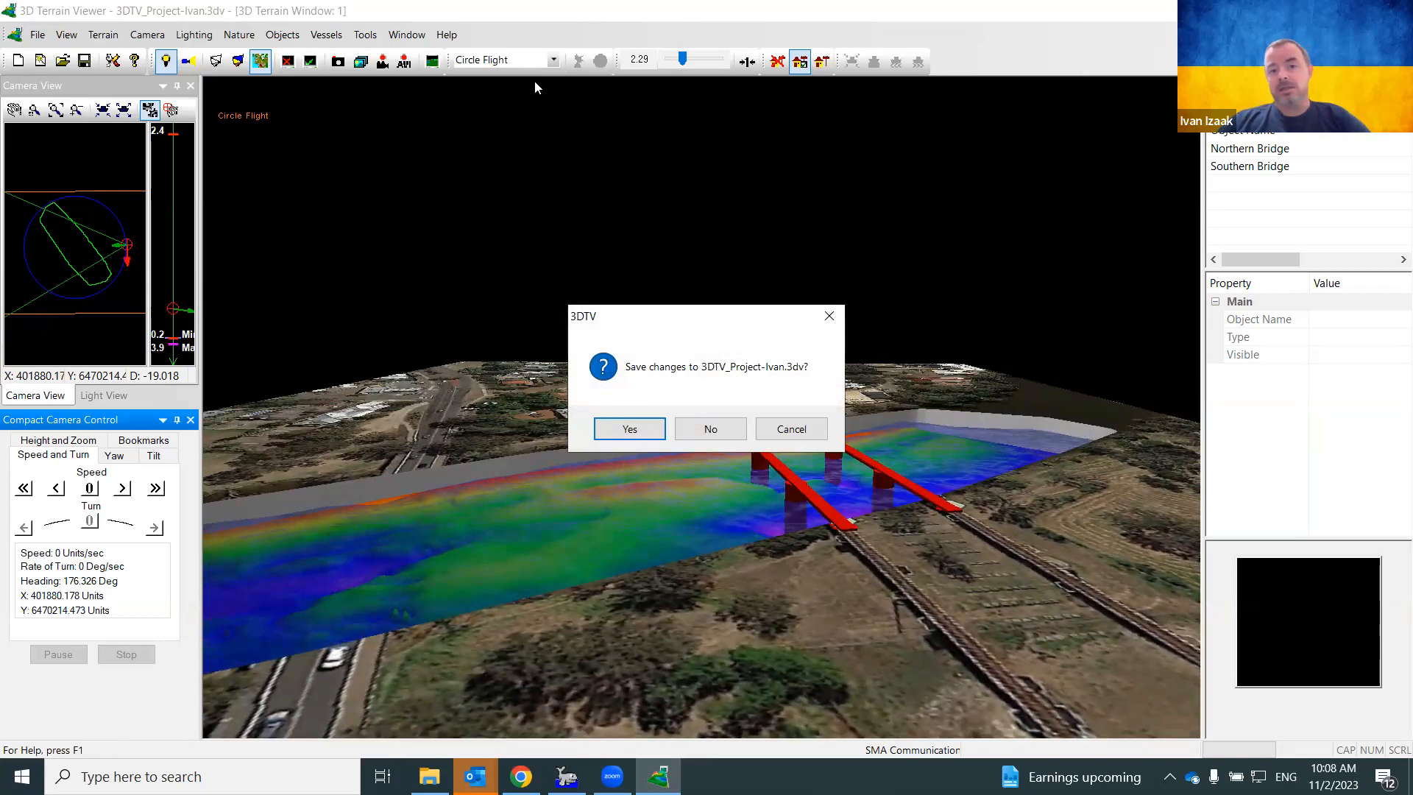
{"action": "left_click", "coordinate": [705, 429]}
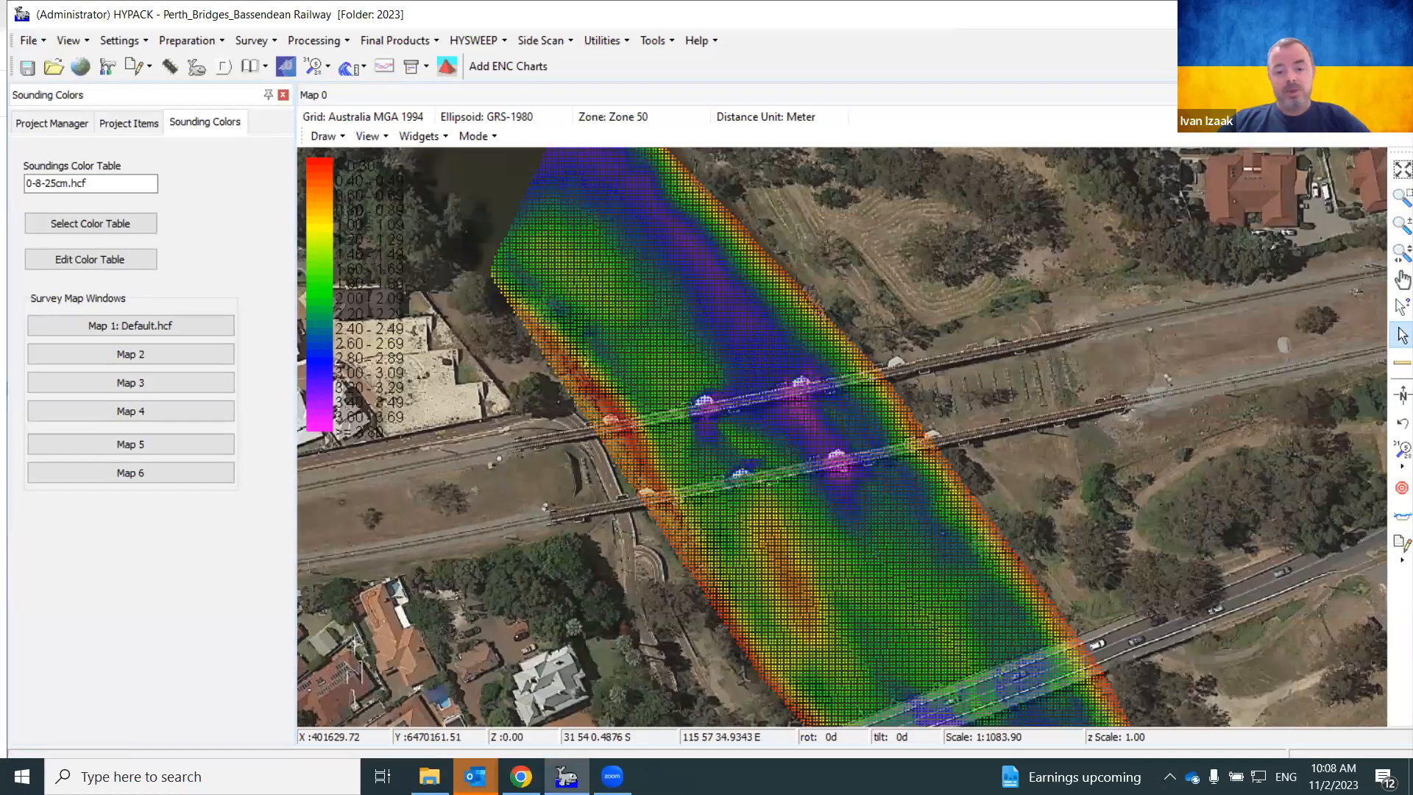
From the desktop, open ShortBridgeFlight.avi in Windows Media Player
{"action": "left_click", "coordinate": [521, 776]}
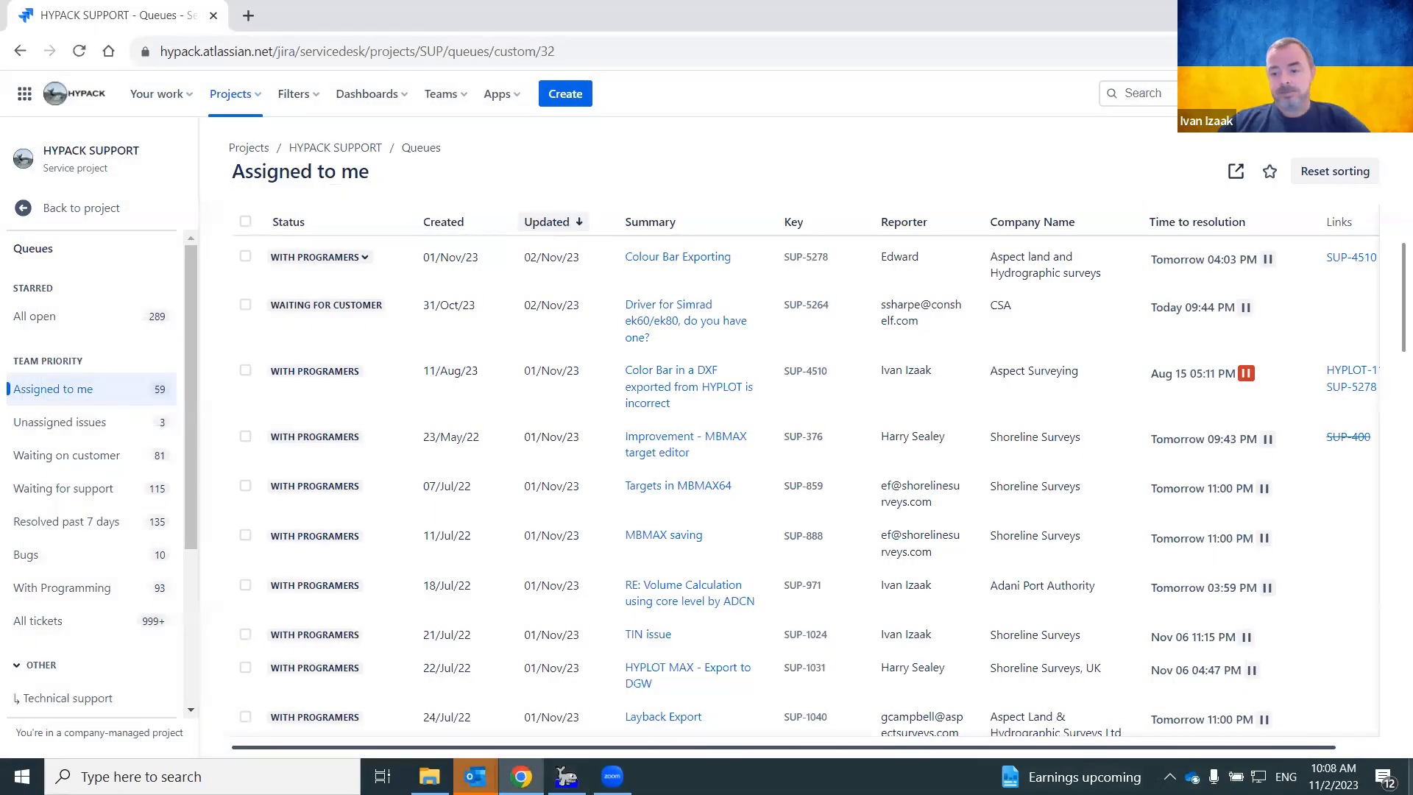
{"action": "key", "text": "super+d"}
{"action": "double_click", "coordinate": [260, 485]}
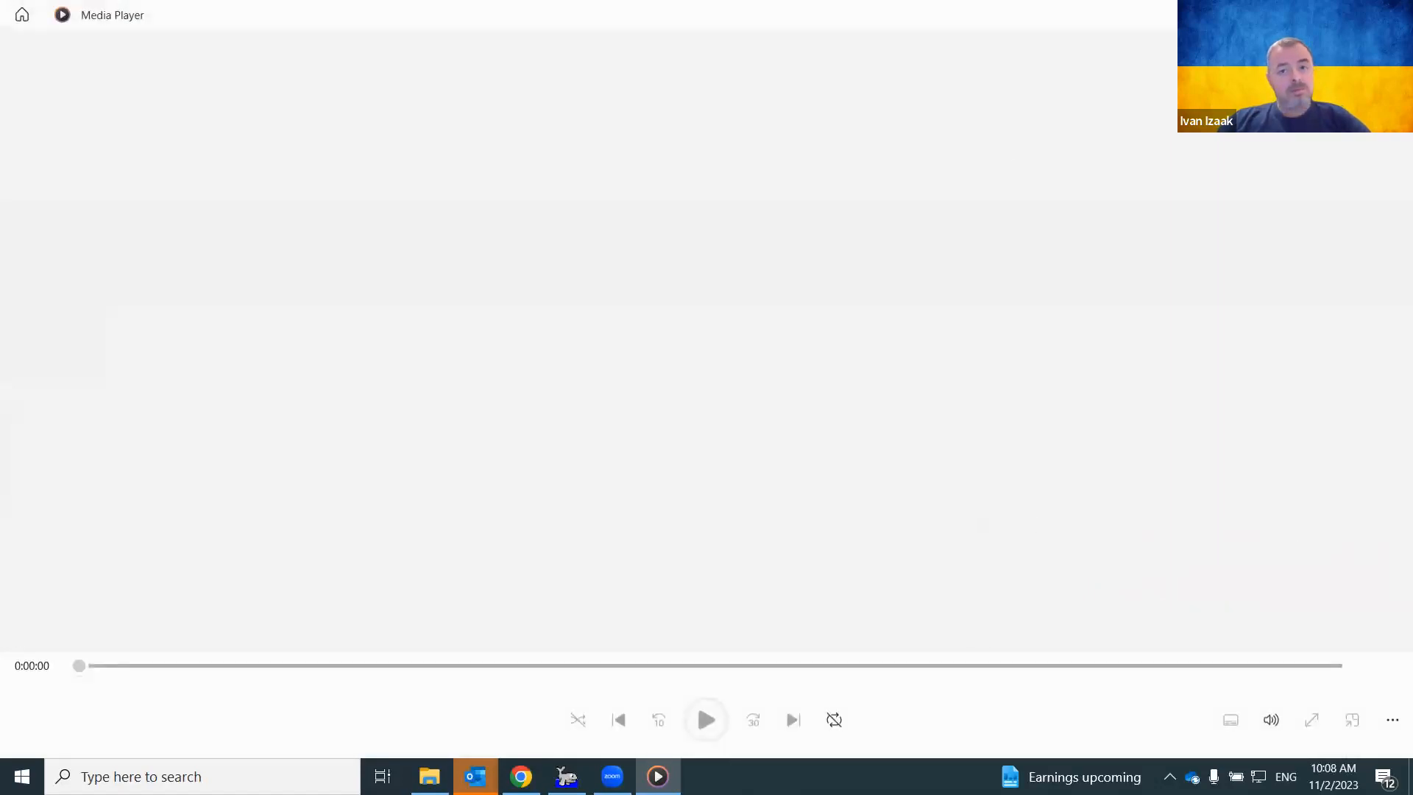
Close Media Player and return to the HYPACK survey map of the Perth bridges
{"action": "key", "text": "alt+F4"}
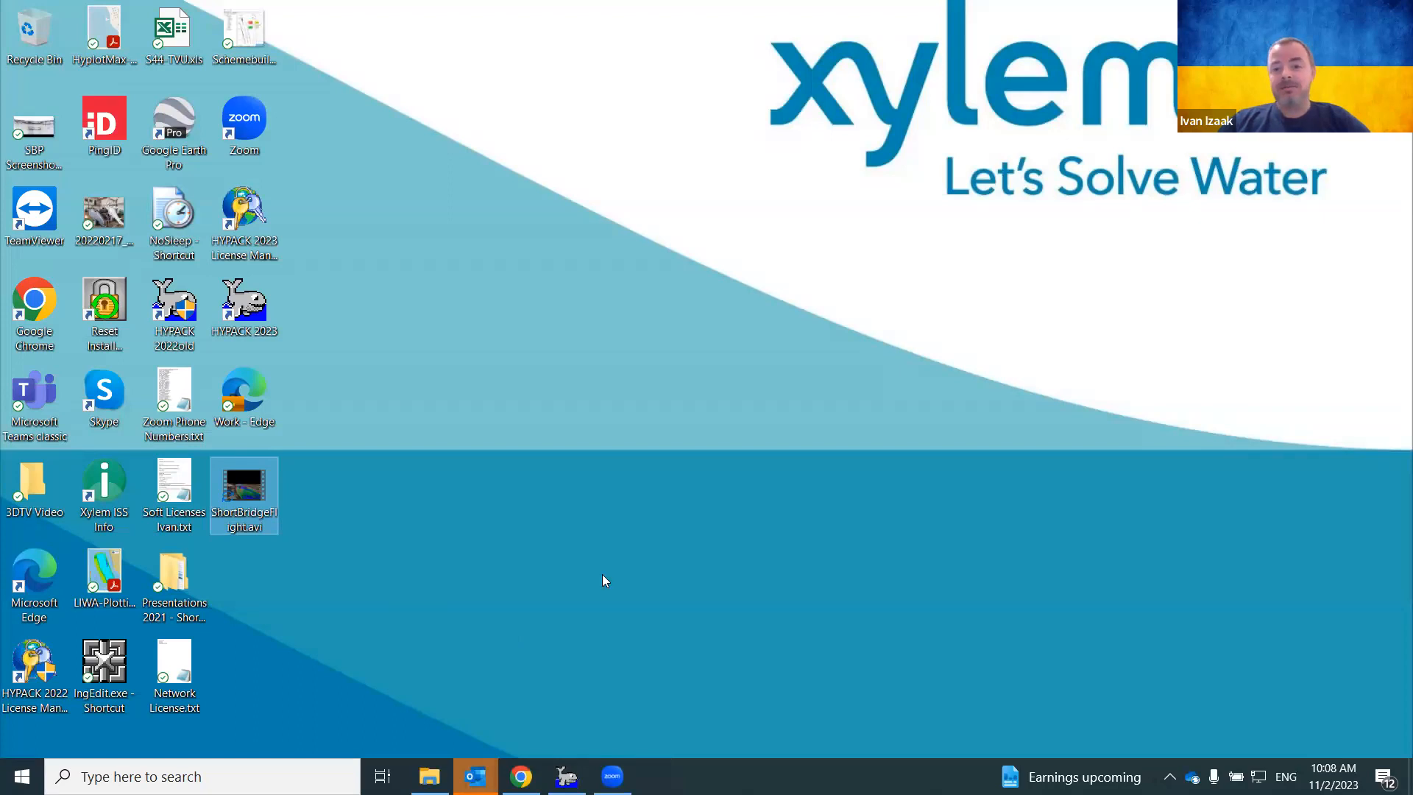
{"action": "key", "text": "alt+Tab"}
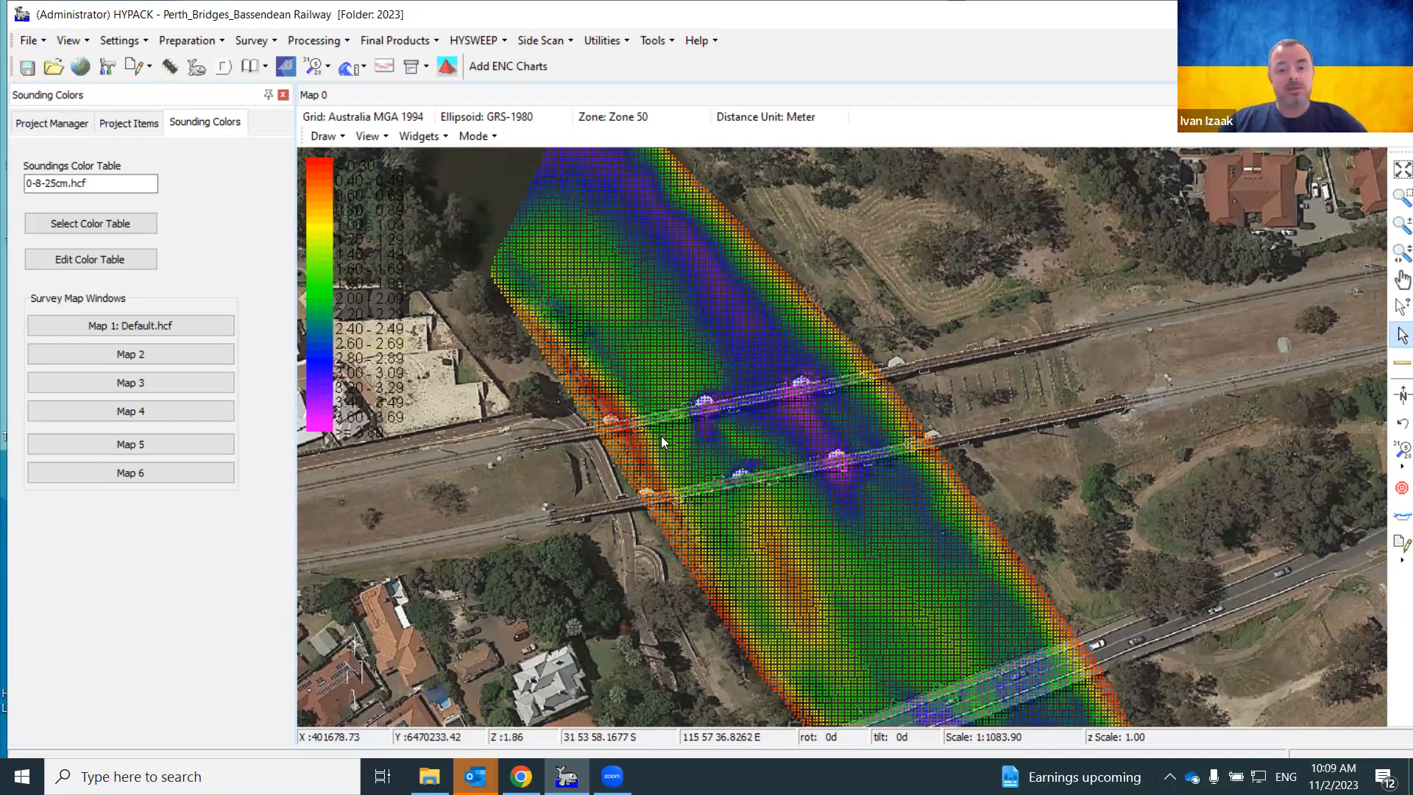
In Project Items, show BridgeOutline.lnw and Bridge_Pillars.lnw and hide the Bassendean.tif backdrop
{"action": "left_click", "coordinate": [129, 125]}
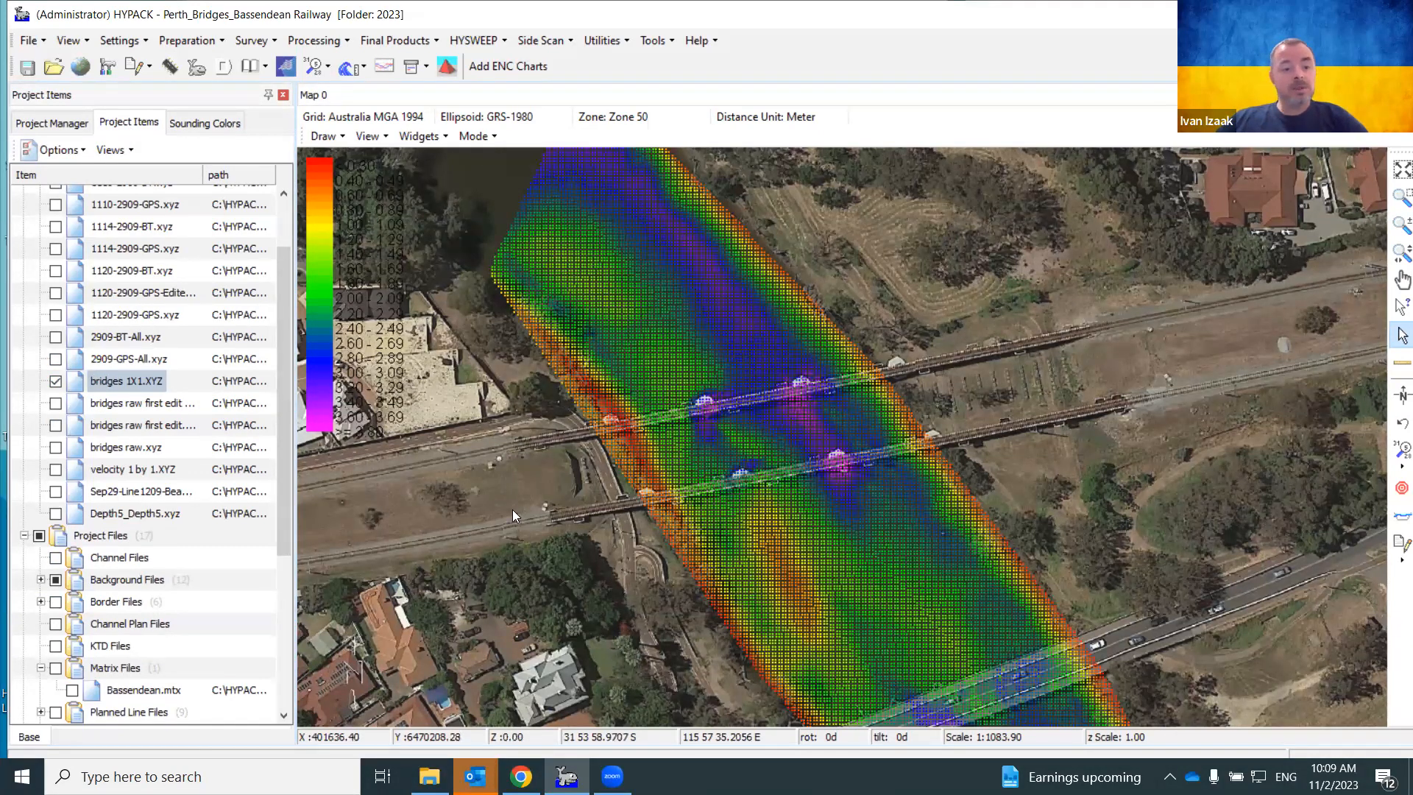
{"action": "scroll", "coordinate": [98, 597], "scroll_direction": "down", "scroll_amount": 3}
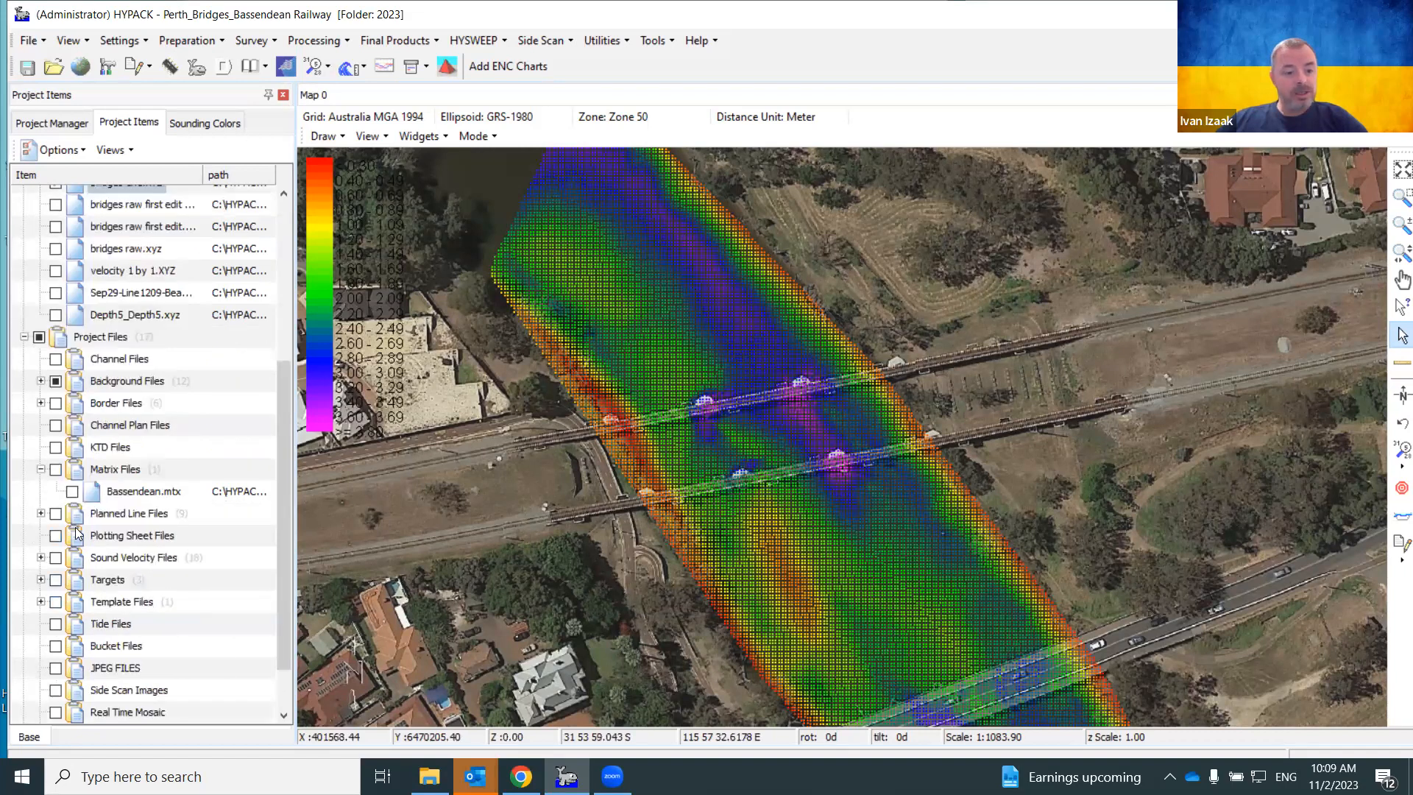
{"action": "left_click", "coordinate": [40, 514]}
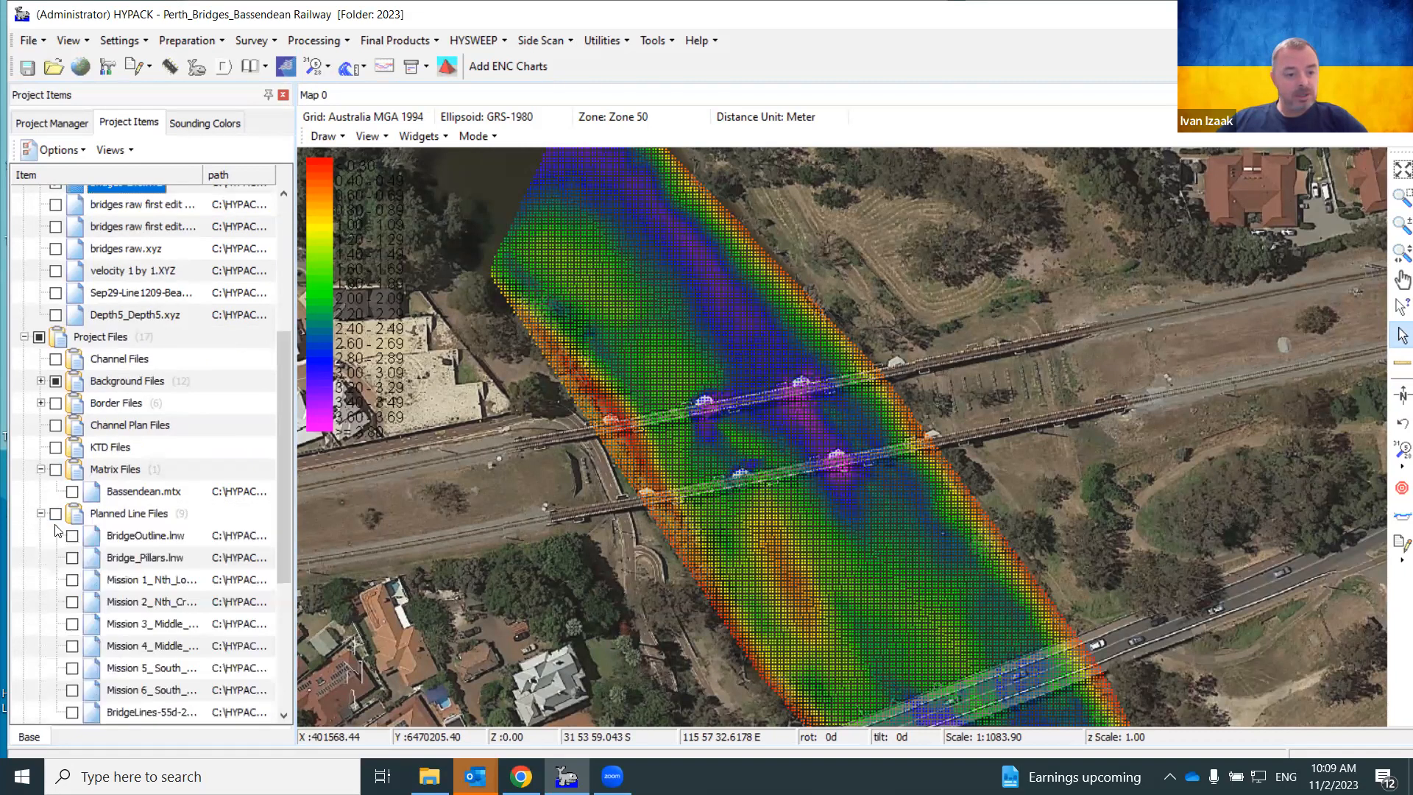
{"action": "left_click", "coordinate": [72, 535]}
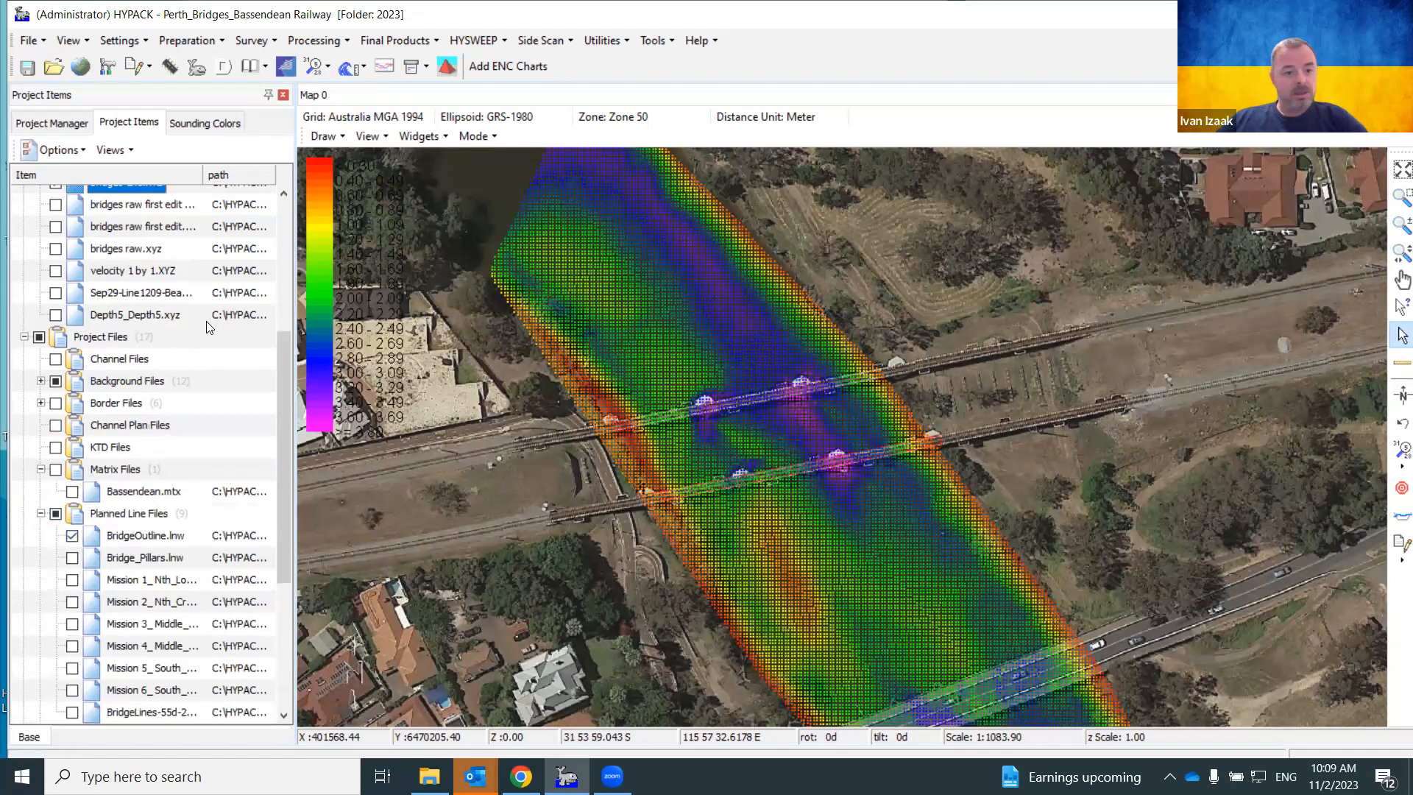
{"action": "left_click", "coordinate": [40, 380]}
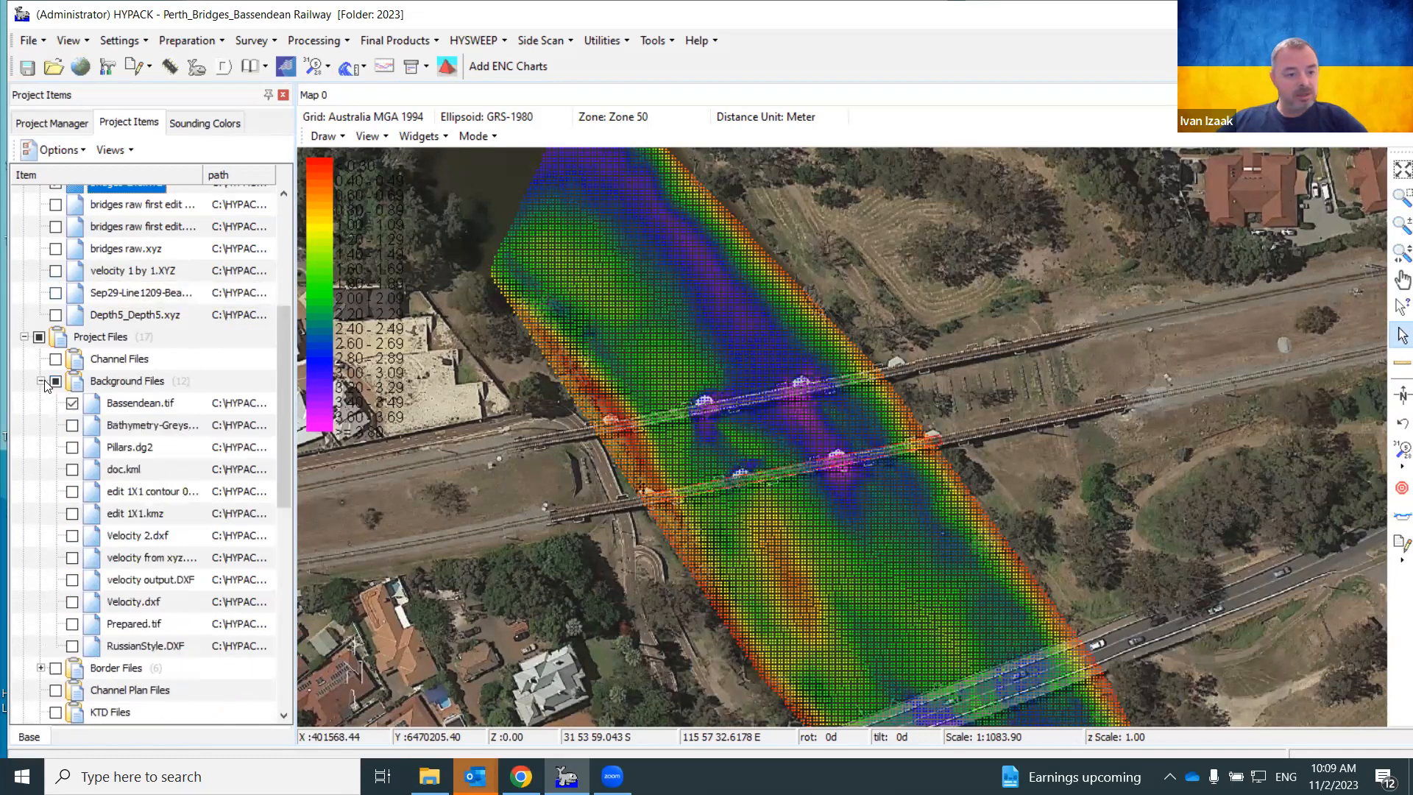
{"action": "left_click", "coordinate": [72, 403]}
{"action": "scroll", "coordinate": [783, 534], "scroll_direction": "up", "scroll_amount": 1}
{"action": "scroll", "coordinate": [809, 445], "scroll_direction": "up", "scroll_amount": 1}
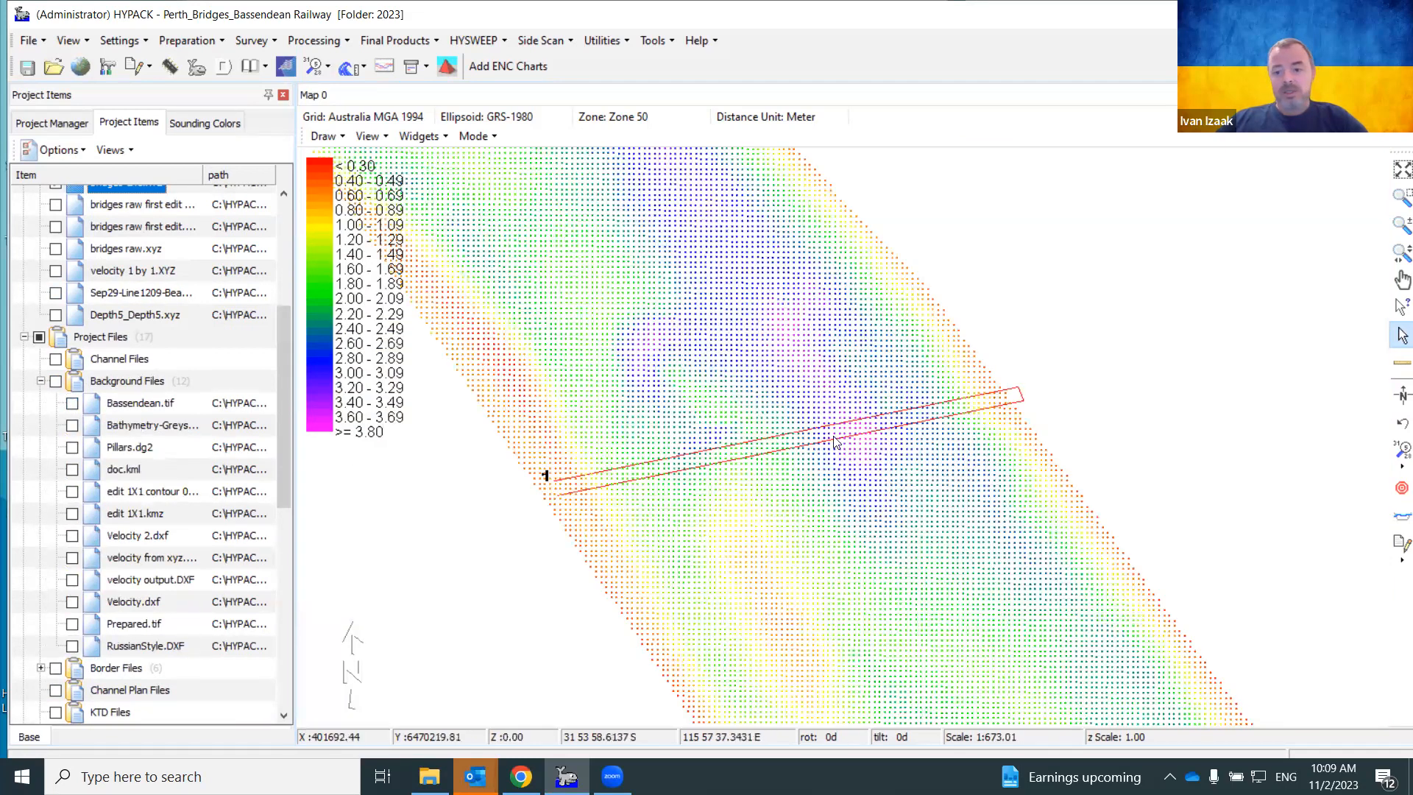
{"action": "scroll", "coordinate": [92, 515], "scroll_direction": "down", "scroll_amount": 3}
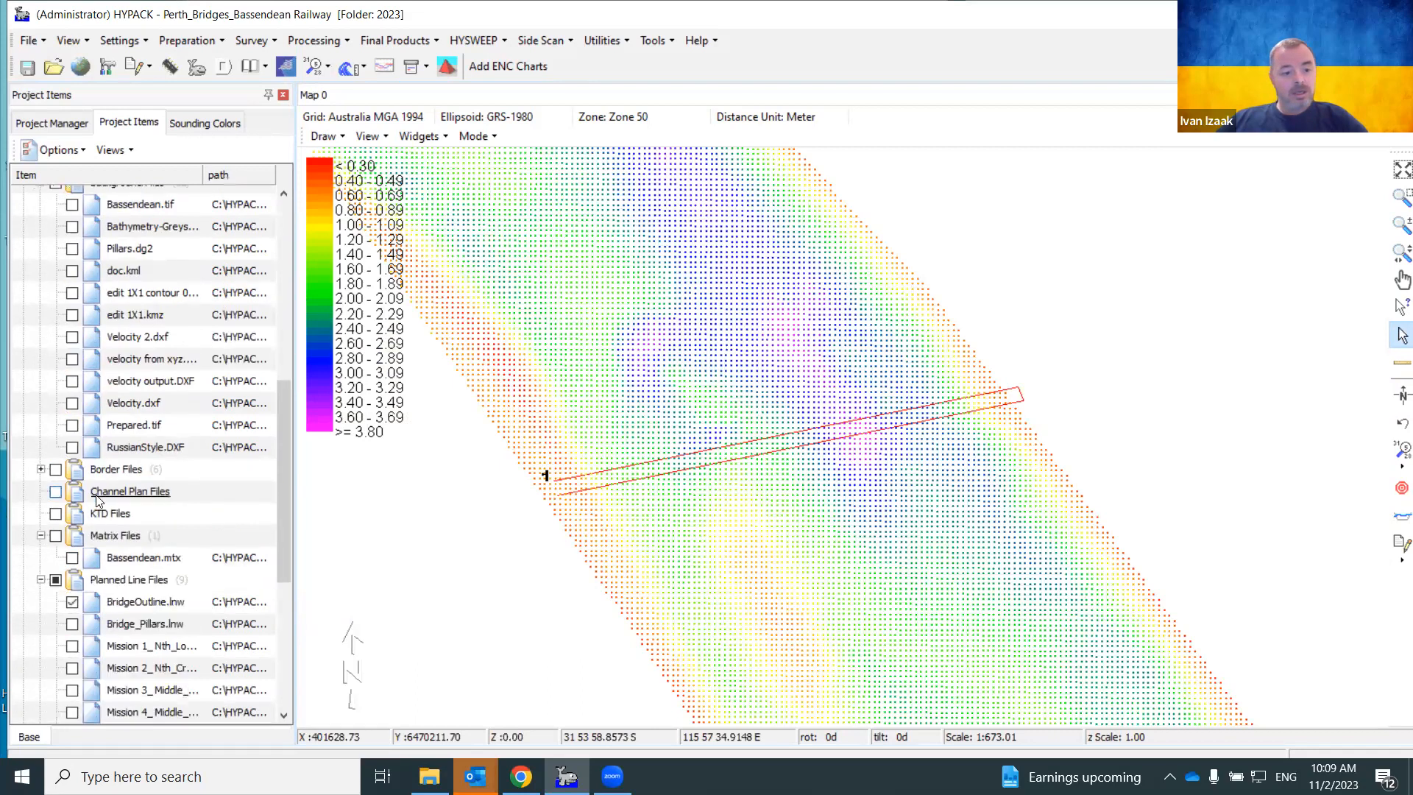
{"action": "scroll", "coordinate": [110, 609], "scroll_direction": "down", "scroll_amount": 2}
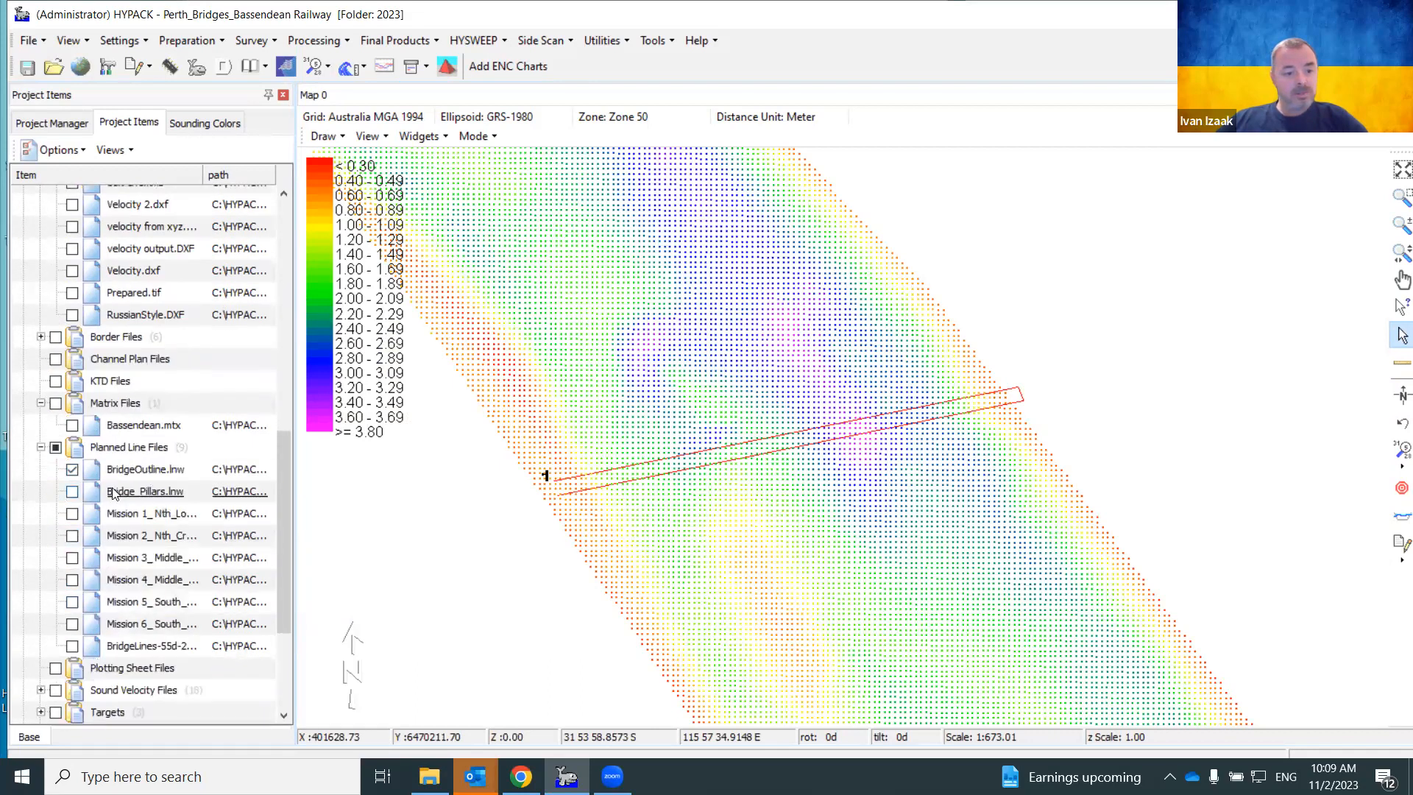
{"action": "left_click", "coordinate": [72, 491]}
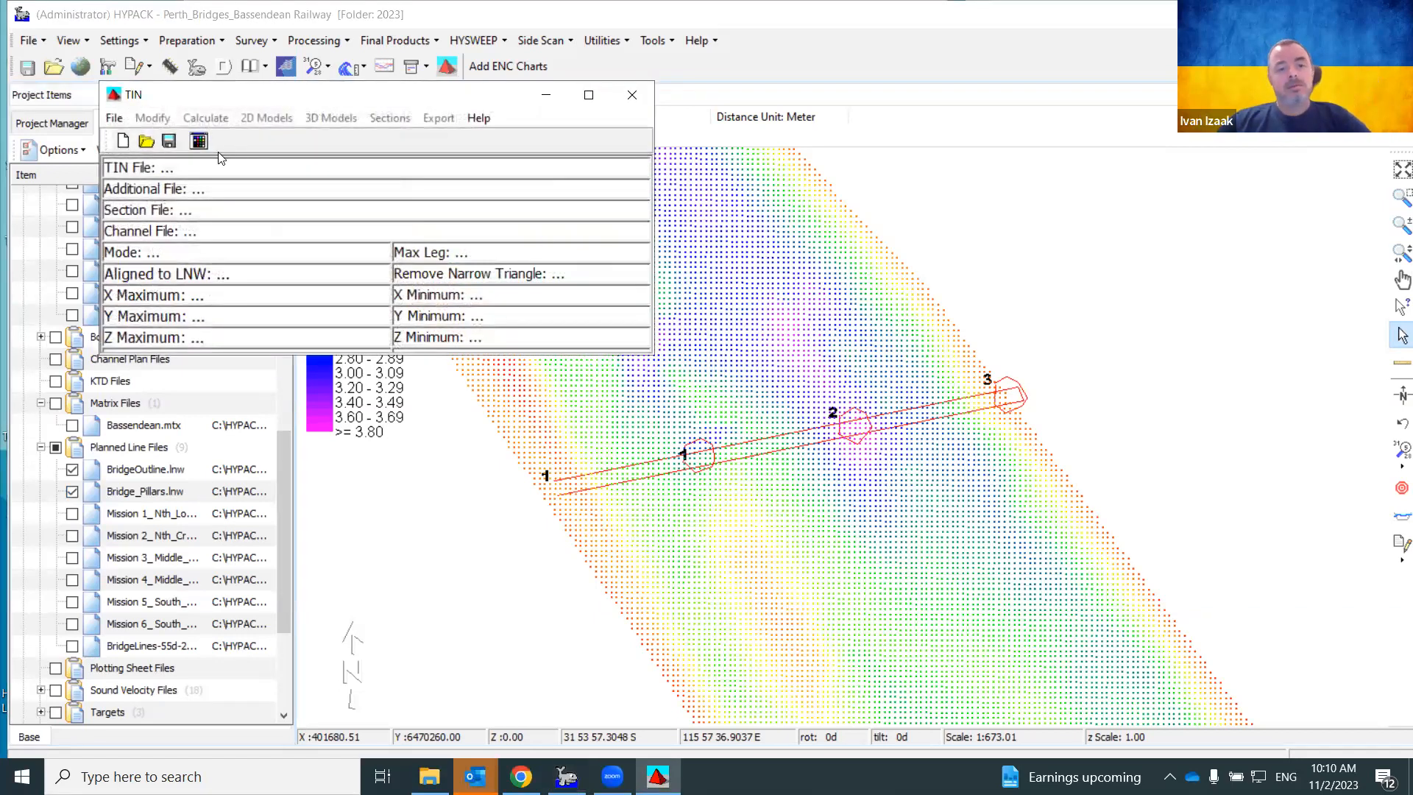
Start a new TIN with bridges 1X1.XYZ as the main input file
{"action": "left_click", "coordinate": [122, 142]}
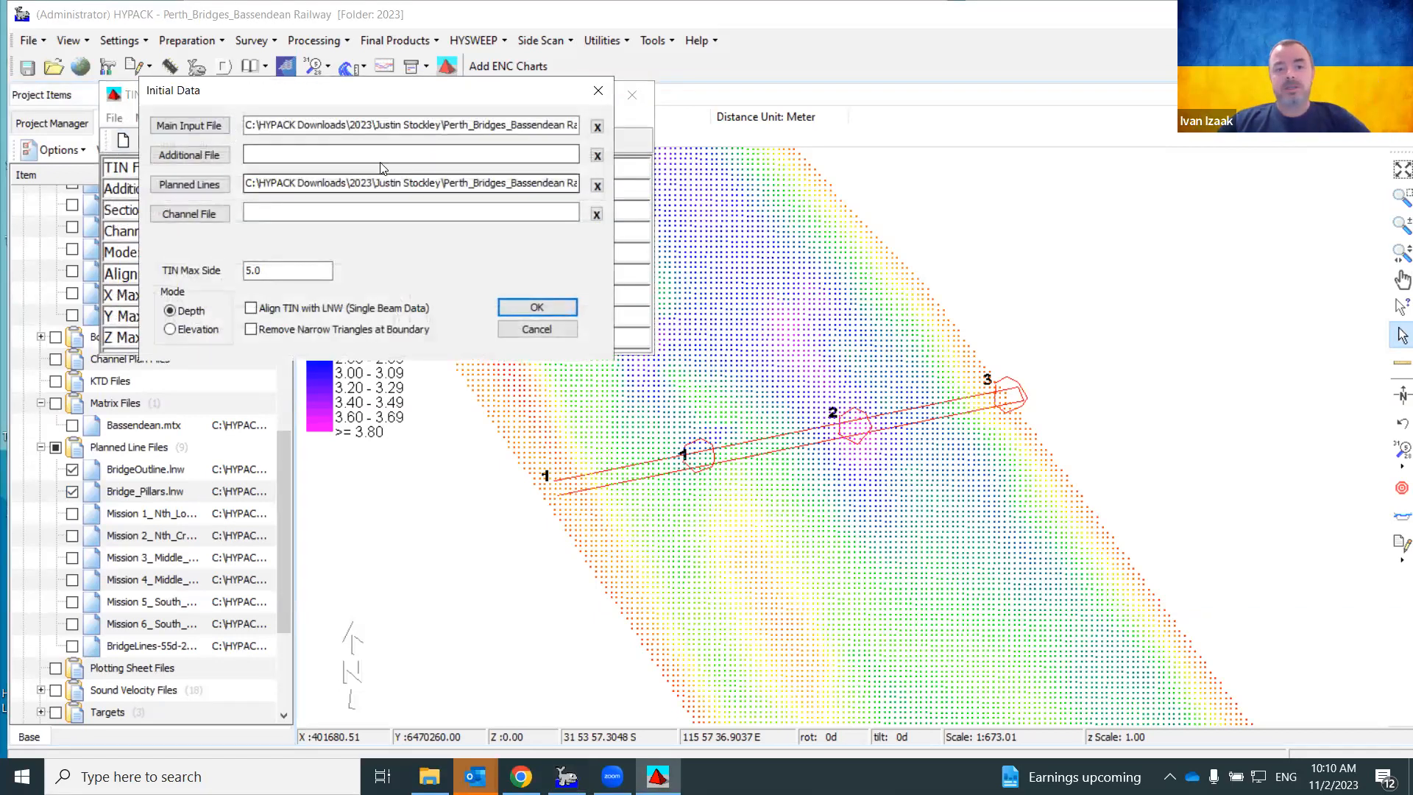
{"action": "left_click", "coordinate": [597, 186]}
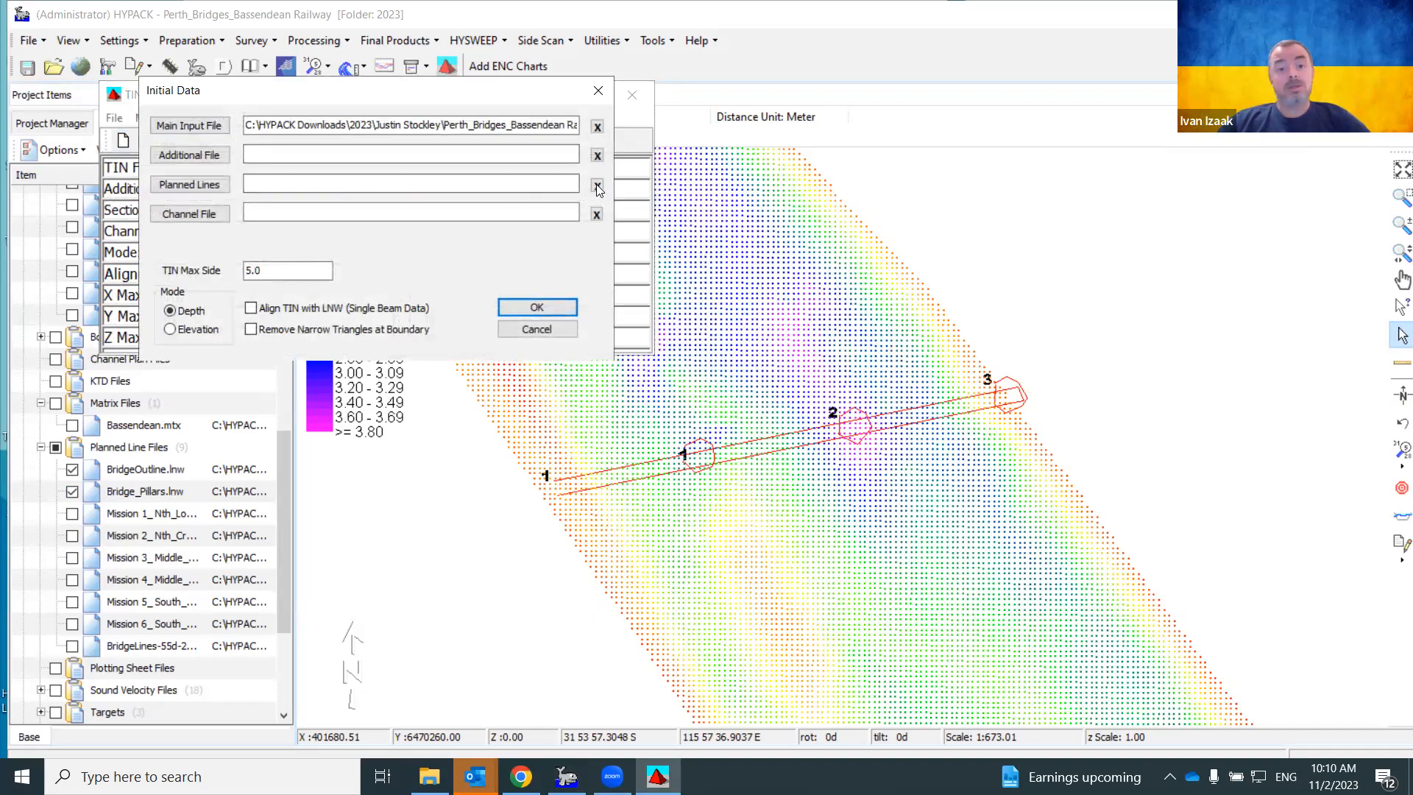
{"action": "left_click", "coordinate": [597, 127]}
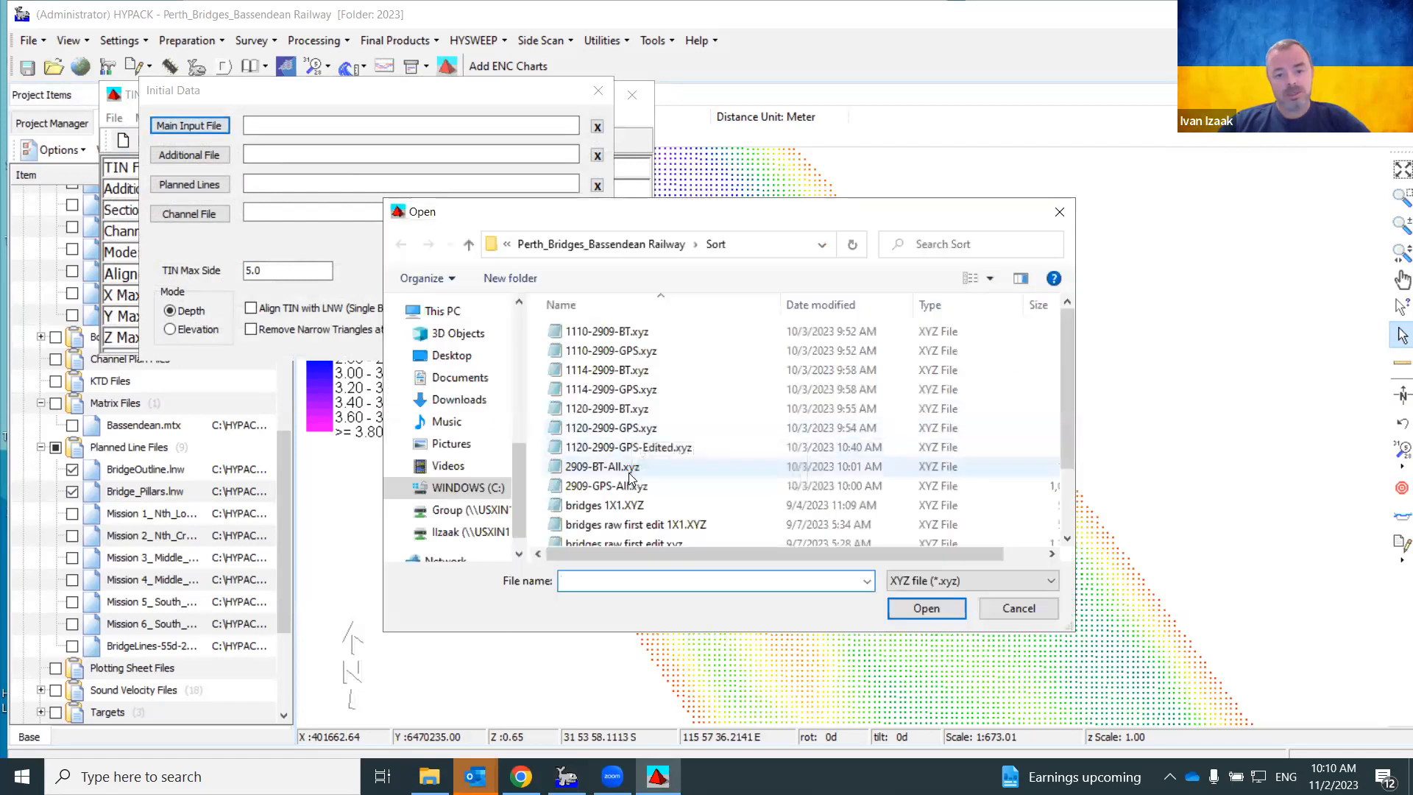
{"action": "left_click", "coordinate": [626, 505]}
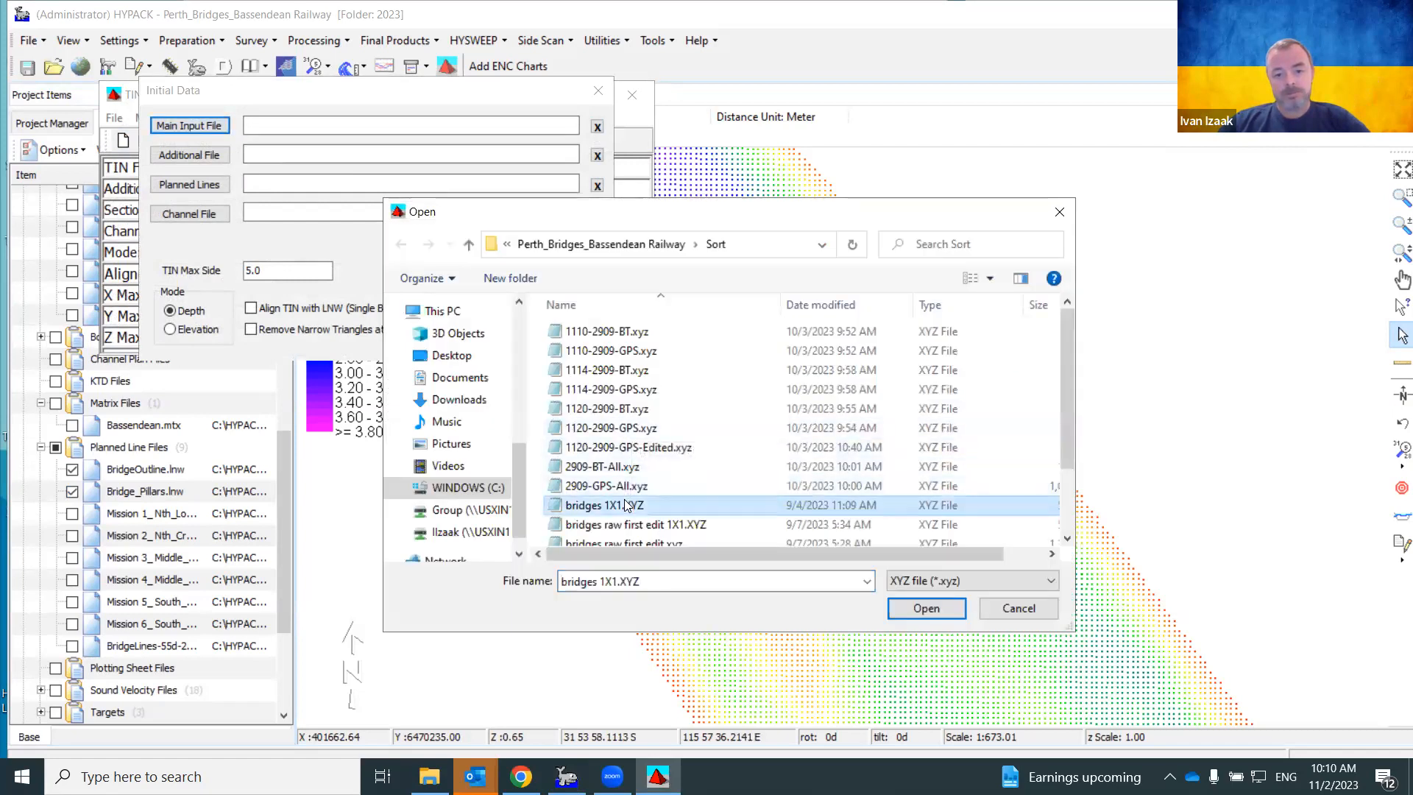
{"action": "double_click", "coordinate": [626, 505]}
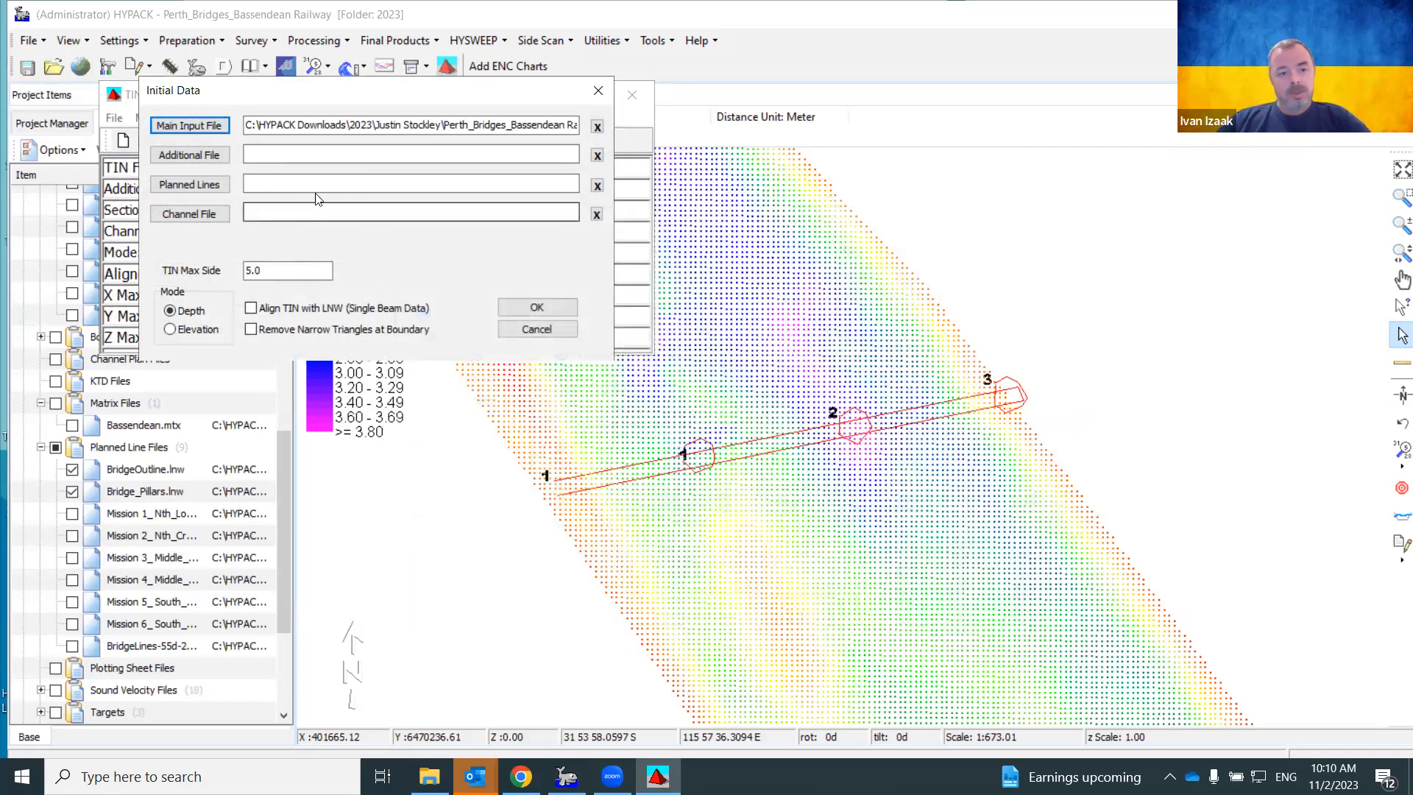
Set the planned lines to Bridge_Pillars.lnw and BridgeOutline.lnw
{"action": "left_click", "coordinate": [194, 183]}
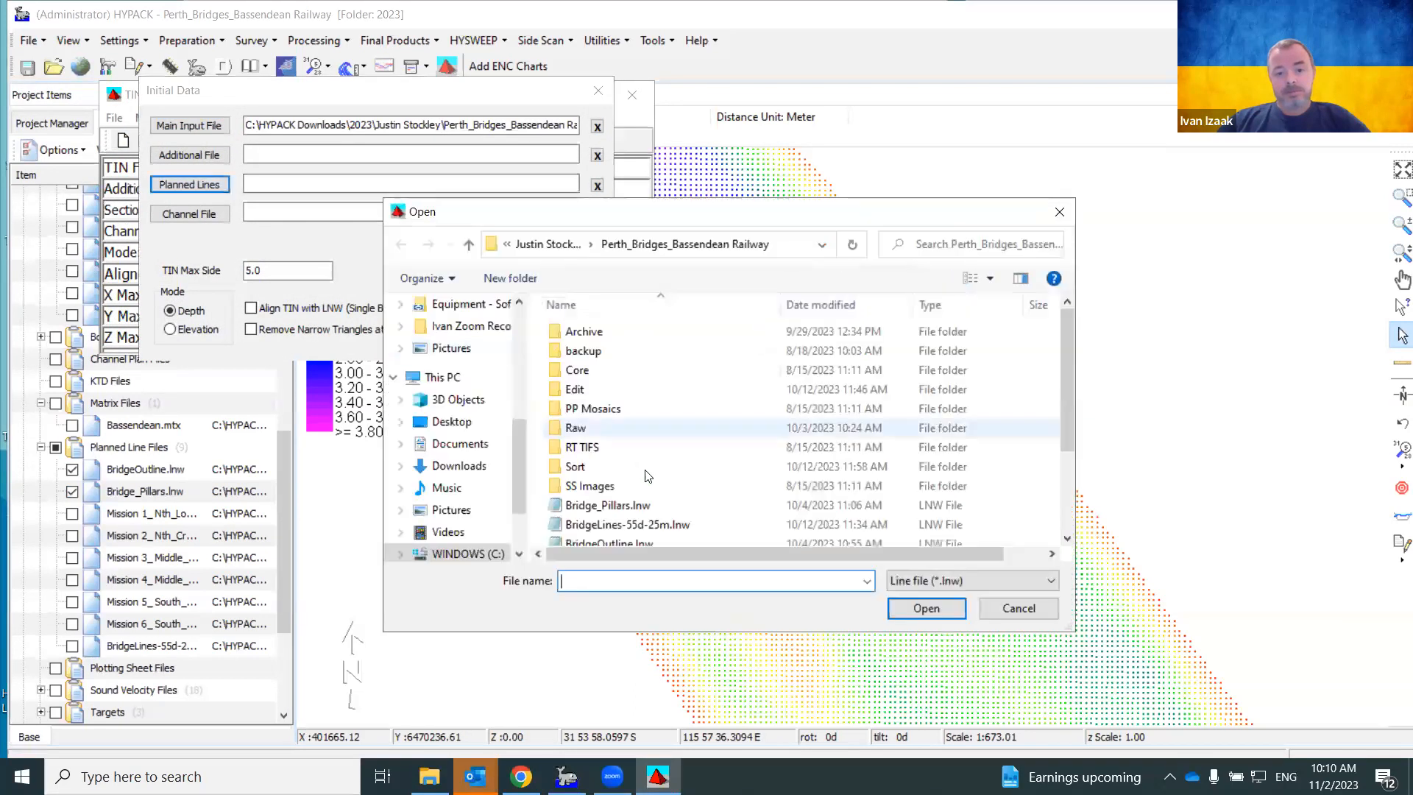
{"action": "left_click", "coordinate": [636, 511]}
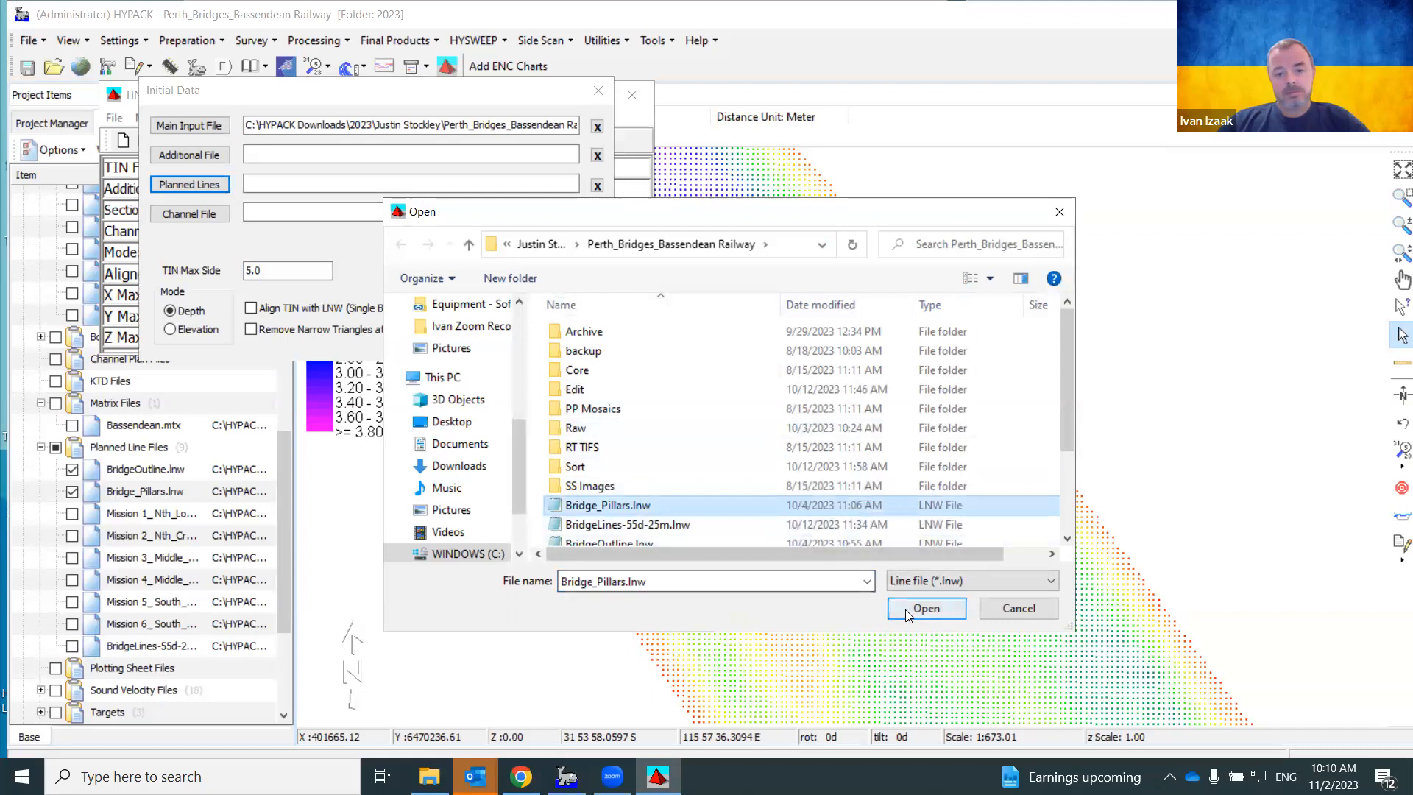
{"action": "left_click", "coordinate": [925, 608]}
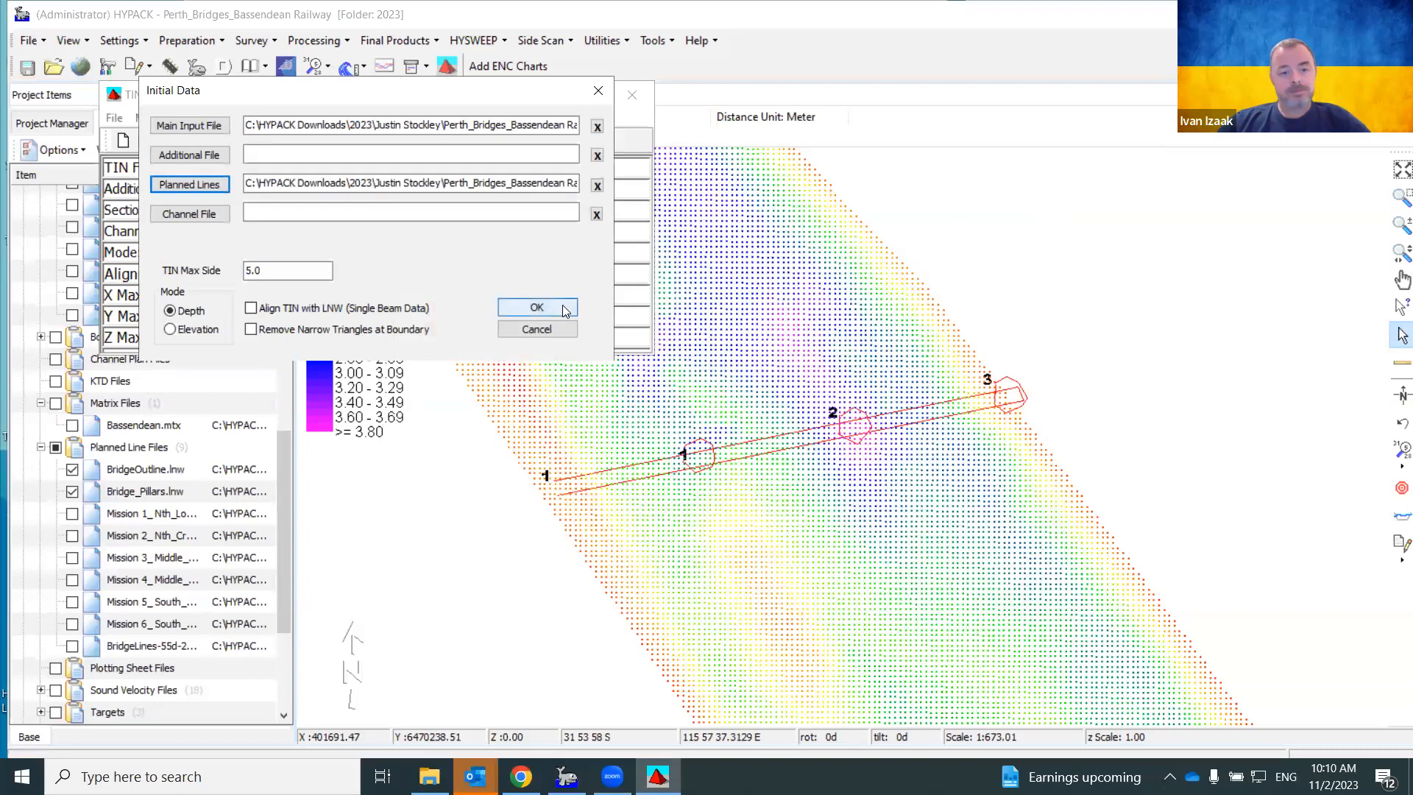
{"action": "left_click", "coordinate": [225, 185]}
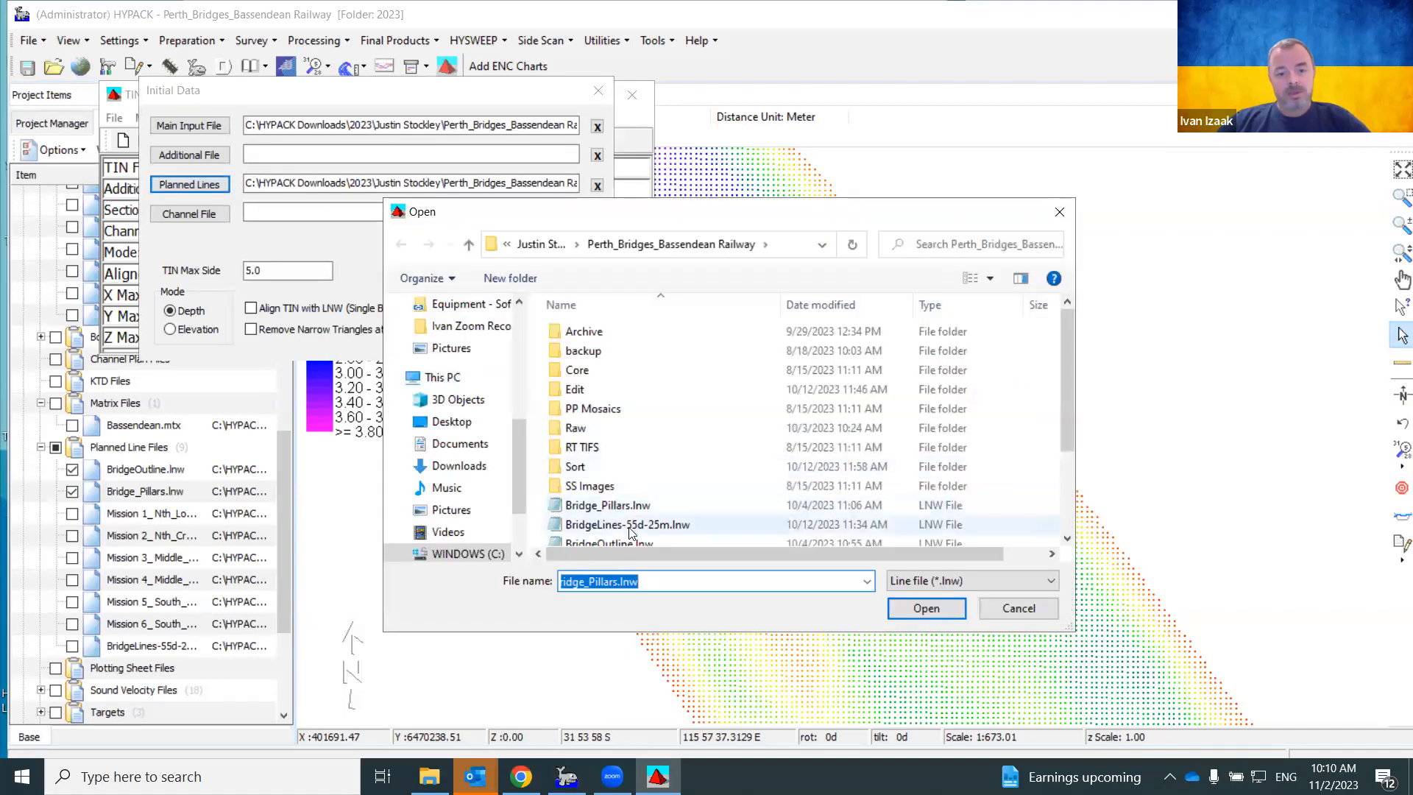
{"action": "left_click", "coordinate": [627, 507]}
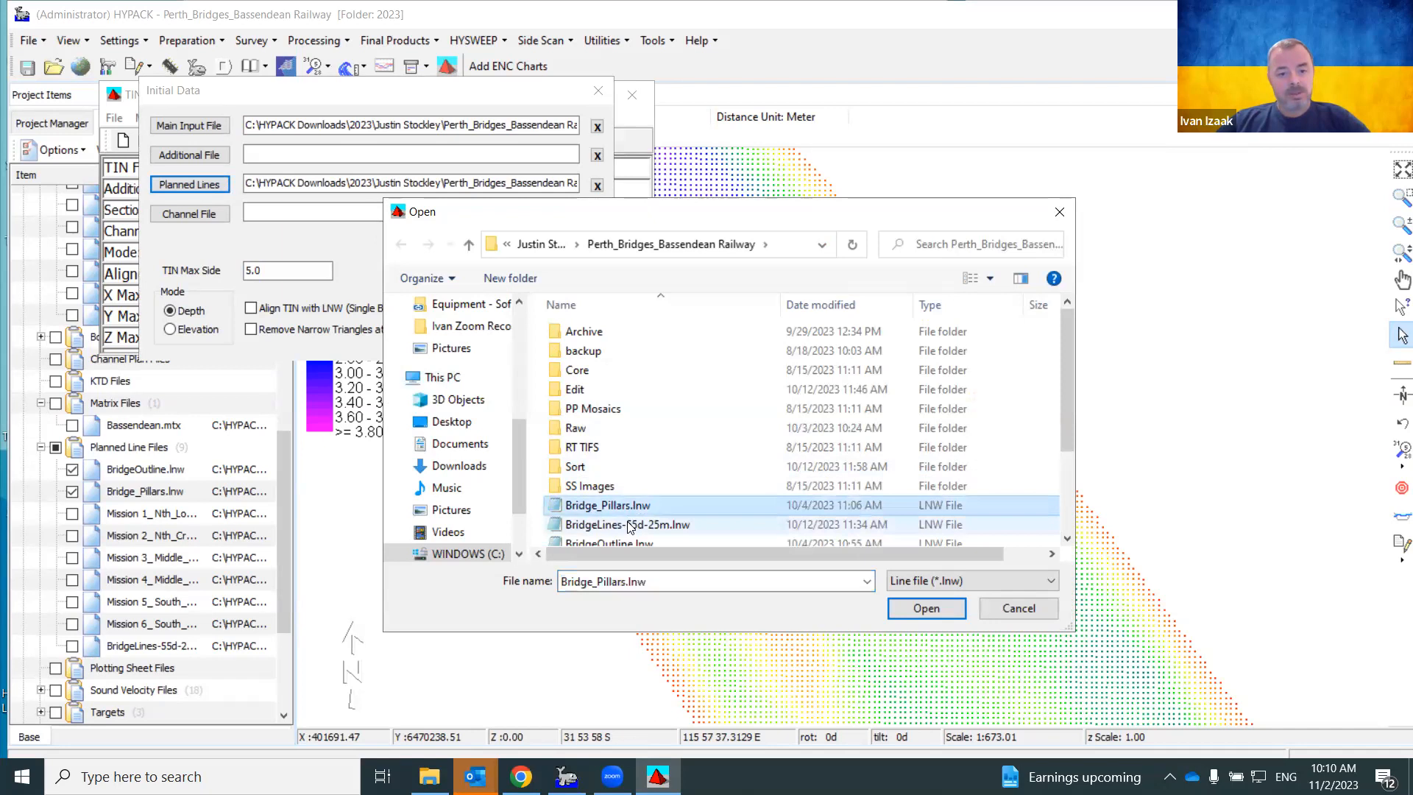
{"action": "scroll", "coordinate": [628, 505], "scroll_direction": "down", "scroll_amount": 1}
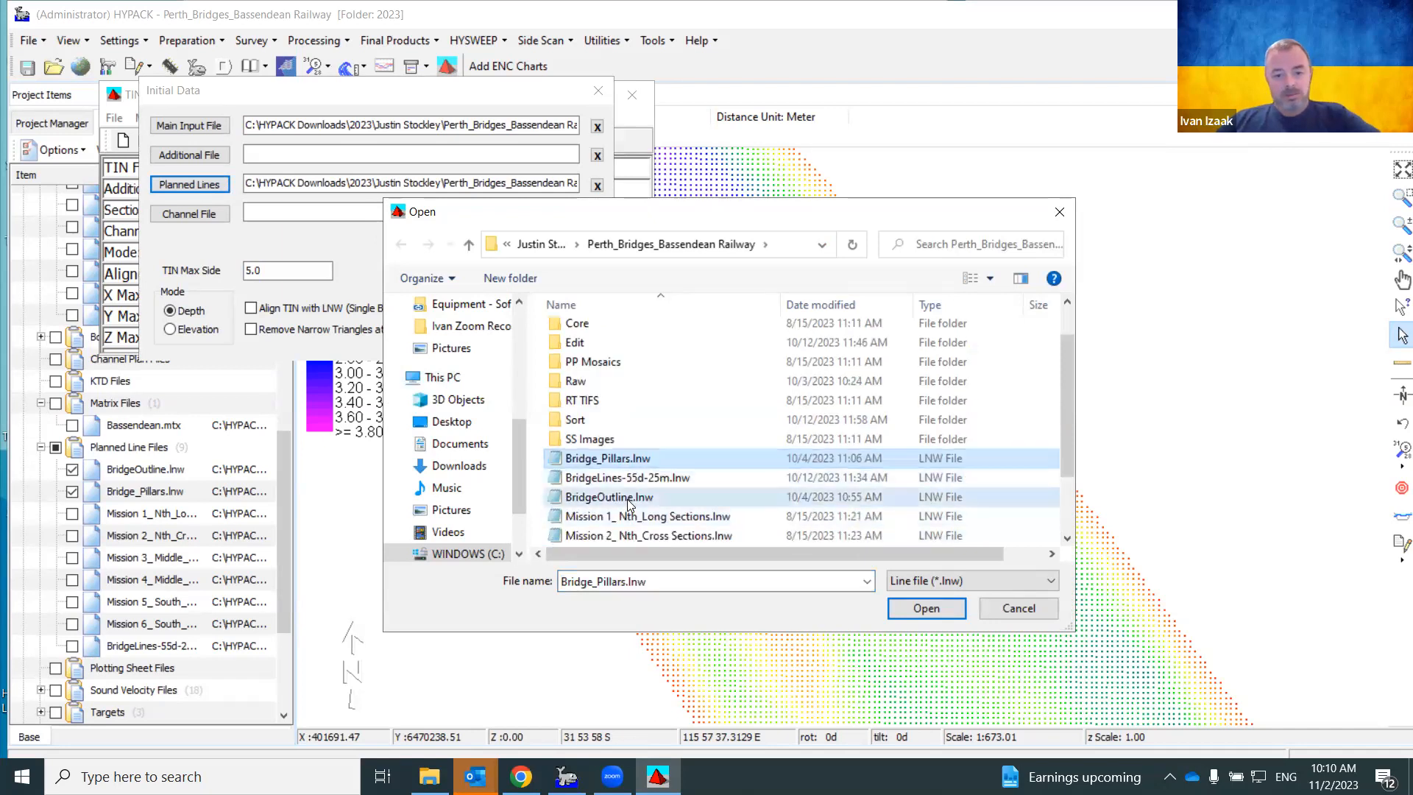
{"action": "left_click", "coordinate": [627, 500], "text": "ctrl"}
{"action": "left_click", "coordinate": [925, 608]}
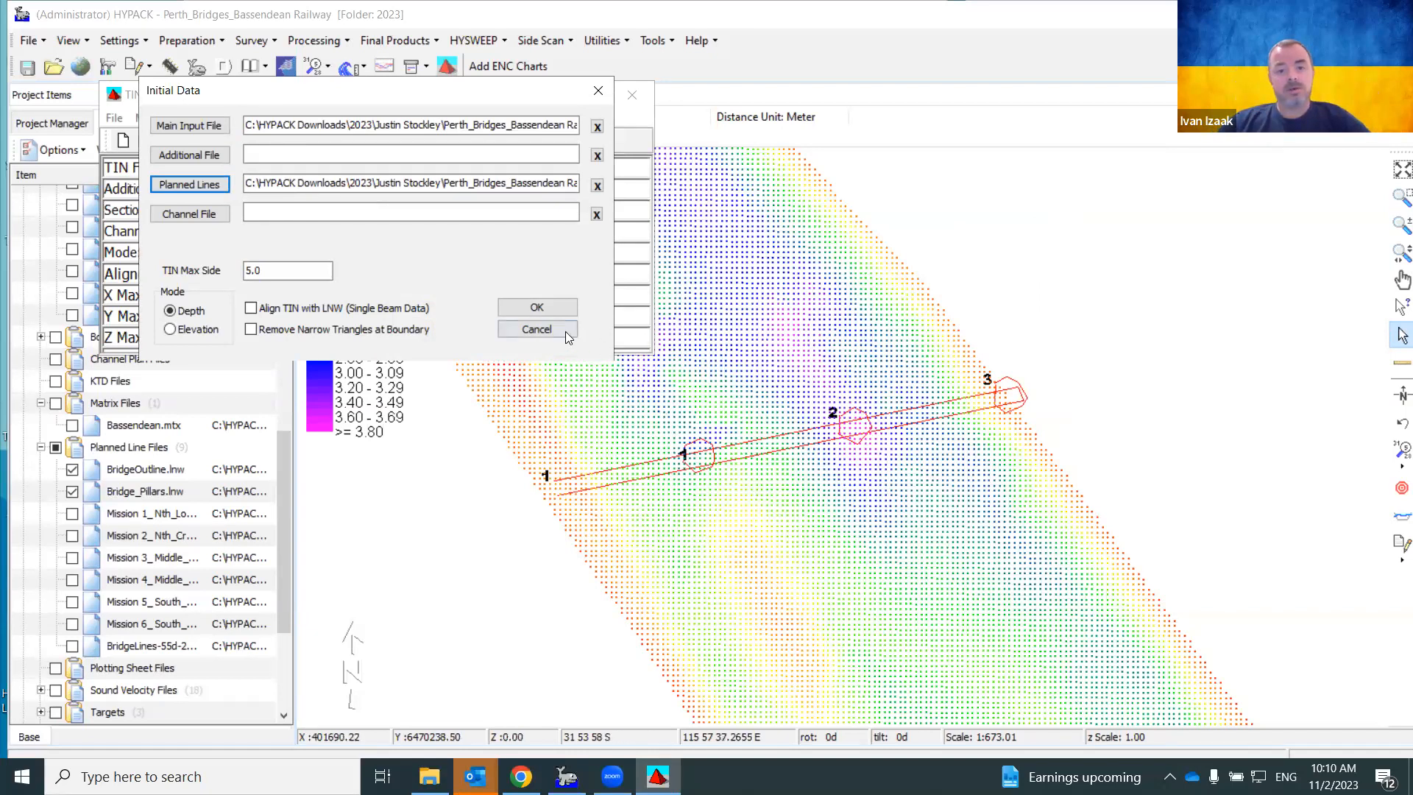
Compute the 41856-triangle TIN, inspect it maximized as a 3D Color Model, then close it
{"action": "left_click", "coordinate": [557, 309]}
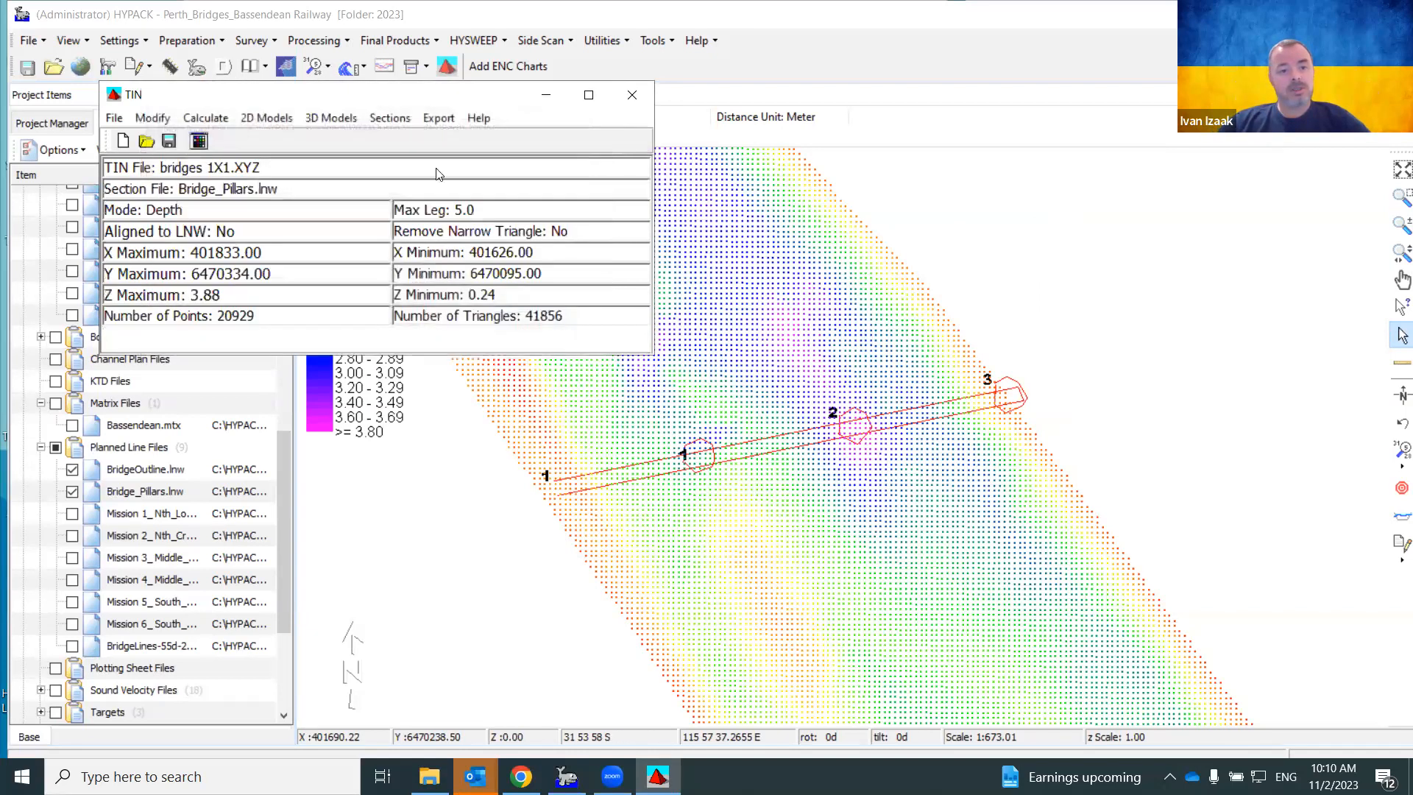
{"action": "left_click", "coordinate": [325, 121]}
{"action": "left_click", "coordinate": [340, 159]}
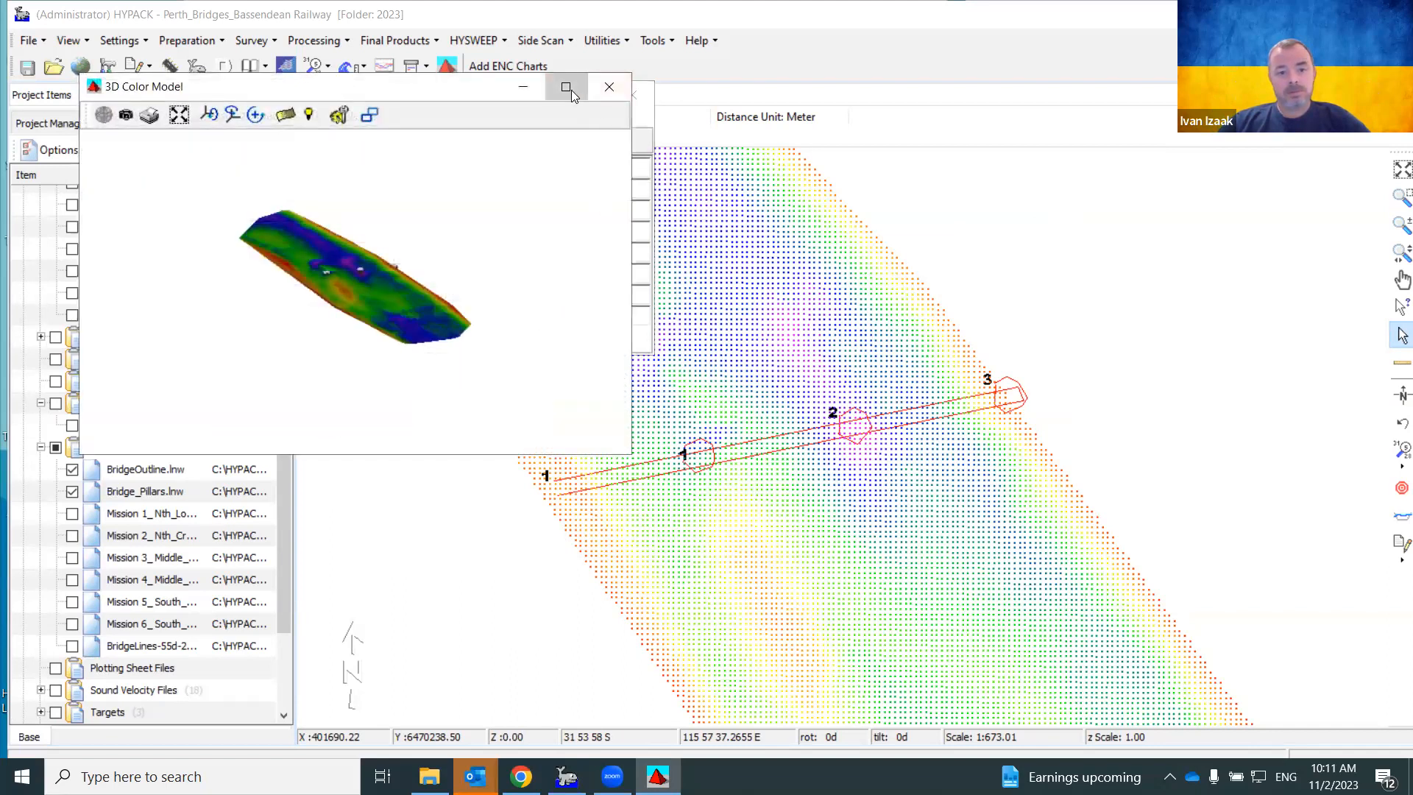
{"action": "left_click", "coordinate": [565, 87]}
{"action": "scroll", "coordinate": [705, 373], "scroll_direction": "up", "scroll_amount": 8}
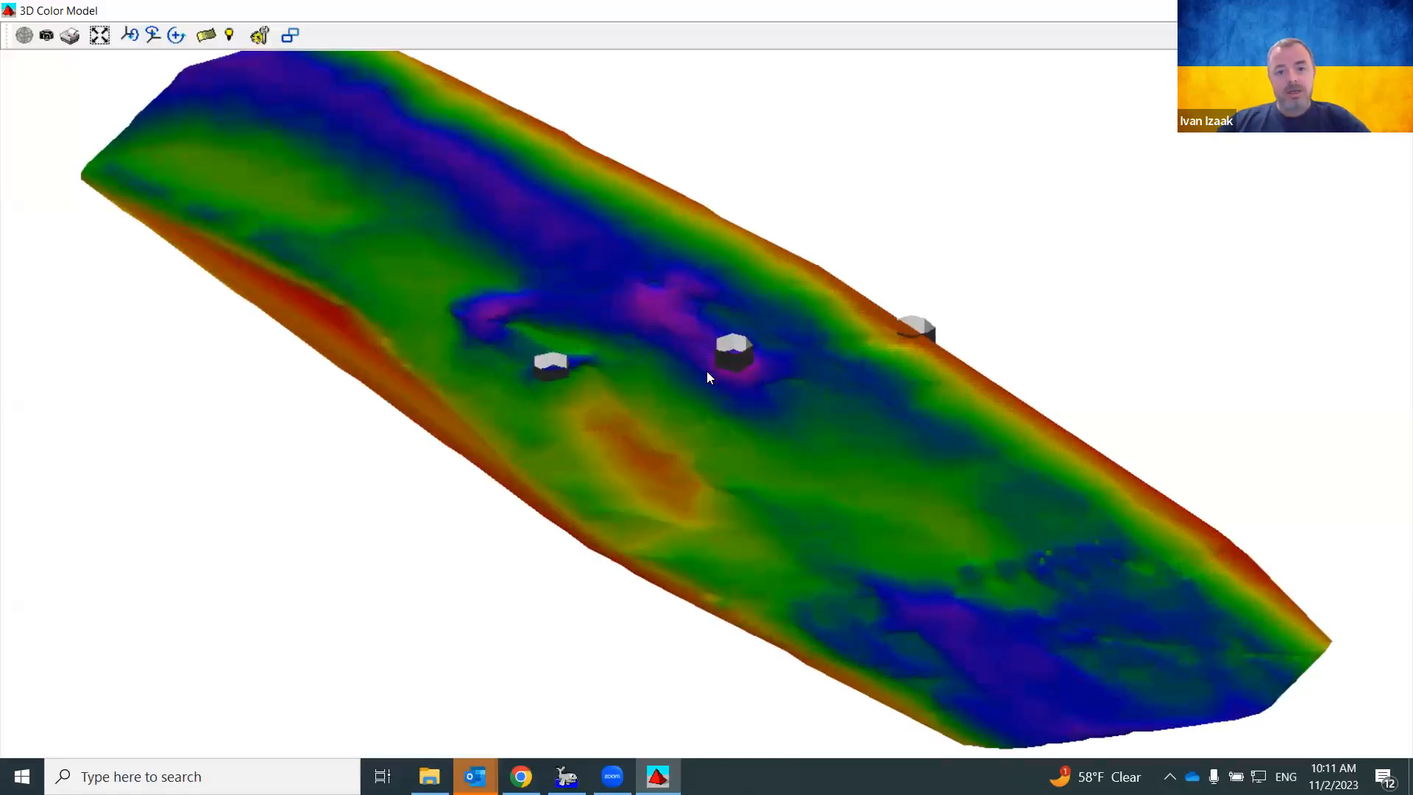
{"action": "left_click", "coordinate": [1394, 10]}
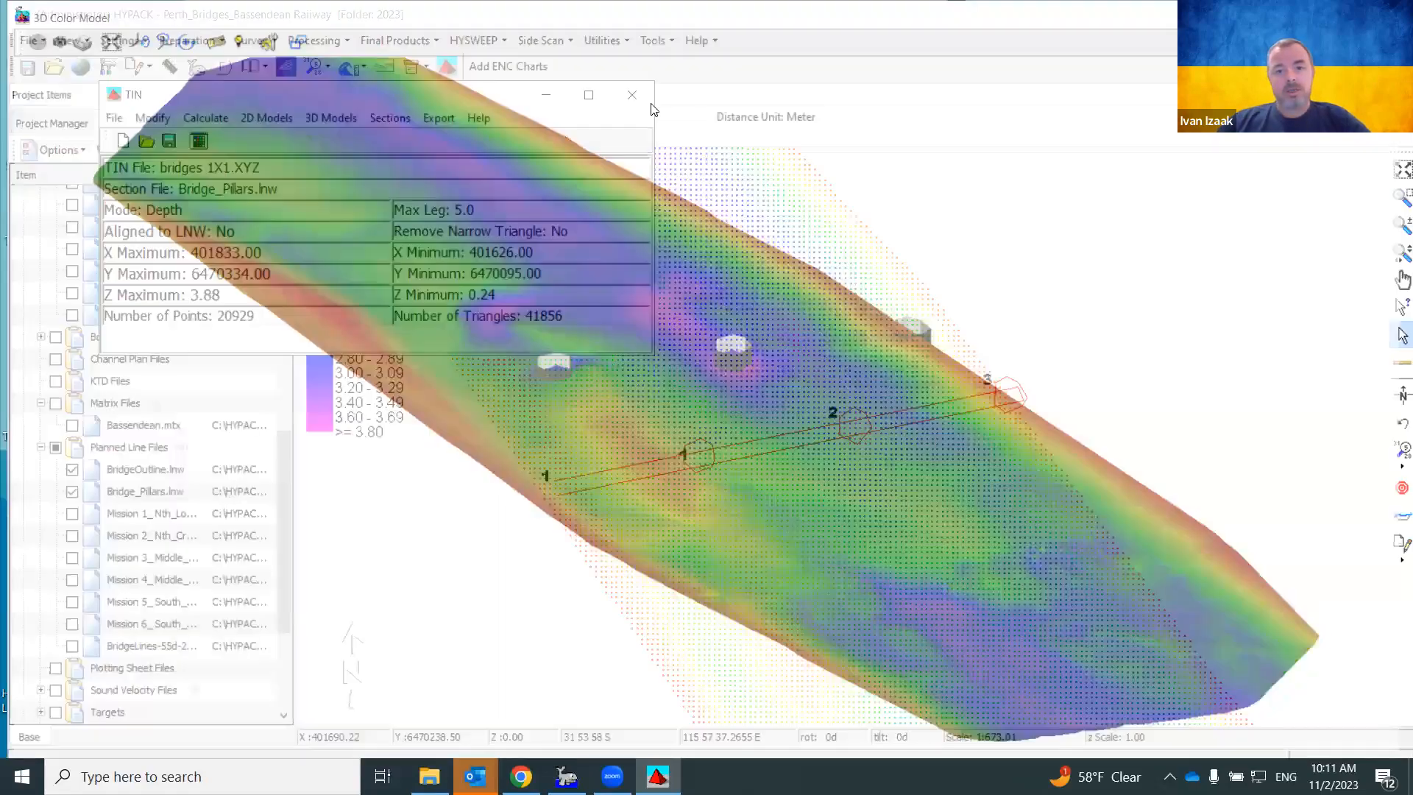
{"action": "left_click", "coordinate": [633, 95]}
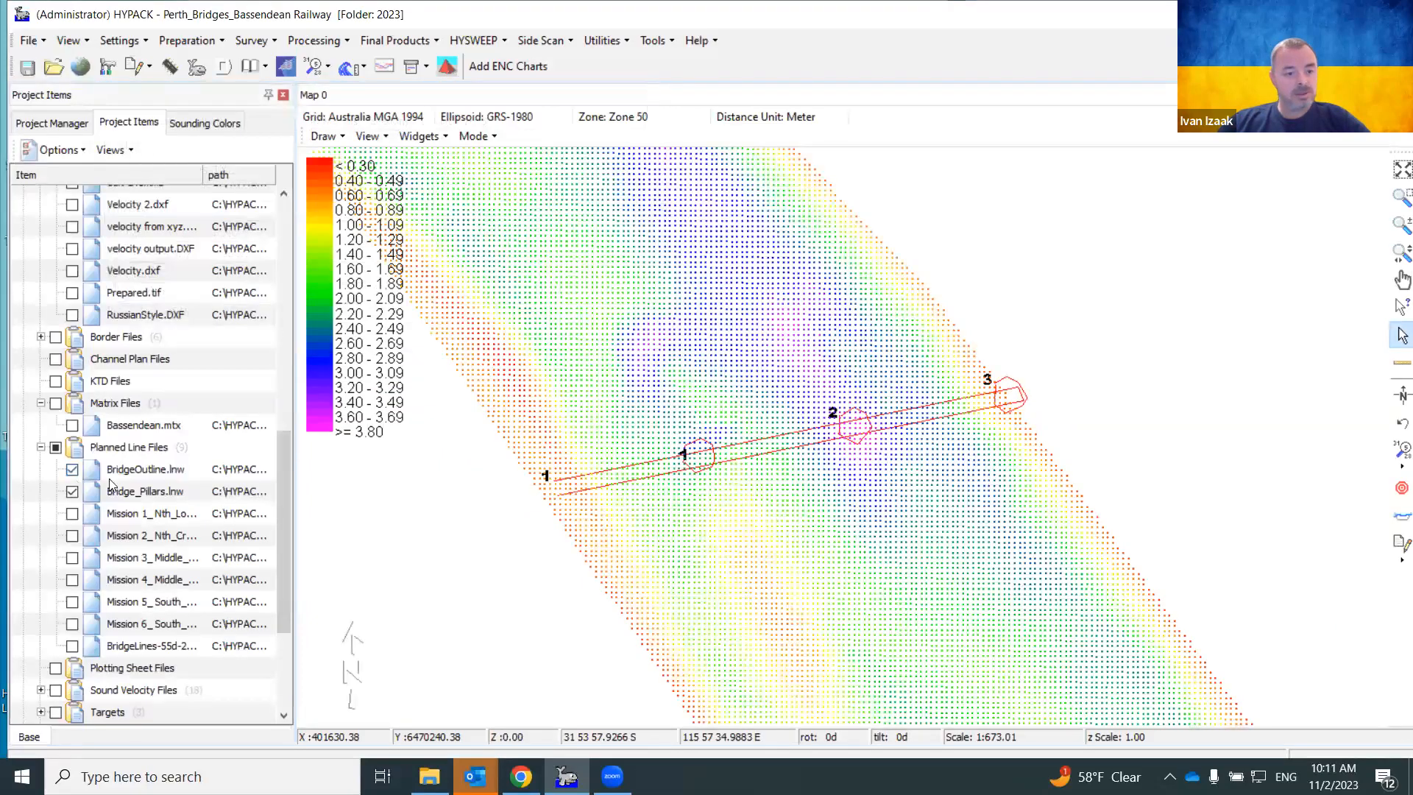
Open Bridge_Pillars.lnw in the Line Editor and append BridgeOutline.lnw to it
{"action": "left_click", "coordinate": [136, 493]}
{"action": "double_click", "coordinate": [136, 493]}
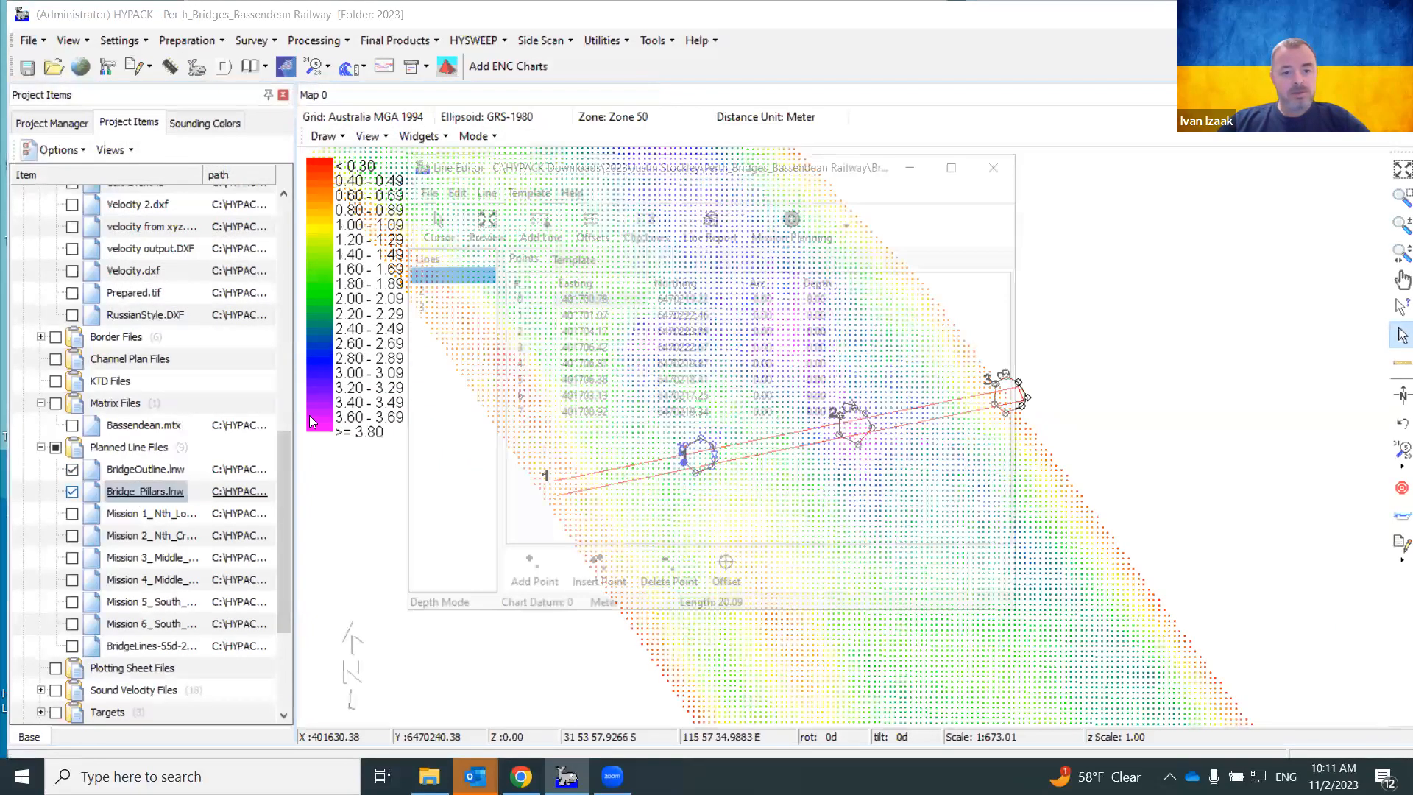
{"action": "left_click", "coordinate": [424, 189]}
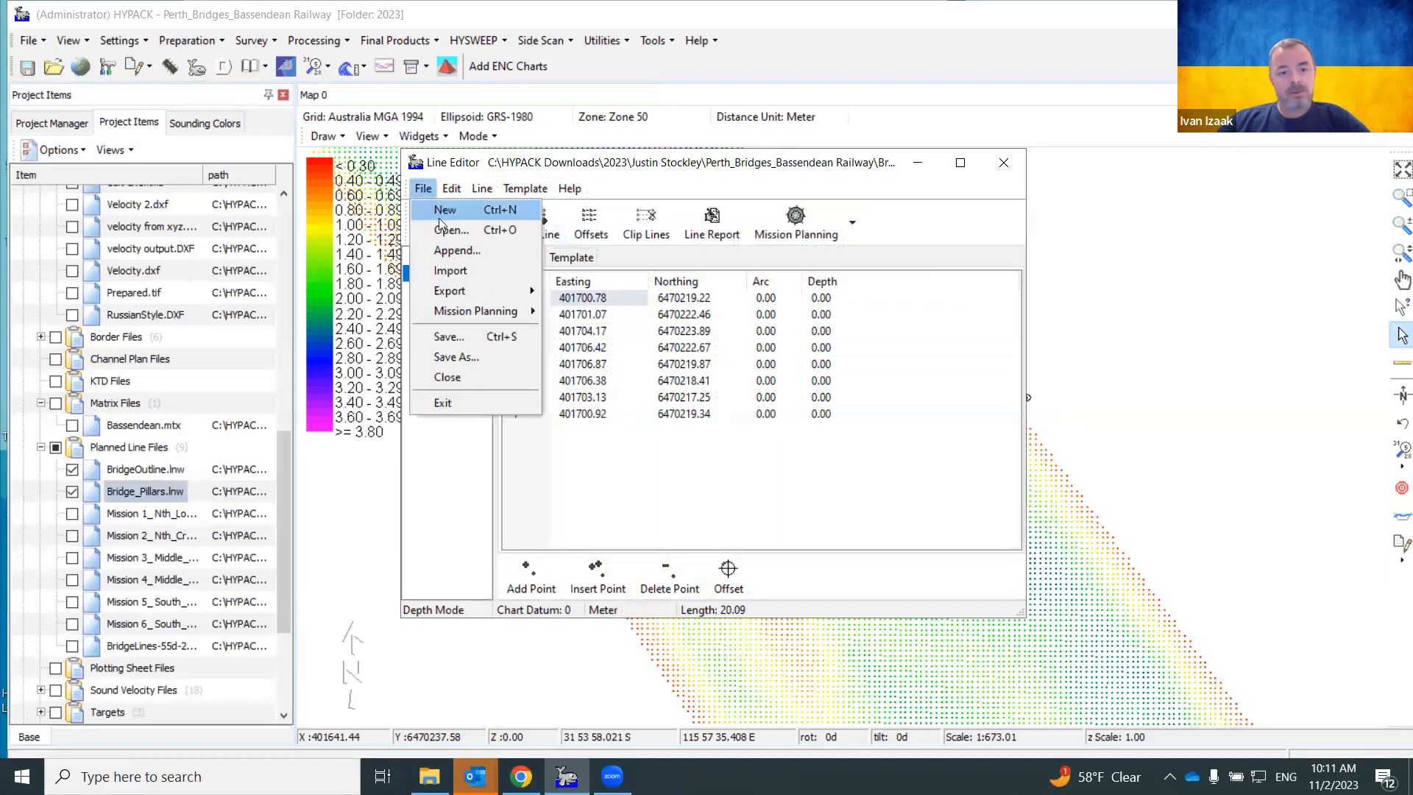
{"action": "left_click", "coordinate": [445, 226]}
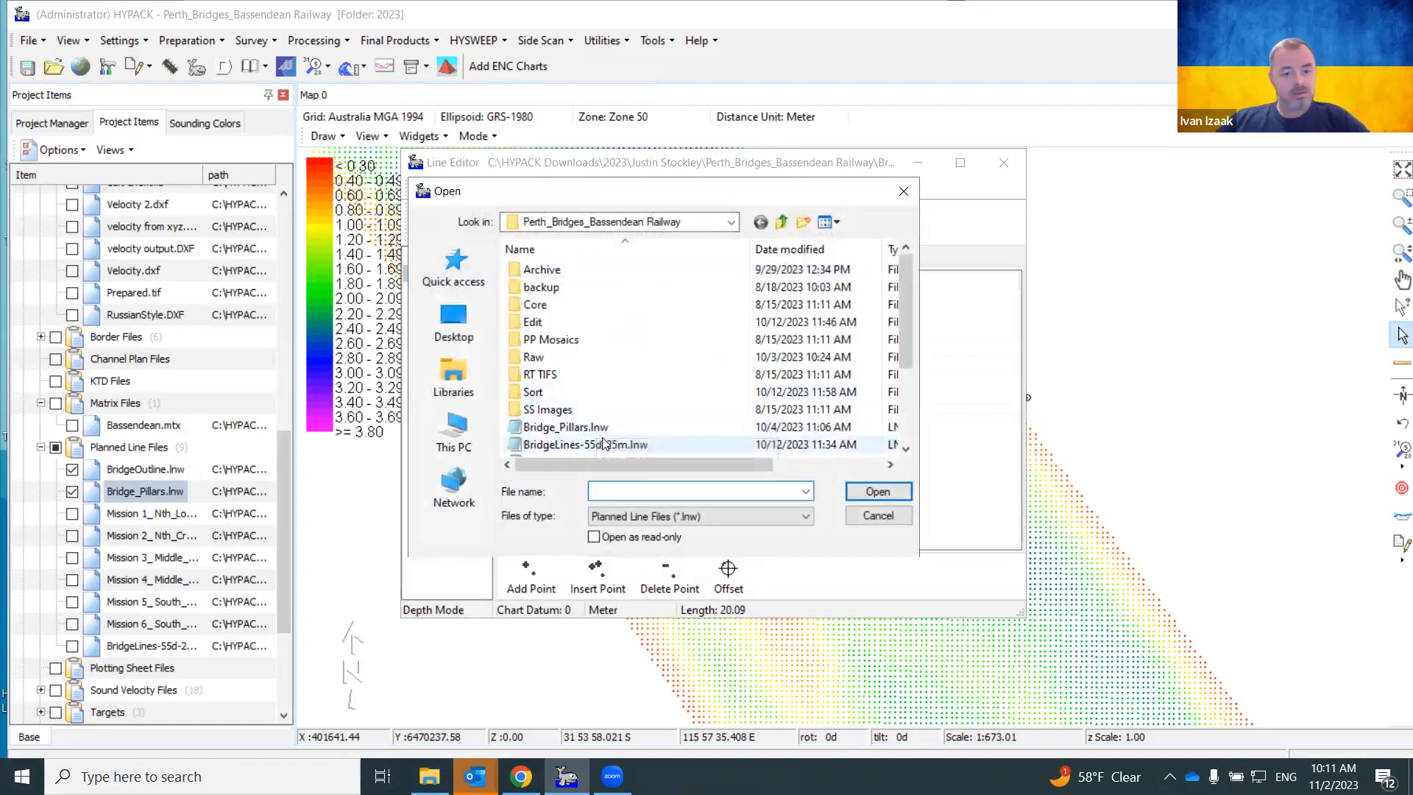
{"action": "scroll", "coordinate": [603, 441], "scroll_direction": "down", "scroll_amount": 1}
{"action": "left_click", "coordinate": [598, 414]}
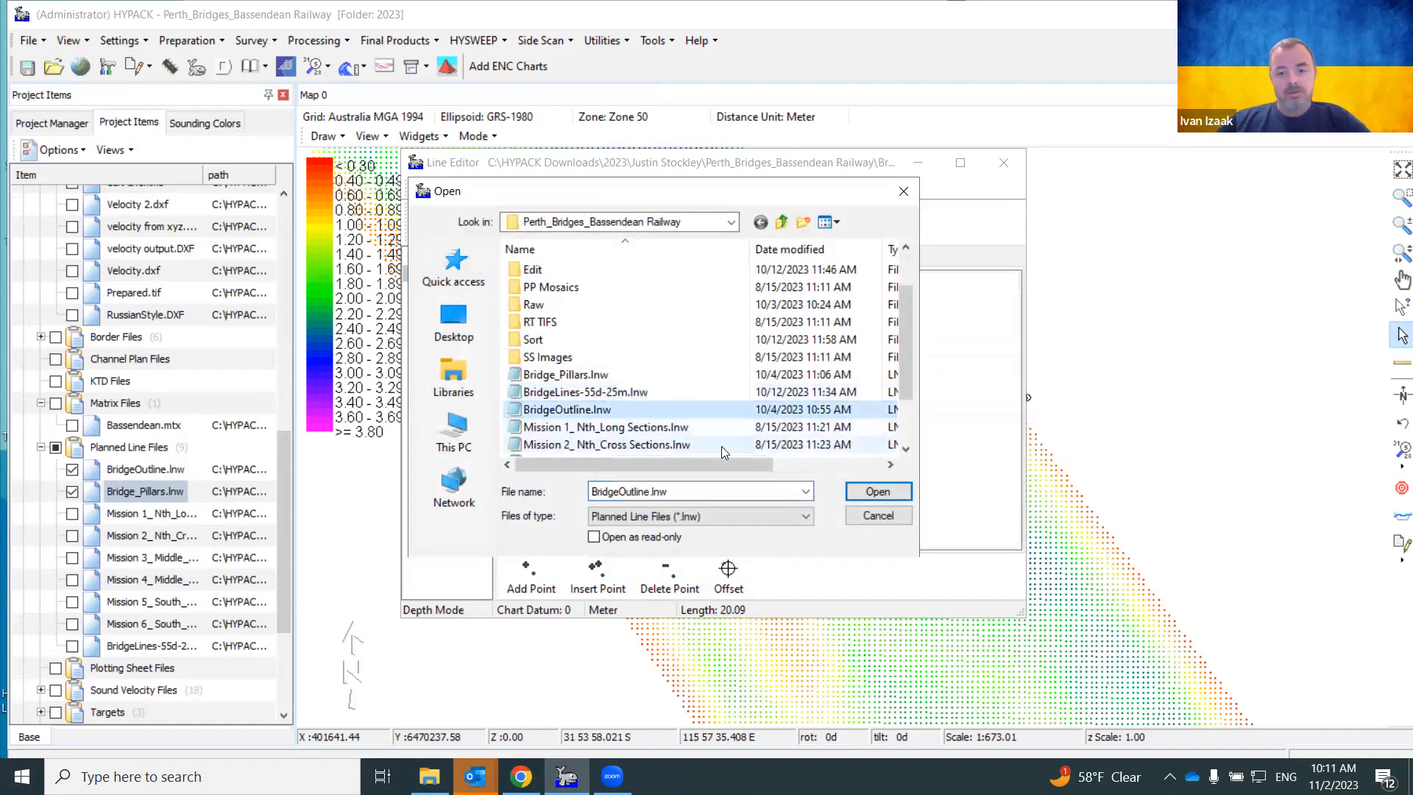
{"action": "left_click", "coordinate": [865, 492]}
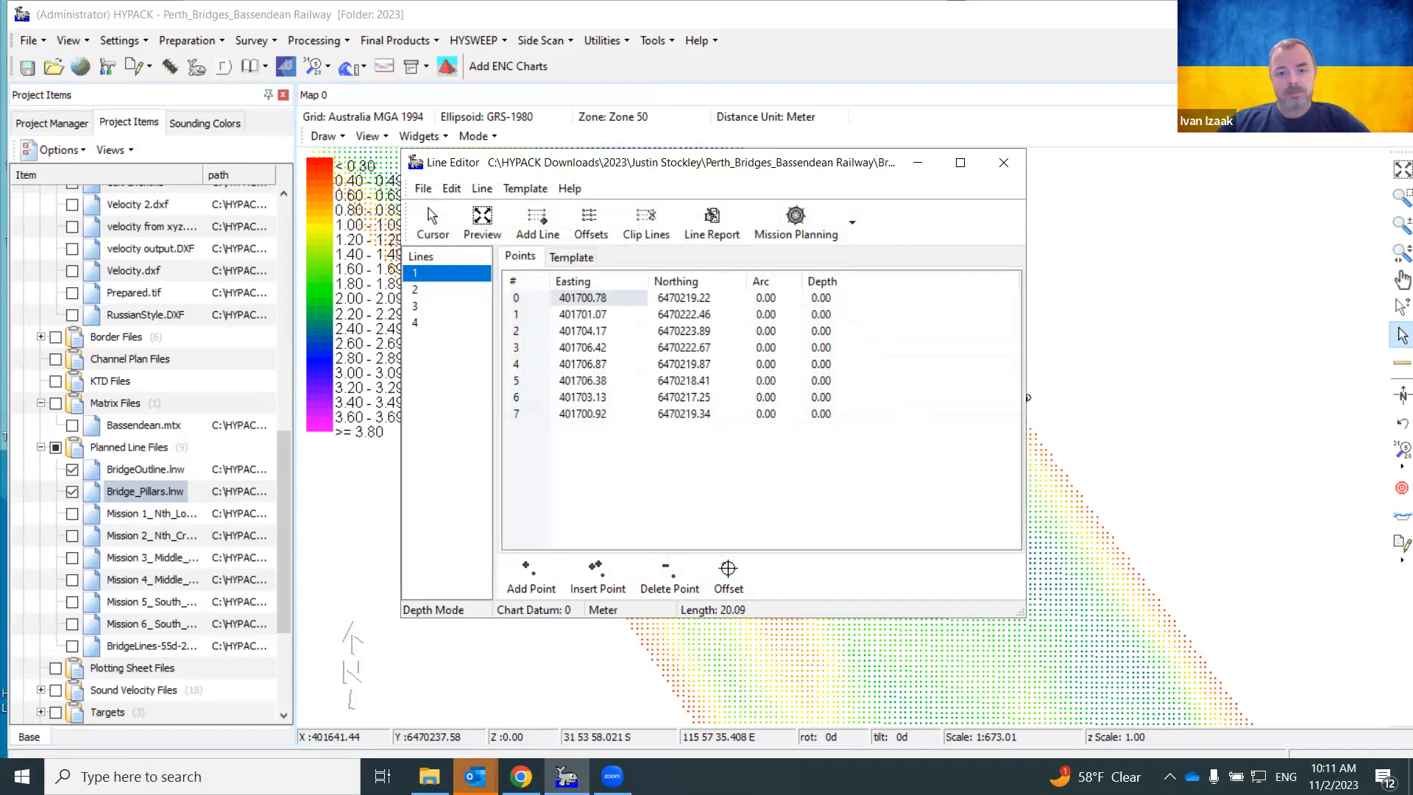
{"action": "left_click", "coordinate": [774, 223]}
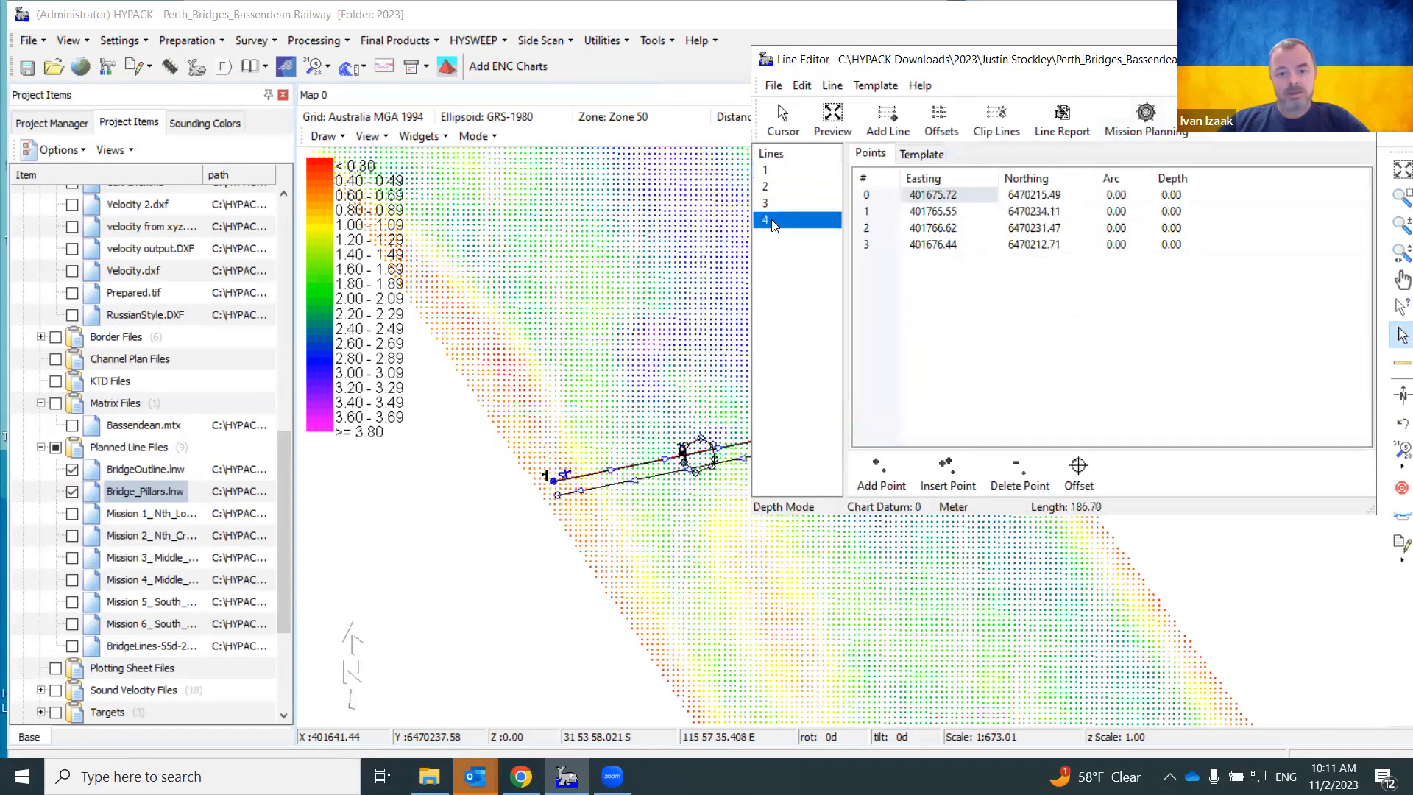
{"action": "left_click", "coordinate": [774, 206]}
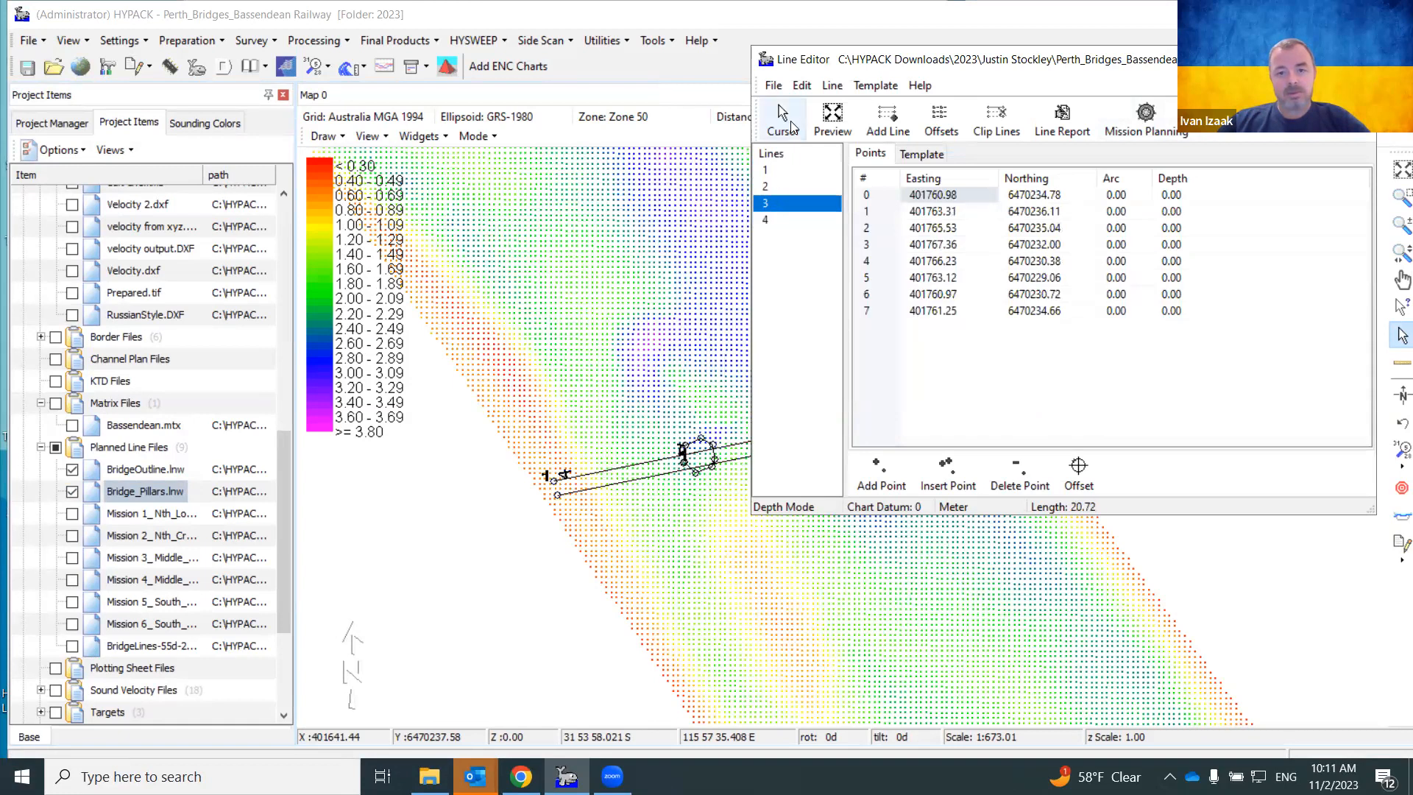
Save the combined lines as 'Bridge-Full' and close the Line Editor
{"action": "left_click", "coordinate": [771, 85]}
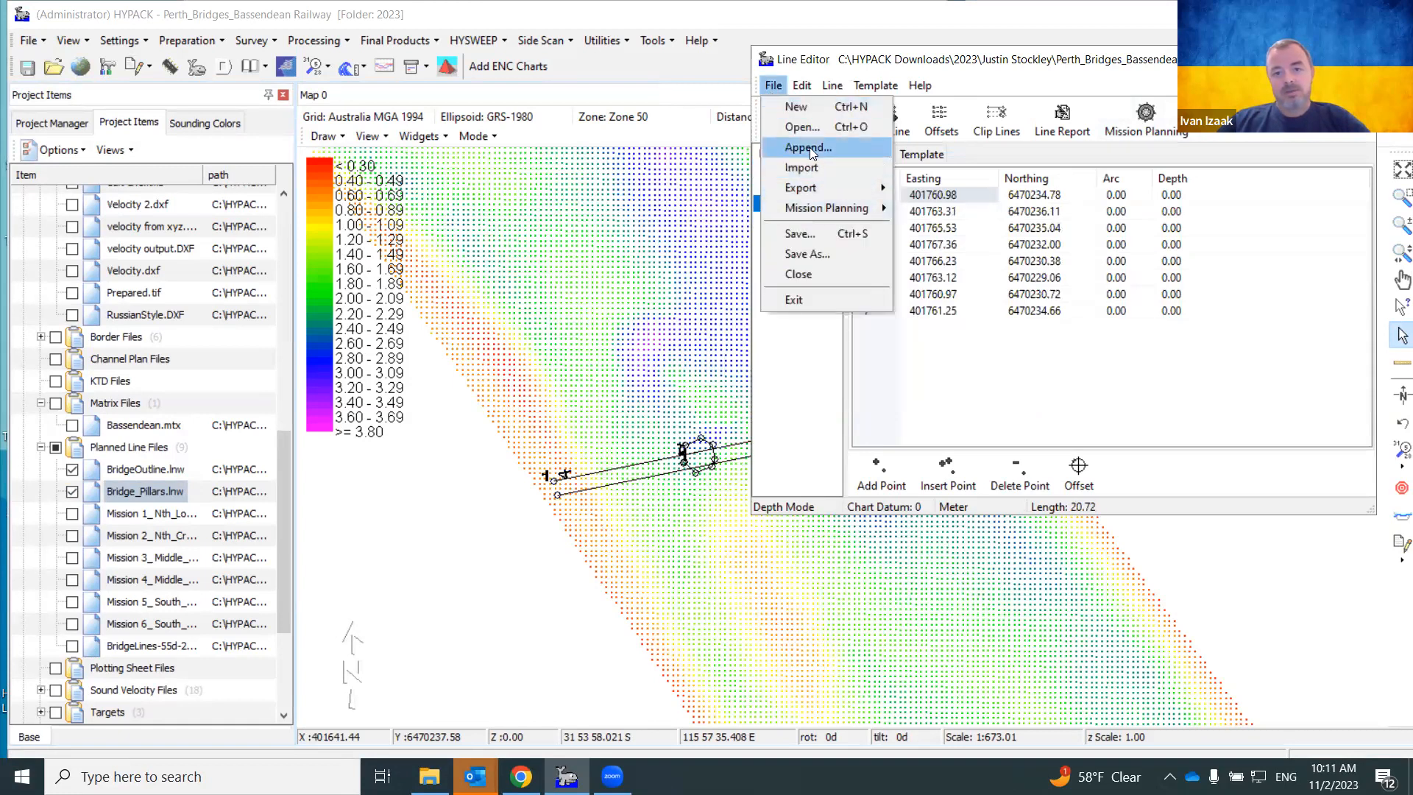
{"action": "left_click", "coordinate": [809, 254]}
{"action": "type", "text": "B"}
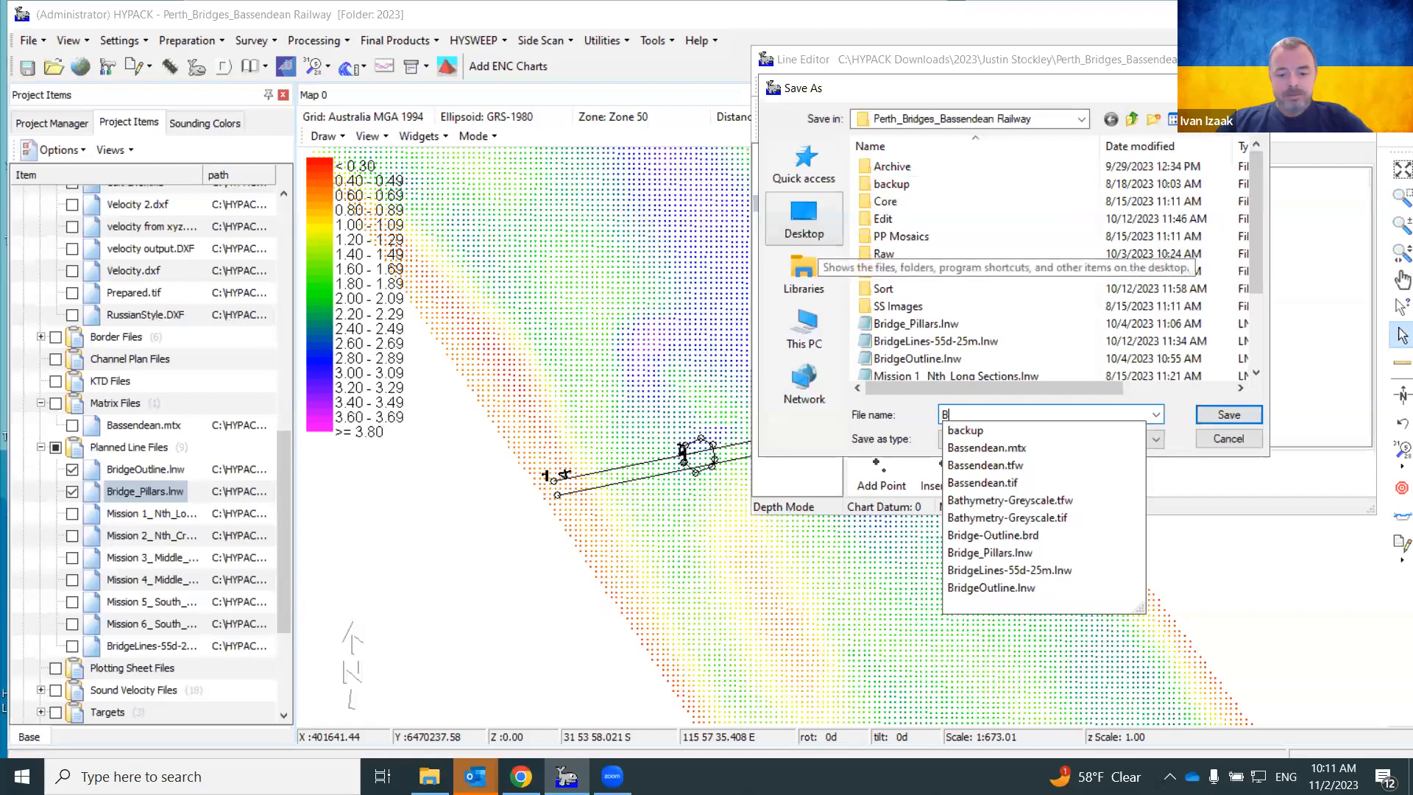
{"action": "type", "text": "ridge-Full"}
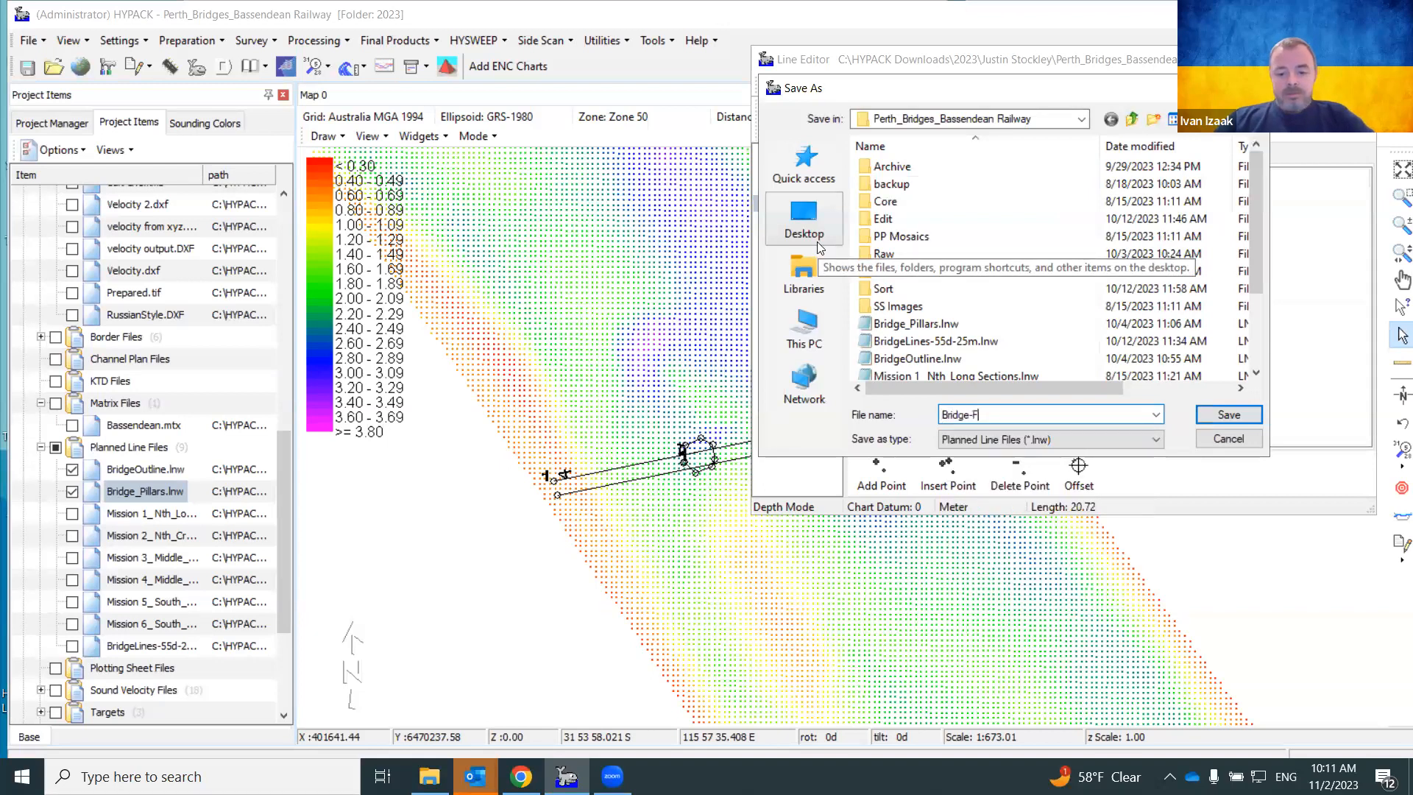
{"action": "key", "text": "Return"}
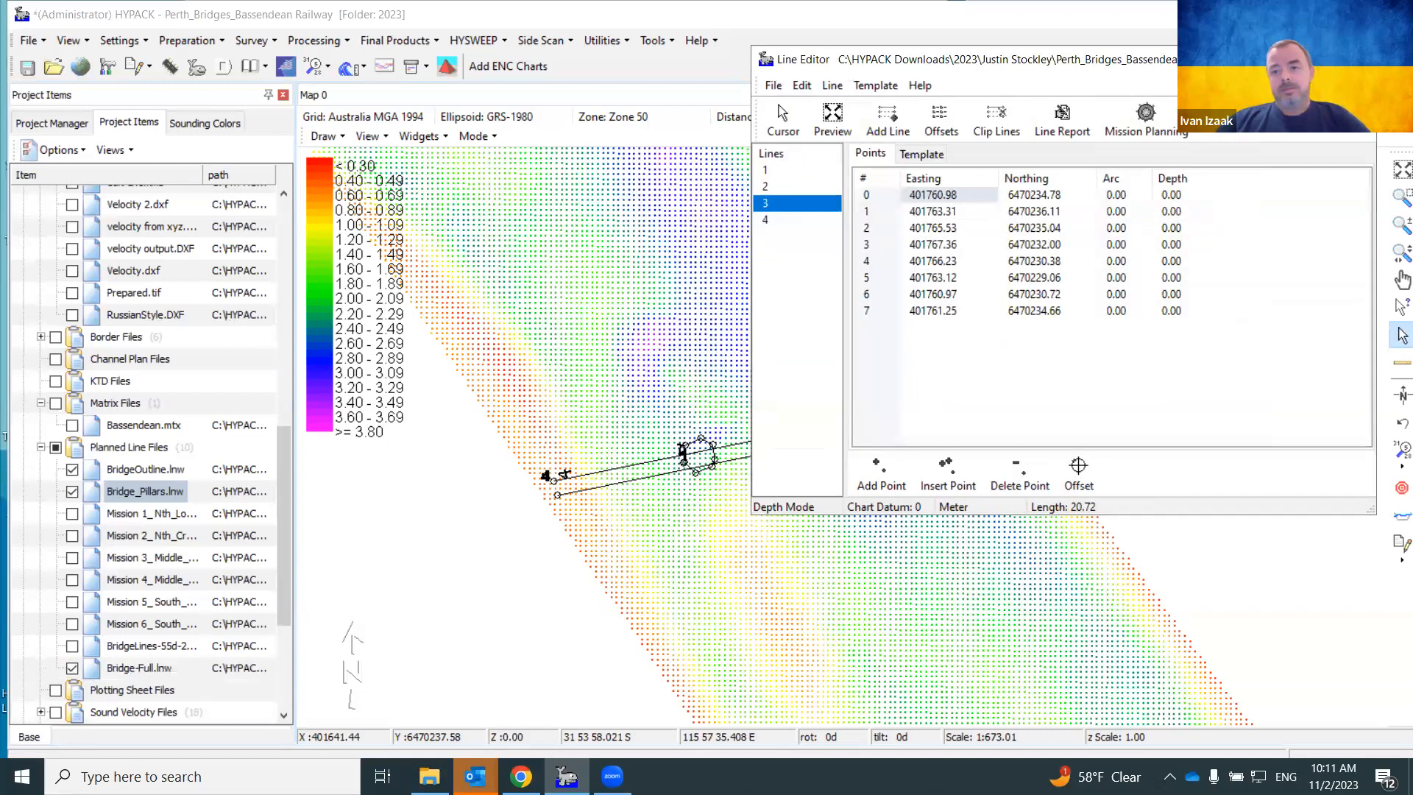
{"action": "left_click", "coordinate": [1358, 59]}
{"action": "left_click", "coordinate": [448, 65]}
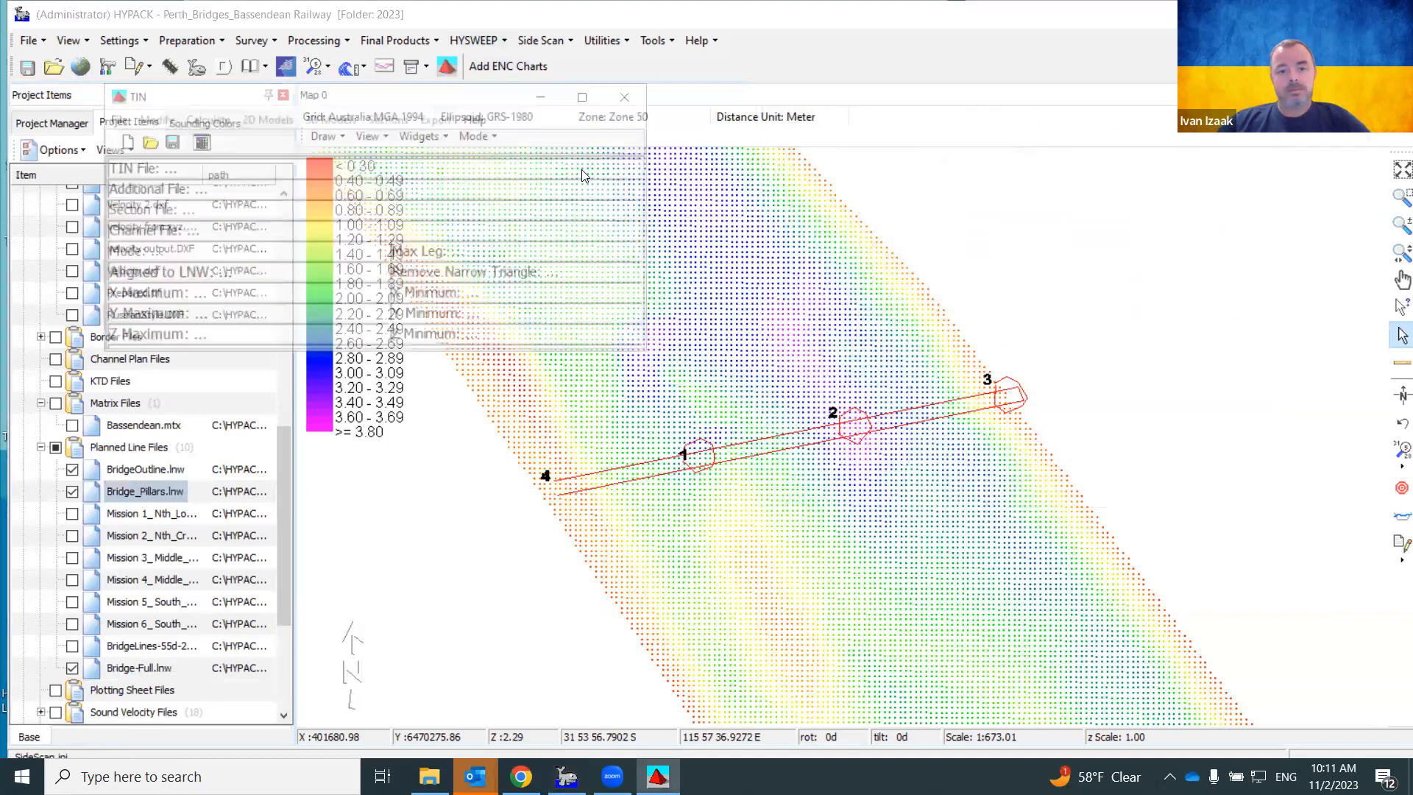
Rebuild the TIN with Bridge-Full.lnw as the planned lines
{"action": "left_click", "coordinate": [123, 141]}
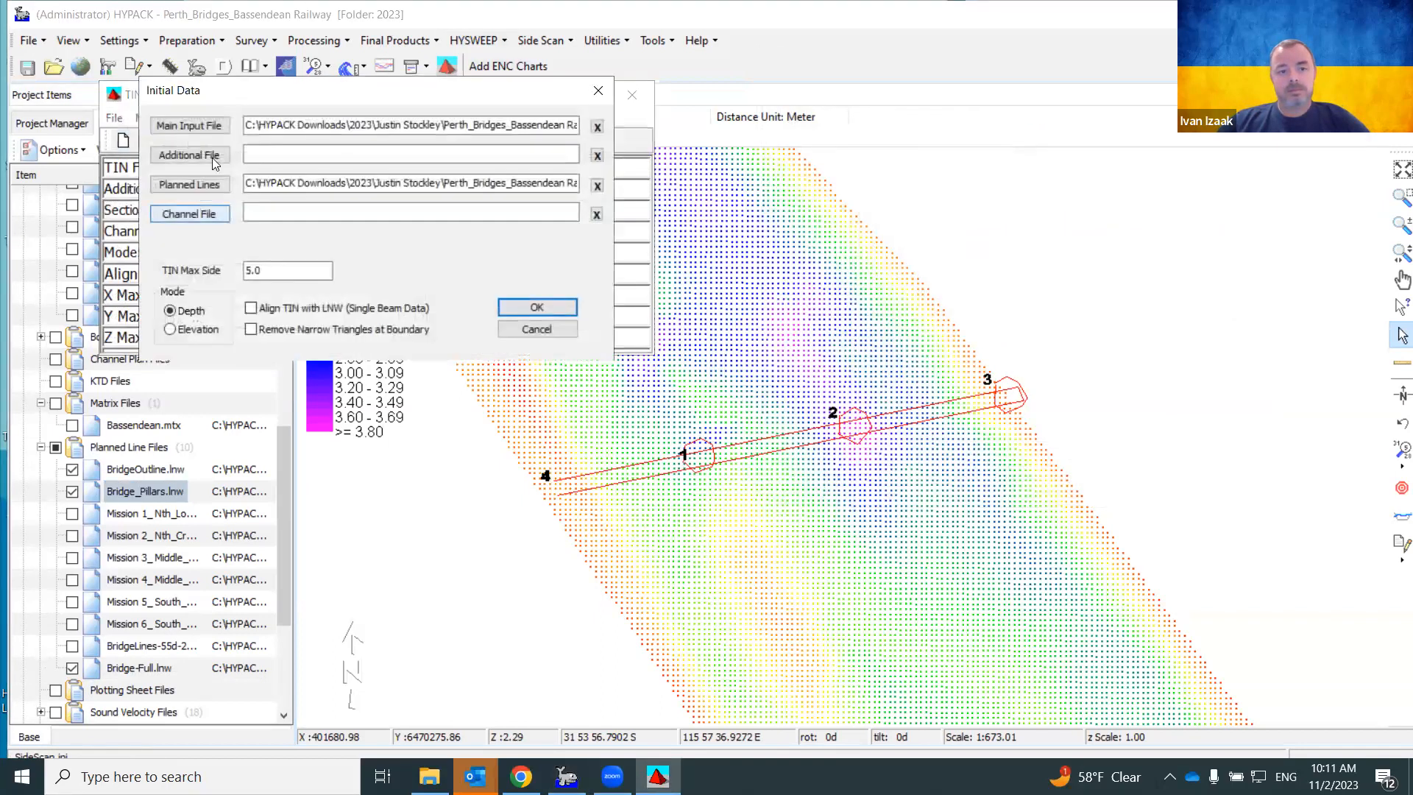
{"action": "left_click", "coordinate": [216, 184]}
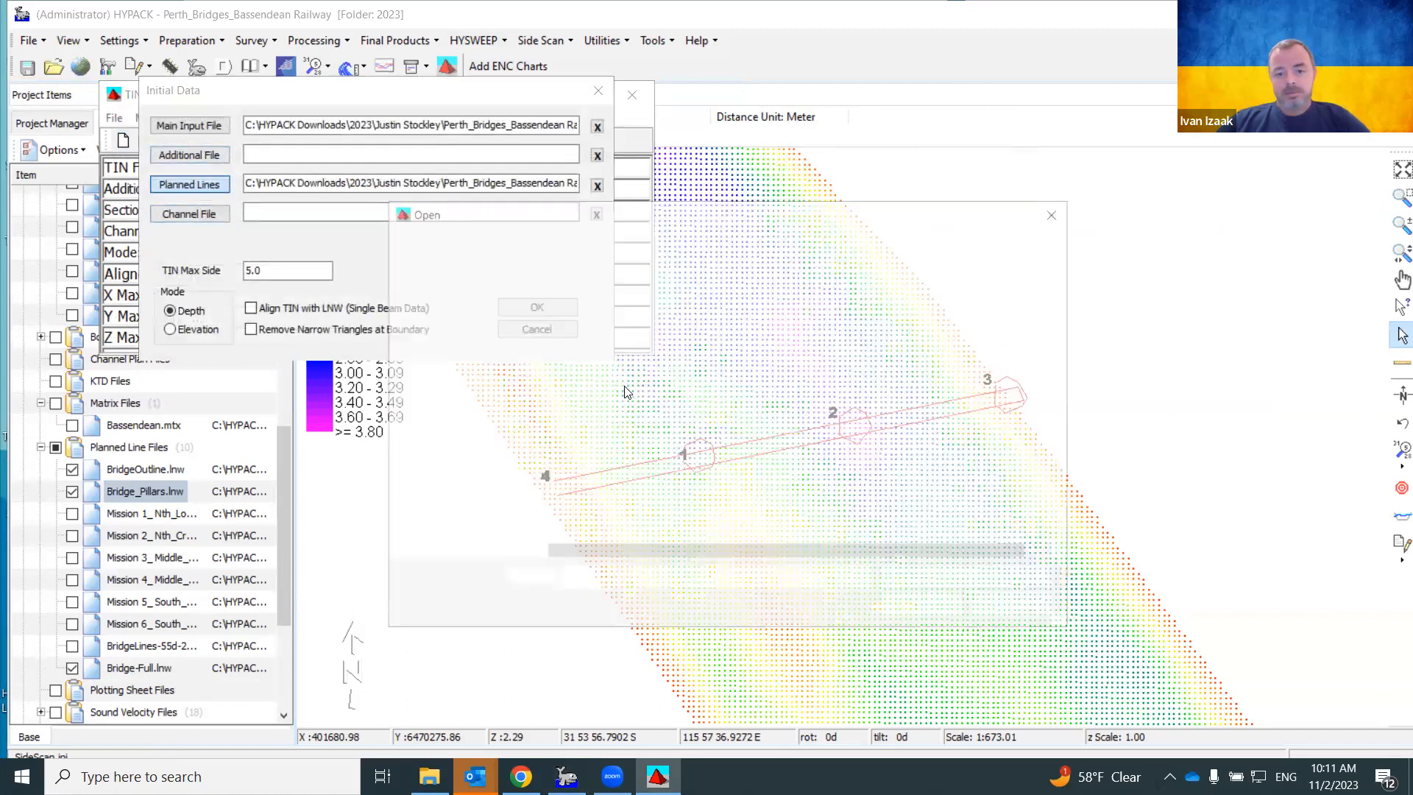
{"action": "double_click", "coordinate": [621, 524]}
{"action": "left_click", "coordinate": [530, 310]}
View the full bridge as a maximized, zoomed and rotated 3D Color Model, then close it
{"action": "left_click", "coordinate": [330, 118]}
{"action": "left_click", "coordinate": [345, 139]}
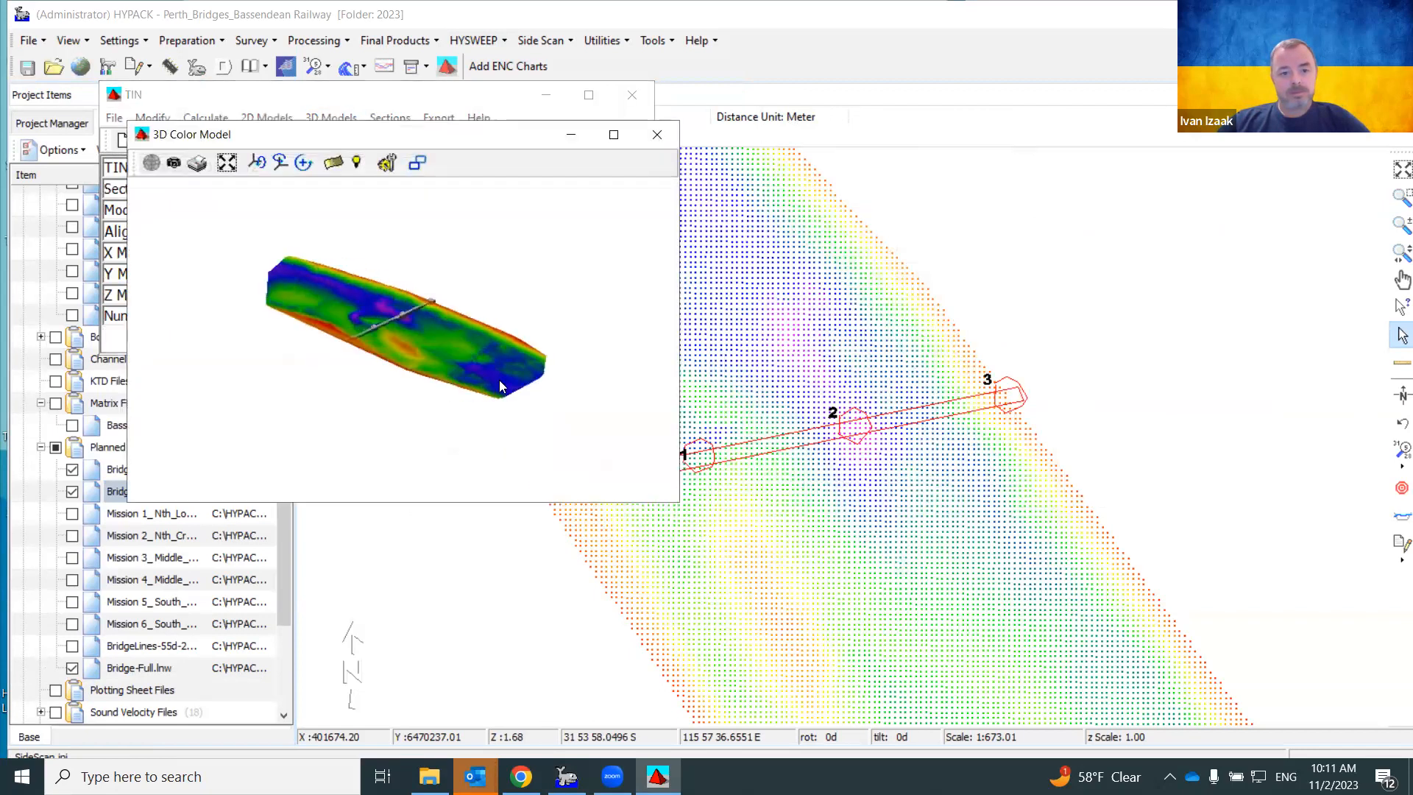
{"action": "left_click", "coordinate": [611, 136]}
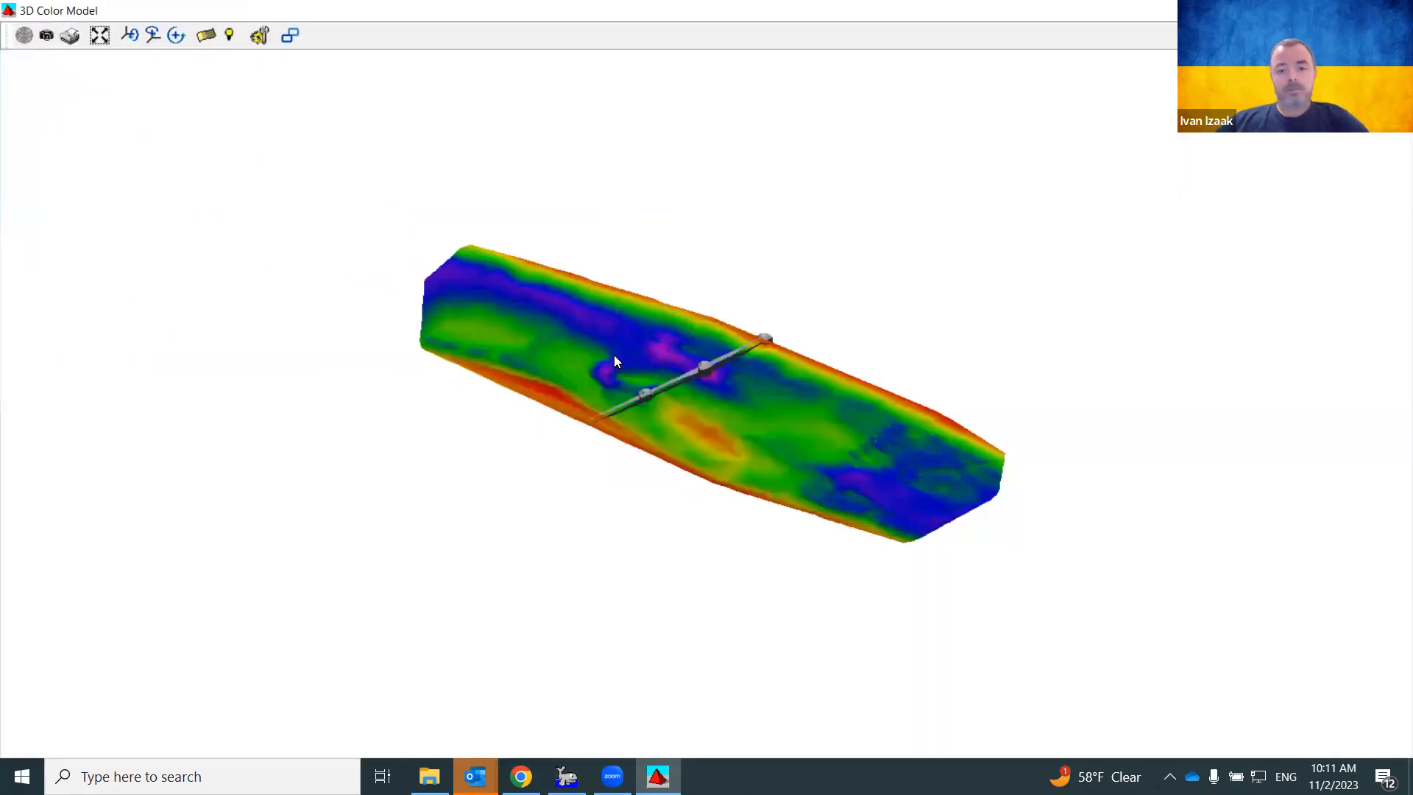
{"action": "scroll", "coordinate": [614, 355], "scroll_direction": "up", "scroll_amount": 5}
{"action": "scroll", "coordinate": [651, 385], "scroll_direction": "up", "scroll_amount": 3}
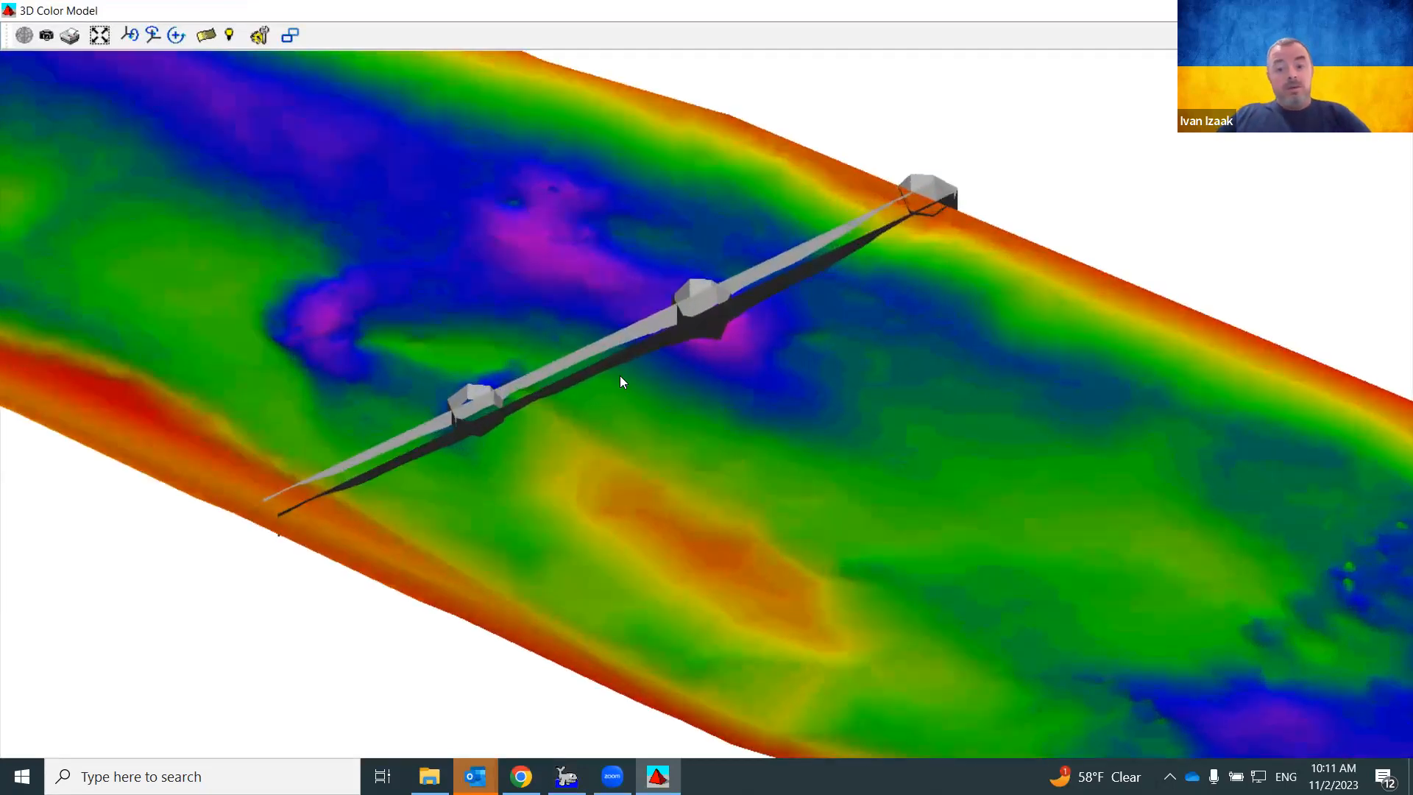
{"action": "left_click_drag", "start_coordinate": [677, 401], "coordinate": [1011, 395]}
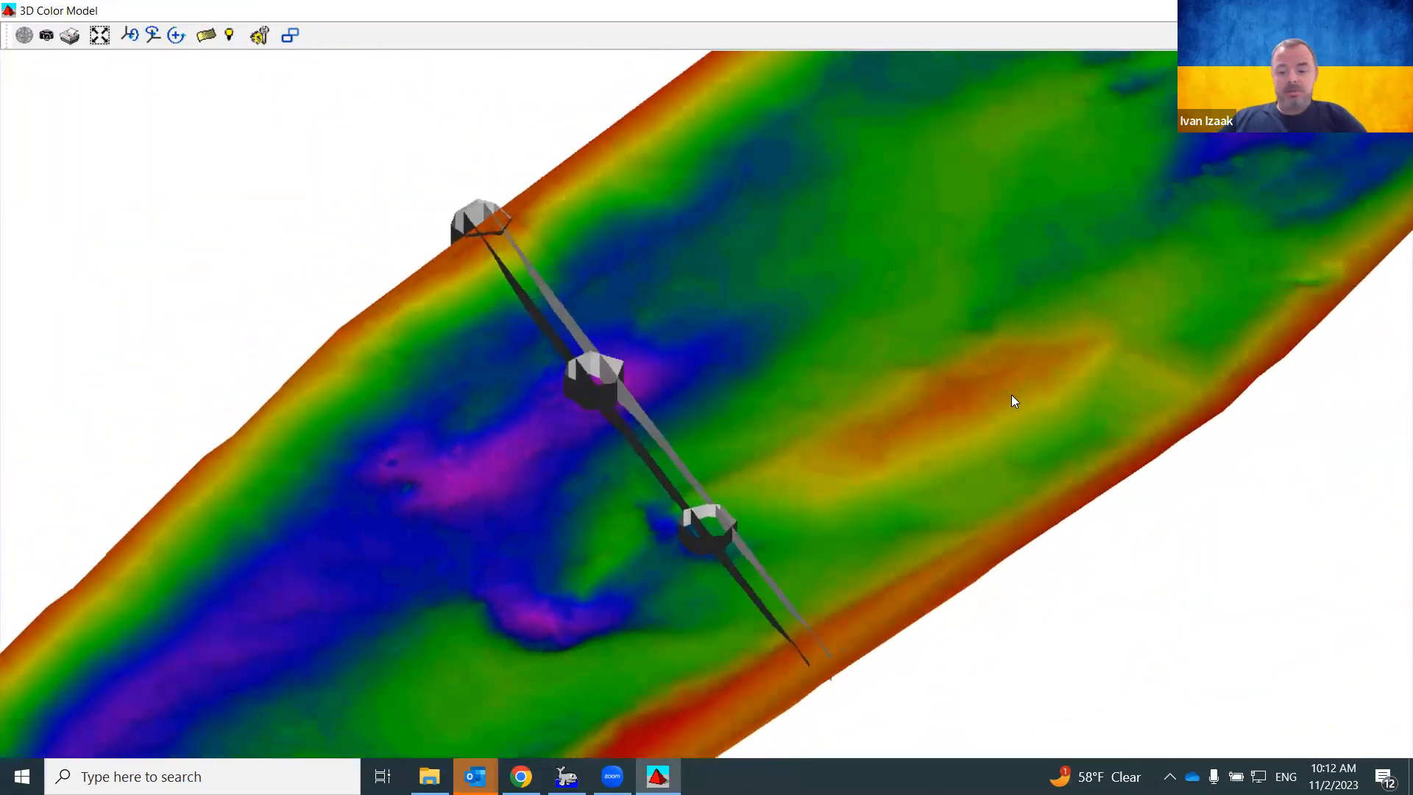
{"action": "scroll", "coordinate": [1010, 396], "scroll_direction": "up", "scroll_amount": 3}
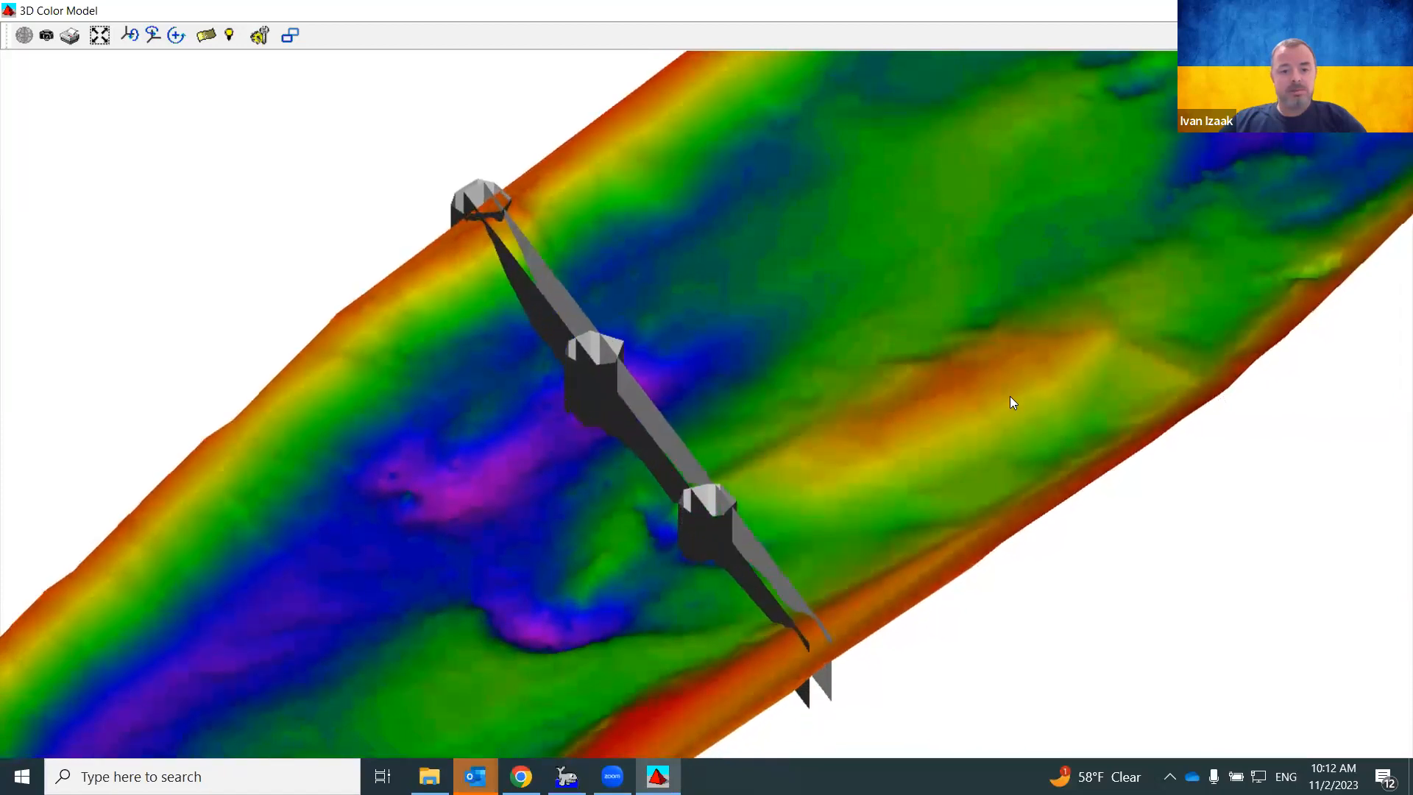
{"action": "left_click_drag", "start_coordinate": [863, 515], "coordinate": [1042, 366]}
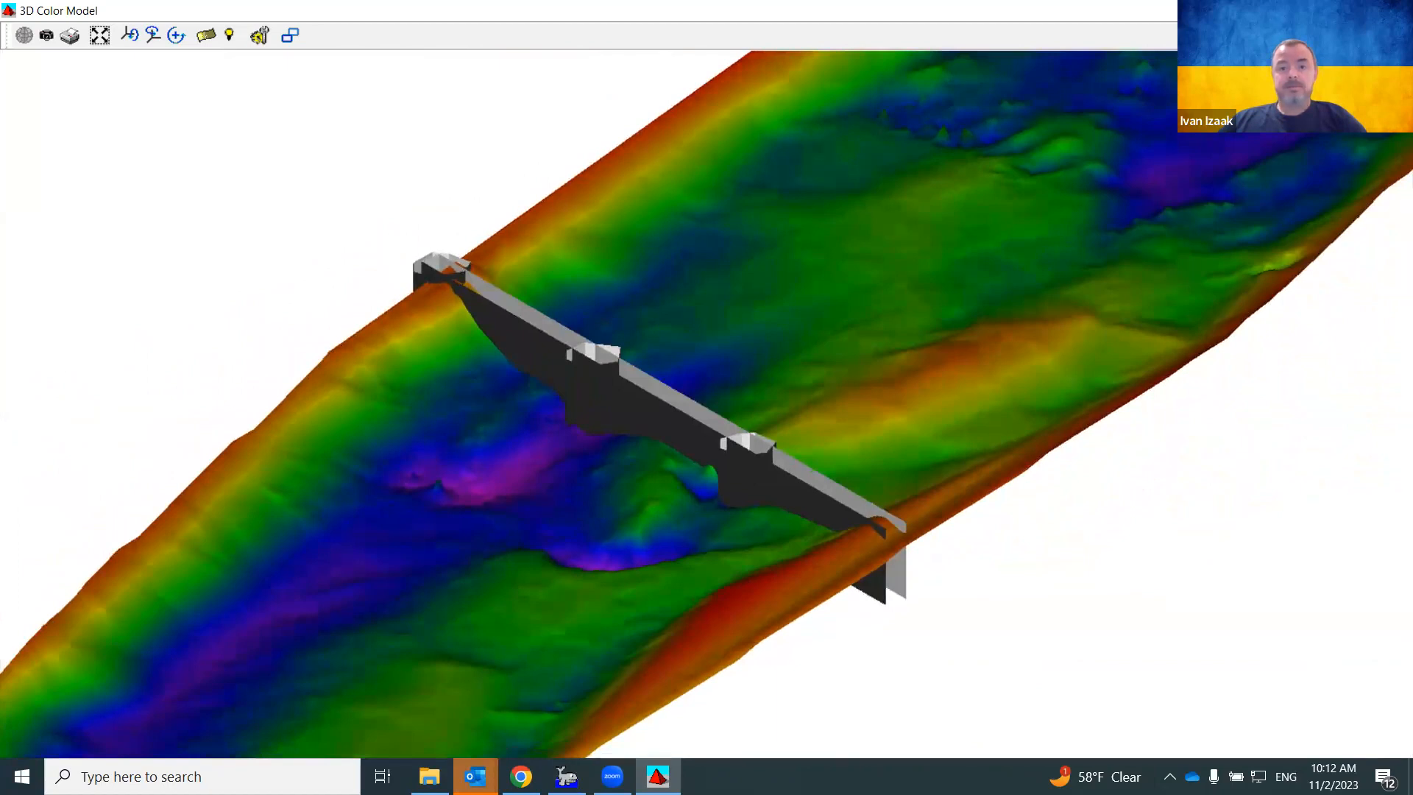
{"action": "left_click", "coordinate": [1394, 11]}
{"action": "left_click", "coordinate": [639, 94]}
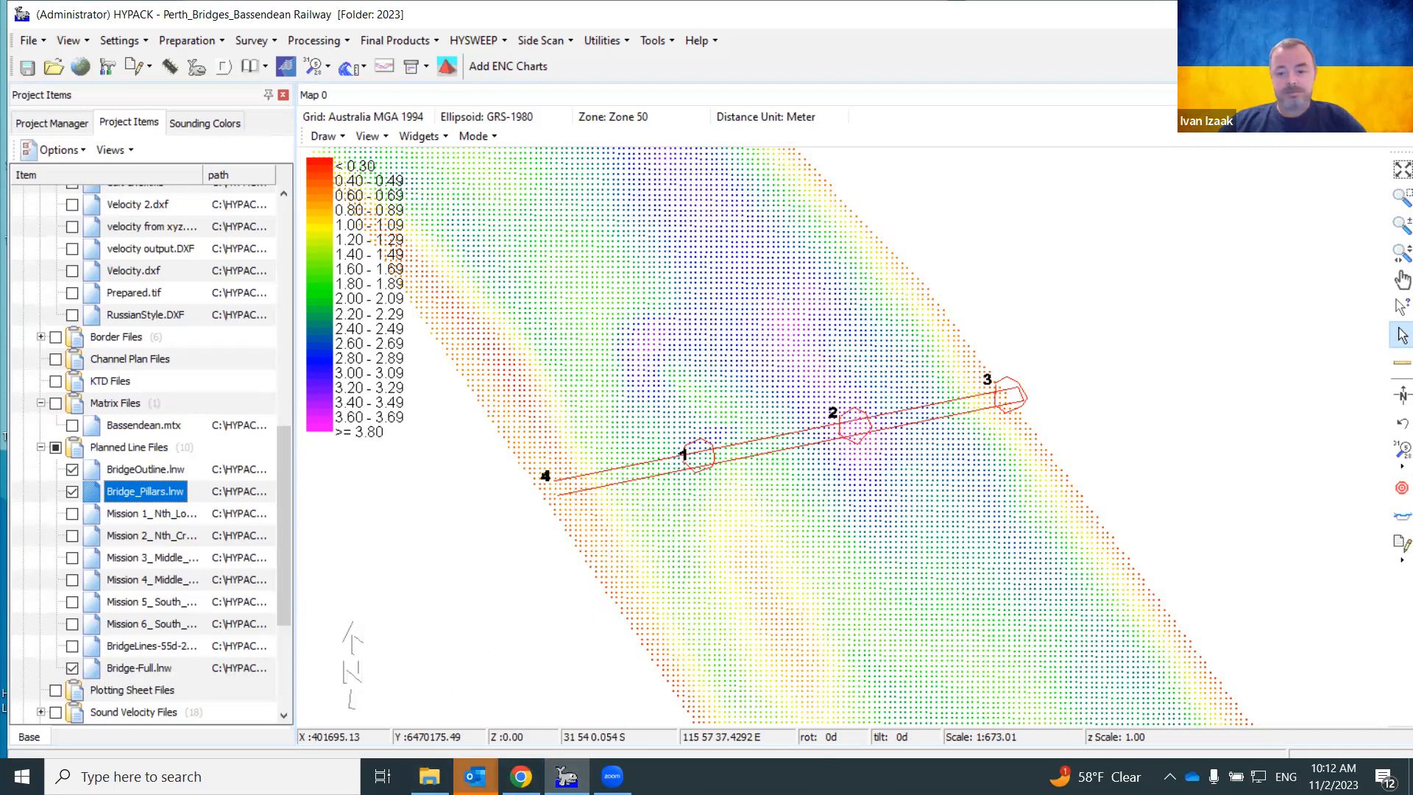
Show the desktop and handwrite the presenter's first name with Zoom's annotation pen
{"action": "key", "text": "super+d"}
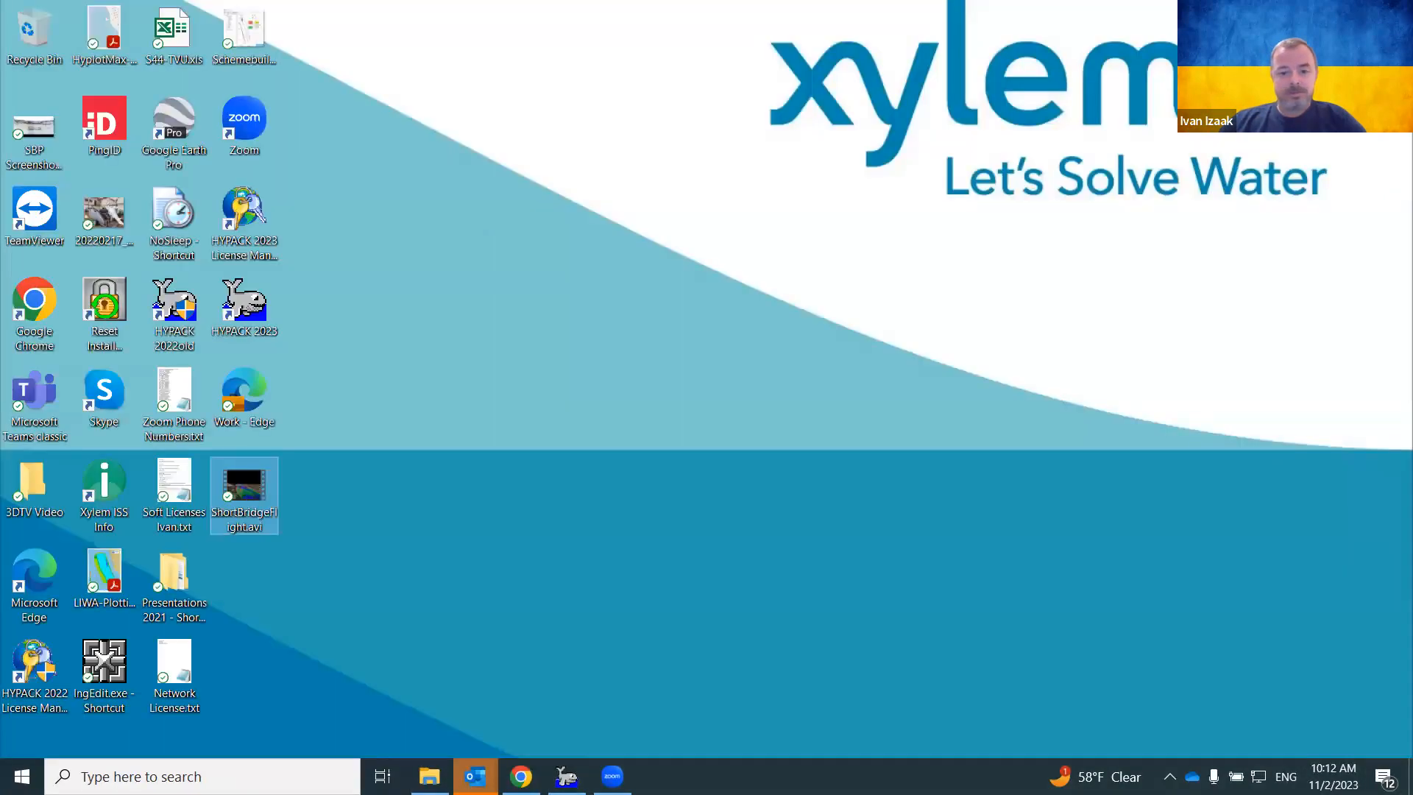
{"action": "left_click", "coordinate": [472, 321]}
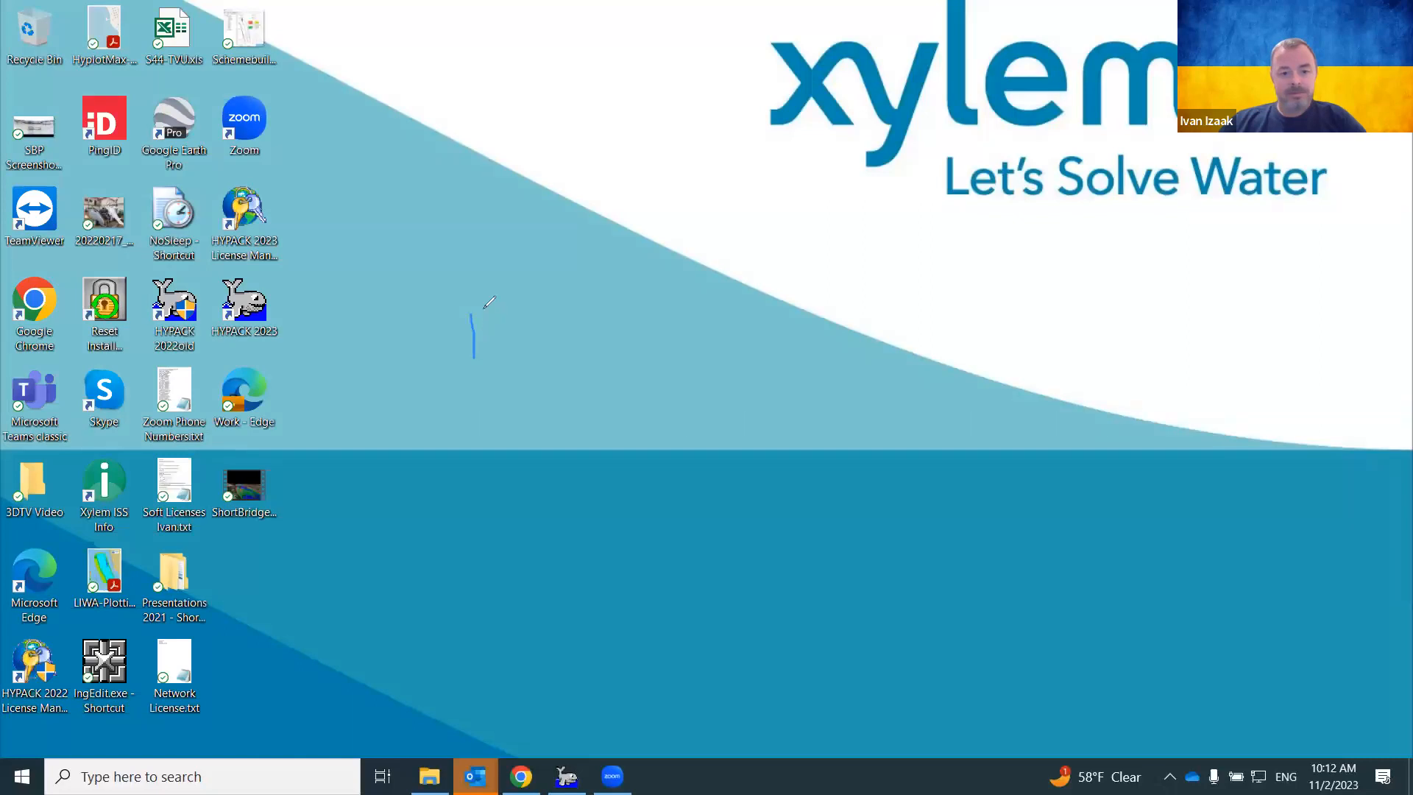
{"action": "left_click_drag", "start_coordinate": [528, 335], "coordinate": [559, 322]}
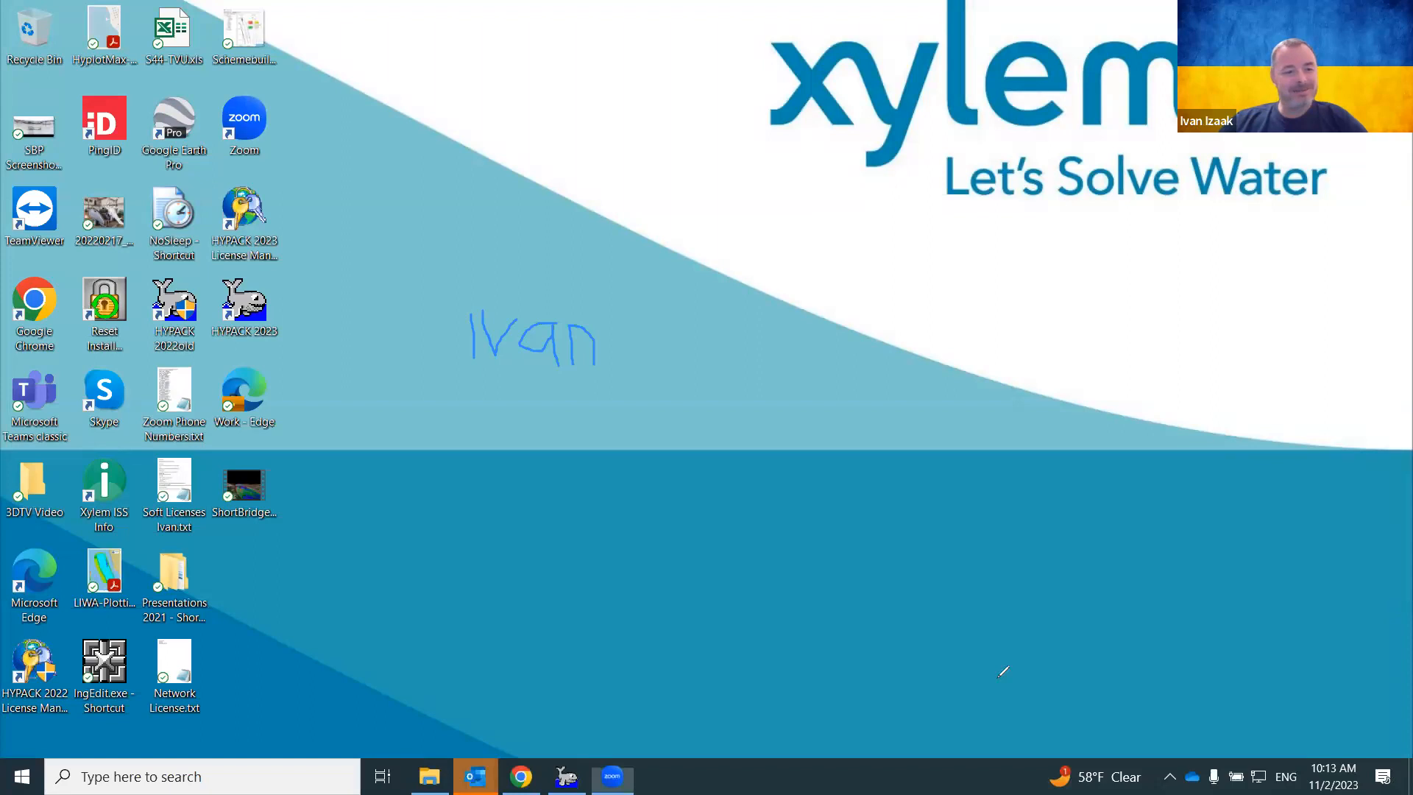
Add a text annotation containing the presenter's e-mail address
{"action": "left_click", "coordinate": [448, 225]}
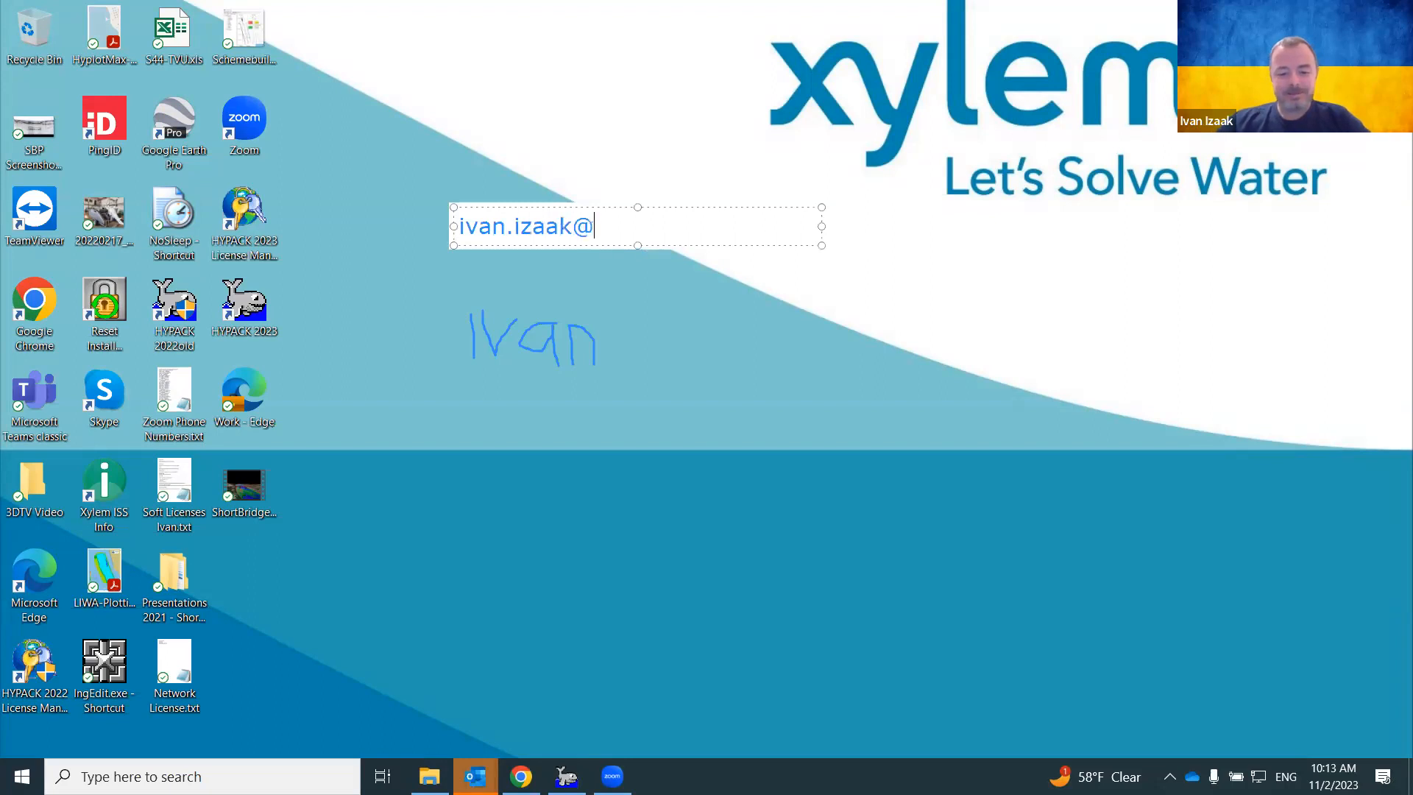
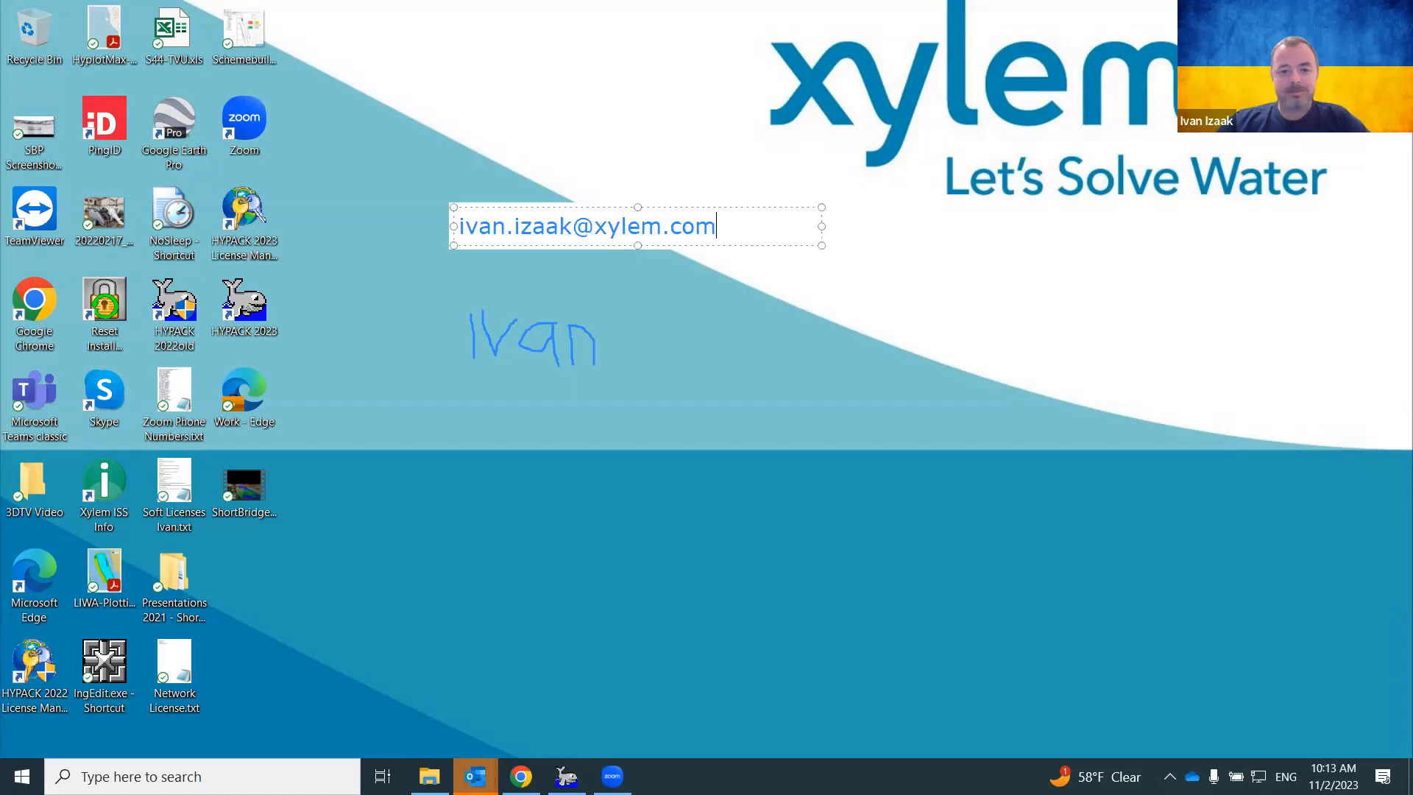
{"action": "left_click", "coordinate": [623, 343]}
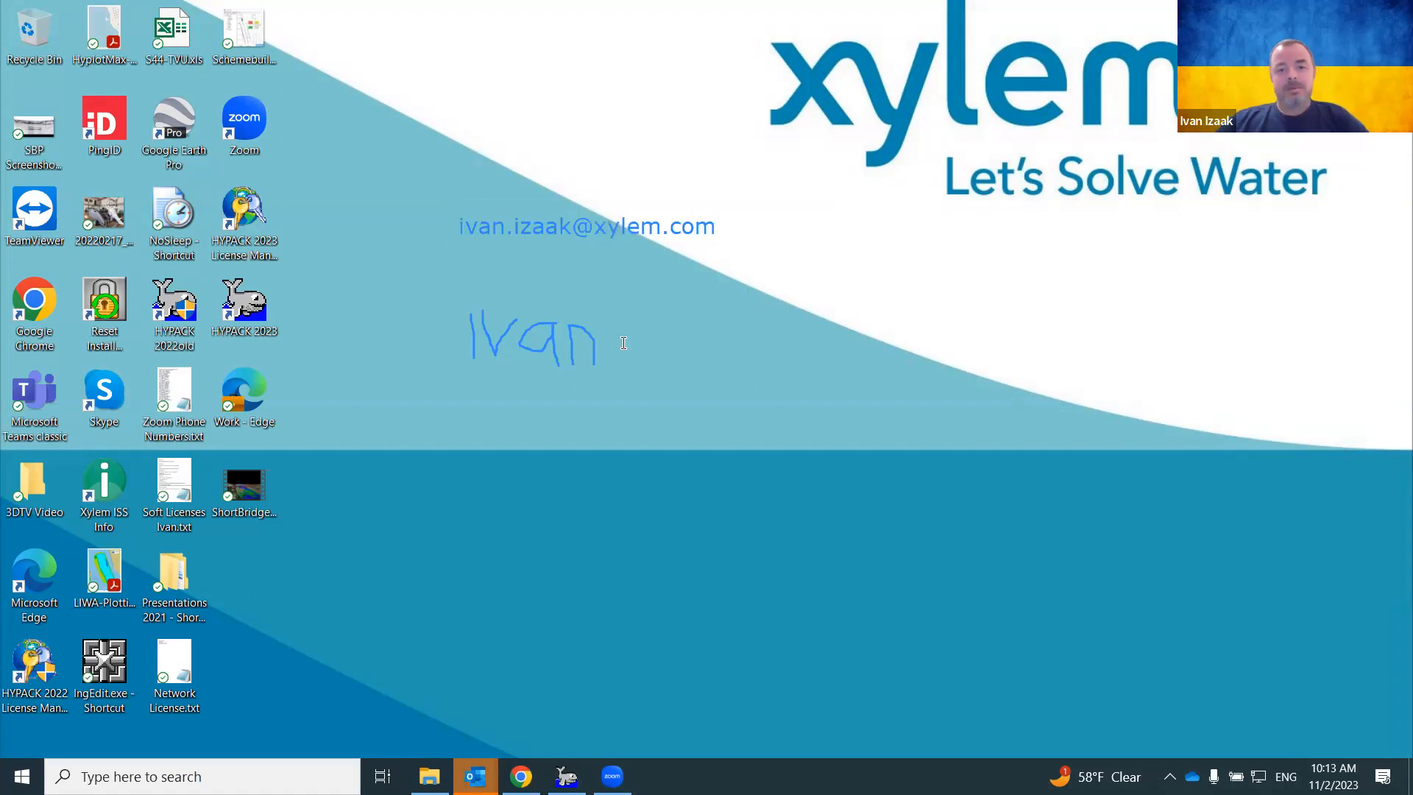